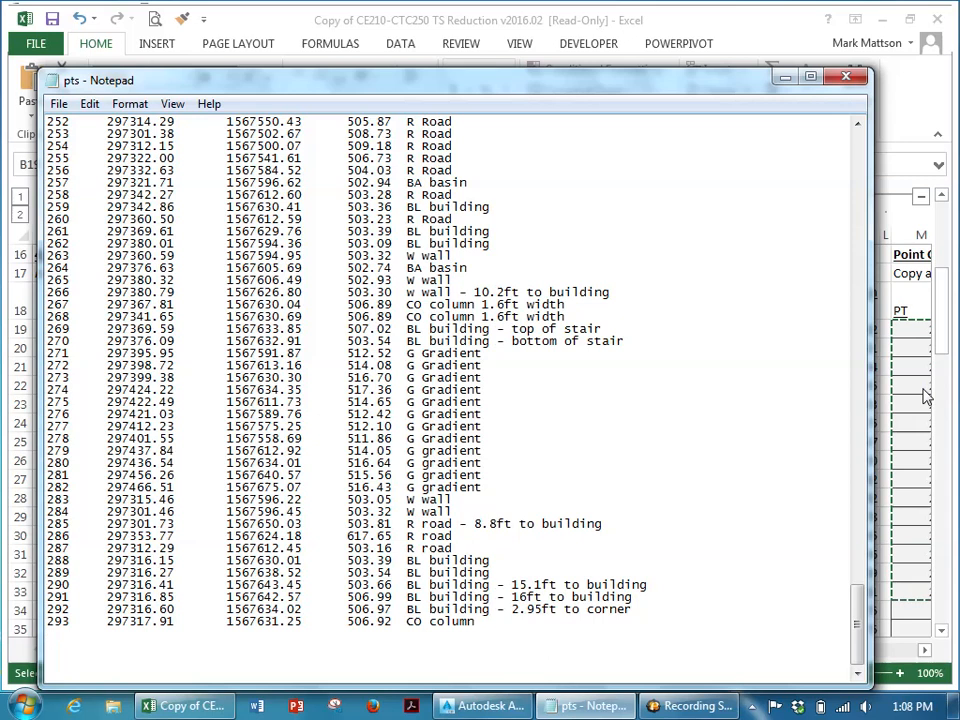
- Open the Blackboard portal in a new browser tab by searching for blackboard in the address bar
{"action": "scroll", "coordinate": [566, 404], "scroll_direction": "up", "scroll_amount": 20}
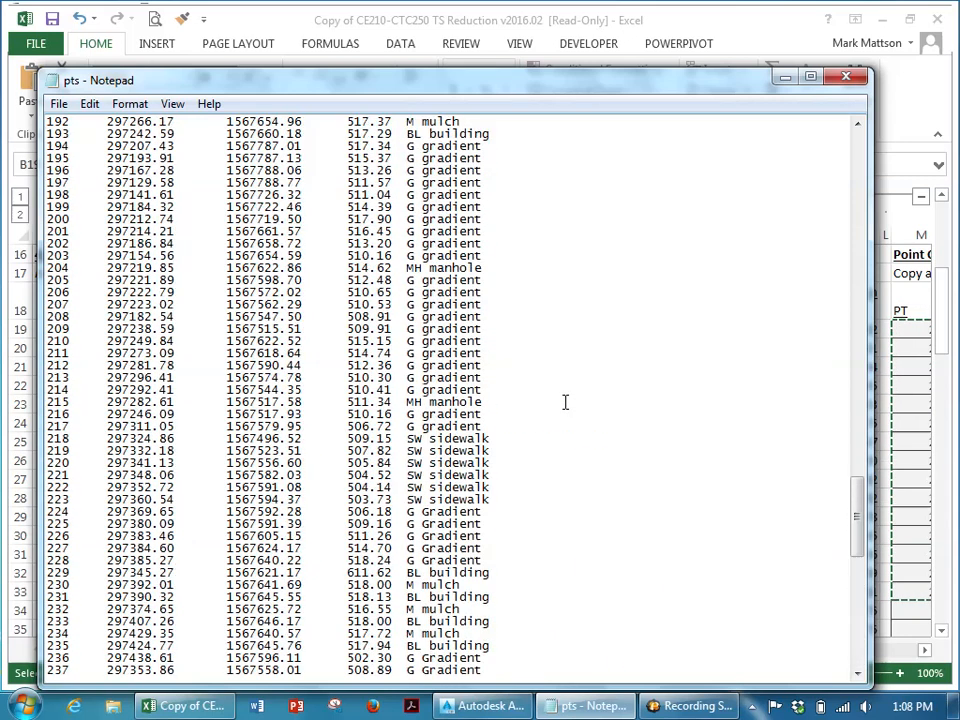
{"action": "scroll", "coordinate": [575, 396], "scroll_direction": "up", "scroll_amount": 20}
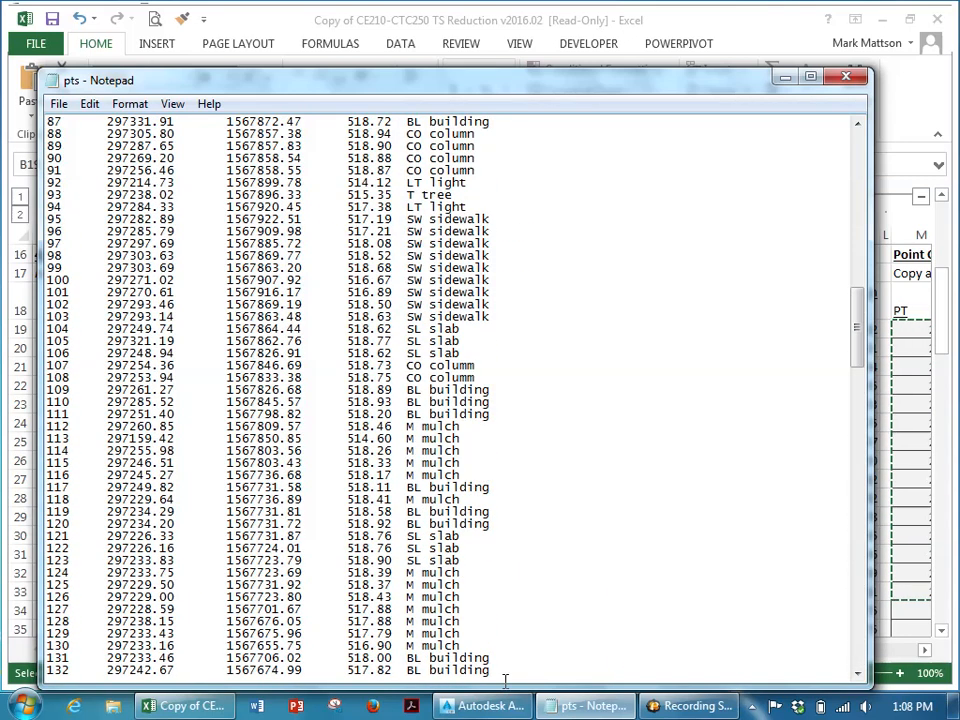
{"action": "left_click", "coordinate": [376, 709]}
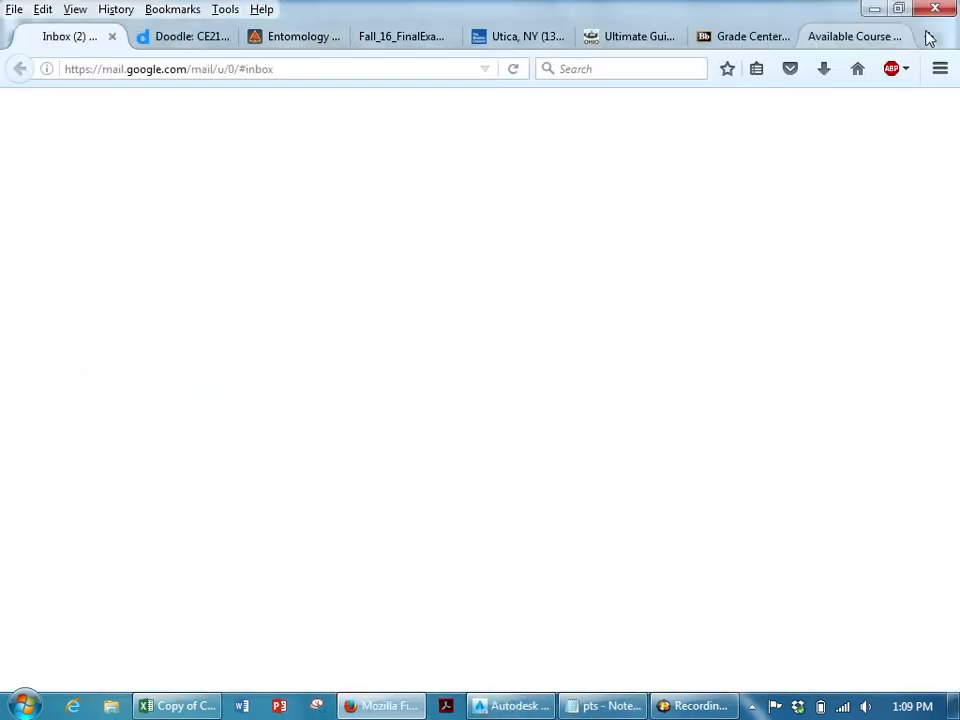
{"action": "left_click", "coordinate": [928, 36]}
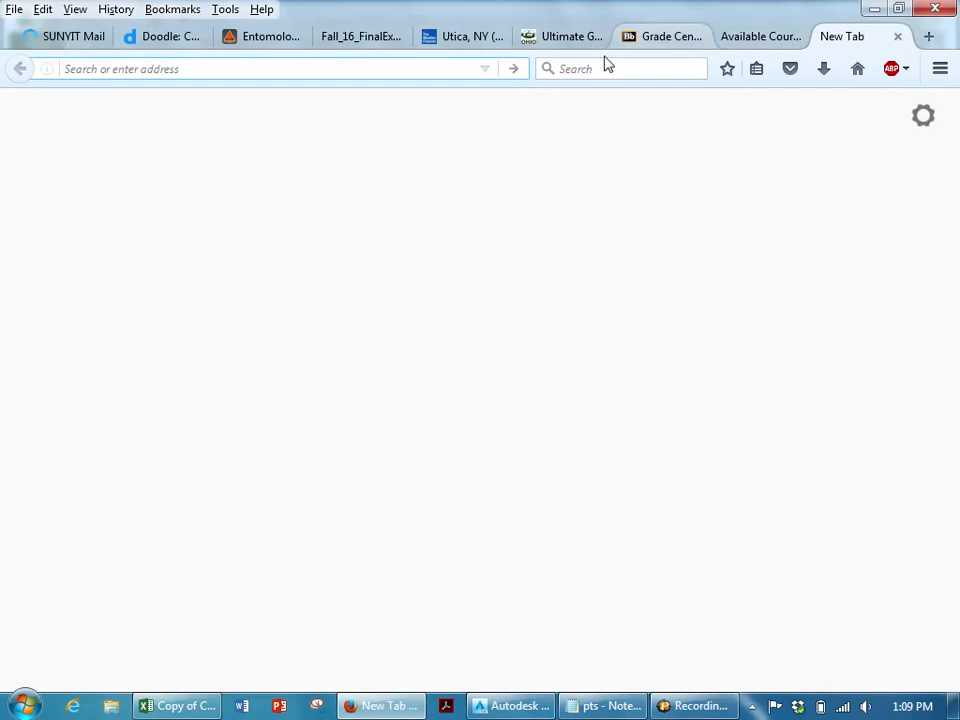
{"action": "type", "text": "l"}
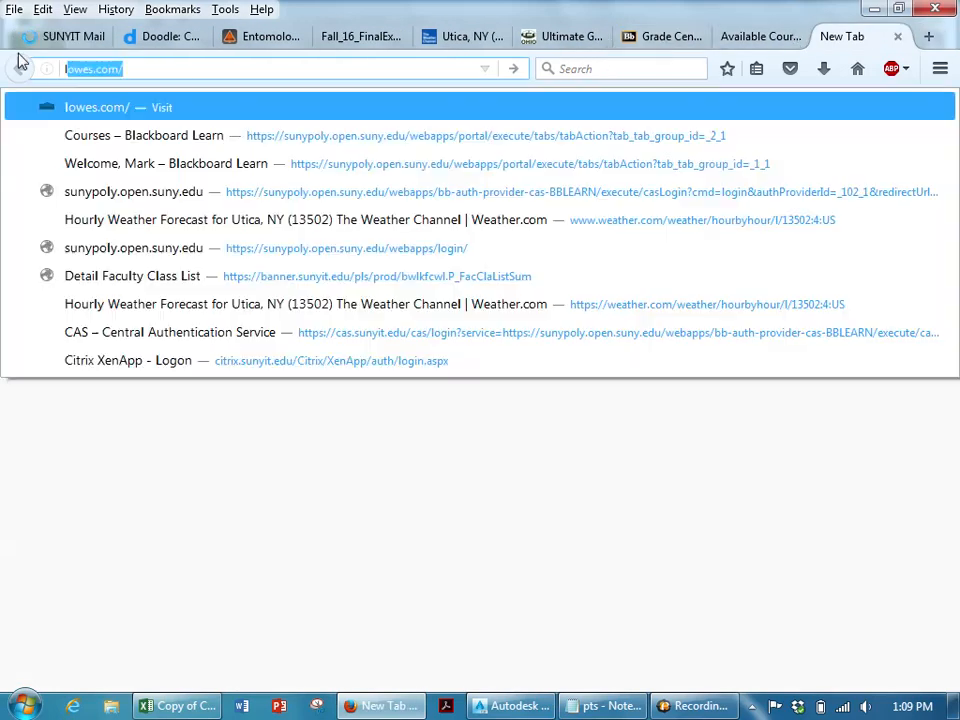
{"action": "key", "text": "BackSpace"}
{"action": "key", "text": "BackSpace"}
{"action": "type", "text": "bla"}
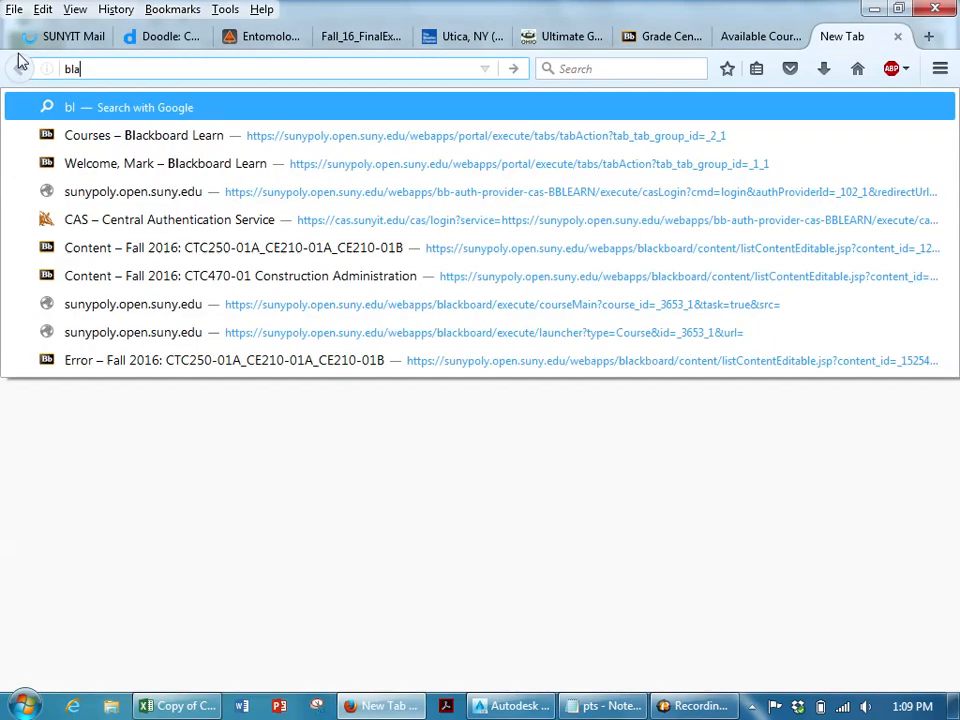
{"action": "type", "text": "ckboar"}
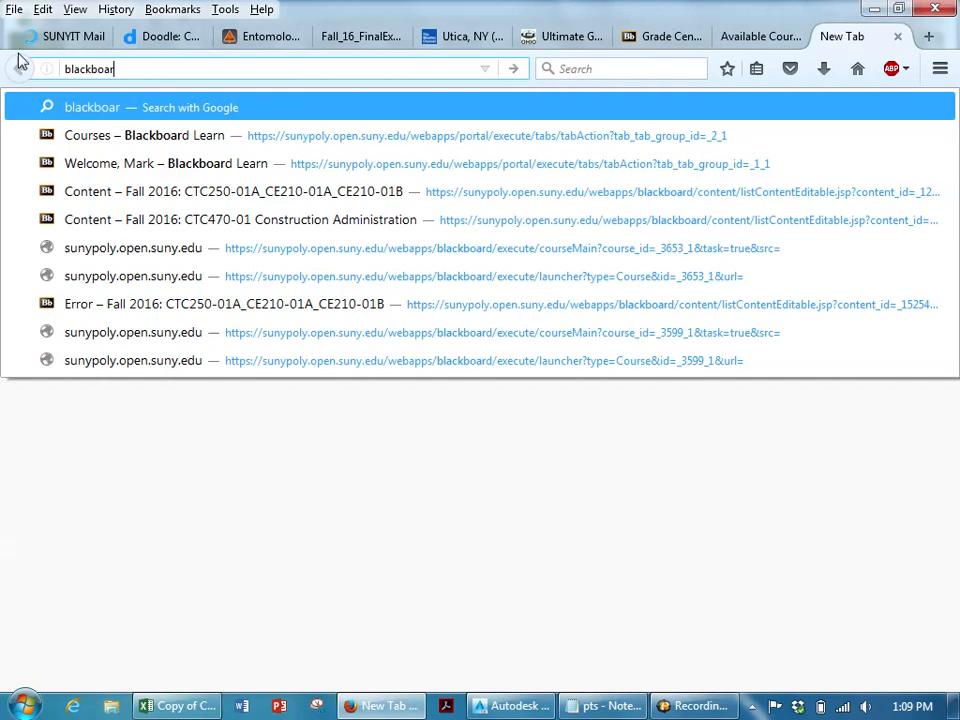
{"action": "key", "text": "Down"}
{"action": "key", "text": "Return"}
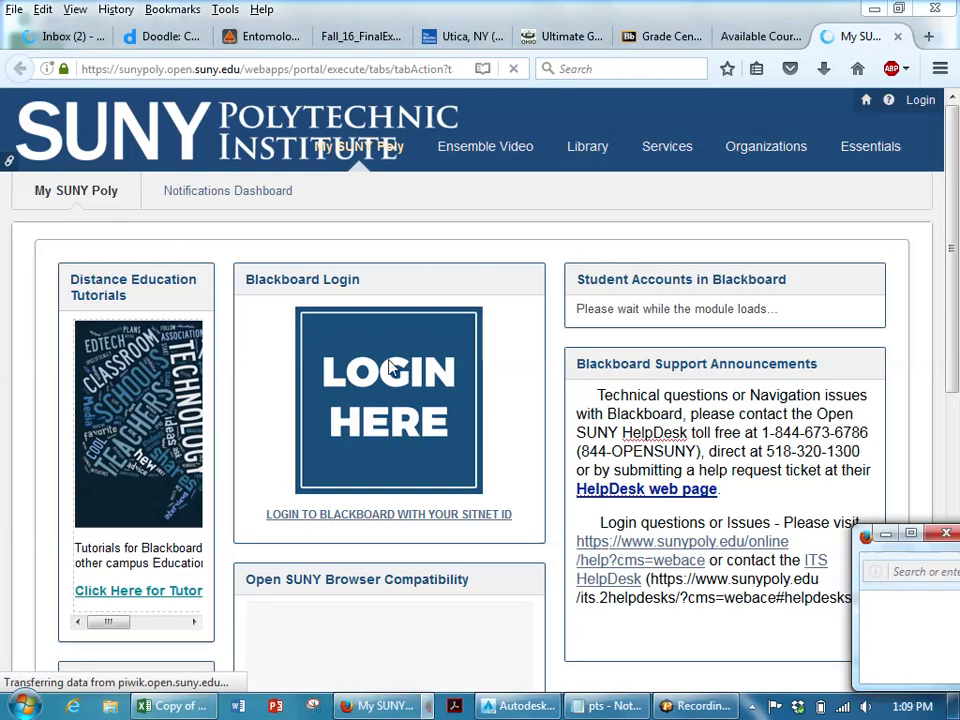
- Log in to Blackboard and open the Fall 2016 CTC250-01A_CE210-01A_CE210-01B course
{"action": "left_click", "coordinate": [395, 370]}
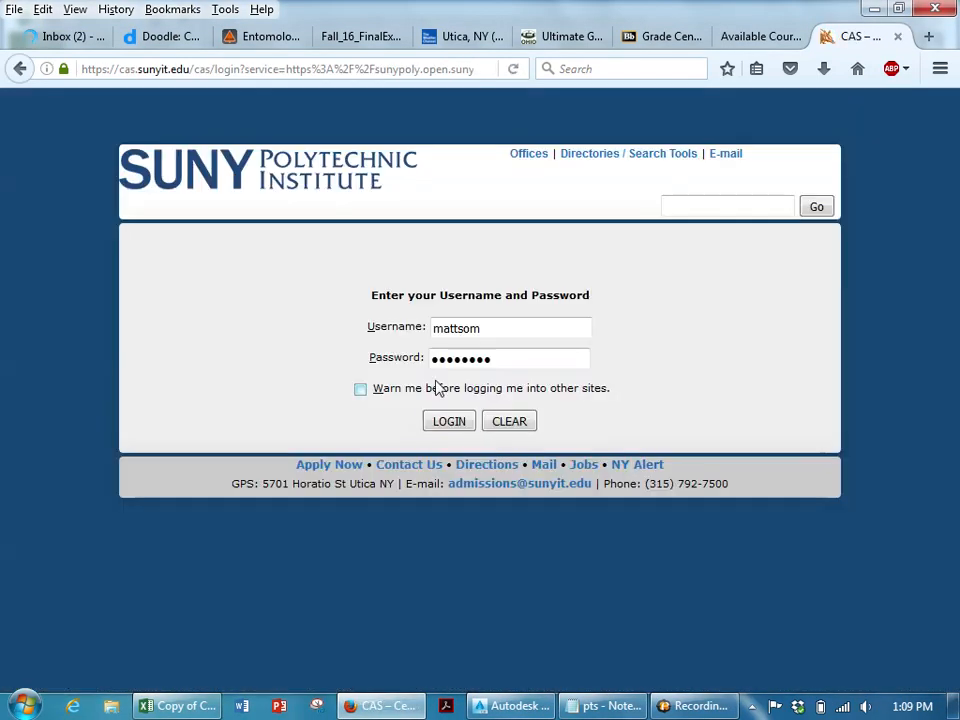
{"action": "left_click", "coordinate": [445, 421]}
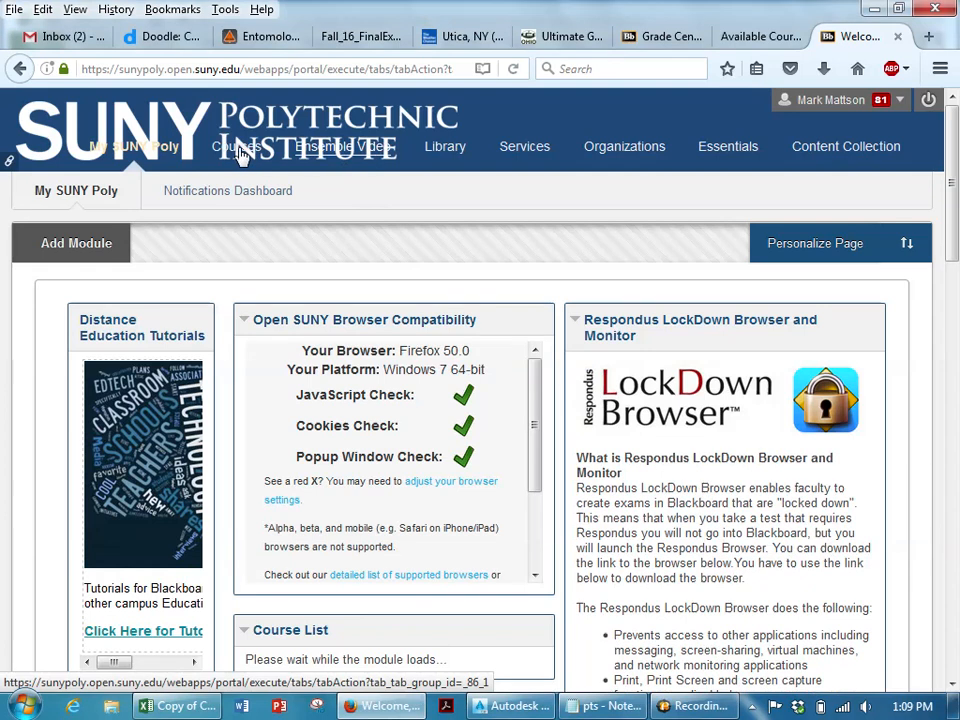
{"action": "left_click", "coordinate": [228, 190]}
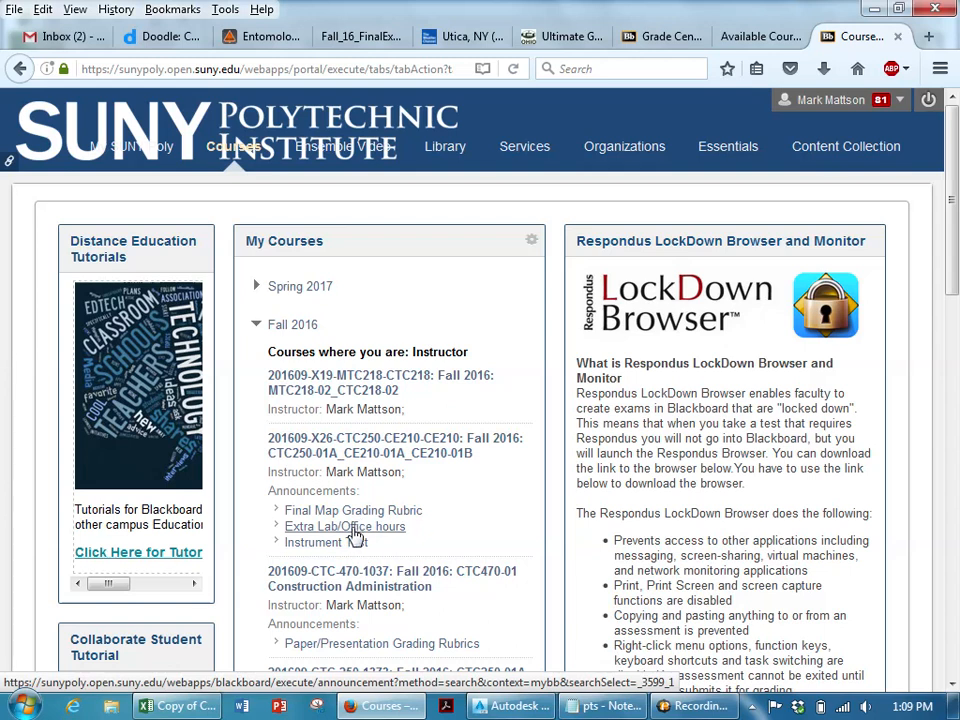
{"action": "left_click", "coordinate": [340, 455]}
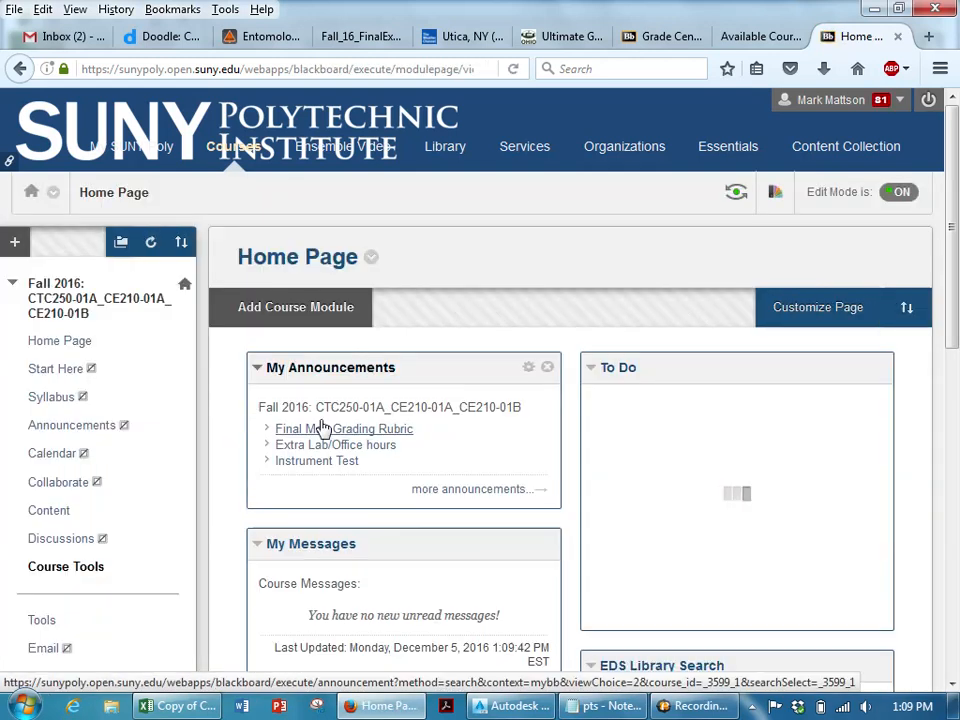
- Open the course Content area and its Reference folder
{"action": "left_click", "coordinate": [45, 514]}
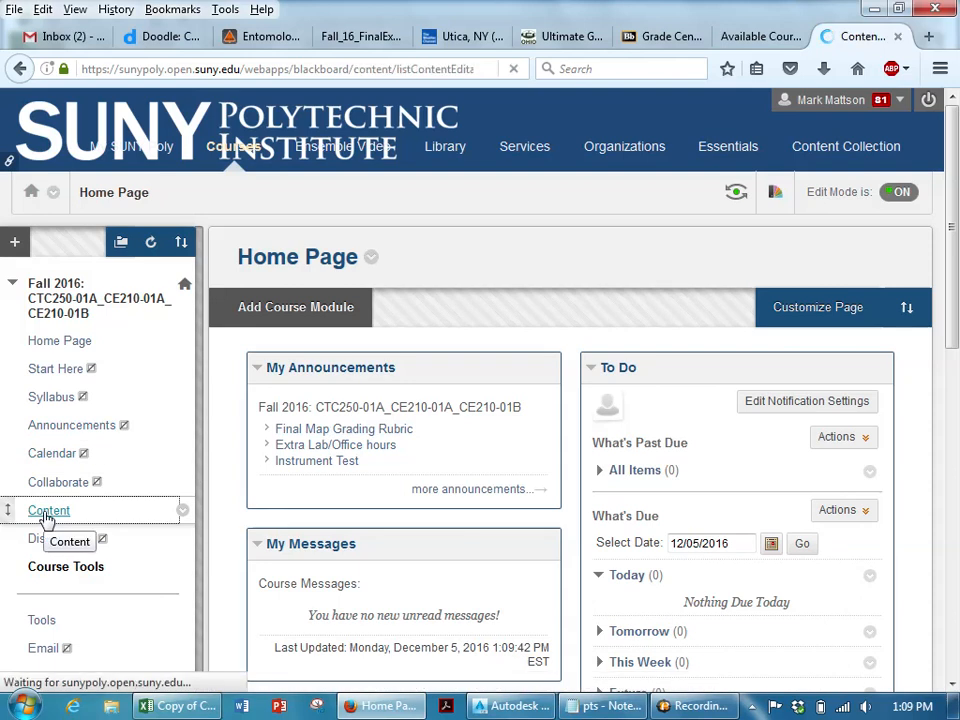
{"action": "scroll", "coordinate": [336, 477], "scroll_direction": "down", "scroll_amount": 1}
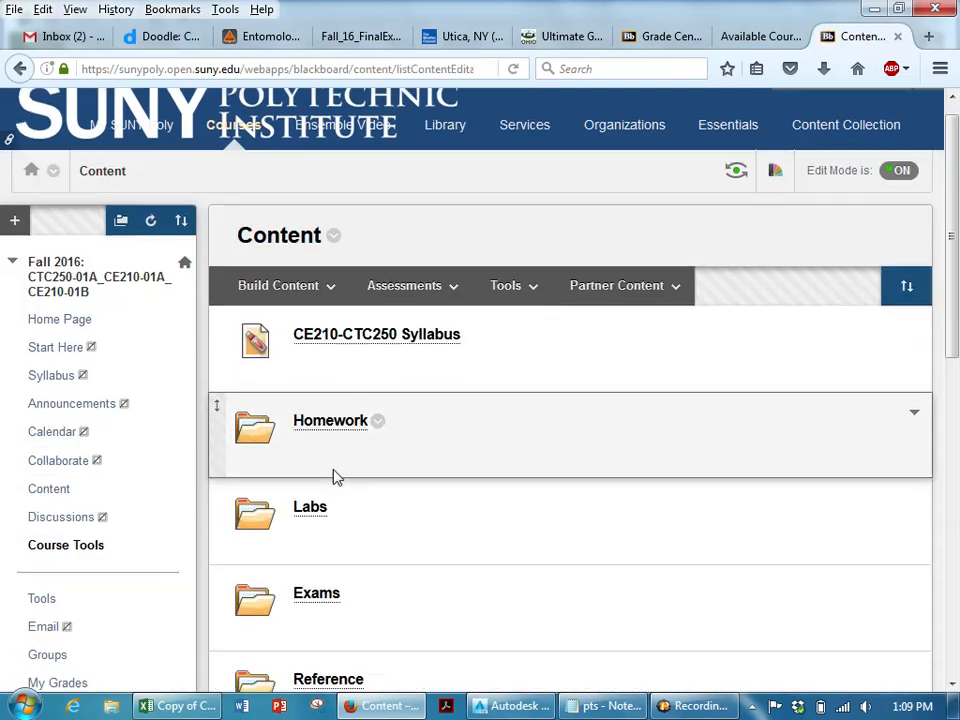
{"action": "scroll", "coordinate": [336, 477], "scroll_direction": "down", "scroll_amount": 1}
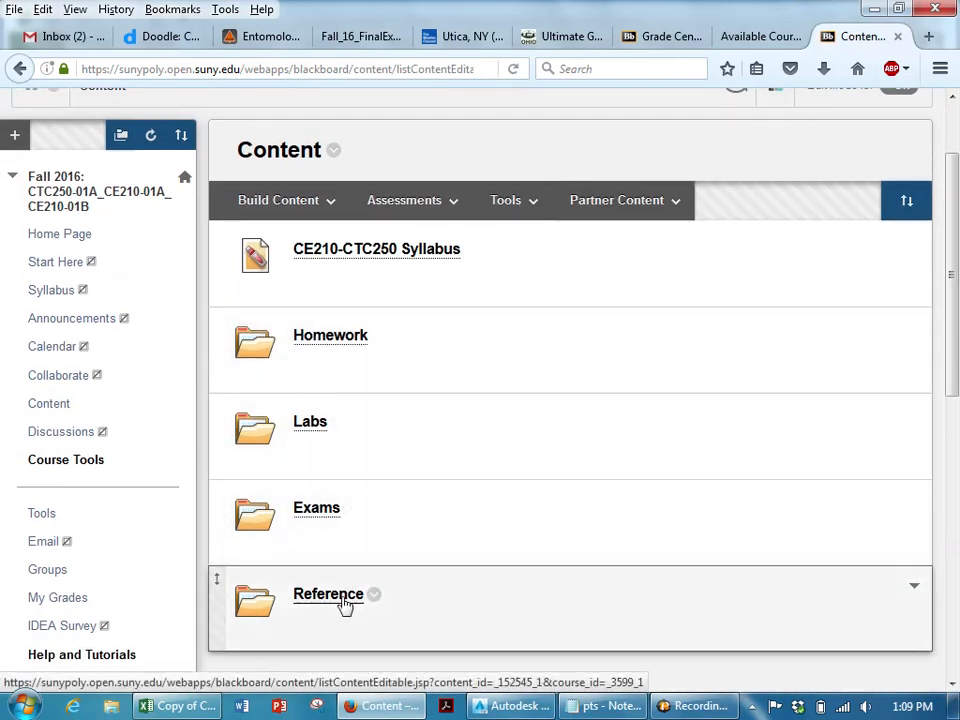
{"action": "left_click", "coordinate": [344, 600]}
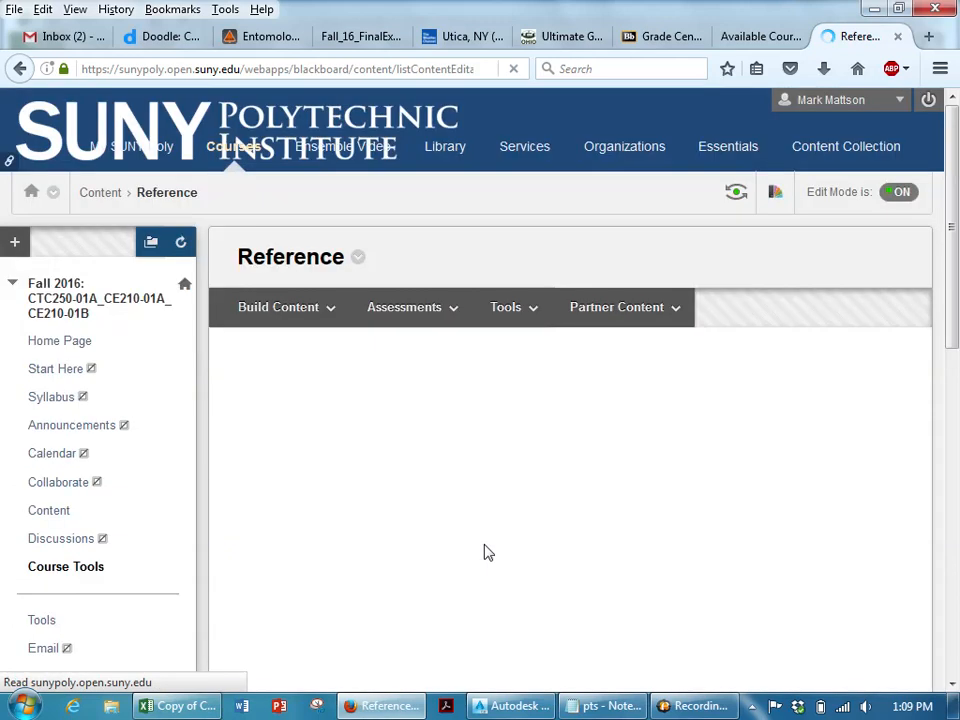
- Open the 2016 course project CAD template v01 file with AutoCAD
{"action": "scroll", "coordinate": [678, 463], "scroll_direction": "down", "scroll_amount": 5}
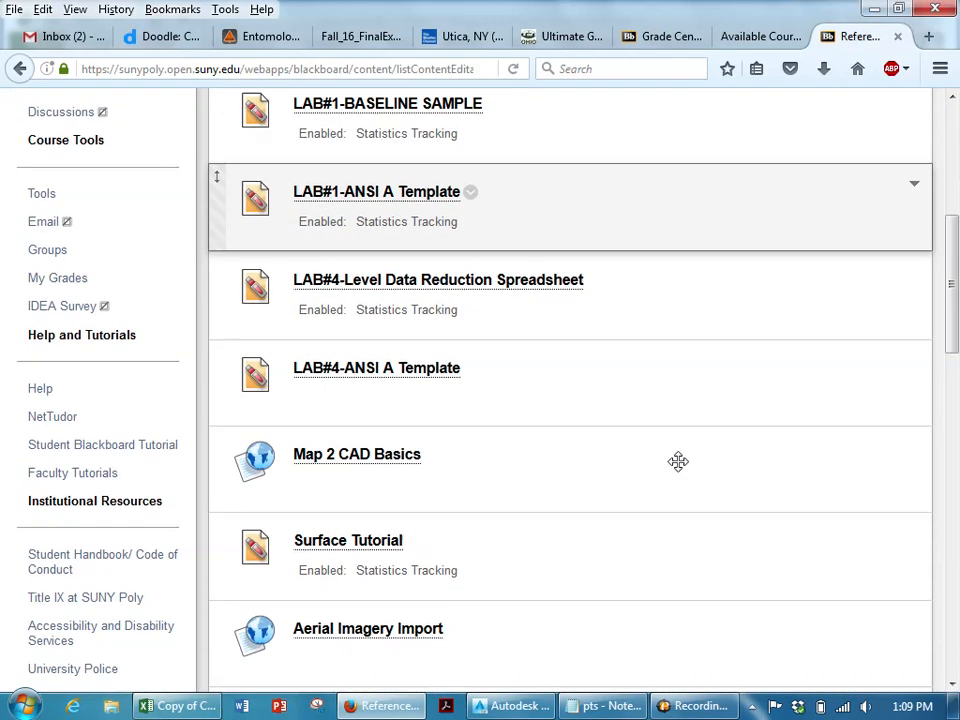
{"action": "scroll", "coordinate": [678, 461], "scroll_direction": "down", "scroll_amount": 10}
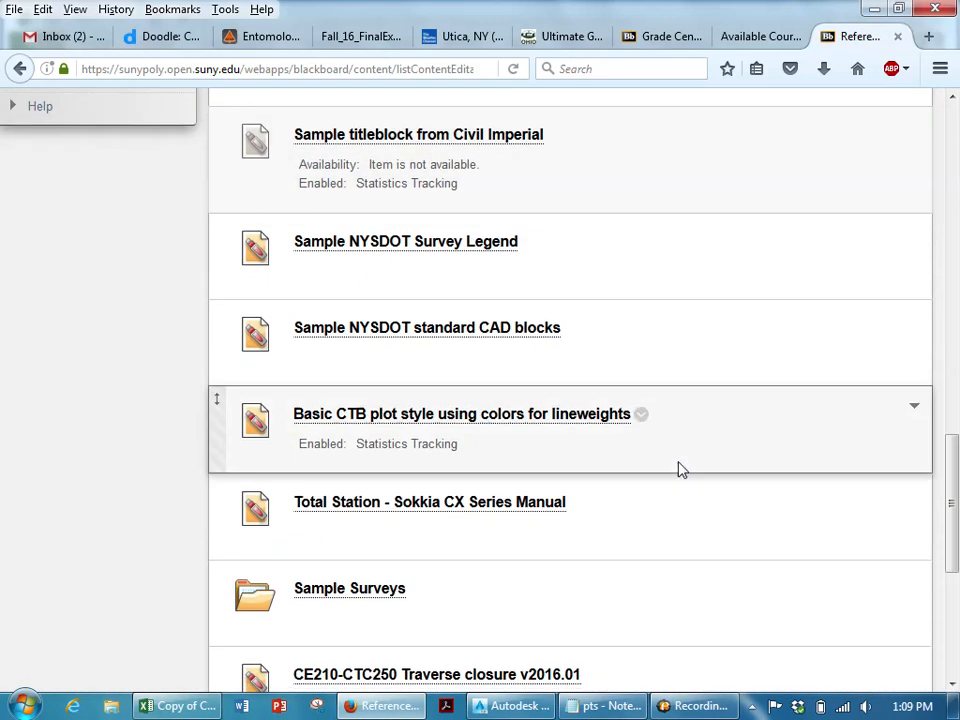
{"action": "scroll", "coordinate": [678, 470], "scroll_direction": "down", "scroll_amount": 2}
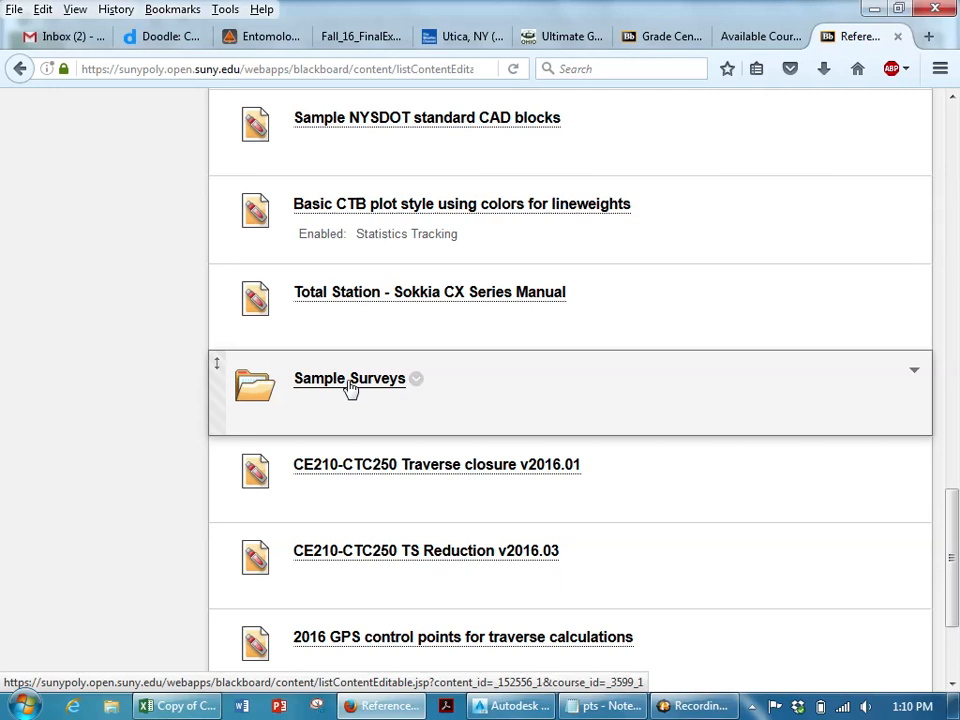
{"action": "scroll", "coordinate": [350, 388], "scroll_direction": "down", "scroll_amount": 2}
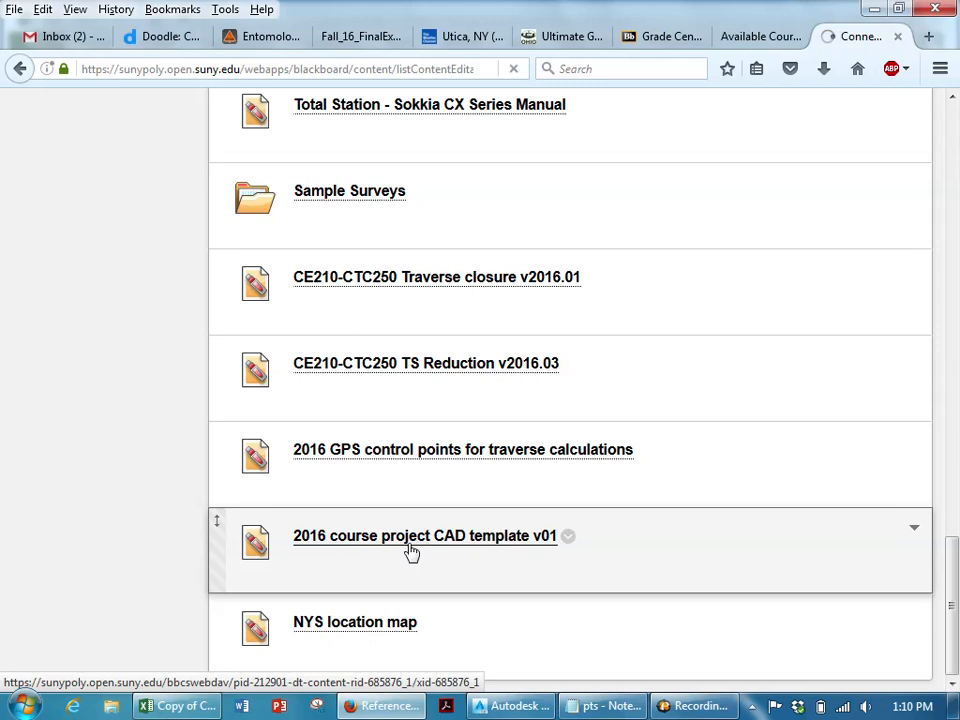
{"action": "left_click", "coordinate": [409, 540]}
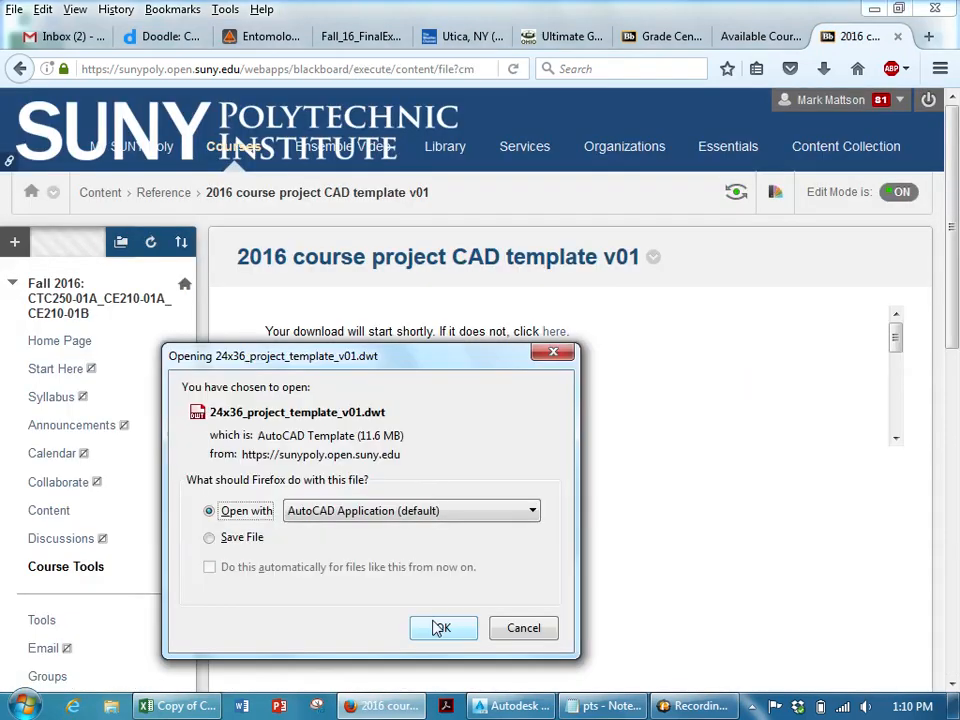
{"action": "left_click", "coordinate": [440, 629]}
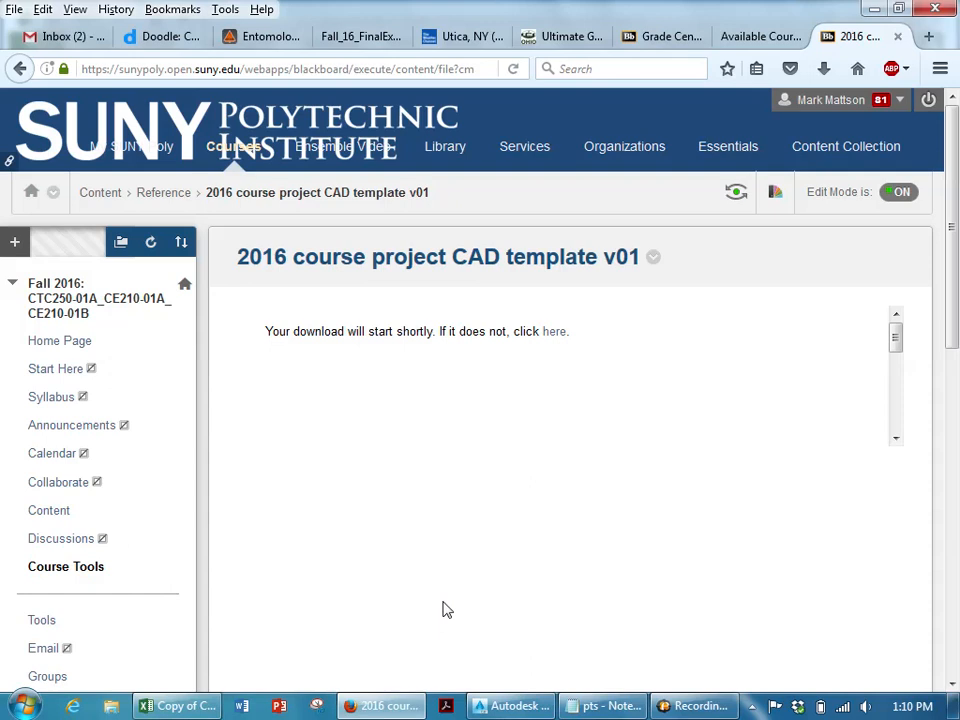
- Restart the template download through the direct link and open it with AutoCAD again
{"action": "left_click", "coordinate": [507, 706]}
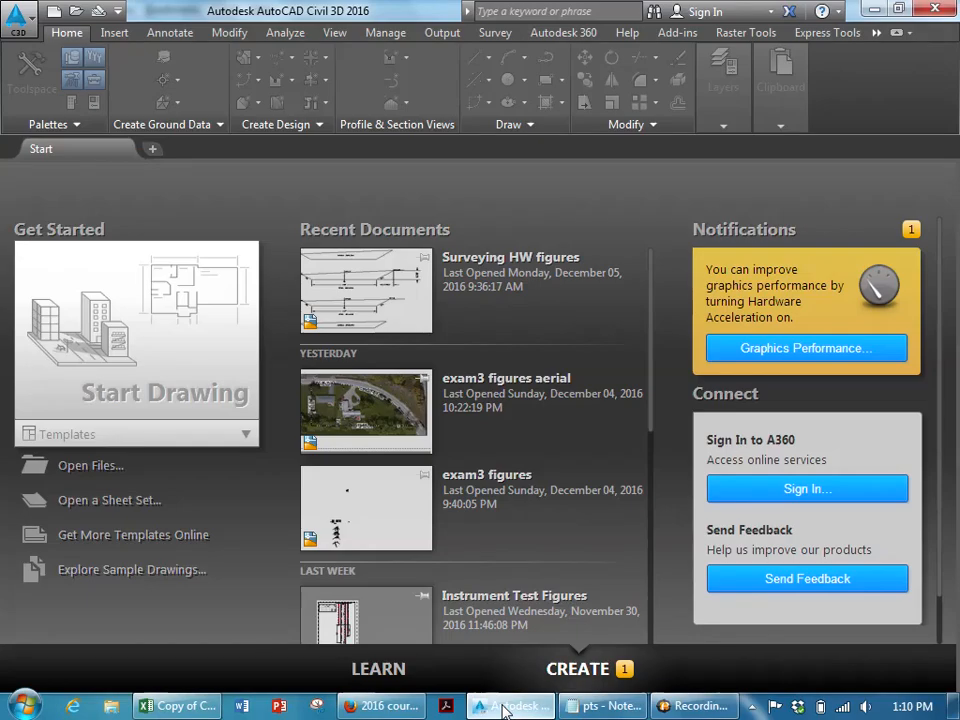
{"action": "left_click", "coordinate": [380, 706]}
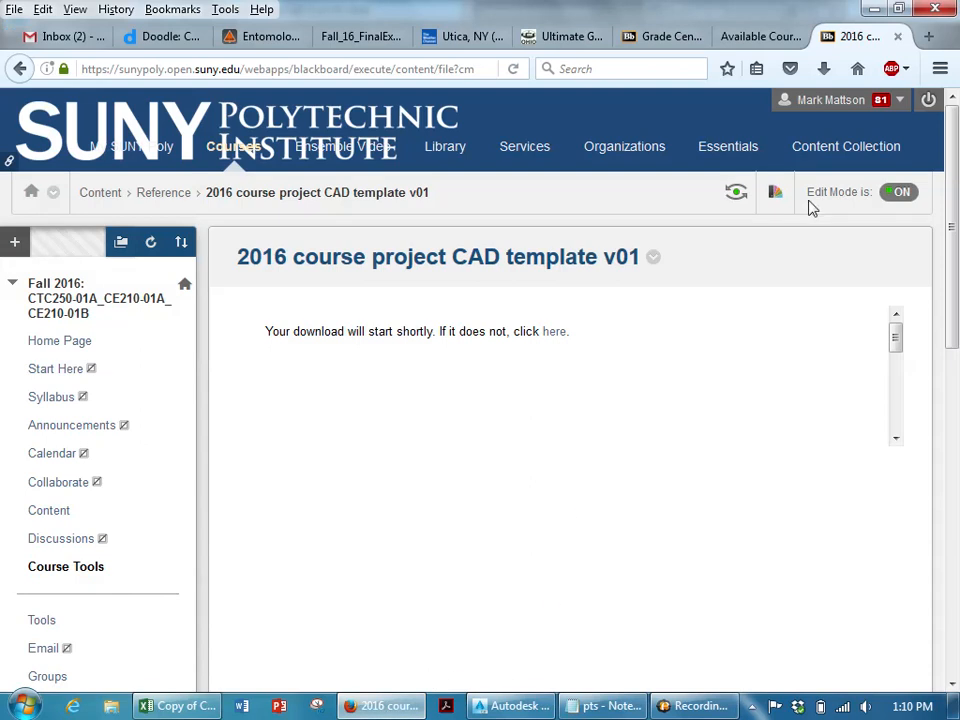
{"action": "scroll", "coordinate": [600, 330], "scroll_direction": "down", "scroll_amount": 2}
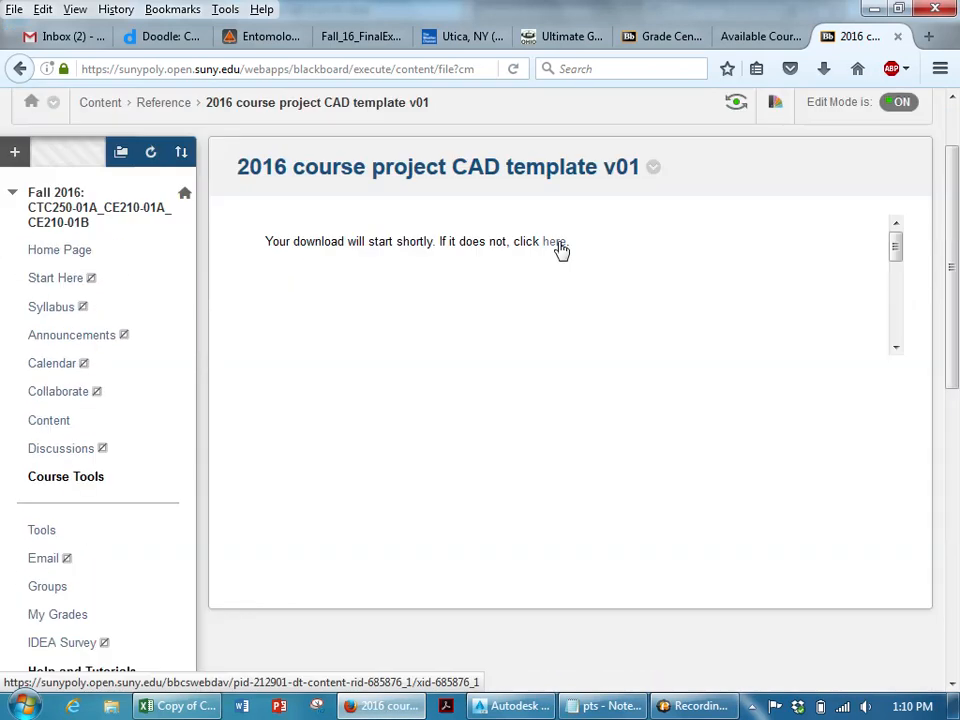
{"action": "left_click", "coordinate": [560, 246]}
{"action": "left_click", "coordinate": [445, 627]}
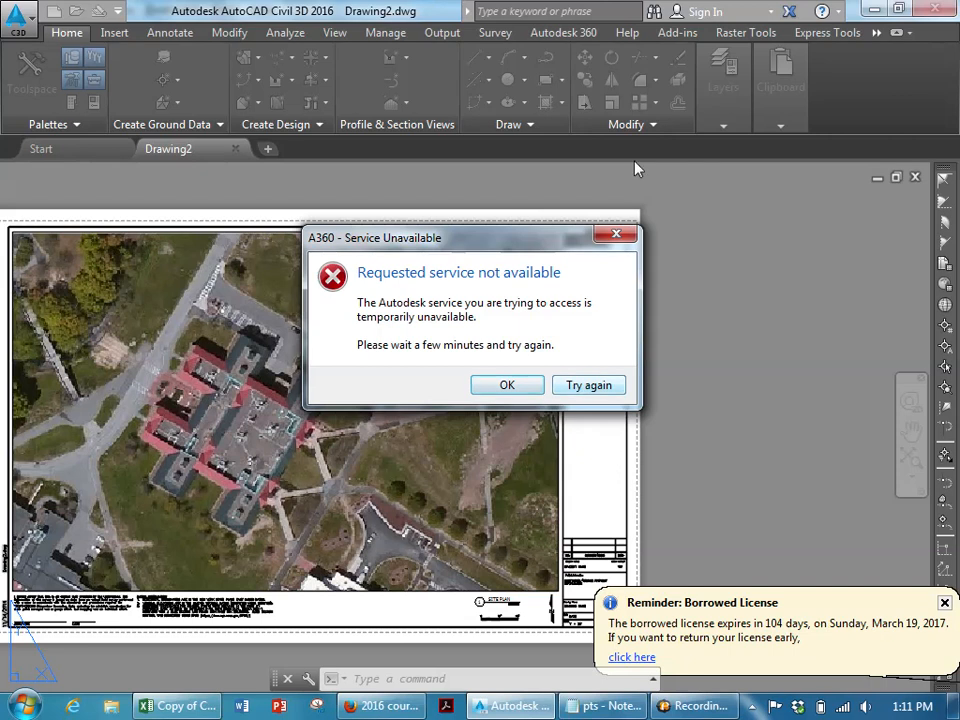
- Dismiss the A360 service error and the borrowed-license reminder in the new drawing
{"action": "left_click", "coordinate": [624, 237]}
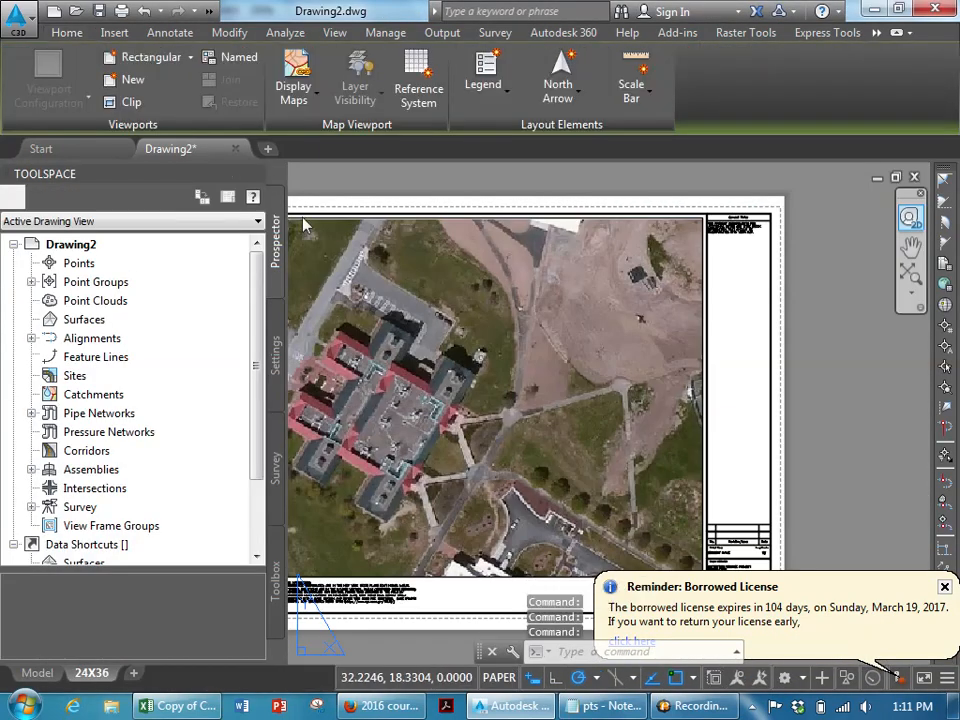
{"action": "middle_click_drag", "start_coordinate": [571, 399], "coordinate": [739, 312]}
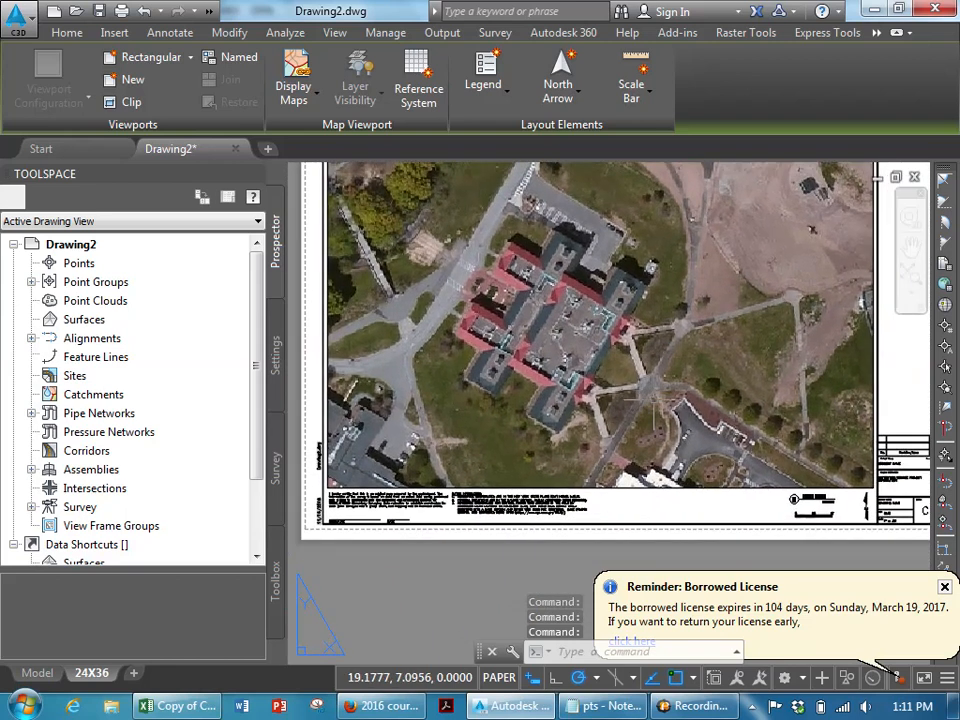
{"action": "left_click", "coordinate": [945, 588]}
- Change the site plan scale bar to 1" = 20'-0"
{"action": "scroll", "coordinate": [699, 508], "scroll_direction": "up", "scroll_amount": 5}
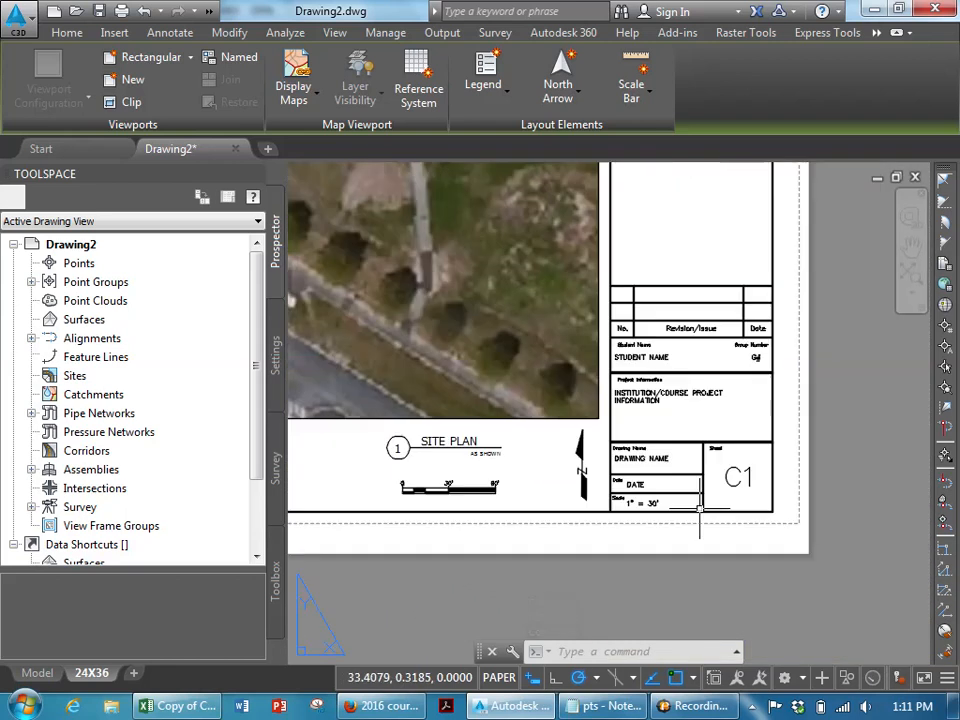
{"action": "scroll", "coordinate": [699, 508], "scroll_direction": "up", "scroll_amount": 2}
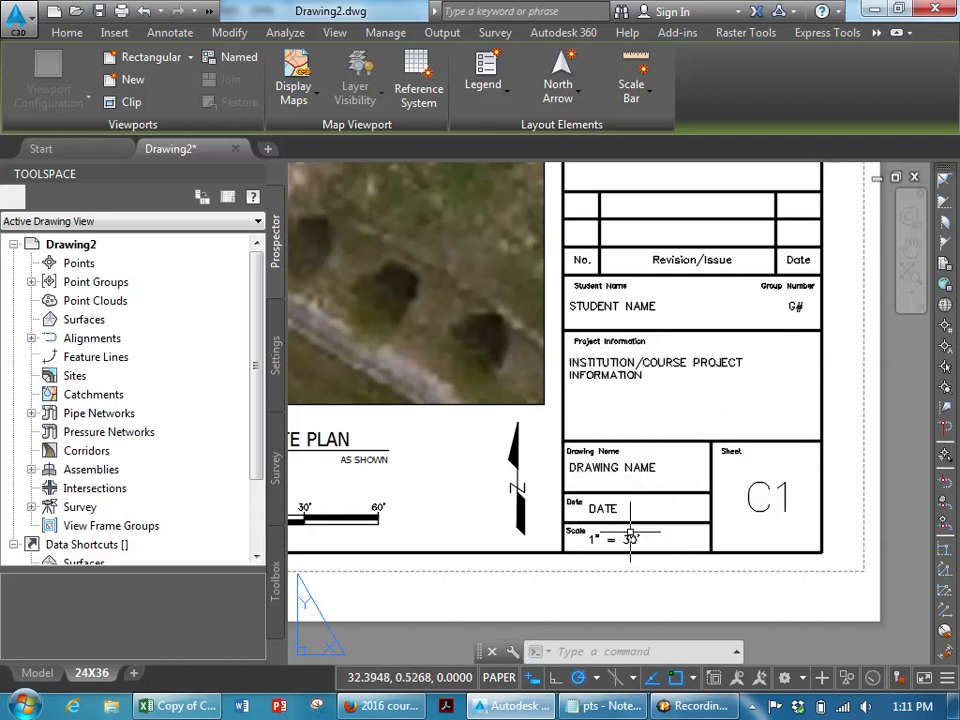
{"action": "middle_click_drag", "start_coordinate": [632, 539], "coordinate": [734, 523]}
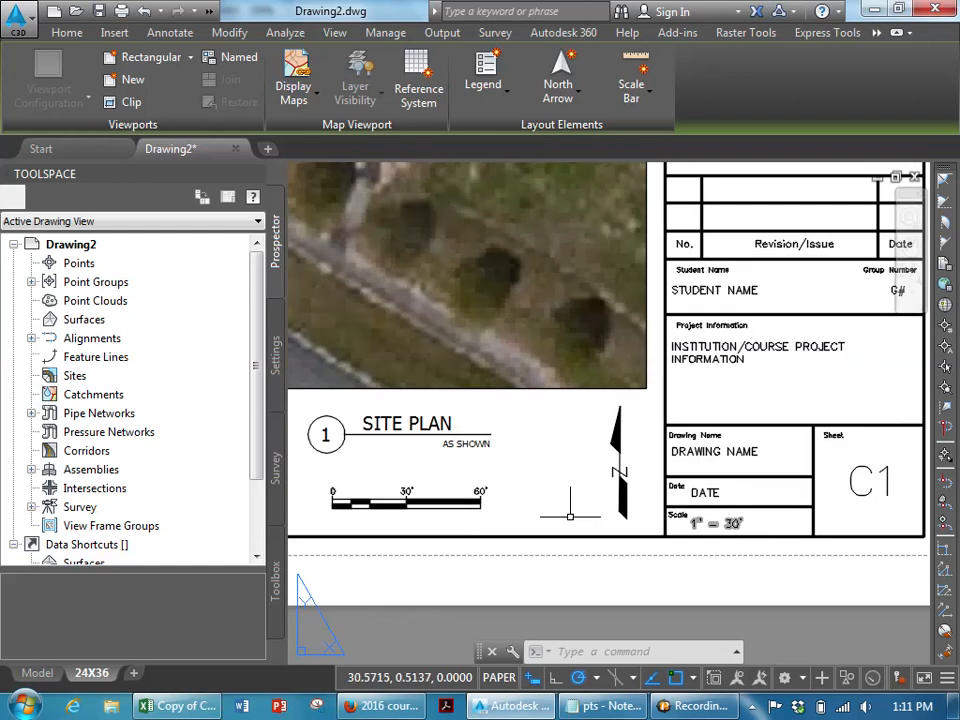
{"action": "left_click", "coordinate": [405, 505]}
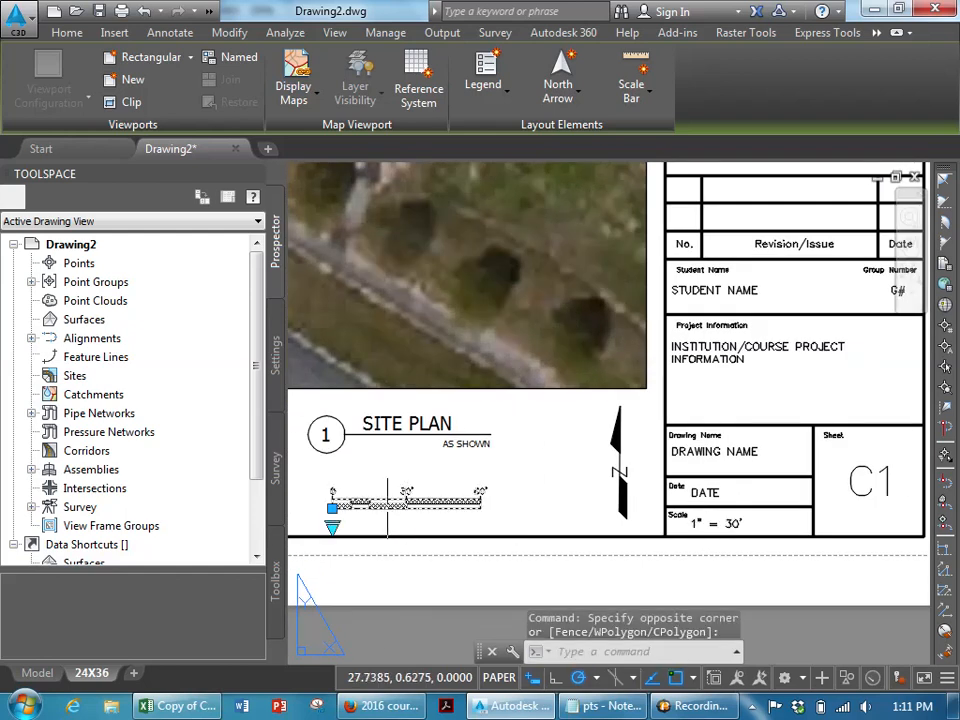
{"action": "left_click", "coordinate": [332, 526]}
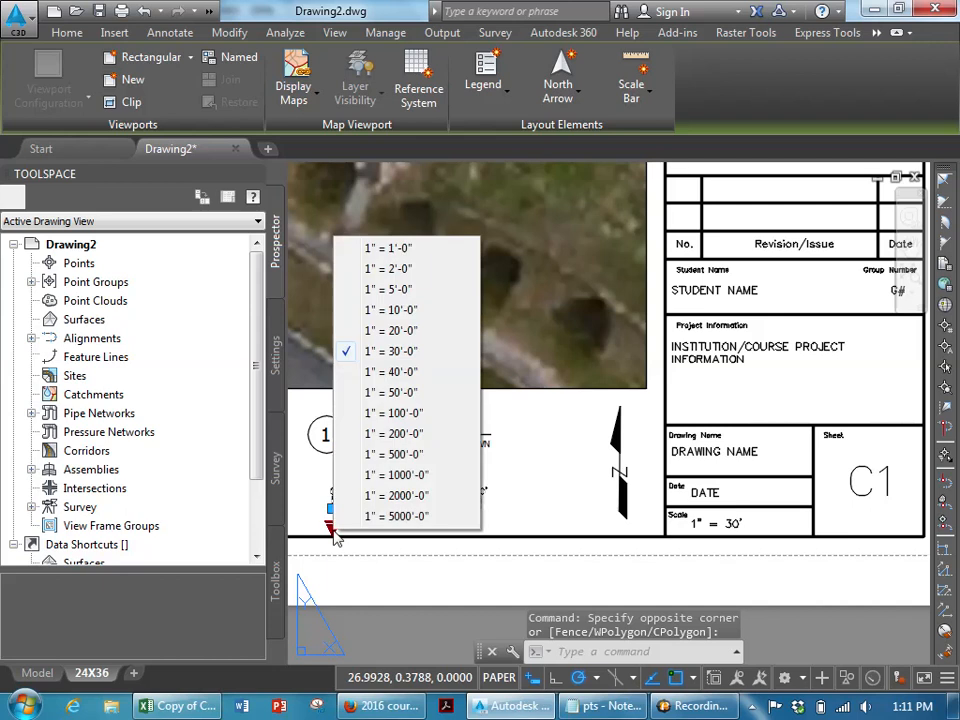
{"action": "left_click", "coordinate": [388, 331]}
{"action": "key", "text": "Escape"}
{"action": "key", "text": "Escape"}
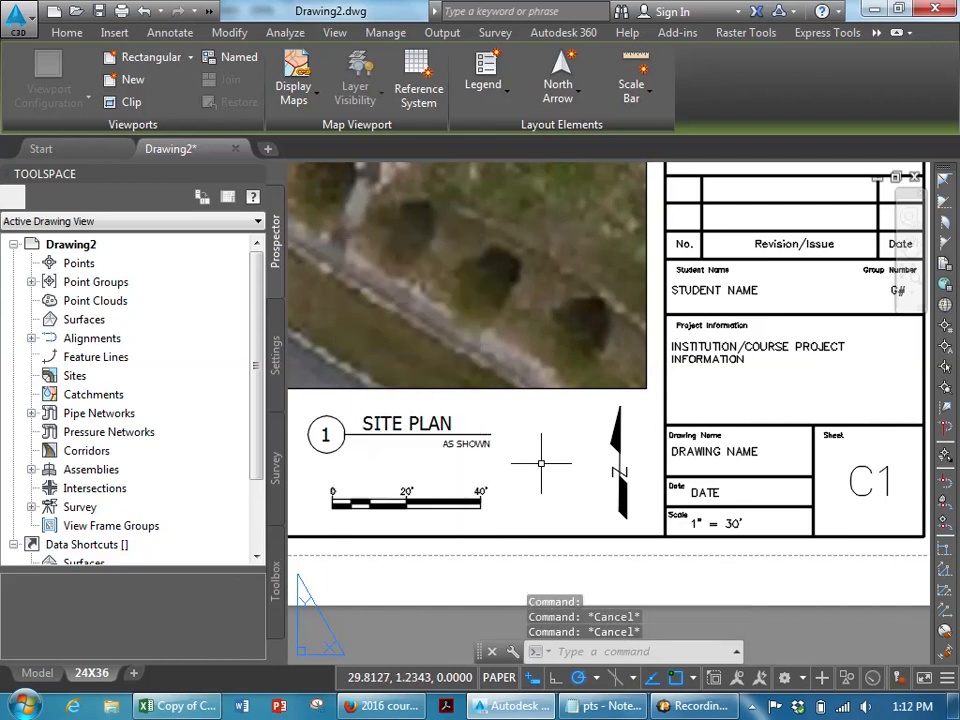
- Set the site plan viewport scale to 1" = 20'
{"action": "left_click", "coordinate": [555, 382]}
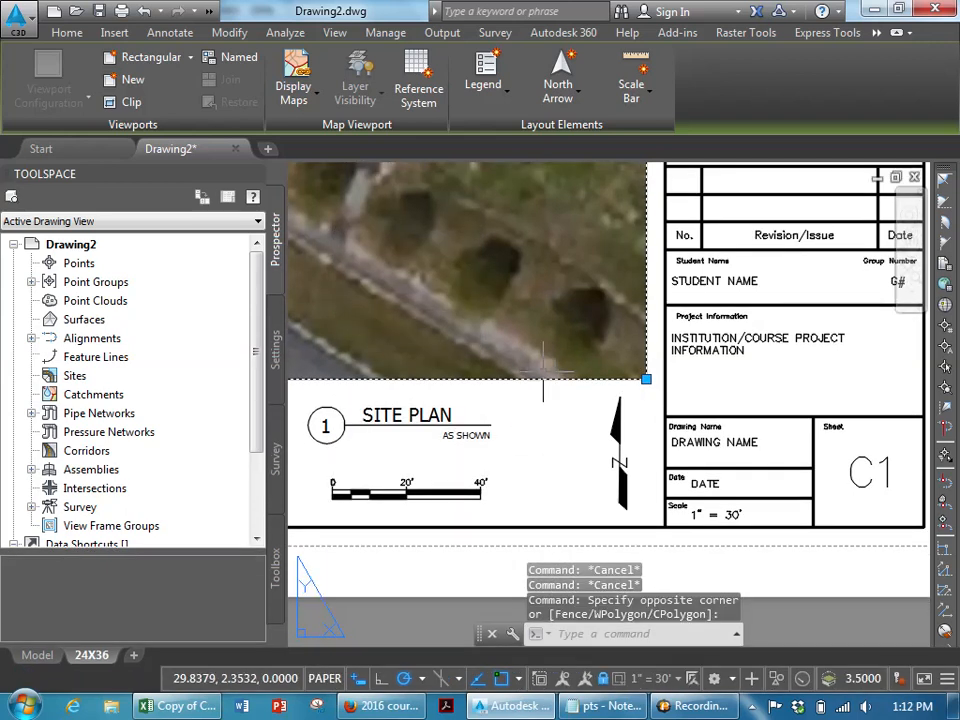
{"action": "left_click", "coordinate": [609, 679]}
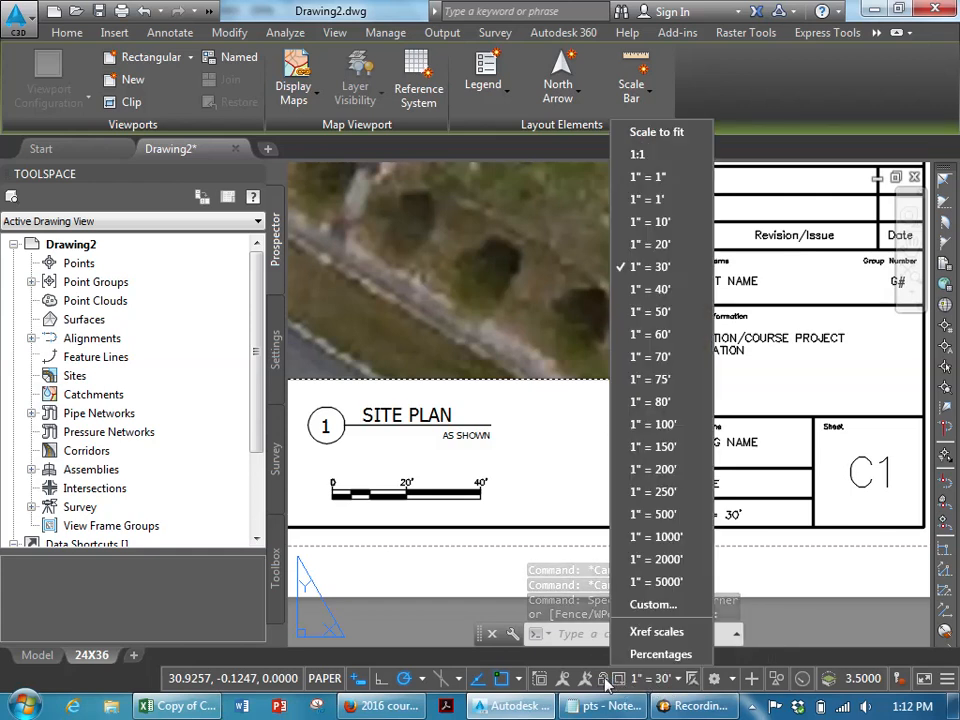
{"action": "left_click", "coordinate": [645, 244]}
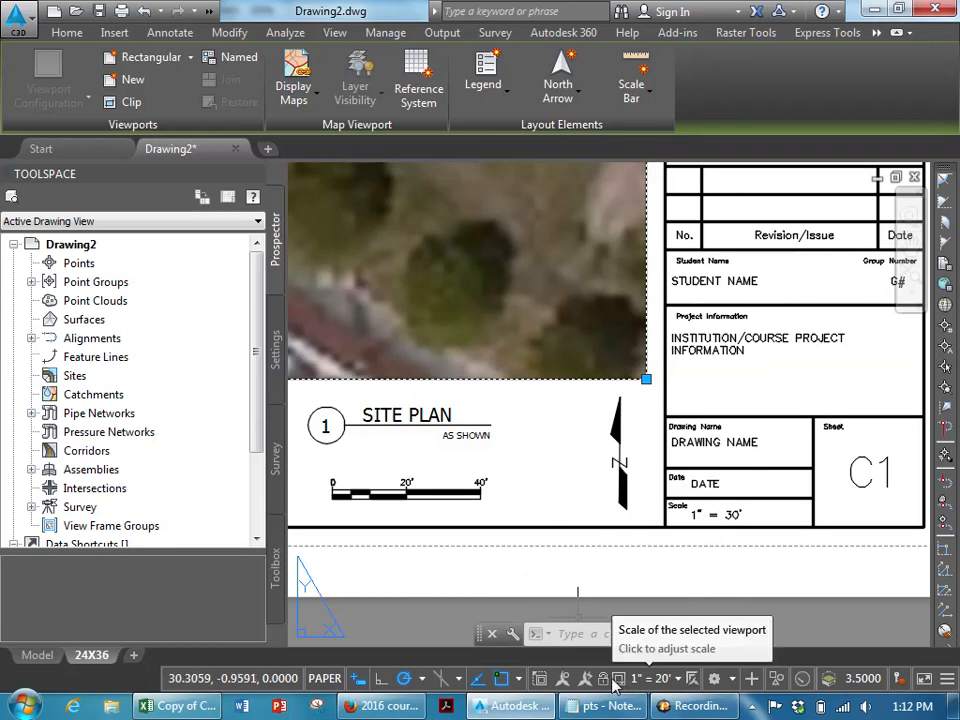
- Examine the general notes, certification and datum information blocks around the sheet
{"action": "scroll", "coordinate": [648, 525], "scroll_direction": "down", "scroll_amount": 5}
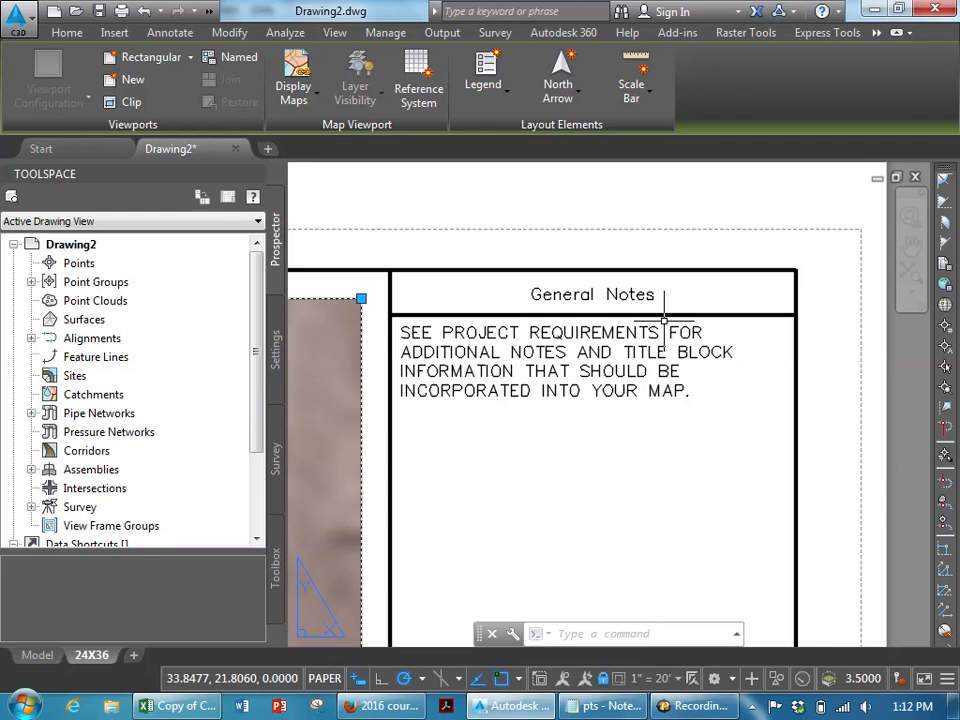
{"action": "key", "text": "Escape"}
{"action": "left_click", "coordinate": [661, 378]}
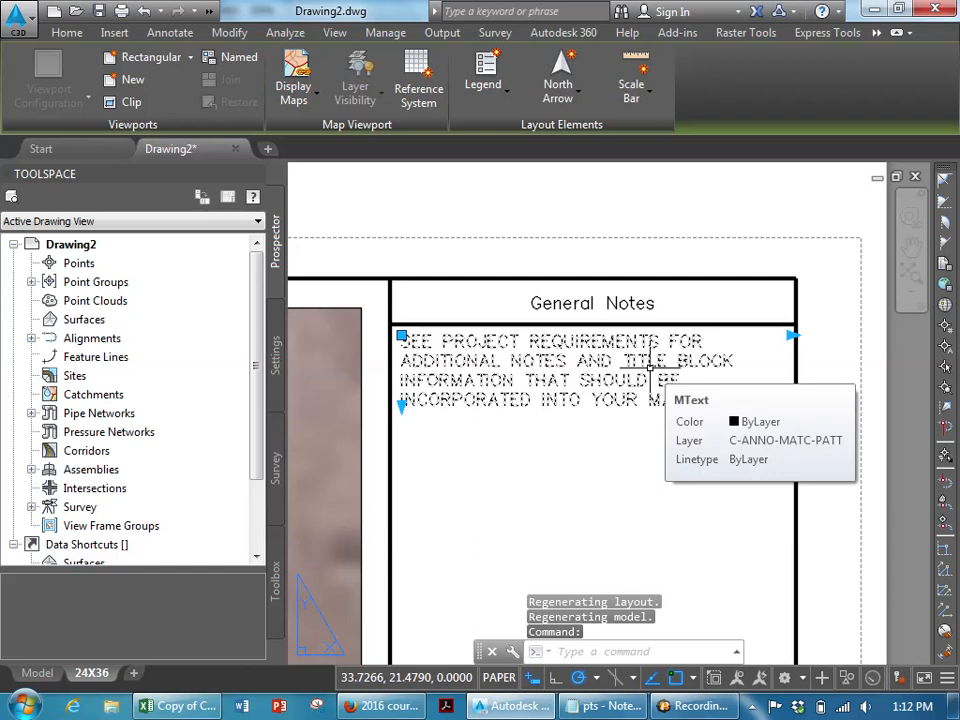
{"action": "key", "text": "Escape"}
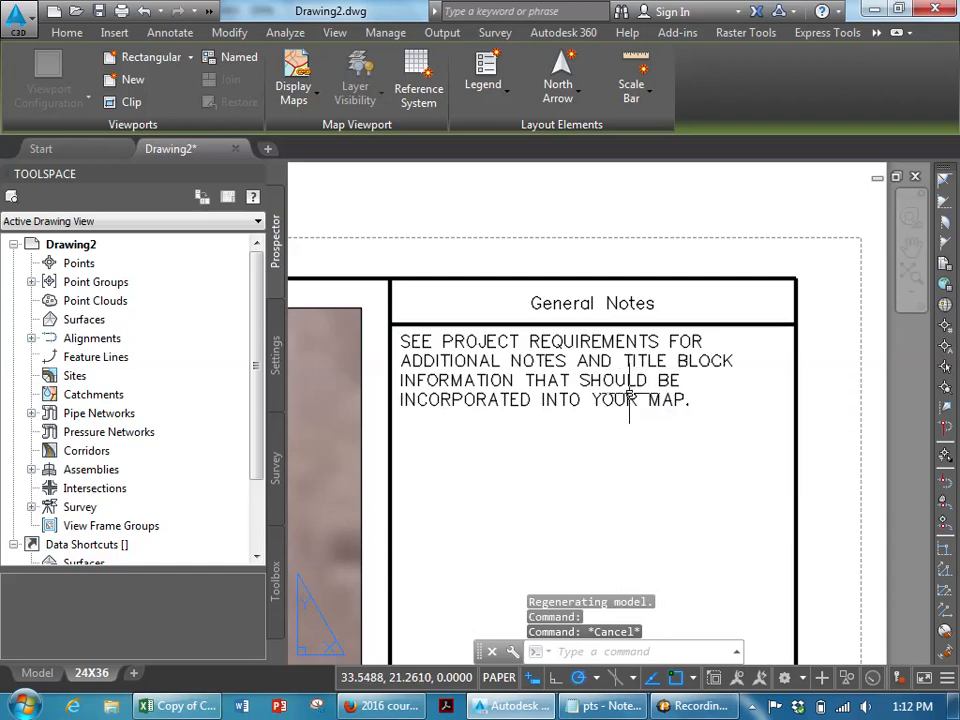
{"action": "scroll", "coordinate": [623, 400], "scroll_direction": "down", "scroll_amount": 2}
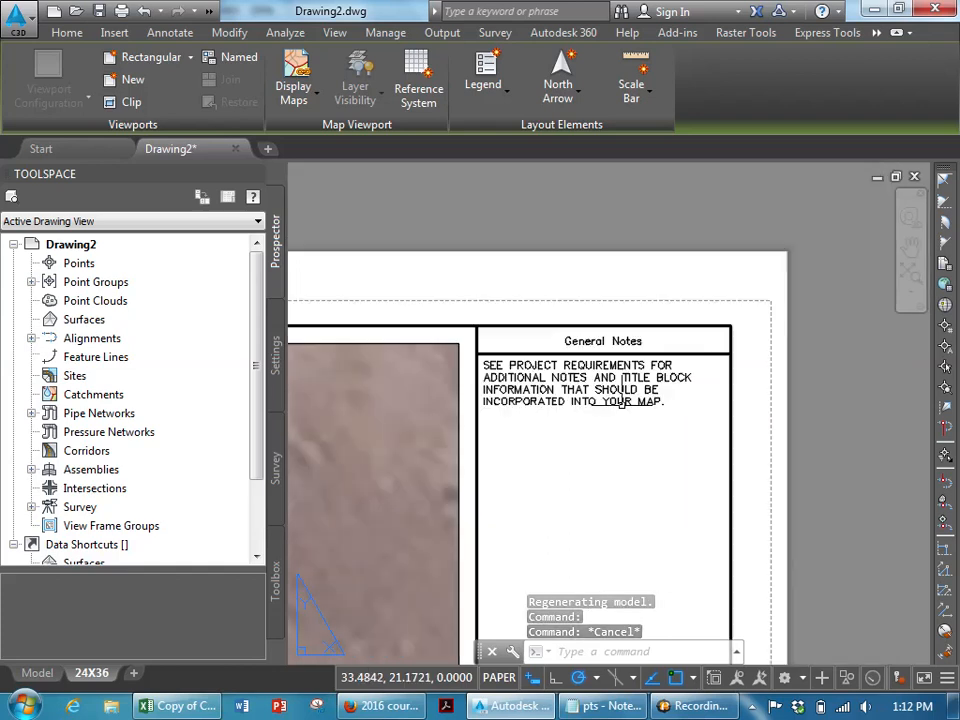
{"action": "scroll", "coordinate": [622, 403], "scroll_direction": "down", "scroll_amount": 6}
{"action": "middle_click_drag", "start_coordinate": [629, 427], "coordinate": [624, 246]}
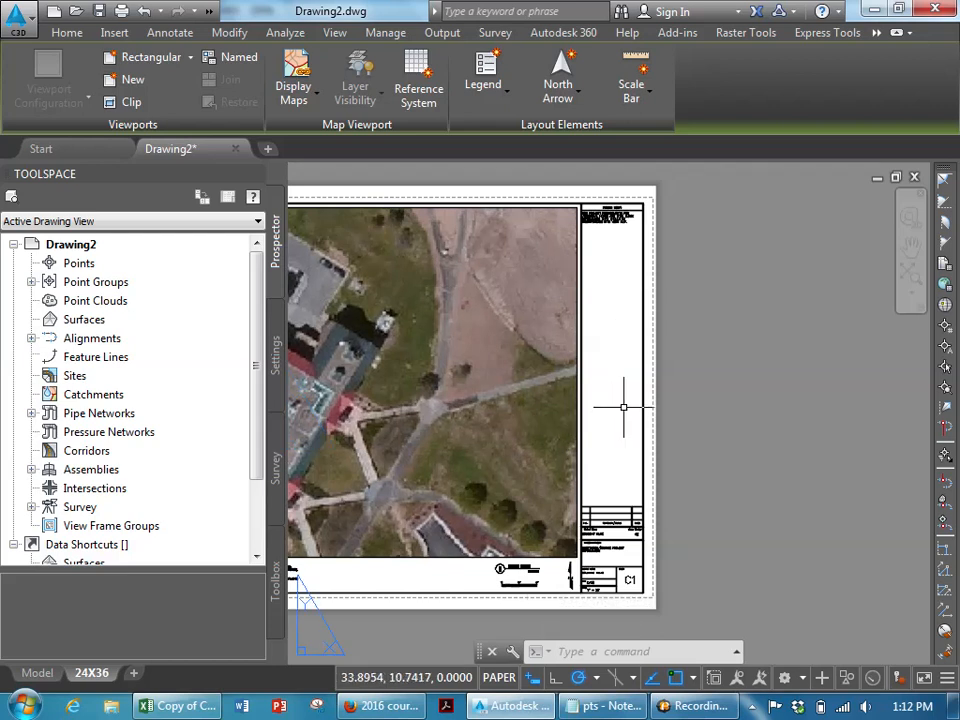
{"action": "middle_click_drag", "start_coordinate": [491, 524], "coordinate": [763, 417]}
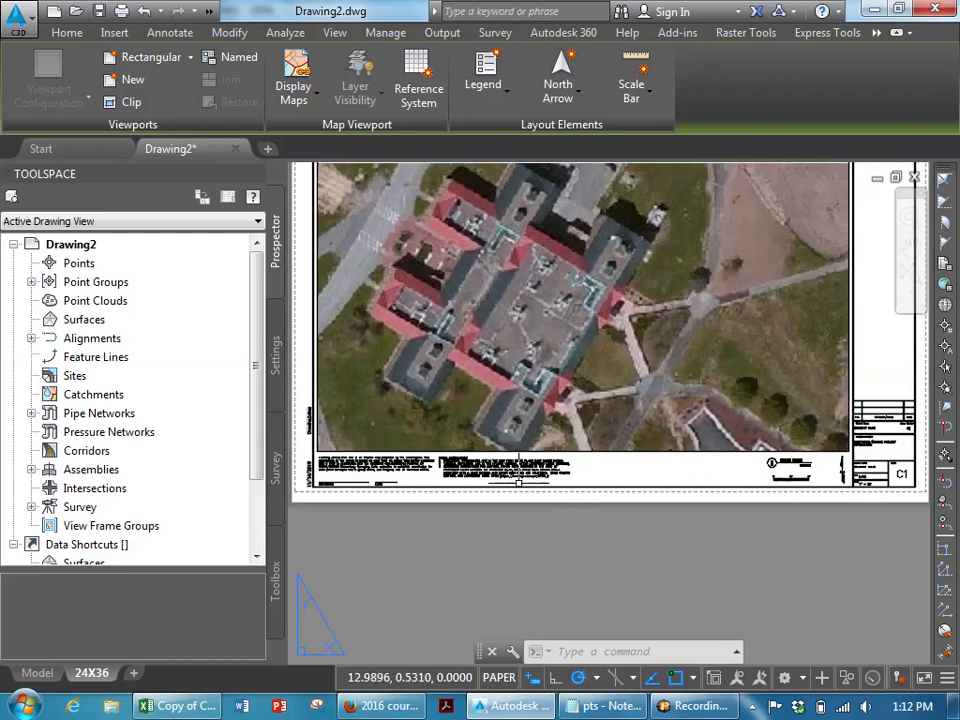
{"action": "scroll", "coordinate": [519, 483], "scroll_direction": "up", "scroll_amount": 5}
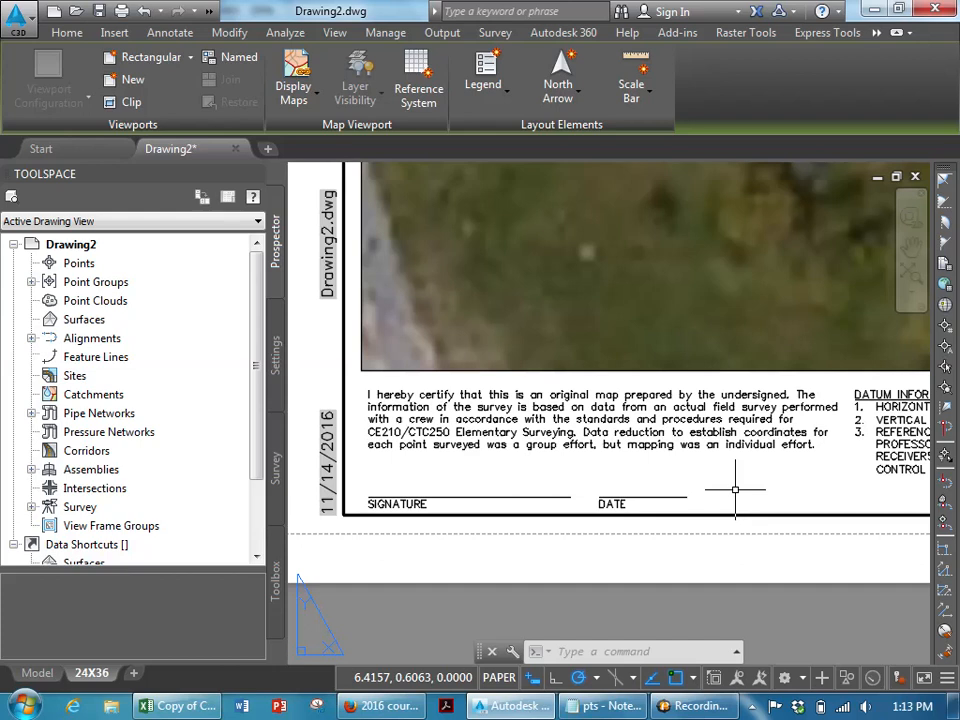
{"action": "middle_click_drag", "start_coordinate": [812, 484], "coordinate": [347, 456]}
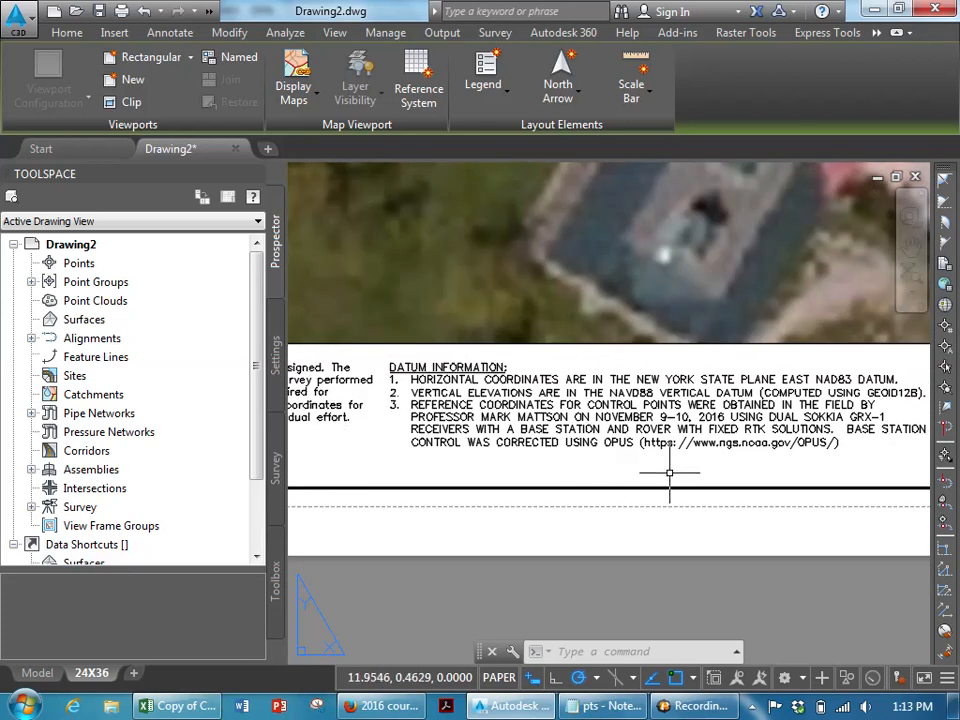
{"action": "middle_click_drag", "start_coordinate": [669, 467], "coordinate": [615, 468]}
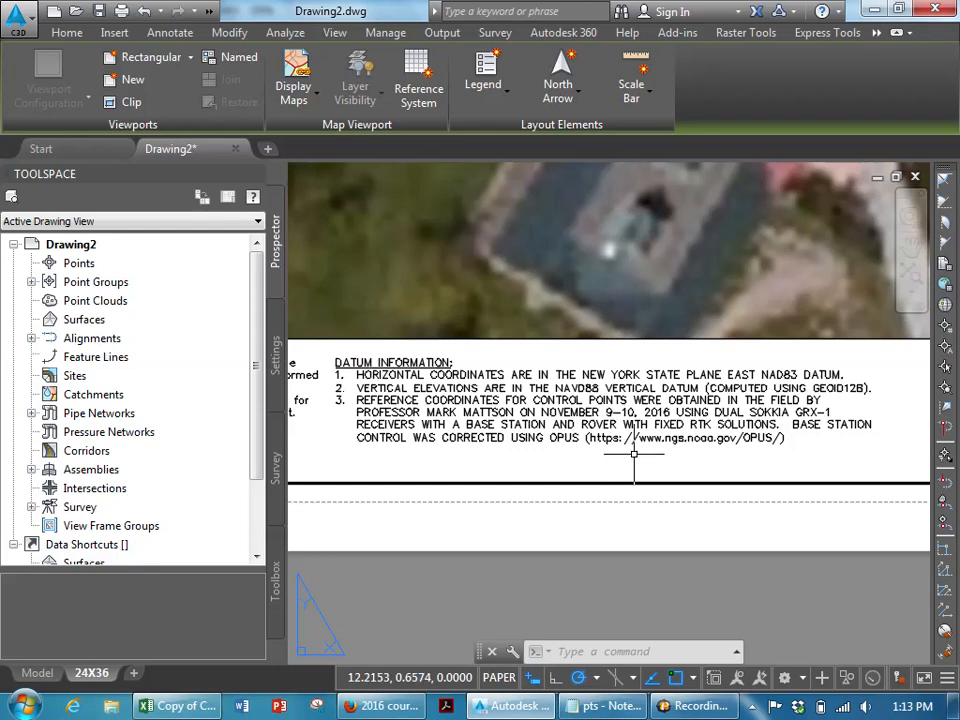
{"action": "scroll", "coordinate": [672, 450], "scroll_direction": "down", "scroll_amount": 5}
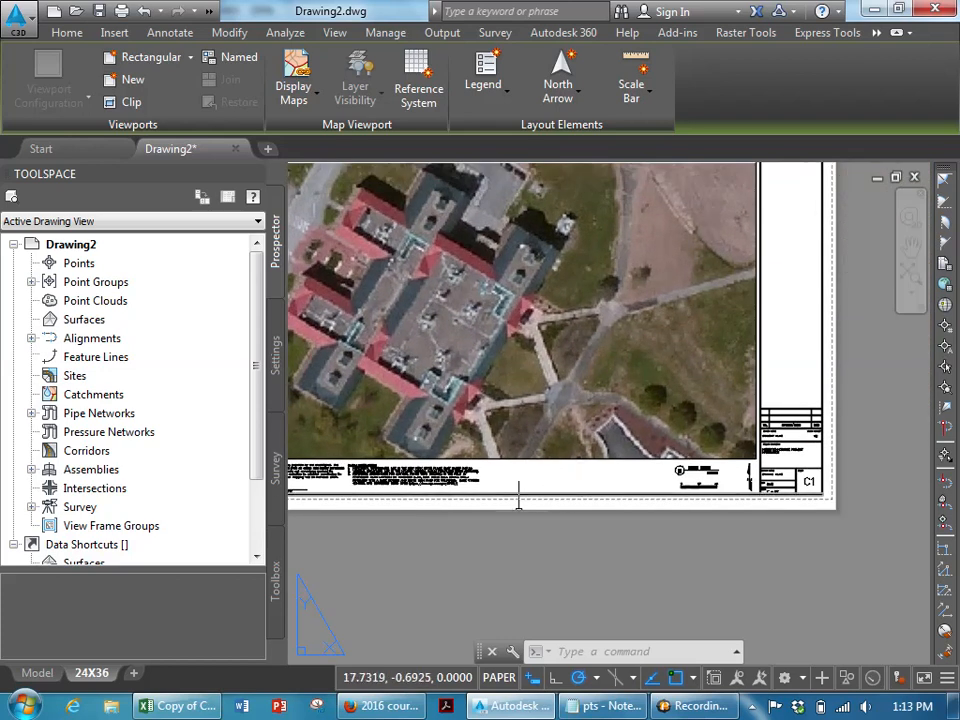
- Download the NYS location map from the course site and open it read-only in AutoCAD
{"action": "left_click", "coordinate": [390, 708]}
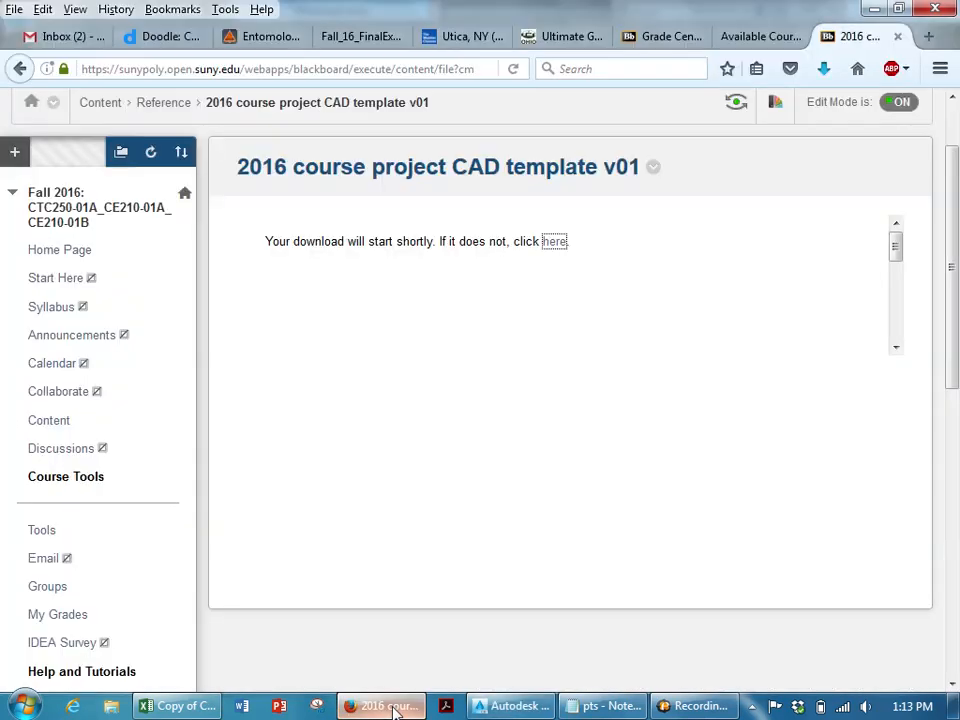
{"action": "left_click", "coordinate": [19, 68]}
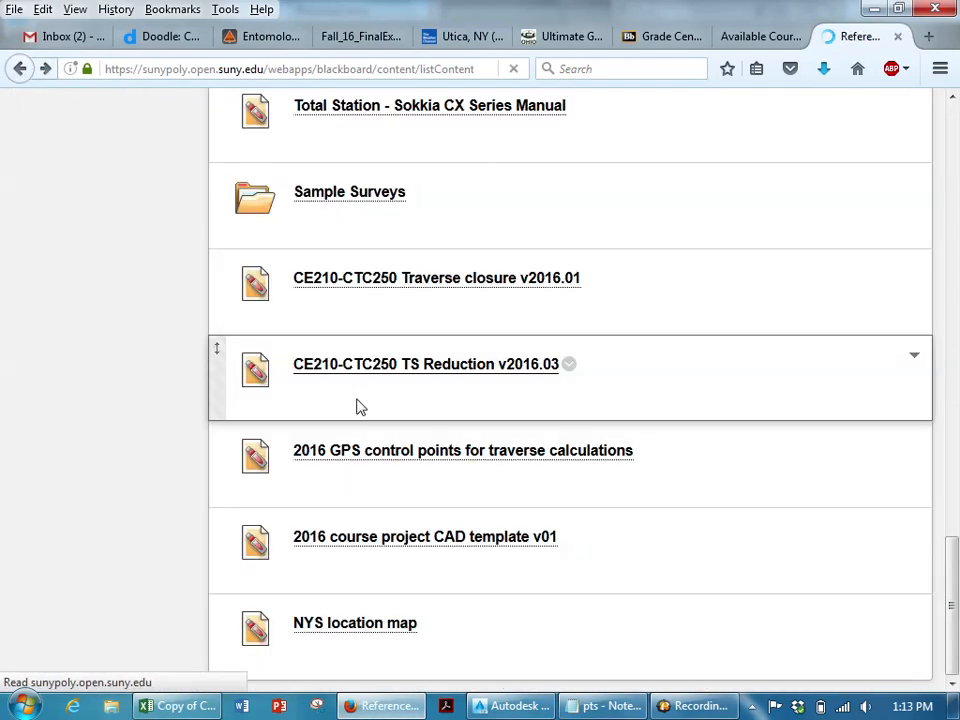
{"action": "left_click", "coordinate": [363, 624]}
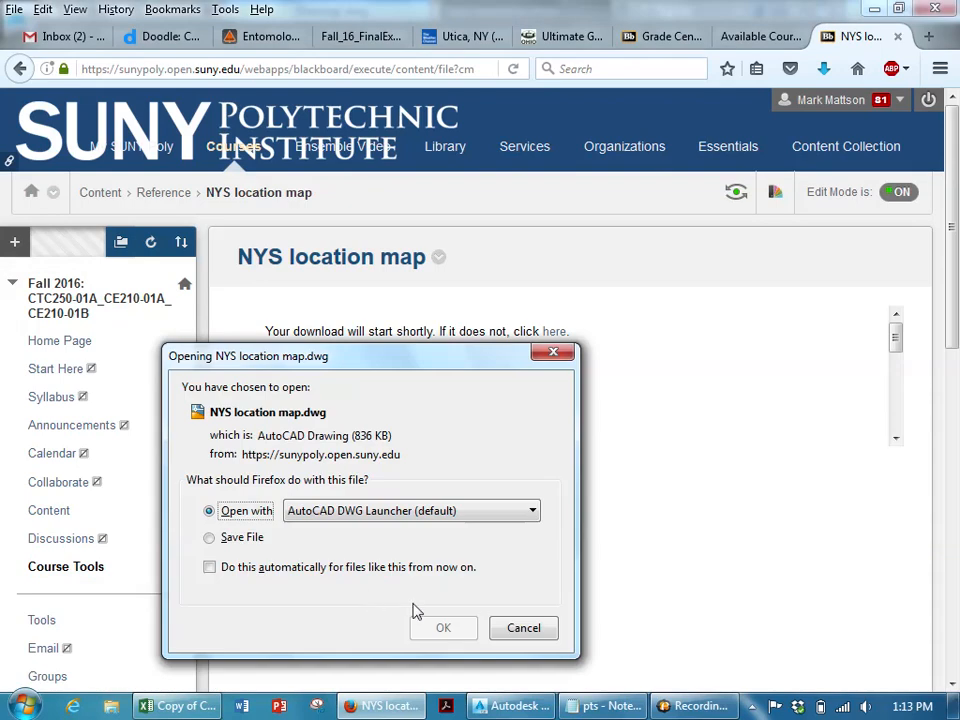
{"action": "left_click", "coordinate": [442, 630]}
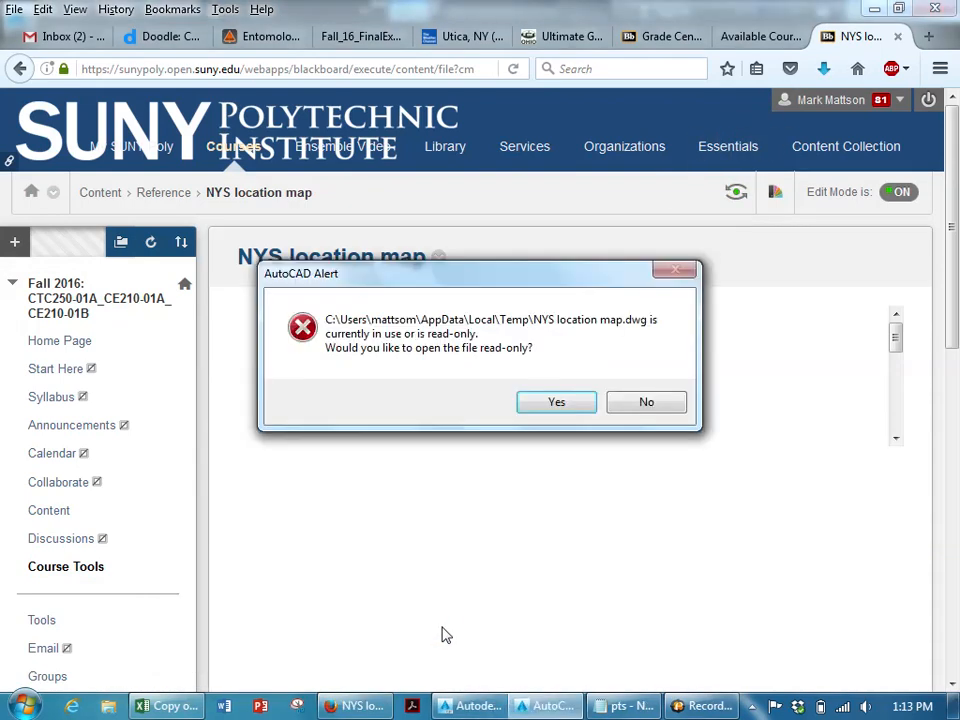
{"action": "left_click", "coordinate": [557, 402]}
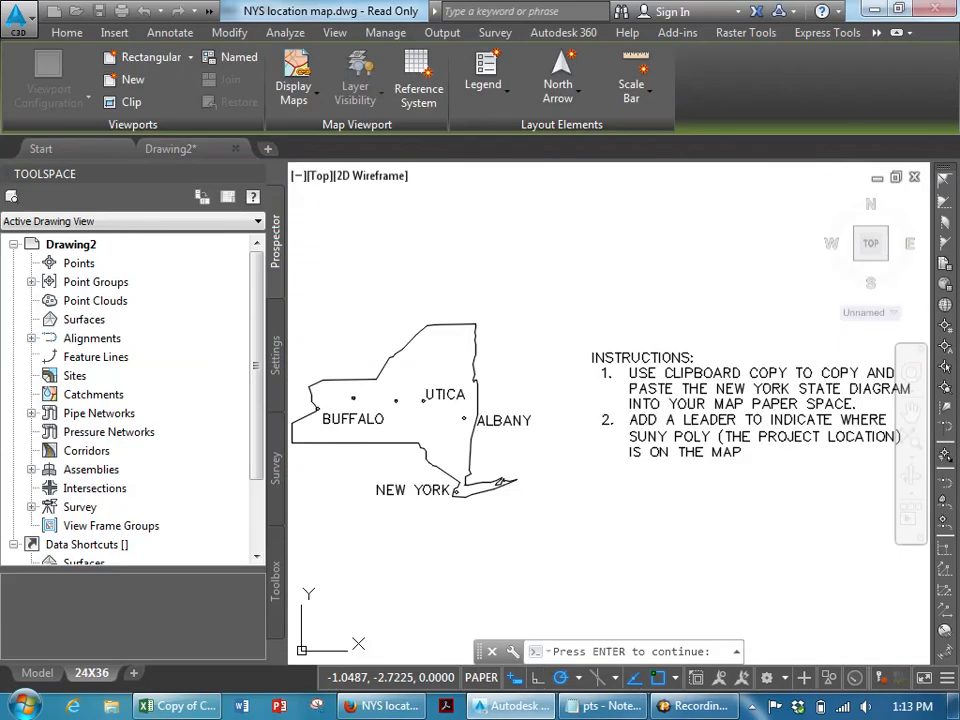
{"action": "left_click", "coordinate": [653, 412]}
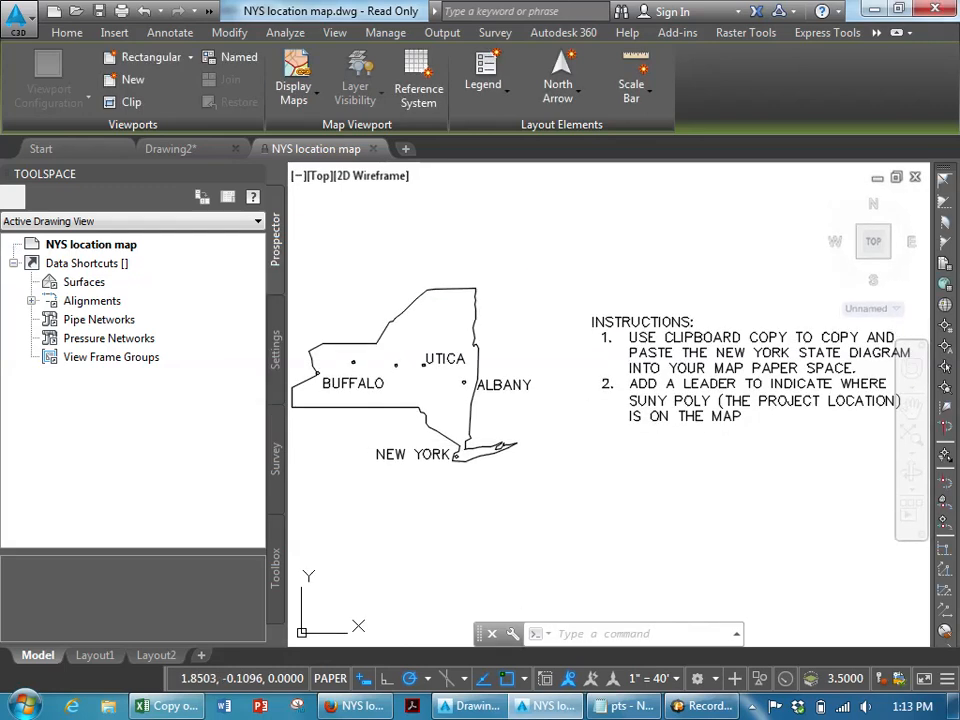
- Select the New York State diagram with its city labels and copy it to the clipboard
{"action": "left_click", "coordinate": [563, 278]}
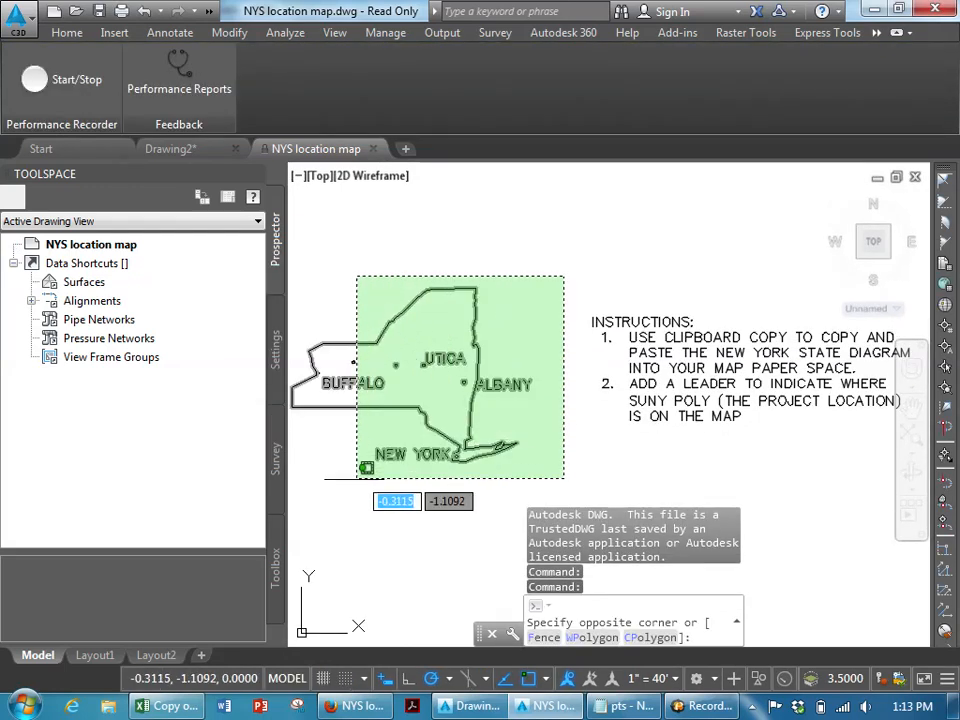
{"action": "left_click", "coordinate": [313, 504]}
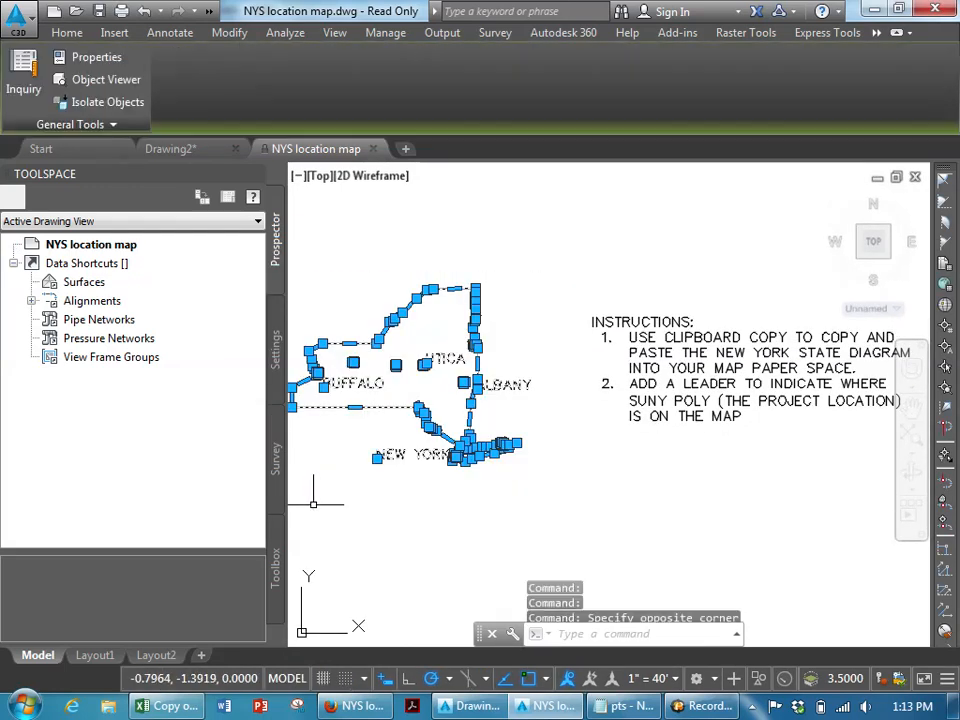
{"action": "right_click", "coordinate": [388, 404]}
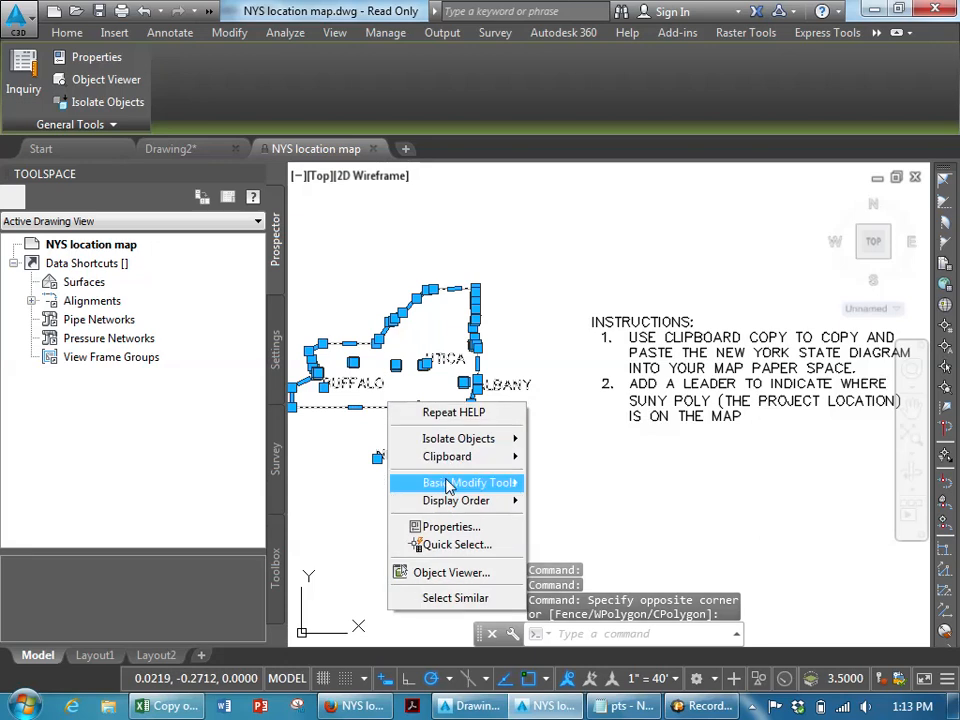
{"action": "mouse_move", "coordinate": [430, 487]}
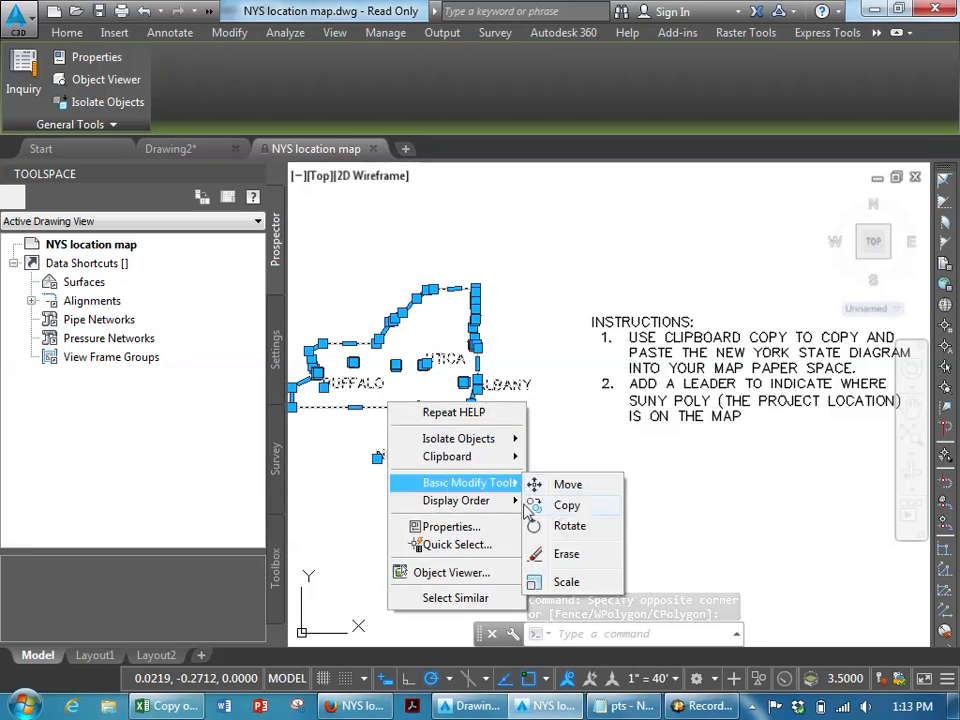
{"action": "mouse_move", "coordinate": [500, 459]}
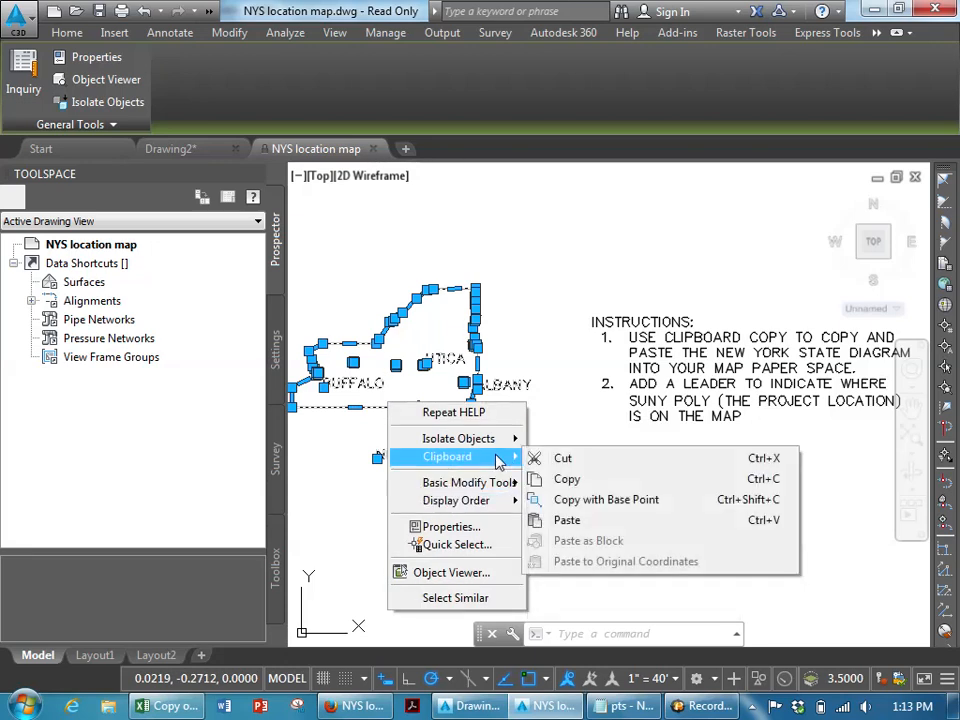
{"action": "left_click", "coordinate": [567, 481]}
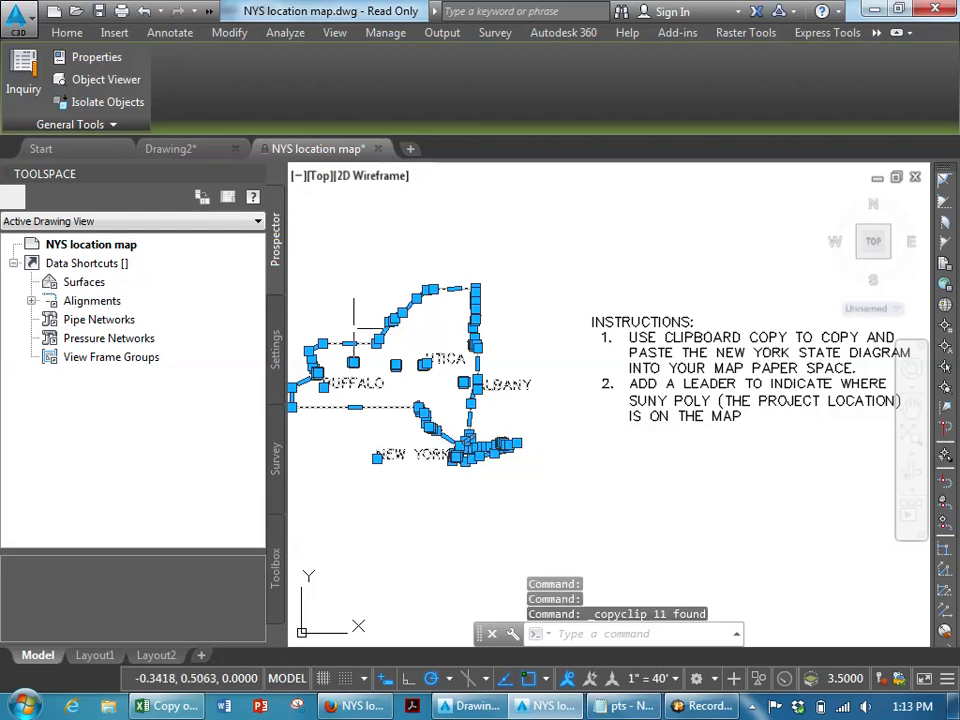
- Paste the New York State diagram into the site plan's paper space just above the title block
{"action": "left_click", "coordinate": [170, 148]}
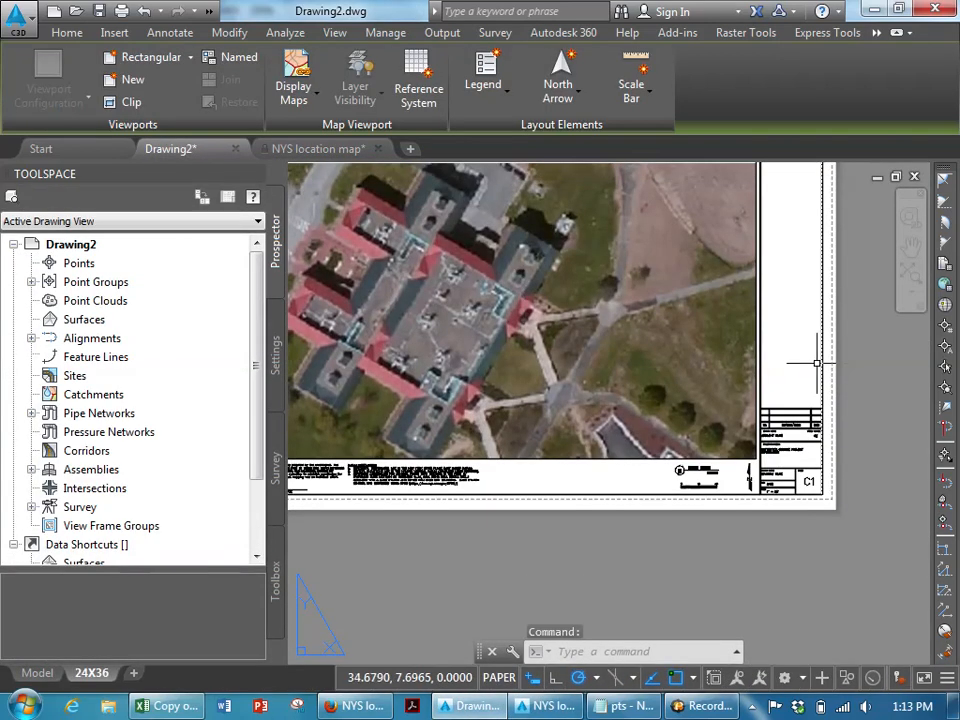
{"action": "scroll", "coordinate": [802, 362], "scroll_direction": "up", "scroll_amount": 4}
{"action": "middle_click_drag", "start_coordinate": [790, 370], "coordinate": [645, 364]}
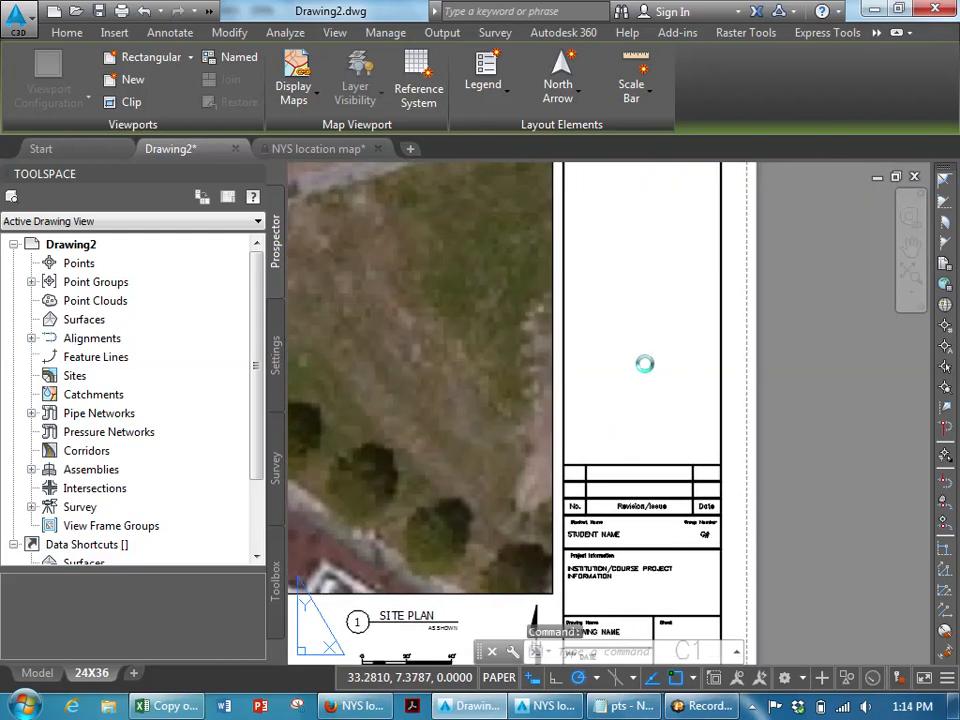
{"action": "key", "text": "ctrl+v"}
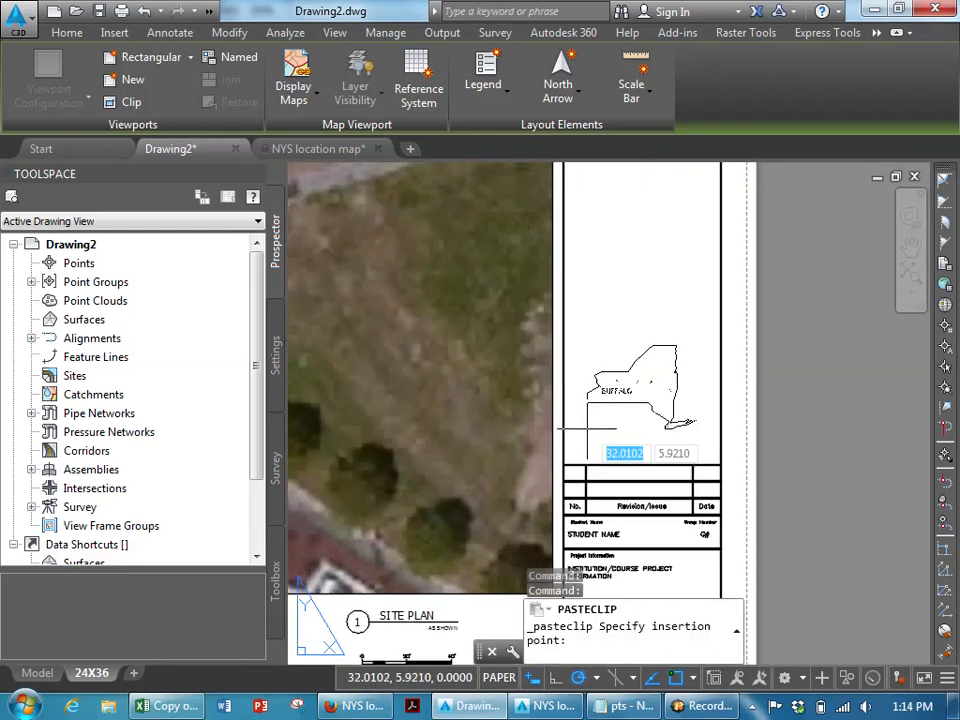
{"action": "key", "text": "Escape"}
{"action": "right_click", "coordinate": [589, 418]}
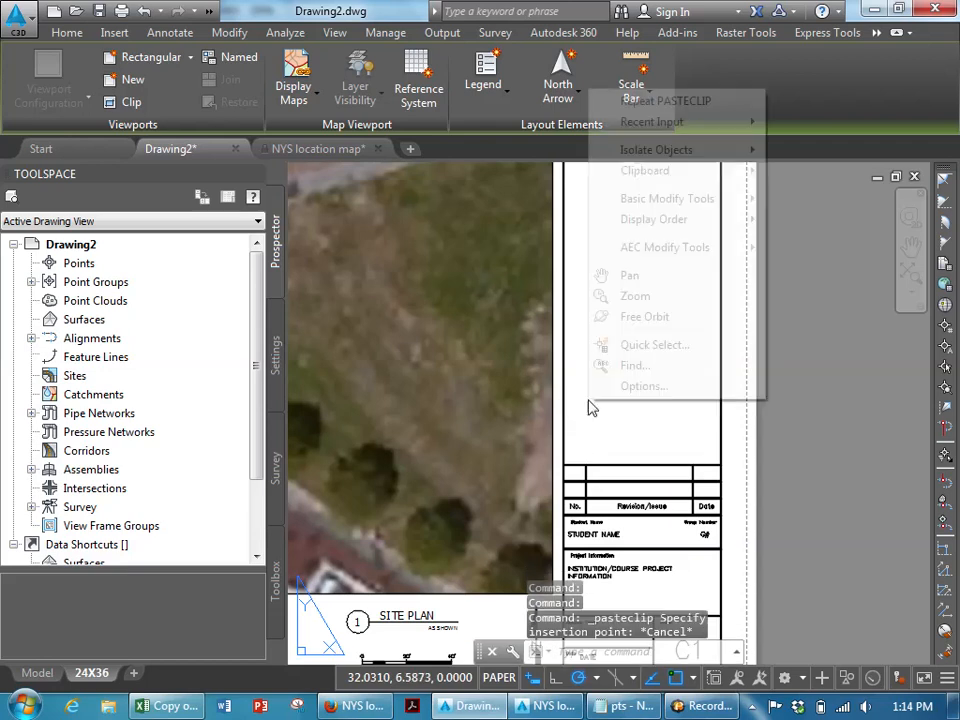
{"action": "mouse_move", "coordinate": [660, 177]}
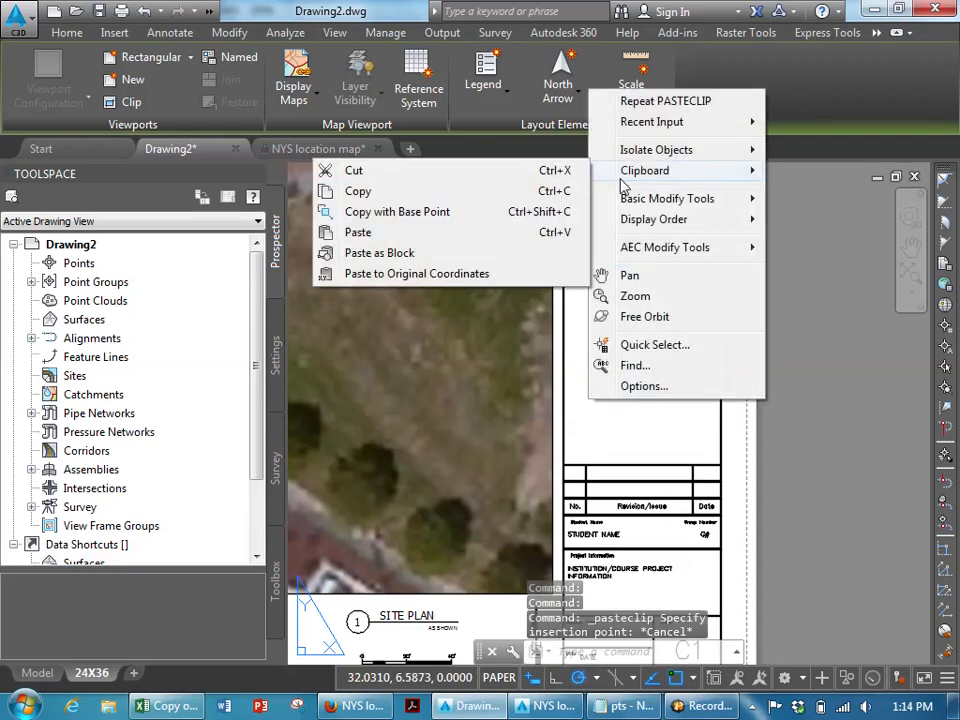
{"action": "left_click", "coordinate": [463, 233]}
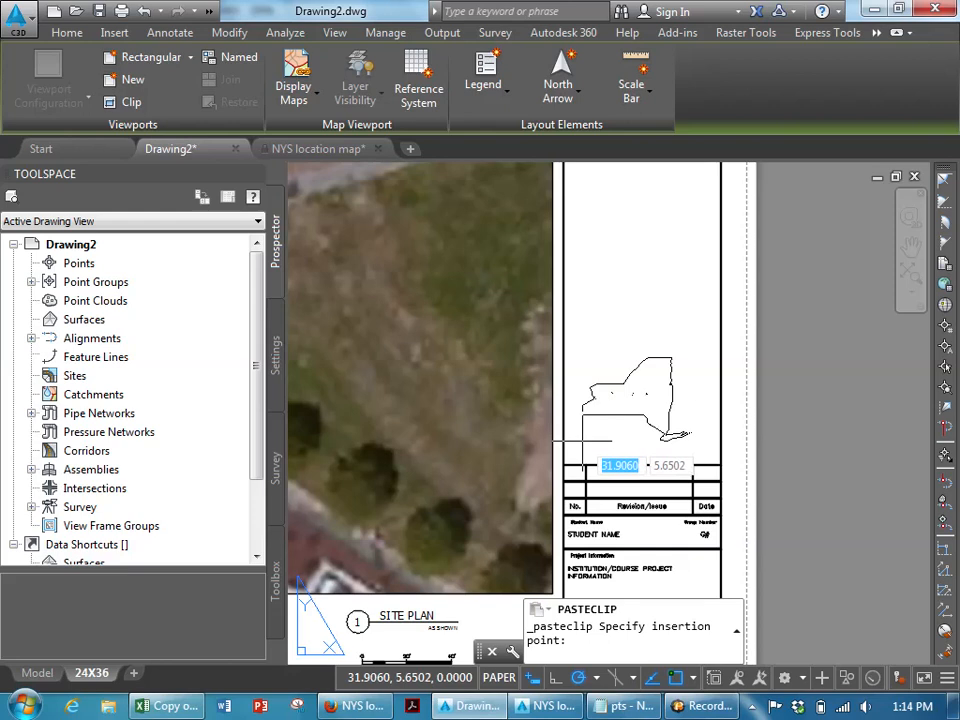
{"action": "left_click", "coordinate": [583, 438]}
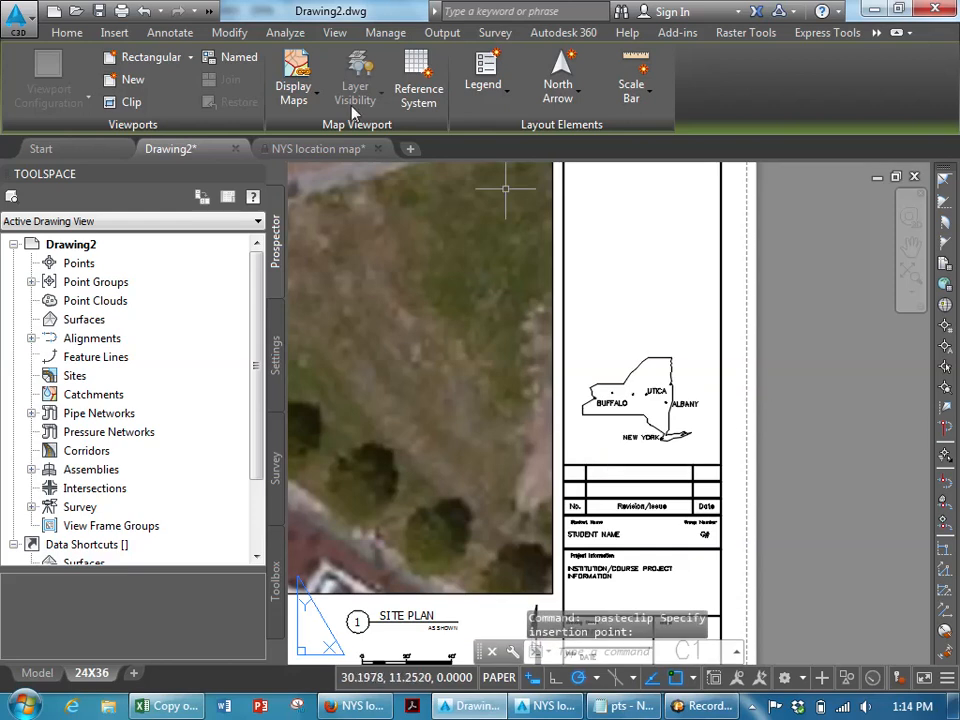
- Add a multileader from the project site near Utica on the state map with the text "PROJECT LOCATION"
{"action": "left_click", "coordinate": [168, 33]}
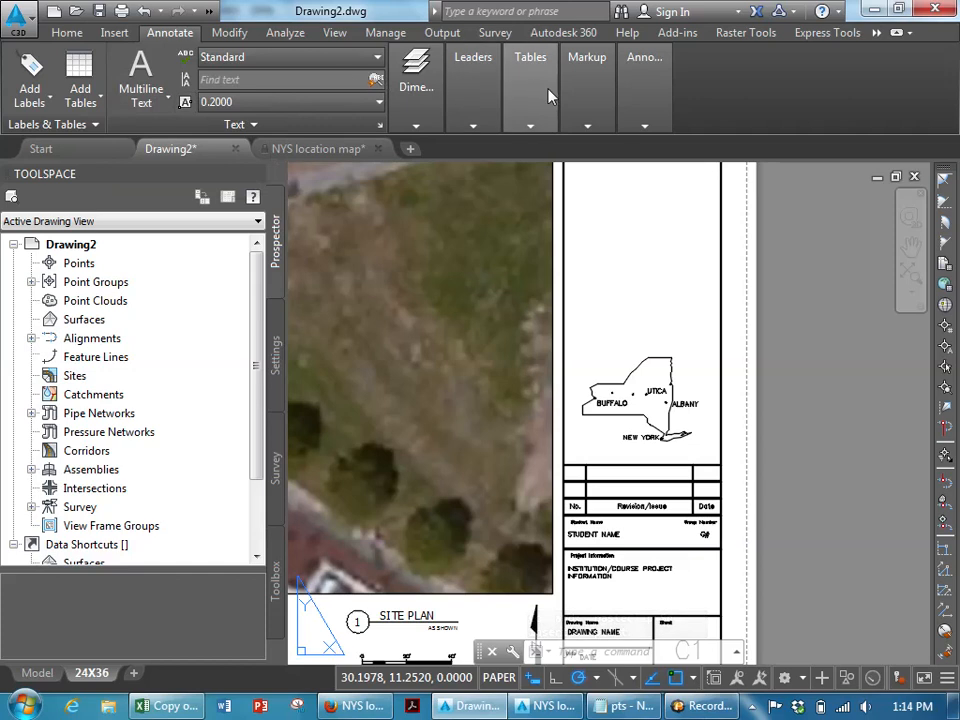
{"action": "left_click", "coordinate": [596, 110]}
{"action": "mouse_move", "coordinate": [473, 110]}
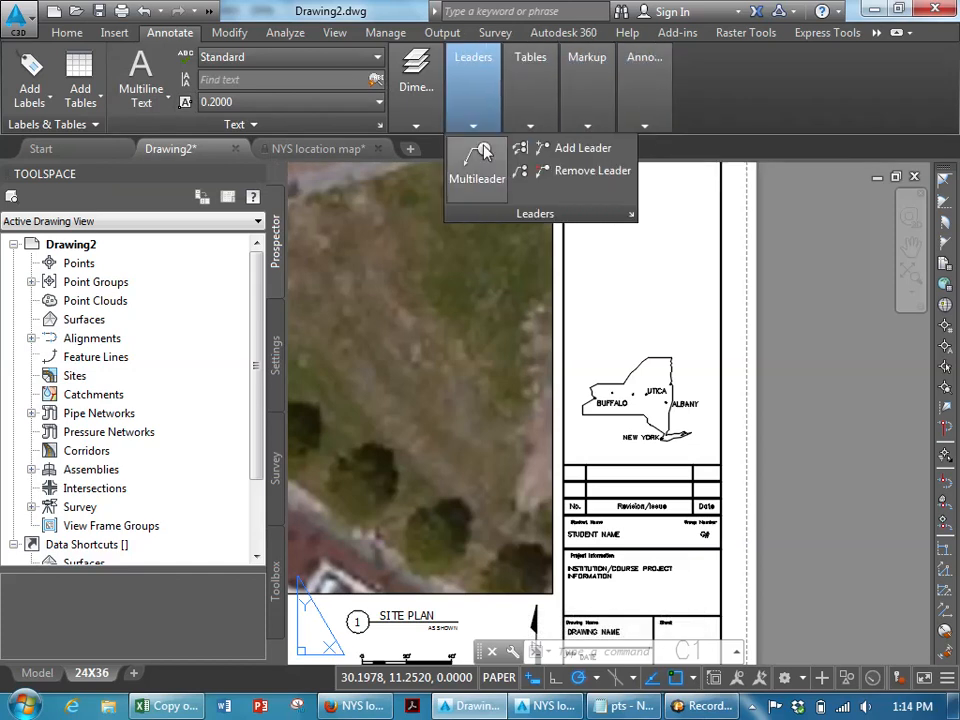
{"action": "left_click", "coordinate": [482, 155]}
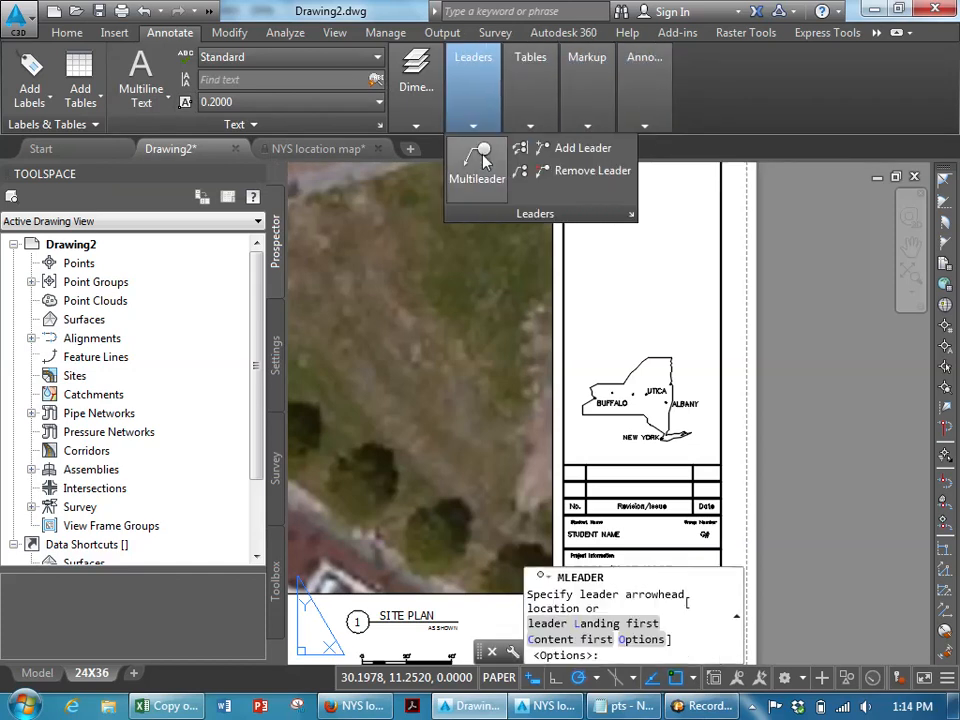
{"action": "left_click", "coordinate": [633, 393]}
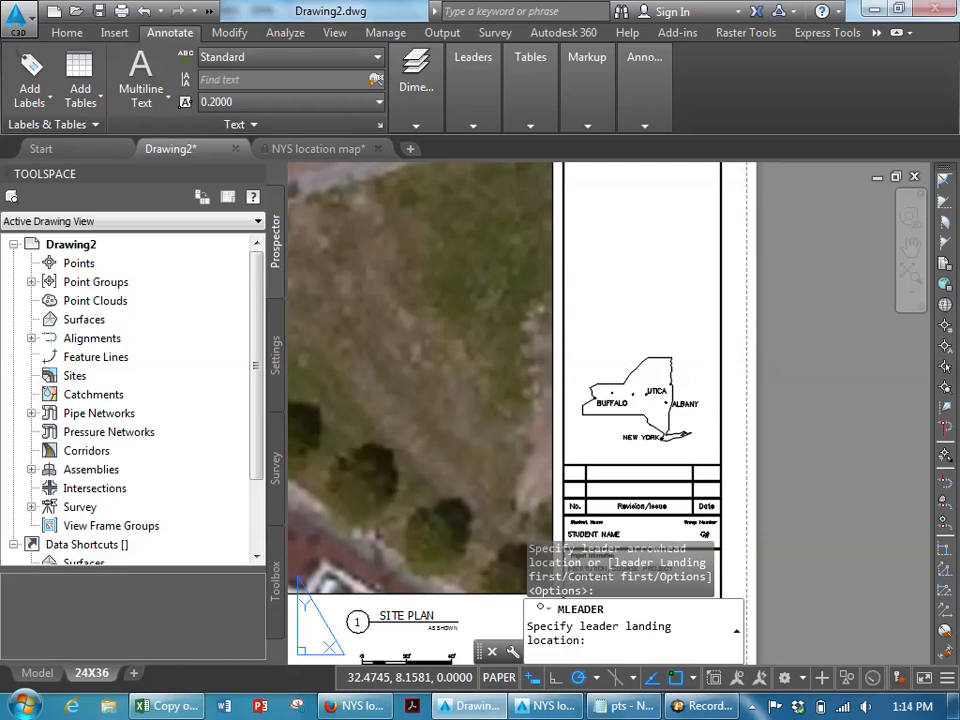
{"action": "left_click", "coordinate": [611, 328]}
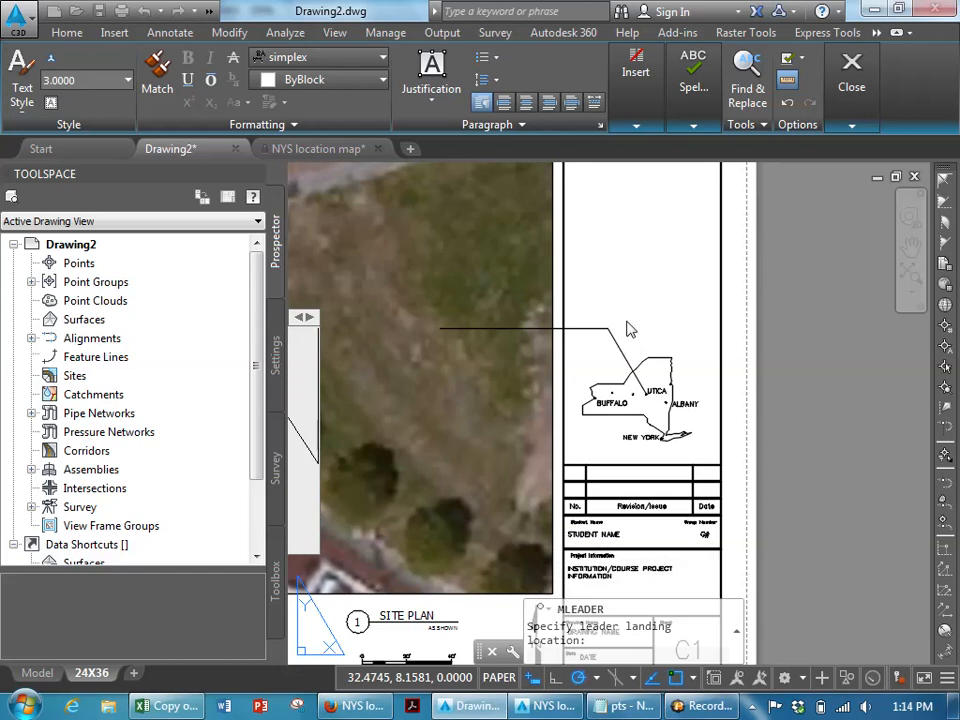
{"action": "left_click", "coordinate": [627, 322]}
{"action": "left_click", "coordinate": [624, 304]}
{"action": "left_click", "coordinate": [594, 339]}
- Set the multileader's overall scale to 1.0000 in its properties
{"action": "scroll", "coordinate": [592, 344], "scroll_direction": "down", "scroll_amount": 6}
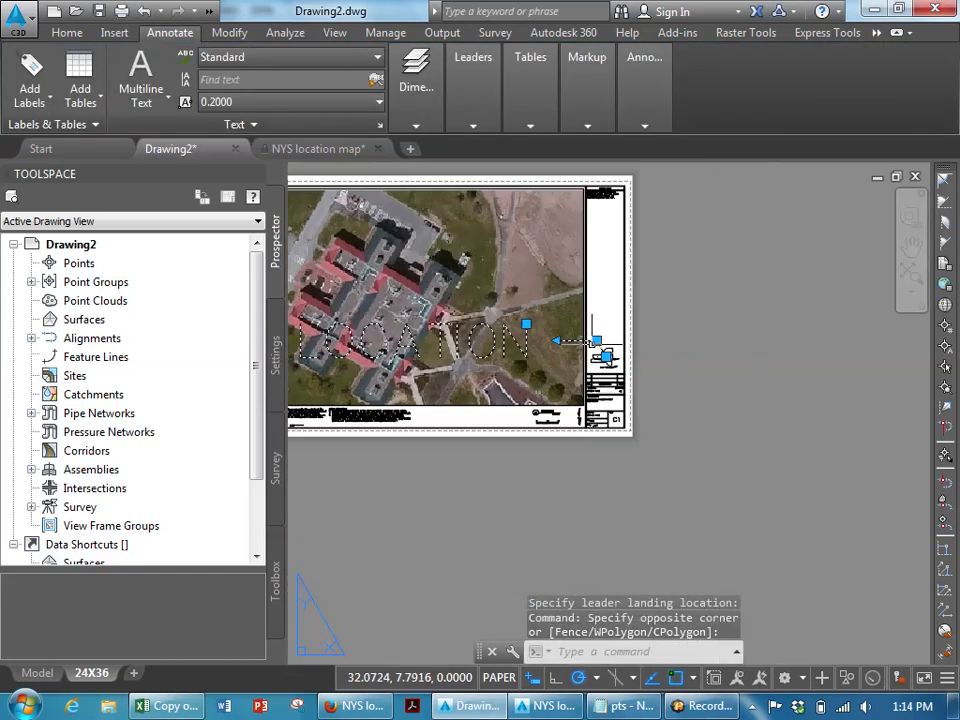
{"action": "scroll", "coordinate": [593, 342], "scroll_direction": "down", "scroll_amount": 2}
{"action": "scroll", "coordinate": [560, 400], "scroll_direction": "down", "scroll_amount": 2}
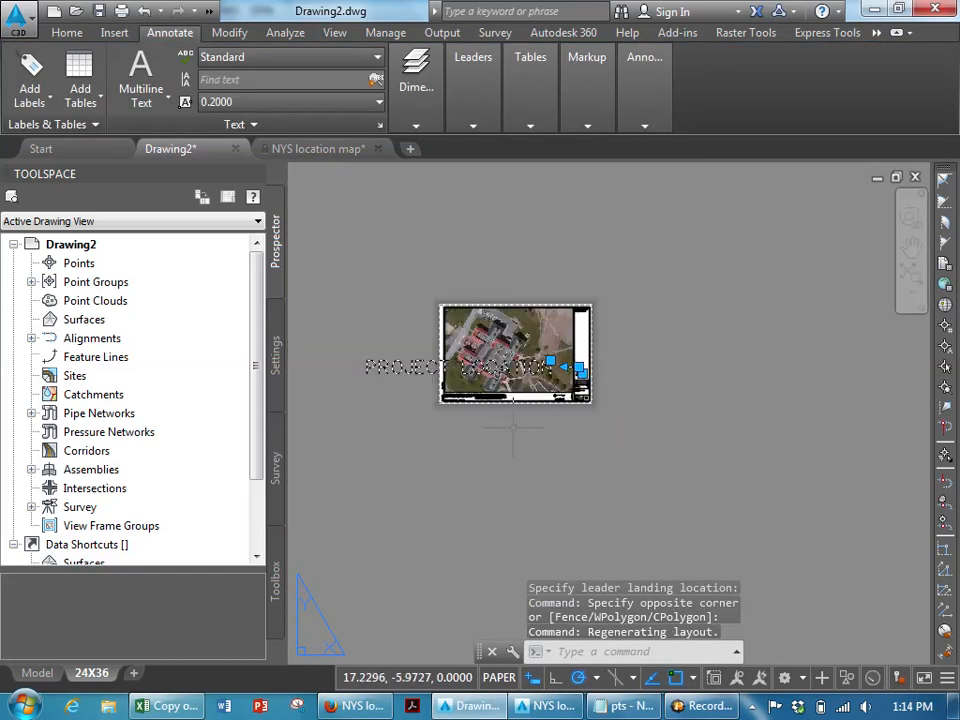
{"action": "key", "text": "Escape"}
{"action": "right_click", "coordinate": [376, 362]}
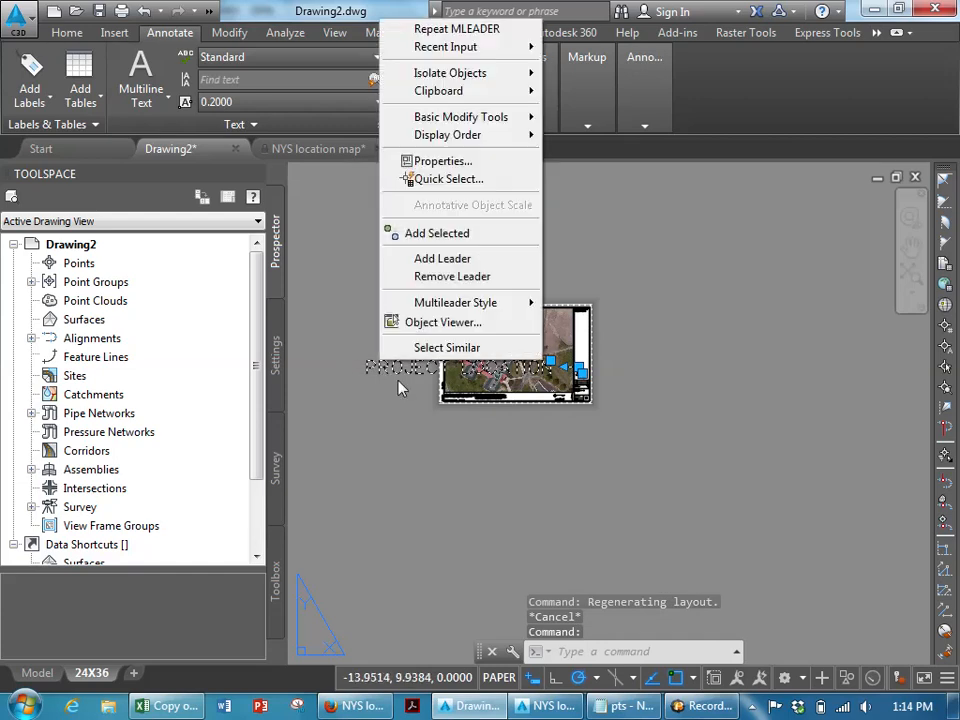
{"action": "left_click", "coordinate": [441, 161]}
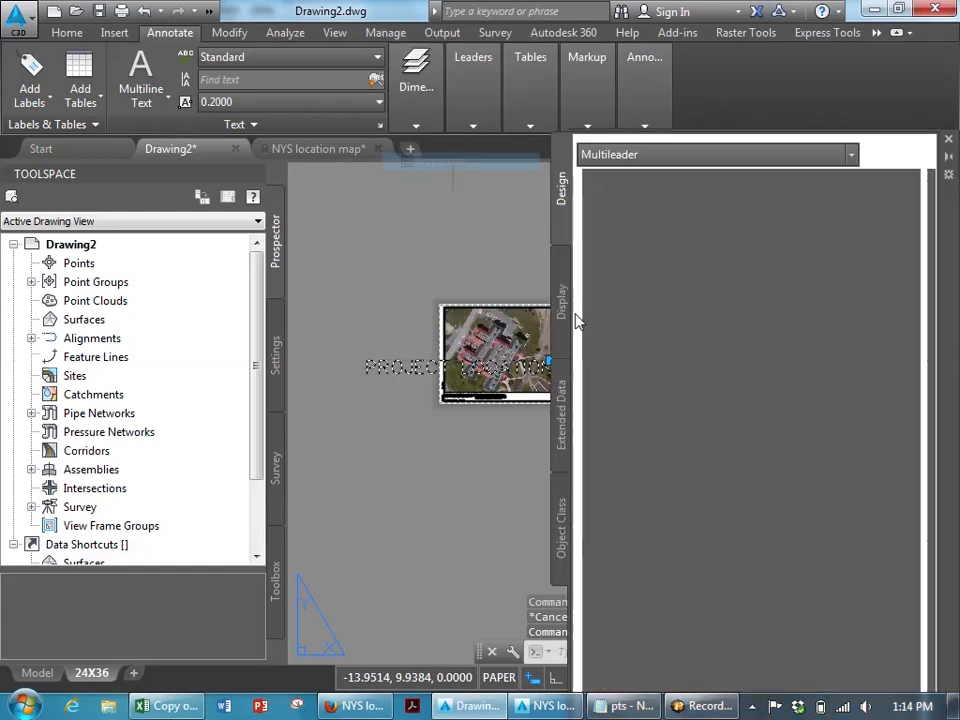
{"action": "left_click", "coordinate": [770, 358]}
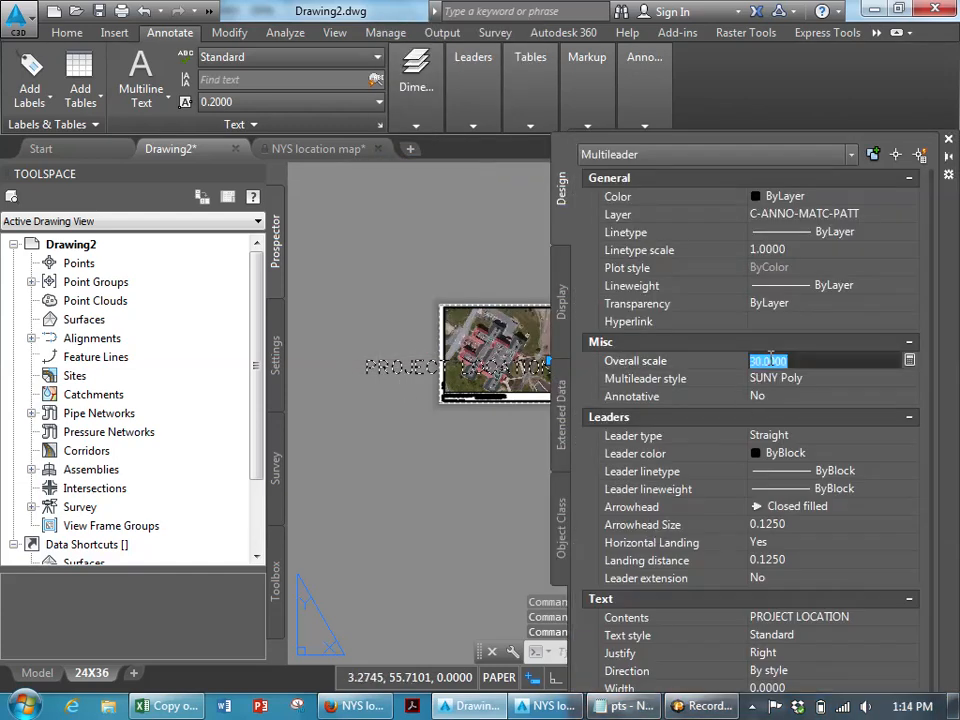
{"action": "type", "text": "1.0000"}
{"action": "key", "text": "Return"}
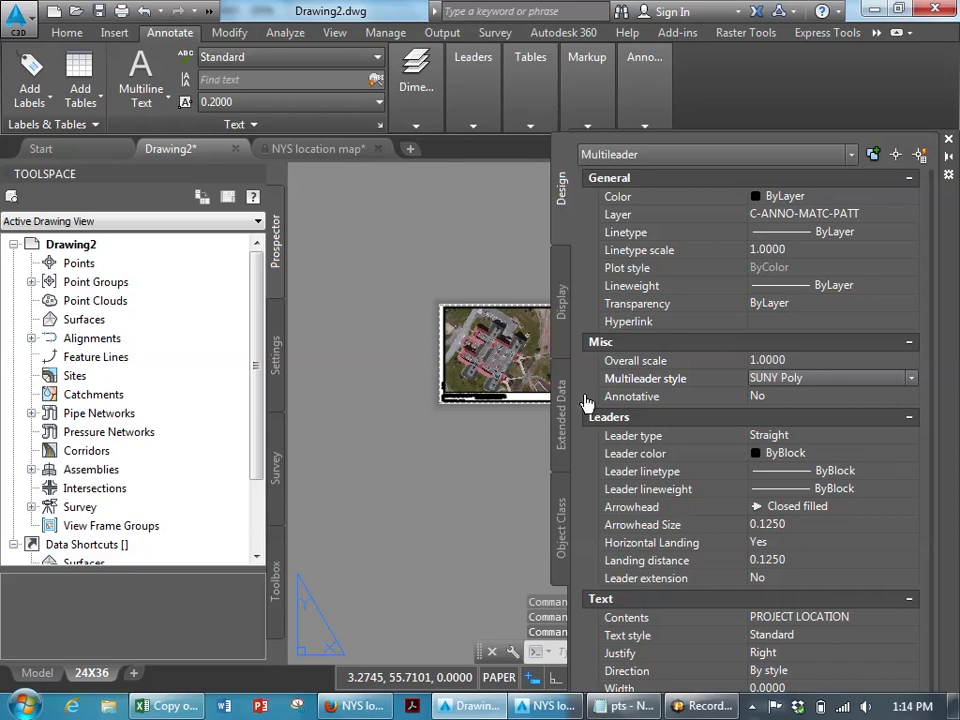
{"action": "key", "text": "Escape"}
{"action": "scroll", "coordinate": [414, 400], "scroll_direction": "up", "scroll_amount": 2}
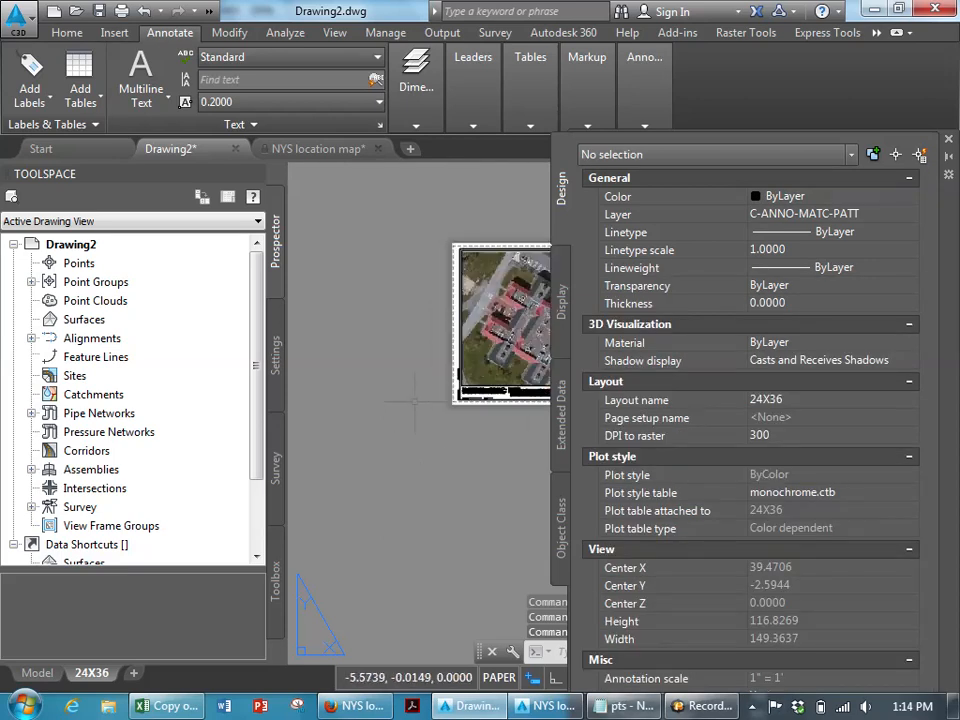
{"action": "middle_click_drag", "start_coordinate": [467, 391], "coordinate": [274, 407]}
{"action": "left_click", "coordinate": [948, 139]}
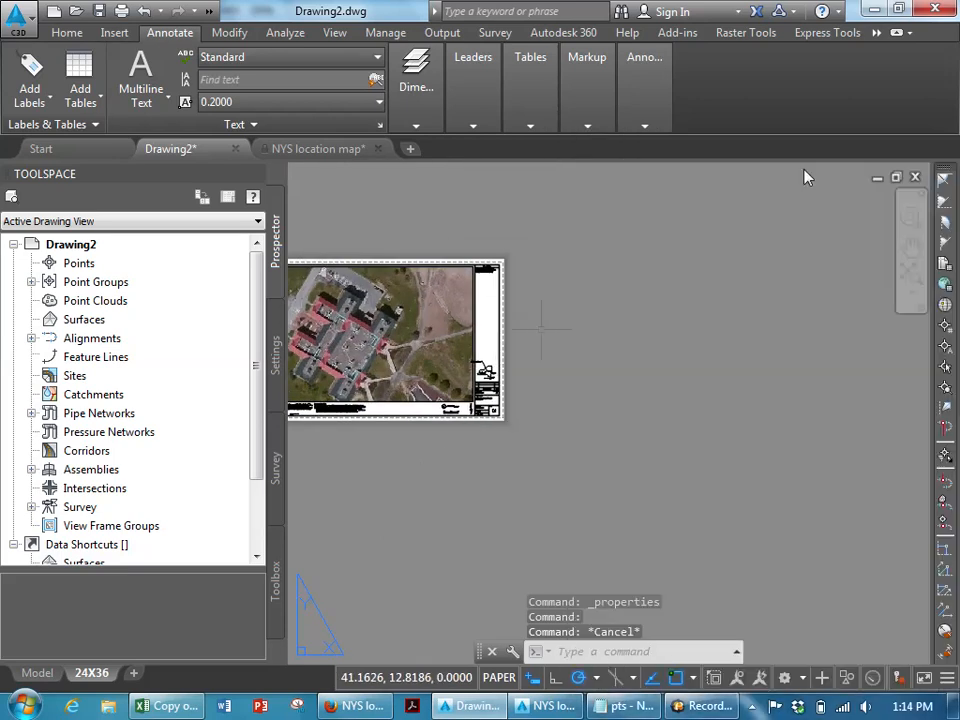
- Stretch the leader's landing so the "PROJECT LOCATION" text sits just above the state outline
{"action": "scroll", "coordinate": [466, 387], "scroll_direction": "up", "scroll_amount": 5}
{"action": "scroll", "coordinate": [535, 320], "scroll_direction": "up", "scroll_amount": 4}
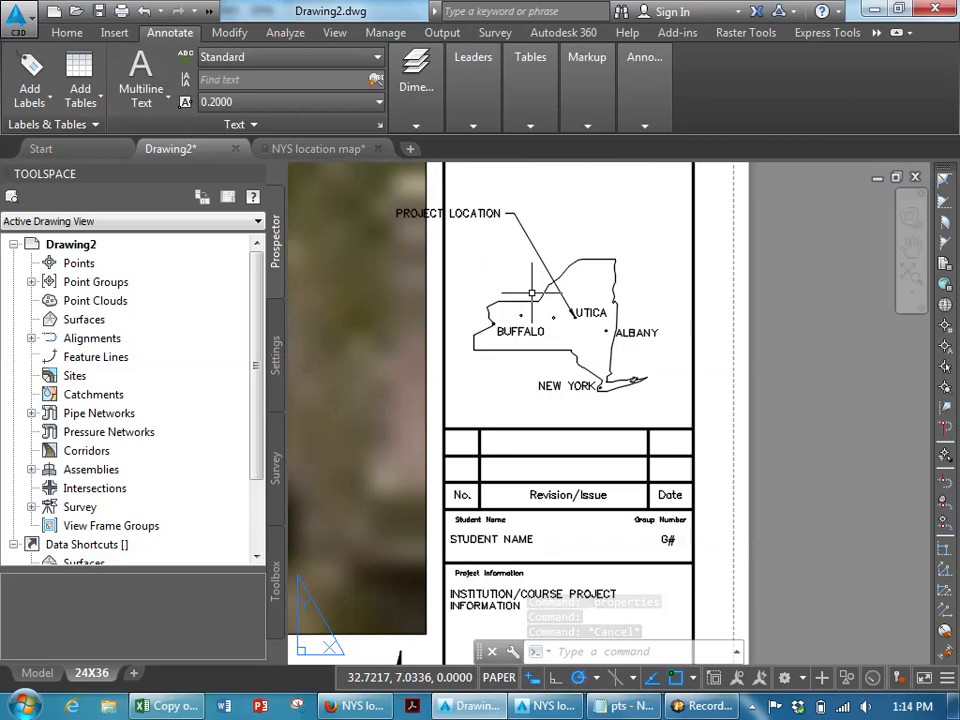
{"action": "middle_click_drag", "start_coordinate": [531, 294], "coordinate": [531, 341]}
{"action": "left_click", "coordinate": [522, 268]}
{"action": "left_click", "coordinate": [501, 257]}
{"action": "left_click", "coordinate": [499, 257]}
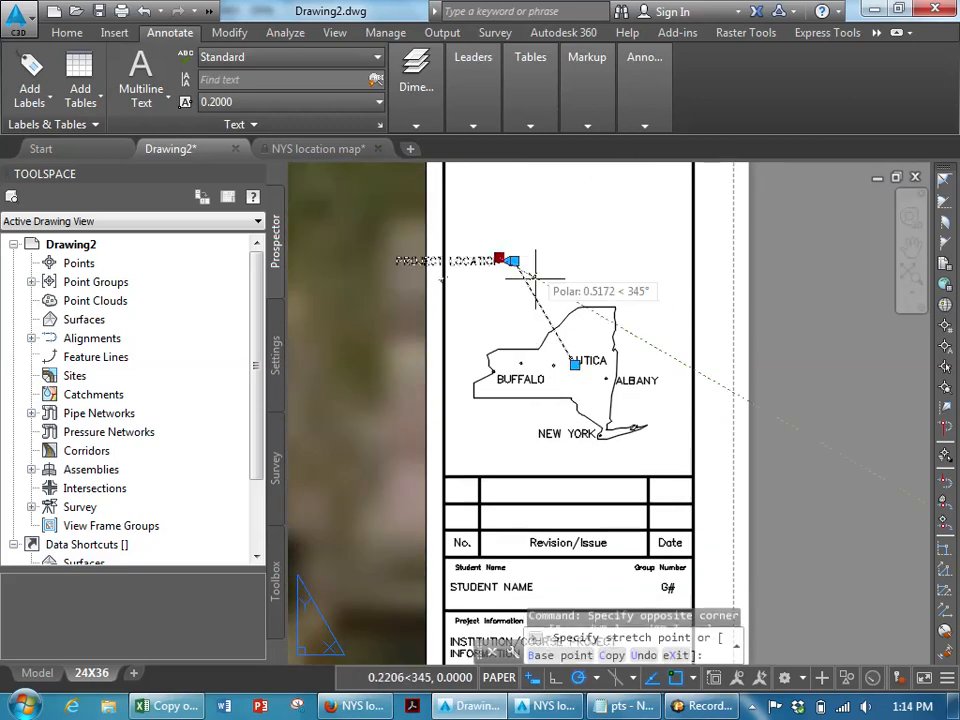
{"action": "left_click", "coordinate": [555, 289]}
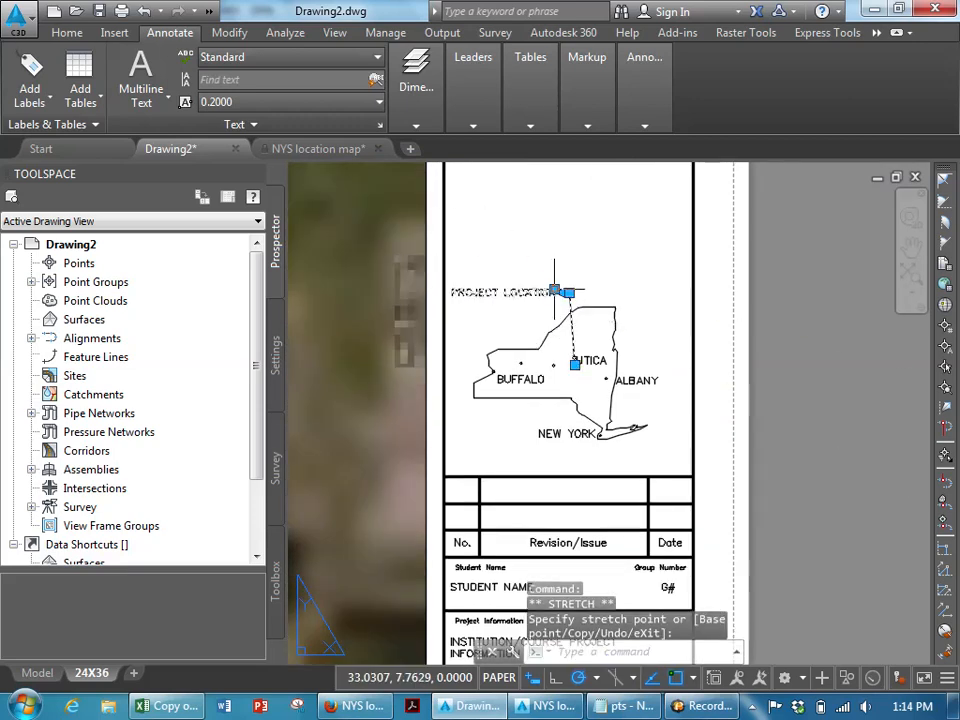
{"action": "key", "text": "Escape"}
- Add a second line "SUNY POLY" beneath "PROJECT LOCATION" in the leader text
{"action": "double_click", "coordinate": [537, 291]}
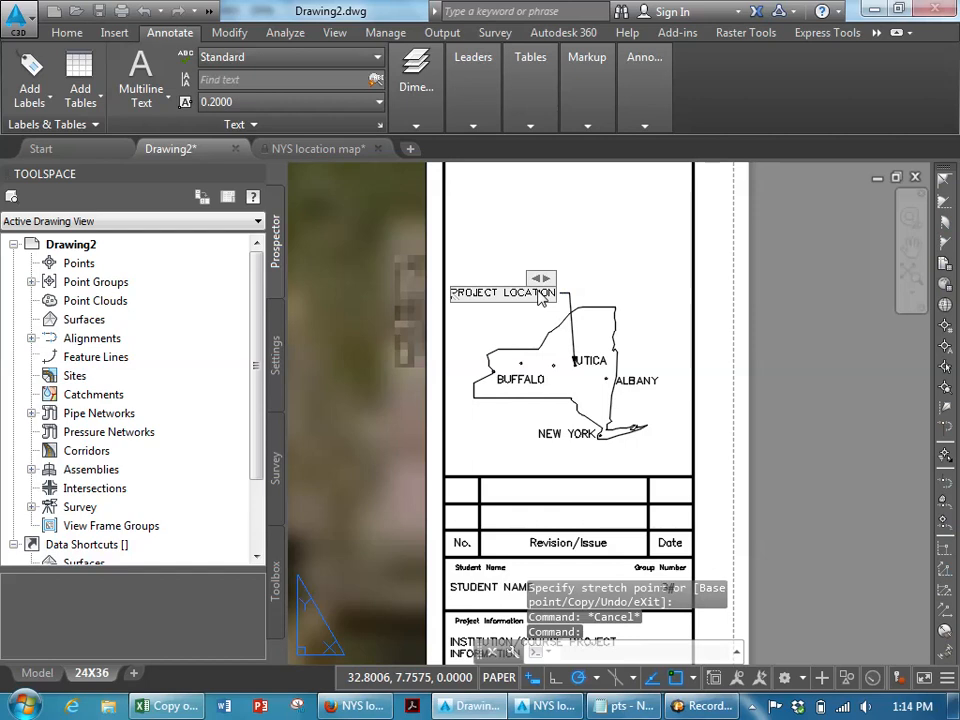
{"action": "key", "text": "Return"}
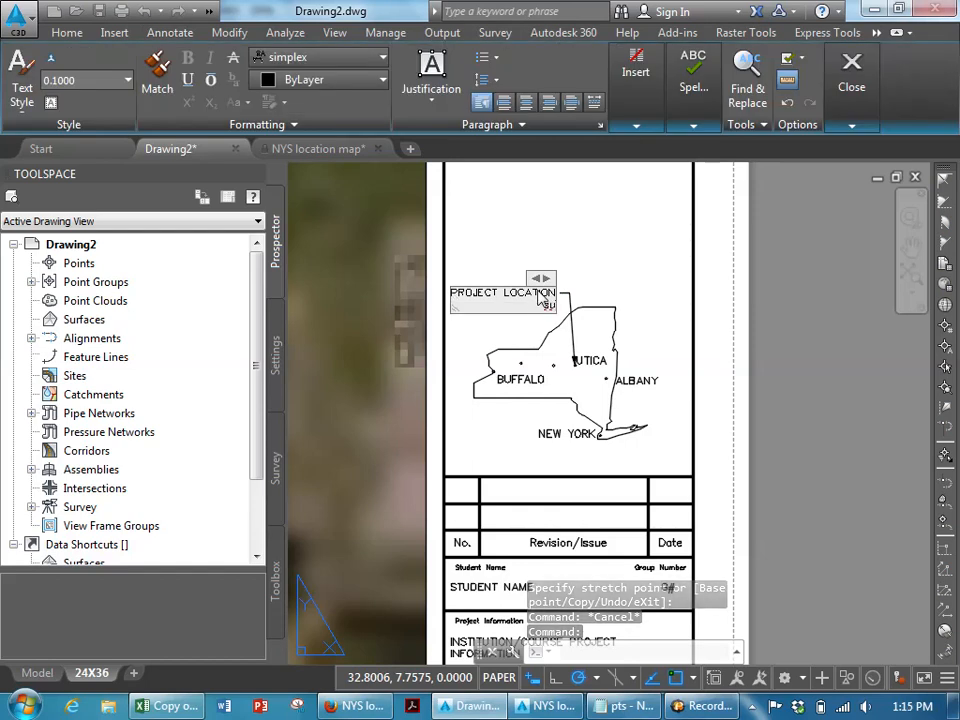
{"action": "type", "text": "SUNY POLY"}
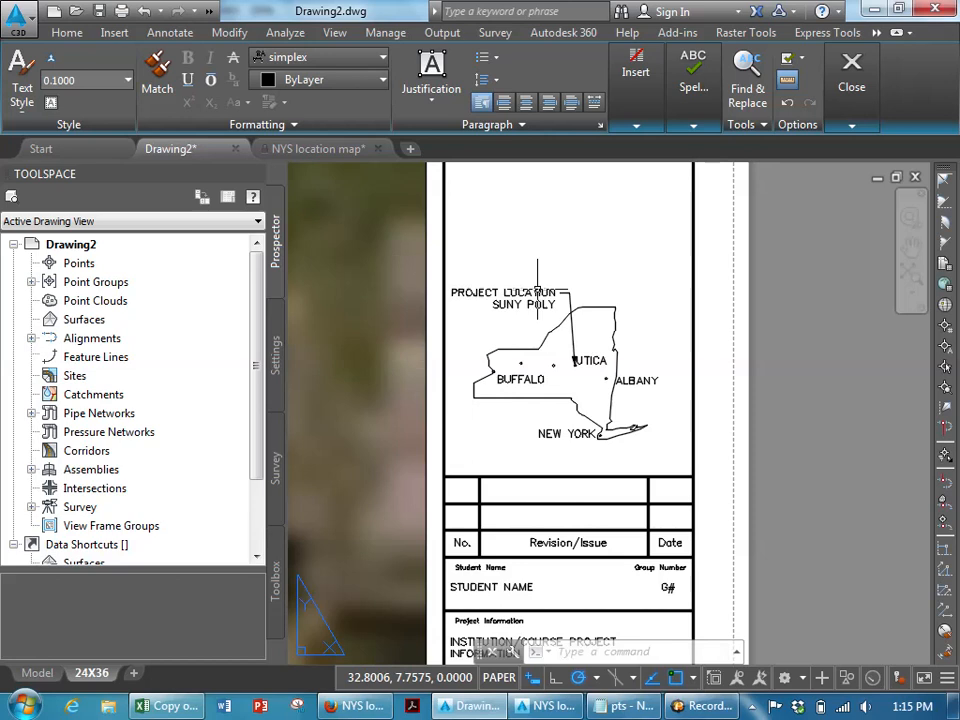
{"action": "left_click", "coordinate": [600, 330]}
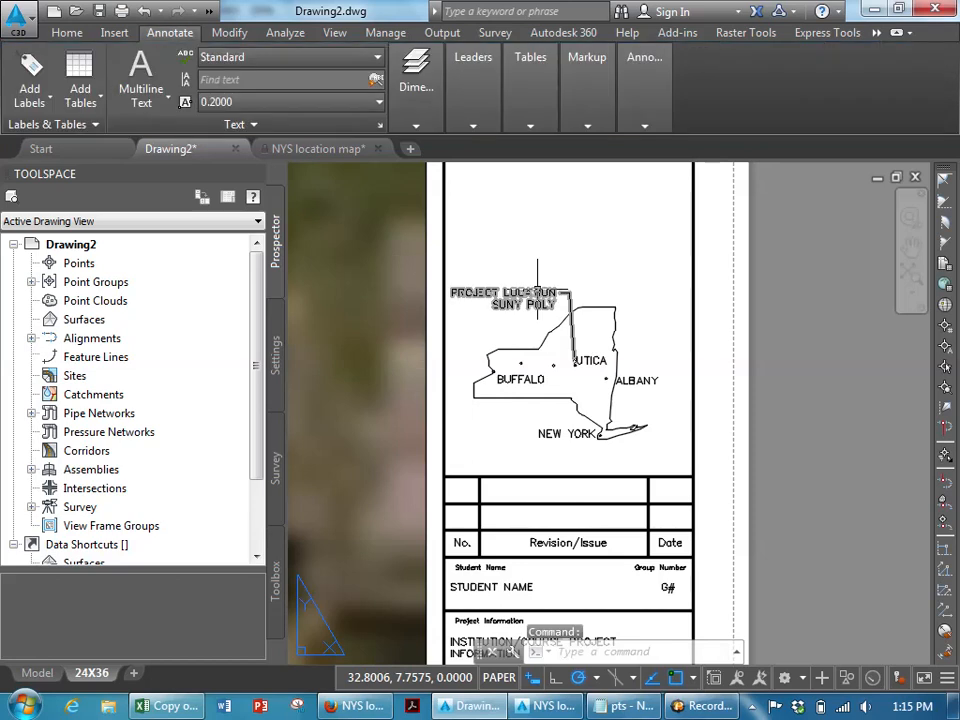
- Switch to model space and open the Import Points dialog from the Points collection
{"action": "scroll", "coordinate": [600, 340], "scroll_direction": "down", "scroll_amount": 3}
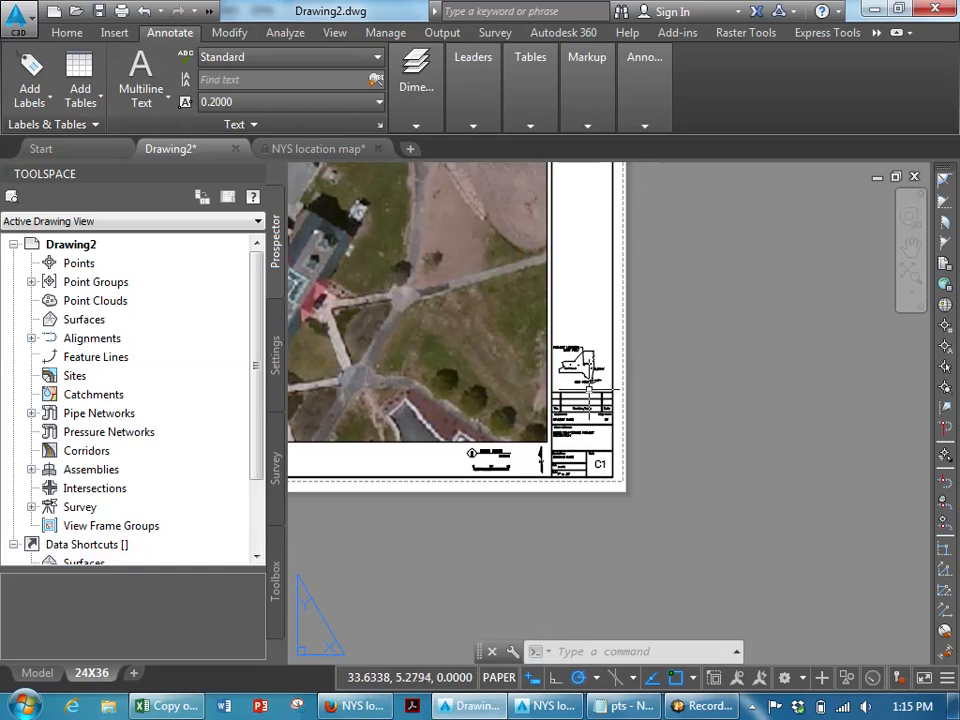
{"action": "middle_click_drag", "start_coordinate": [592, 391], "coordinate": [821, 458]}
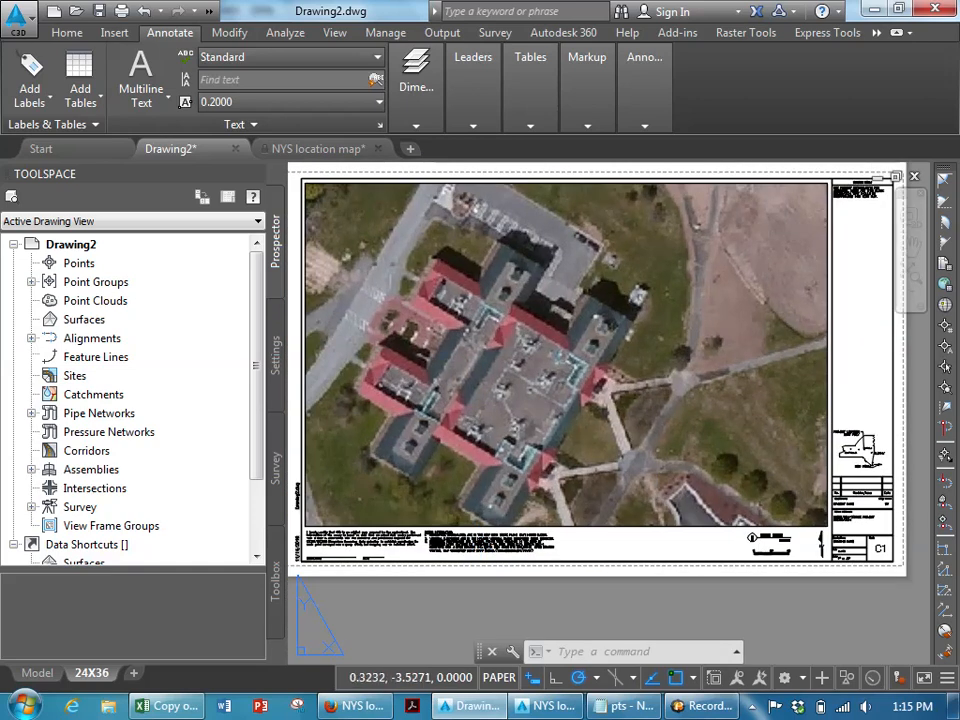
{"action": "left_click", "coordinate": [40, 674]}
{"action": "scroll", "coordinate": [484, 322], "scroll_direction": "down", "scroll_amount": 2}
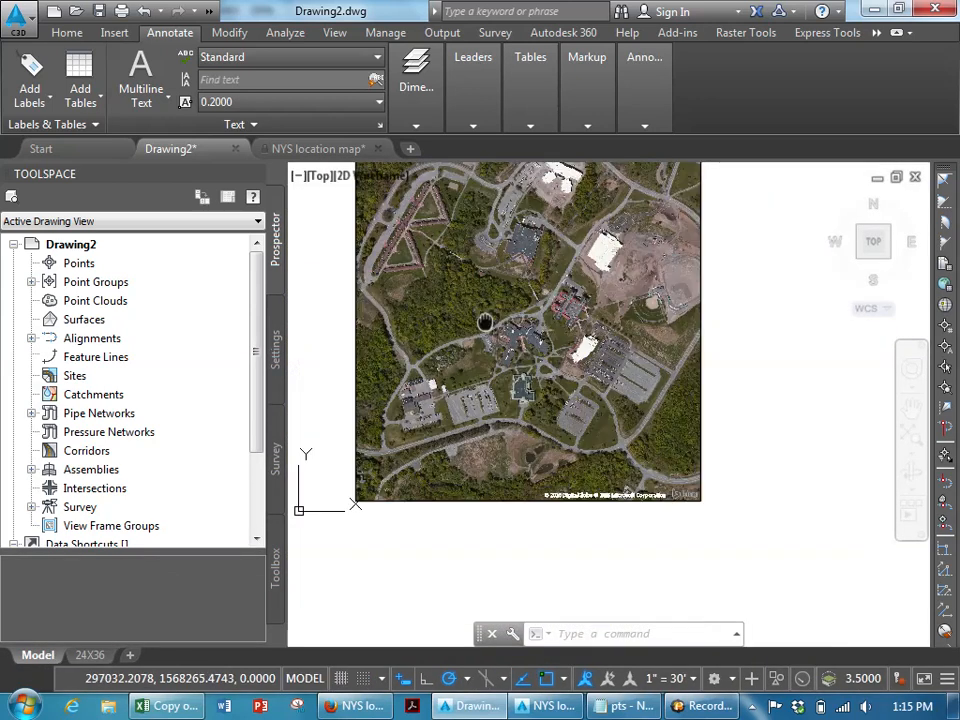
{"action": "middle_click_drag", "start_coordinate": [485, 322], "coordinate": [483, 284]}
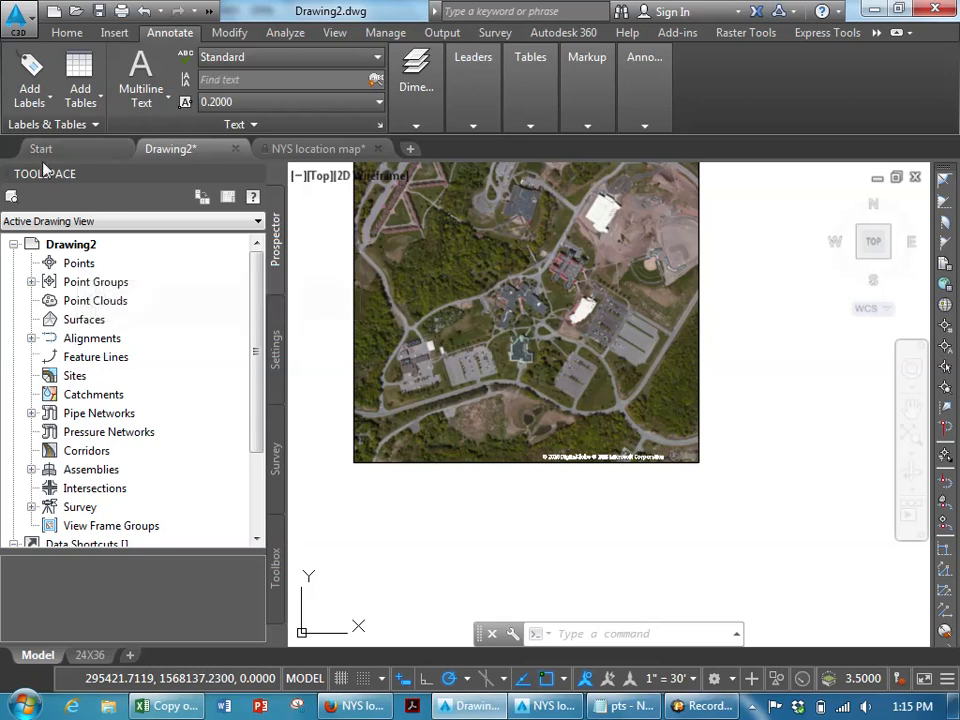
{"action": "right_click", "coordinate": [70, 266]}
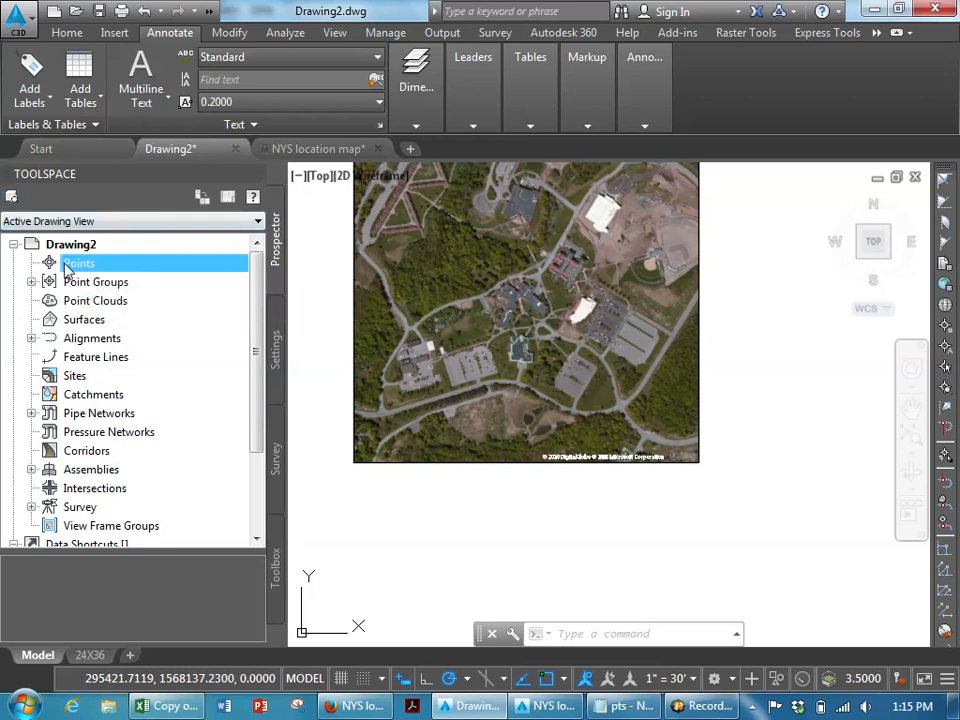
{"action": "left_click", "coordinate": [97, 274]}
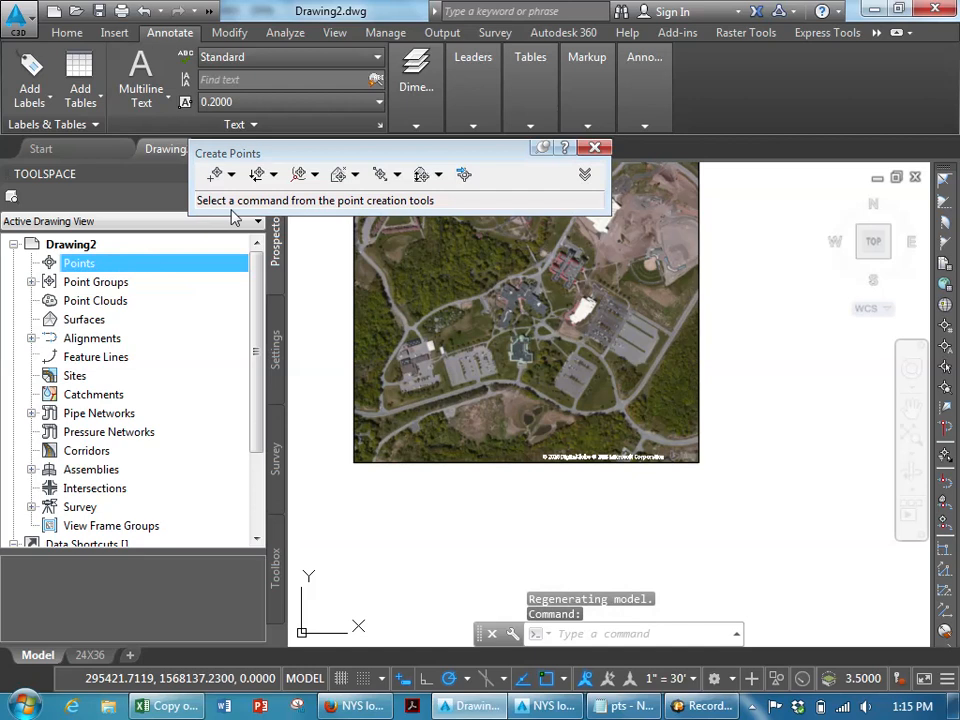
{"action": "left_click", "coordinate": [463, 176]}
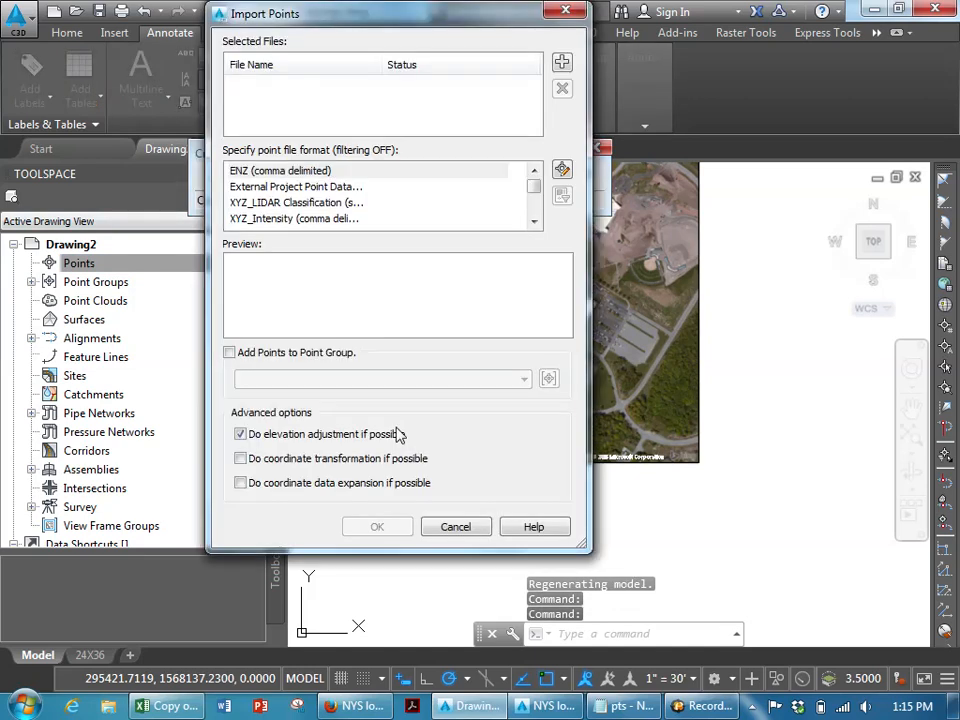
- In the Excel reduction workbook, copy the point coordinate output for points 279 to 293 (PT, E, N, Z, D)
{"action": "left_click", "coordinate": [185, 706]}
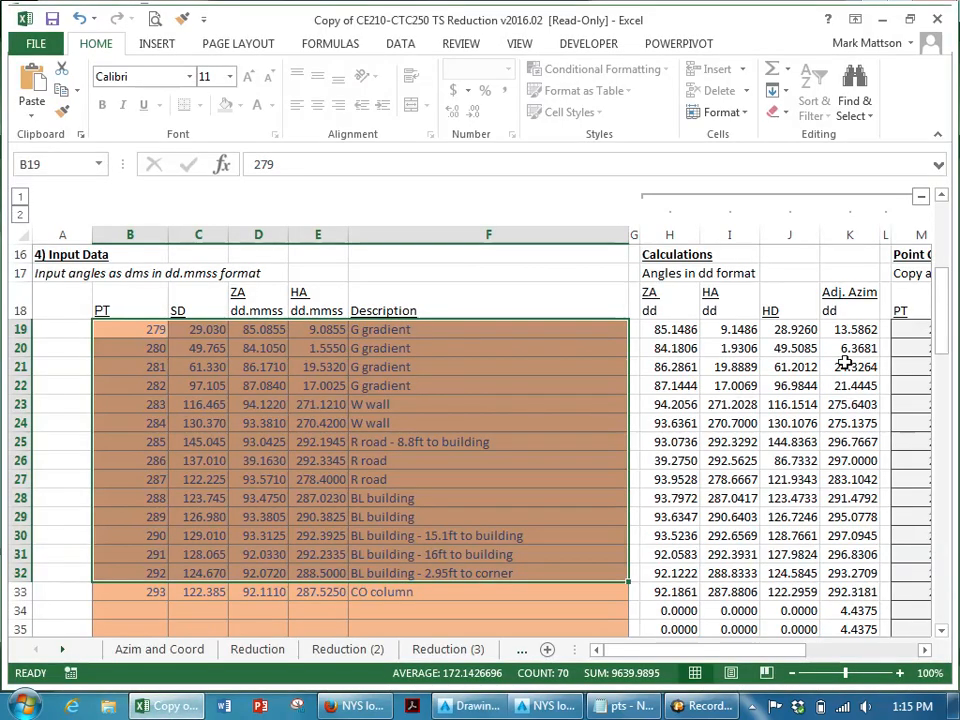
{"action": "left_click", "coordinate": [904, 328]}
{"action": "key", "text": "Right"}
{"action": "key", "text": "Right"}
{"action": "key", "text": "Right"}
{"action": "key", "text": "Right"}
{"action": "key", "text": "Right"}
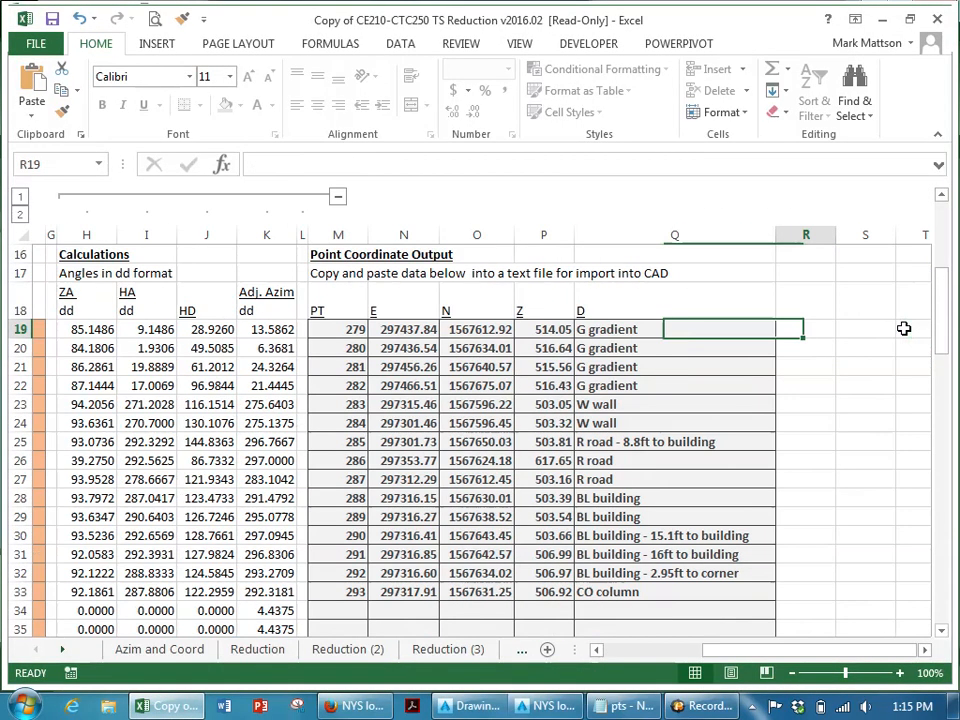
{"action": "key", "text": "Left"}
{"action": "key", "text": "Left"}
{"action": "key", "text": "Left"}
{"action": "key", "text": "Left"}
{"action": "key", "text": "Left"}
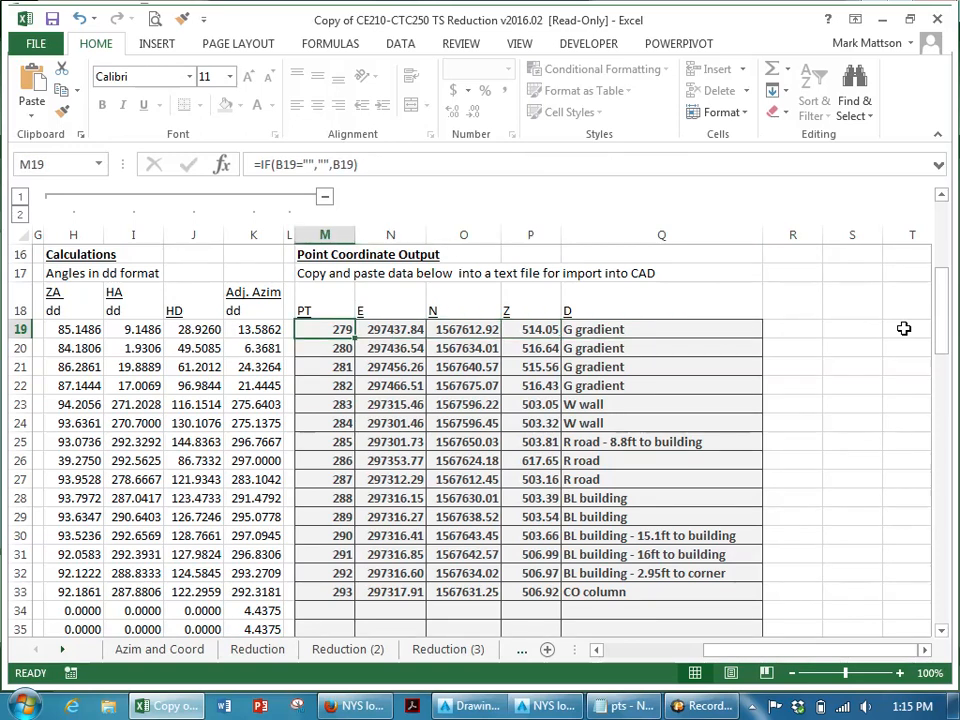
{"action": "key", "text": "shift+Right"}
{"action": "key", "text": "shift+Right"}
{"action": "key", "text": "shift+Right"}
{"action": "key", "text": "shift+Right"}
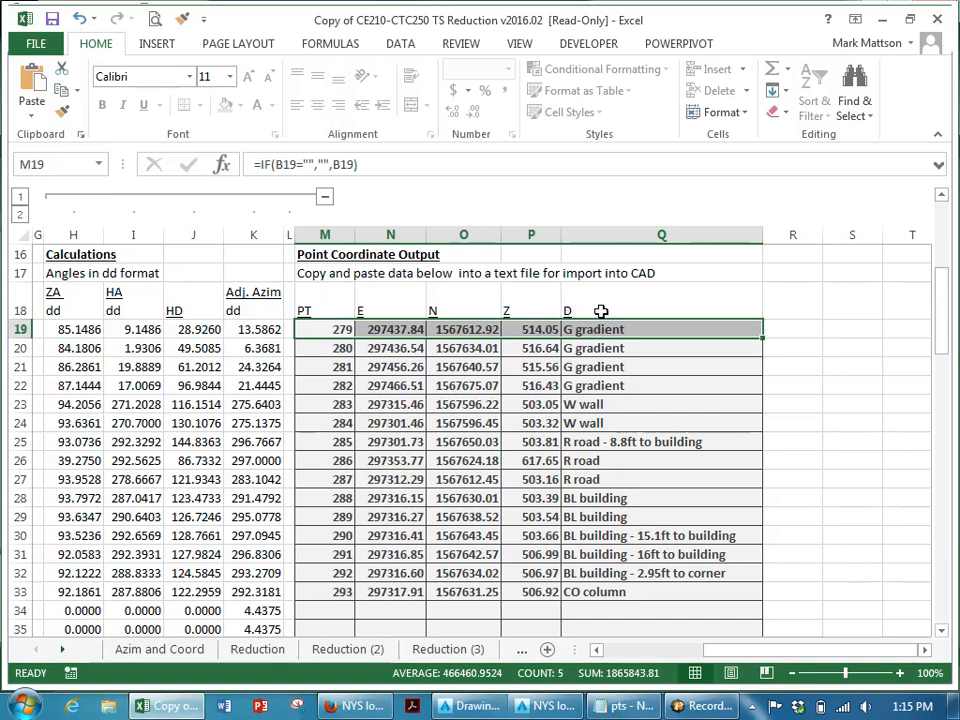
{"action": "left_click", "coordinate": [663, 594], "text": "shift"}
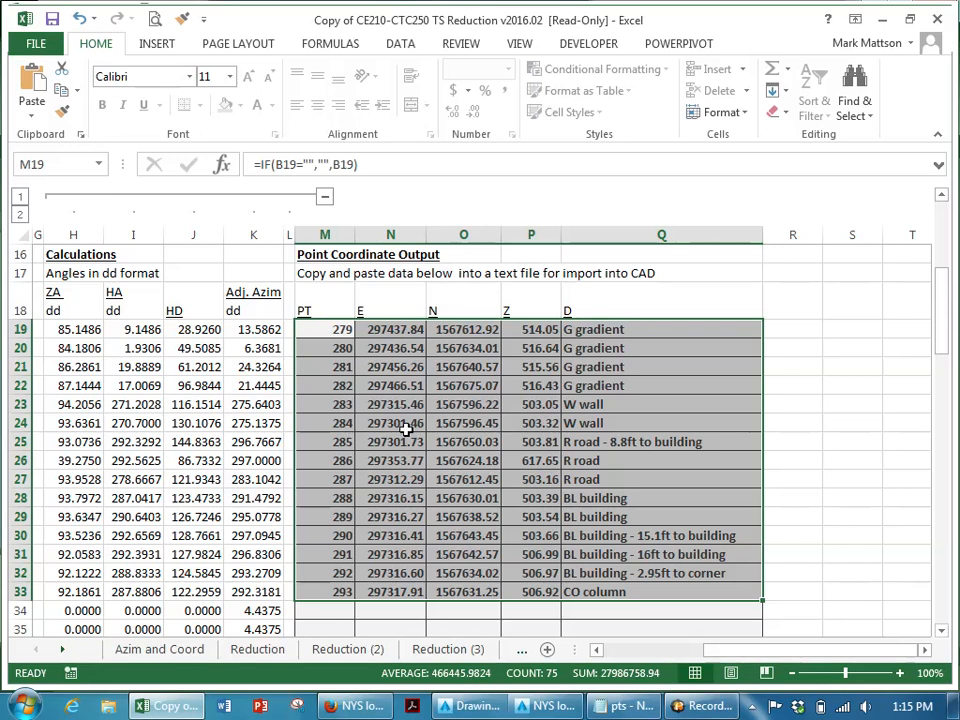
{"action": "key", "text": "ctrl+c"}
- Review the end of the pts point file in Notepad and return to the Import Points dialog
{"action": "key", "text": "alt+Tab"}
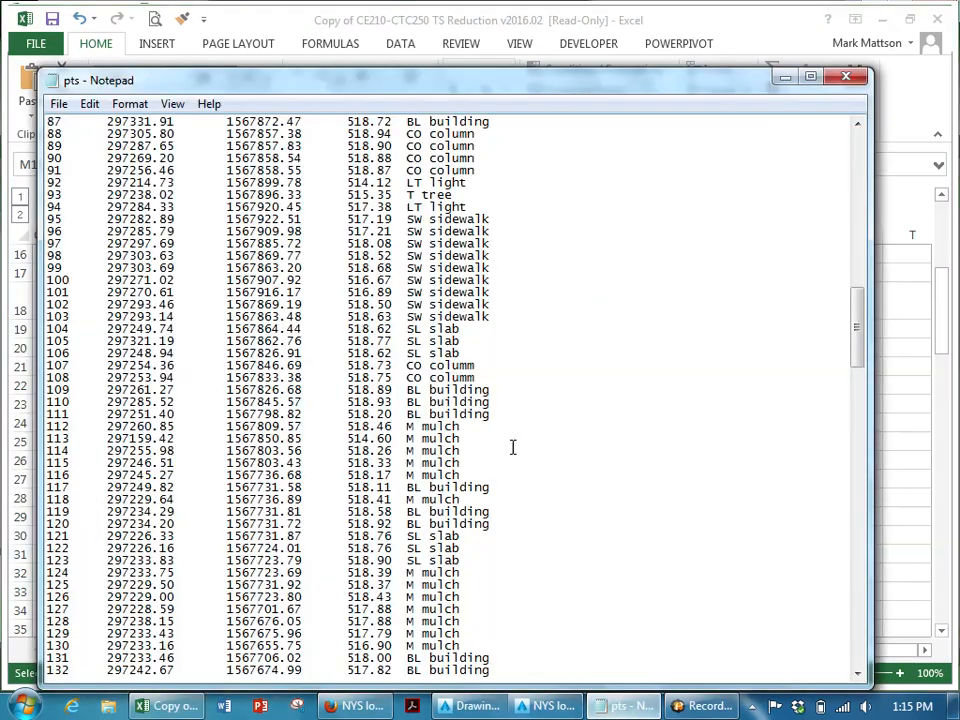
{"action": "scroll", "coordinate": [512, 447], "scroll_direction": "down", "scroll_amount": 13}
{"action": "left_click_drag", "start_coordinate": [864, 381], "coordinate": [860, 650]}
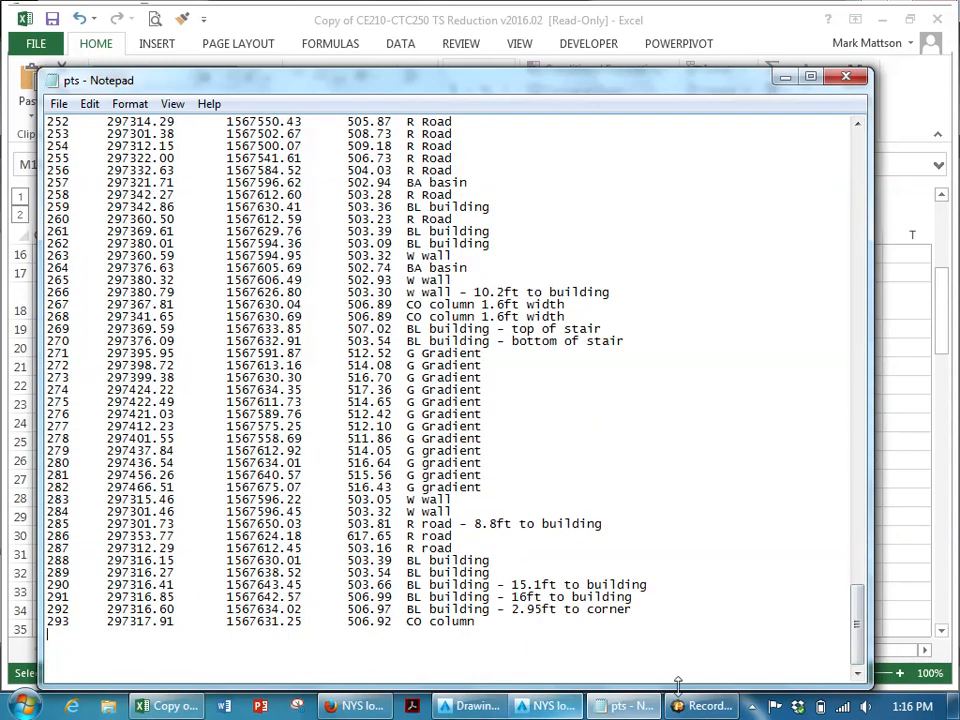
{"action": "left_click", "coordinate": [472, 706]}
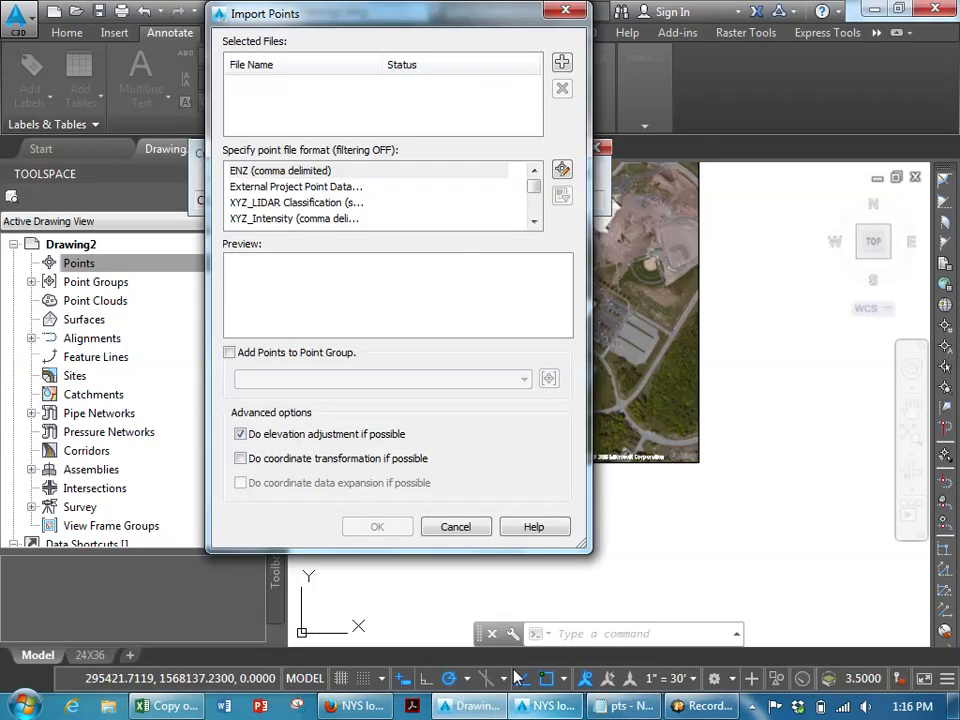
- Add the pts.txt file from the desktop to the import and choose the PENZD (space delimited) point file format
{"action": "left_click", "coordinate": [561, 62]}
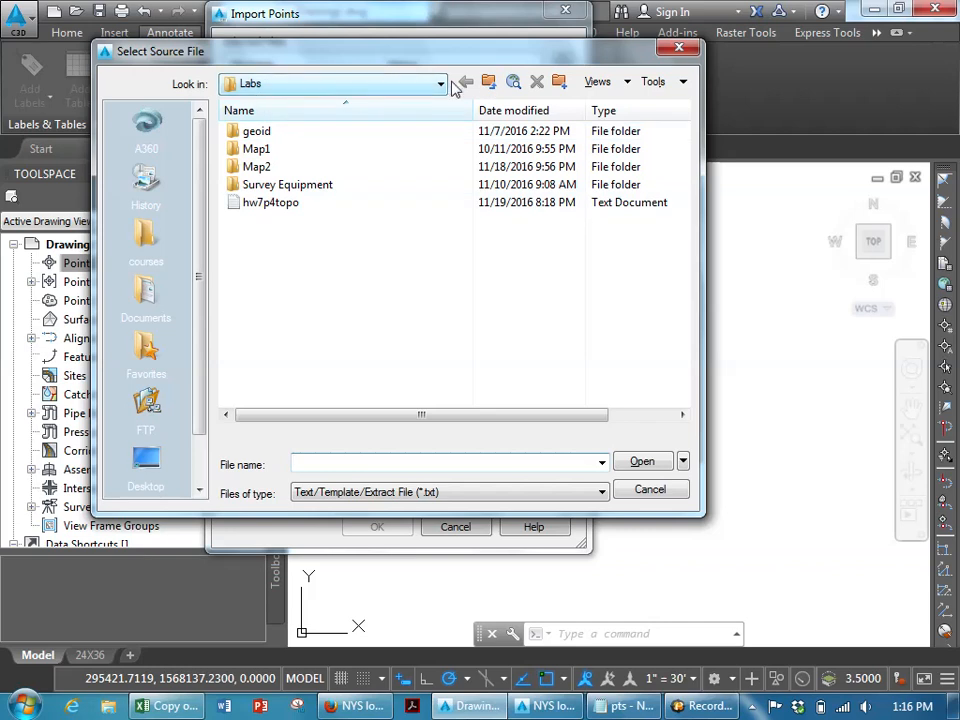
{"action": "left_click", "coordinate": [488, 83]}
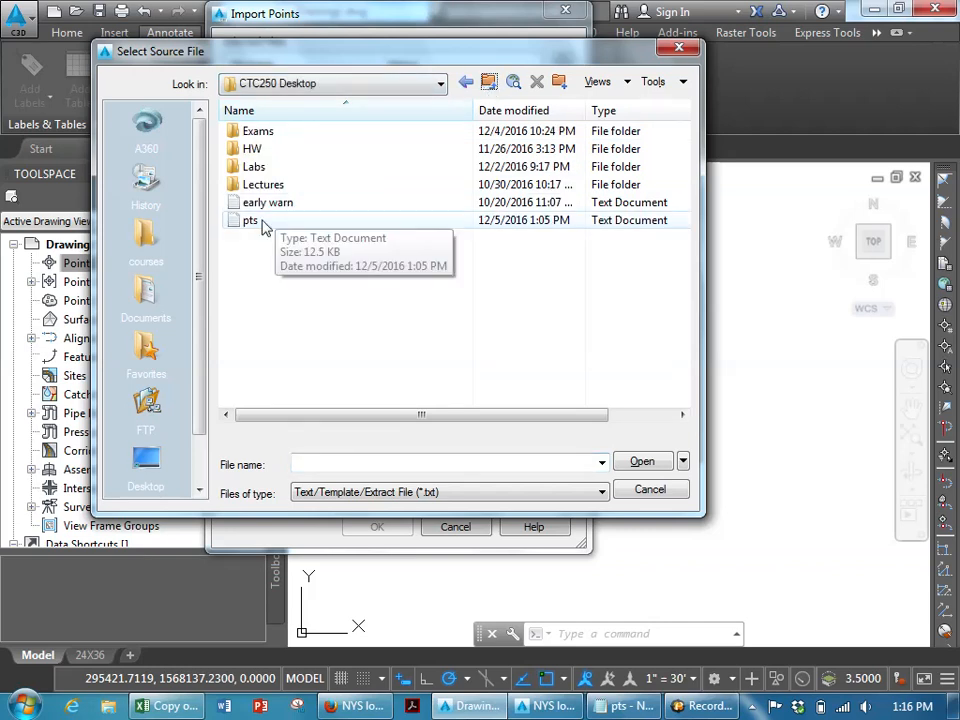
{"action": "left_click", "coordinate": [250, 220]}
{"action": "left_click", "coordinate": [642, 461]}
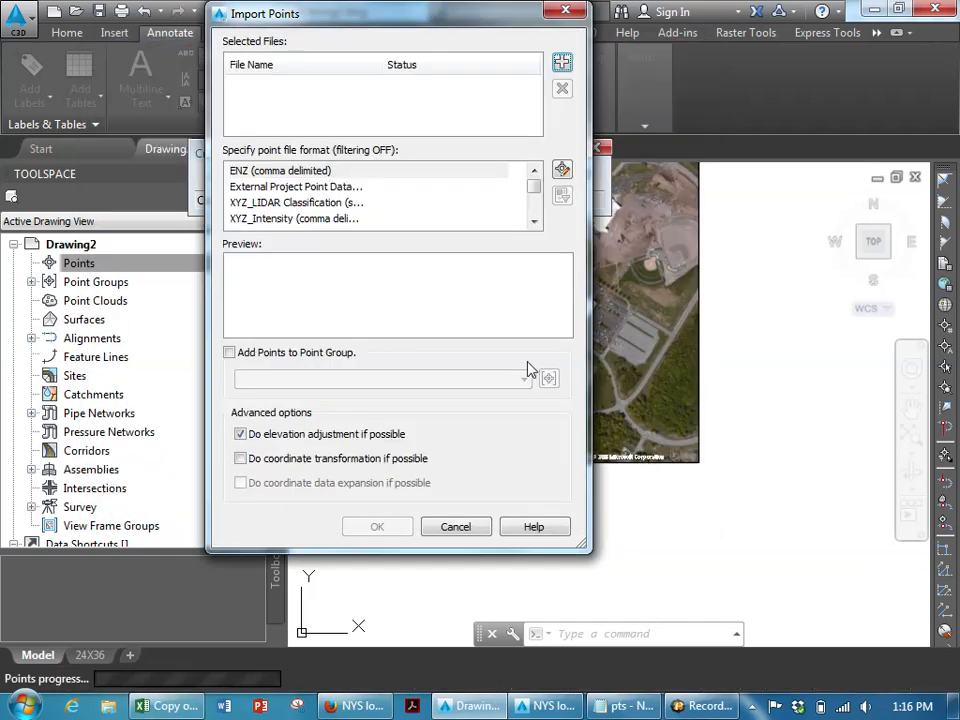
{"action": "left_click", "coordinate": [536, 223]}
{"action": "left_click", "coordinate": [428, 219]}
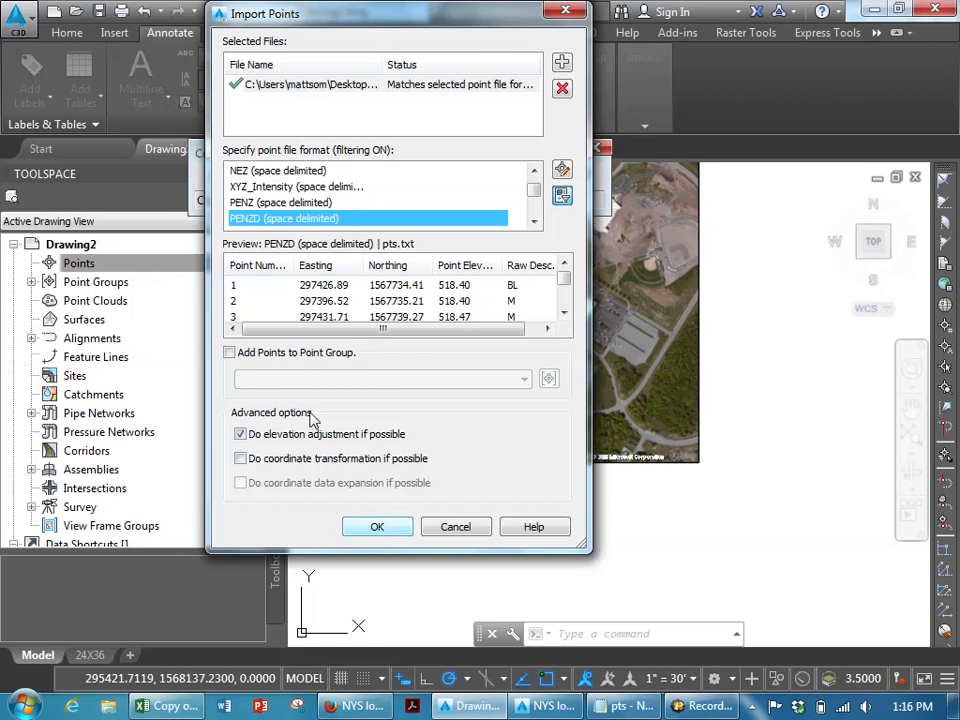
- Add the imported points to a new point group named TOPOPTS and run the import
{"action": "left_click", "coordinate": [270, 353]}
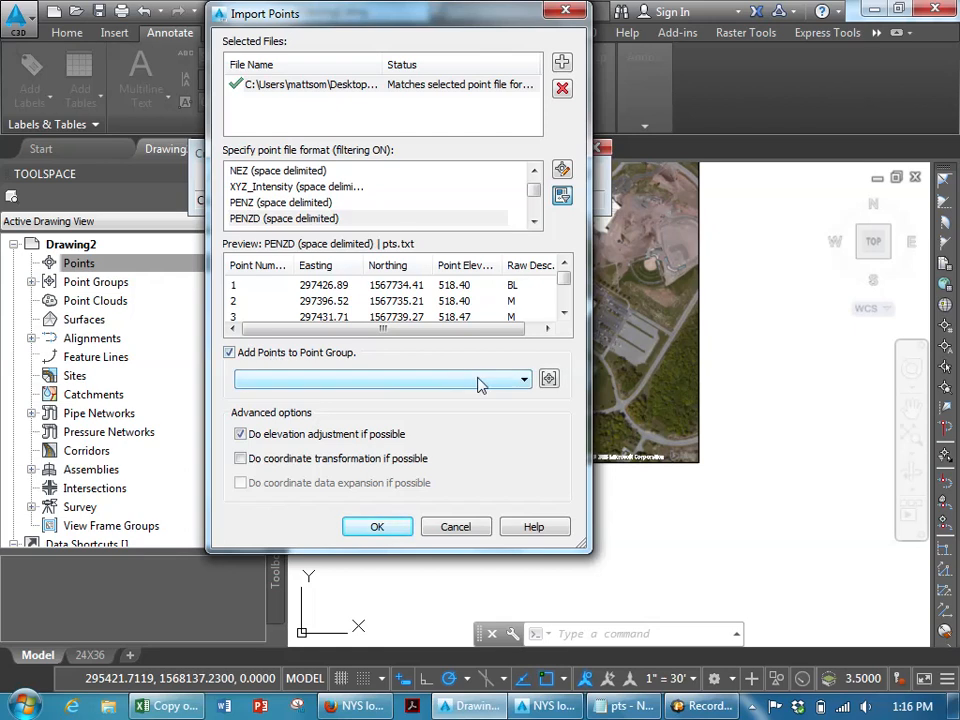
{"action": "left_click", "coordinate": [522, 379]}
{"action": "left_click", "coordinate": [549, 379]}
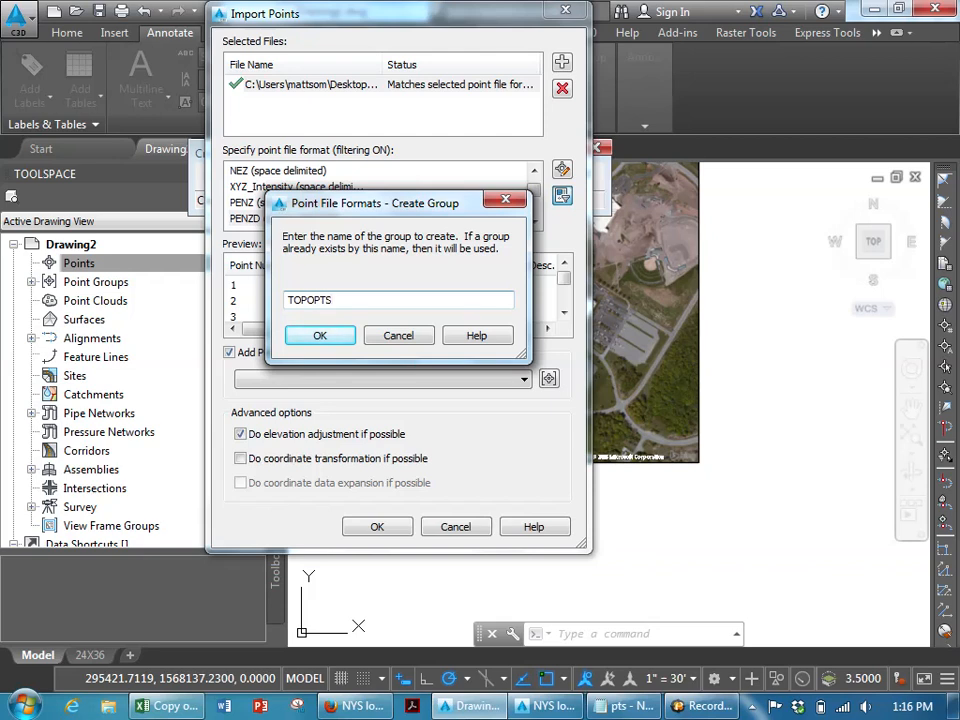
{"action": "left_click", "coordinate": [319, 336]}
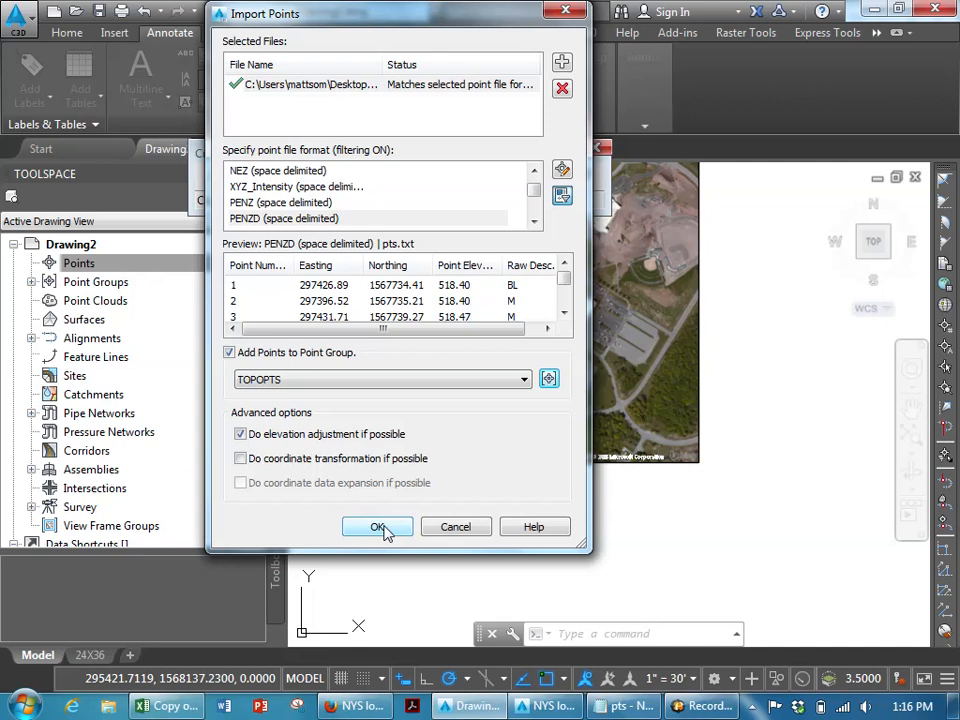
{"action": "left_click", "coordinate": [380, 527]}
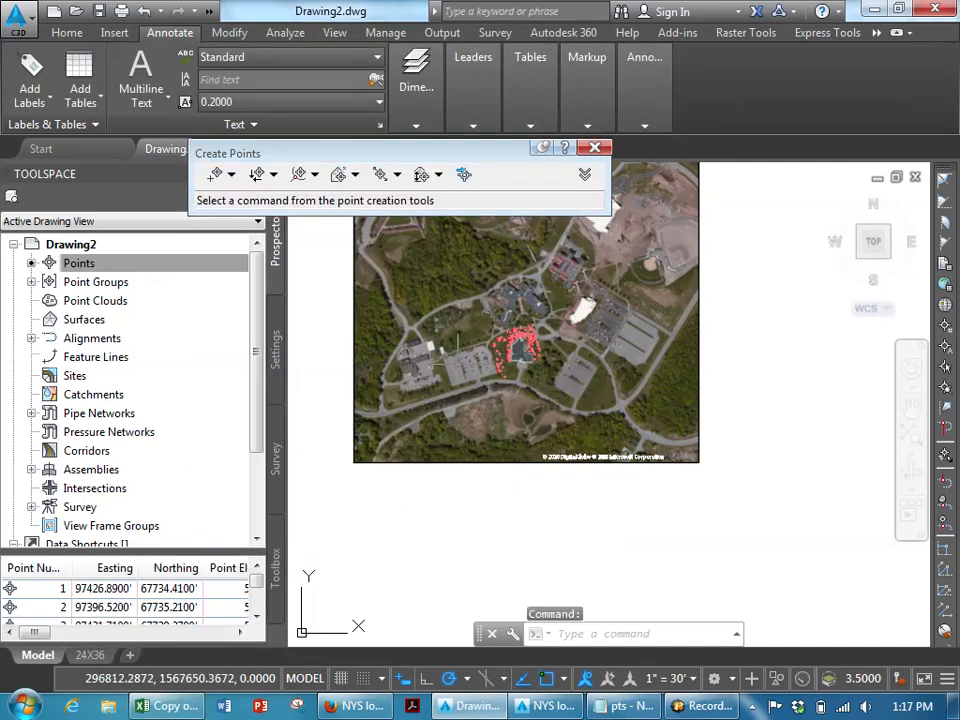
- Zoom in on the imported points around the building and regenerate the drawing to inspect them
{"action": "scroll", "coordinate": [530, 405], "scroll_direction": "up", "scroll_amount": 5}
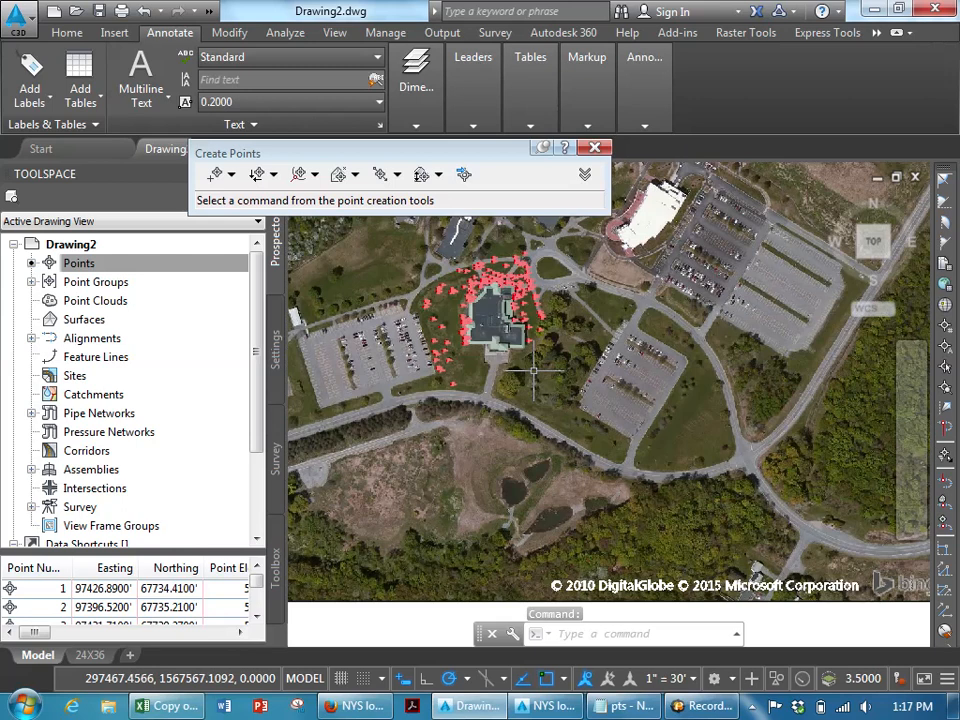
{"action": "scroll", "coordinate": [510, 360], "scroll_direction": "up", "scroll_amount": 1}
{"action": "scroll", "coordinate": [495, 358], "scroll_direction": "down", "scroll_amount": 4}
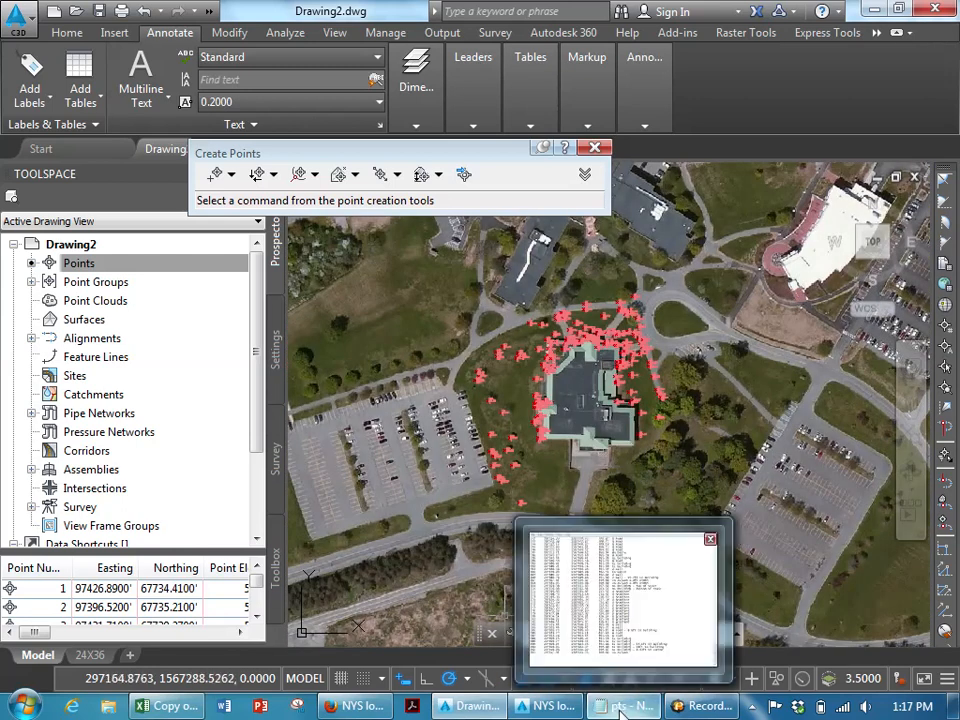
{"action": "mouse_move", "coordinate": [224, 708]}
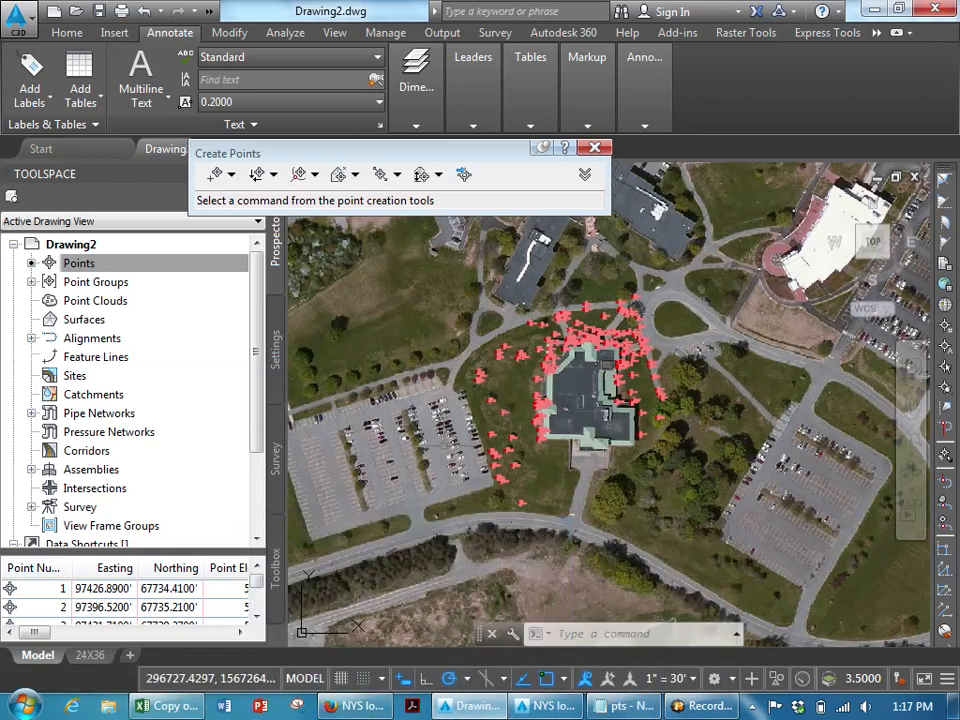
{"action": "scroll", "coordinate": [533, 349], "scroll_direction": "up", "scroll_amount": 5}
{"action": "type", "text": "REGEN"}
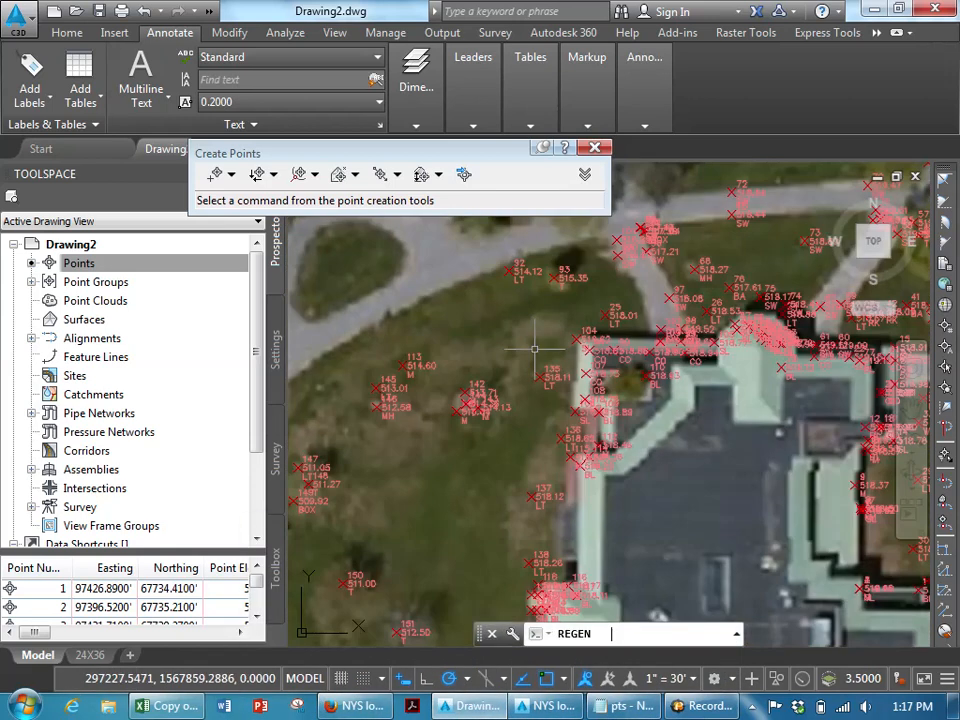
{"action": "key", "text": "Return"}
{"action": "scroll", "coordinate": [620, 380], "scroll_direction": "down", "scroll_amount": 4}
{"action": "scroll", "coordinate": [521, 349], "scroll_direction": "down", "scroll_amount": 3}
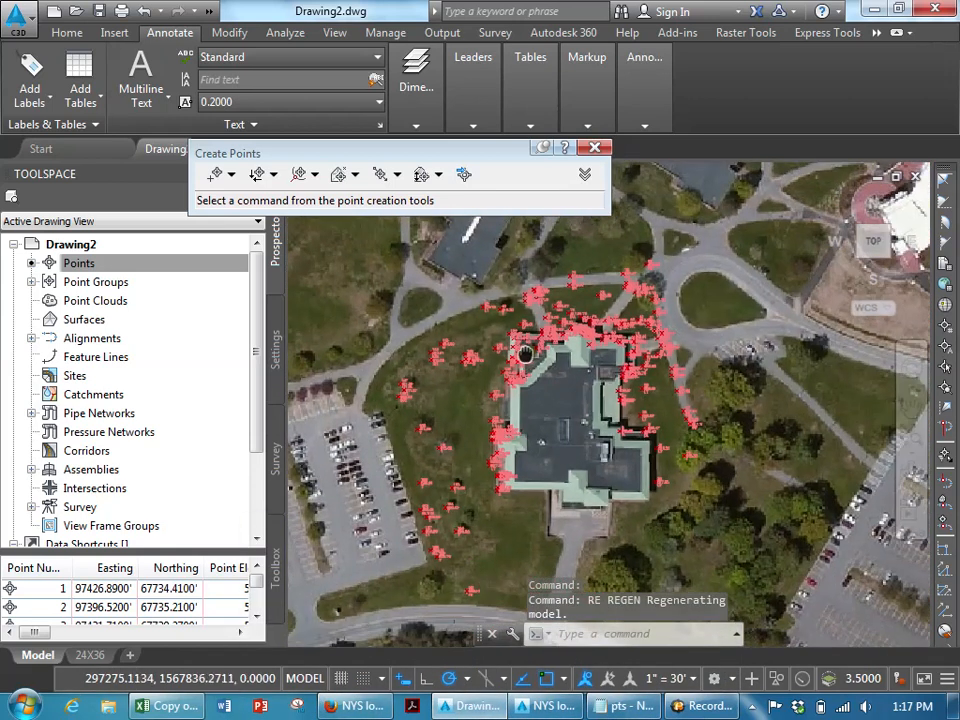
- Examine the Excel reduction sheets and the pts point file in Notepad for invalid point entries
{"action": "left_click", "coordinate": [197, 703]}
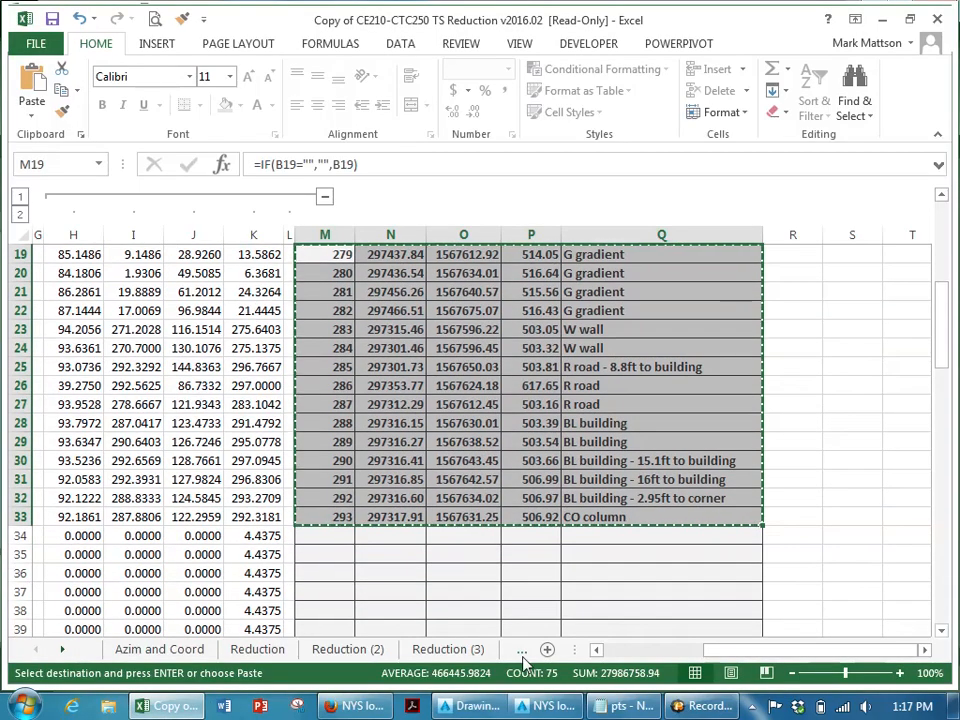
{"action": "left_click", "coordinate": [519, 651]}
{"action": "left_click", "coordinate": [520, 652]}
{"action": "left_click", "coordinate": [522, 653]}
{"action": "left_click", "coordinate": [521, 653]}
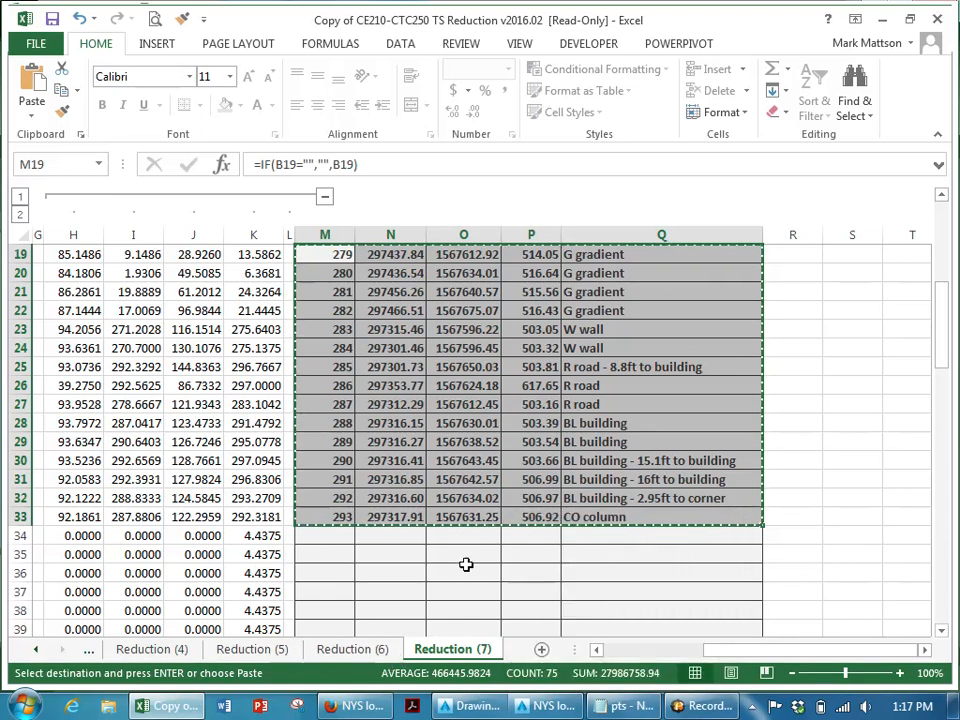
{"action": "left_click", "coordinate": [618, 706]}
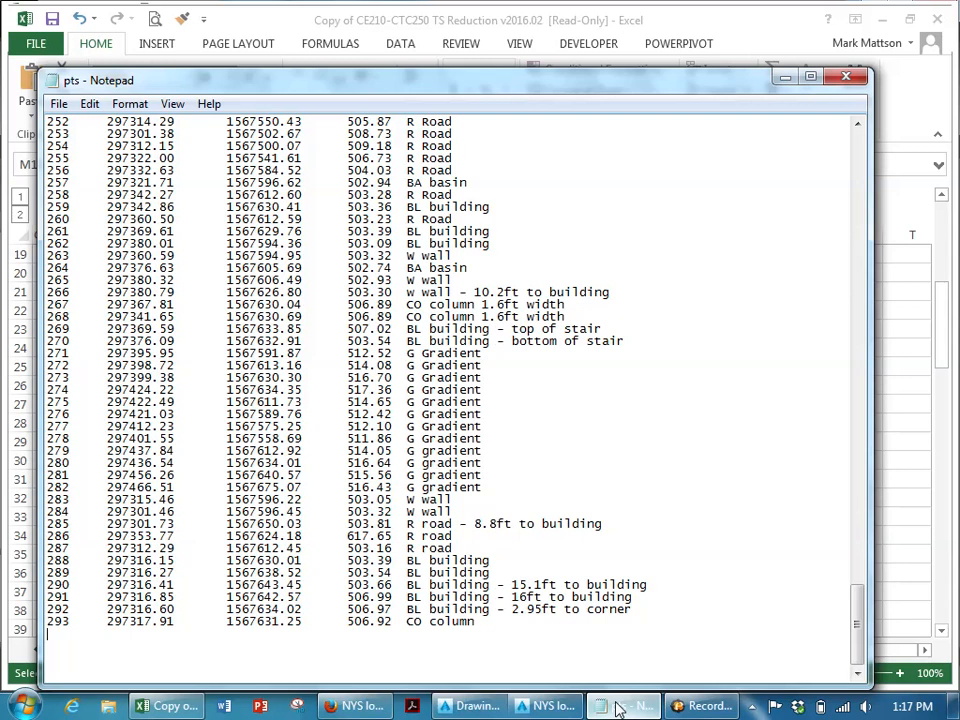
{"action": "scroll", "coordinate": [458, 455], "scroll_direction": "up", "scroll_amount": 20}
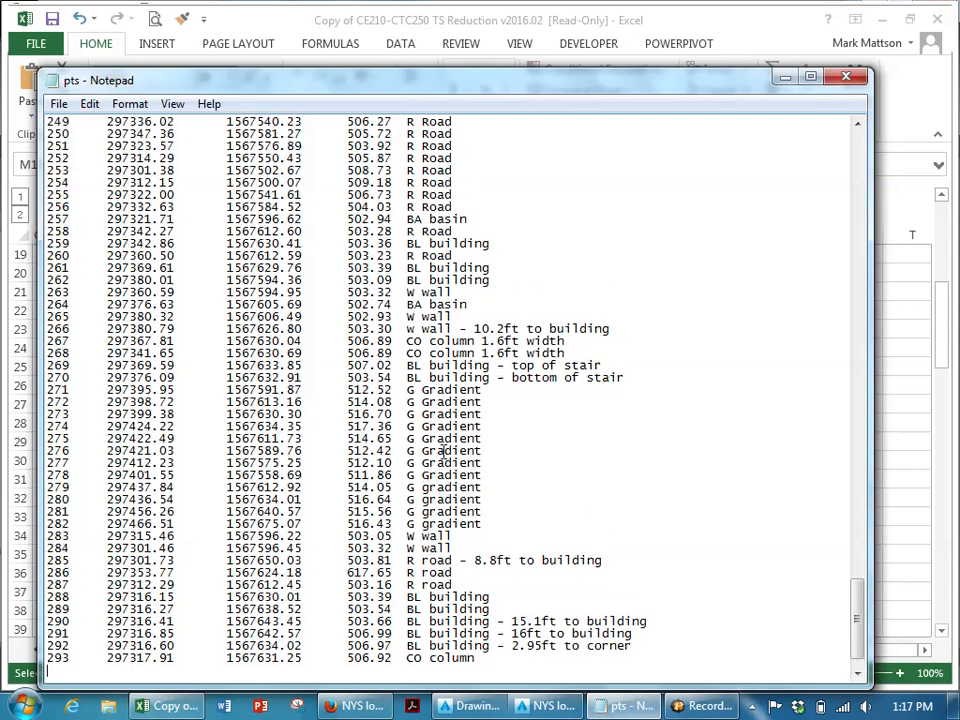
{"action": "scroll", "coordinate": [444, 457], "scroll_direction": "up", "scroll_amount": 16}
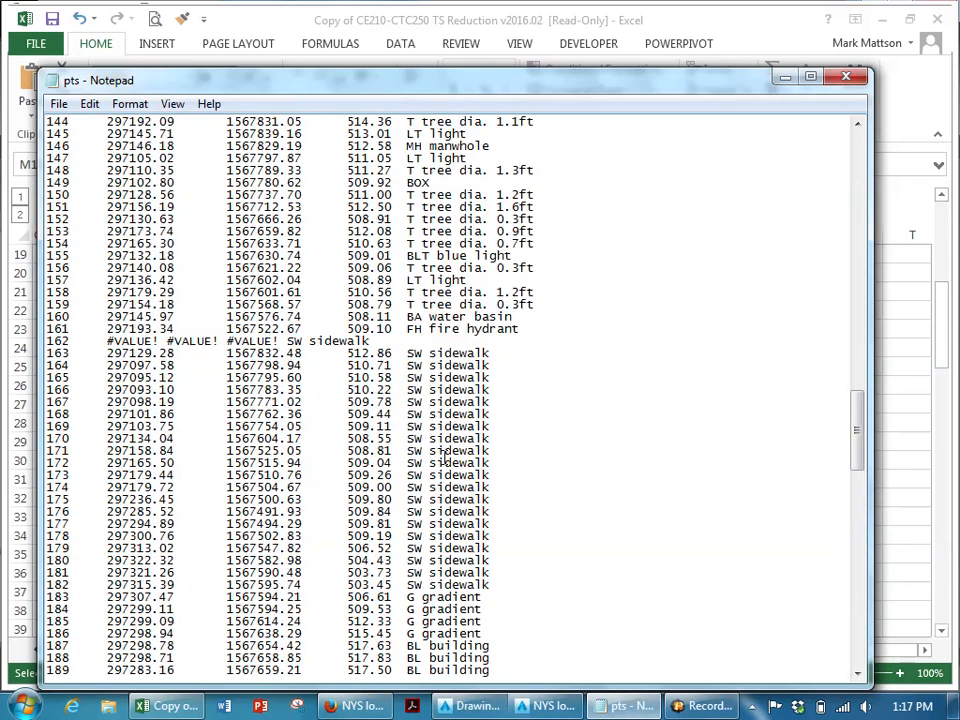
{"action": "scroll", "coordinate": [444, 459], "scroll_direction": "down", "scroll_amount": 2}
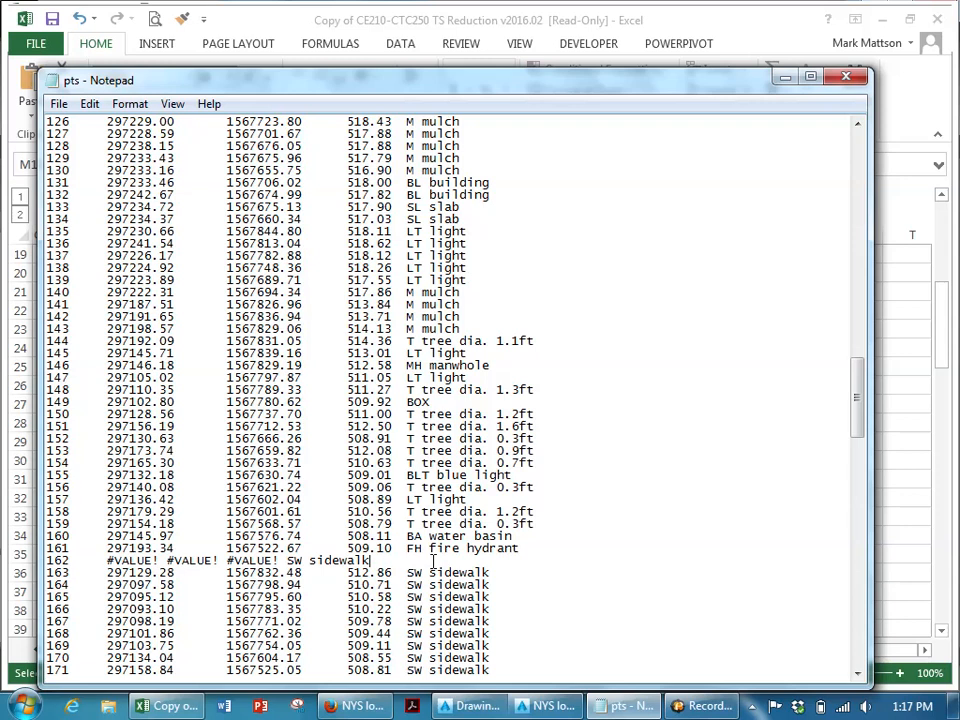
{"action": "key", "text": "shift+Home"}
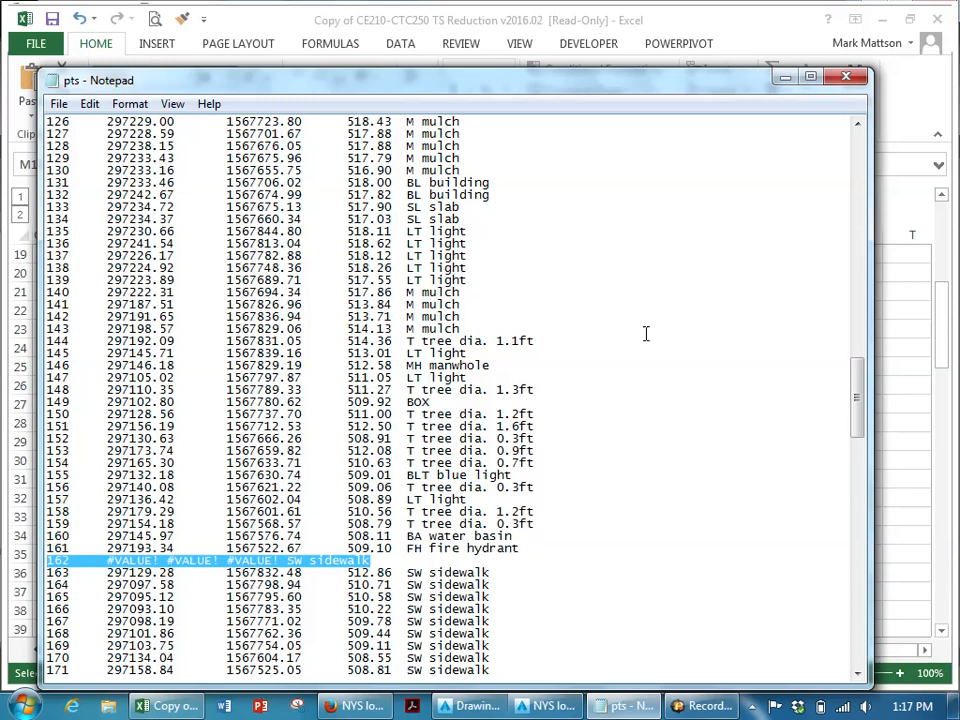
{"action": "left_click", "coordinate": [651, 22]}
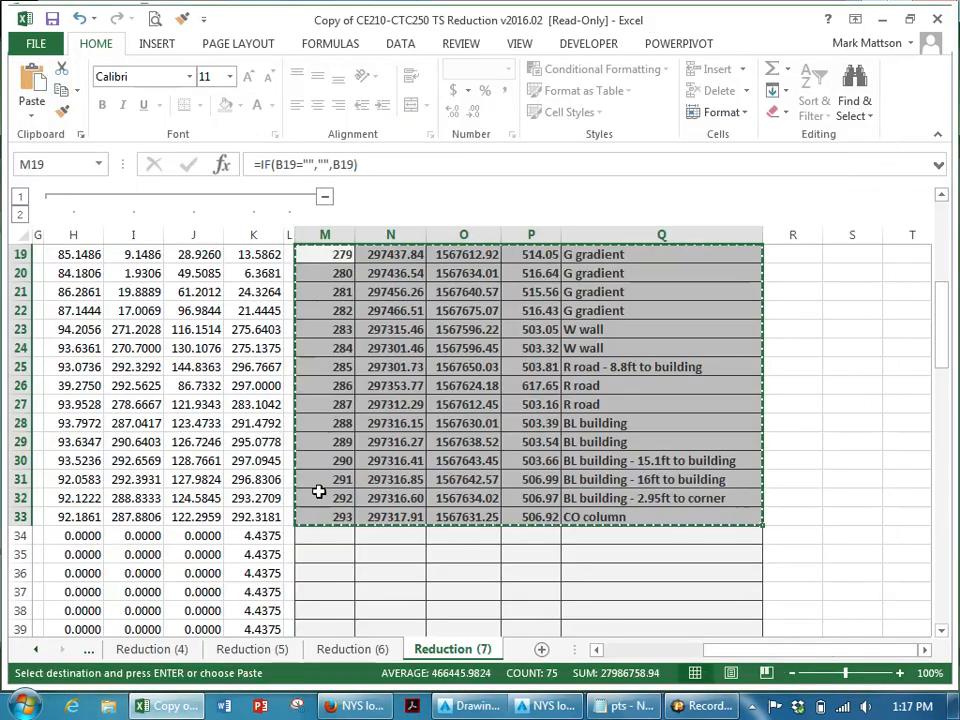
- In the Reduction (5) sheet, correct point 162's zenith angle entry to 89.3750
{"action": "left_click", "coordinate": [150, 649]}
{"action": "scroll", "coordinate": [433, 508], "scroll_direction": "down", "scroll_amount": 12}
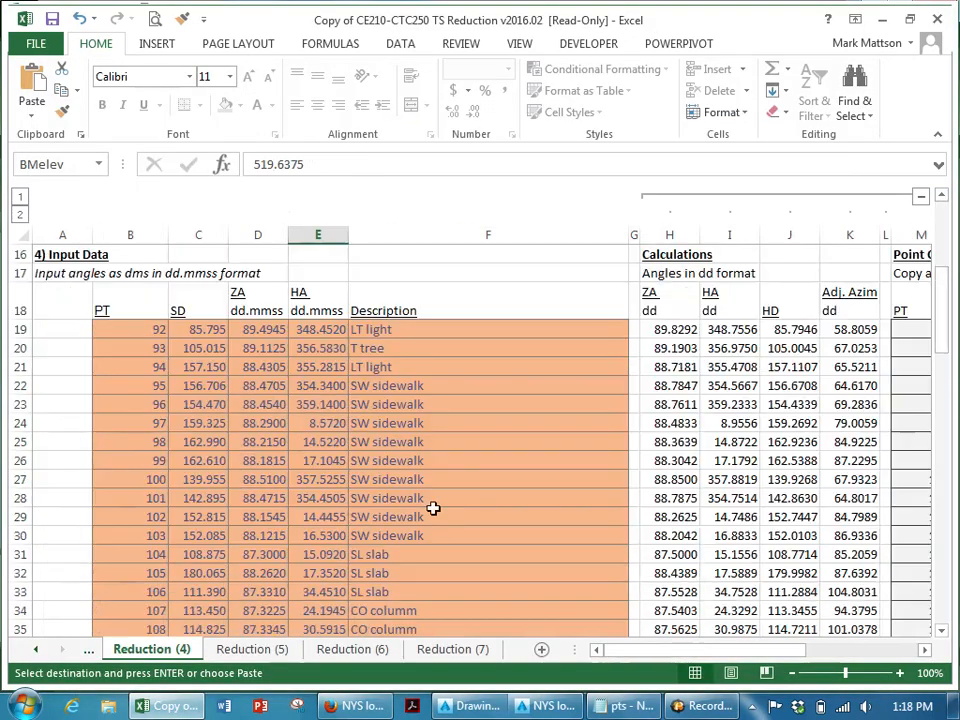
{"action": "scroll", "coordinate": [565, 571], "scroll_direction": "down", "scroll_amount": 10}
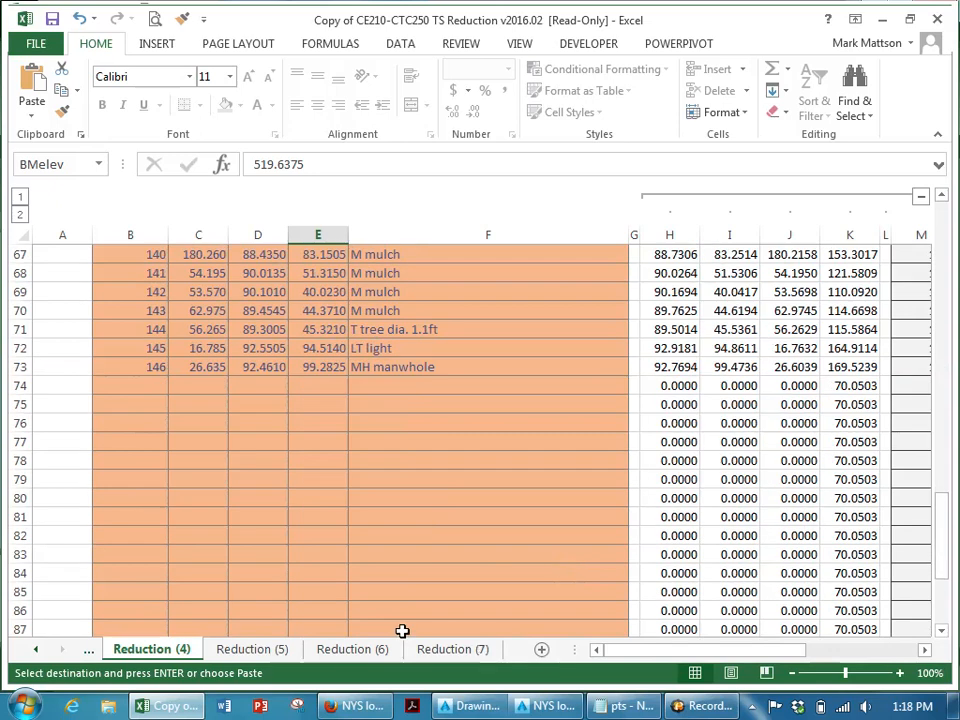
{"action": "left_click", "coordinate": [252, 649]}
{"action": "scroll", "coordinate": [335, 505], "scroll_direction": "down", "scroll_amount": 10}
{"action": "scroll", "coordinate": [339, 500], "scroll_direction": "up", "scroll_amount": 4}
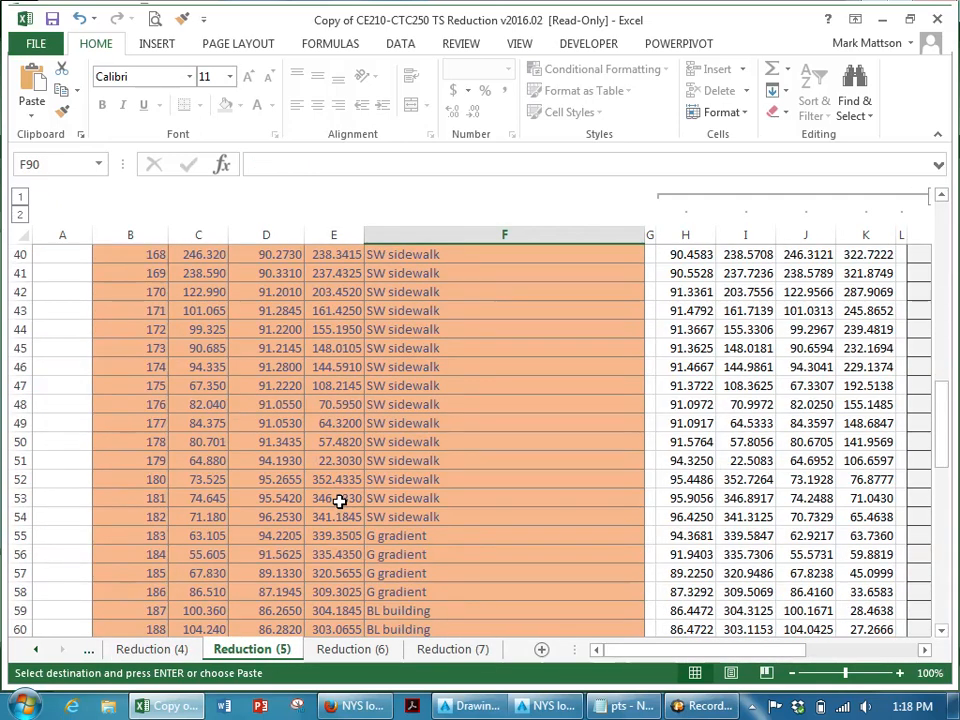
{"action": "scroll", "coordinate": [339, 500], "scroll_direction": "up", "scroll_amount": 1}
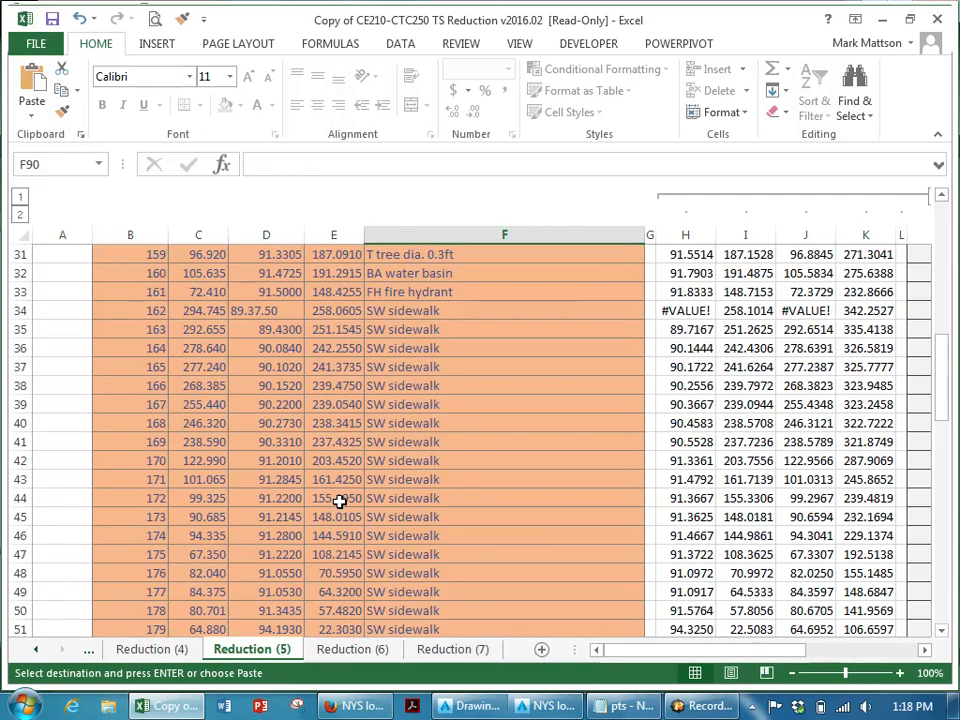
{"action": "left_click", "coordinate": [266, 311]}
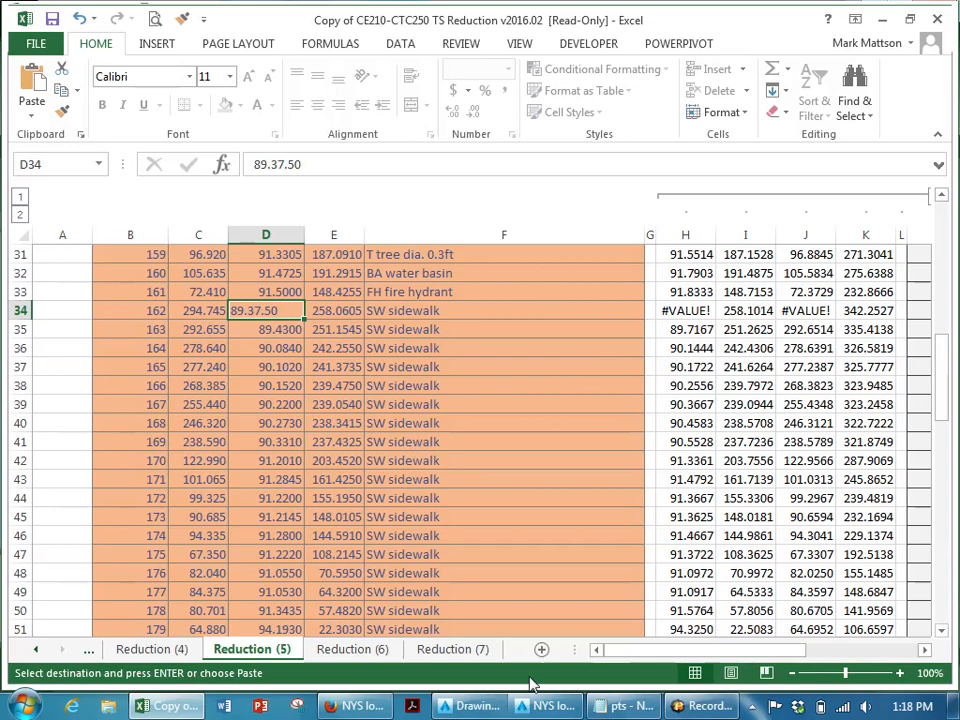
{"action": "key", "text": "alt+Tab"}
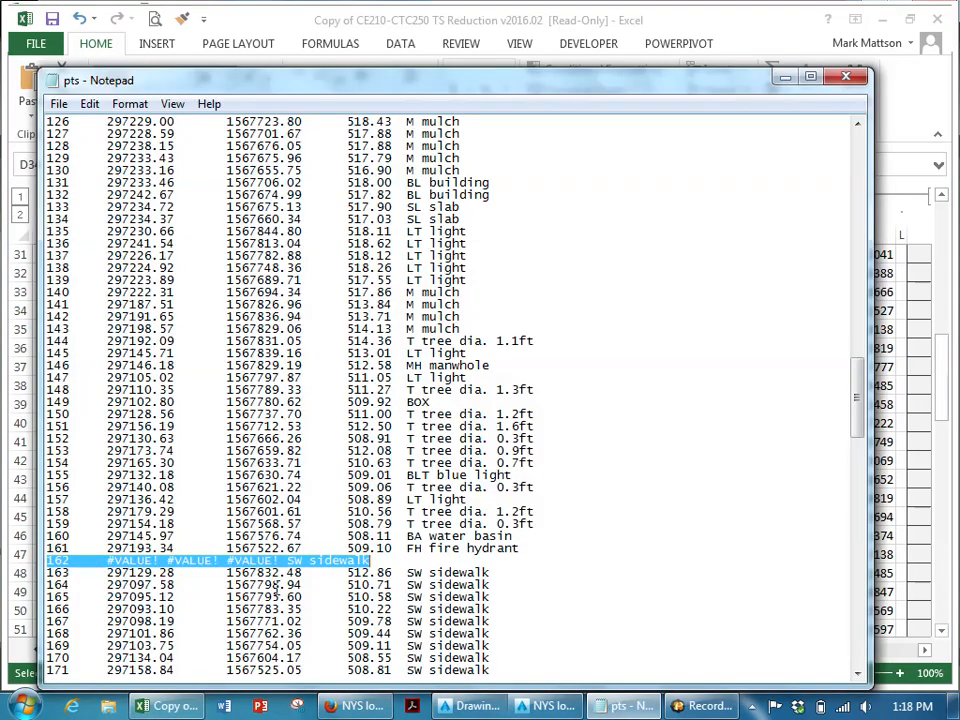
{"action": "left_click", "coordinate": [165, 706]}
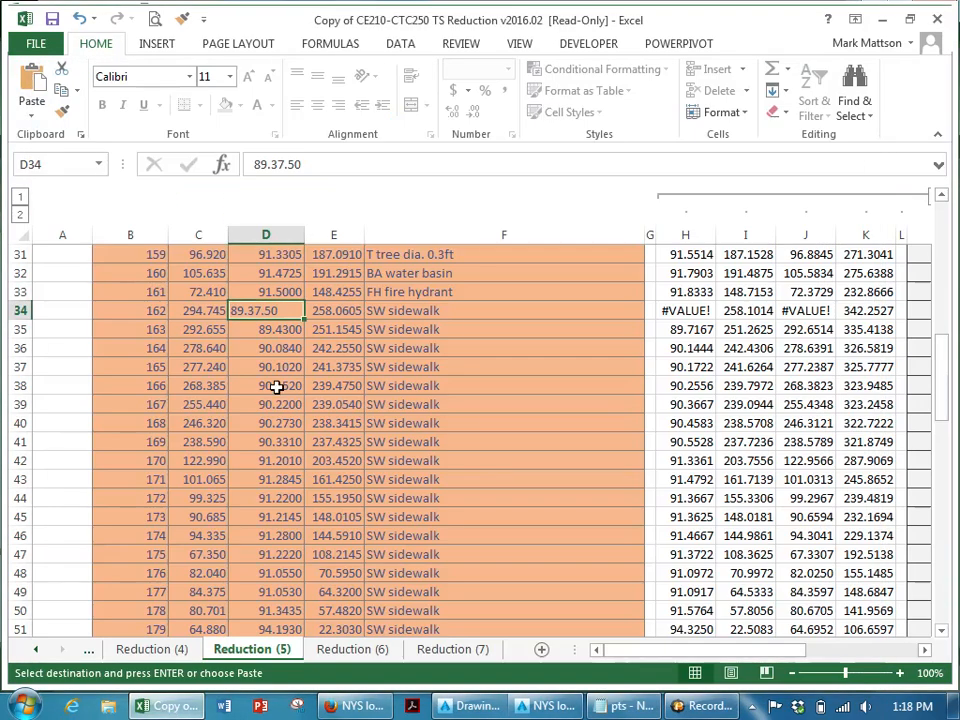
{"action": "key", "text": "F2"}
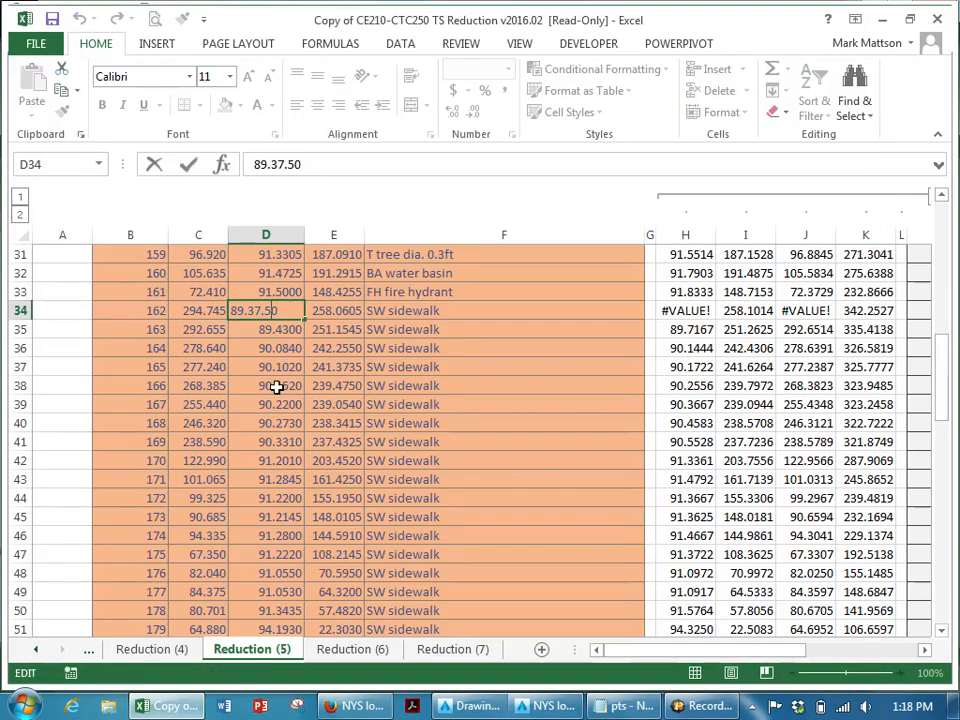
{"action": "key", "text": "BackSpace"}
{"action": "key", "text": "Return"}
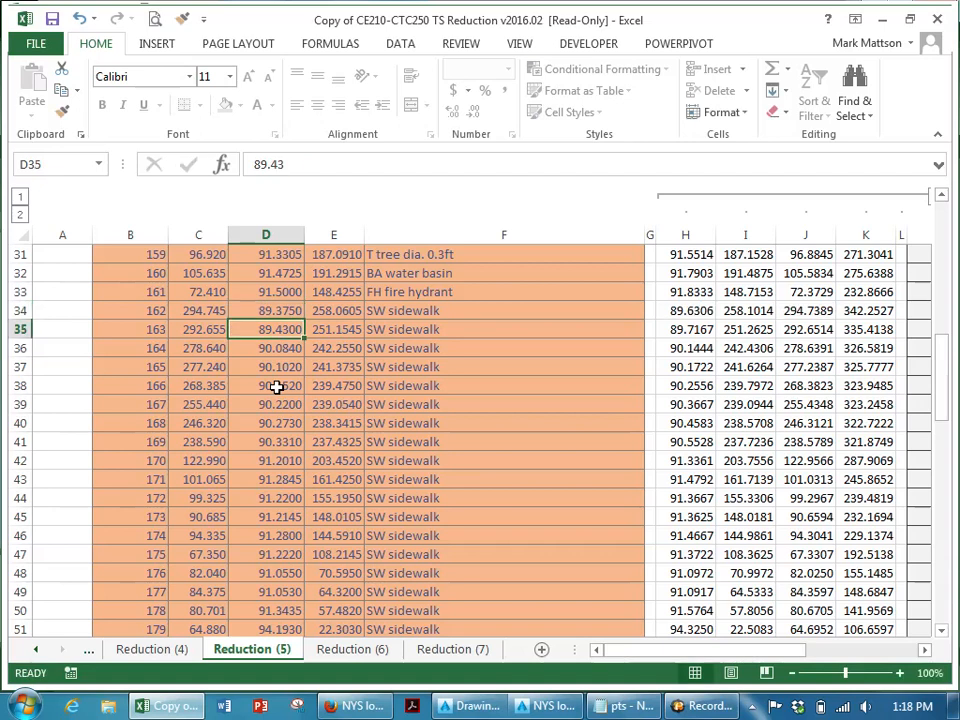
- Copy the recomputed output row for point 162 (PT, E, N, Z, D) from the Reduction (5) sheet
{"action": "key", "text": "Right"}
{"action": "key", "text": "Right"}
{"action": "key", "text": "Up"}
{"action": "key", "text": "Right"}
{"action": "key", "text": "Right"}
{"action": "key", "text": "Right"}
{"action": "key", "text": "Right"}
{"action": "key", "text": "Right"}
{"action": "key", "text": "Right"}
{"action": "key", "text": "Right"}
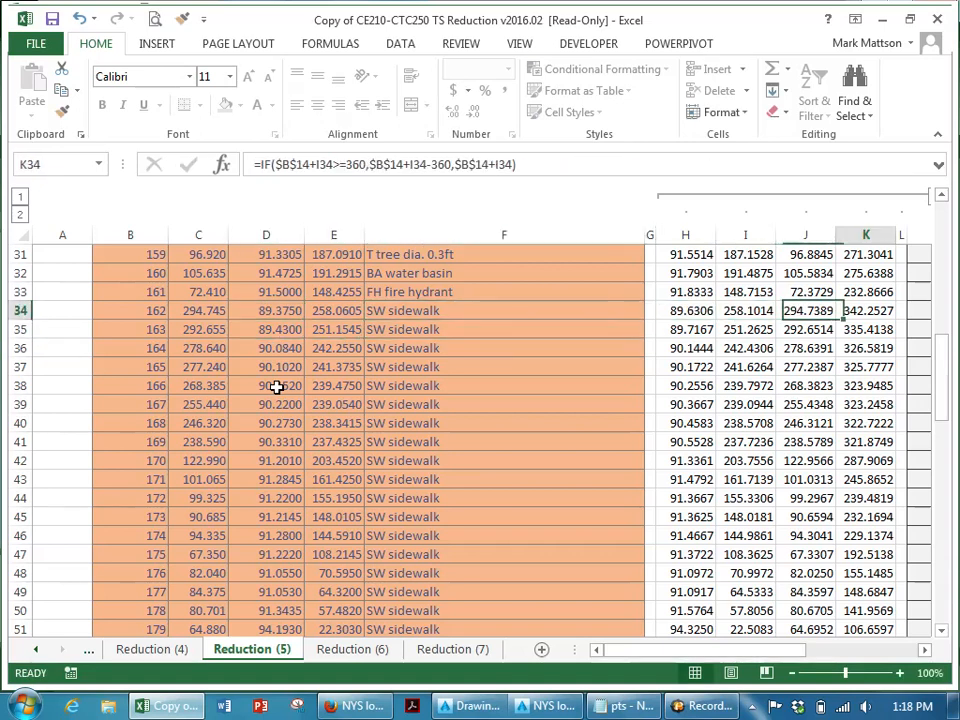
{"action": "key", "text": "shift+Right"}
{"action": "key", "text": "shift+Right"}
{"action": "key", "text": "shift+Right"}
{"action": "key", "text": "shift+Right"}
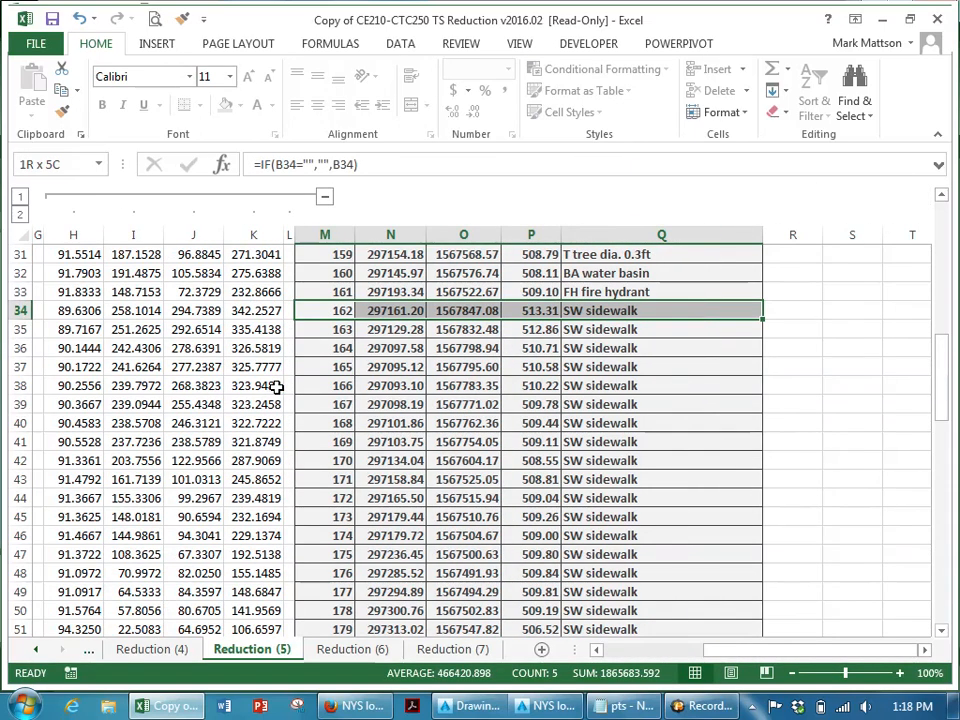
{"action": "key", "text": "ctrl+c"}
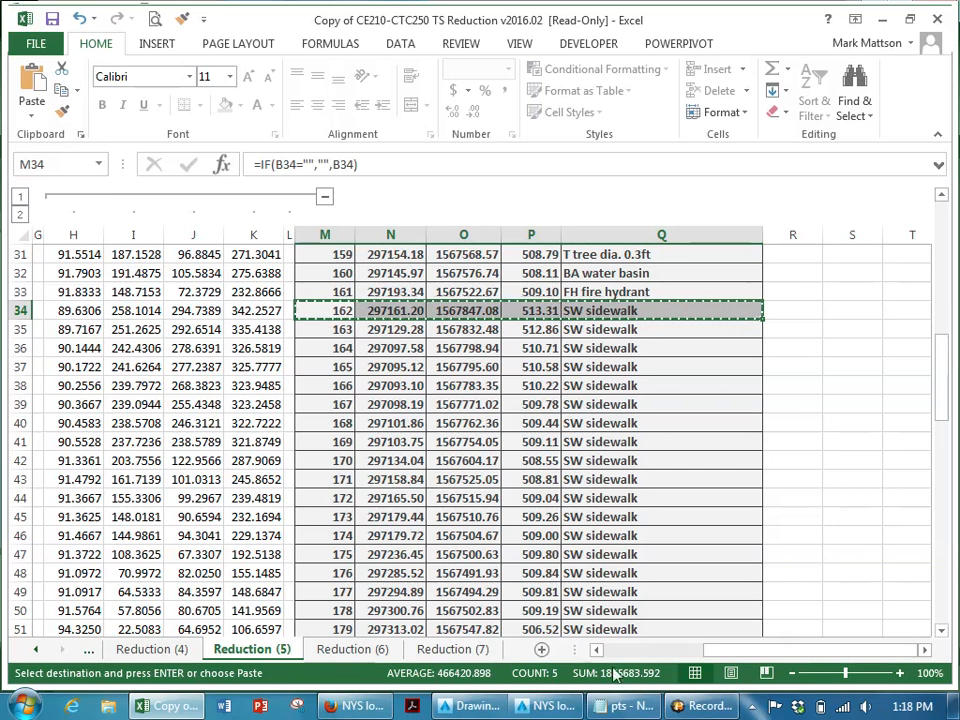
- Replace point 162's line in the pts file in Notepad with the copied row
{"action": "key", "text": "alt+Tab"}
{"action": "left_click", "coordinate": [413, 560]}
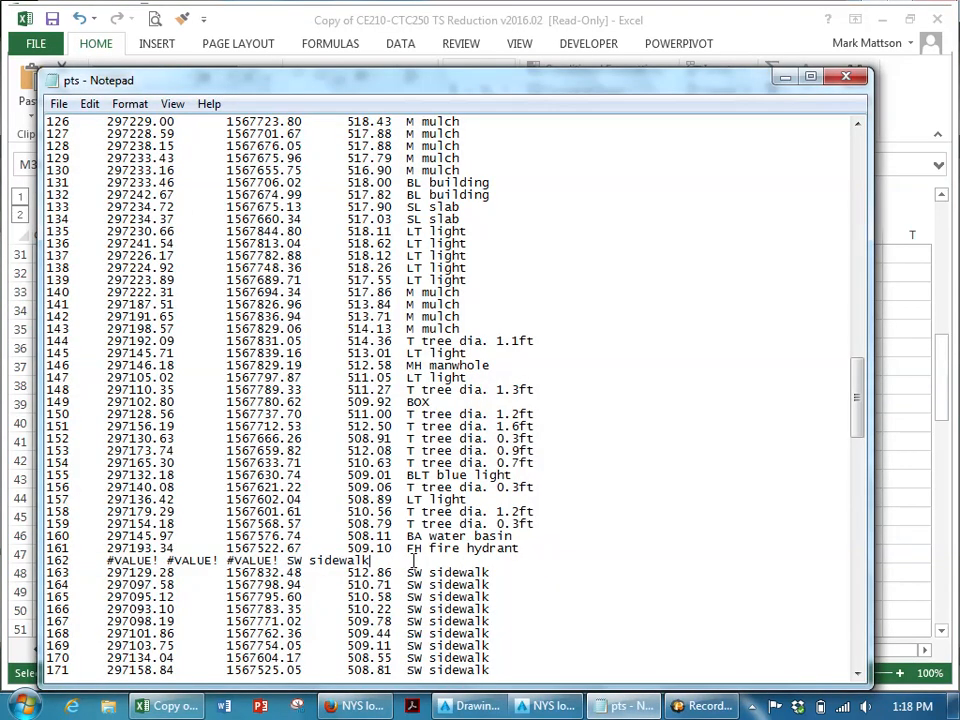
{"action": "key", "text": "shift+Home"}
{"action": "key", "text": "ctrl+v"}
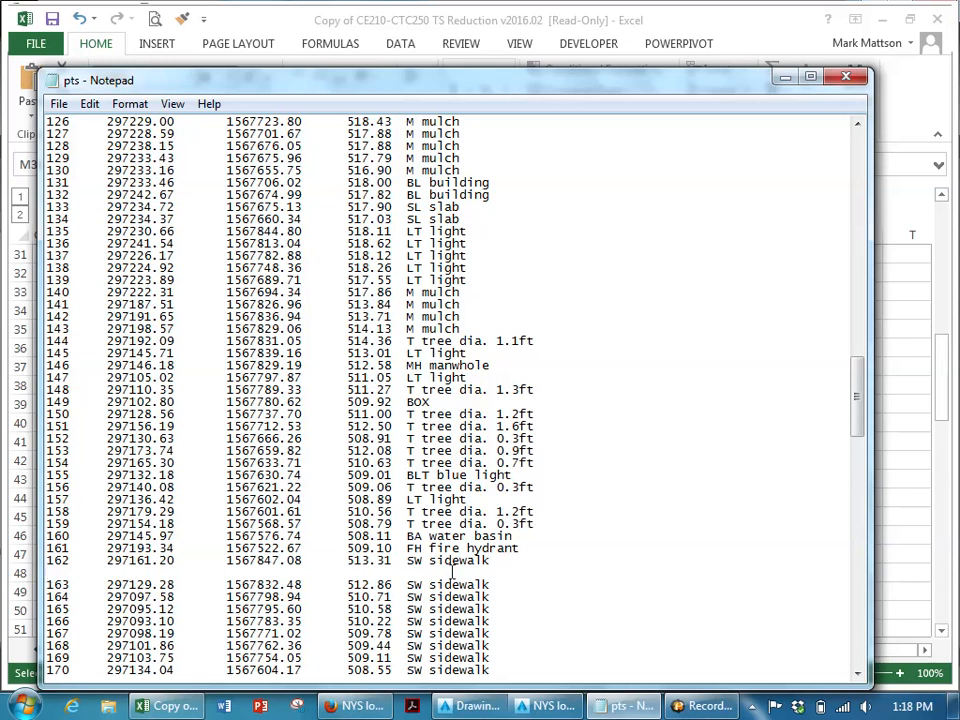
- Remove the blank line after point 162 and save the pts file
{"action": "key", "text": "Delete"}
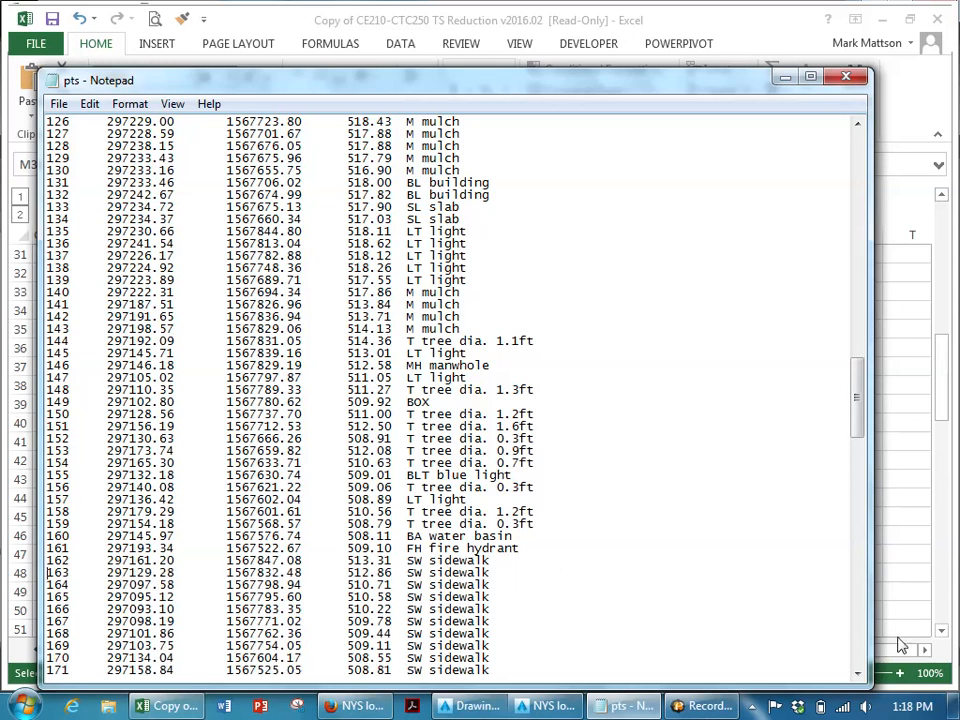
{"action": "left_click", "coordinate": [59, 103]}
{"action": "left_click", "coordinate": [92, 166]}
- Close the NYS location map drawing without saving changes
{"action": "left_click", "coordinate": [465, 706]}
{"action": "right_click", "coordinate": [476, 704]}
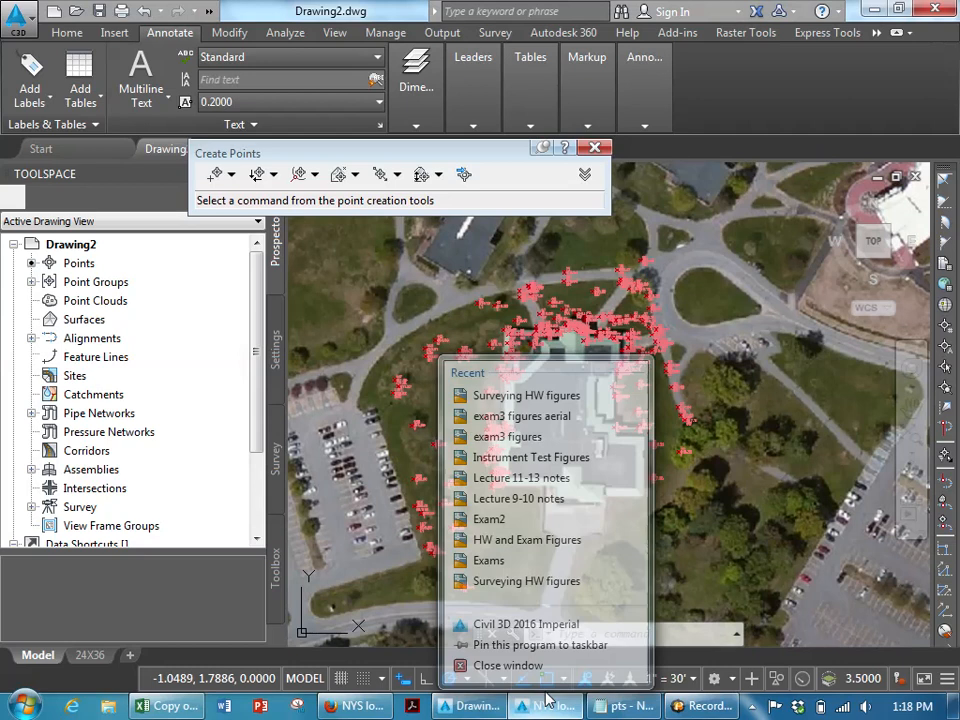
{"action": "left_click", "coordinate": [548, 659]}
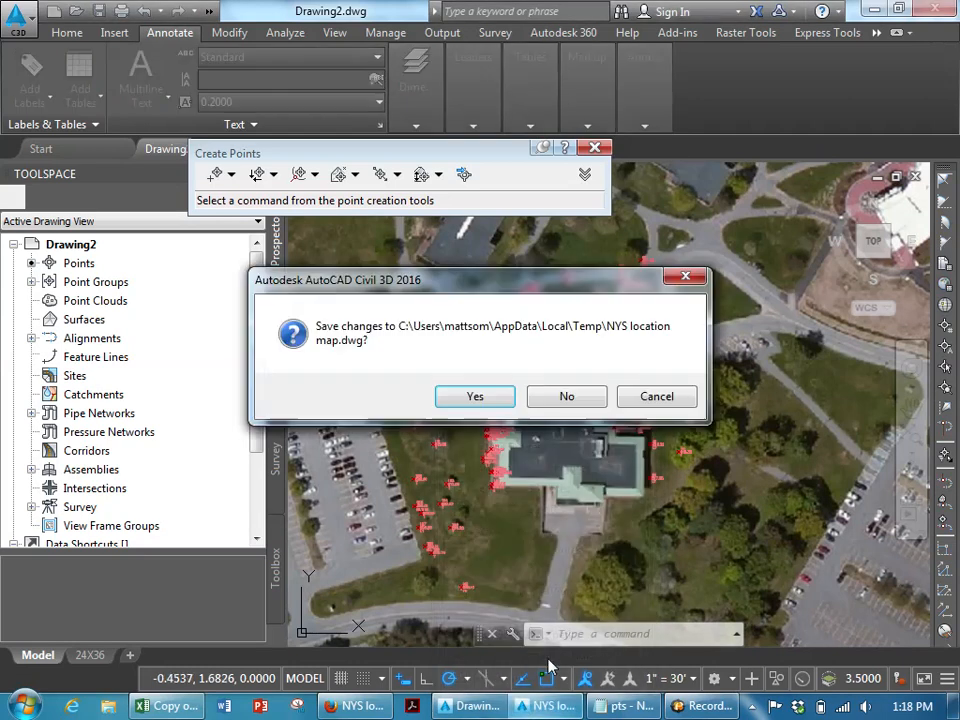
{"action": "left_click", "coordinate": [570, 397]}
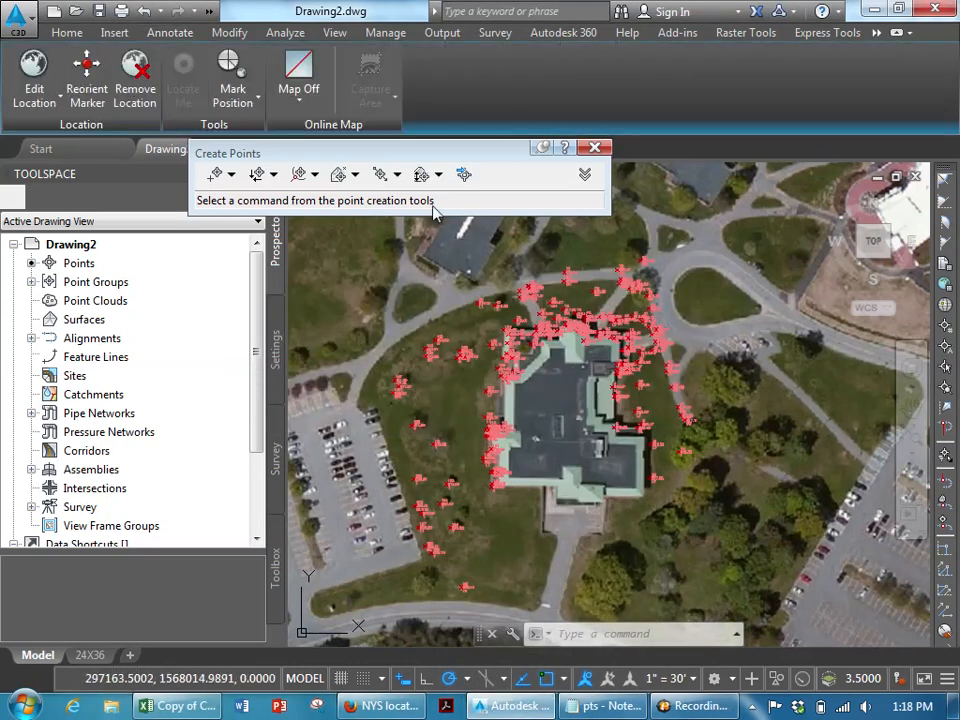
- Import the pts file using the PENZD (space delimited) format, adding the points to the TOPOPTS point group
{"action": "left_click", "coordinate": [463, 176]}
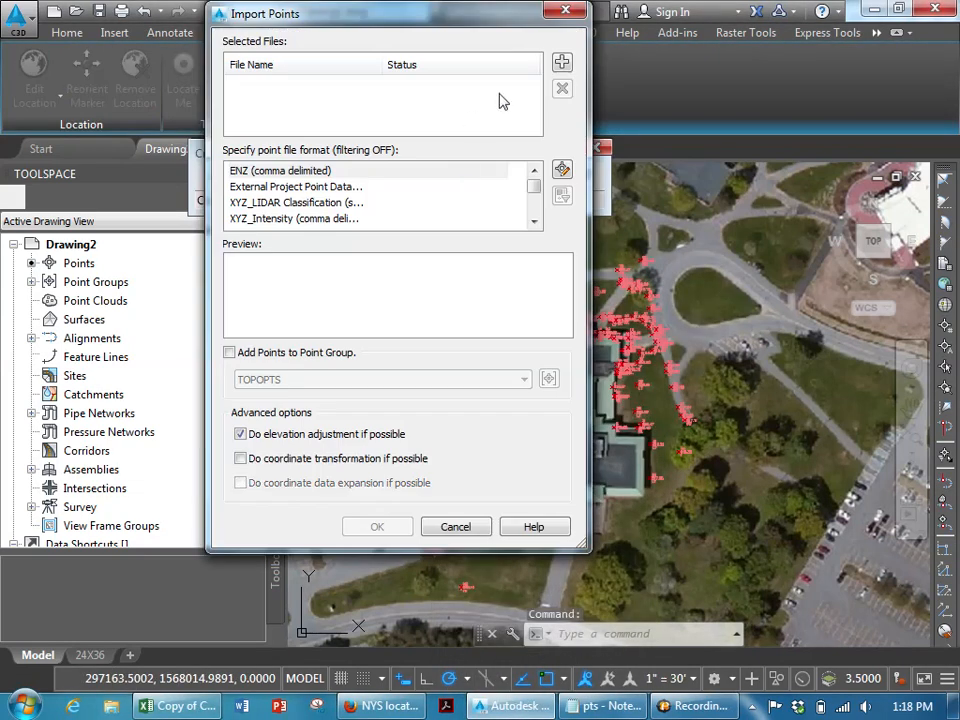
{"action": "left_click", "coordinate": [561, 64]}
{"action": "left_click", "coordinate": [262, 221]}
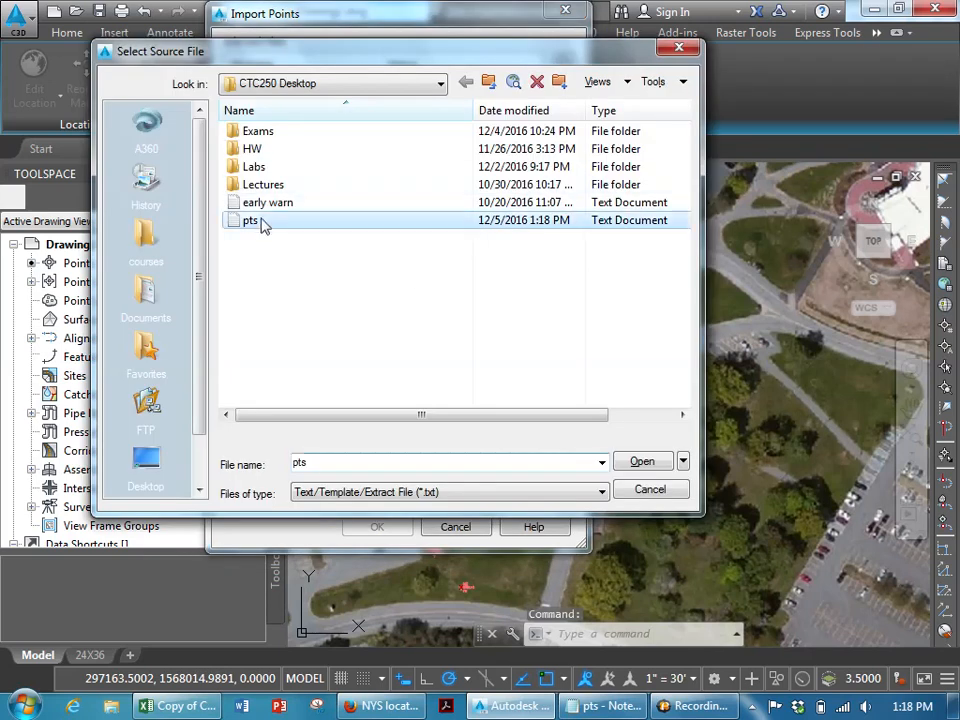
{"action": "key", "text": "Return"}
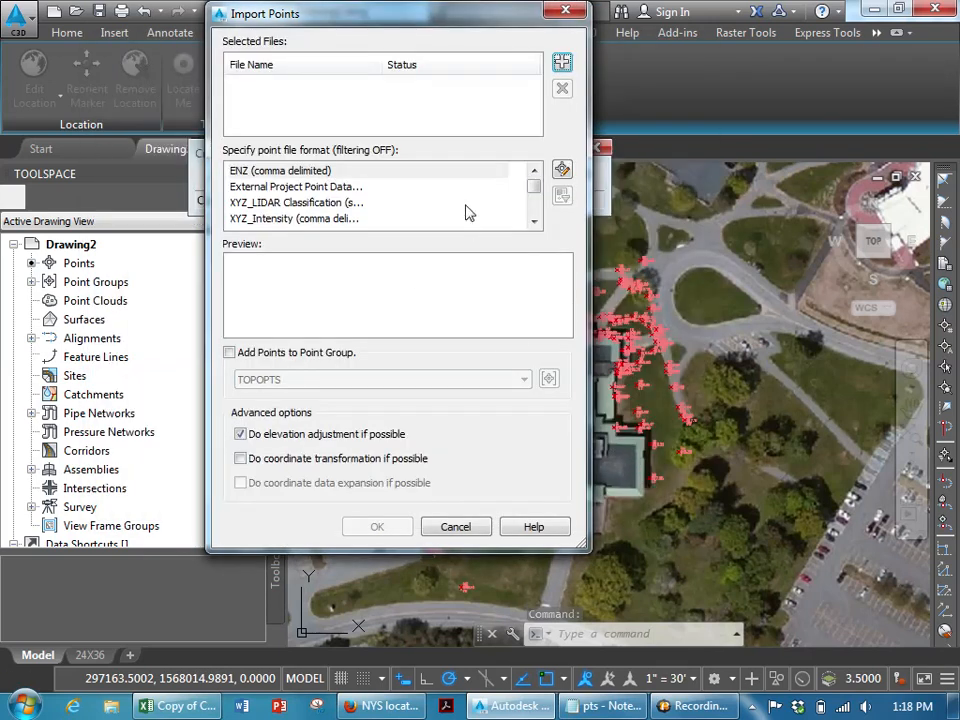
{"action": "left_click", "coordinate": [535, 224]}
{"action": "left_click", "coordinate": [392, 218]}
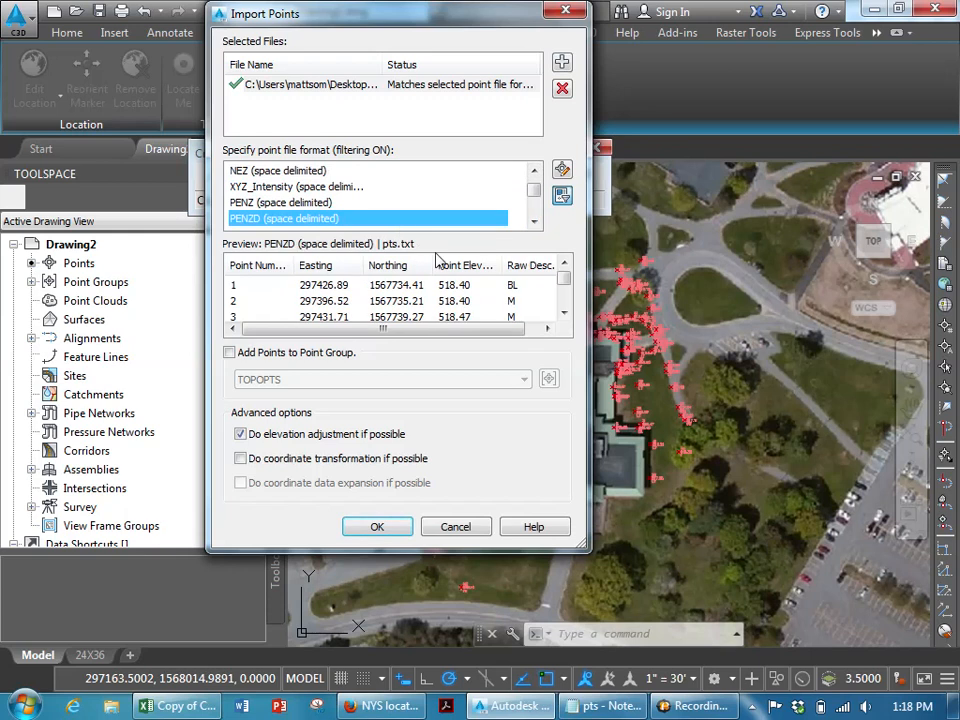
{"action": "left_click_drag", "start_coordinate": [563, 283], "coordinate": [564, 311]}
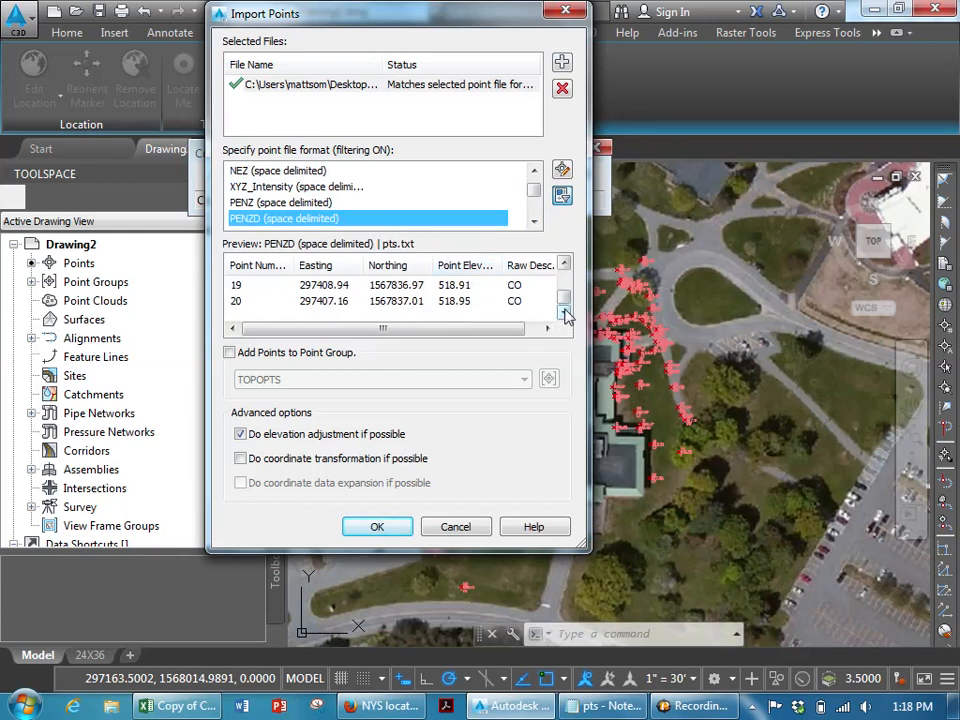
{"action": "left_click_drag", "start_coordinate": [565, 305], "coordinate": [565, 273]}
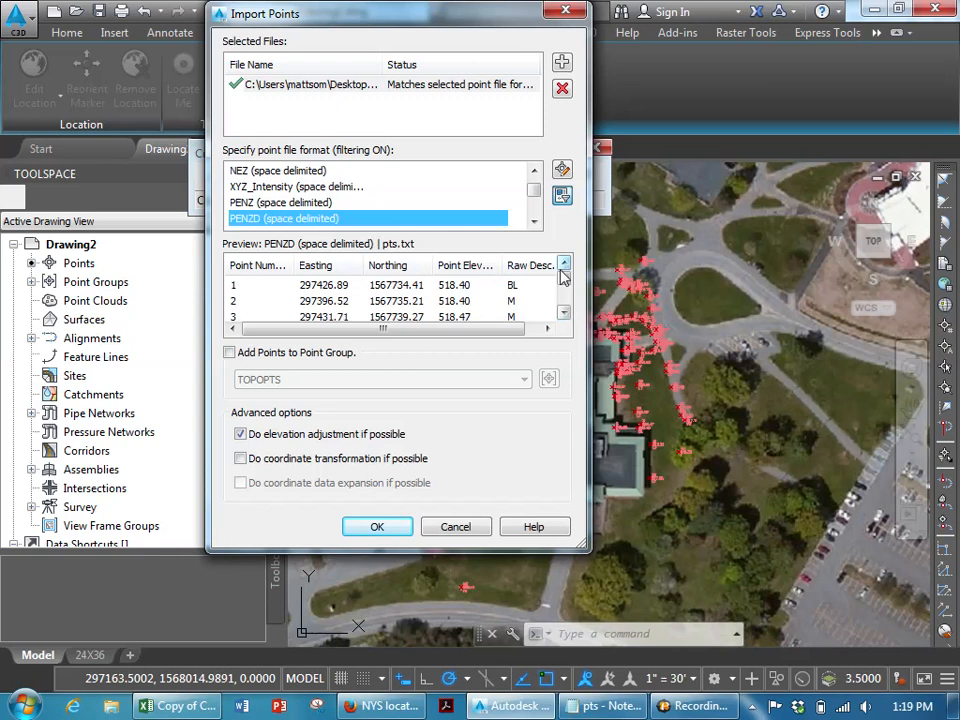
{"action": "left_click", "coordinate": [310, 352]}
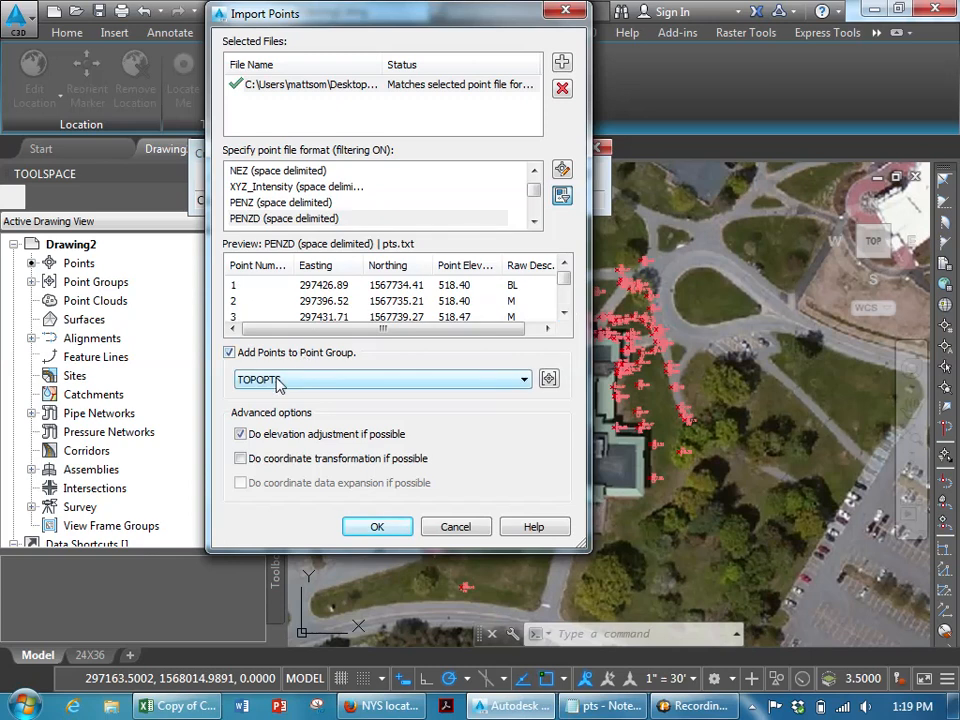
{"action": "left_click", "coordinate": [377, 527]}
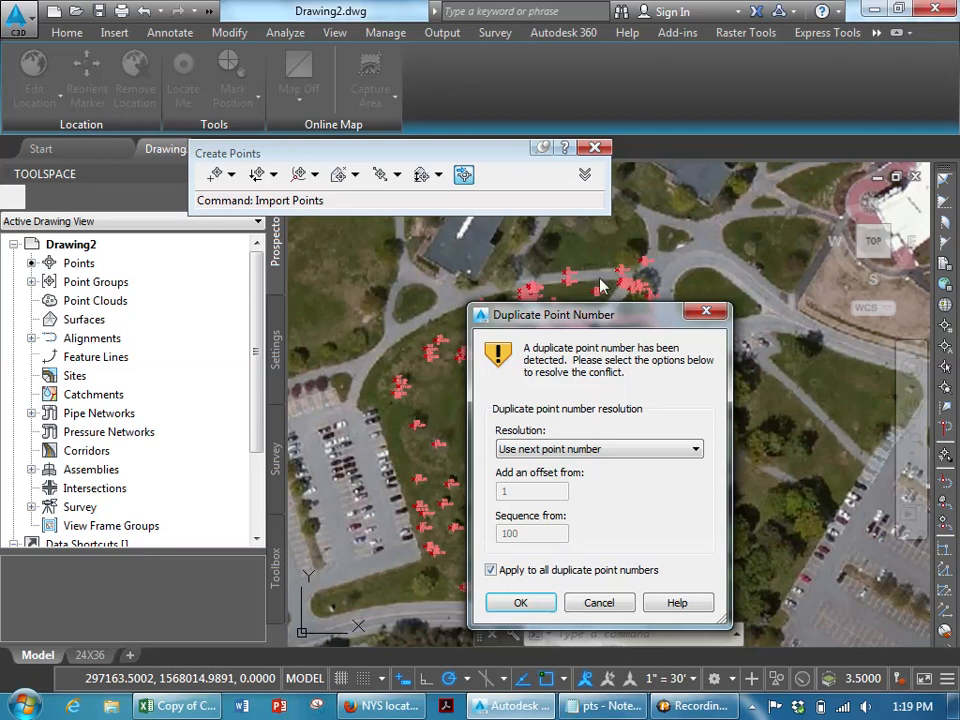
- Resolve the duplicate point numbers by choosing Overwrite for all duplicates
{"action": "left_click_drag", "start_coordinate": [596, 318], "coordinate": [418, 163]}
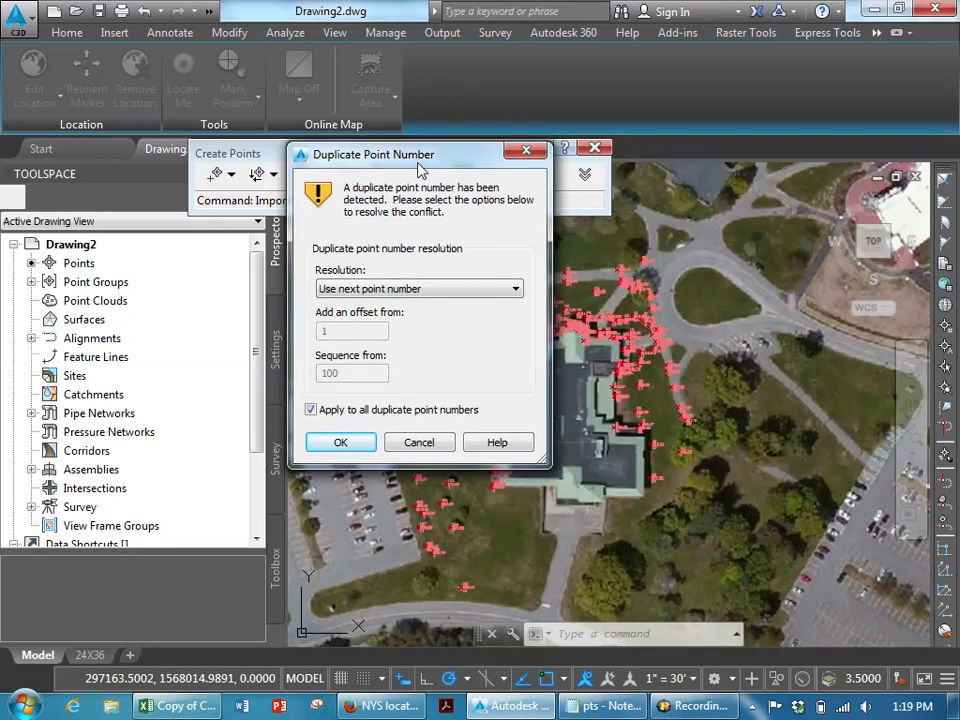
{"action": "left_click", "coordinate": [440, 289]}
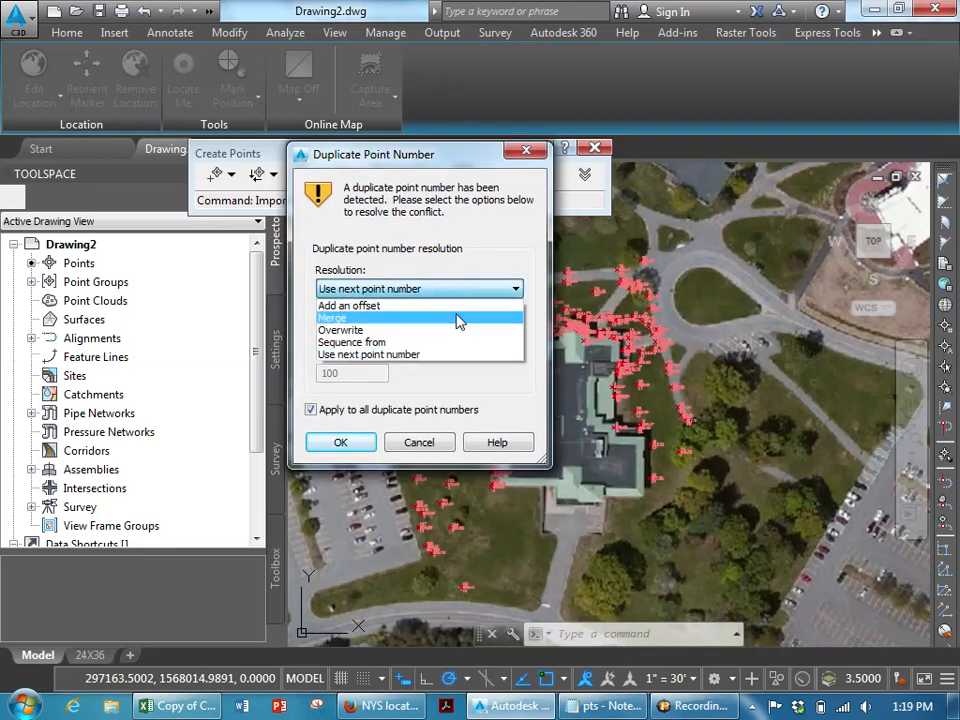
{"action": "left_click", "coordinate": [458, 331]}
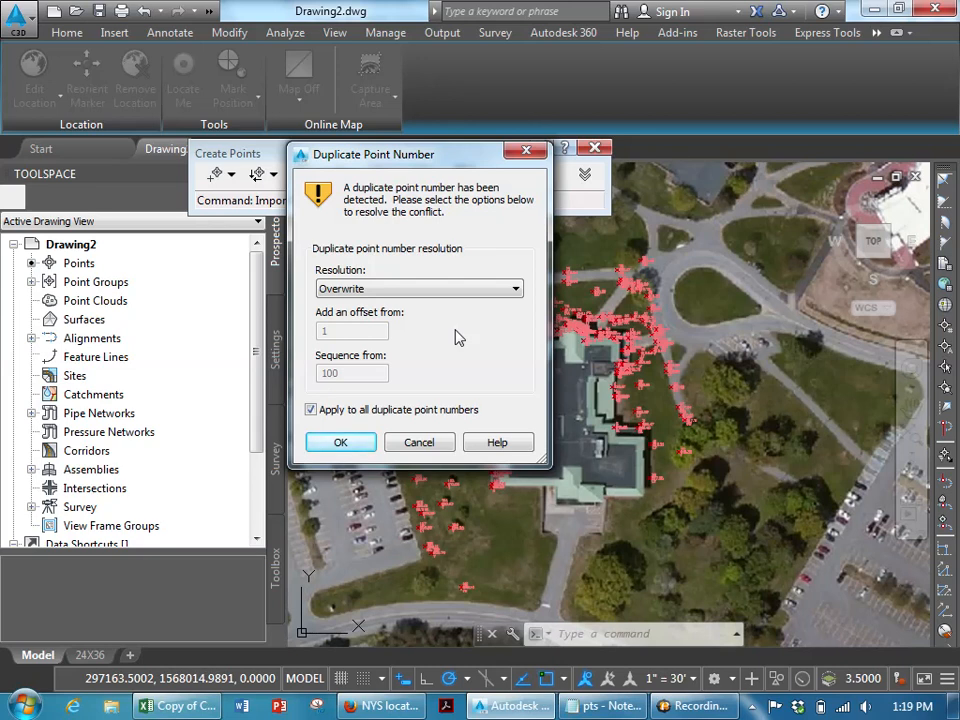
{"action": "left_click", "coordinate": [340, 442]}
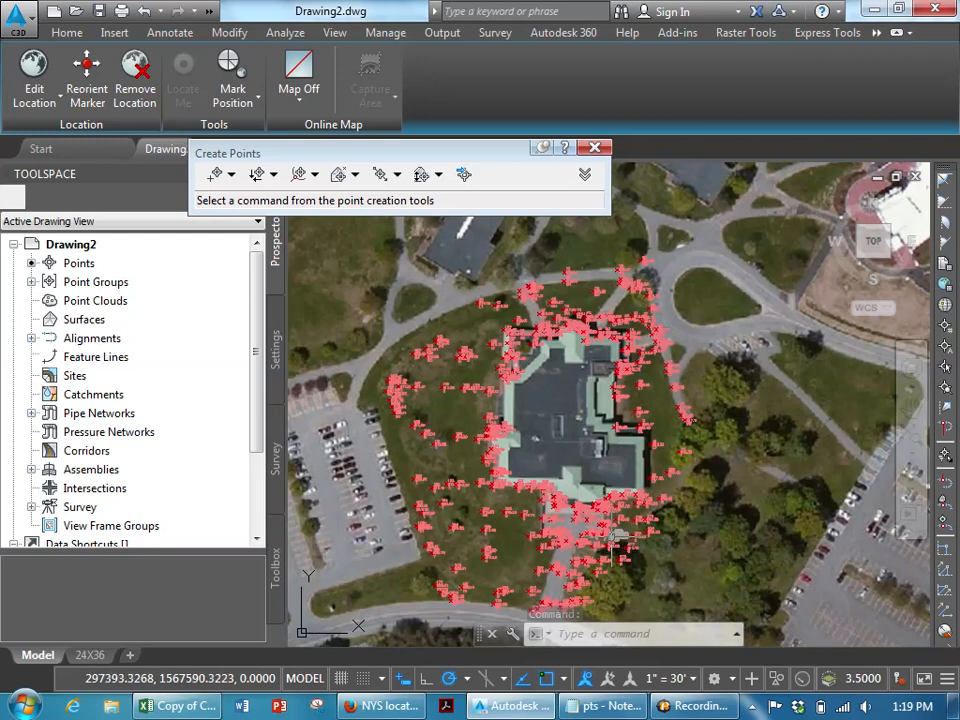
- Create a TIN surface named EG with the Contours 1' and 5' (Background) style
{"action": "mouse_move", "coordinate": [616, 537]}
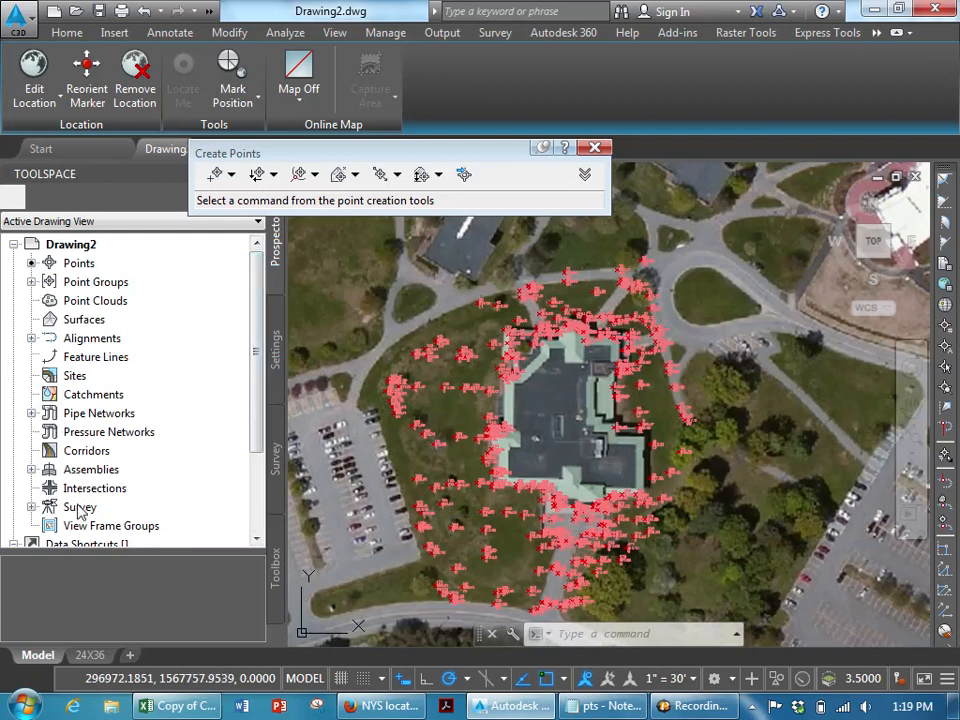
{"action": "right_click", "coordinate": [56, 320]}
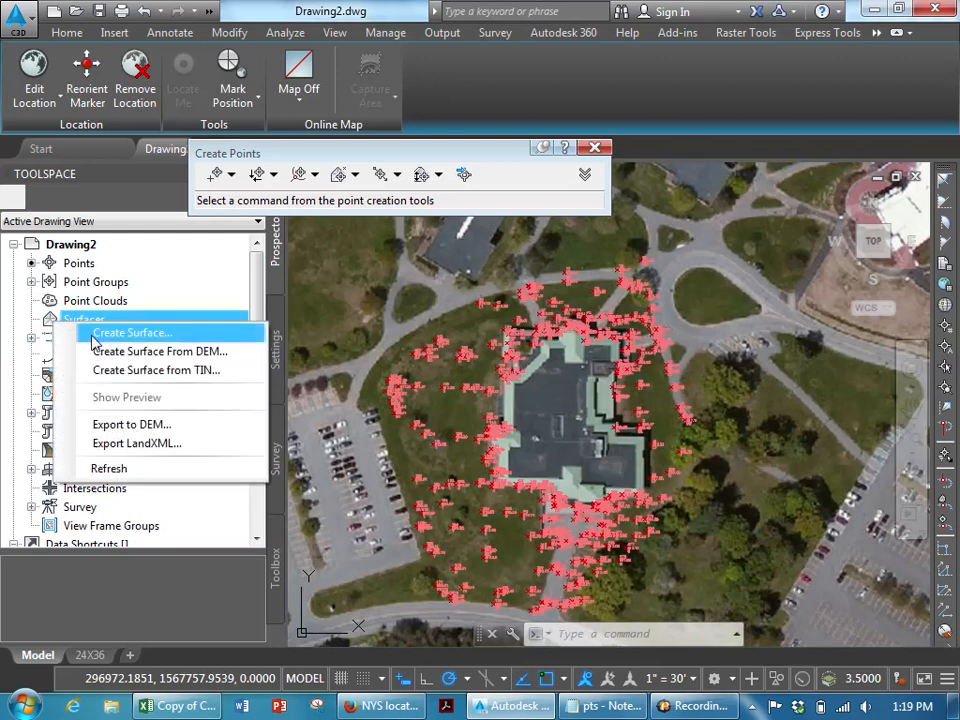
{"action": "left_click", "coordinate": [97, 340]}
{"action": "left_click", "coordinate": [687, 324]}
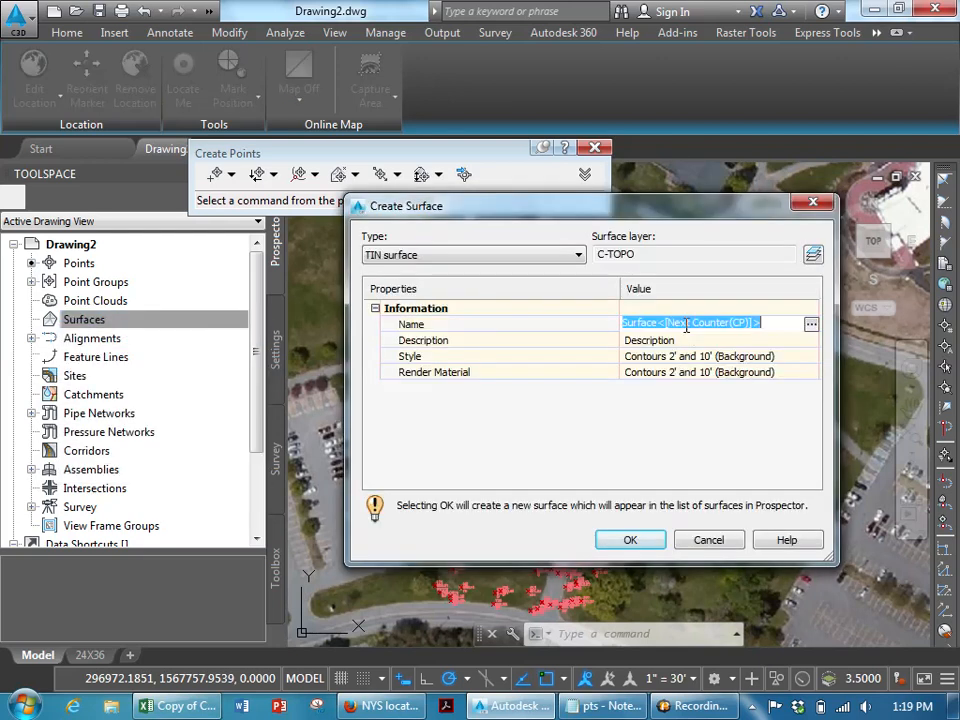
{"action": "type", "text": "eg"}
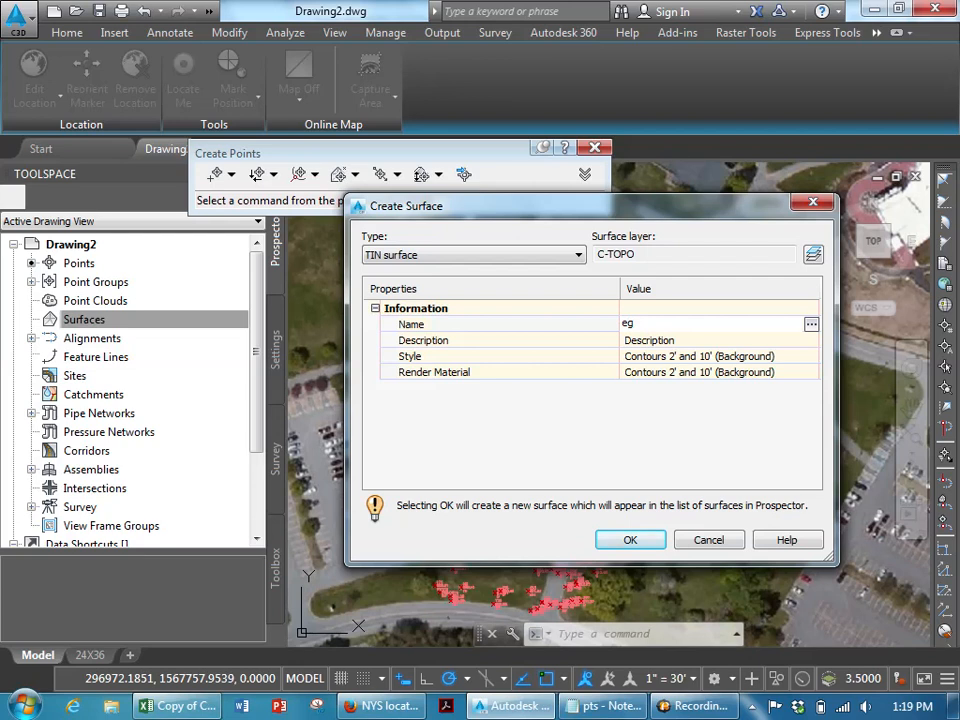
{"action": "key", "text": "Return"}
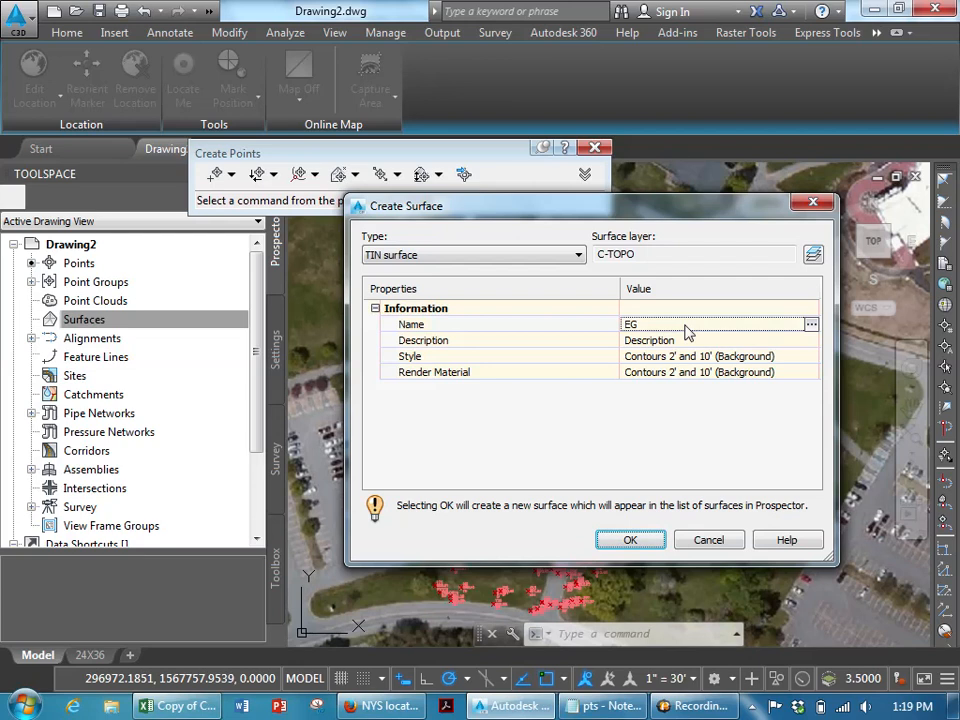
{"action": "left_click", "coordinate": [808, 358]}
{"action": "left_click", "coordinate": [810, 356]}
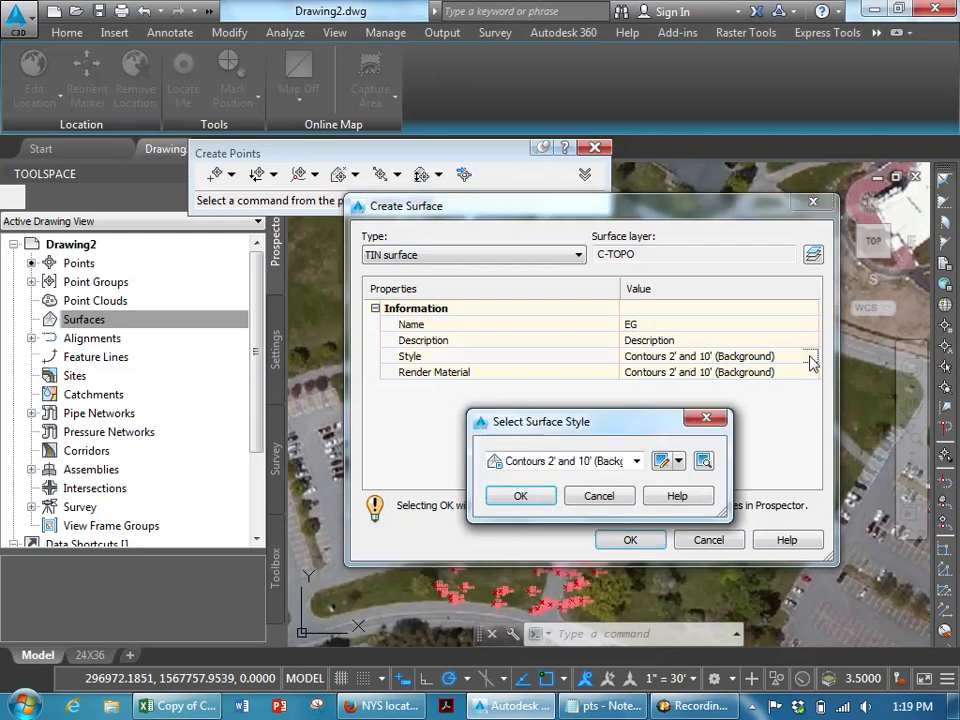
{"action": "left_click", "coordinate": [636, 461]}
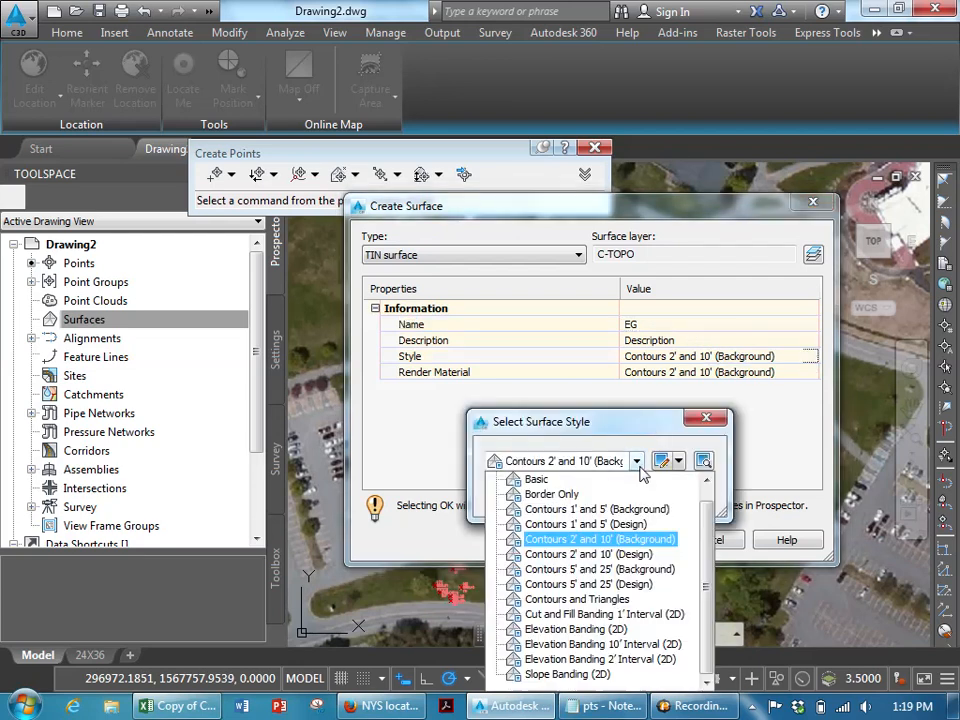
{"action": "left_click", "coordinate": [597, 509]}
{"action": "left_click", "coordinate": [545, 497]}
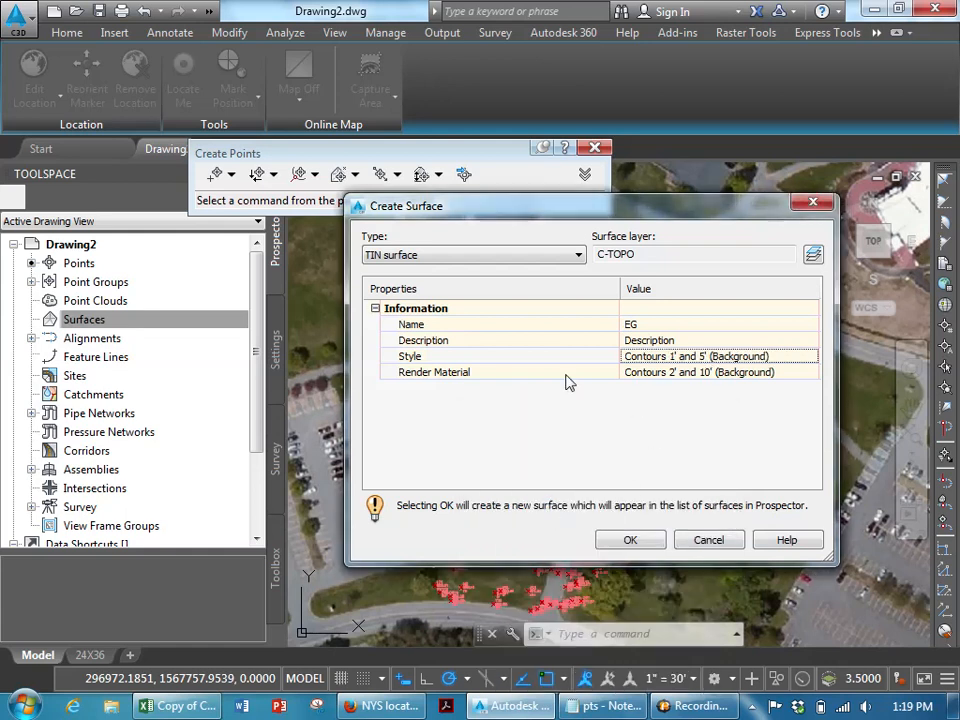
{"action": "left_click", "coordinate": [641, 540]}
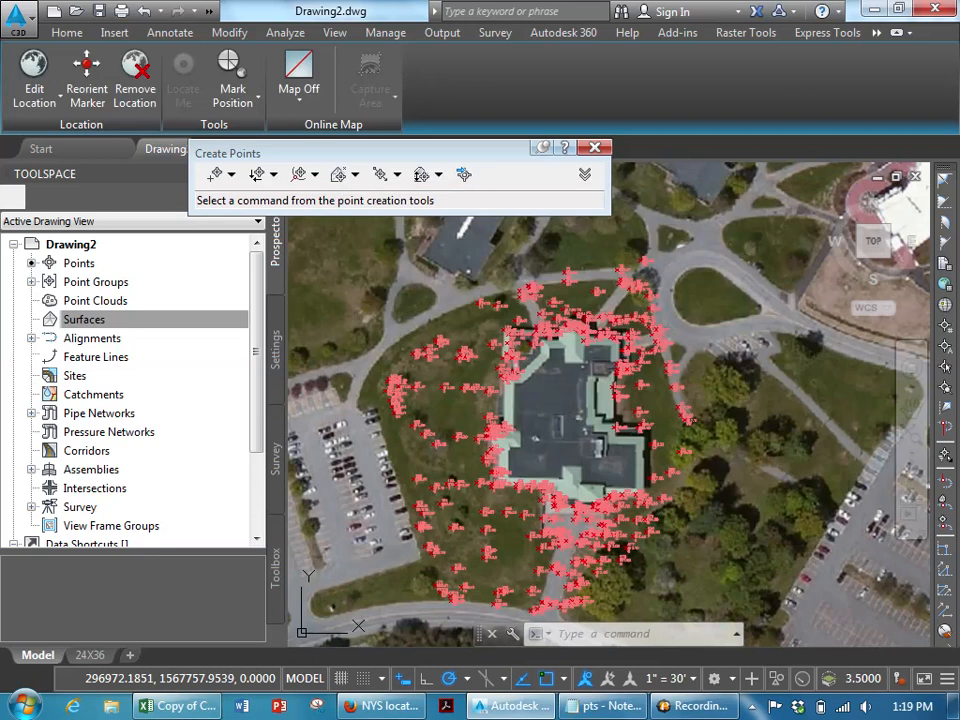
- Add the TOPOPTS point group to the EG surface definition
{"action": "left_click", "coordinate": [31, 320]}
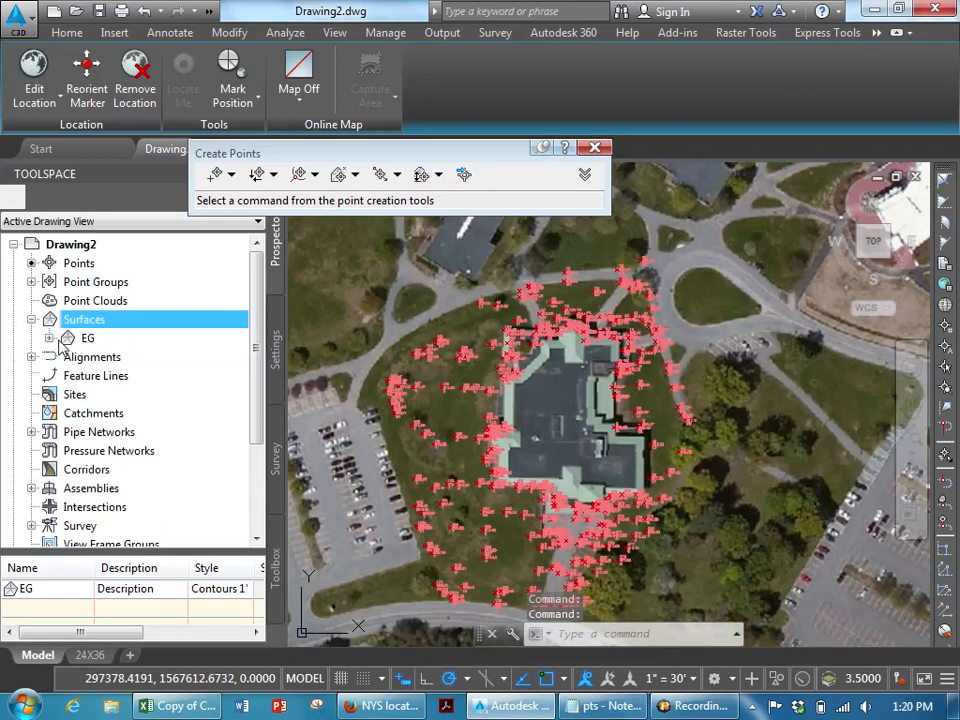
{"action": "left_click", "coordinate": [49, 339]}
{"action": "left_click", "coordinate": [67, 395]}
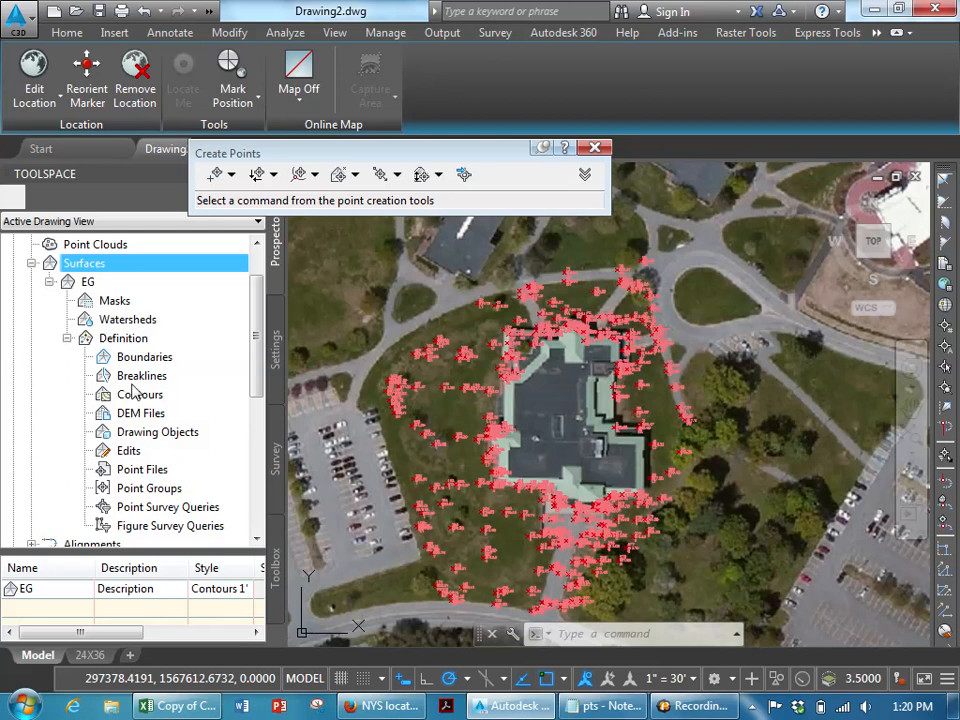
{"action": "right_click", "coordinate": [145, 488]}
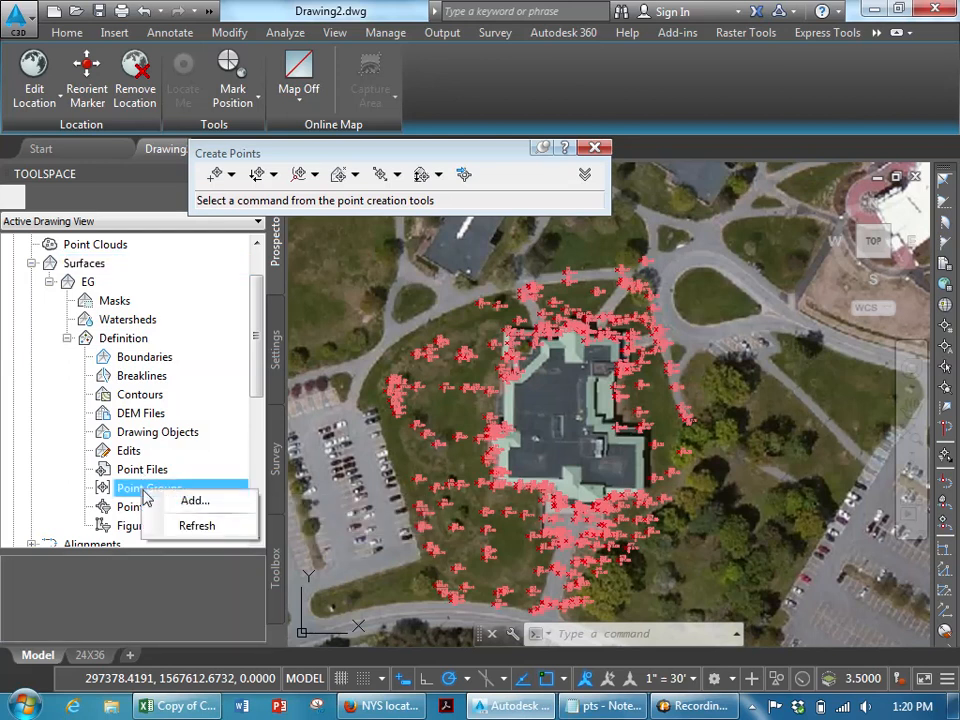
{"action": "left_click", "coordinate": [193, 502]}
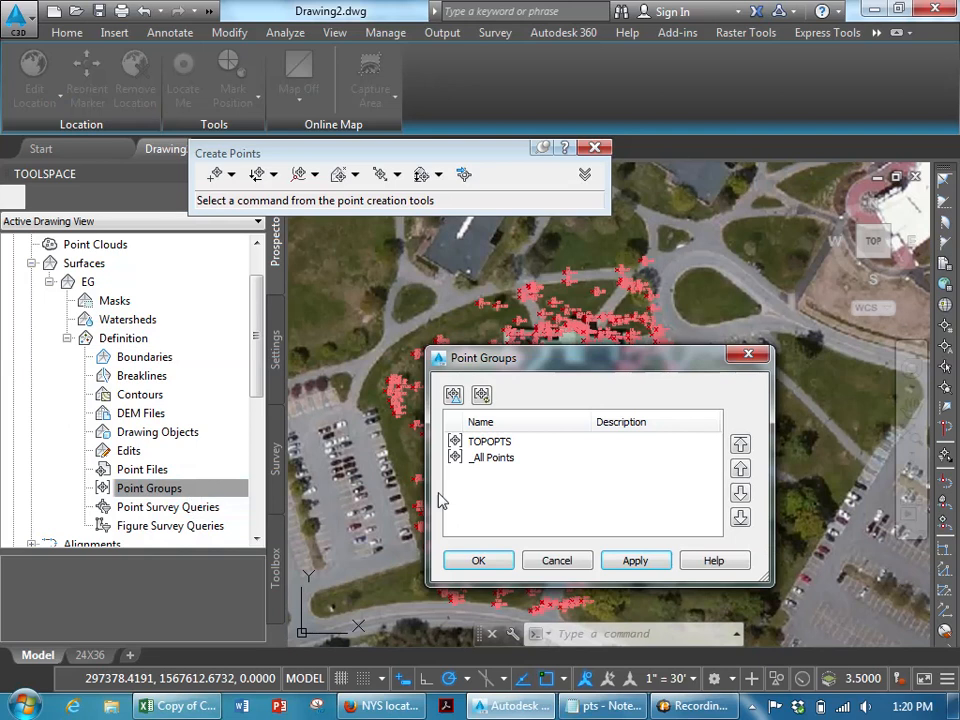
{"action": "left_click", "coordinate": [490, 443]}
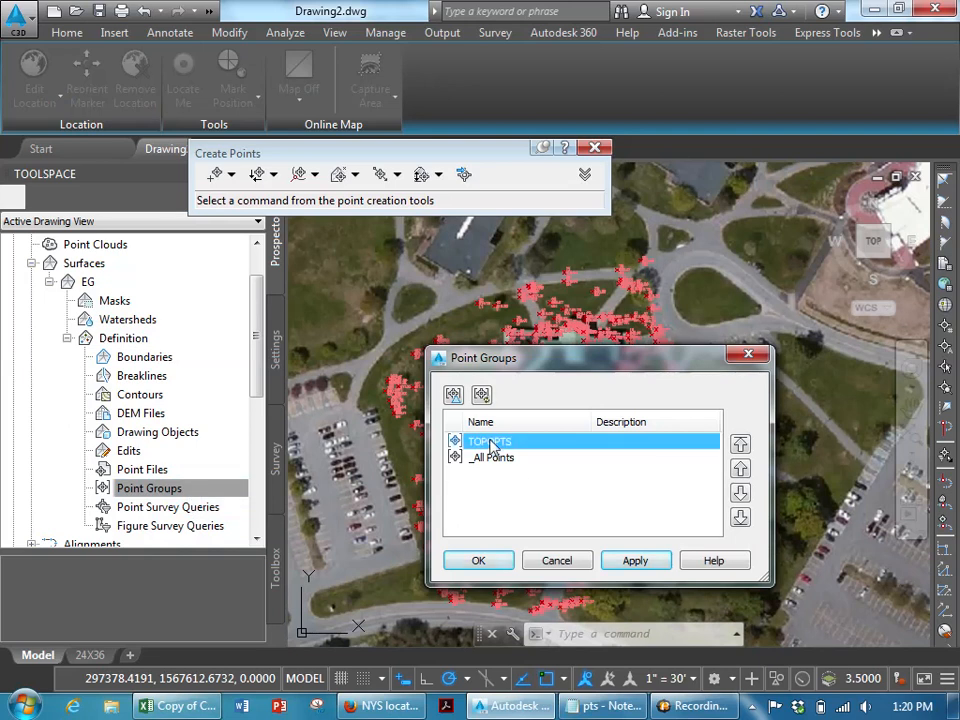
{"action": "left_click", "coordinate": [484, 564]}
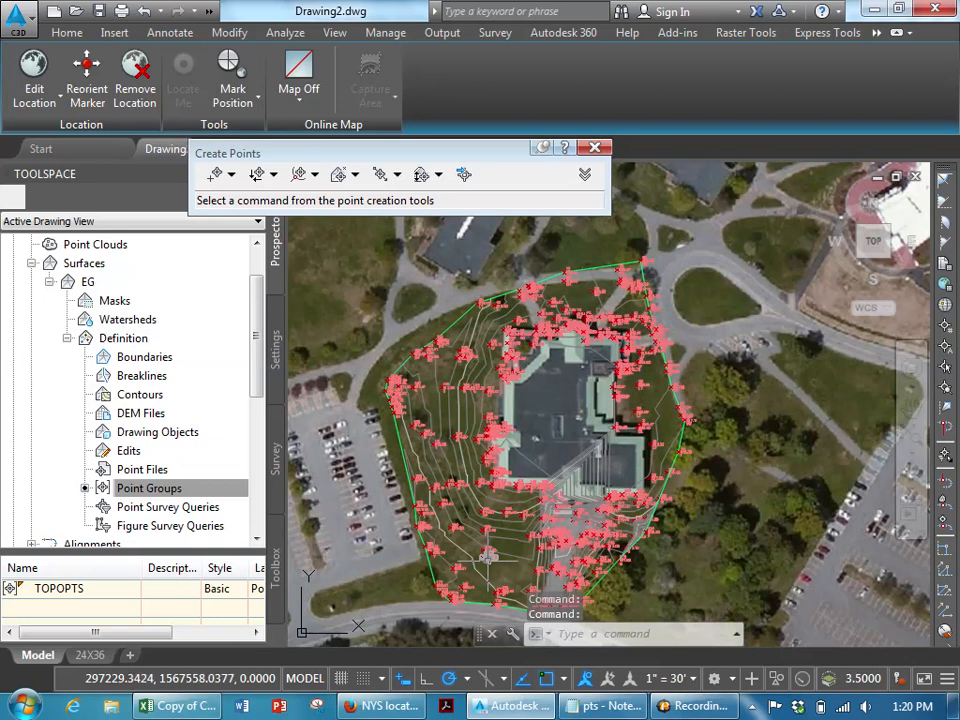
- Zoom into the site to inspect the surface contours and point labels near the building
{"action": "scroll", "coordinate": [450, 407], "scroll_direction": "up", "scroll_amount": 5}
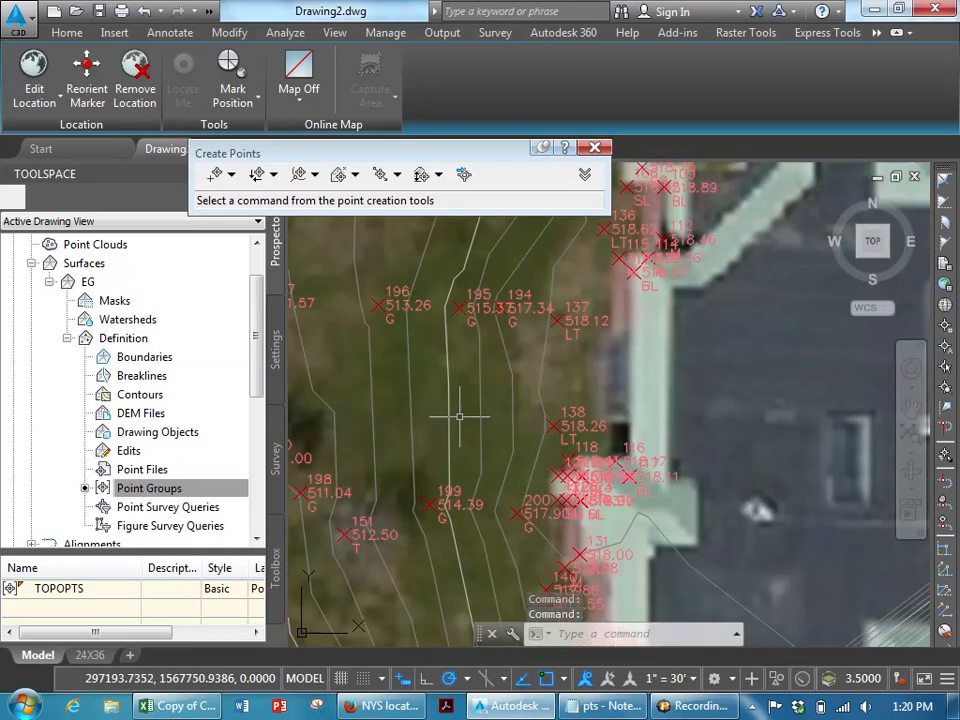
{"action": "middle_click_drag", "start_coordinate": [450, 407], "coordinate": [566, 391]}
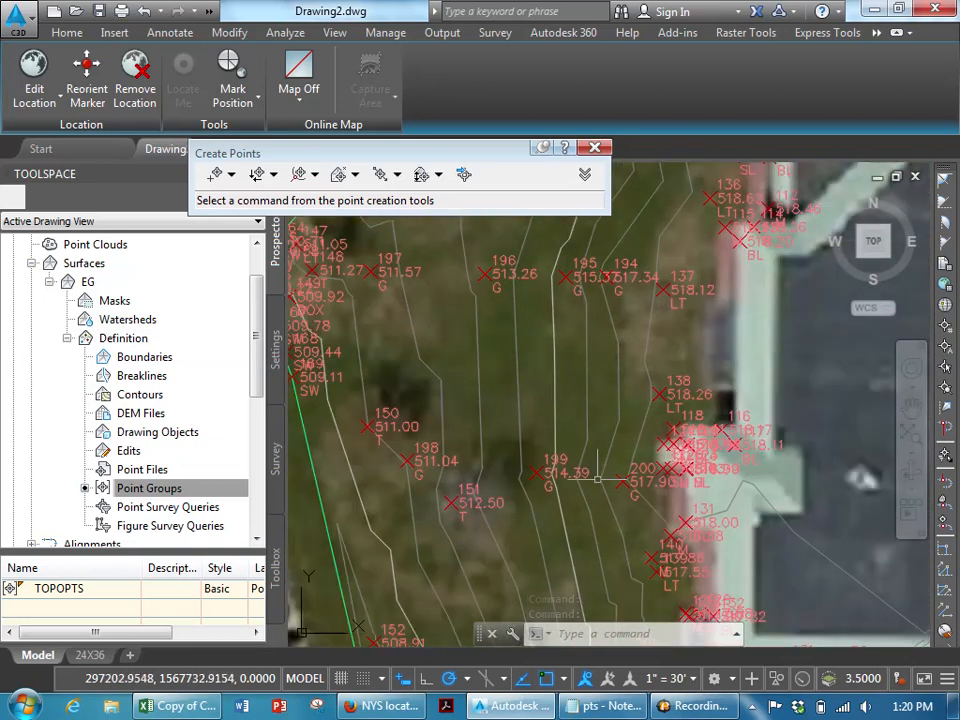
{"action": "middle_click_drag", "start_coordinate": [608, 489], "coordinate": [525, 310]}
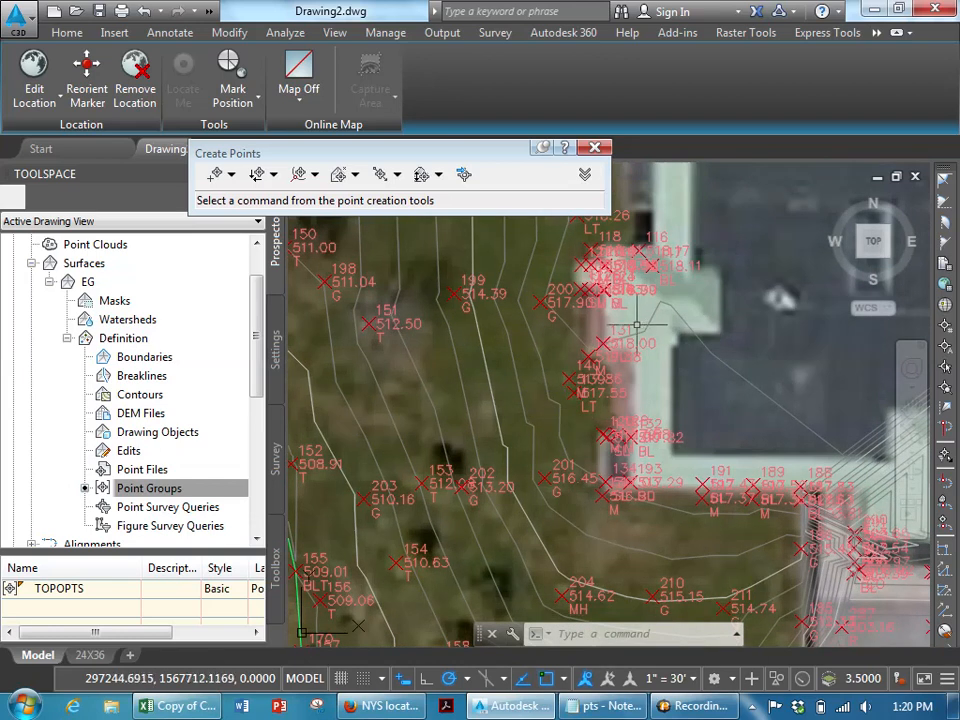
- Examine the EG contours and point labels around the entire building, and close the Create Points toolbar
{"action": "scroll", "coordinate": [440, 395], "scroll_direction": "down", "scroll_amount": 3}
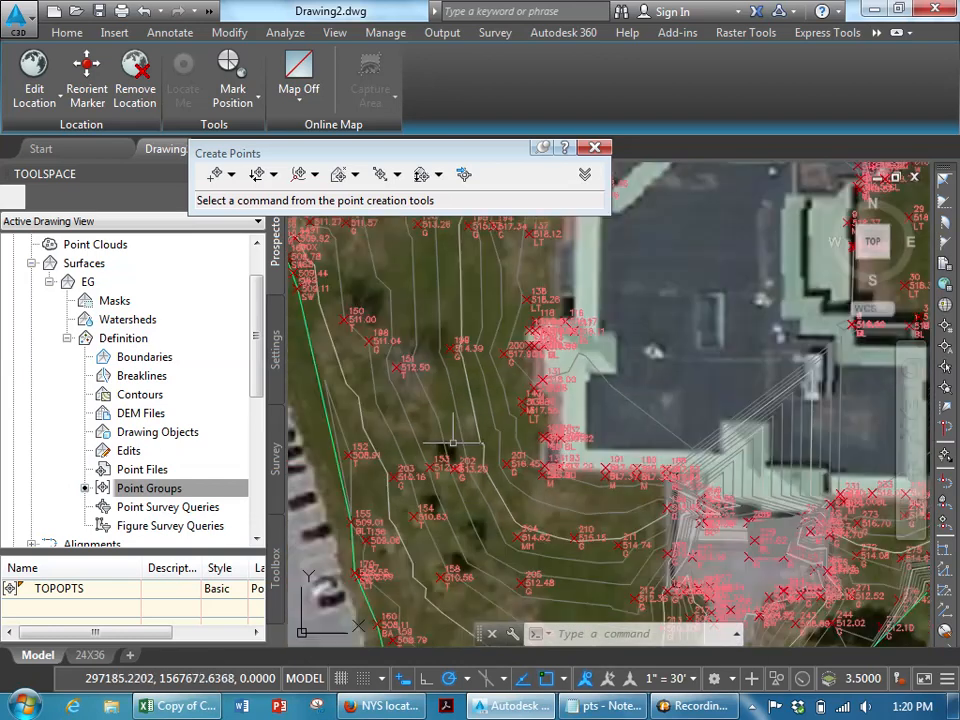
{"action": "scroll", "coordinate": [519, 404], "scroll_direction": "down", "scroll_amount": 3}
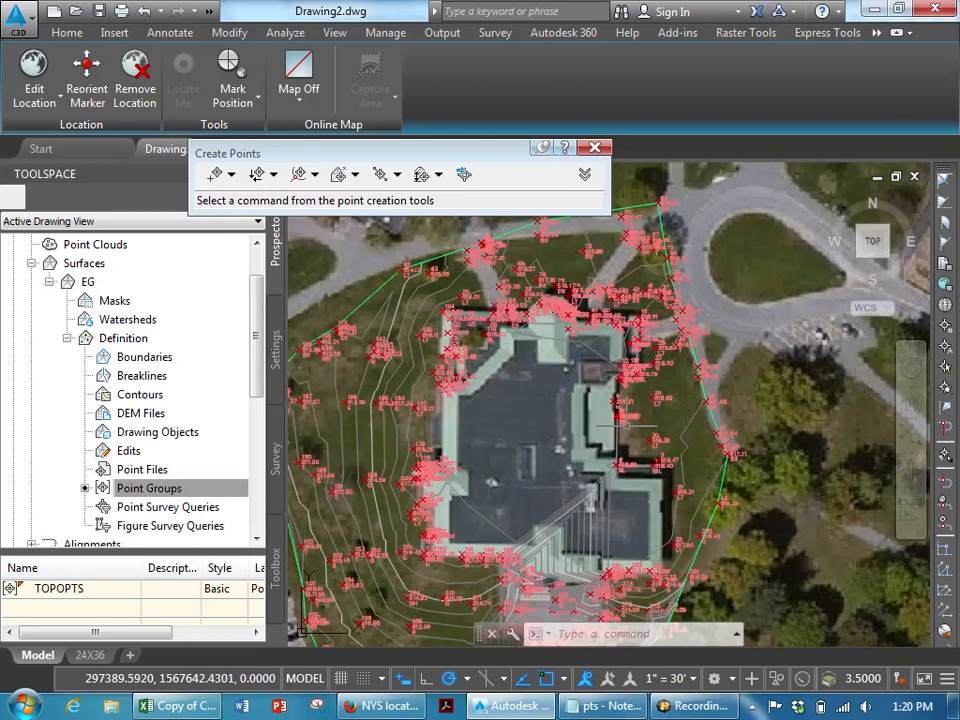
{"action": "mouse_move", "coordinate": [486, 446]}
{"action": "middle_mouse_down"}
{"action": "mouse_move", "coordinate": [636, 441]}
{"action": "mouse_move", "coordinate": [563, 347]}
{"action": "middle_mouse_up"}
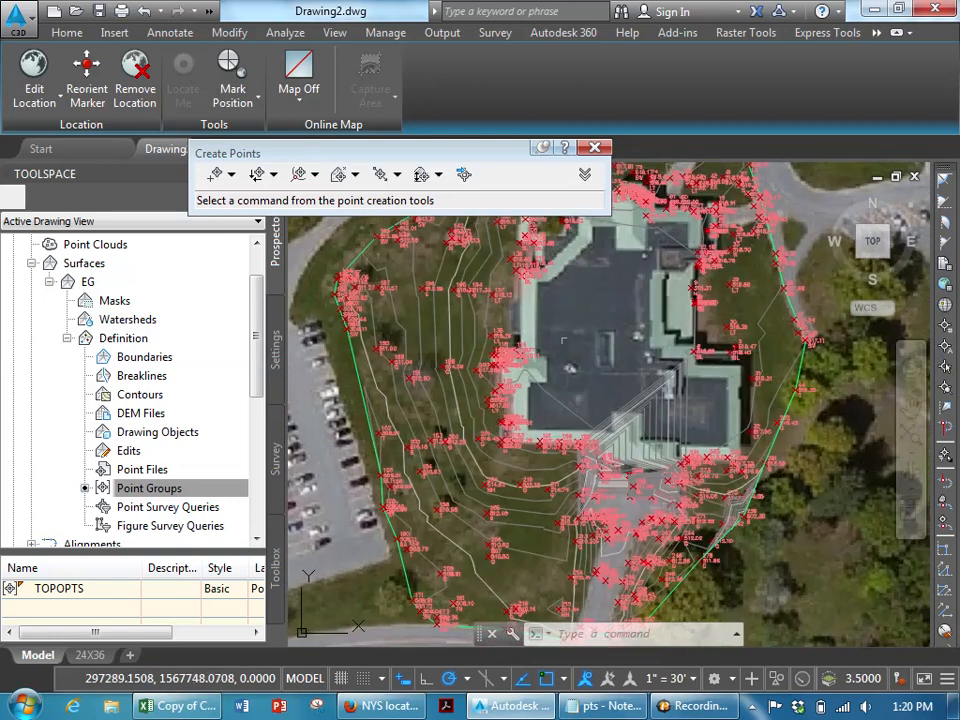
{"action": "mouse_move", "coordinate": [563, 347]}
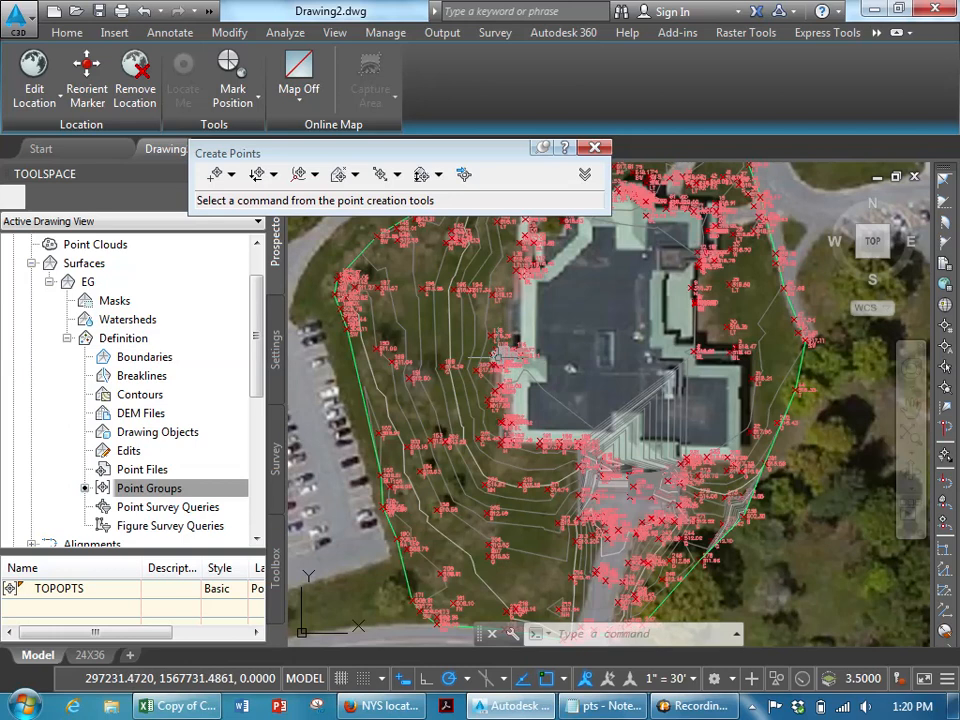
{"action": "scroll", "coordinate": [492, 349], "scroll_direction": "up", "scroll_amount": 3}
{"action": "scroll", "coordinate": [505, 355], "scroll_direction": "up", "scroll_amount": 2}
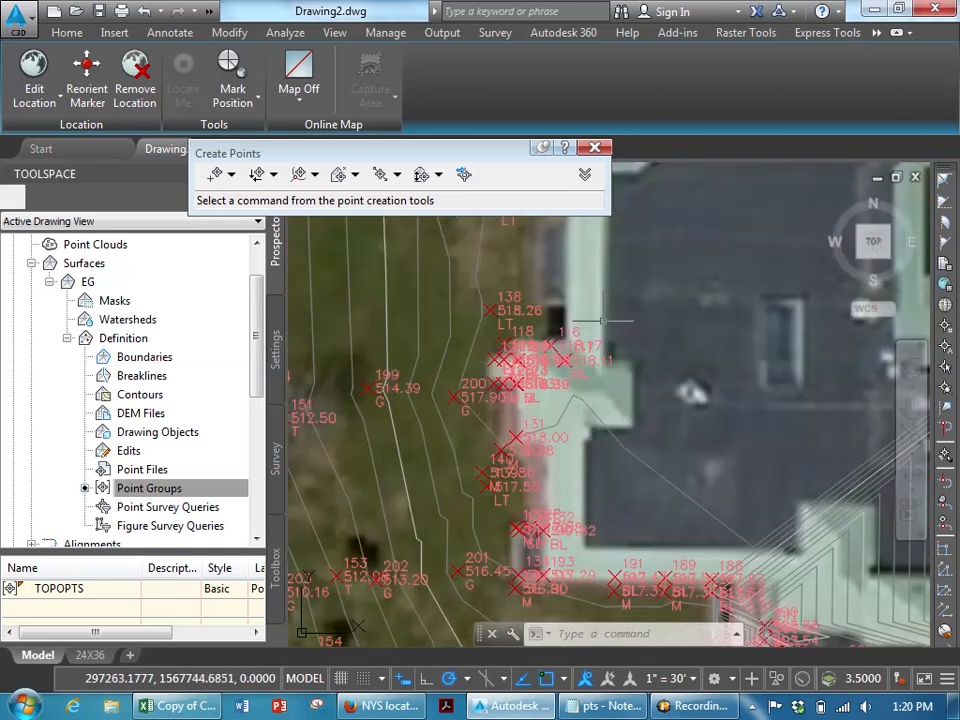
{"action": "scroll", "coordinate": [467, 343], "scroll_direction": "down", "scroll_amount": 6}
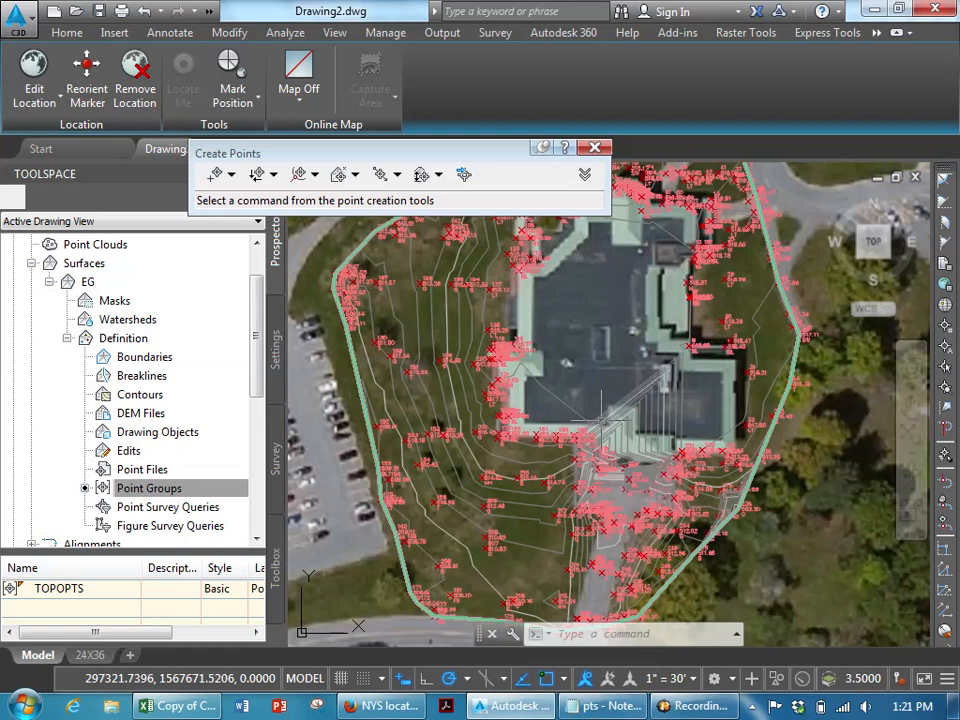
{"action": "scroll", "coordinate": [608, 350], "scroll_direction": "up", "scroll_amount": 5}
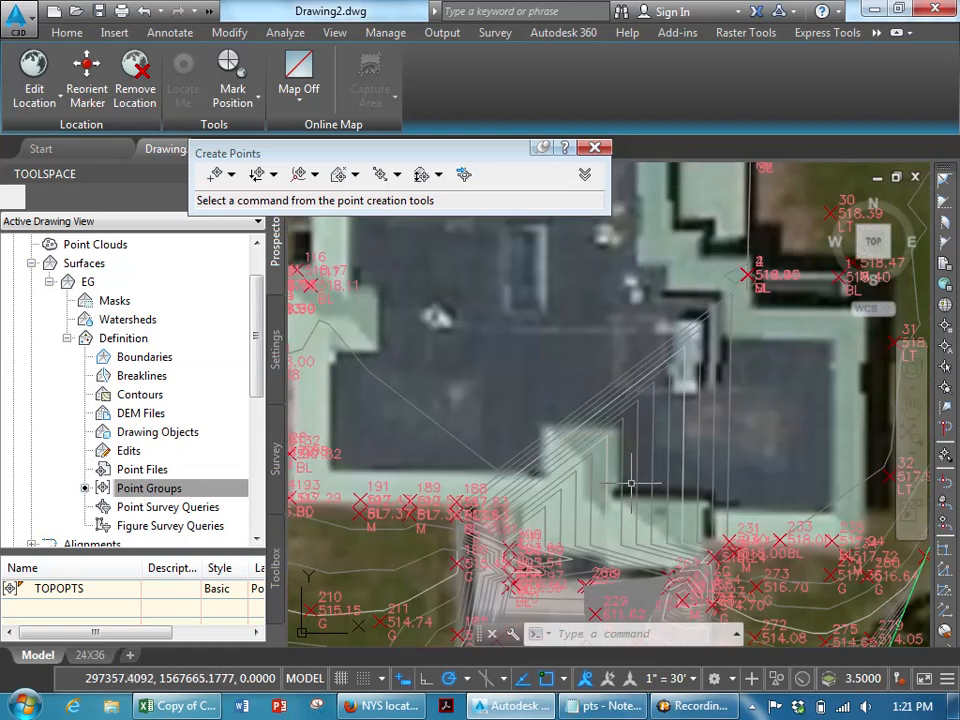
{"action": "mouse_move", "coordinate": [631, 484]}
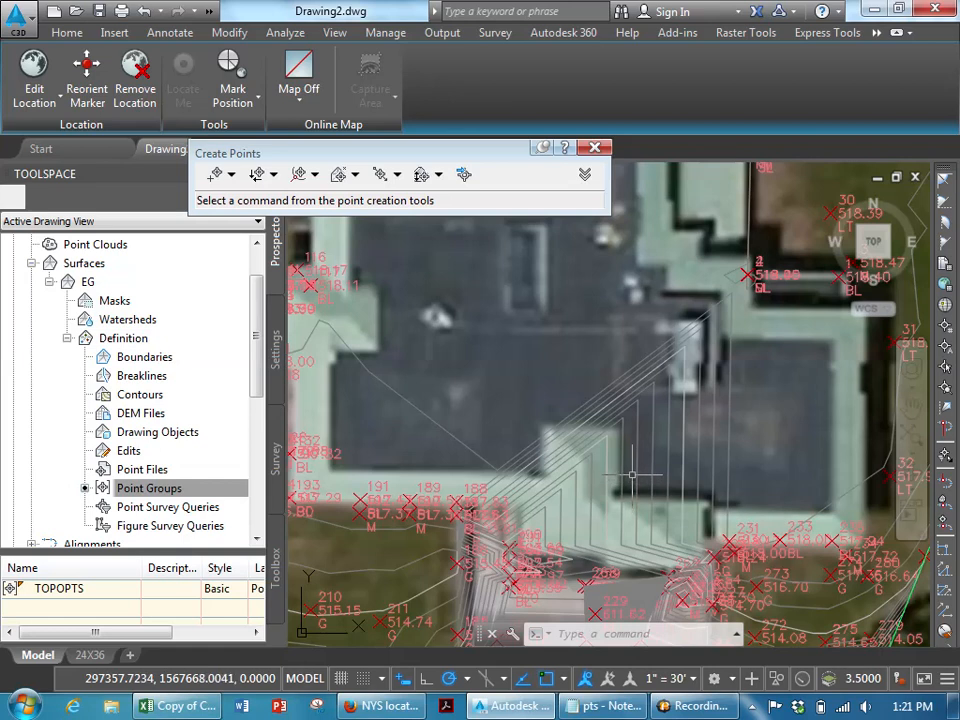
{"action": "scroll", "coordinate": [632, 483], "scroll_direction": "down", "scroll_amount": 2}
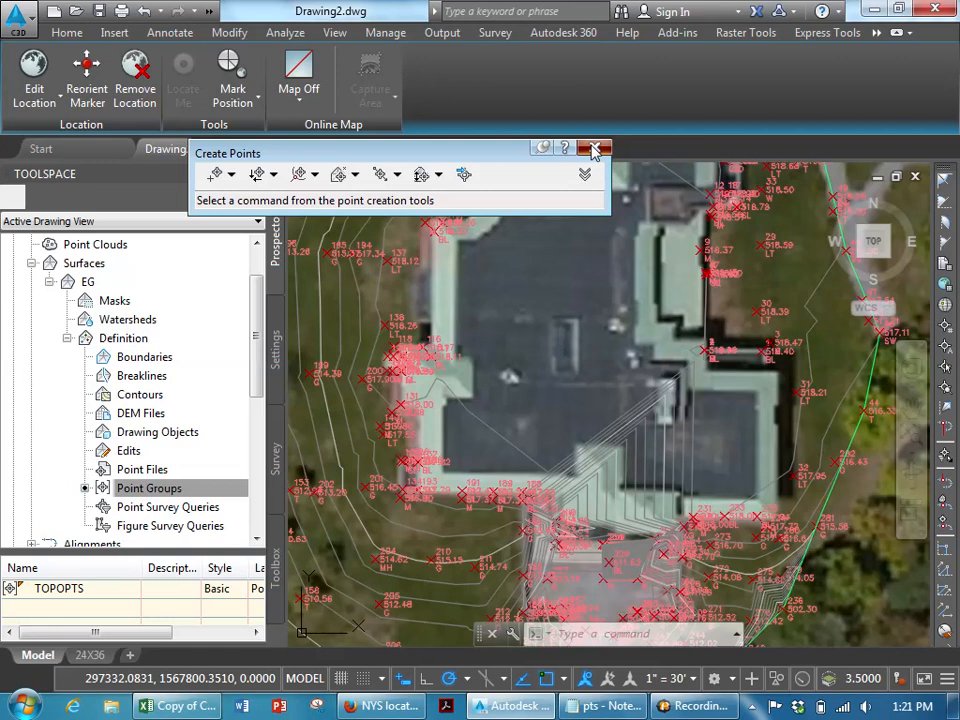
{"action": "left_click", "coordinate": [594, 150]}
{"action": "middle_click_drag", "start_coordinate": [547, 289], "coordinate": [543, 536]}
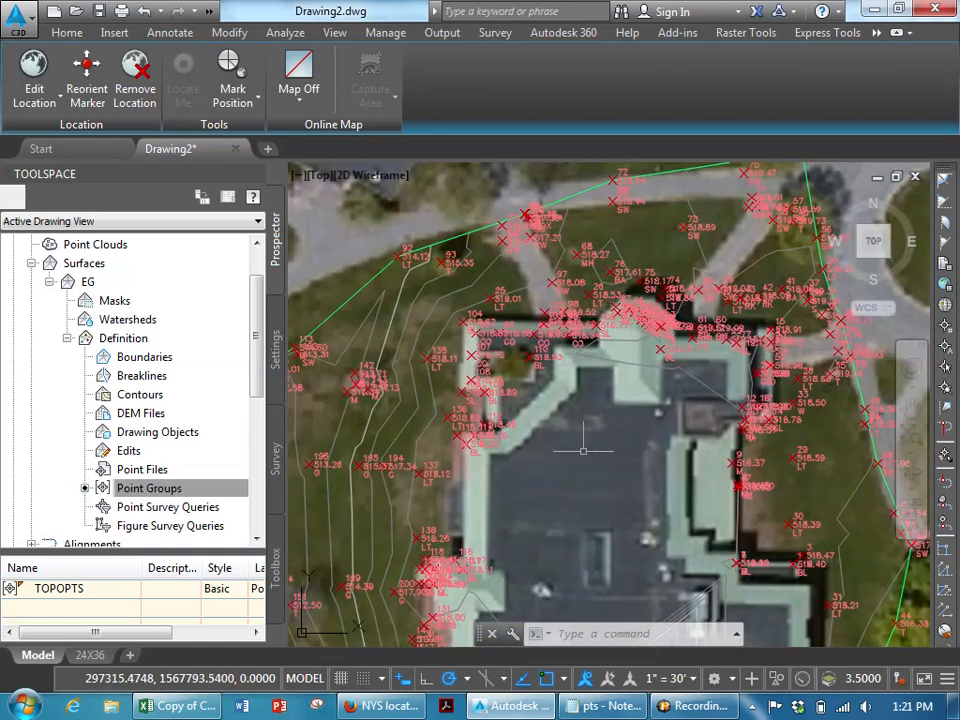
- Set the TOPOPTS point group's label style to <none> and apply it to check the drawing without labels
{"action": "left_click", "coordinate": [257, 258]}
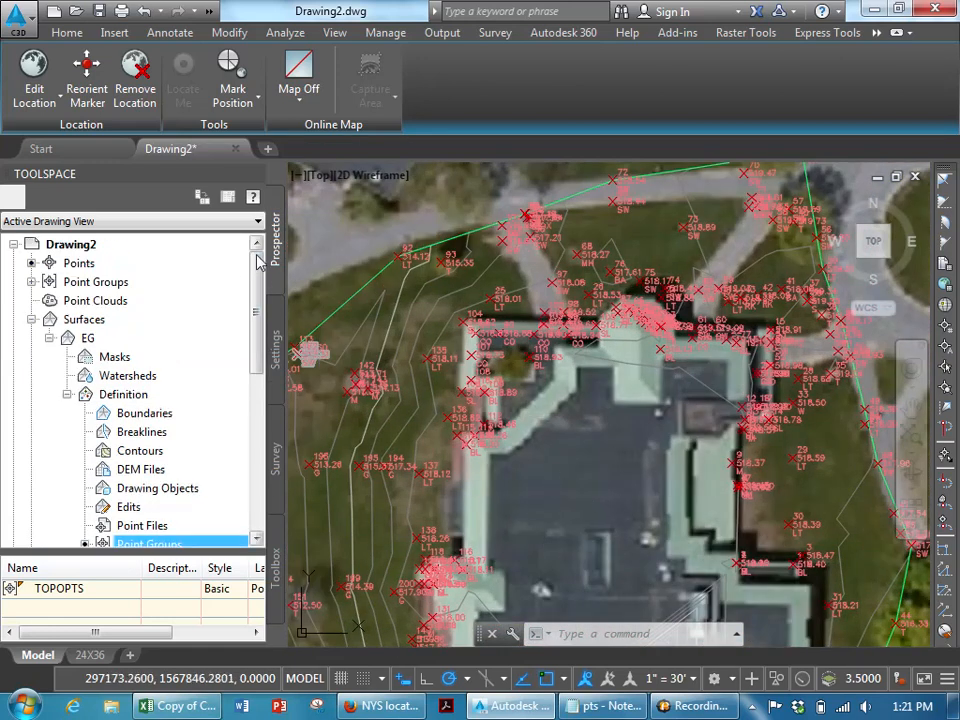
{"action": "left_click", "coordinate": [32, 282]}
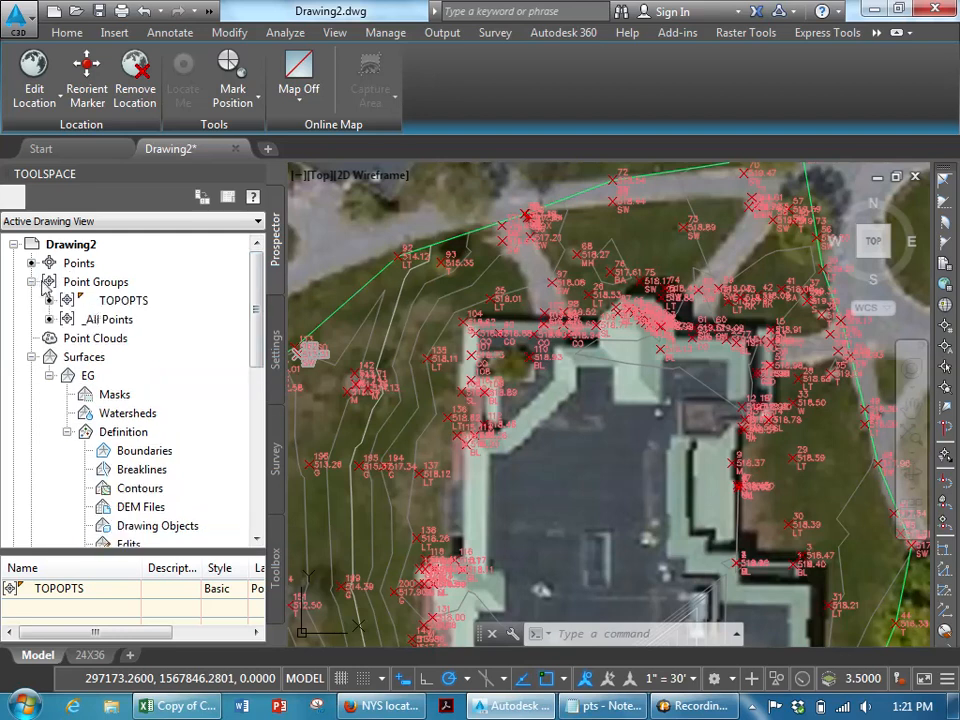
{"action": "right_click", "coordinate": [114, 305]}
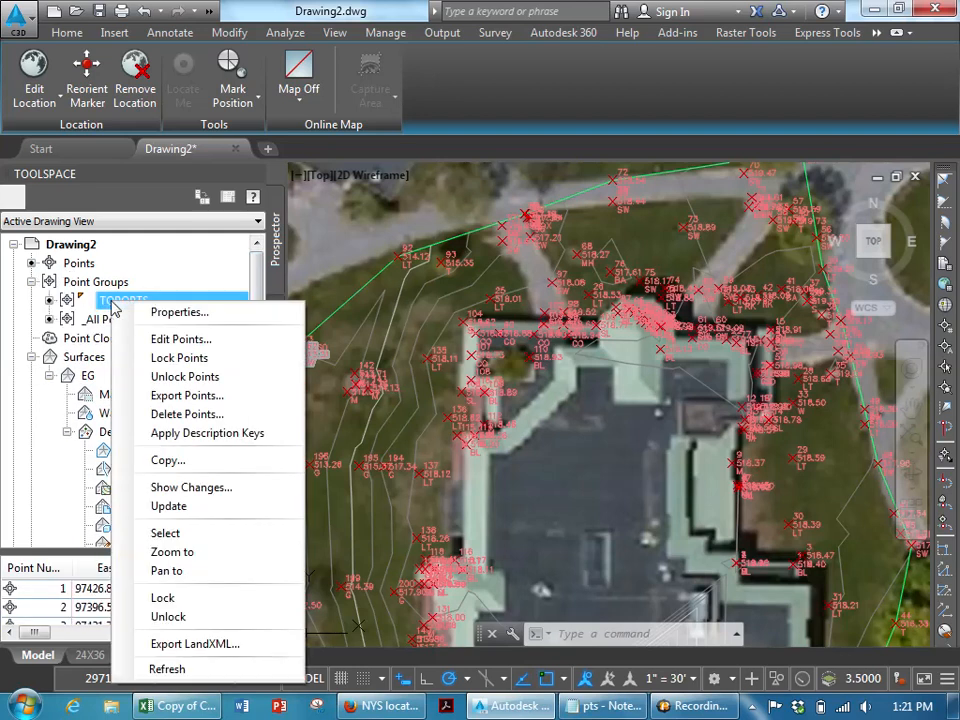
{"action": "left_click", "coordinate": [173, 313]}
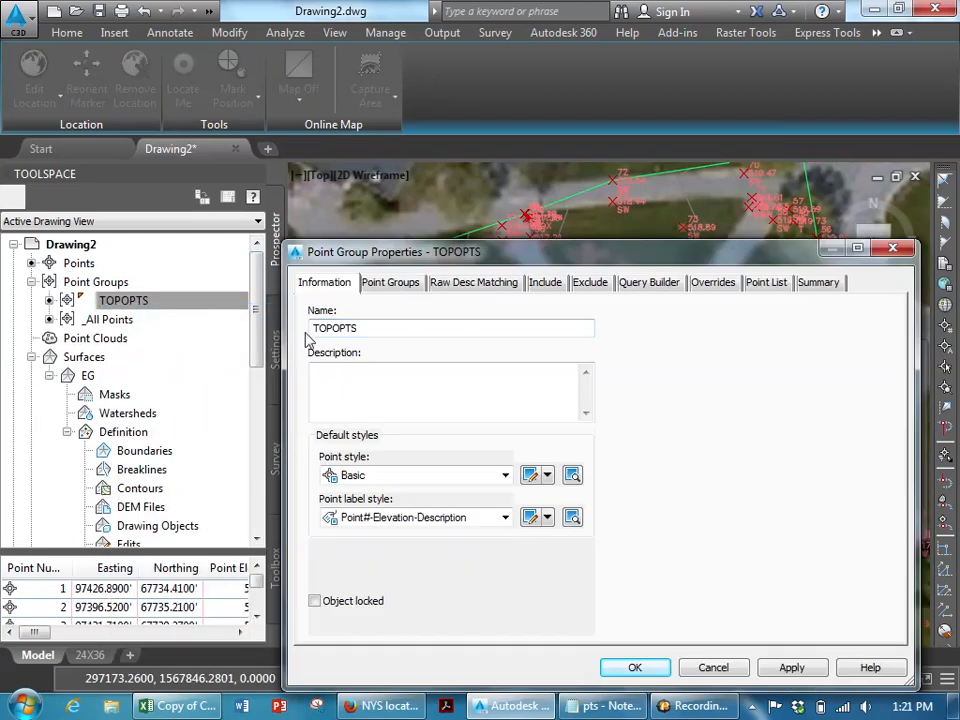
{"action": "left_click", "coordinate": [492, 526]}
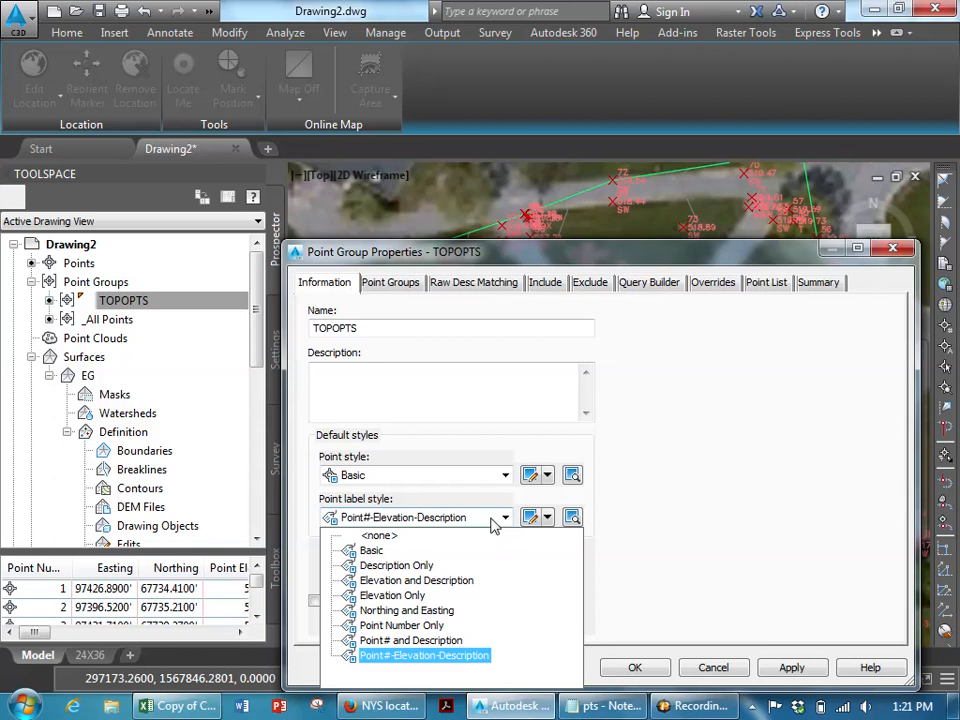
{"action": "left_click", "coordinate": [378, 535]}
{"action": "left_click", "coordinate": [779, 677]}
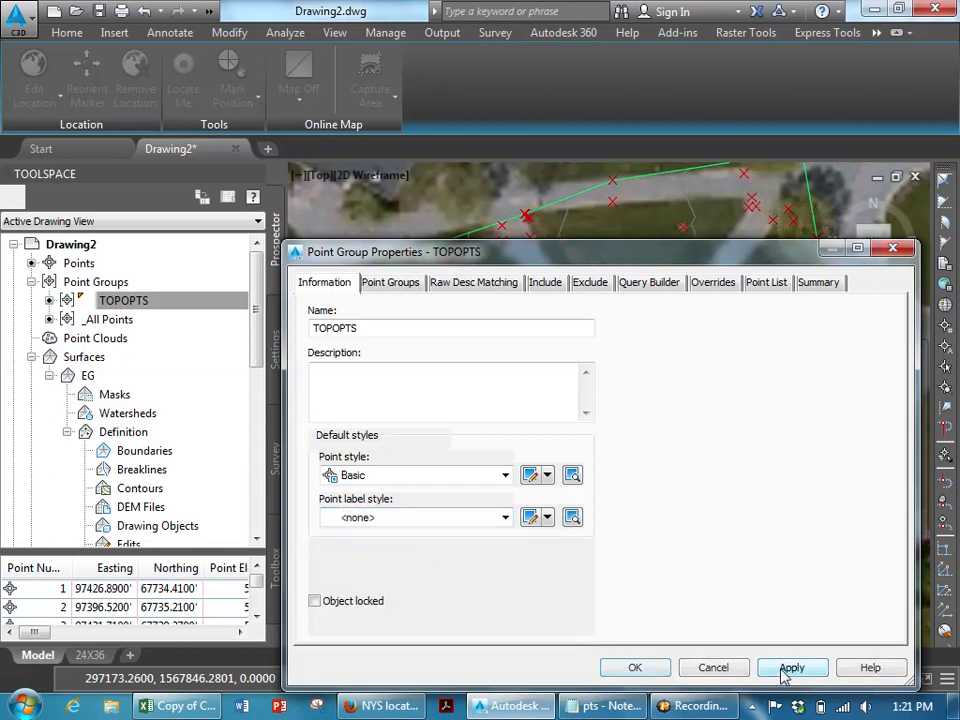
{"action": "left_click_drag", "start_coordinate": [600, 258], "coordinate": [783, 648]}
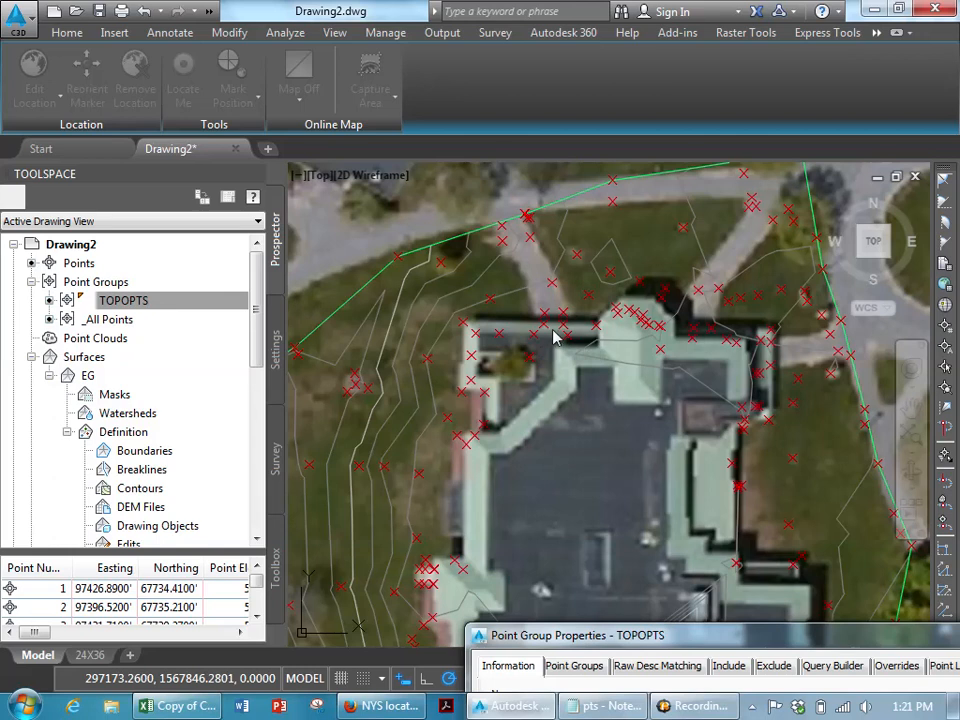
{"action": "left_click_drag", "start_coordinate": [643, 637], "coordinate": [400, 163]}
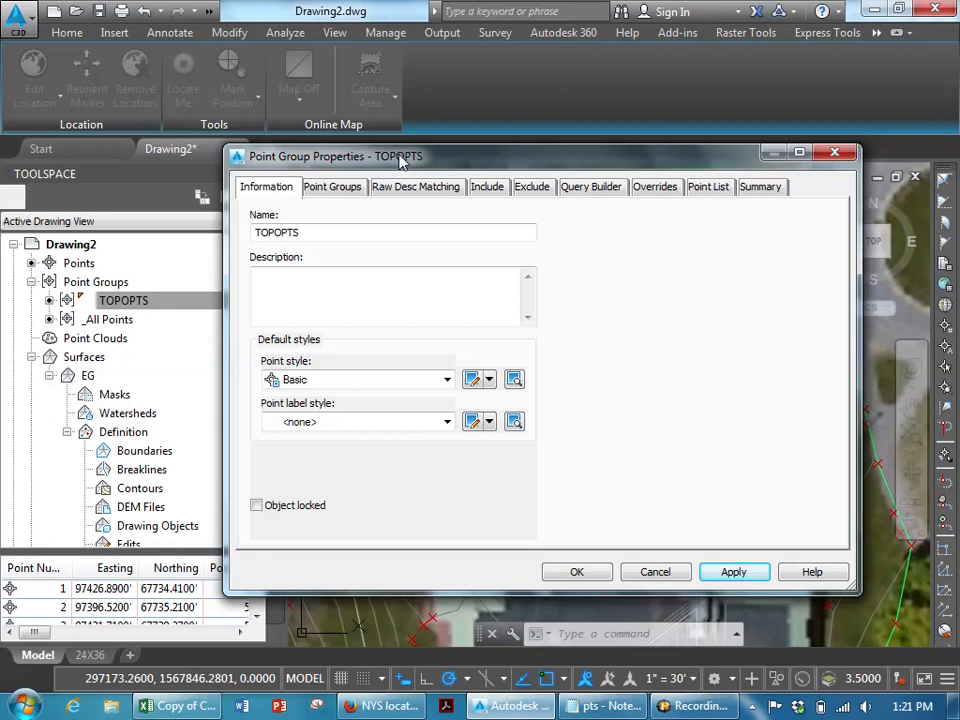
- Set the TOPOPTS point label style back to Point#-Elevation-Description and close the properties
{"action": "left_click", "coordinate": [436, 429]}
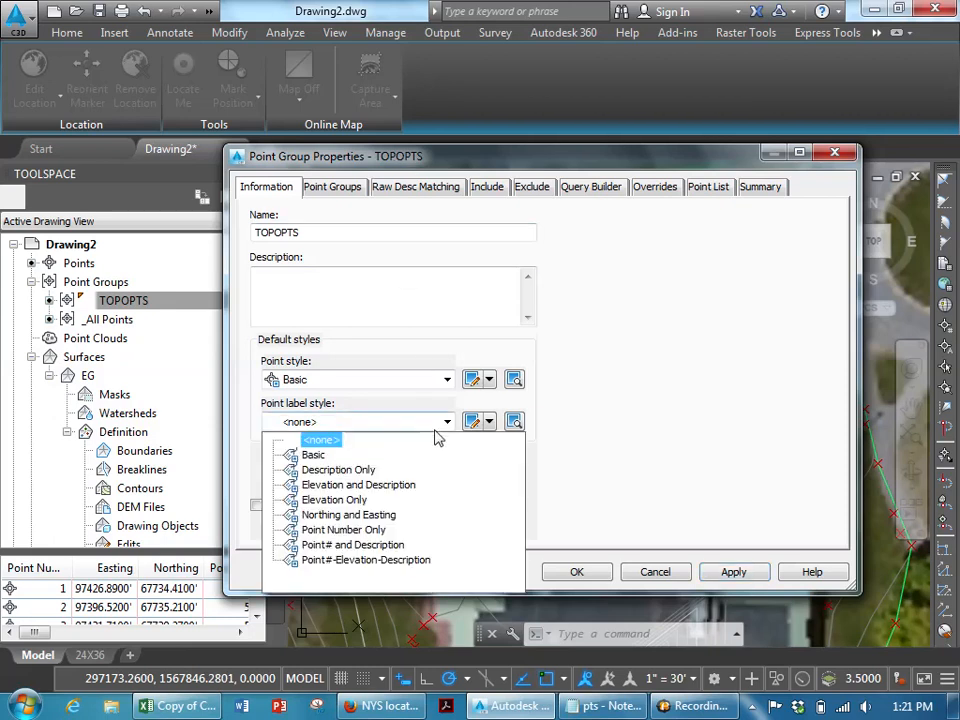
{"action": "left_click", "coordinate": [400, 561]}
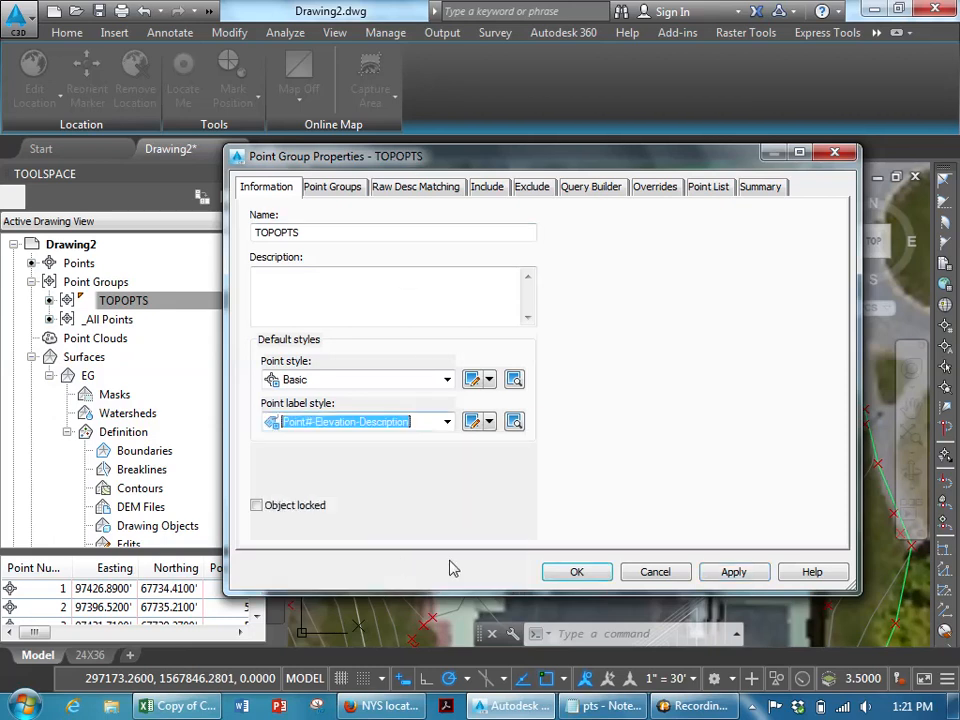
{"action": "left_click", "coordinate": [732, 572]}
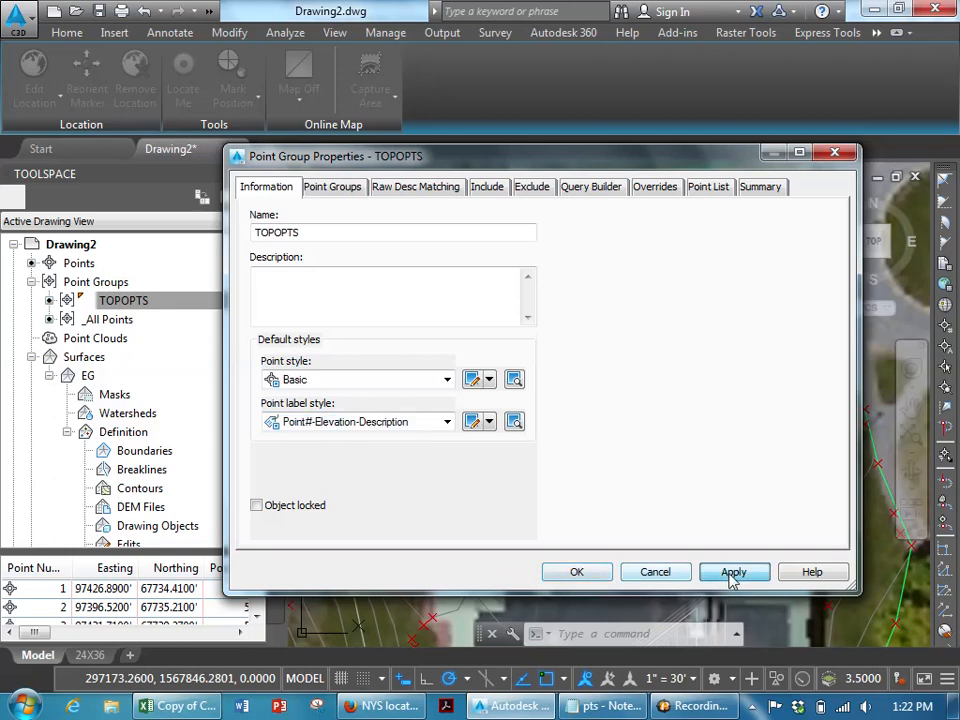
{"action": "left_click", "coordinate": [576, 572]}
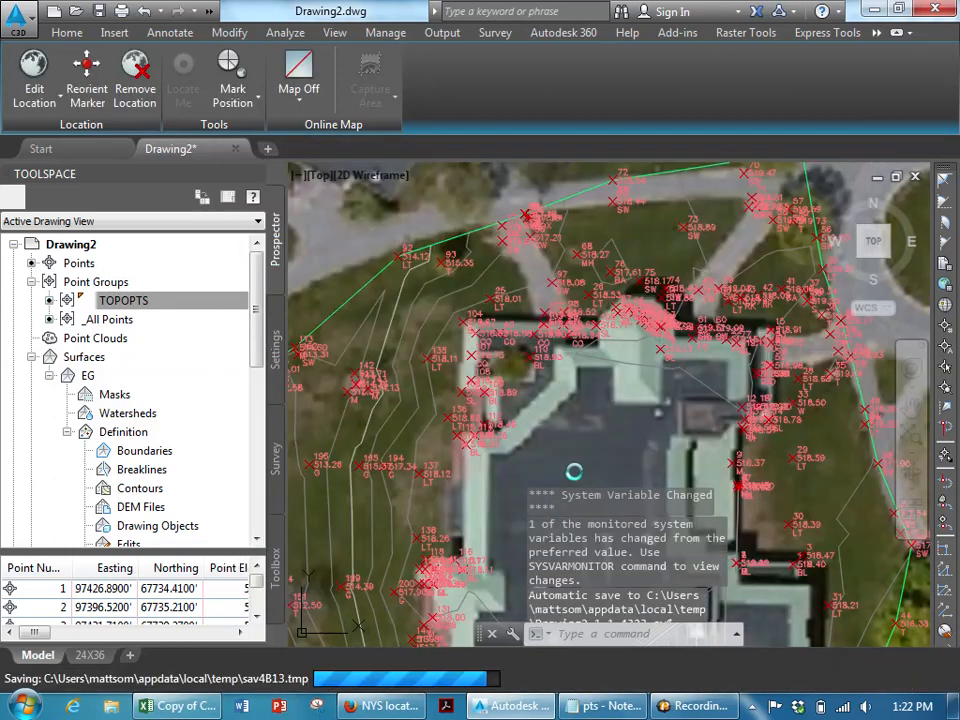
- Start a polyline tracing the building's west wall, snapping to the corner survey points near points 114 to 116
{"action": "type", "text": "PL"}
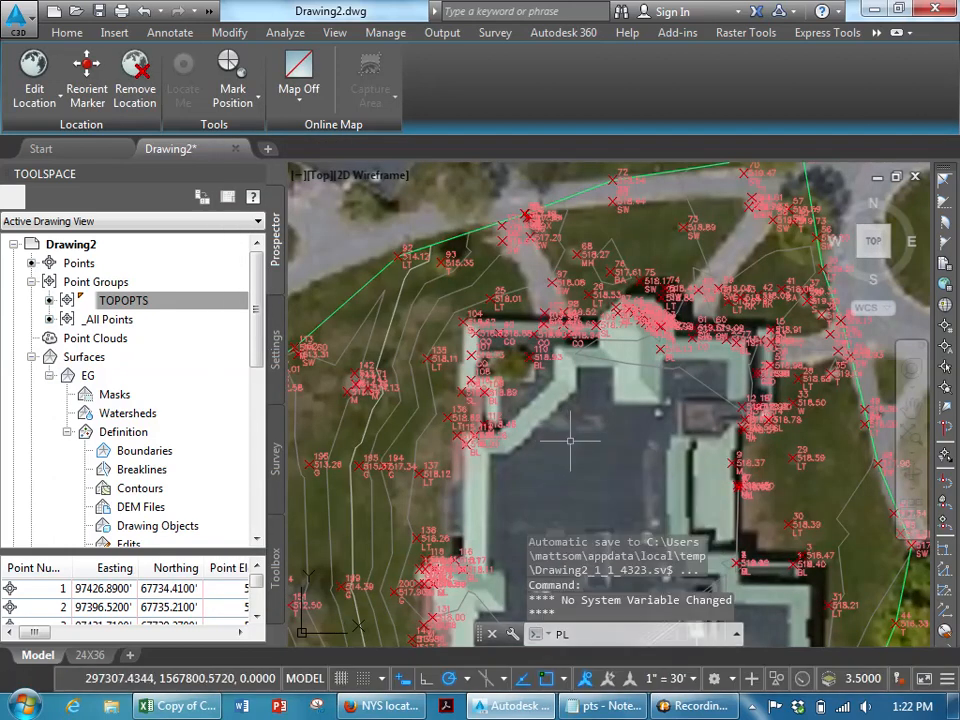
{"action": "key", "text": "Return"}
{"action": "scroll", "coordinate": [543, 493], "scroll_direction": "up", "scroll_amount": 6}
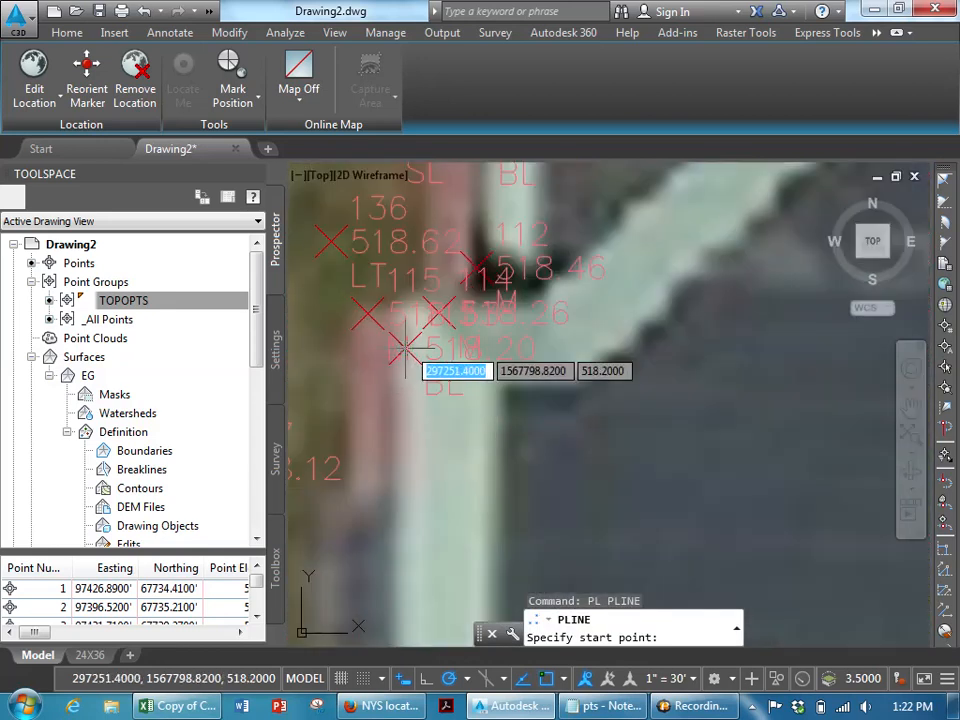
{"action": "left_click", "coordinate": [405, 348]}
{"action": "scroll", "coordinate": [413, 472], "scroll_direction": "down", "scroll_amount": 2}
{"action": "middle_click_drag", "start_coordinate": [414, 474], "coordinate": [416, 289]}
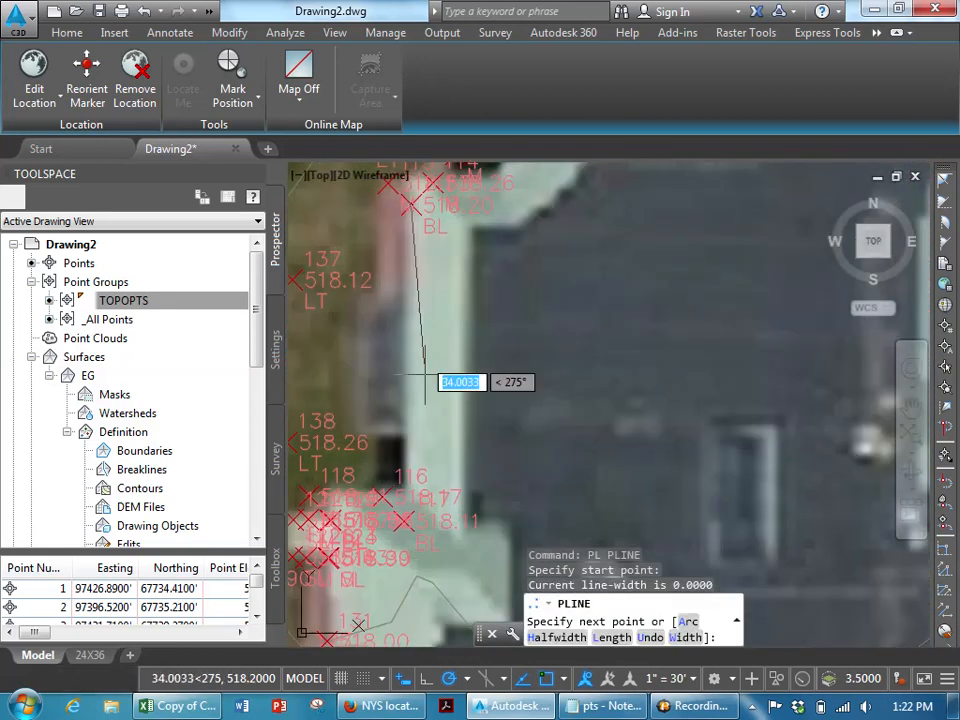
{"action": "scroll", "coordinate": [418, 479], "scroll_direction": "up", "scroll_amount": 4}
{"action": "mouse_move", "coordinate": [420, 497]}
{"action": "middle_mouse_down"}
{"action": "mouse_move", "coordinate": [540, 270]}
{"action": "mouse_move", "coordinate": [525, 290]}
{"action": "middle_mouse_up"}
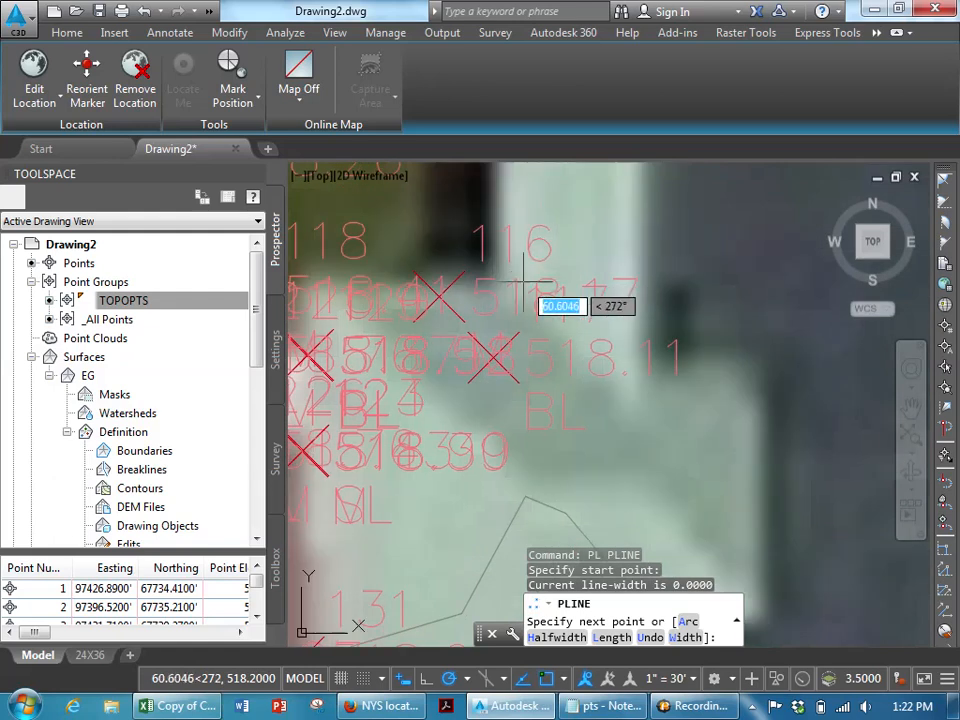
{"action": "left_click", "coordinate": [493, 355]}
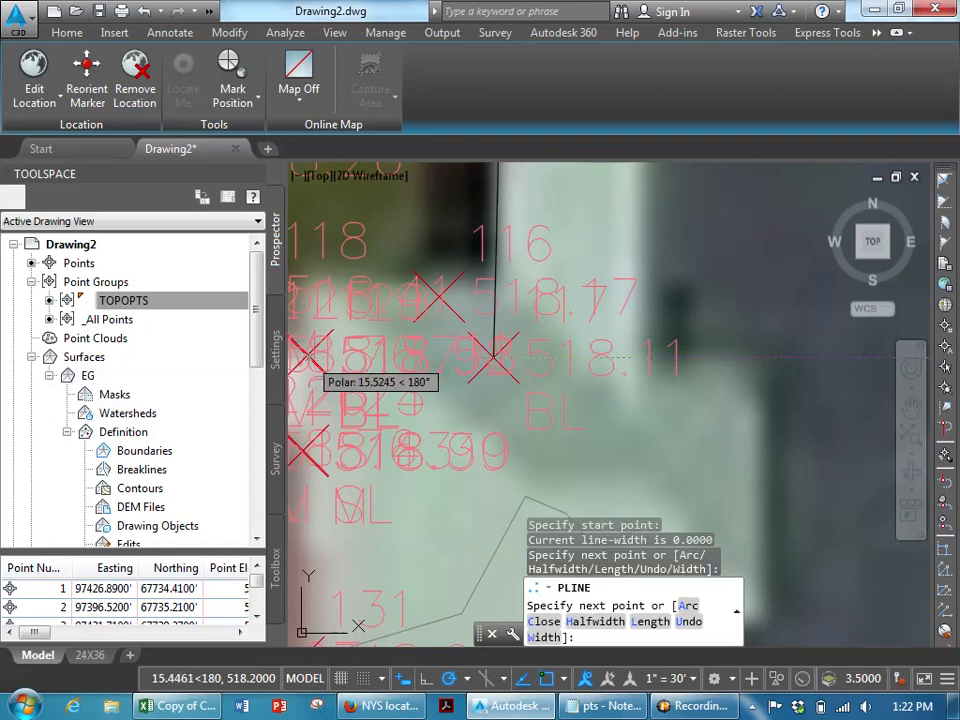
{"action": "left_click", "coordinate": [308, 357]}
- Continue the polyline down the wall to the point 131 corner, undoing the mis-picked vertices
{"action": "scroll", "coordinate": [320, 490], "scroll_direction": "down", "scroll_amount": 3}
{"action": "middle_click_drag", "start_coordinate": [320, 490], "coordinate": [356, 295]}
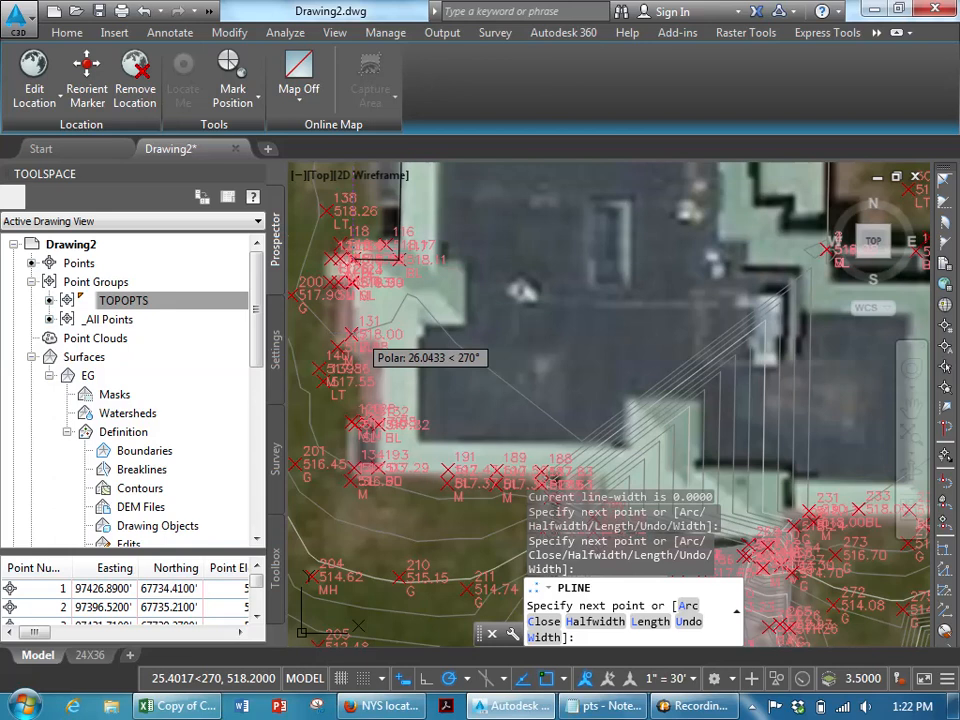
{"action": "left_click", "coordinate": [353, 334]}
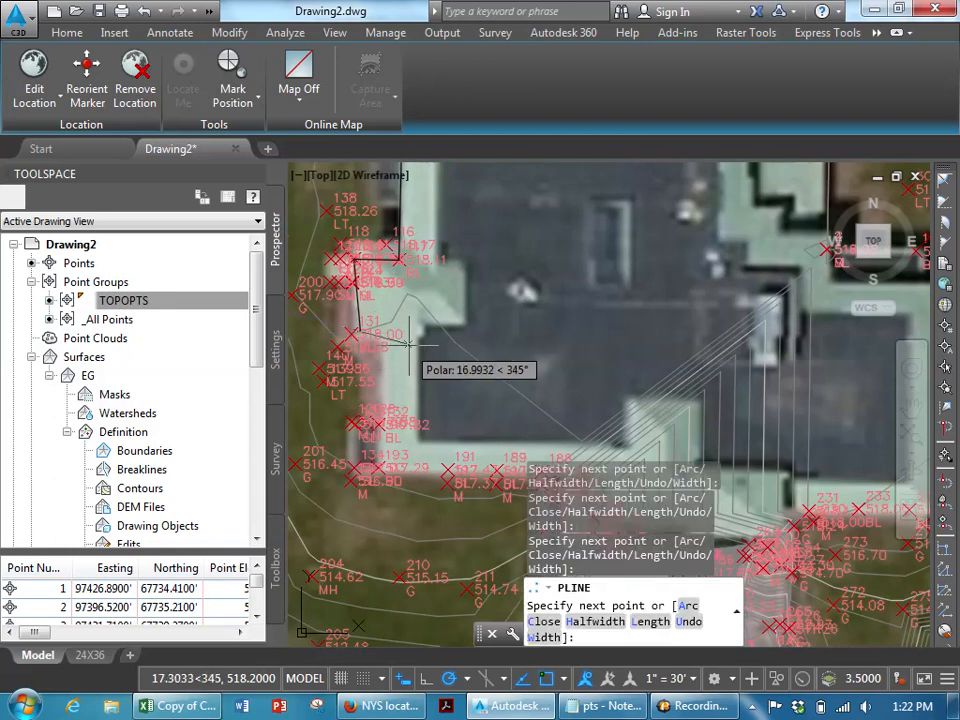
{"action": "type", "text": "u"}
{"action": "key", "text": "Return"}
{"action": "scroll", "coordinate": [366, 341], "scroll_direction": "up", "scroll_amount": 2}
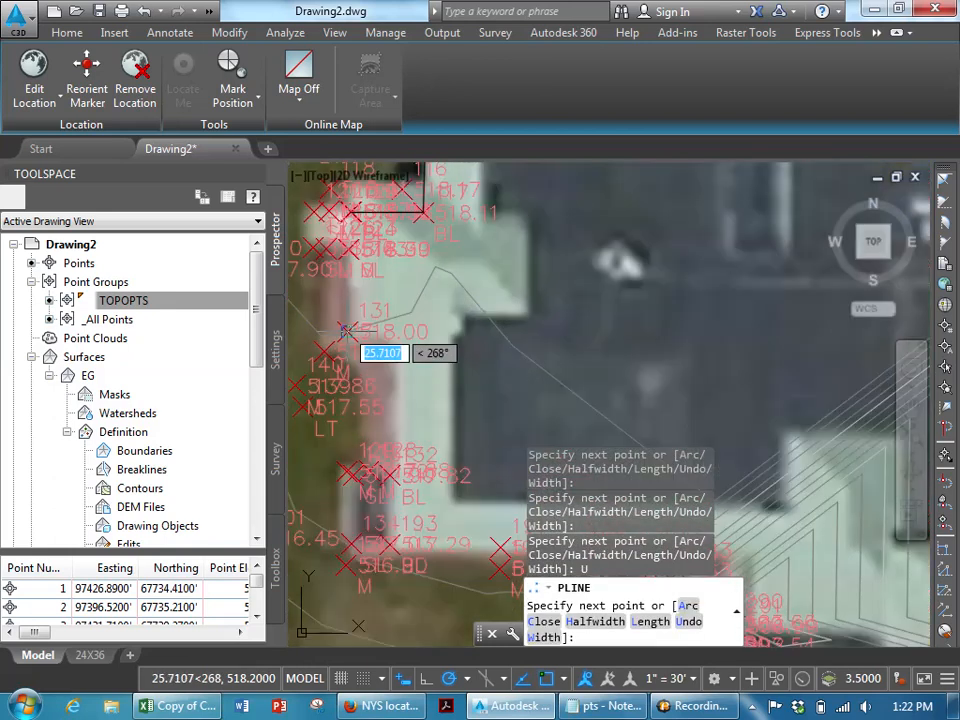
{"action": "left_click", "coordinate": [347, 331]}
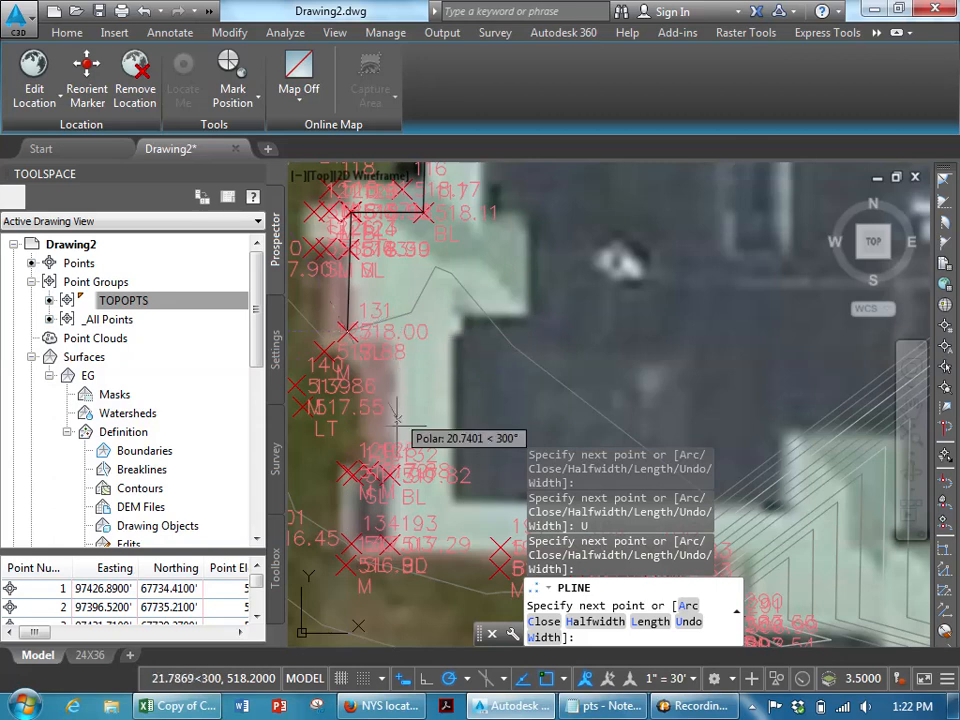
{"action": "left_click", "coordinate": [397, 331]}
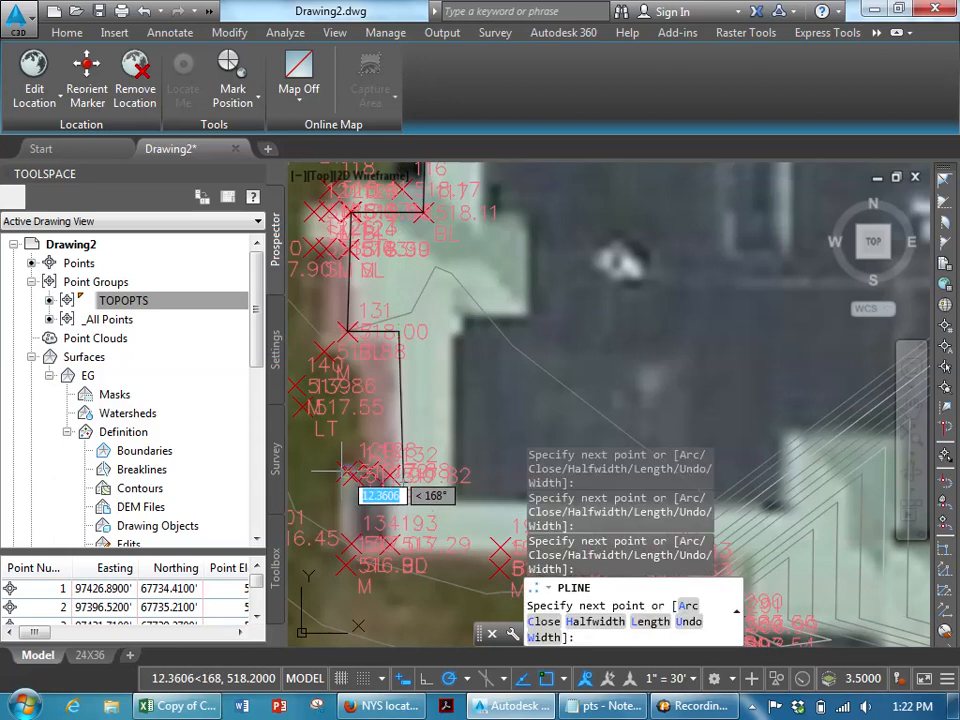
{"action": "type", "text": "U"}
{"action": "key", "text": "Return"}
- Undo the last two mis-picked polyline vertices and end the polyline at the point 131 corner
{"action": "scroll", "coordinate": [372, 475], "scroll_direction": "up", "scroll_amount": 5}
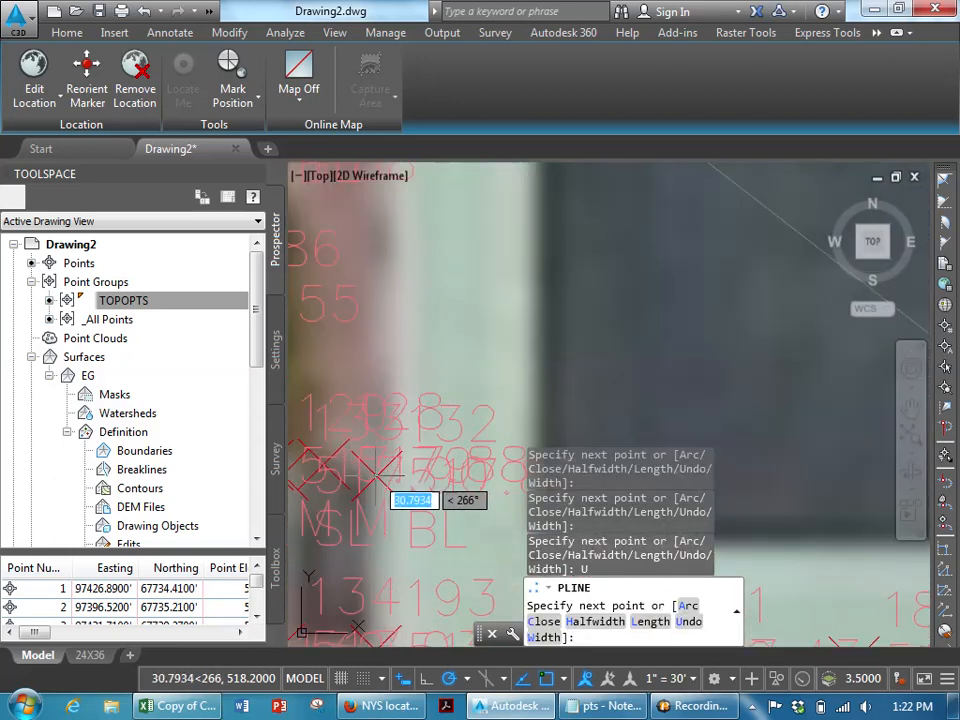
{"action": "left_click", "coordinate": [378, 477]}
{"action": "scroll", "coordinate": [370, 477], "scroll_direction": "down", "scroll_amount": 4}
{"action": "middle_click_drag", "start_coordinate": [362, 476], "coordinate": [531, 433]}
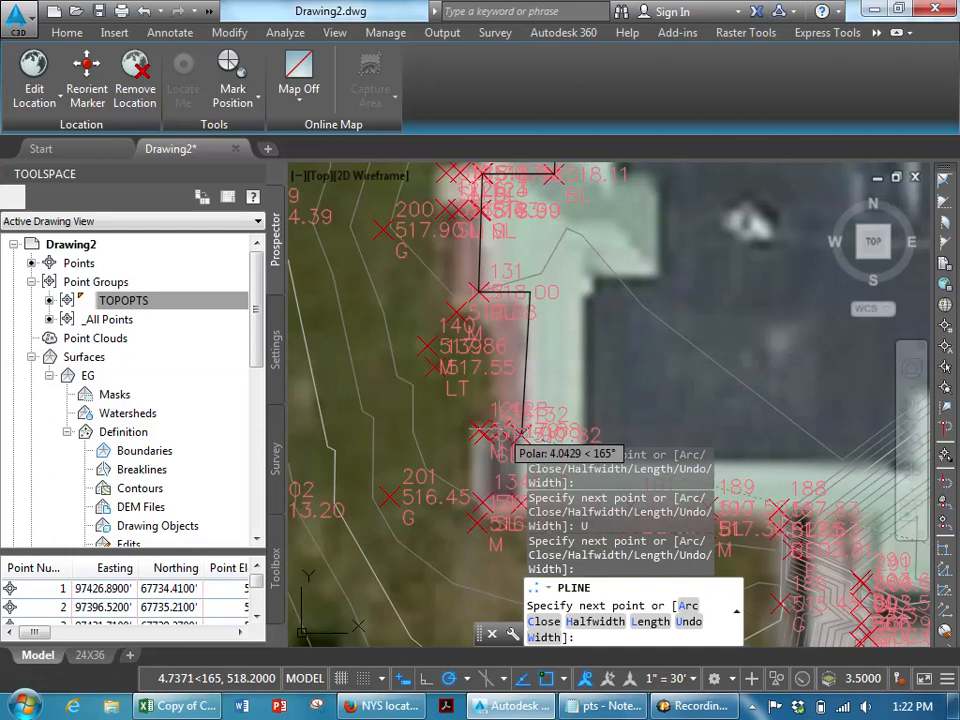
{"action": "scroll", "coordinate": [500, 428], "scroll_direction": "up", "scroll_amount": 2}
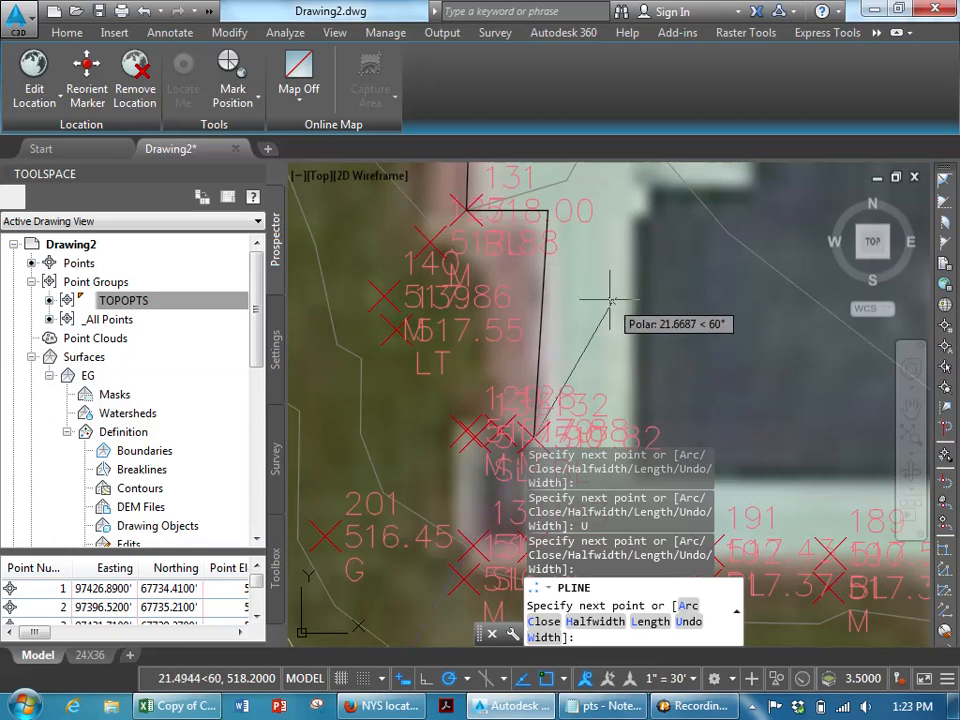
{"action": "type", "text": "u"}
{"action": "key", "text": "Return"}
{"action": "type", "text": "u"}
{"action": "key", "text": "Return"}
{"action": "mouse_move", "coordinate": [521, 243]}
{"action": "middle_mouse_down"}
{"action": "mouse_move", "coordinate": [518, 299]}
{"action": "mouse_move", "coordinate": [426, 381]}
{"action": "middle_mouse_up"}
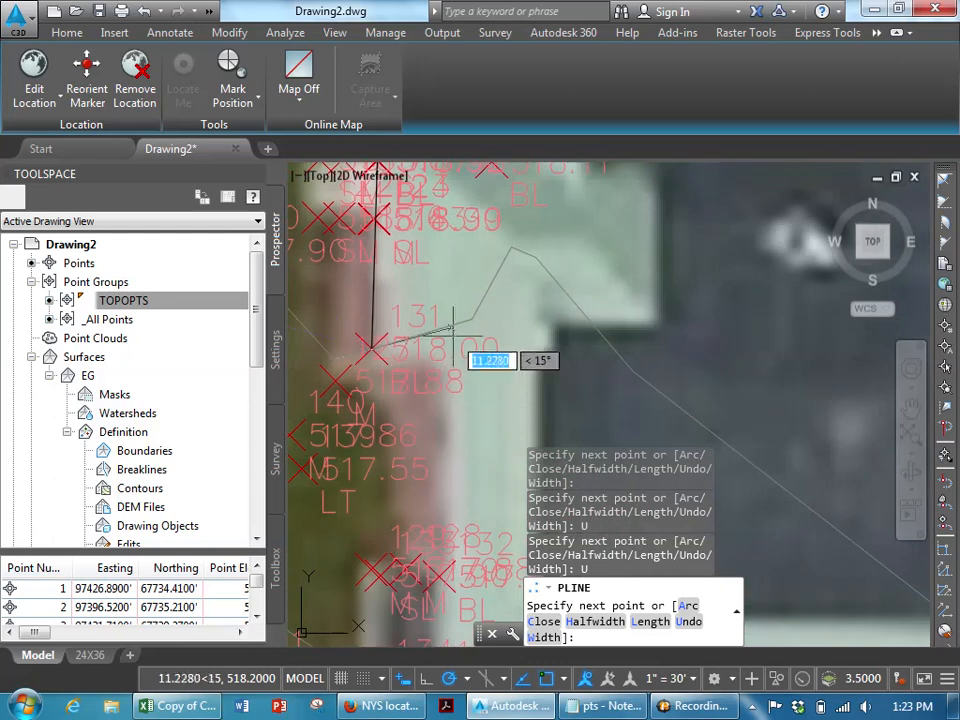
{"action": "key", "text": "Return"}
{"action": "scroll", "coordinate": [491, 349], "scroll_direction": "down", "scroll_amount": 5}
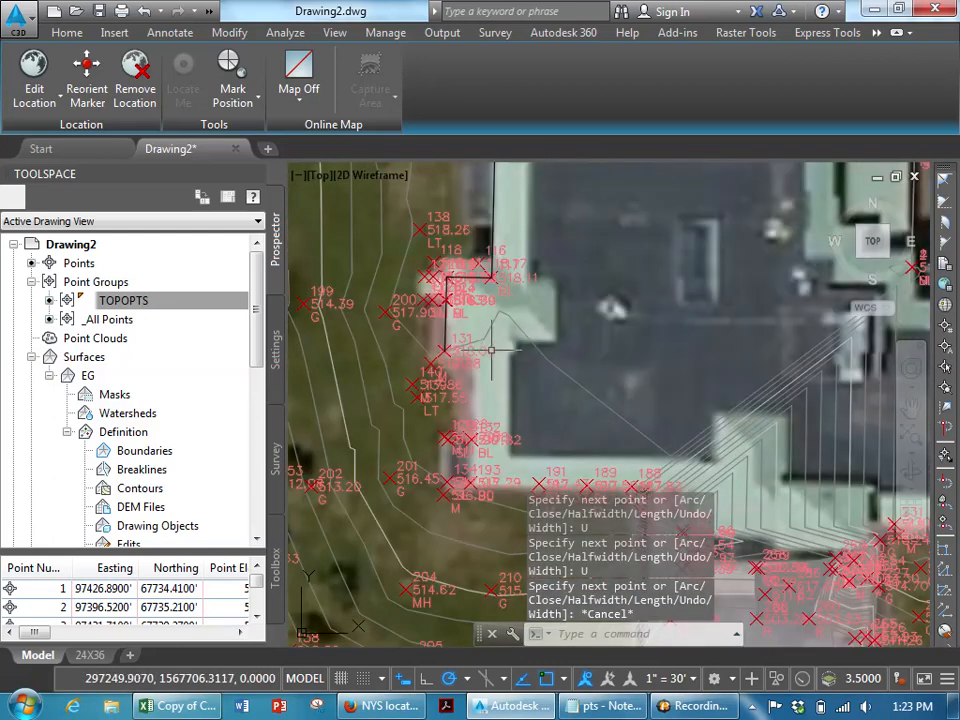
- Draw a polyline segment from the point 131 corner straight up to the building's northwest corner
{"action": "type", "text": "PL"}
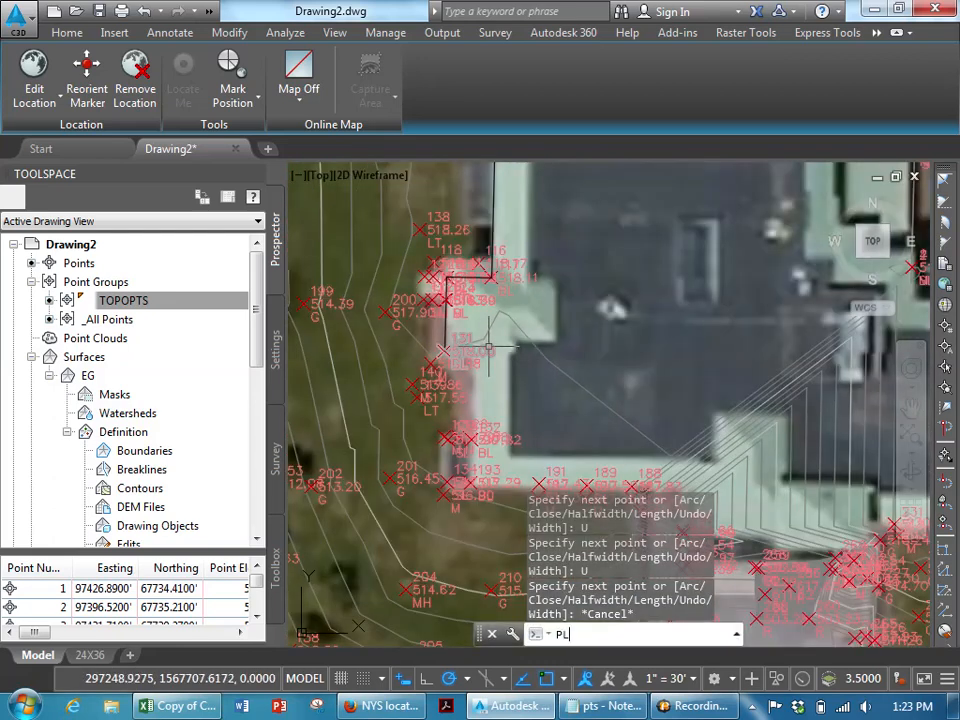
{"action": "key", "text": "Return"}
{"action": "scroll", "coordinate": [488, 342], "scroll_direction": "up", "scroll_amount": 6}
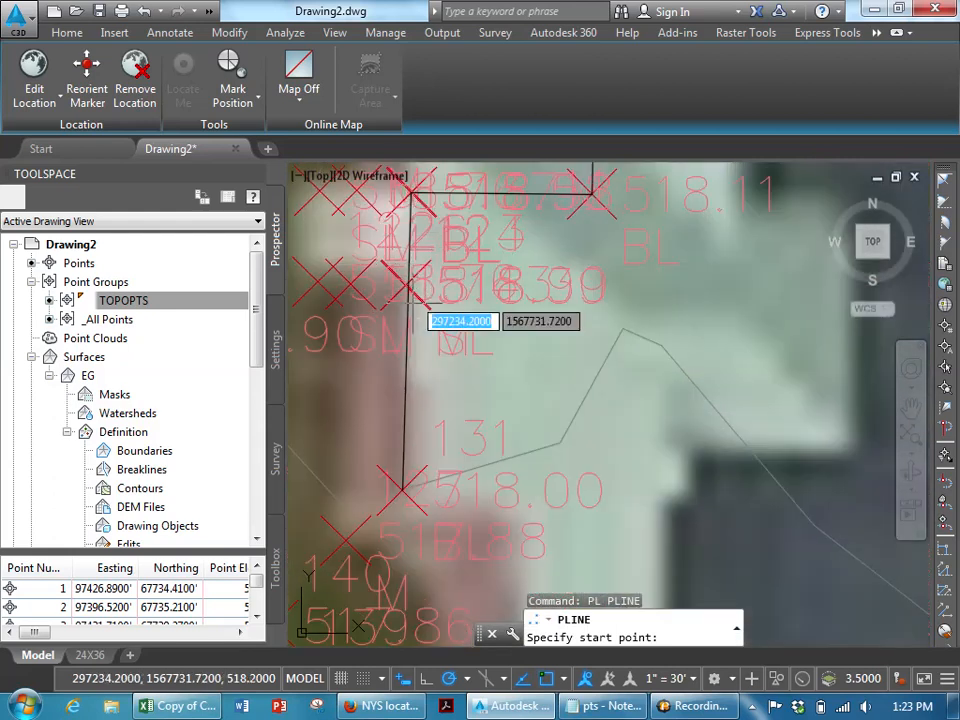
{"action": "left_click", "coordinate": [402, 484]}
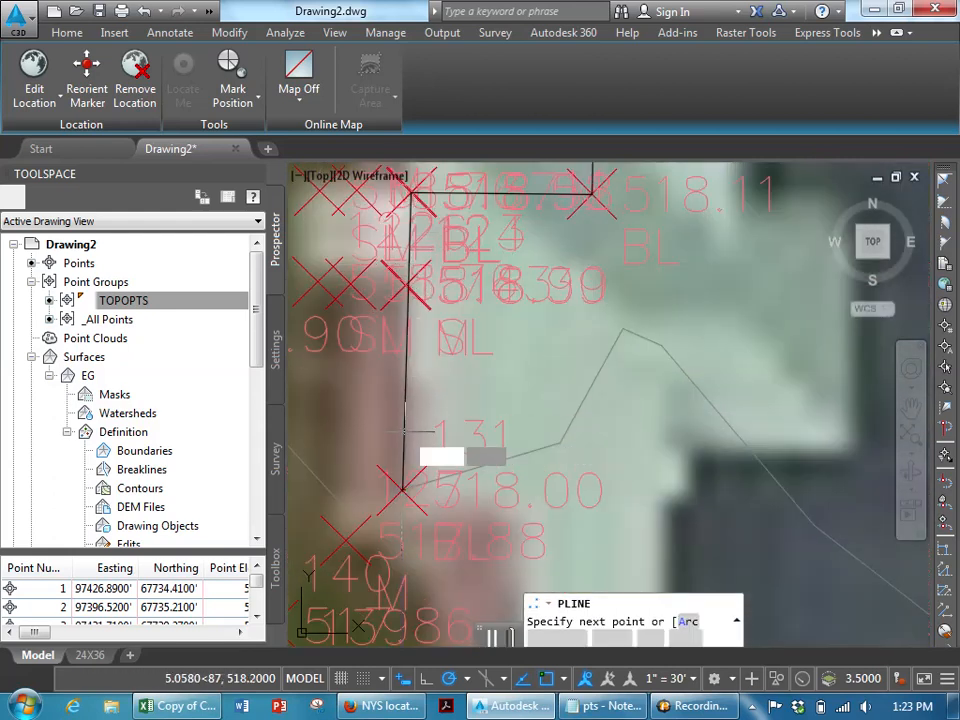
{"action": "left_click", "coordinate": [410, 193]}
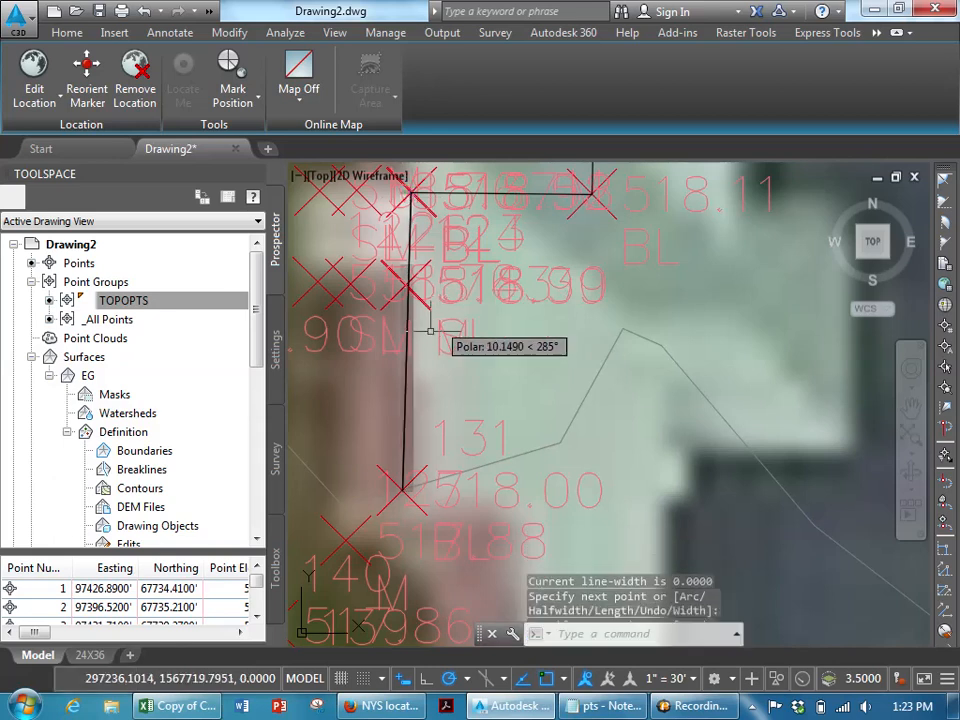
{"action": "key", "text": "Escape"}
{"action": "key", "text": "Escape"}
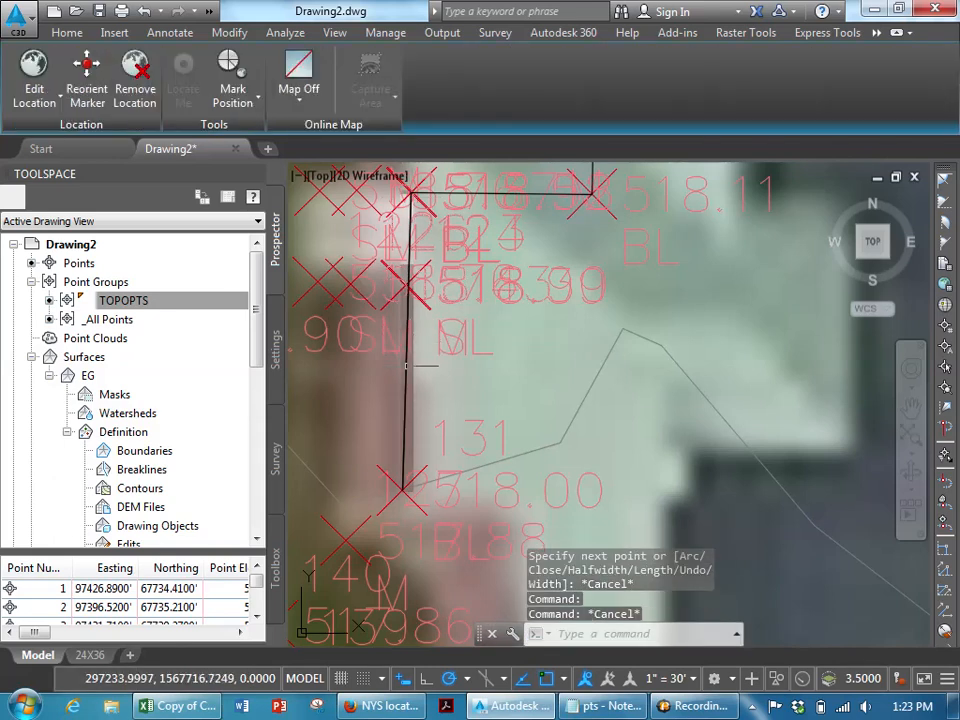
- Rotate the new segment -90 degrees about the point 131 corner so it runs east
{"action": "left_click", "coordinate": [406, 369]}
{"action": "type", "text": "ro"}
{"action": "key", "text": "Return"}
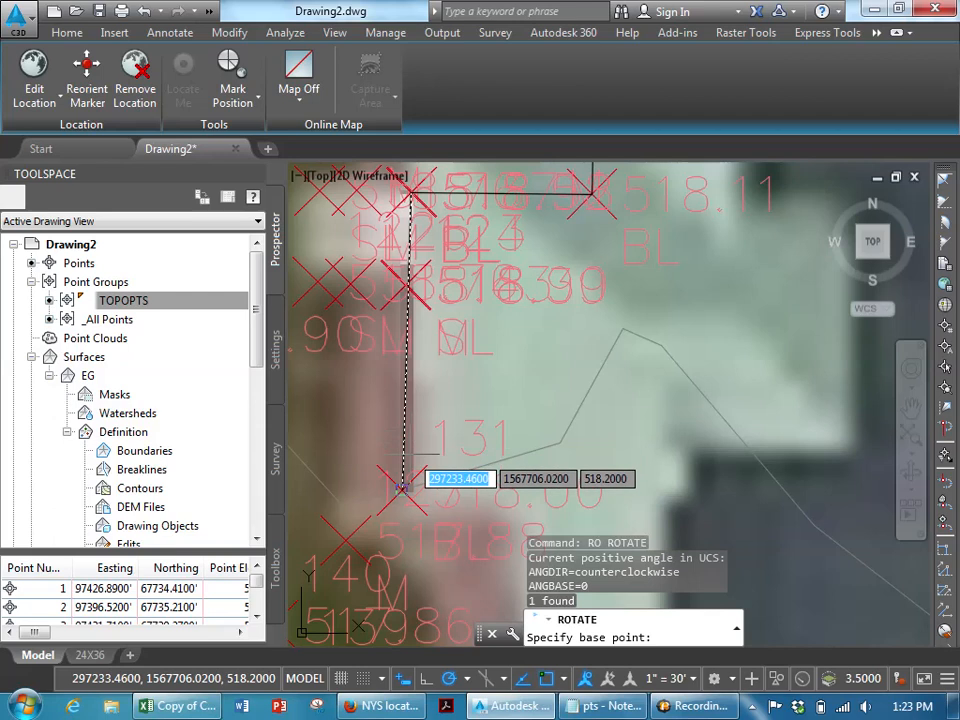
{"action": "left_click", "coordinate": [404, 484]}
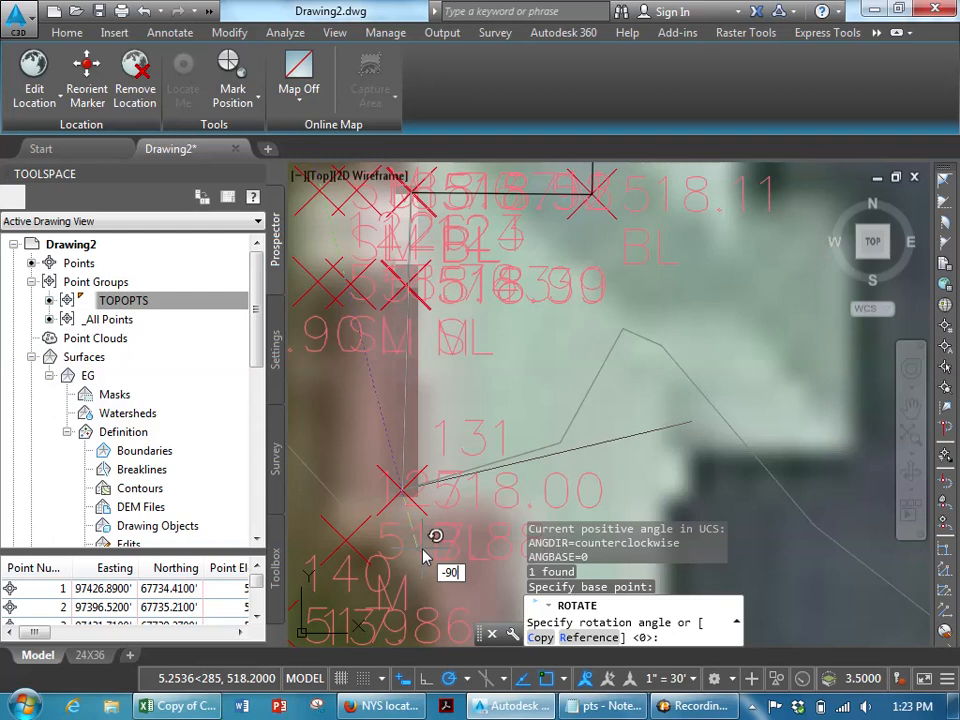
{"action": "key", "text": "Return"}
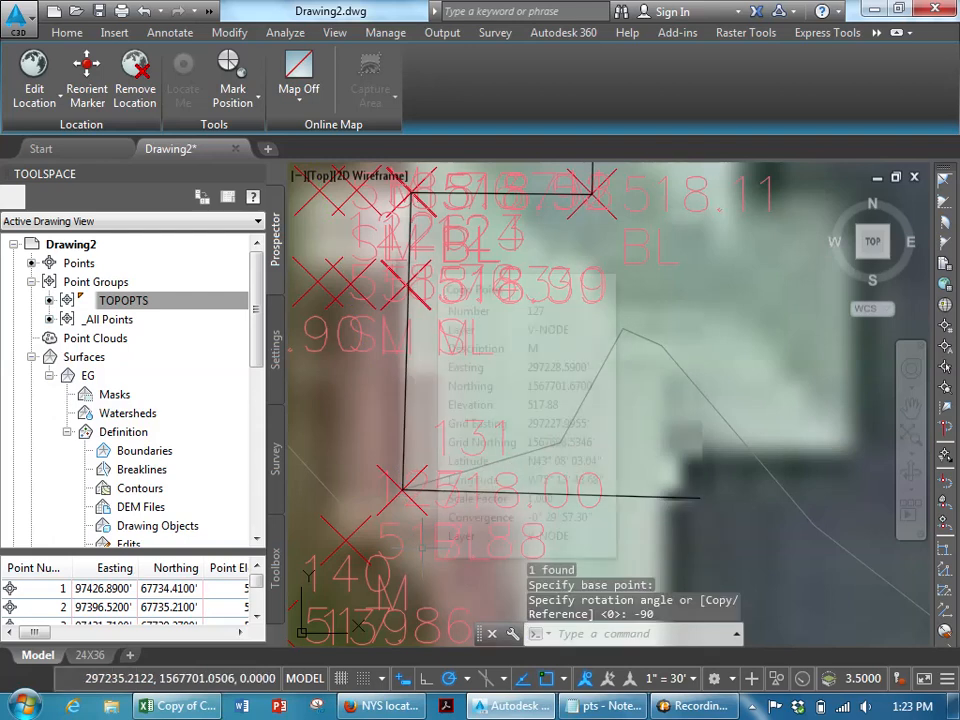
- Copy the east-running line a short distance north across the building face
{"action": "key", "text": "Escape"}
{"action": "left_click", "coordinate": [656, 504]}
{"action": "left_click", "coordinate": [647, 482]}
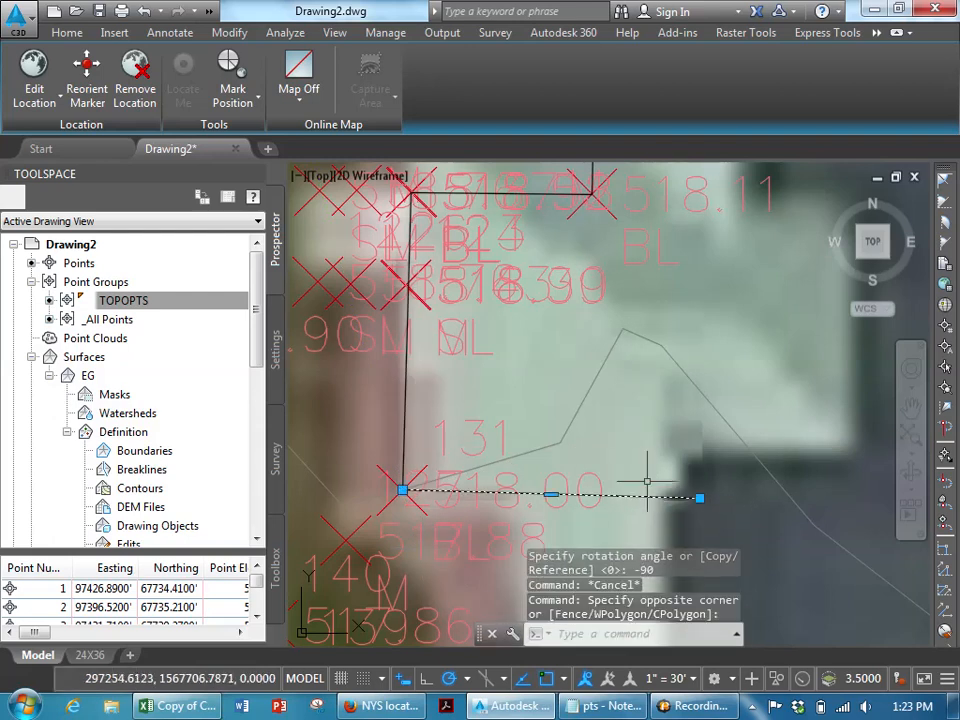
{"action": "type", "text": "CO"}
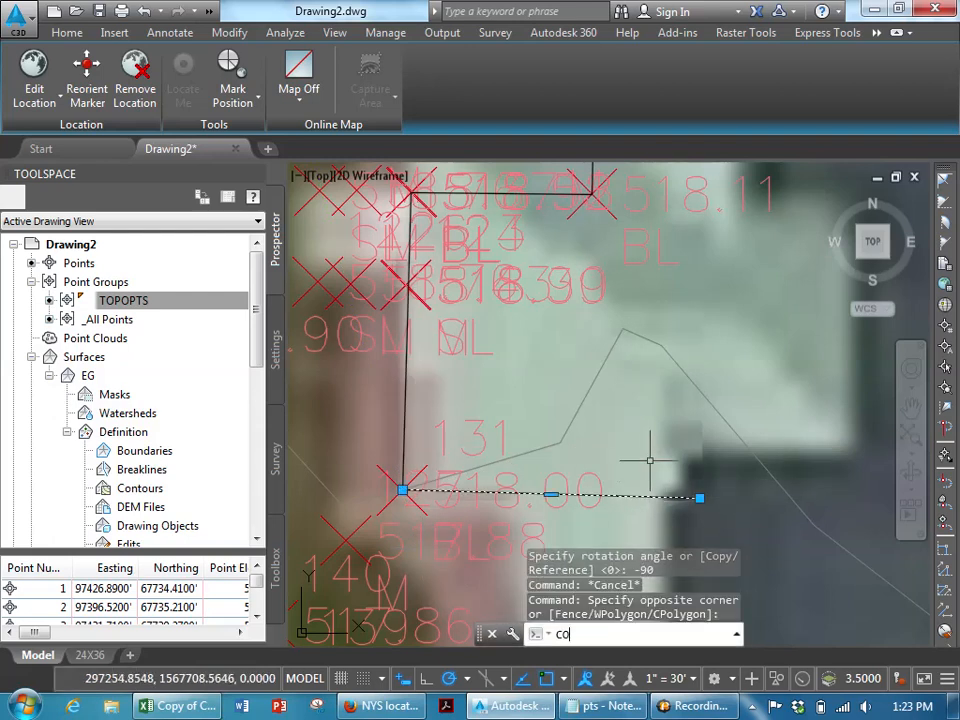
{"action": "key", "text": "Return"}
{"action": "left_click", "coordinate": [662, 452]}
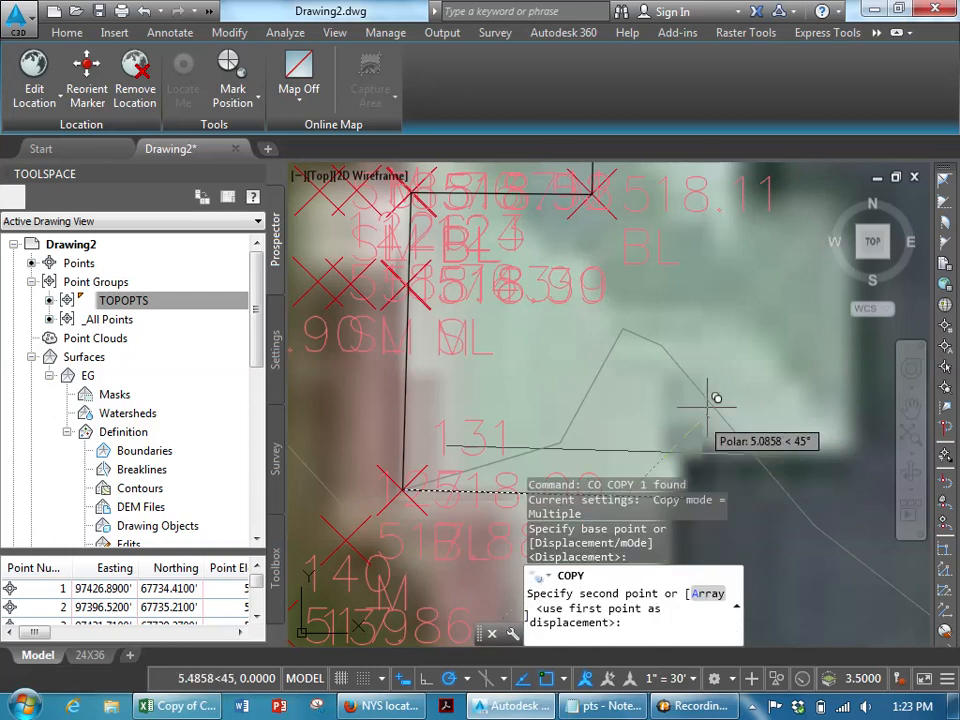
{"action": "key", "text": "Escape"}
- Rotate the copied line 90 degrees about its midpoint so it runs north–south
{"action": "left_click", "coordinate": [660, 440]}
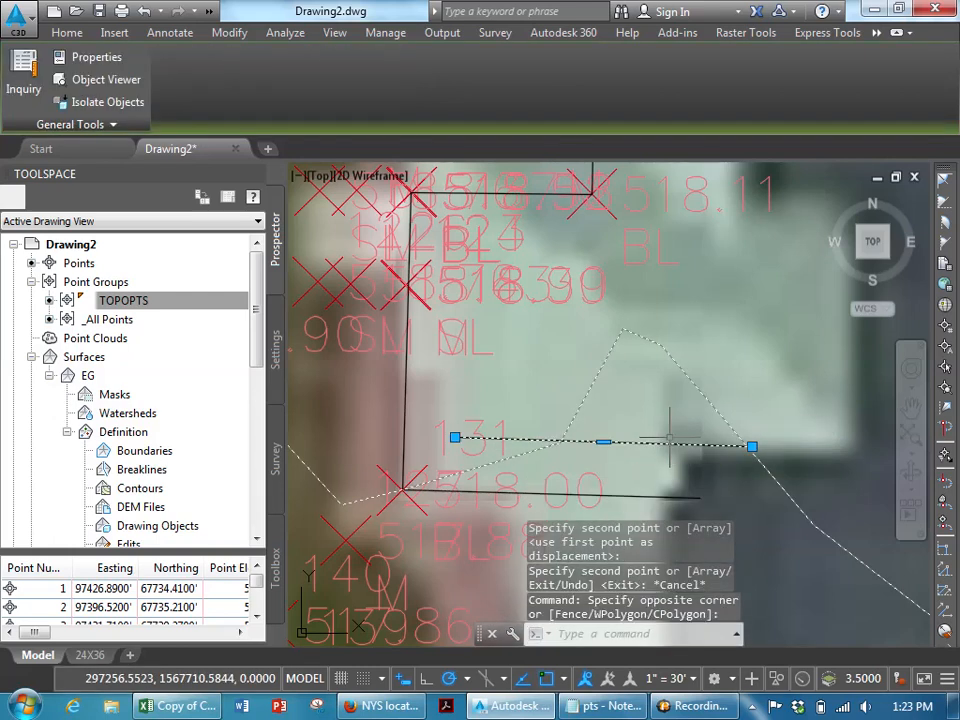
{"action": "key", "text": "Escape"}
{"action": "key", "text": "Escape"}
{"action": "left_click", "coordinate": [655, 453]}
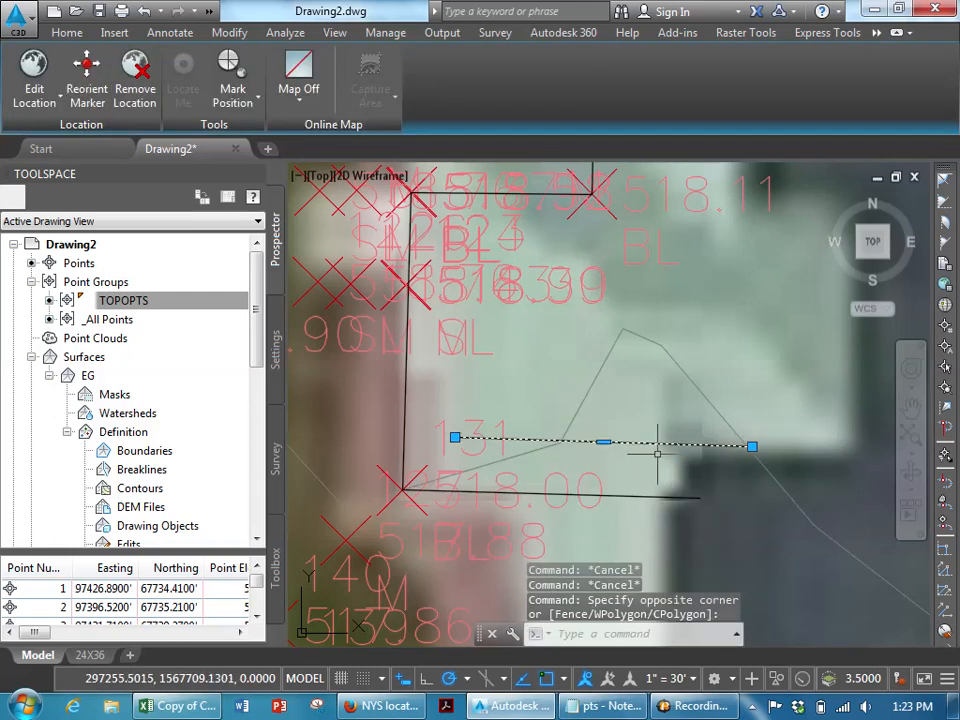
{"action": "type", "text": "RO"}
{"action": "key", "text": "Return"}
{"action": "left_click", "coordinate": [603, 441]}
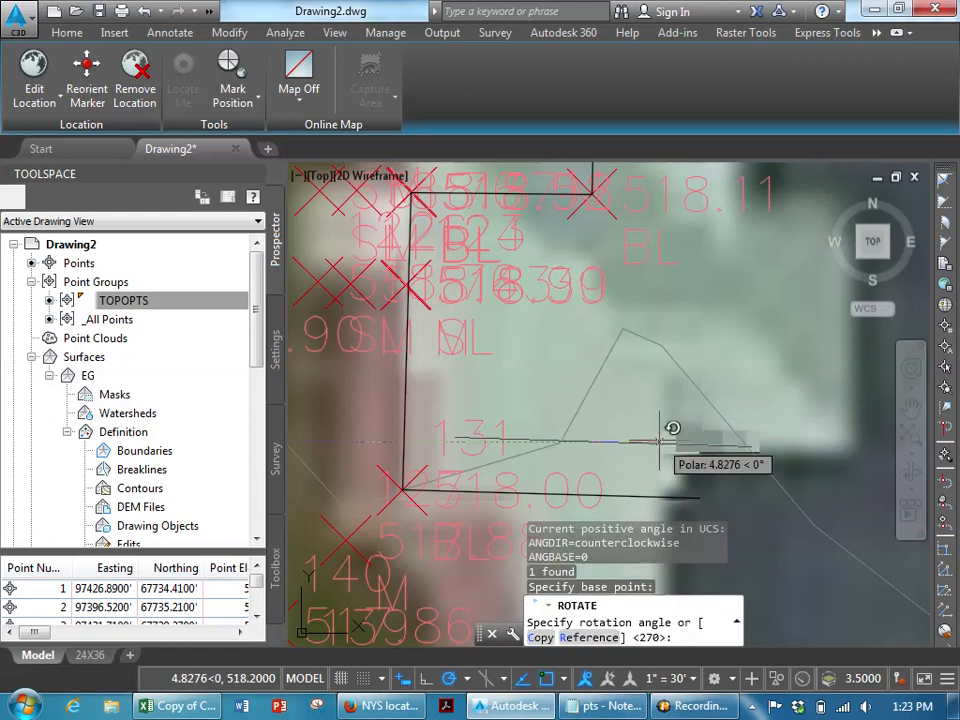
{"action": "type", "text": "90"}
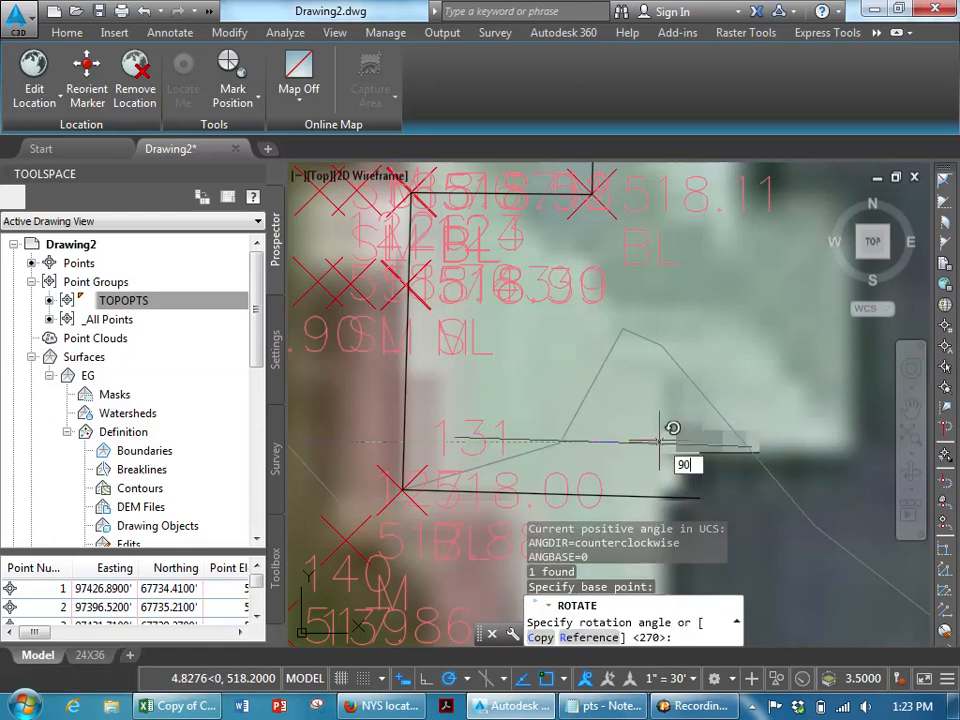
{"action": "key", "text": "Return"}
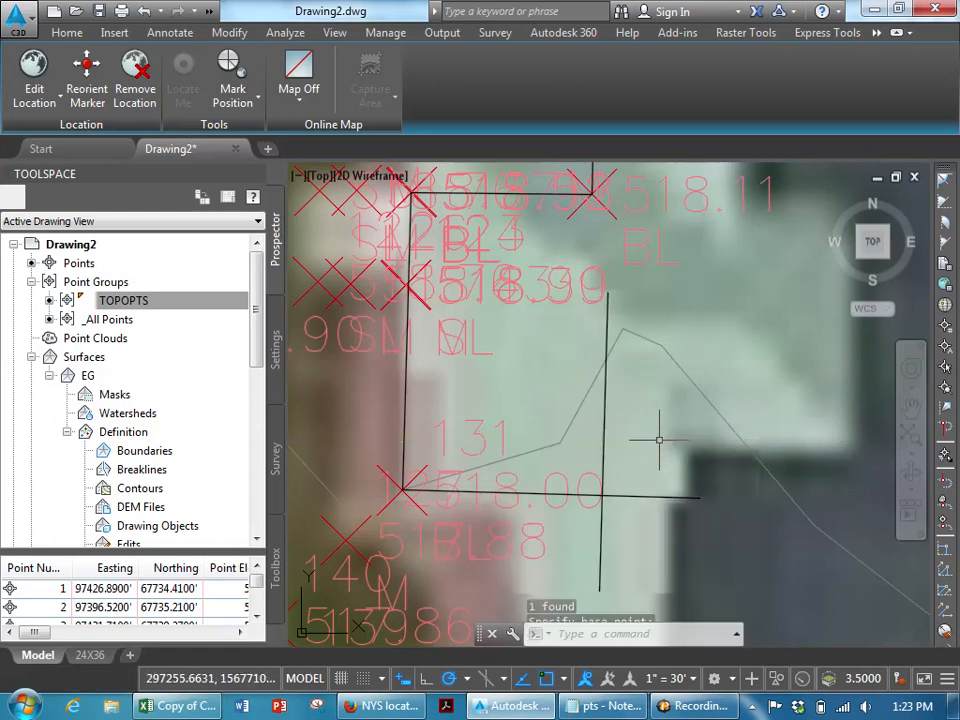
- Move the vertical line onto the building's wall edge near points 129 and 132
{"action": "left_click", "coordinate": [615, 428]}
{"action": "scroll", "coordinate": [643, 250], "scroll_direction": "down", "scroll_amount": 4}
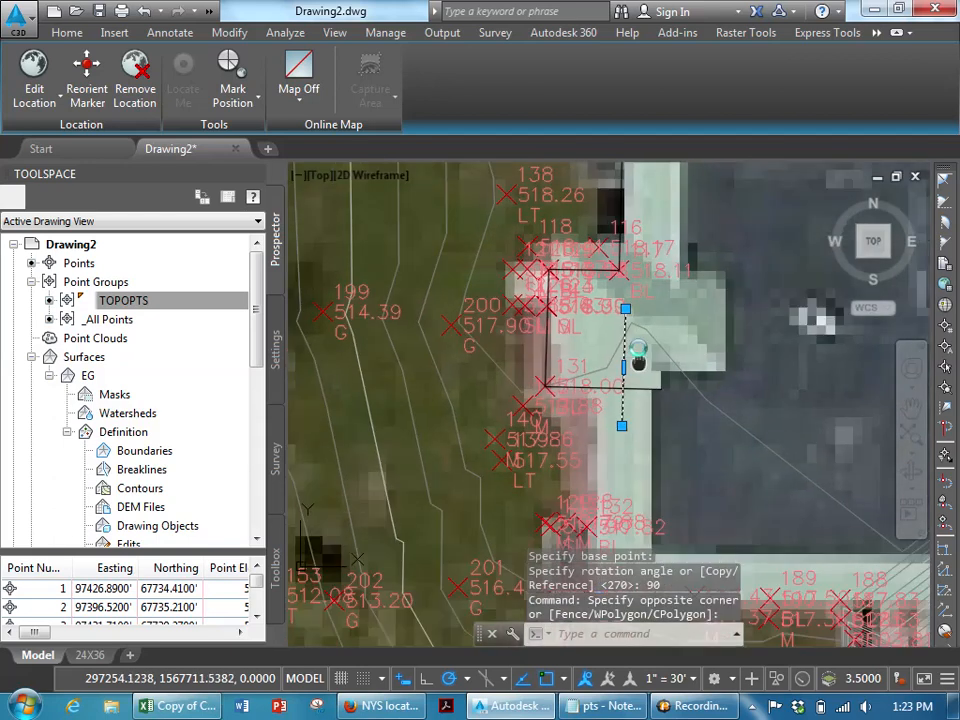
{"action": "key", "text": "Return"}
{"action": "left_click", "coordinate": [623, 384]}
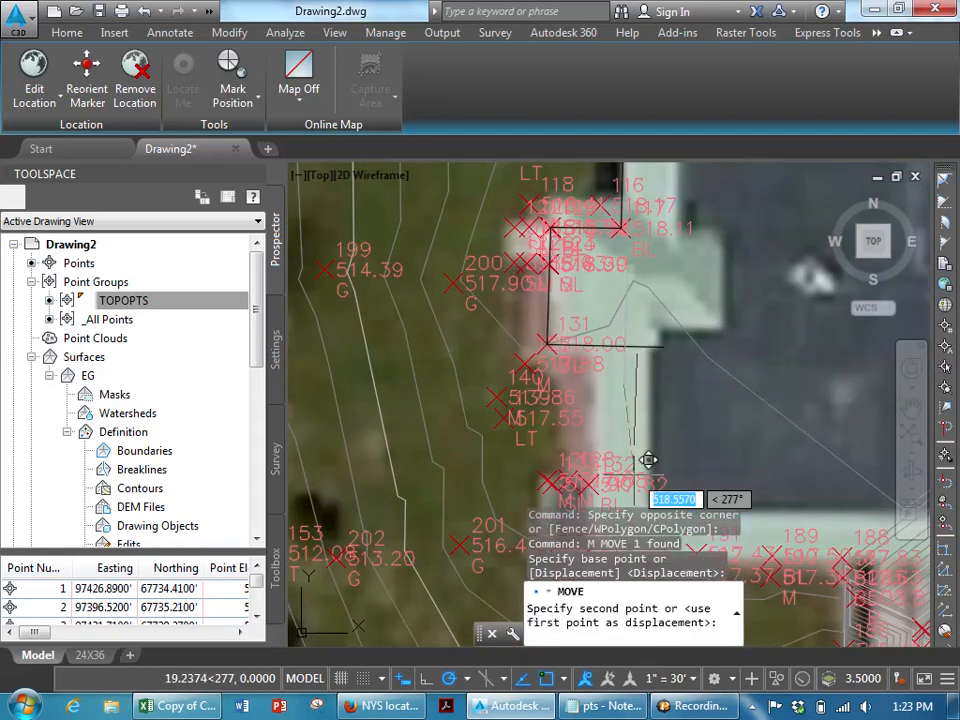
{"action": "scroll", "coordinate": [621, 476], "scroll_direction": "up", "scroll_amount": 3}
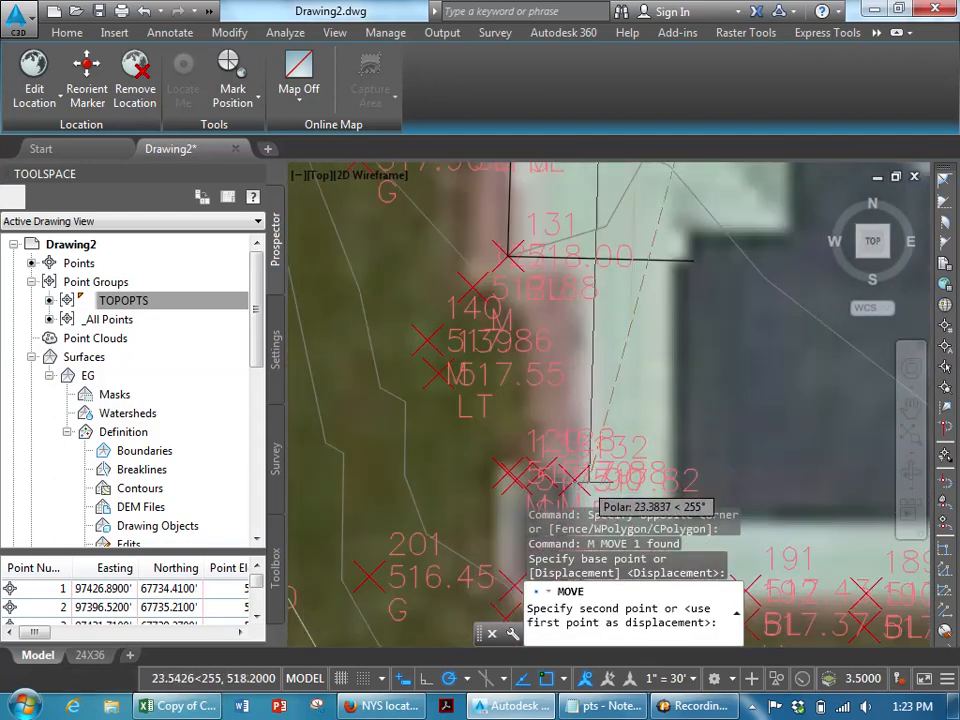
{"action": "scroll", "coordinate": [598, 460], "scroll_direction": "up", "scroll_amount": 4}
{"action": "scroll", "coordinate": [565, 466], "scroll_direction": "down", "scroll_amount": 5}
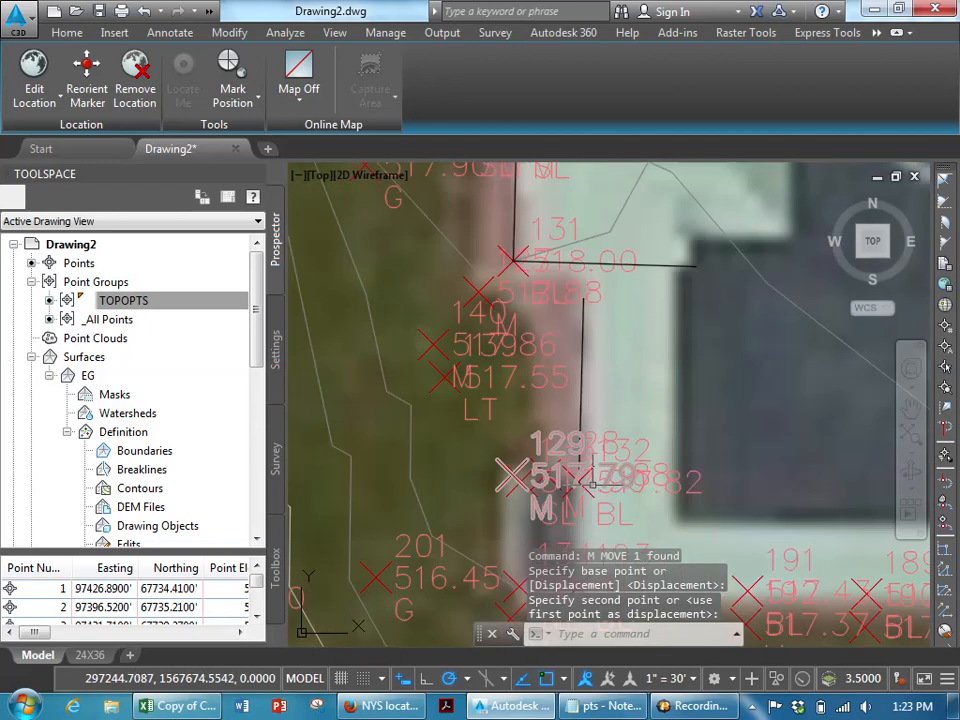
{"action": "key", "text": "Escape"}
{"action": "key", "text": "Escape"}
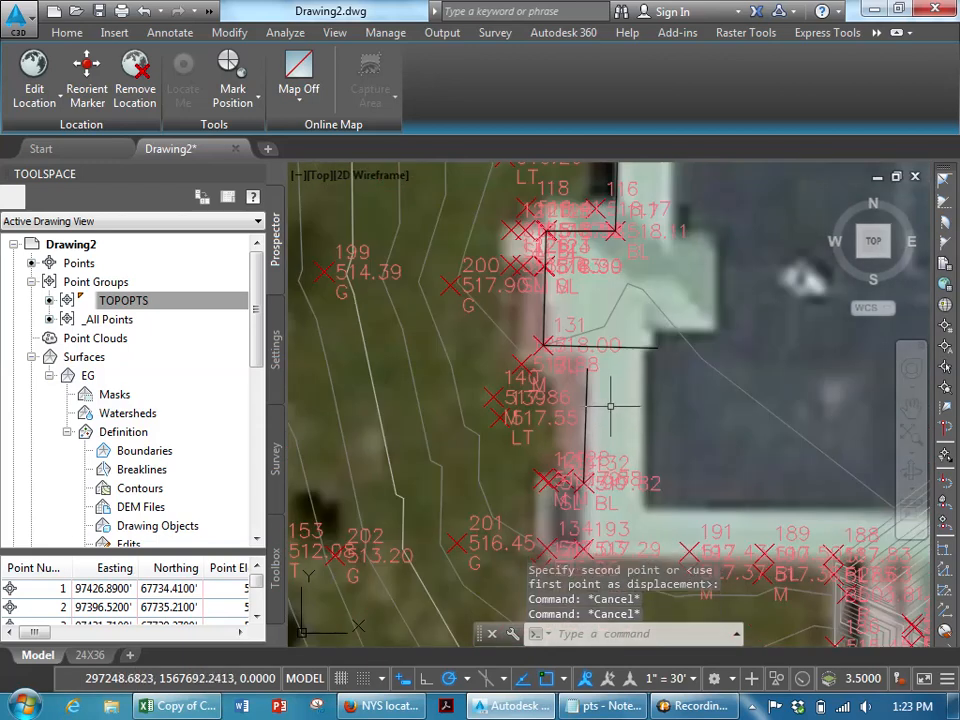
- Extend the vertical wall line up to the east-running line from point 131
{"action": "type", "text": "EX"}
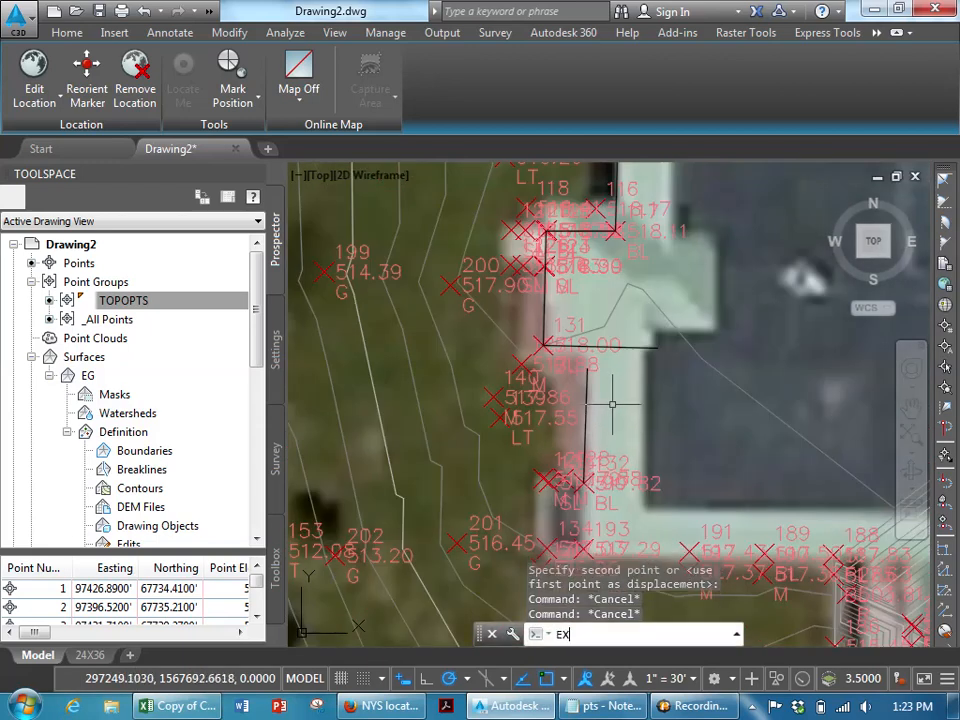
{"action": "key", "text": "Return"}
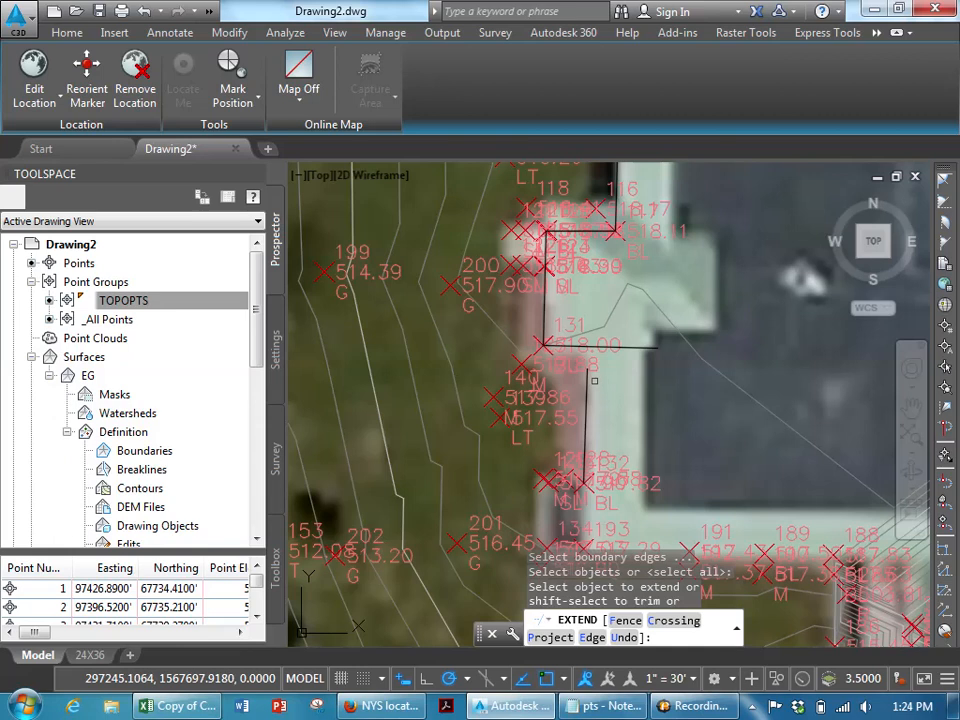
{"action": "left_click", "coordinate": [588, 383]}
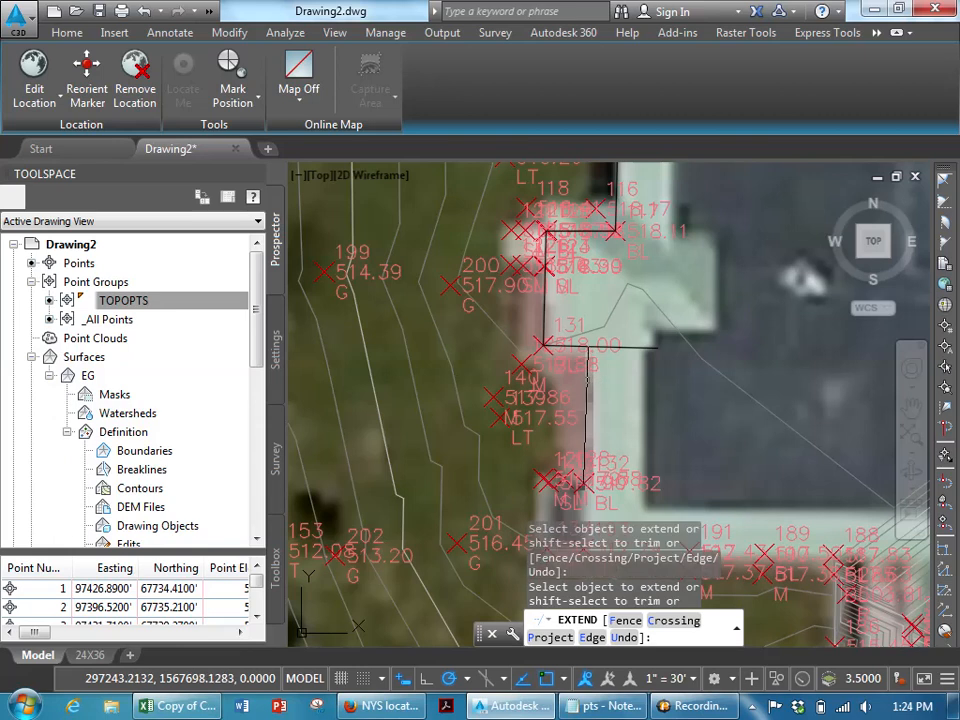
{"action": "scroll", "coordinate": [588, 352], "scroll_direction": "up", "scroll_amount": 6}
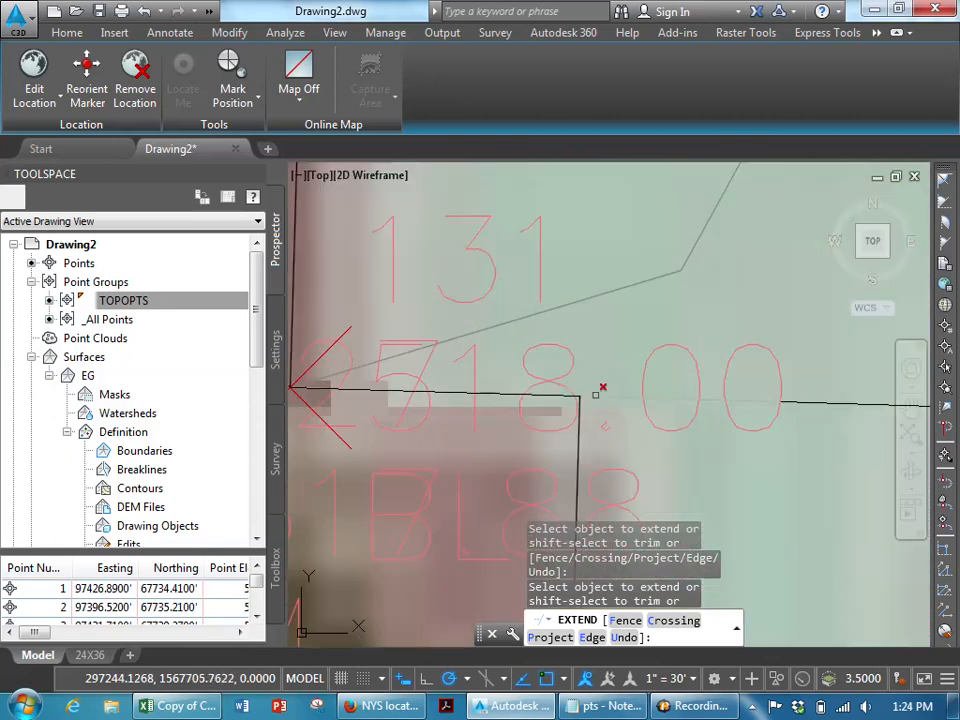
{"action": "left_click", "coordinate": [596, 394], "text": "shift"}
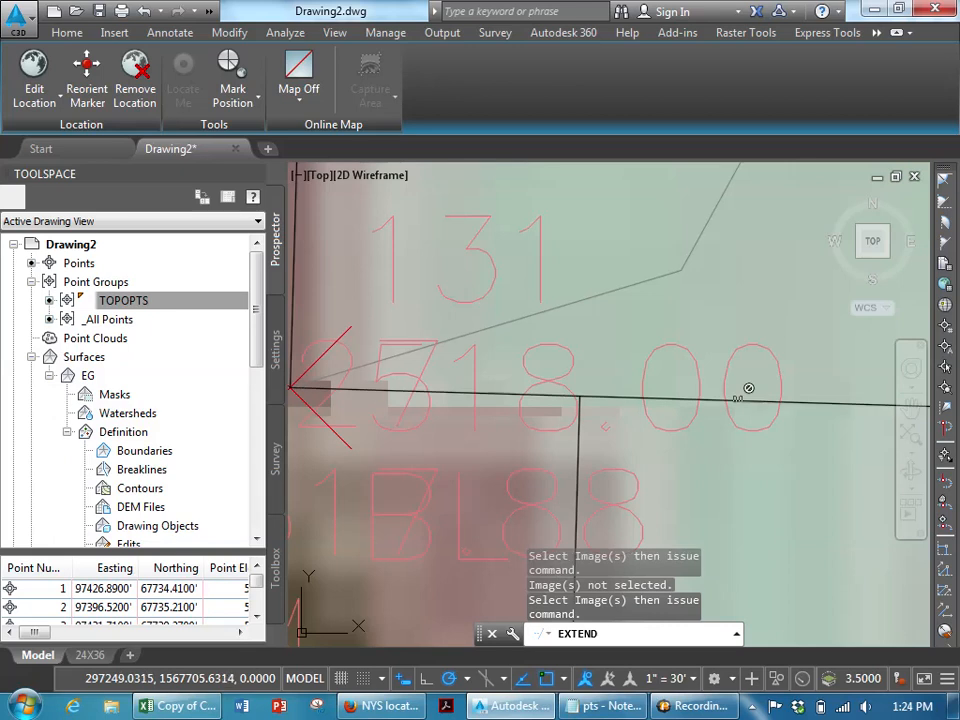
{"action": "scroll", "coordinate": [746, 390], "scroll_direction": "down", "scroll_amount": 2}
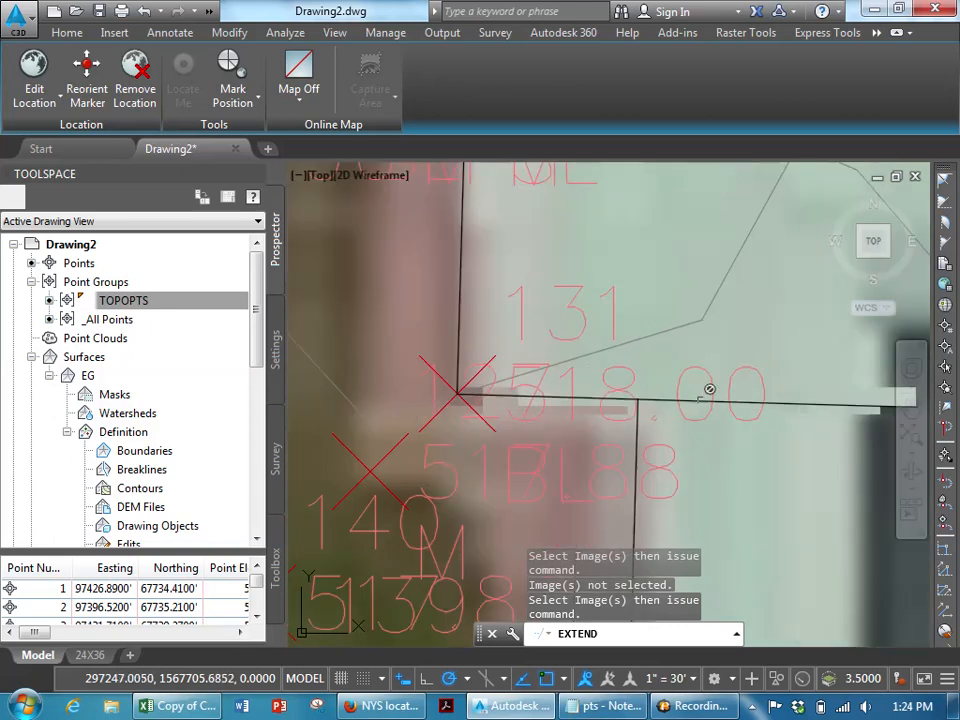
{"action": "key", "text": "Escape"}
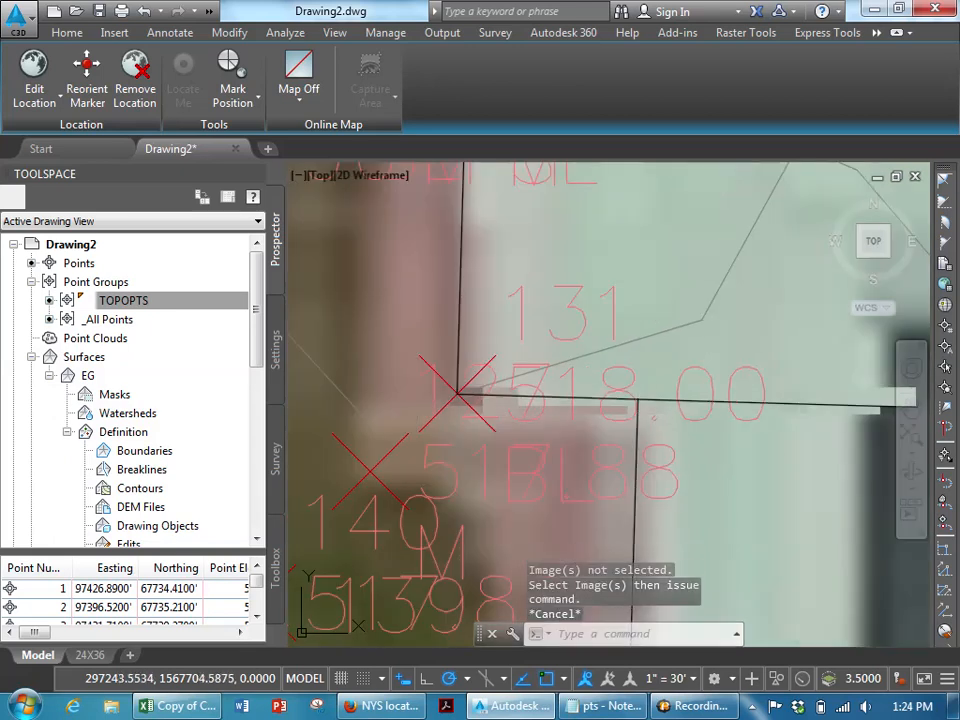
- Stretch the east-running line's far endpoint back so it ends at the vertical wall line
{"action": "key", "text": "Escape"}
{"action": "key", "text": "Escape"}
{"action": "left_click", "coordinate": [800, 405]}
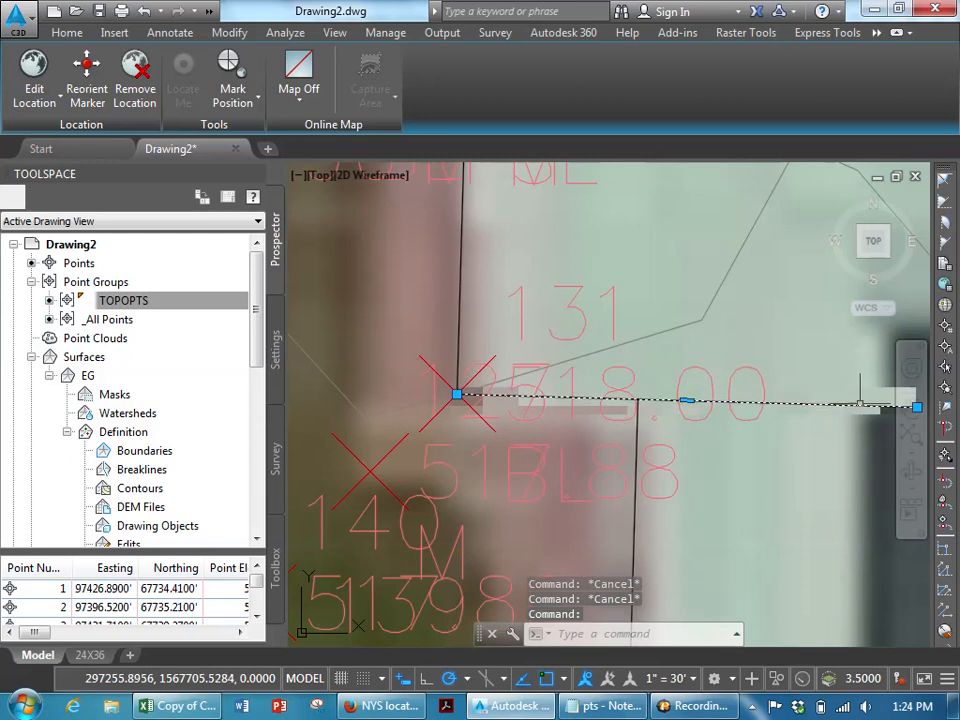
{"action": "middle_click_drag", "start_coordinate": [860, 404], "coordinate": [742, 393]}
{"action": "left_click", "coordinate": [798, 396]}
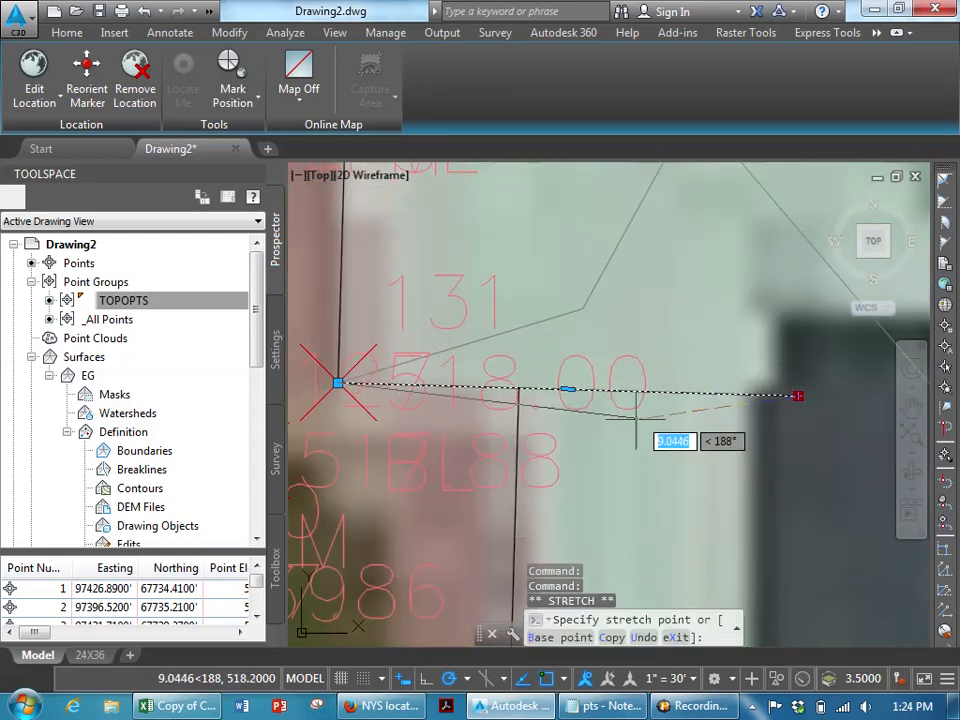
{"action": "left_click", "coordinate": [525, 436]}
{"action": "scroll", "coordinate": [541, 476], "scroll_direction": "down", "scroll_amount": 6}
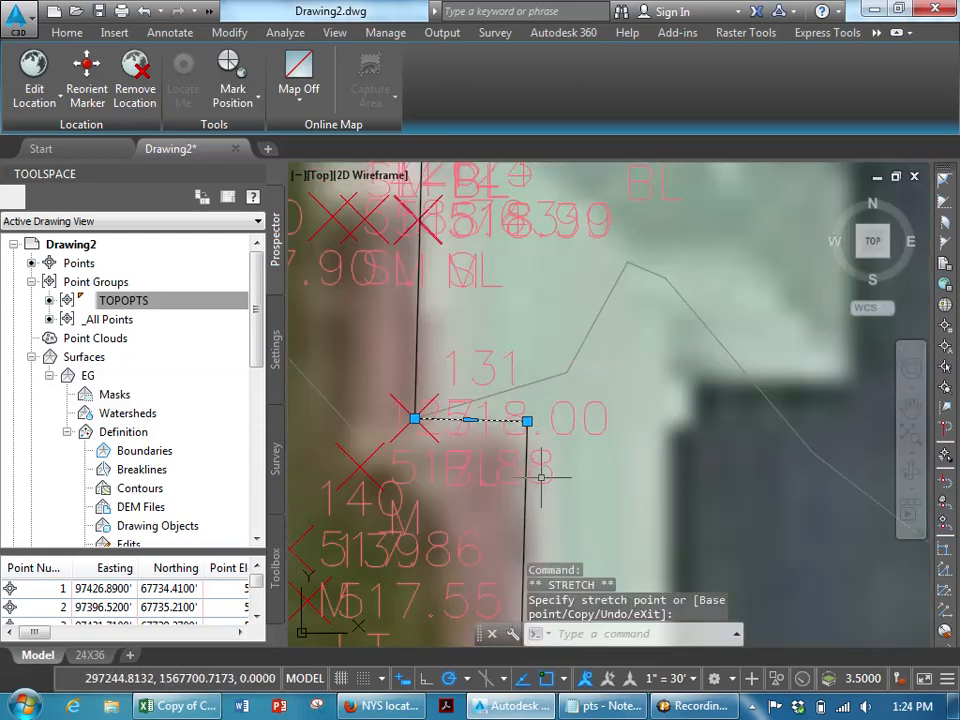
{"action": "middle_click_drag", "start_coordinate": [540, 477], "coordinate": [544, 357]}
{"action": "key", "text": "Escape"}
{"action": "scroll", "coordinate": [583, 441], "scroll_direction": "down", "scroll_amount": 2}
{"action": "mouse_move", "coordinate": [582, 452]}
{"action": "middle_mouse_down"}
{"action": "mouse_move", "coordinate": [584, 440]}
{"action": "mouse_move", "coordinate": [558, 438]}
{"action": "middle_mouse_up"}
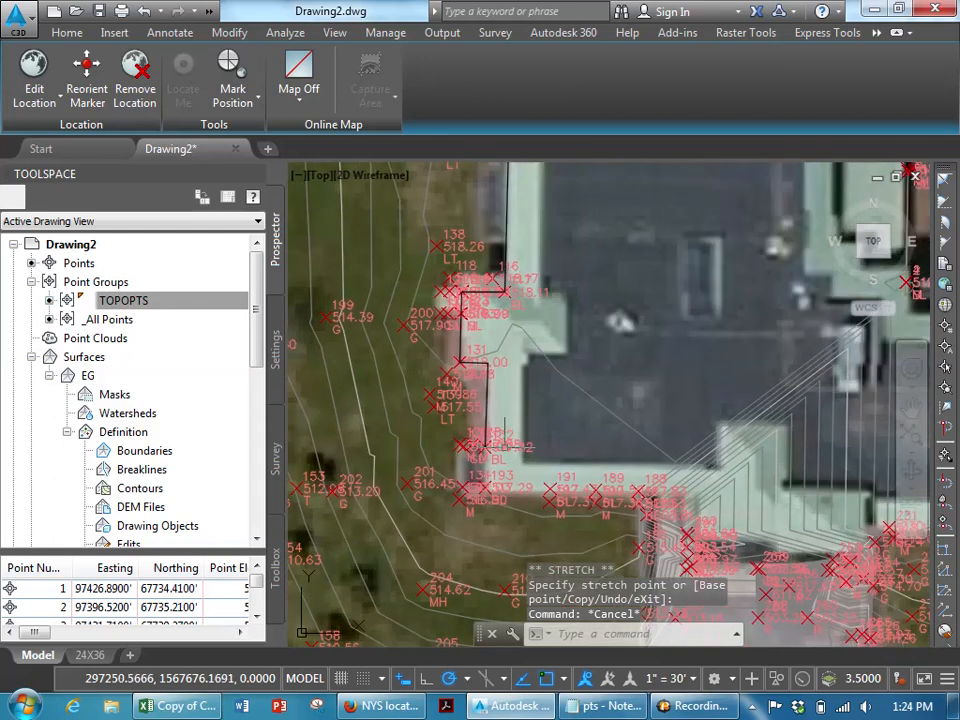
{"action": "scroll", "coordinate": [494, 447], "scroll_direction": "up", "scroll_amount": 2}
- Draw a polyline from the wall corner near point 132 along the building's south and east walls, tracing each corner
{"action": "type", "text": "pl"}
{"action": "key", "text": "Return"}
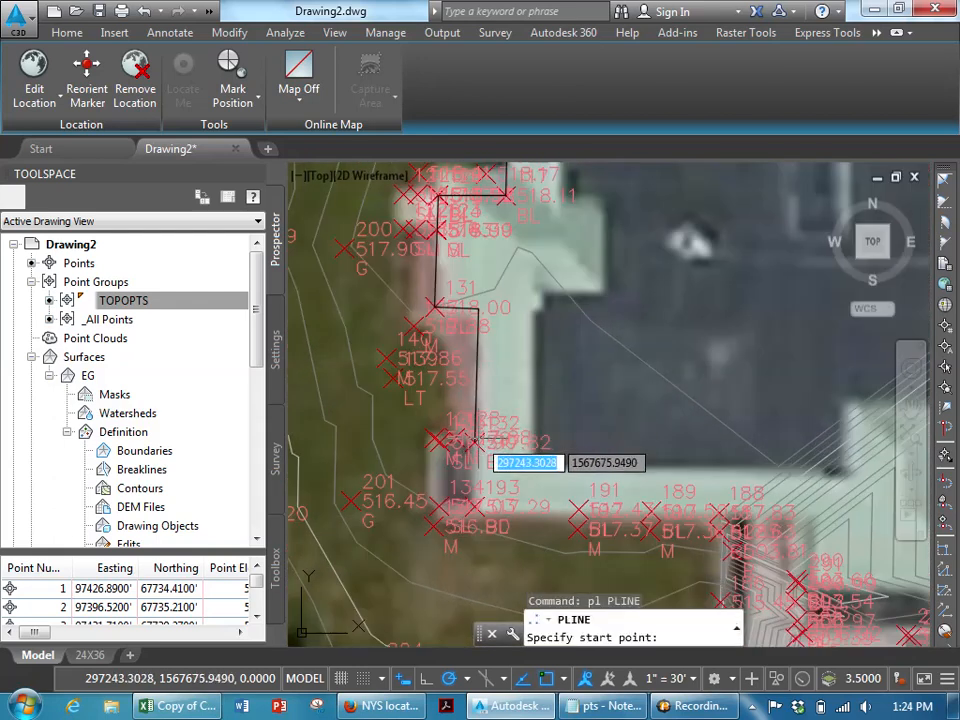
{"action": "scroll", "coordinate": [478, 463], "scroll_direction": "up", "scroll_amount": 8}
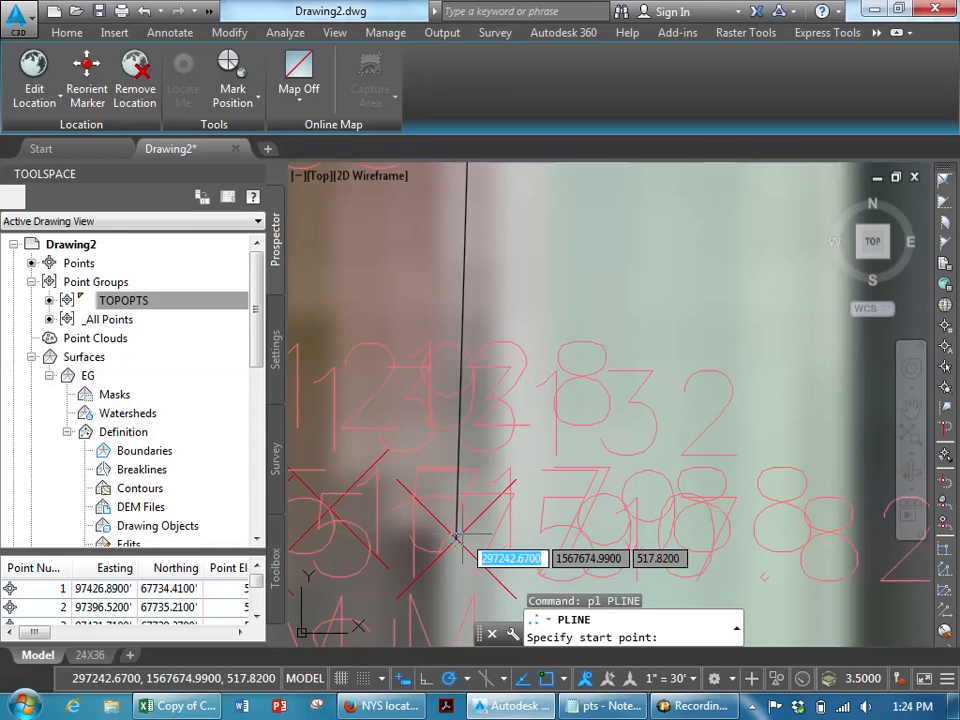
{"action": "key", "text": "F3"}
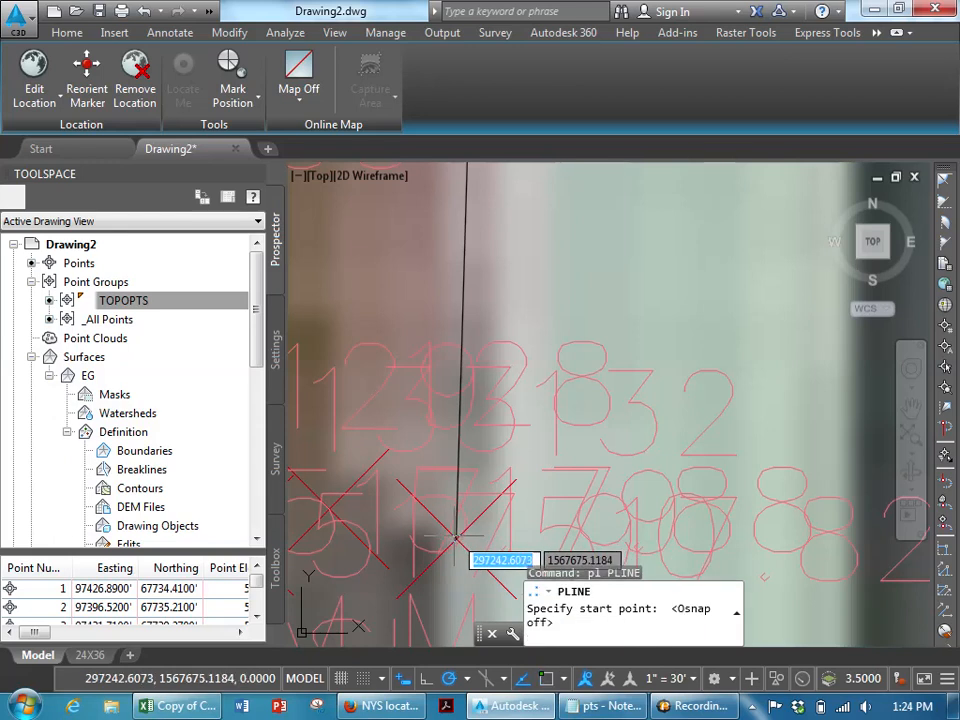
{"action": "key", "text": "F3"}
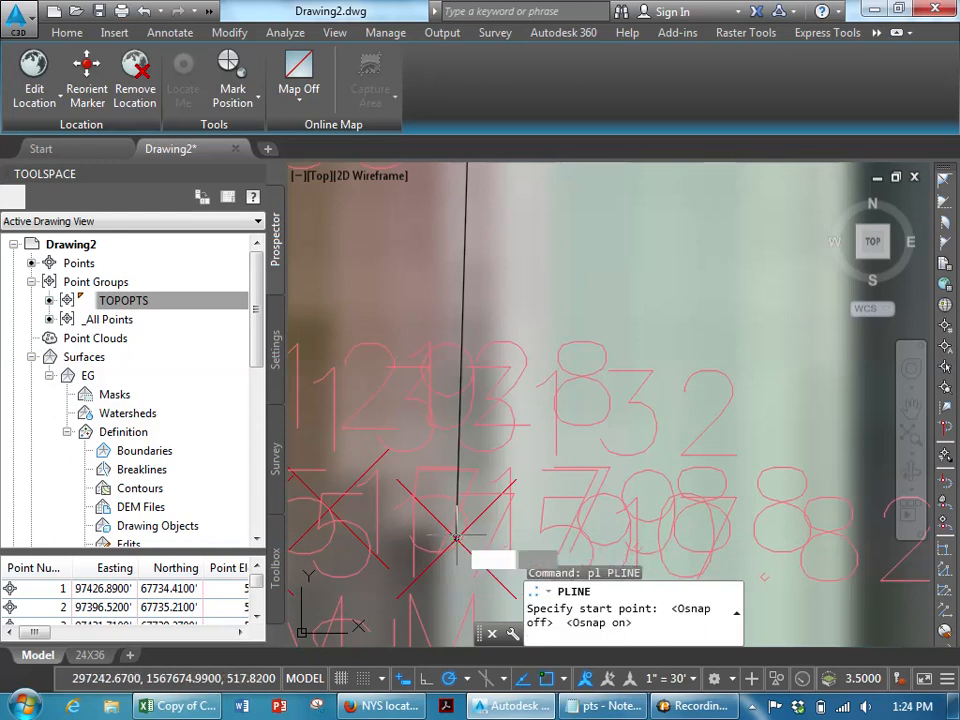
{"action": "left_click", "coordinate": [456, 537]}
{"action": "scroll", "coordinate": [520, 545], "scroll_direction": "down", "scroll_amount": 5}
{"action": "scroll", "coordinate": [645, 405], "scroll_direction": "up", "scroll_amount": 3}
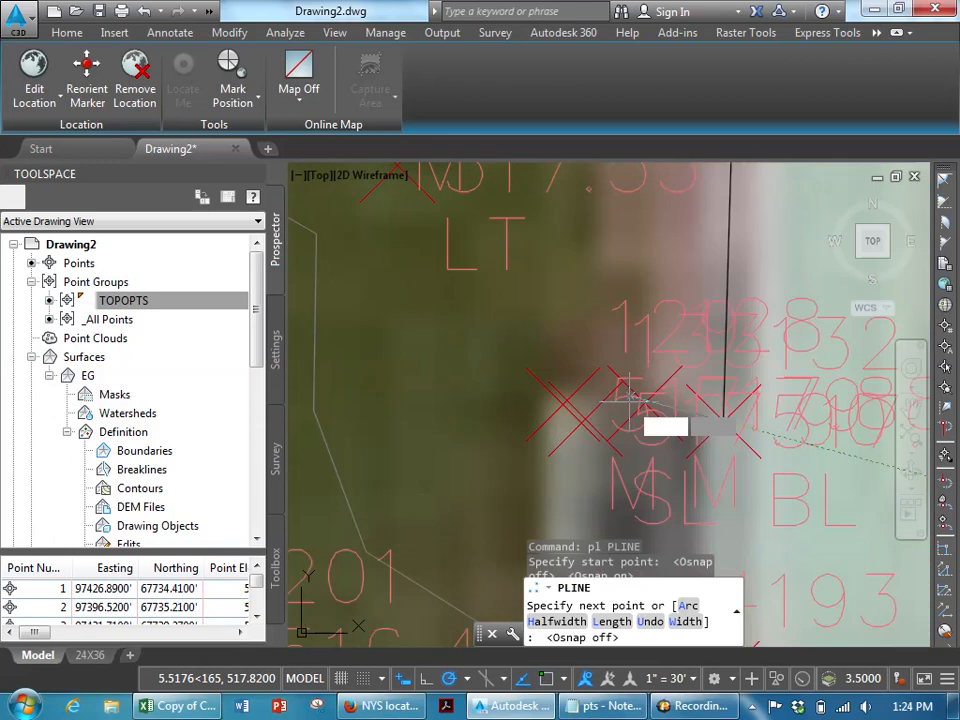
{"action": "left_click", "coordinate": [550, 372]}
{"action": "scroll", "coordinate": [553, 360], "scroll_direction": "down", "scroll_amount": 5}
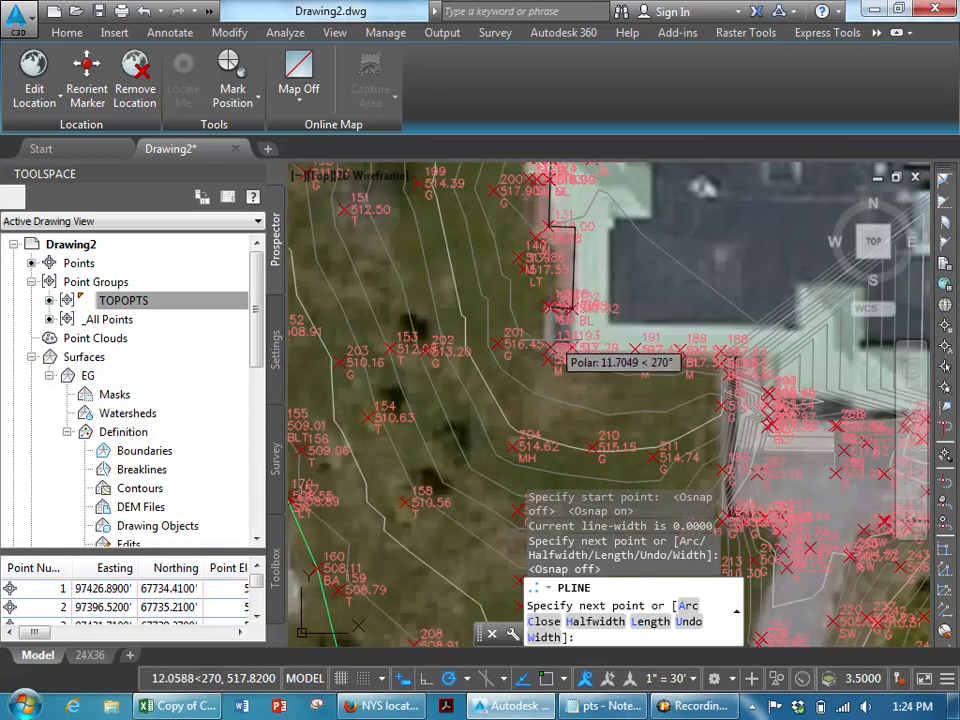
{"action": "left_click", "coordinate": [557, 359]}
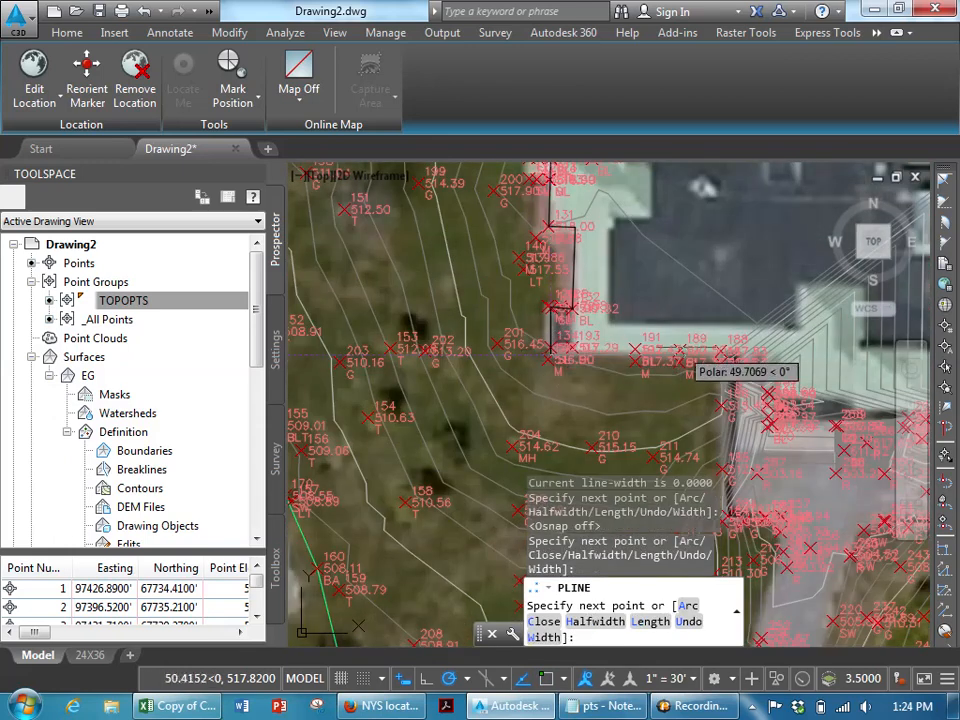
{"action": "left_click", "coordinate": [766, 359]}
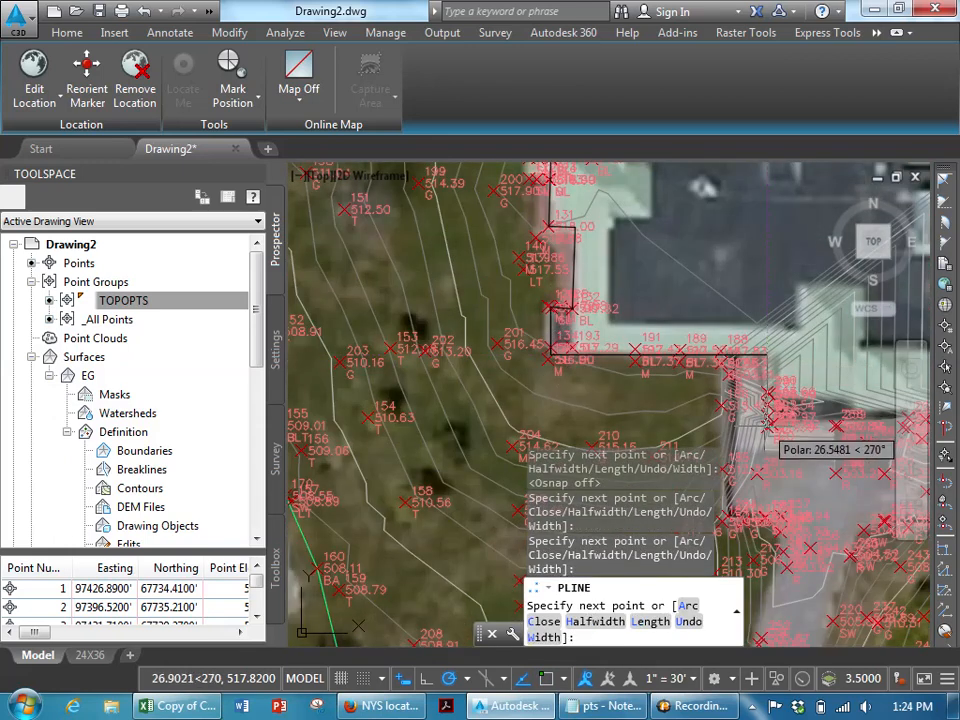
{"action": "left_click", "coordinate": [767, 425]}
{"action": "middle_click_drag", "start_coordinate": [816, 413], "coordinate": [599, 397]}
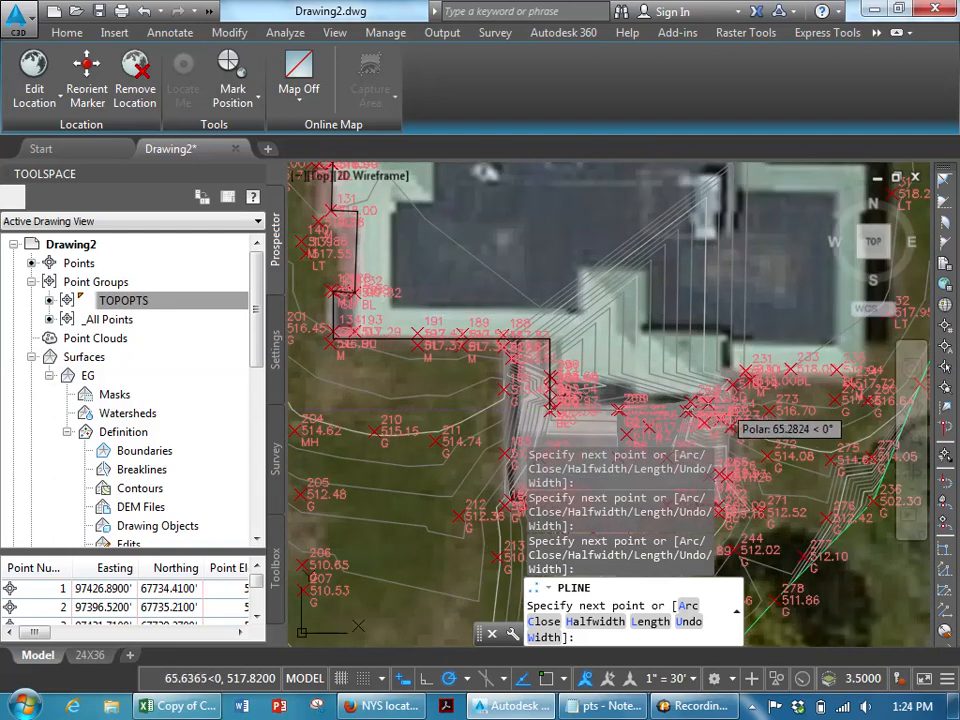
{"action": "left_click", "coordinate": [731, 409]}
{"action": "left_click", "coordinate": [731, 383]}
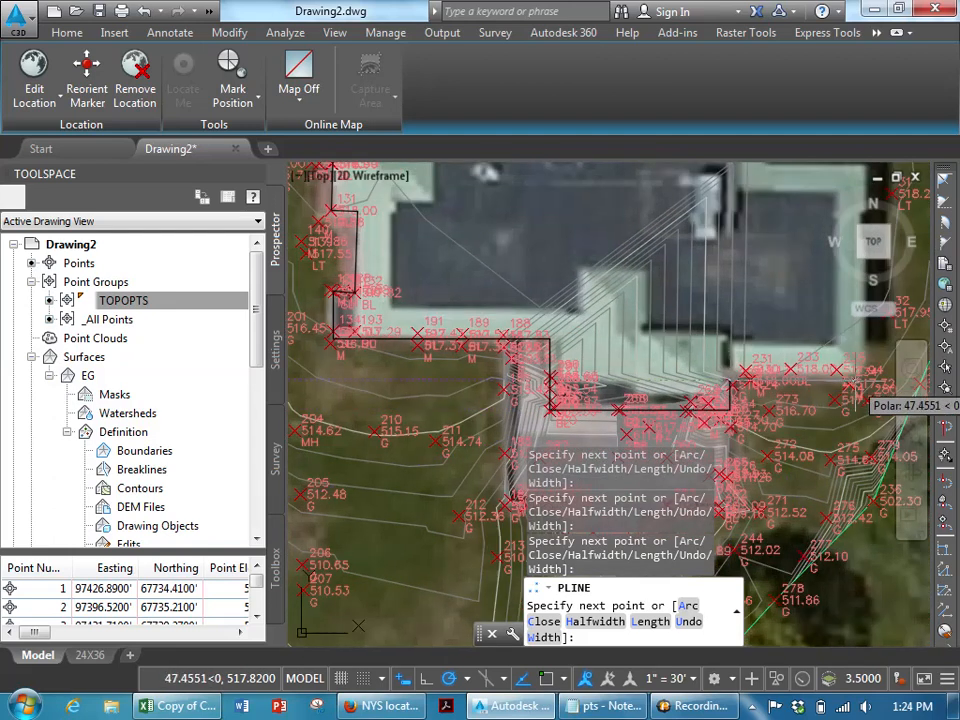
{"action": "left_click", "coordinate": [852, 382]}
{"action": "middle_click_drag", "start_coordinate": [857, 198], "coordinate": [750, 378]}
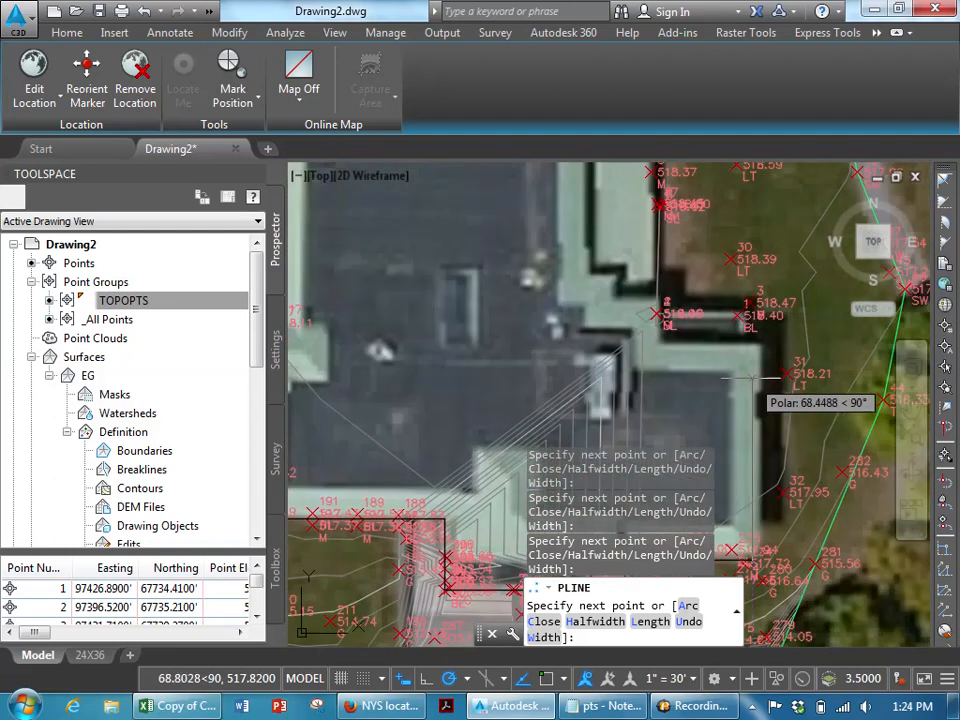
{"action": "left_click", "coordinate": [752, 348]}
{"action": "left_click", "coordinate": [655, 348]}
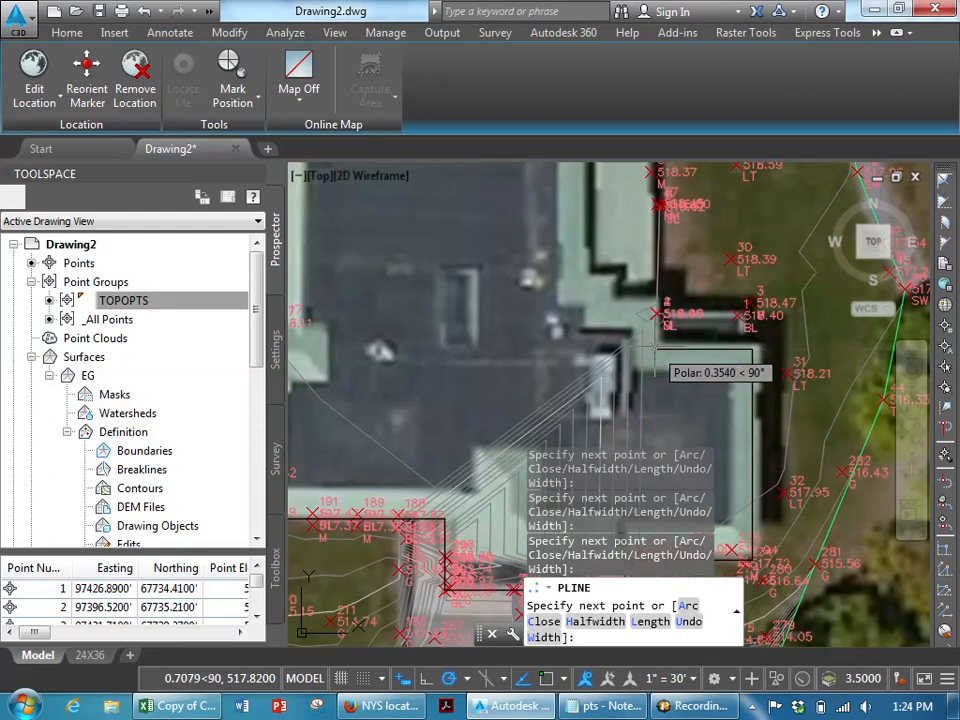
{"action": "middle_click_drag", "start_coordinate": [655, 348], "coordinate": [652, 576]}
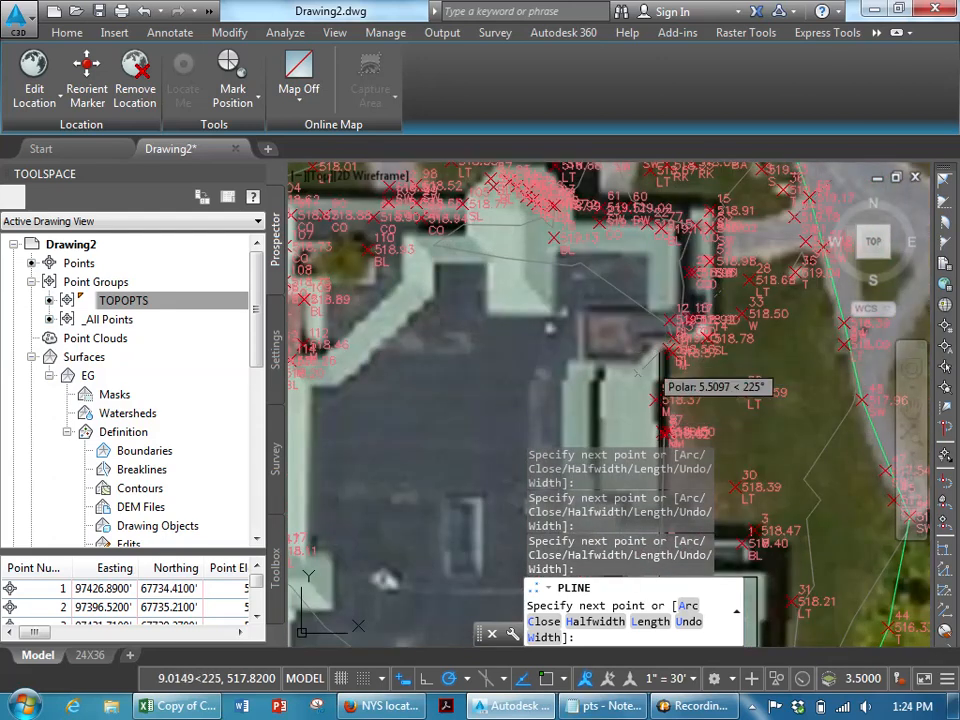
{"action": "scroll", "coordinate": [543, 386], "scroll_direction": "down", "scroll_amount": 3}
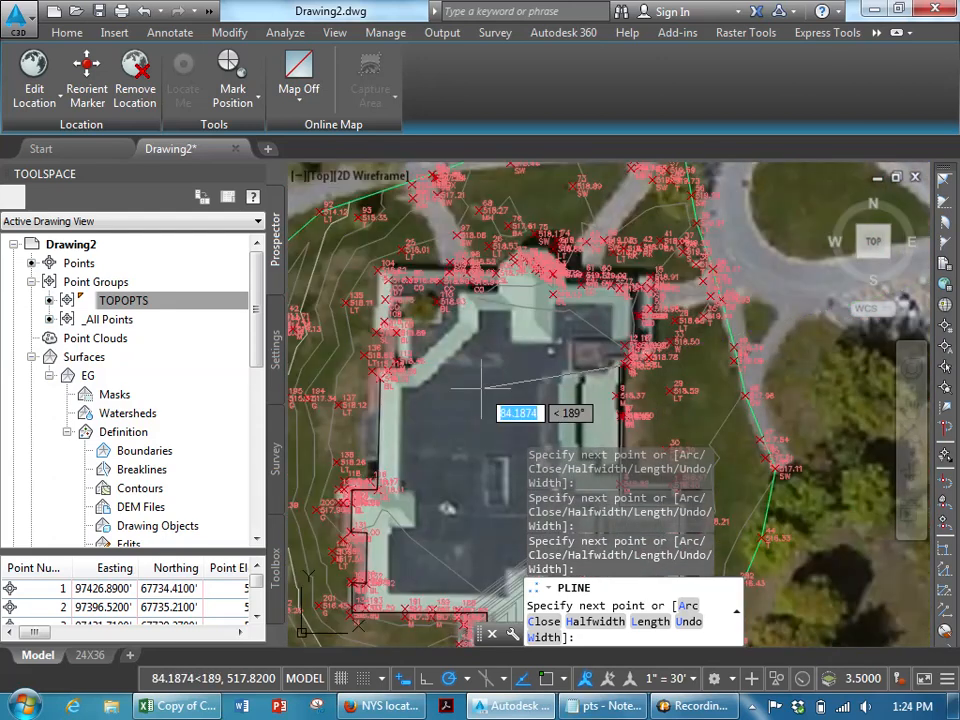
{"action": "key", "text": "Return"}
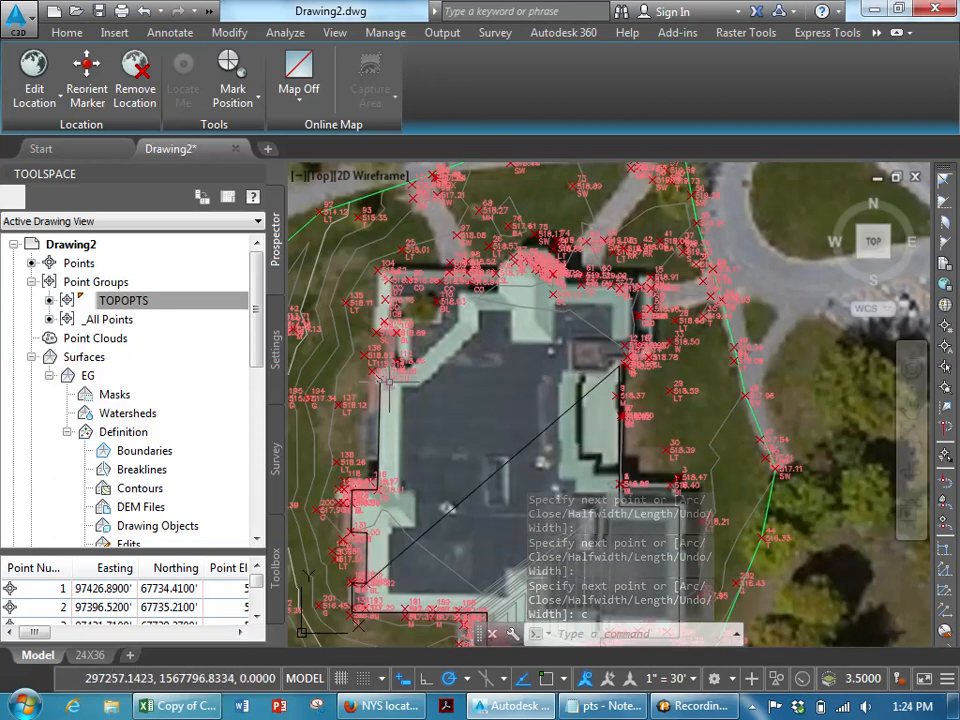
- Open the building outline polyline with PEDIT to remove its closing segment
{"action": "key", "text": "Escape"}
{"action": "key", "text": "Escape"}
{"action": "left_click", "coordinate": [463, 497]}
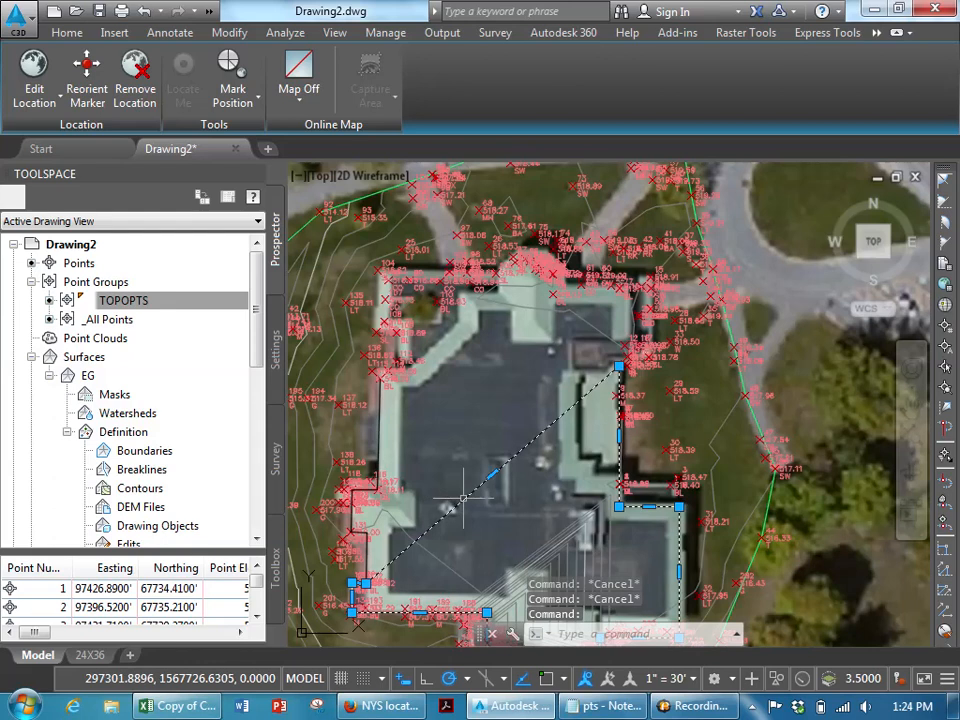
{"action": "double_click", "coordinate": [463, 497]}
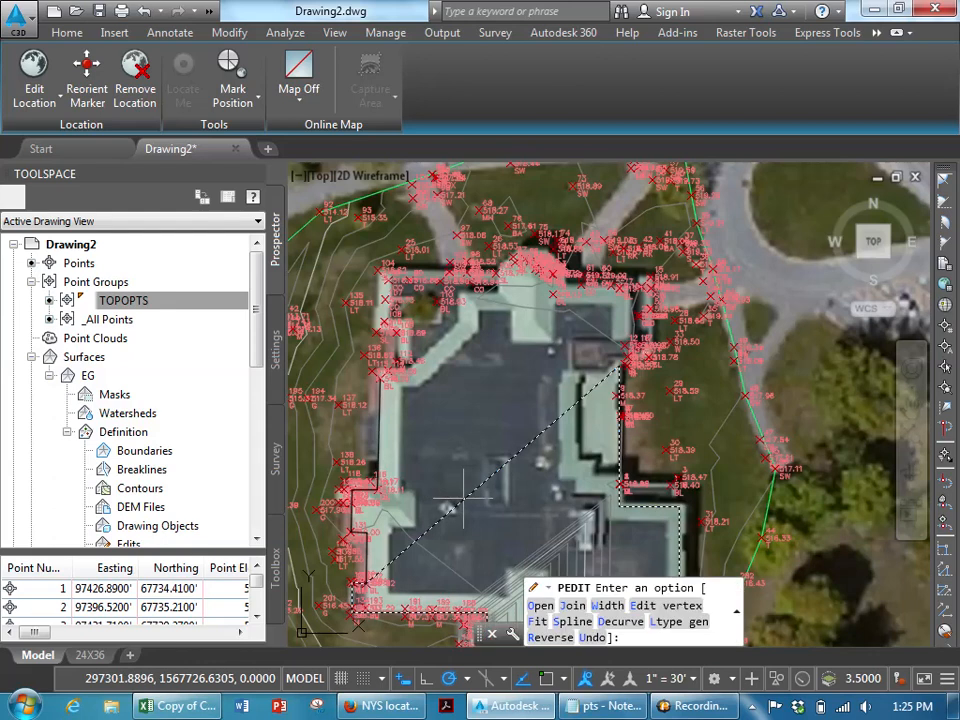
{"action": "key", "text": "Escape"}
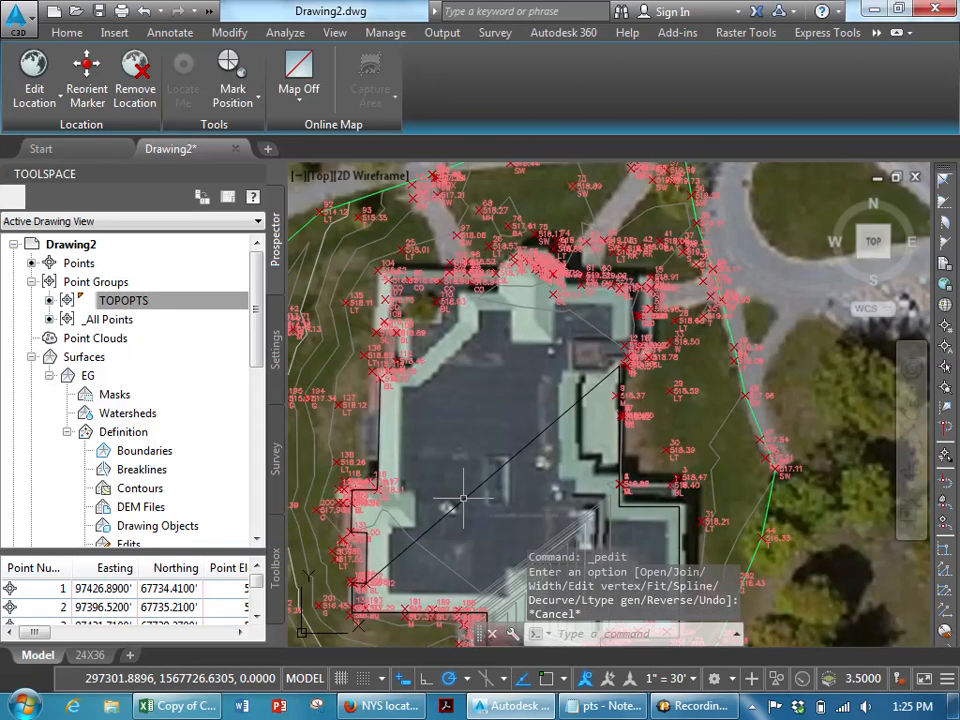
{"action": "type", "text": "p"}
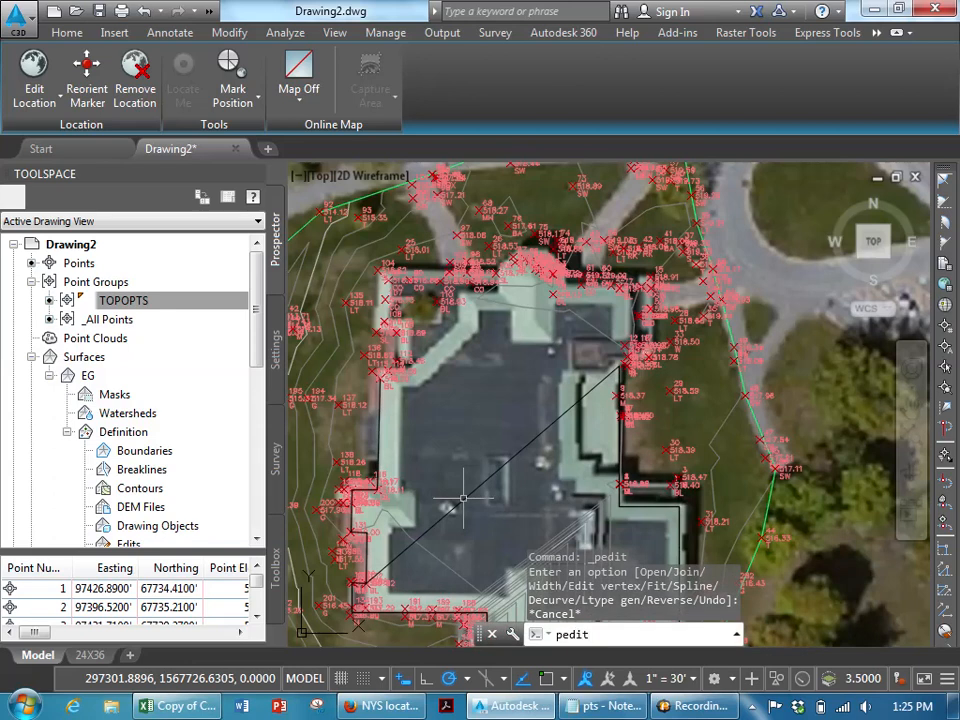
{"action": "type", "text": "edit"}
{"action": "key", "text": "Return"}
{"action": "left_click", "coordinate": [472, 490]}
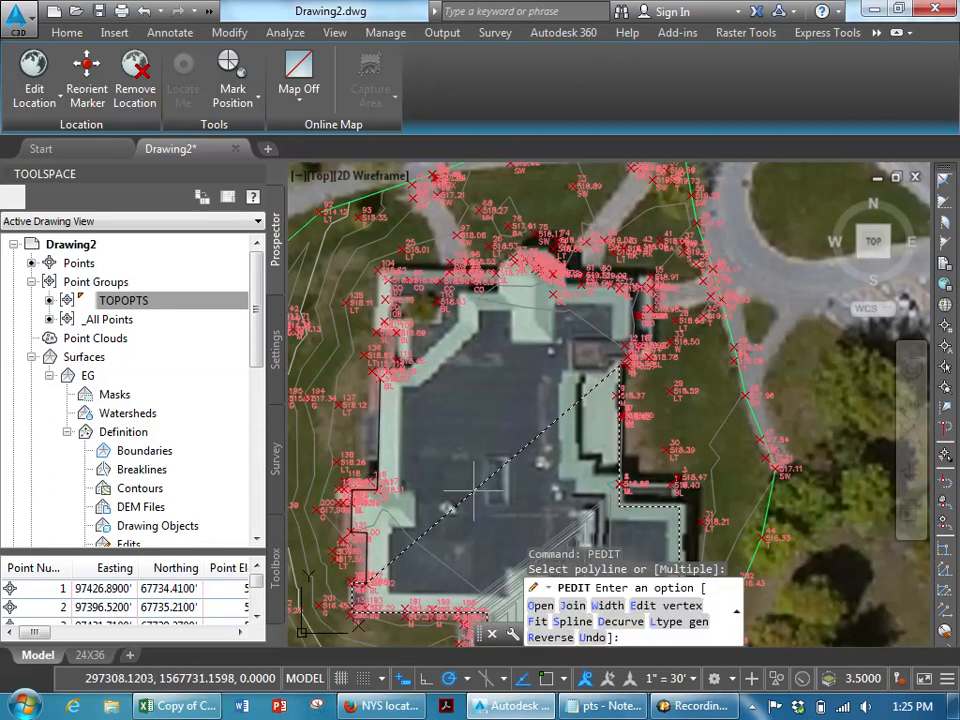
{"action": "left_click", "coordinate": [545, 607]}
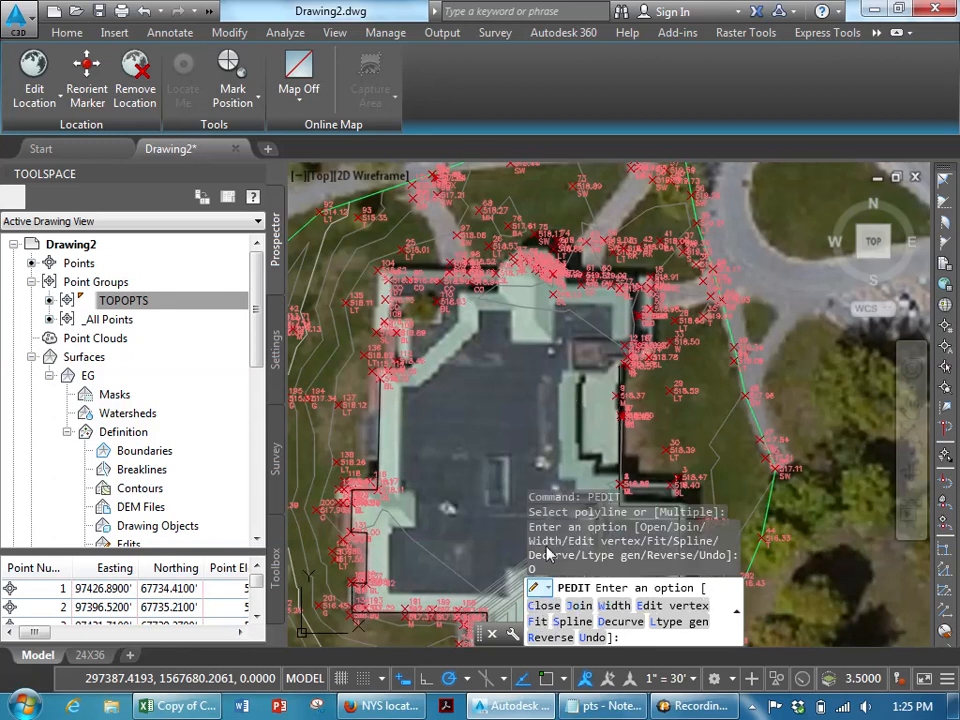
{"action": "key", "text": "Return"}
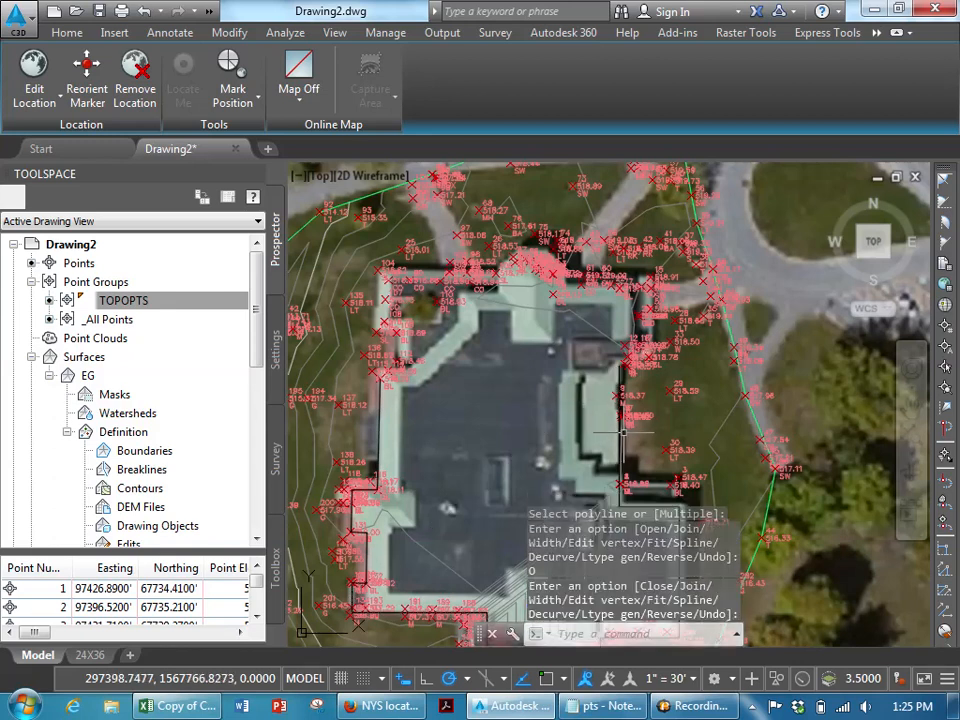
- Select the building outline polylines and review their properties, including elevation
{"action": "left_click", "coordinate": [620, 436]}
{"action": "scroll", "coordinate": [352, 630], "scroll_direction": "up", "scroll_amount": 6}
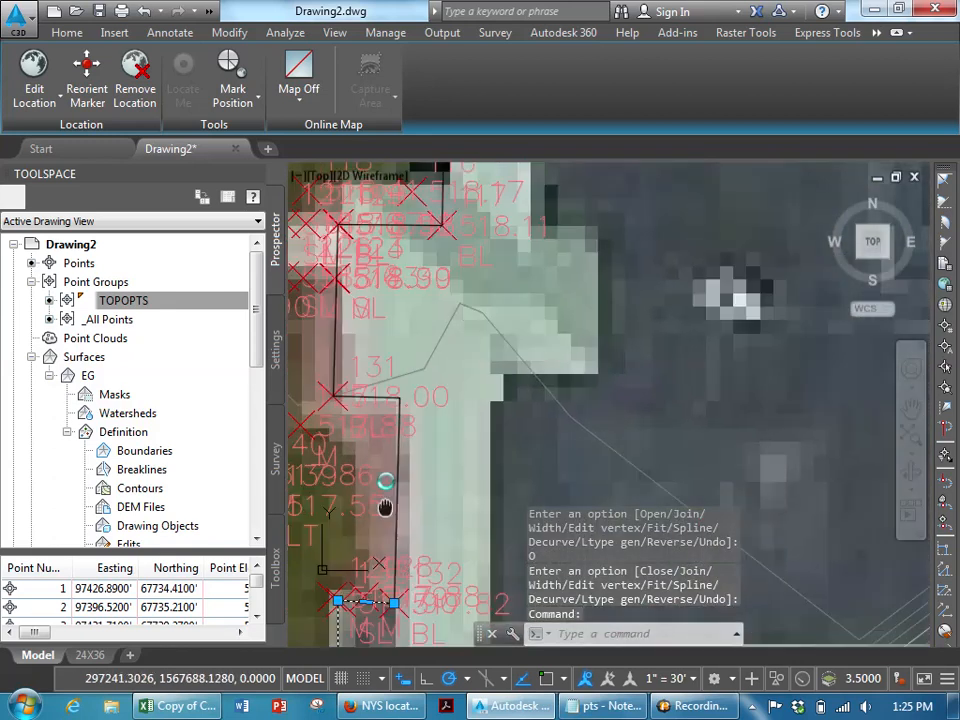
{"action": "left_click", "coordinate": [408, 300]}
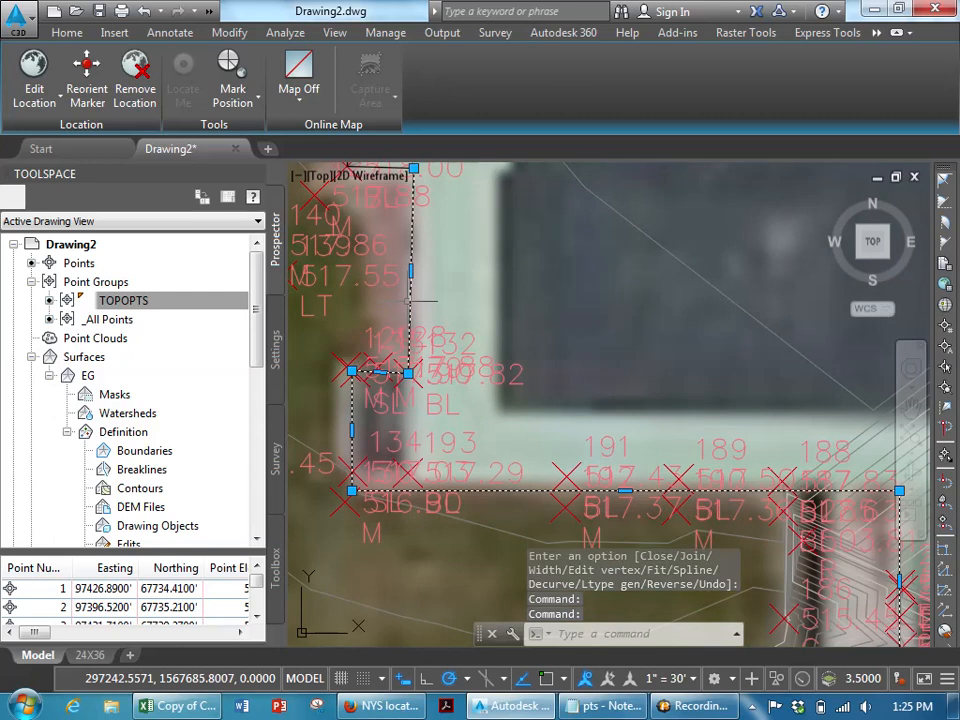
{"action": "middle_click_drag", "start_coordinate": [398, 268], "coordinate": [422, 396]}
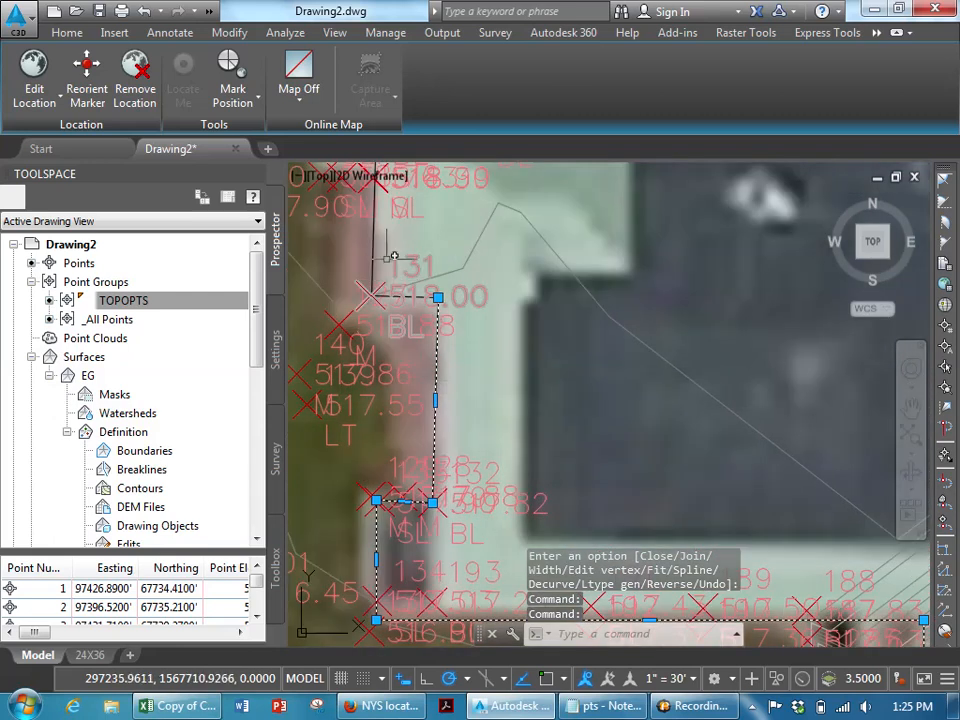
{"action": "left_click", "coordinate": [373, 240]}
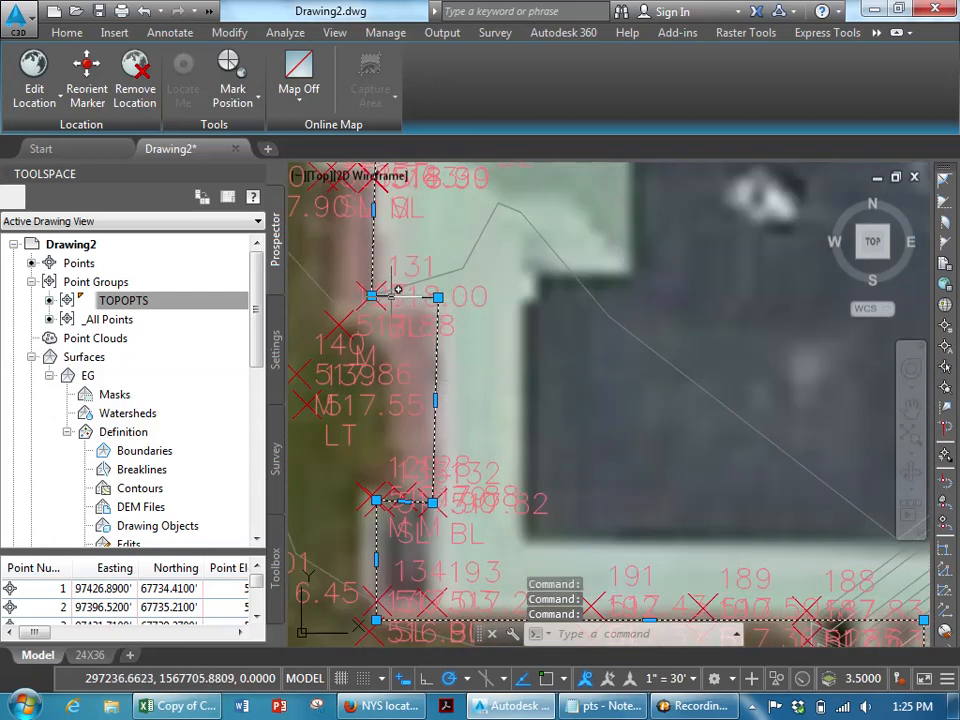
{"action": "scroll", "coordinate": [398, 290], "scroll_direction": "up", "scroll_amount": 4}
{"action": "right_click", "coordinate": [386, 296]}
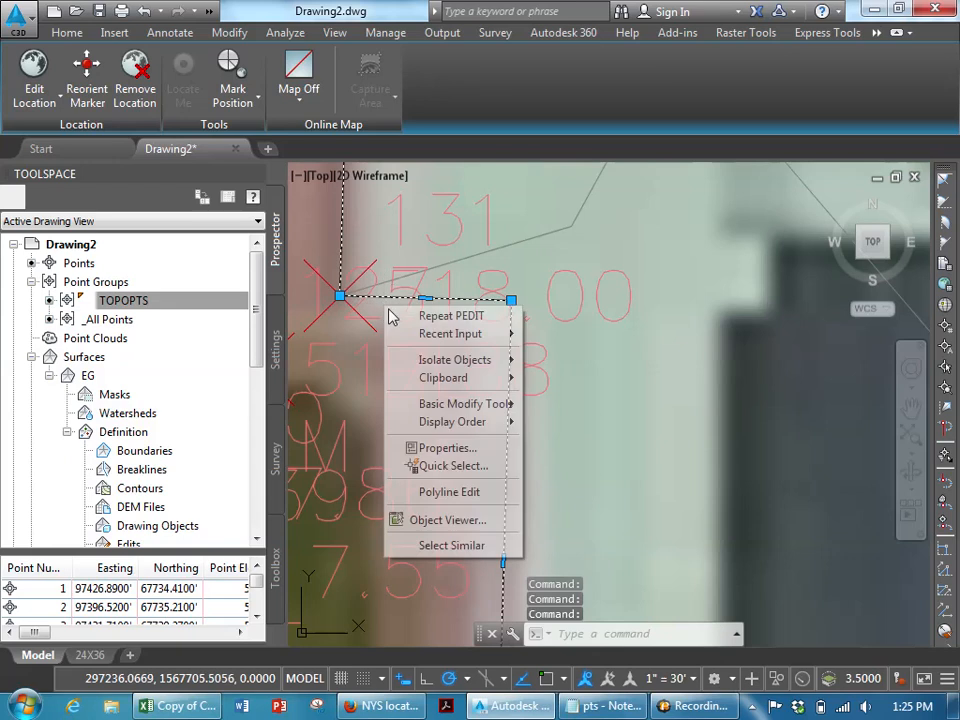
{"action": "left_click", "coordinate": [447, 448]}
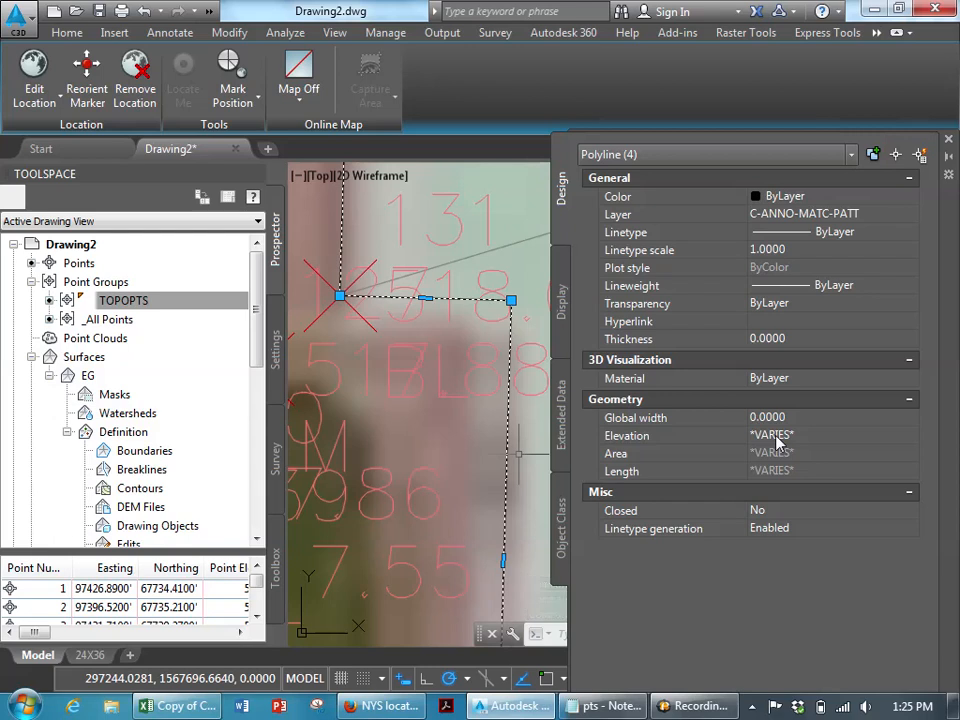
{"action": "scroll", "coordinate": [430, 390], "scroll_direction": "down", "scroll_amount": 5}
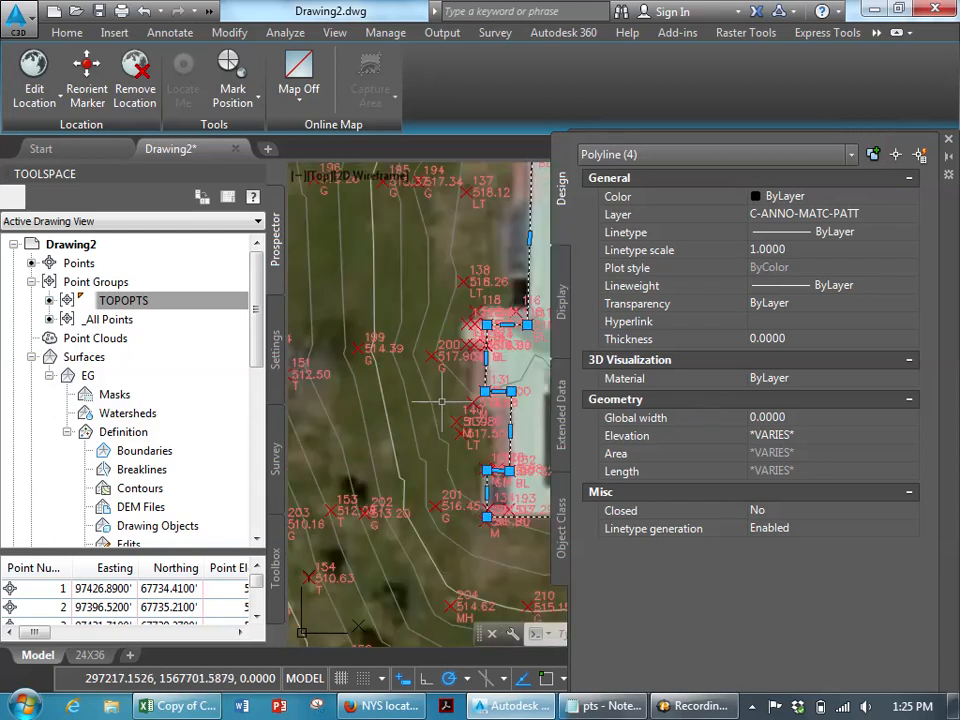
{"action": "left_click", "coordinate": [948, 140]}
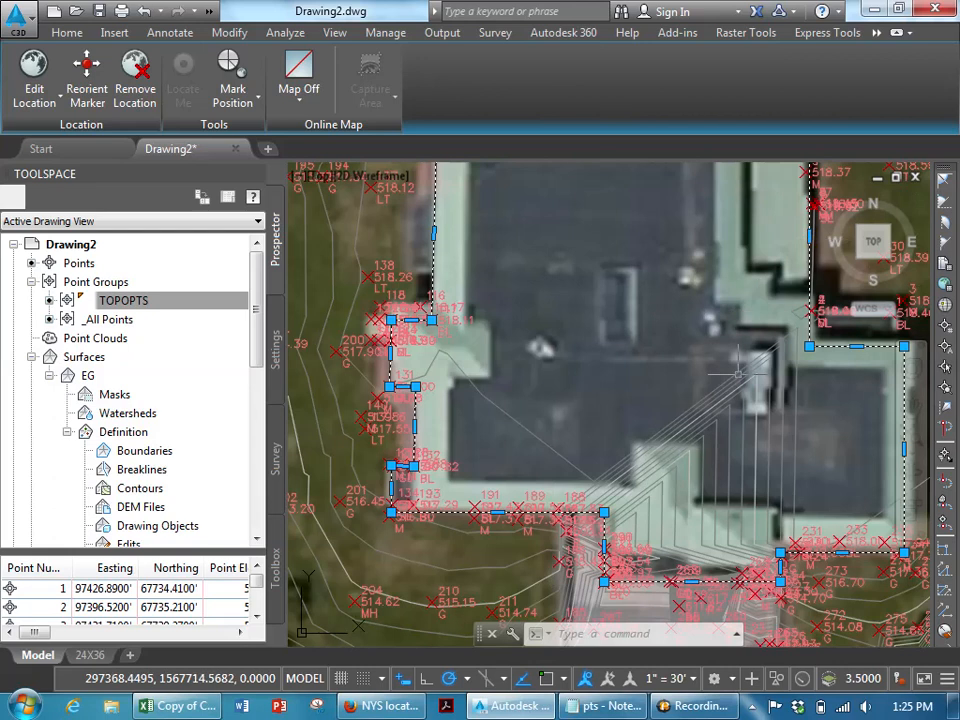
{"action": "scroll", "coordinate": [641, 422], "scroll_direction": "down", "scroll_amount": 5}
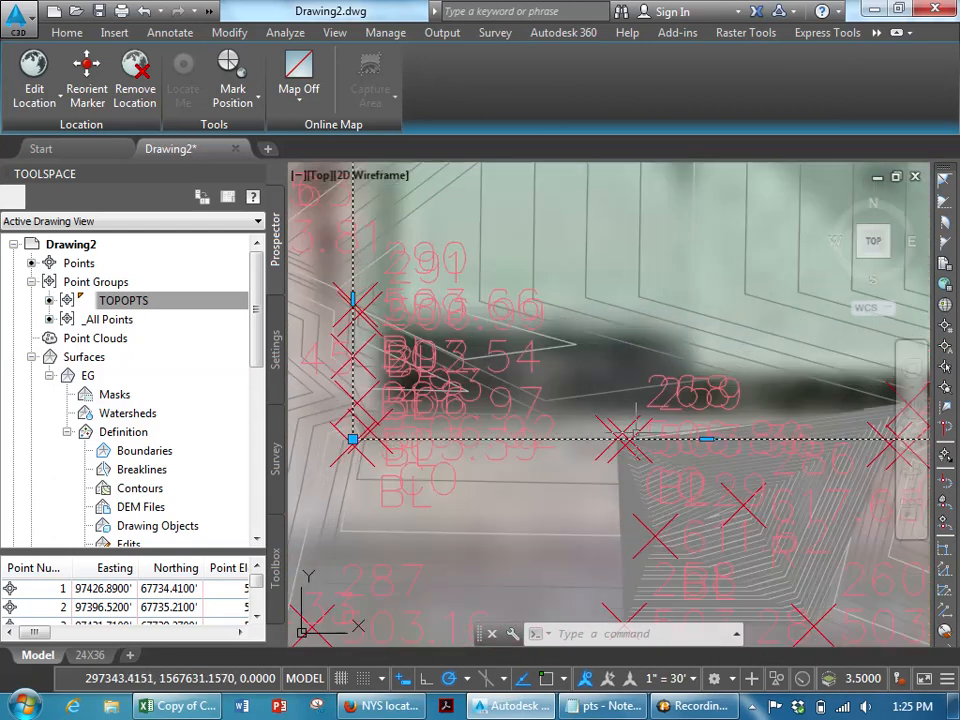
- Set the elevation of the selected building outline polylines to 519
{"action": "scroll", "coordinate": [581, 372], "scroll_direction": "up", "scroll_amount": 5}
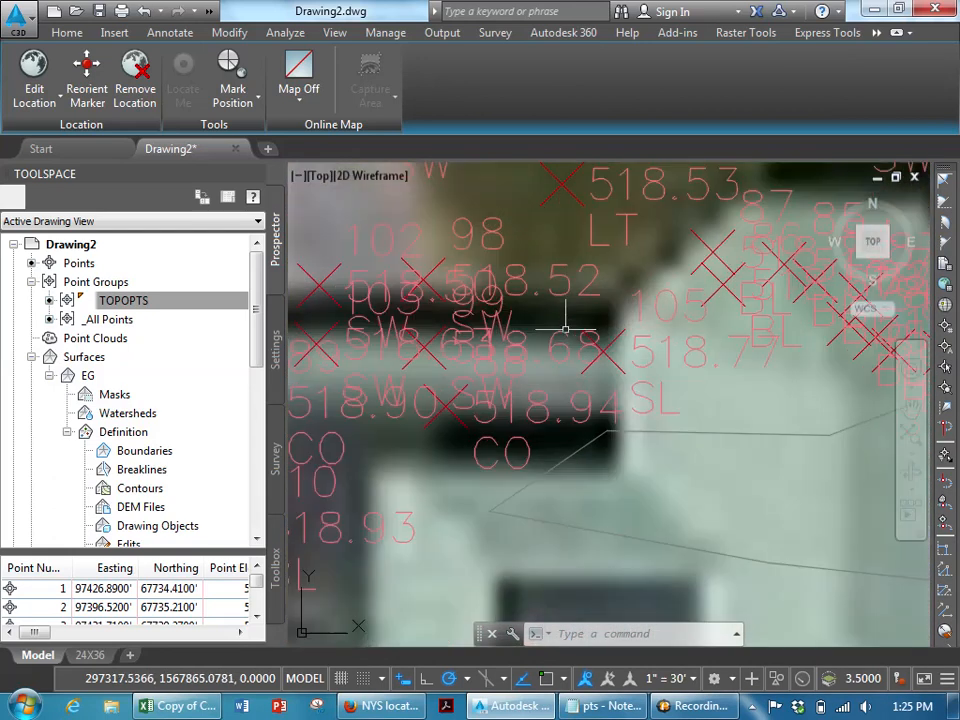
{"action": "scroll", "coordinate": [692, 365], "scroll_direction": "up", "scroll_amount": 2}
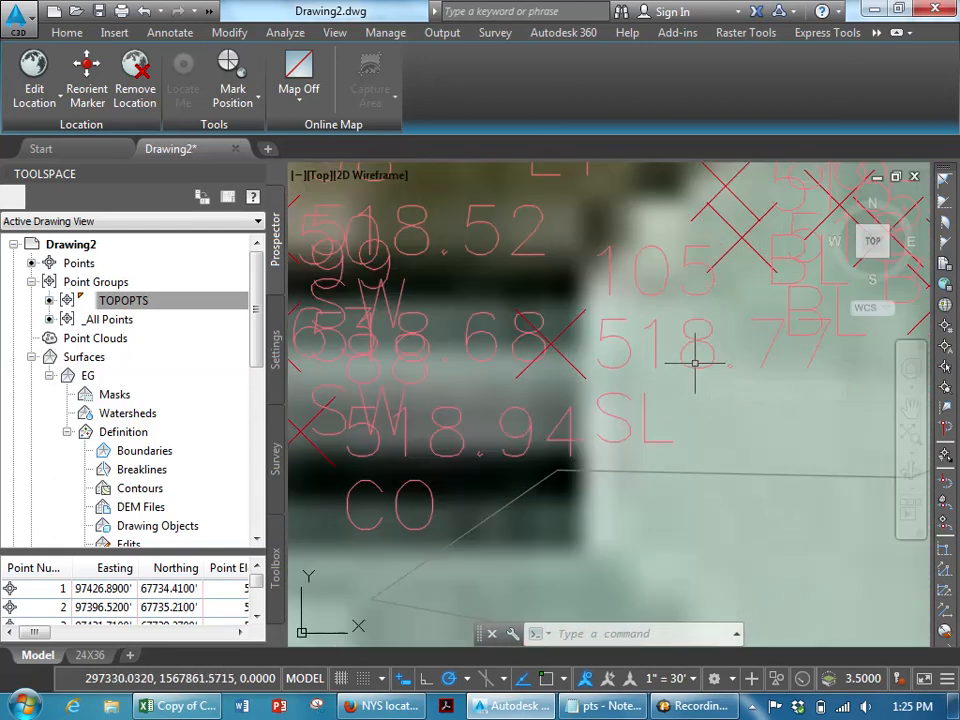
{"action": "scroll", "coordinate": [695, 362], "scroll_direction": "down", "scroll_amount": 4}
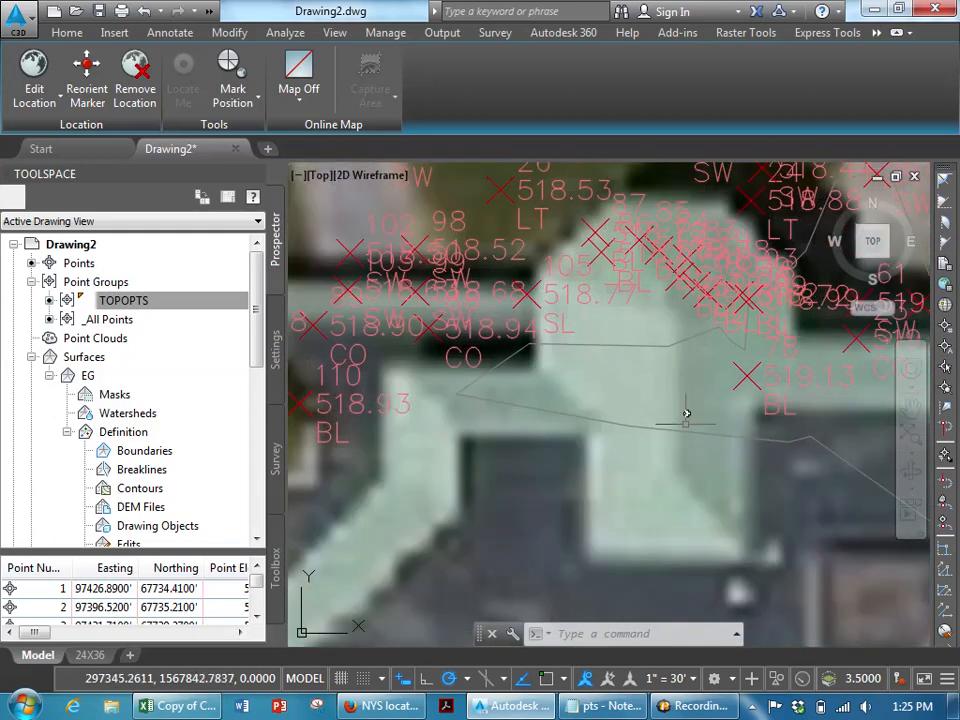
{"action": "scroll", "coordinate": [579, 392], "scroll_direction": "up", "scroll_amount": 3}
{"action": "scroll", "coordinate": [665, 351], "scroll_direction": "down", "scroll_amount": 3}
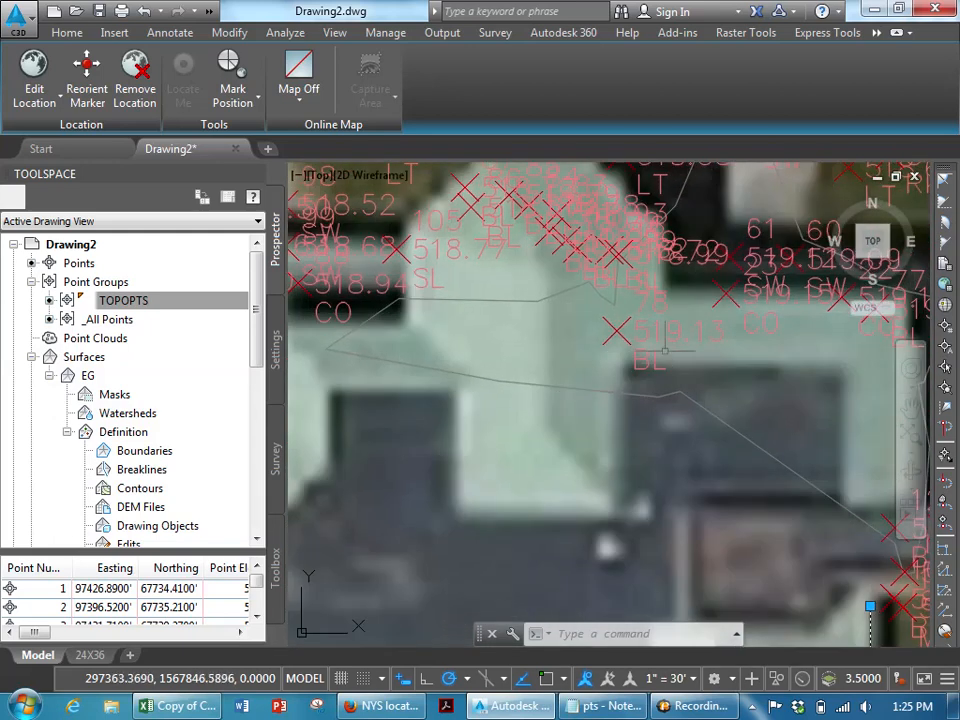
{"action": "scroll", "coordinate": [647, 403], "scroll_direction": "down", "scroll_amount": 5}
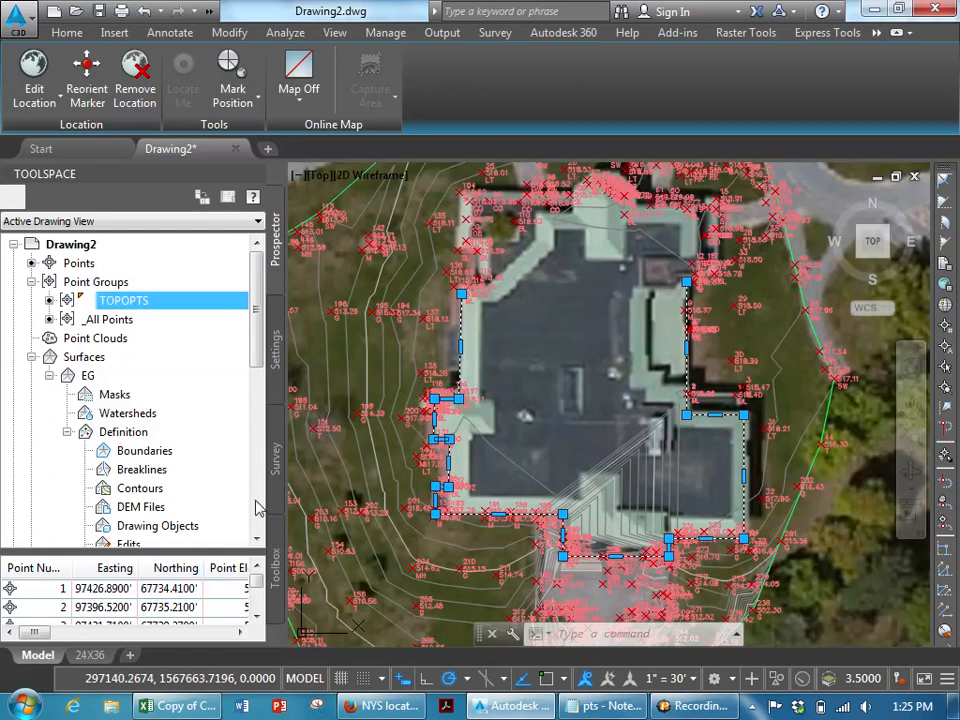
{"action": "right_click", "coordinate": [456, 369]}
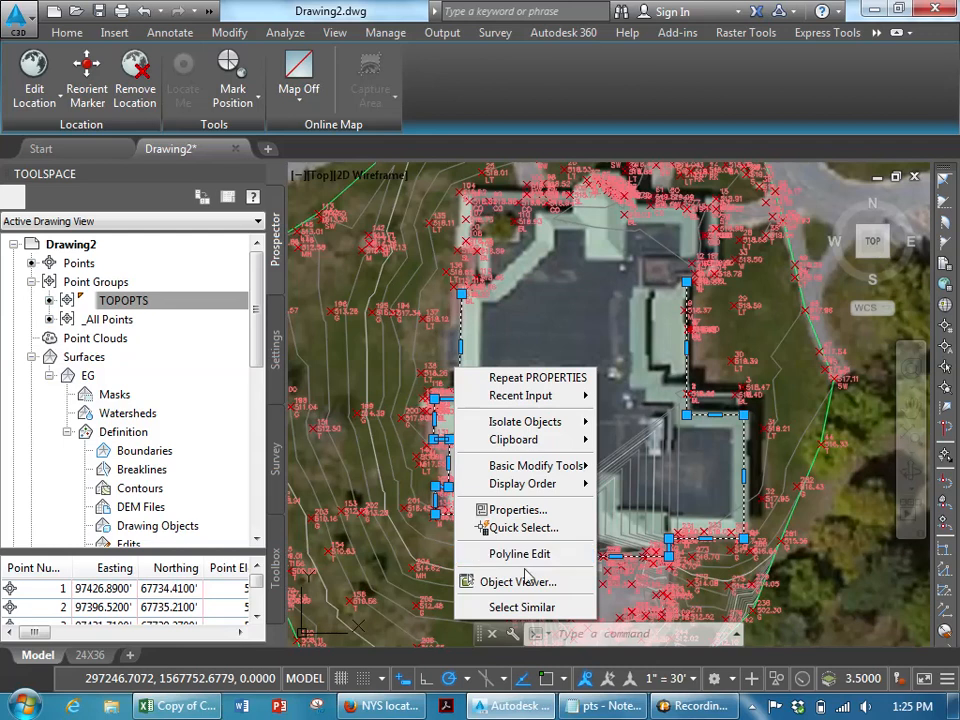
{"action": "left_click", "coordinate": [500, 511]}
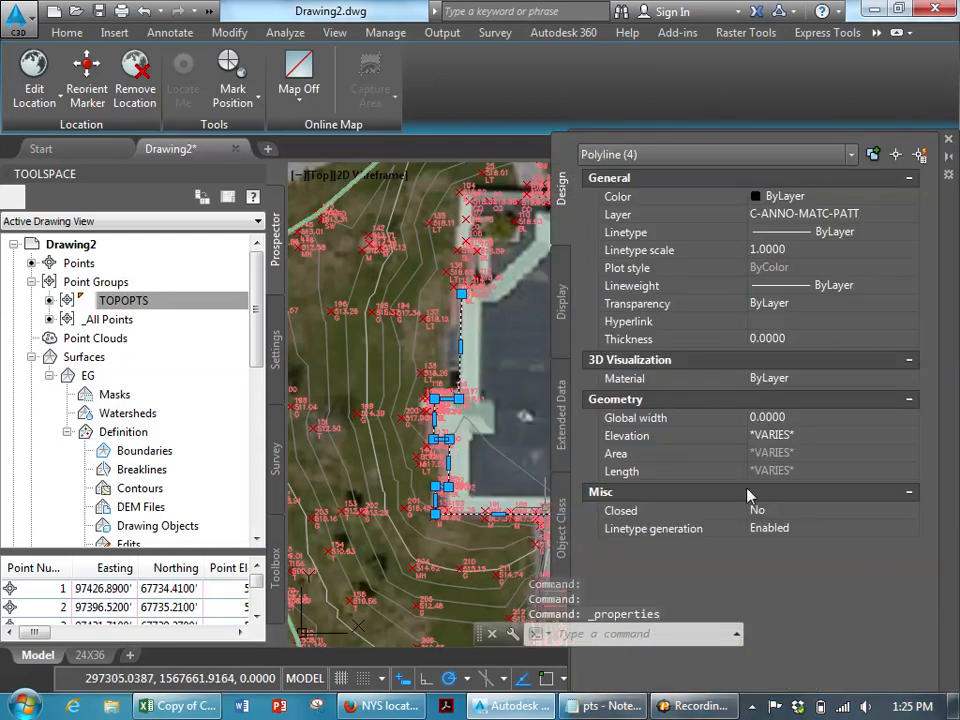
{"action": "left_click", "coordinate": [790, 436]}
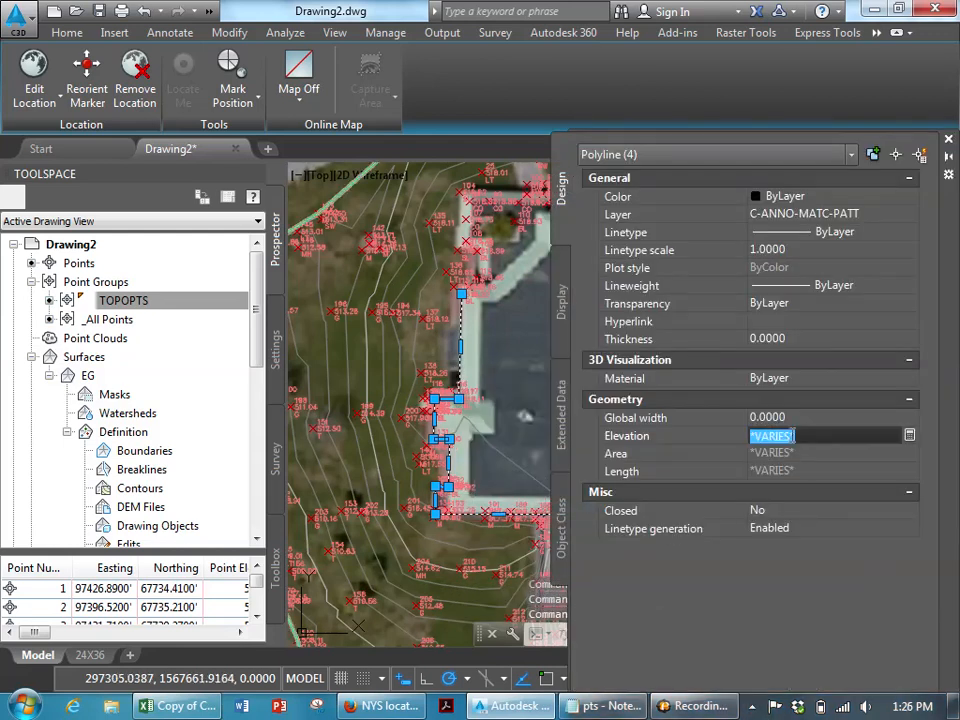
{"action": "type", "text": "519"}
{"action": "key", "text": "Return"}
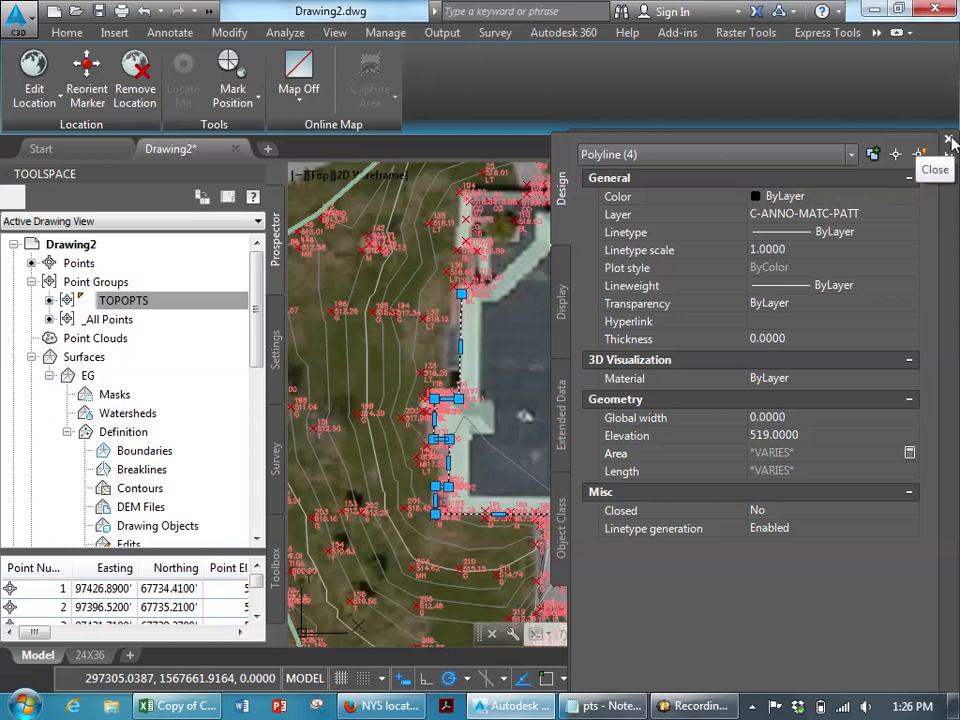
{"action": "left_click", "coordinate": [951, 142]}
{"action": "key", "text": "Escape"}
{"action": "key", "text": "Escape"}
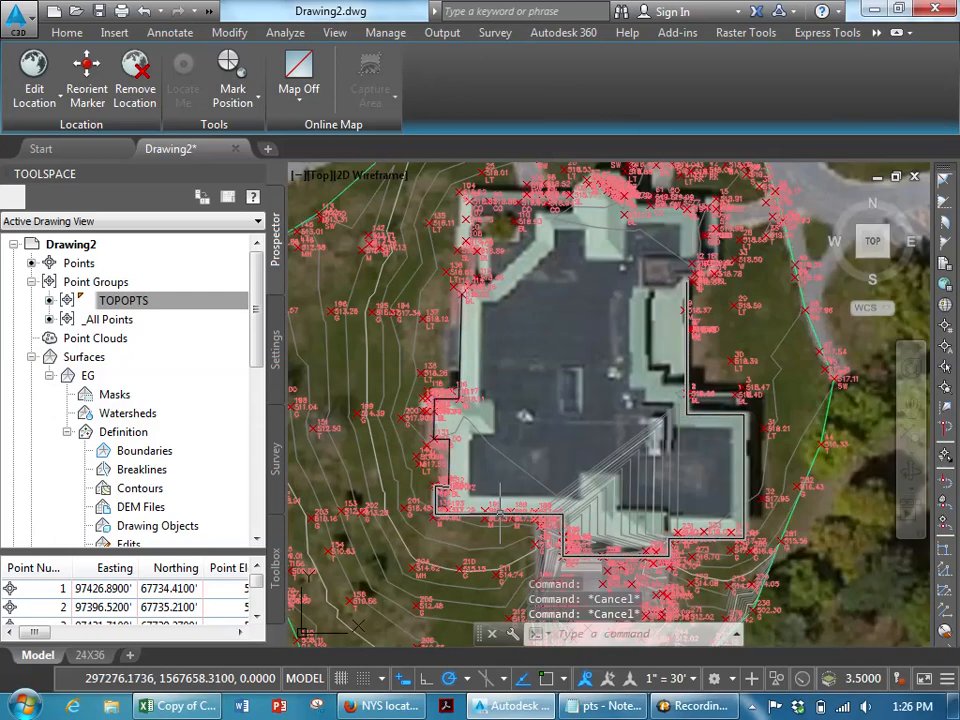
- Join the building outline segments into a single polyline with PEDIT
{"action": "double_click", "coordinate": [499, 514]}
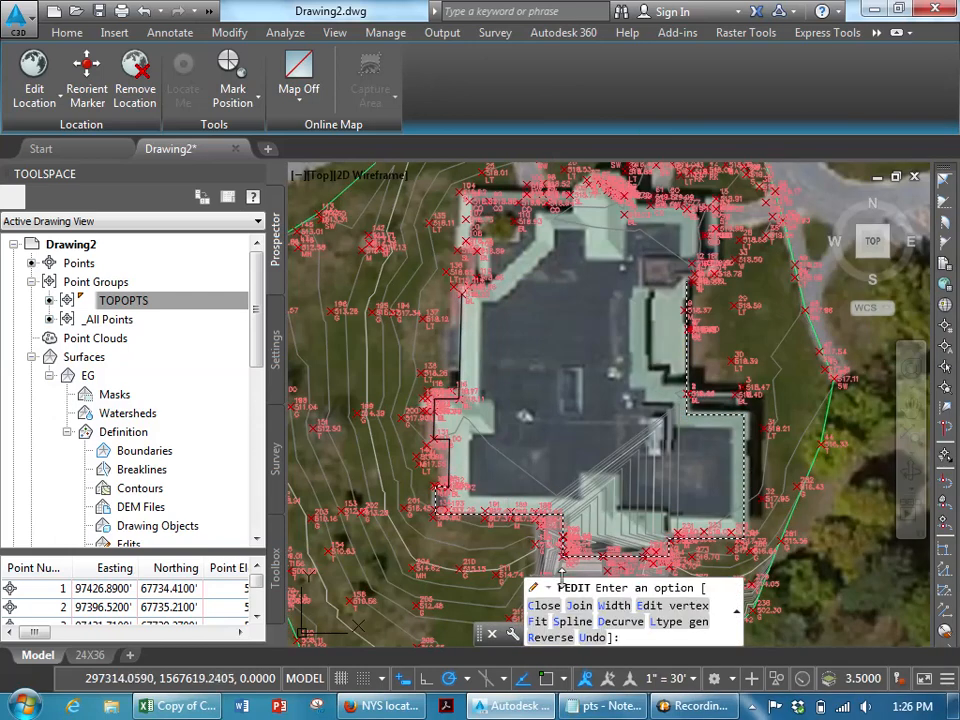
{"action": "left_click", "coordinate": [563, 605]}
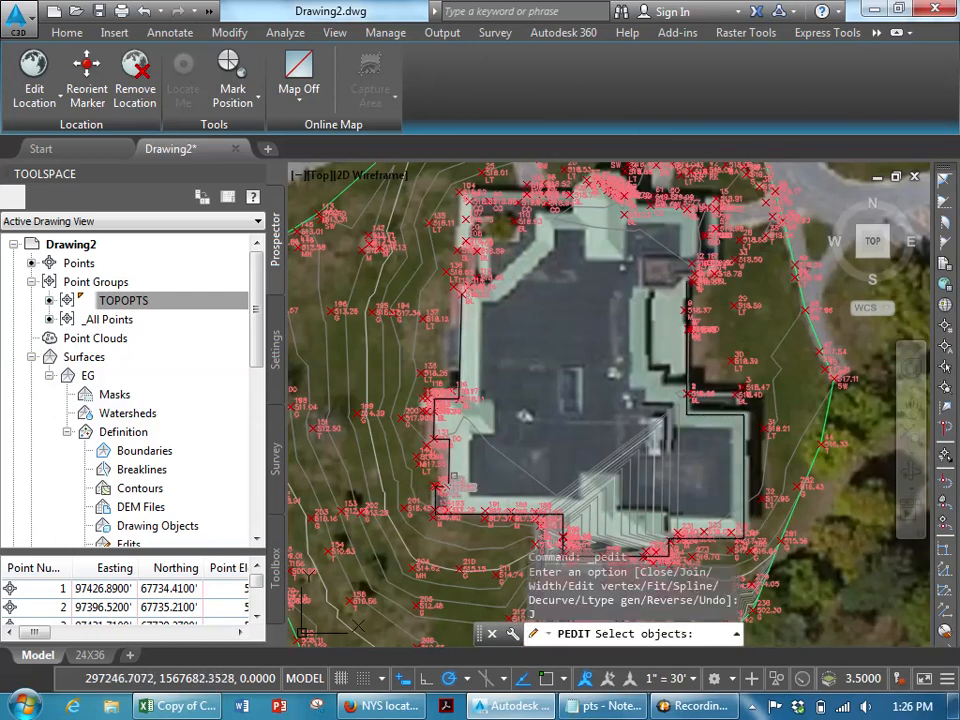
{"action": "left_click", "coordinate": [443, 445]}
{"action": "left_click", "coordinate": [437, 428]}
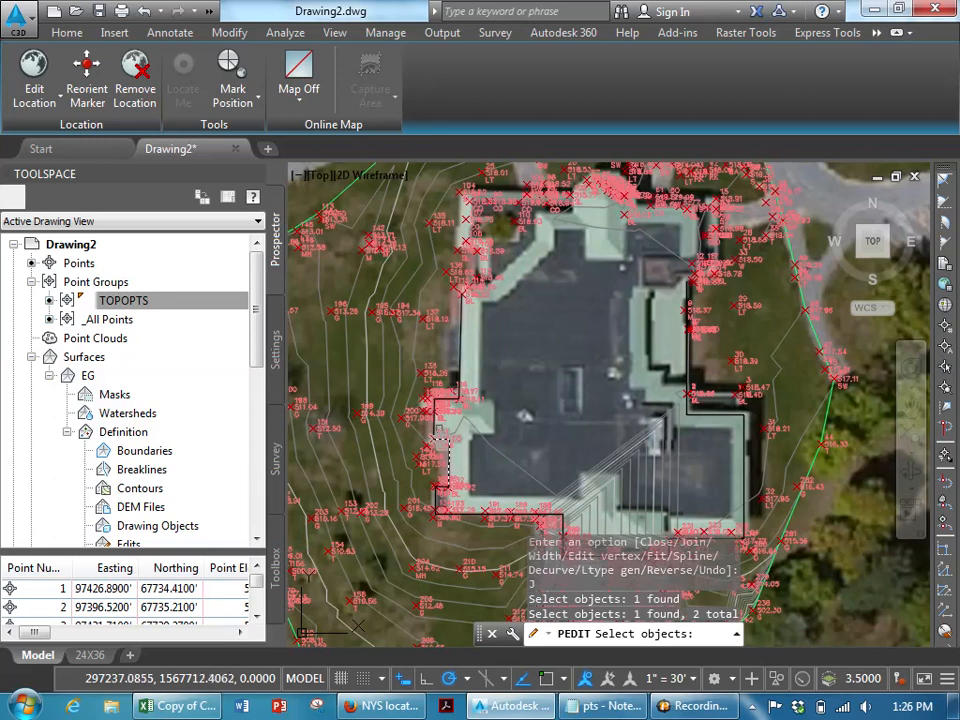
{"action": "left_click", "coordinate": [459, 394]}
{"action": "scroll", "coordinate": [447, 490], "scroll_direction": "up", "scroll_amount": 5}
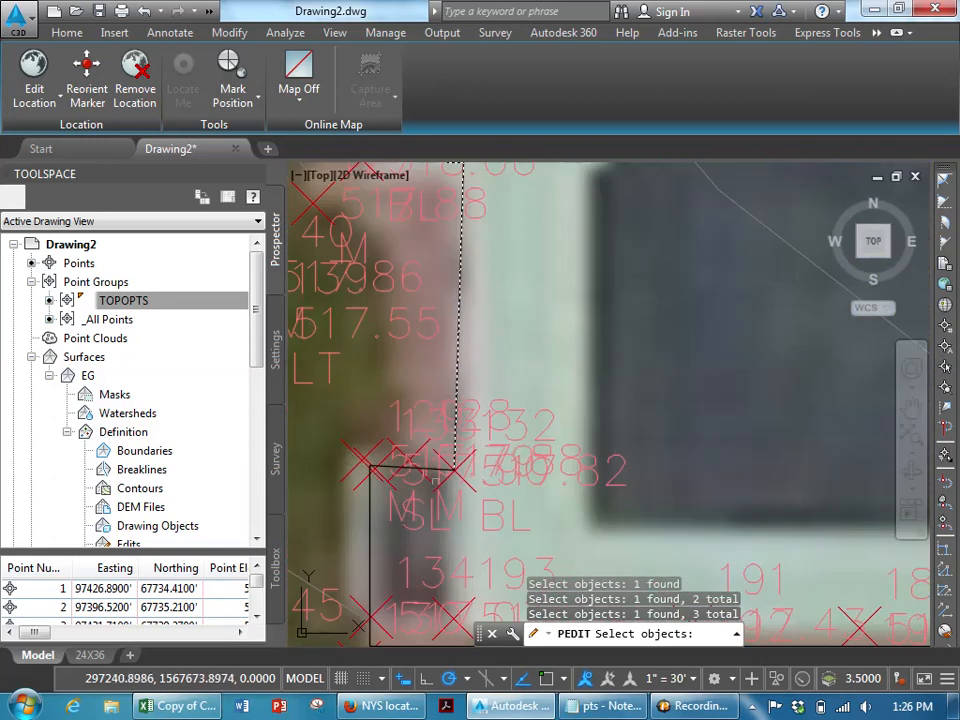
{"action": "left_click", "coordinate": [372, 525]}
{"action": "scroll", "coordinate": [390, 526], "scroll_direction": "down", "scroll_amount": 6}
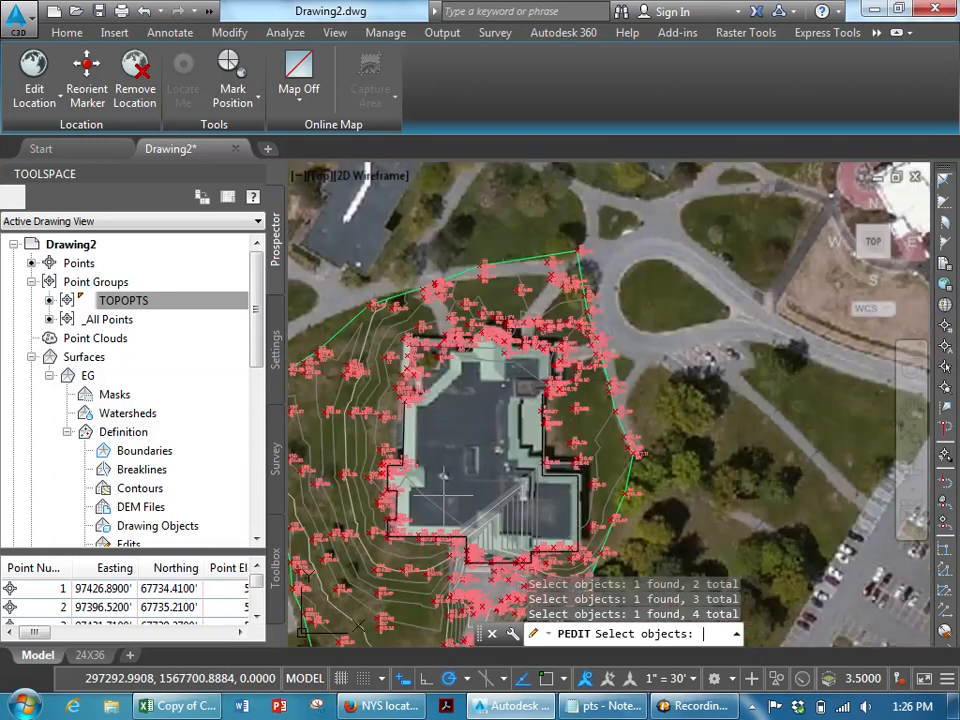
{"action": "key", "text": "Return"}
{"action": "key", "text": "Return"}
- Close the joined building outline polyline with PEDIT
{"action": "left_click", "coordinate": [405, 425]}
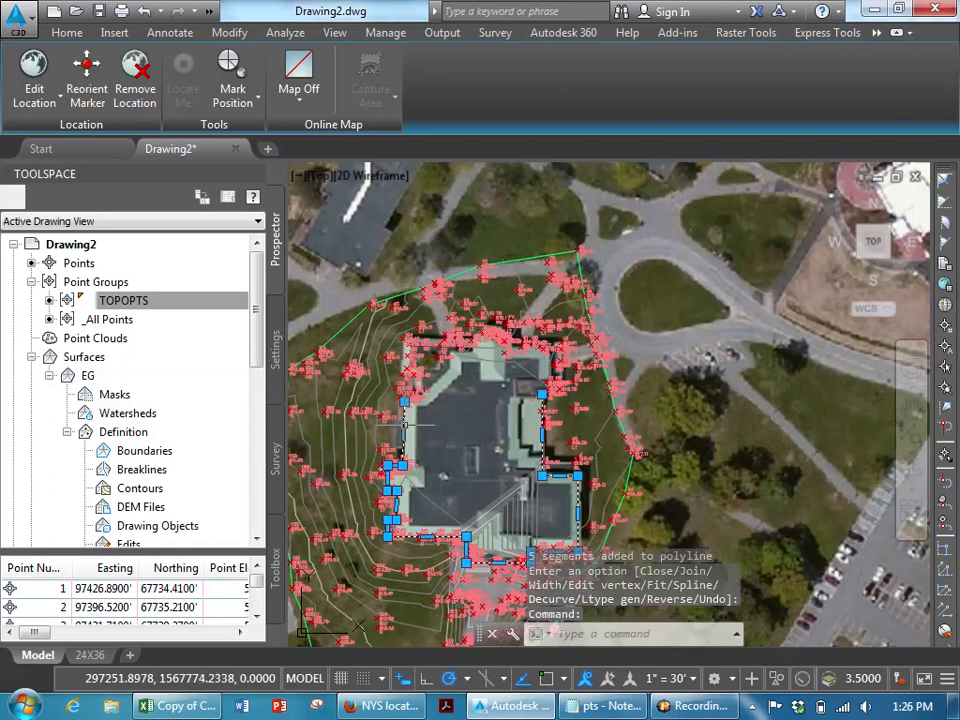
{"action": "middle_click_drag", "start_coordinate": [495, 448], "coordinate": [474, 401]}
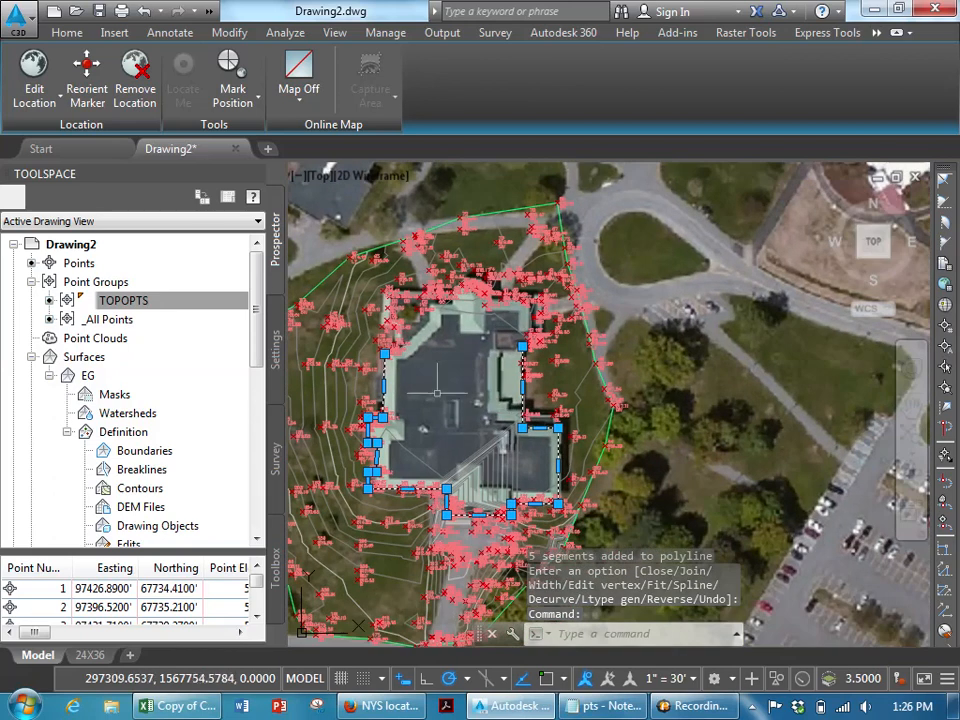
{"action": "key", "text": "Return"}
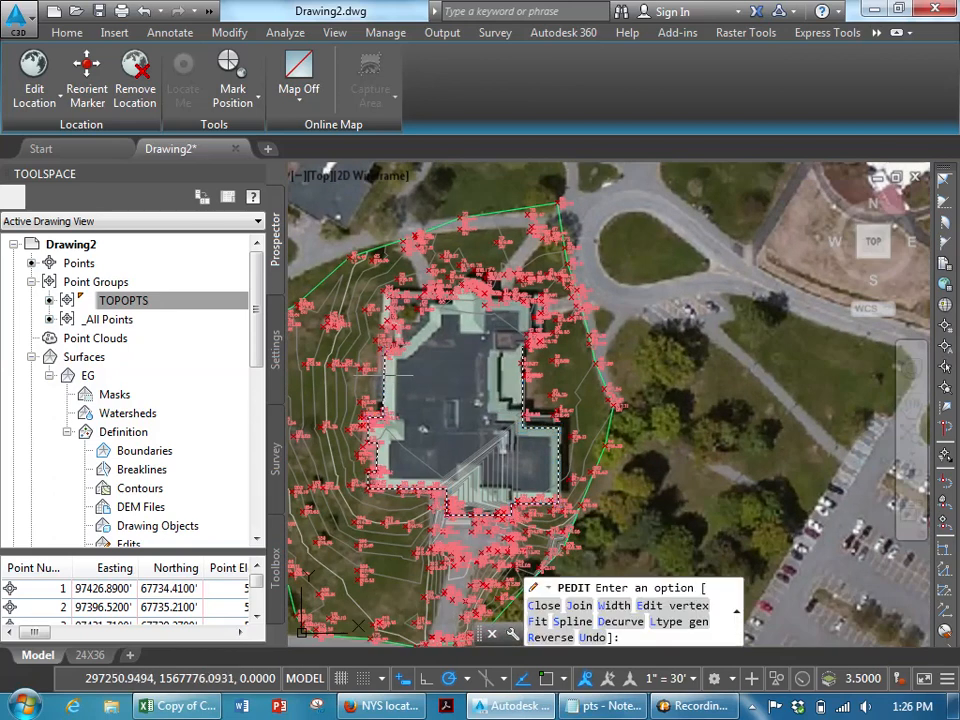
{"action": "type", "text": "c"}
{"action": "key", "text": "Return"}
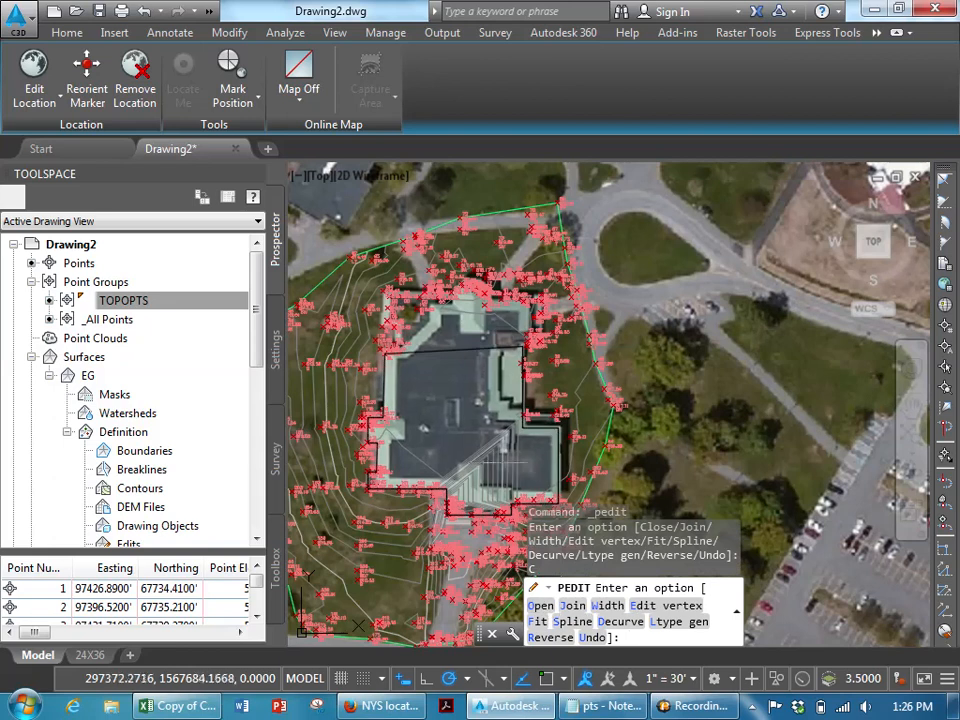
{"action": "scroll", "coordinate": [450, 378], "scroll_direction": "up", "scroll_amount": 4}
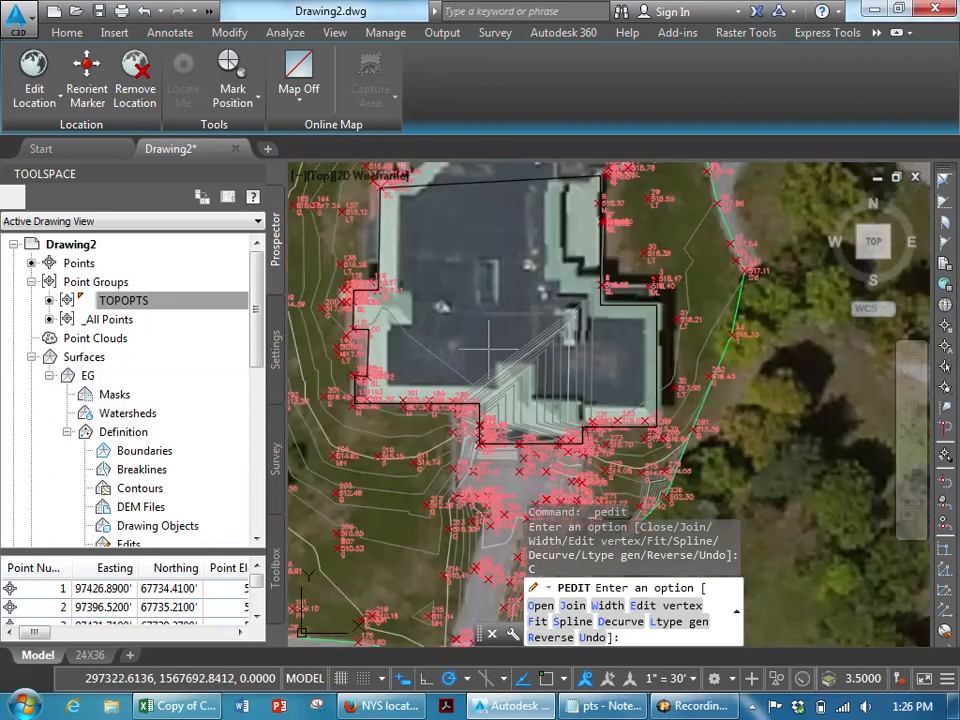
{"action": "key", "text": "Escape"}
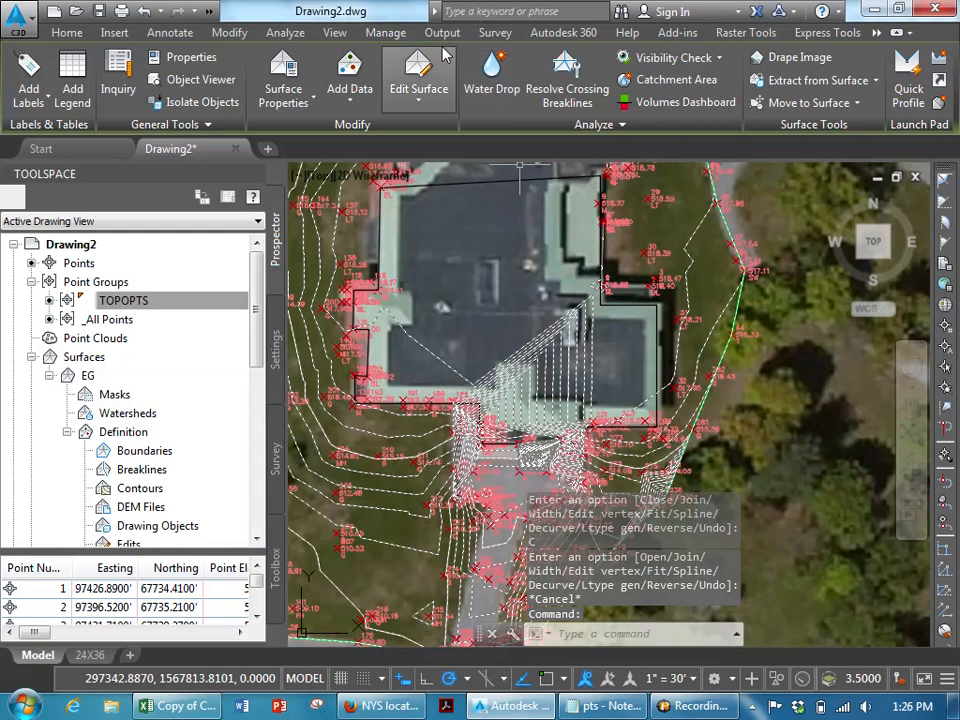
- Start adding a boundary to the EG surface named bldg with type Hide
{"action": "left_click", "coordinate": [422, 95]}
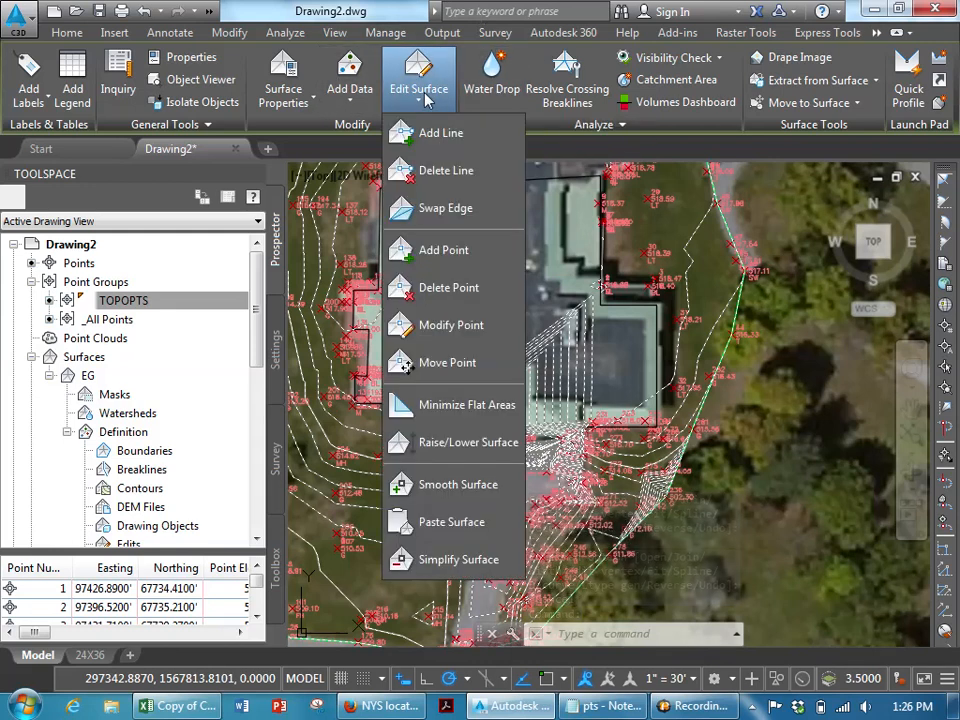
{"action": "left_click", "coordinate": [358, 98]}
{"action": "left_click", "coordinate": [360, 100]}
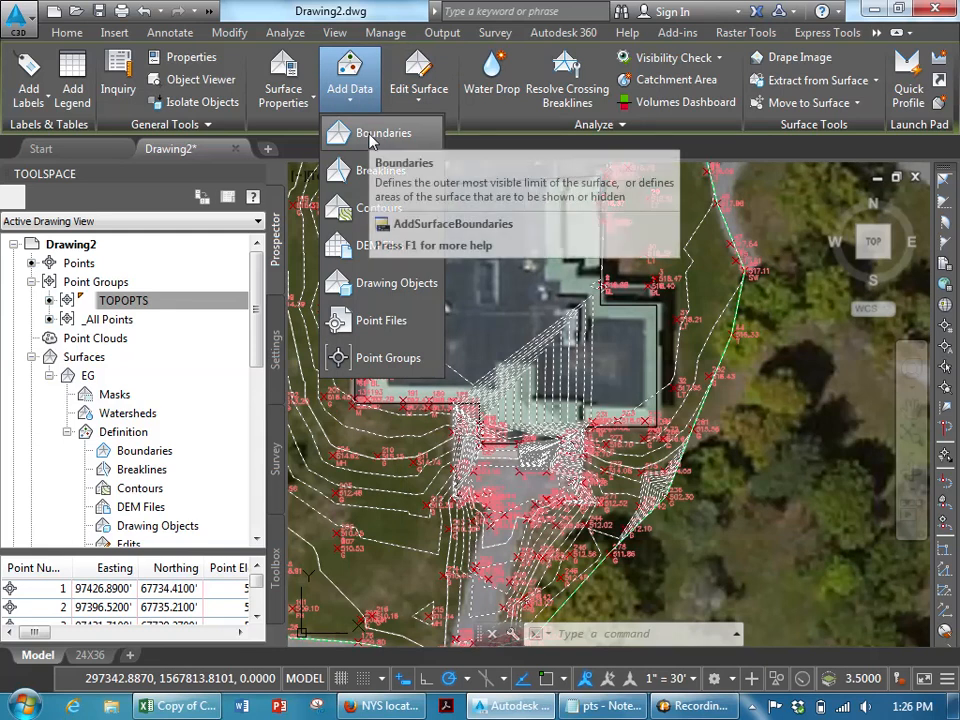
{"action": "left_click", "coordinate": [369, 140]}
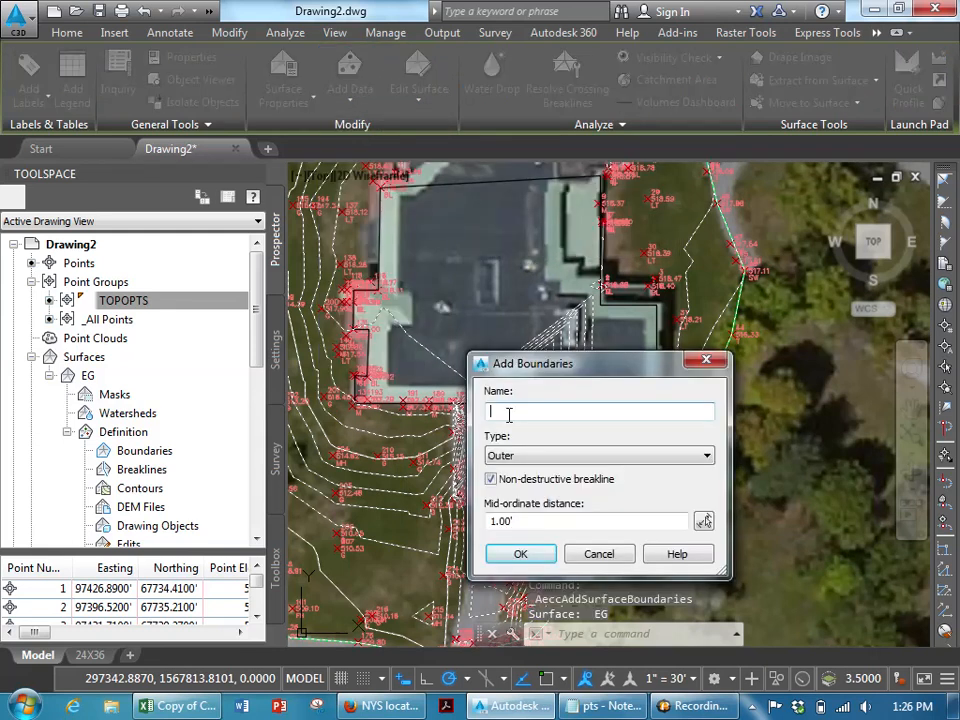
{"action": "type", "text": "bldg"}
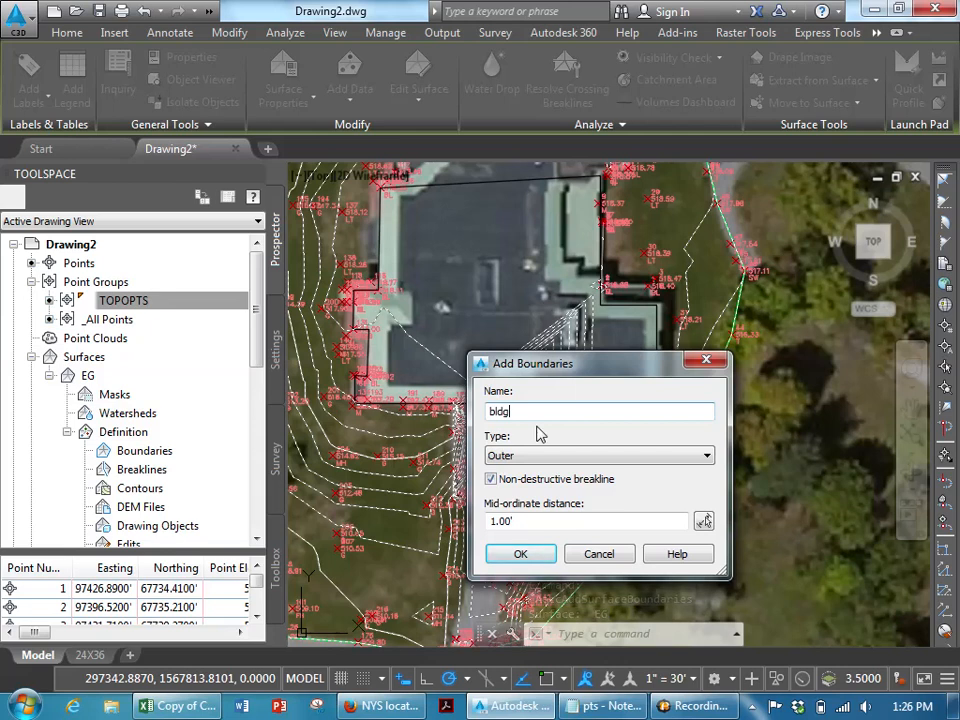
{"action": "left_click", "coordinate": [558, 455]}
{"action": "left_click", "coordinate": [557, 500]}
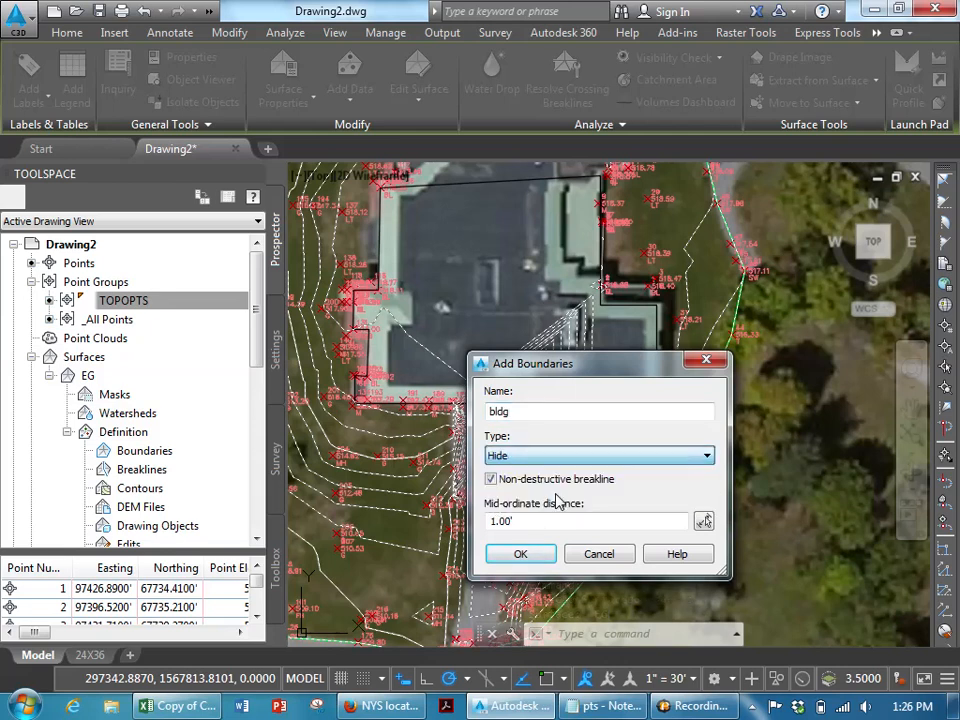
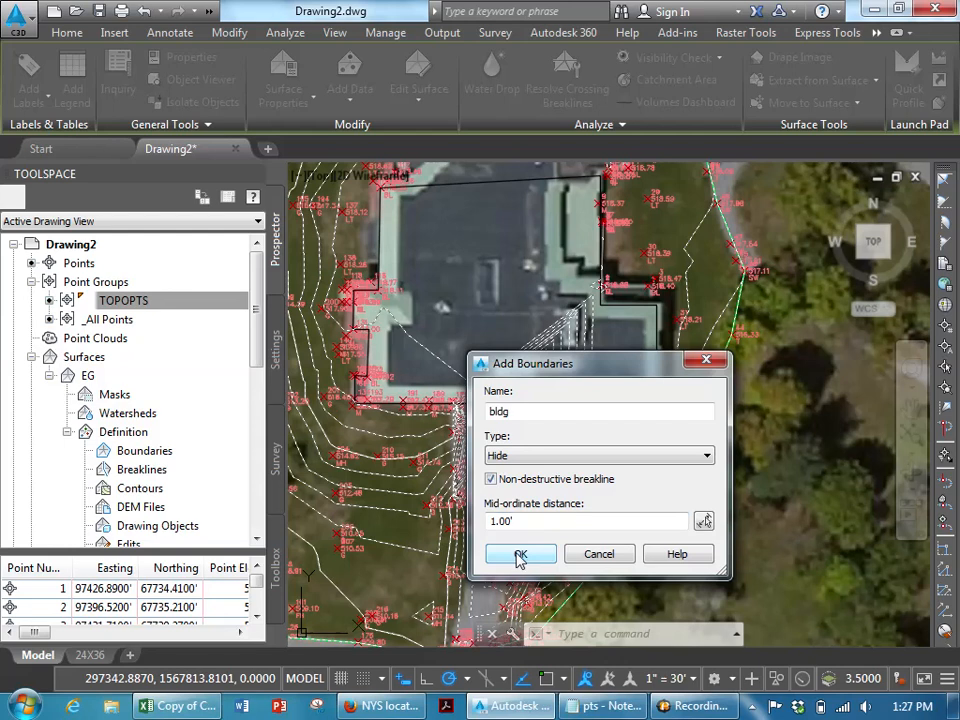
- Confirm the bldg Hide boundary and select the building outline polyline as its boundary object
{"action": "left_click", "coordinate": [519, 556]}
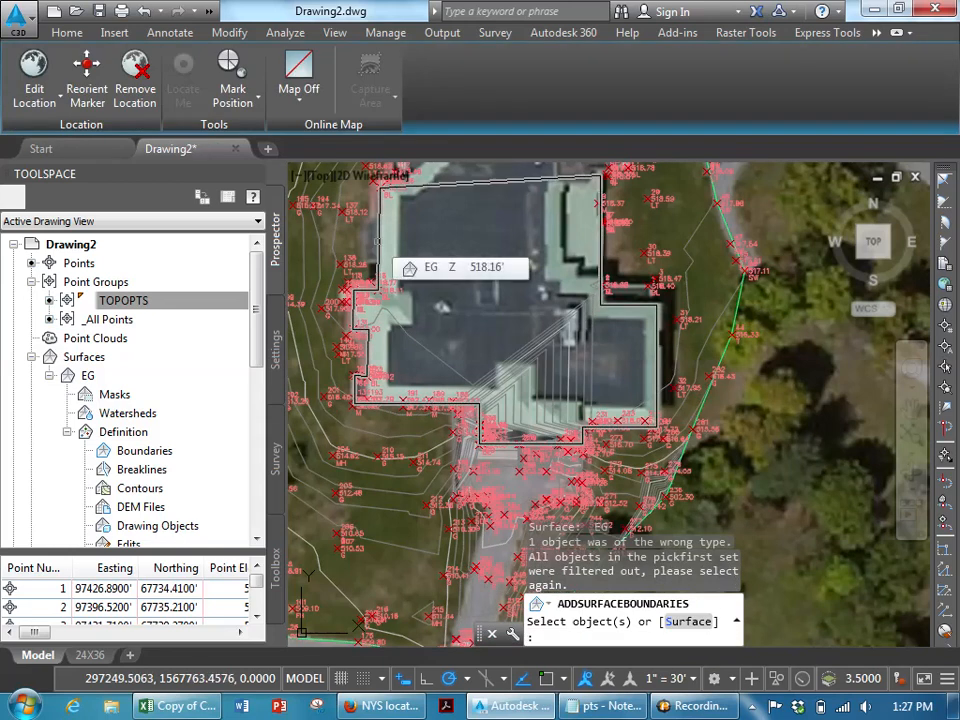
{"action": "left_click", "coordinate": [378, 242]}
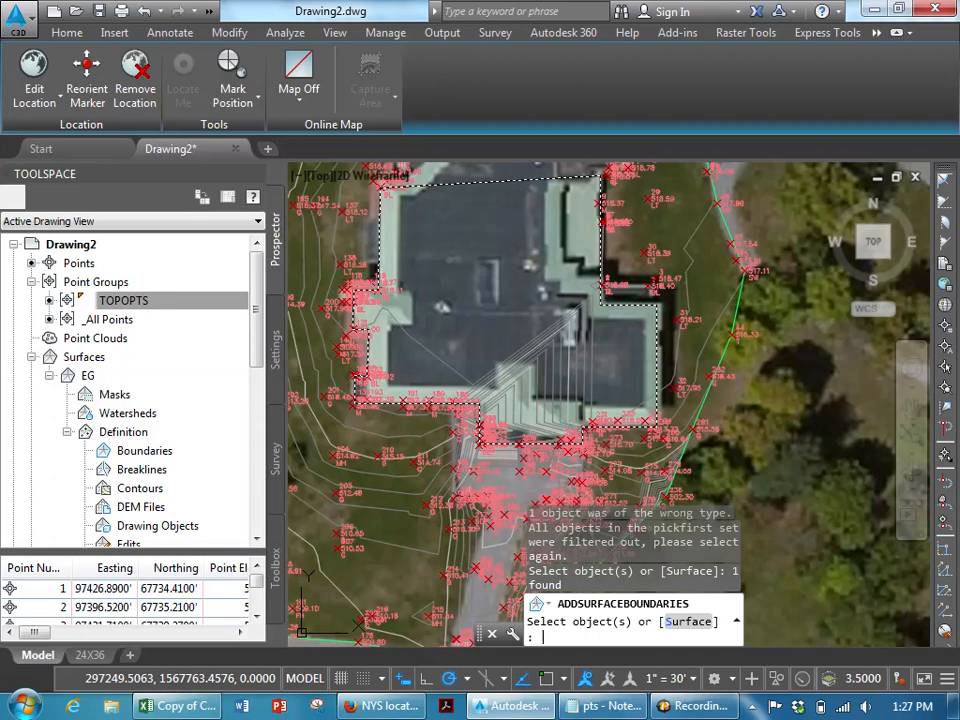
{"action": "key", "text": "Return"}
{"action": "scroll", "coordinate": [492, 409], "scroll_direction": "up", "scroll_amount": 2}
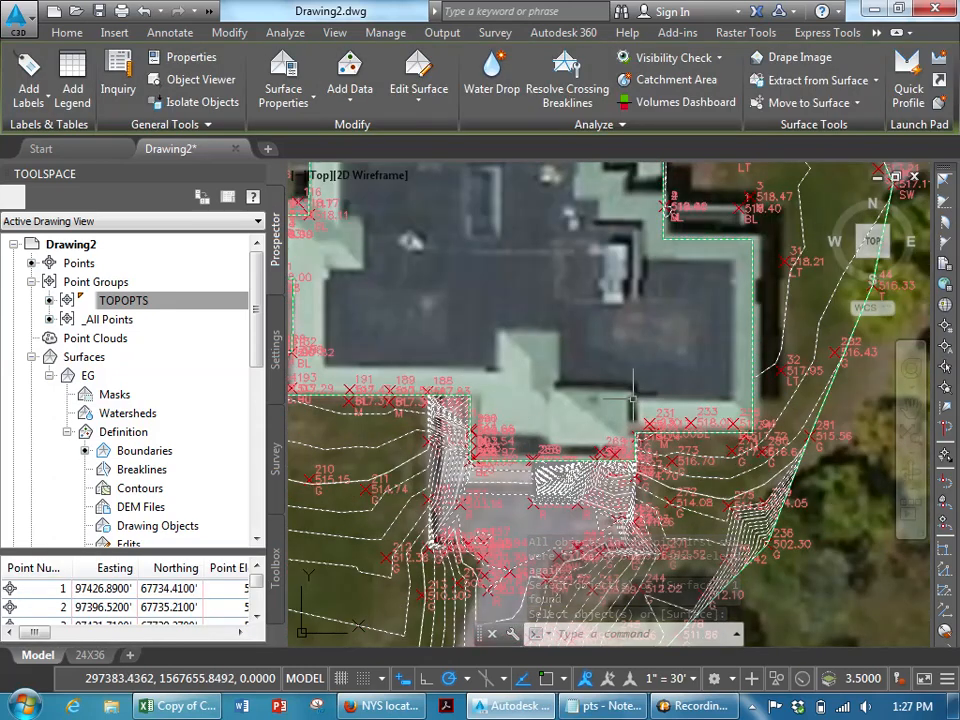
{"action": "scroll", "coordinate": [632, 398], "scroll_direction": "down", "scroll_amount": 2}
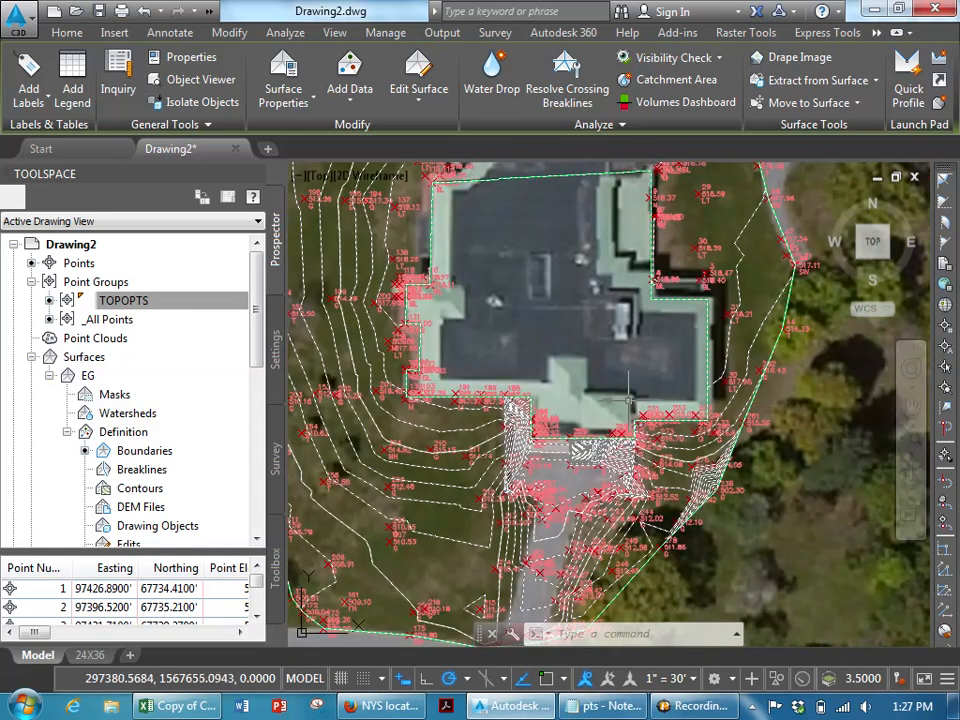
{"action": "scroll", "coordinate": [630, 400], "scroll_direction": "down", "scroll_amount": 6}
{"action": "scroll", "coordinate": [660, 352], "scroll_direction": "up", "scroll_amount": 4}
{"action": "key", "text": "Escape"}
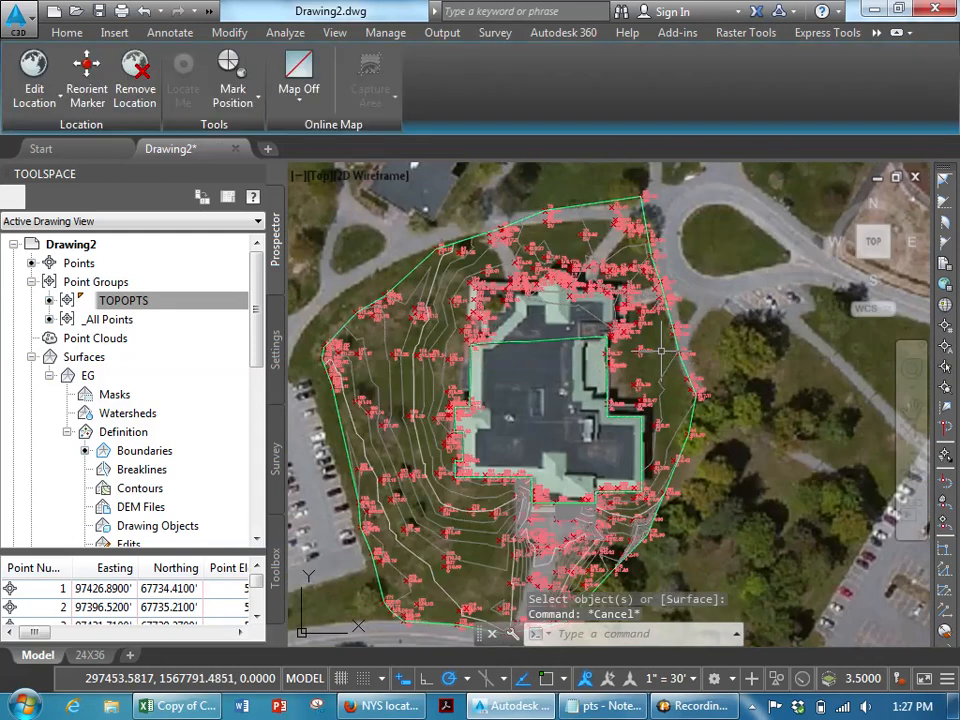
- Draw a closed polyline around the surveyed site, enclosing all survey points
{"action": "type", "text": "pl"}
{"action": "key", "text": "Return"}
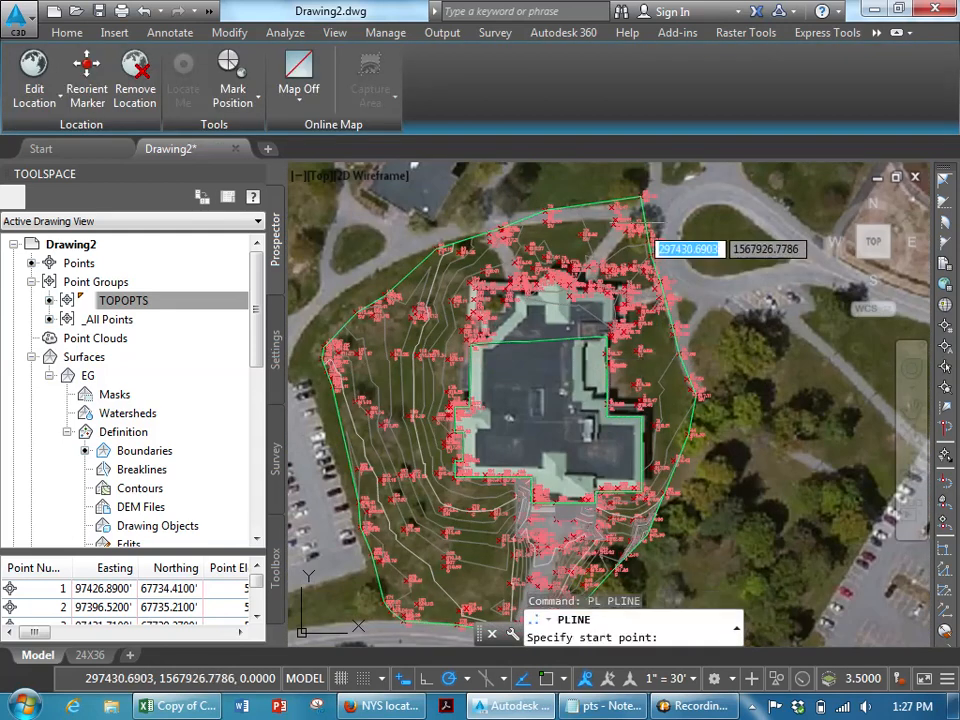
{"action": "scroll", "coordinate": [645, 235], "scroll_direction": "up", "scroll_amount": 2}
{"action": "scroll", "coordinate": [650, 245], "scroll_direction": "down", "scroll_amount": 4}
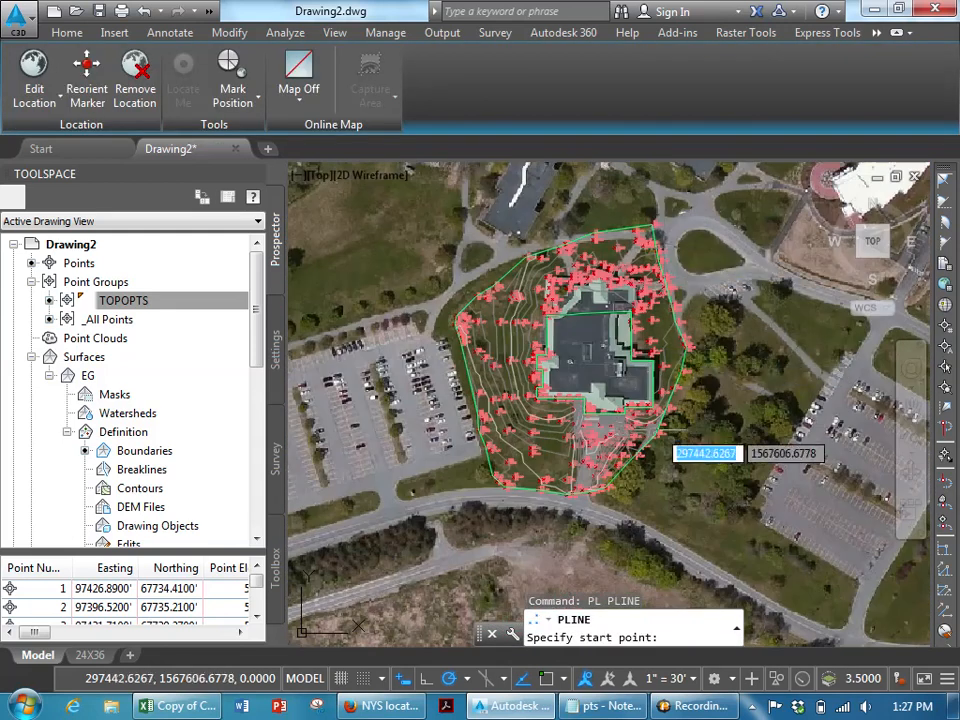
{"action": "scroll", "coordinate": [668, 440], "scroll_direction": "up", "scroll_amount": 3}
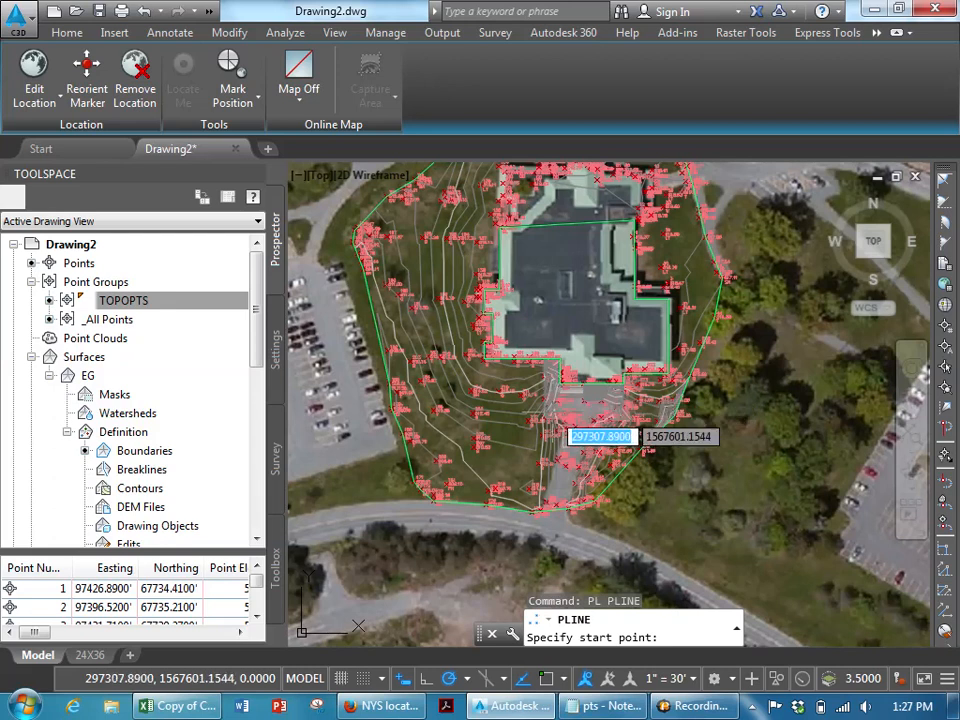
{"action": "left_click", "coordinate": [638, 483]}
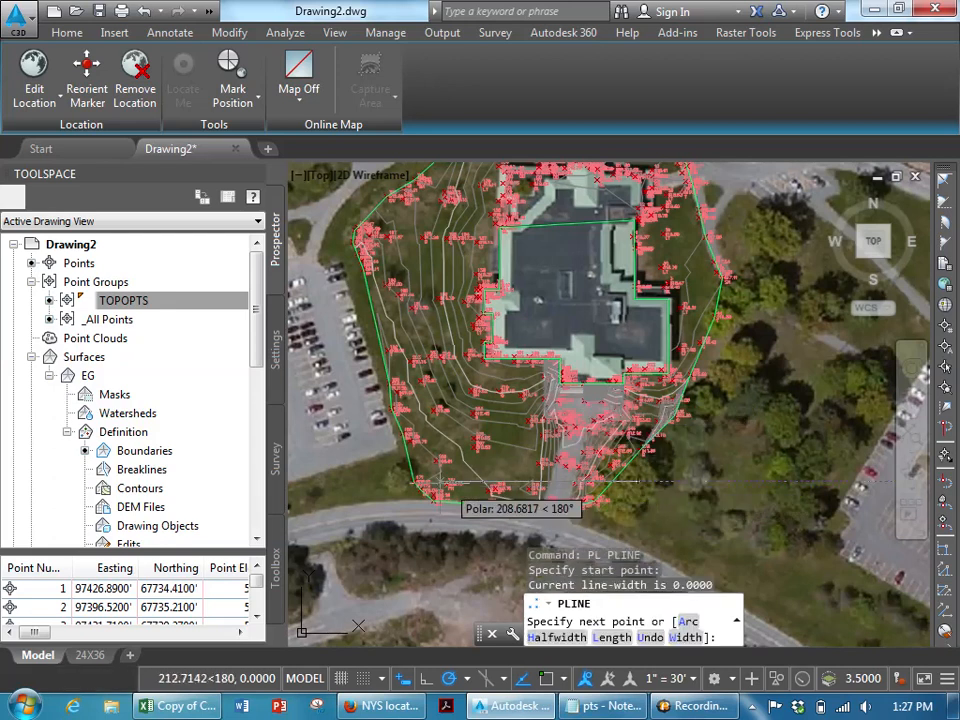
{"action": "left_click", "coordinate": [384, 247]}
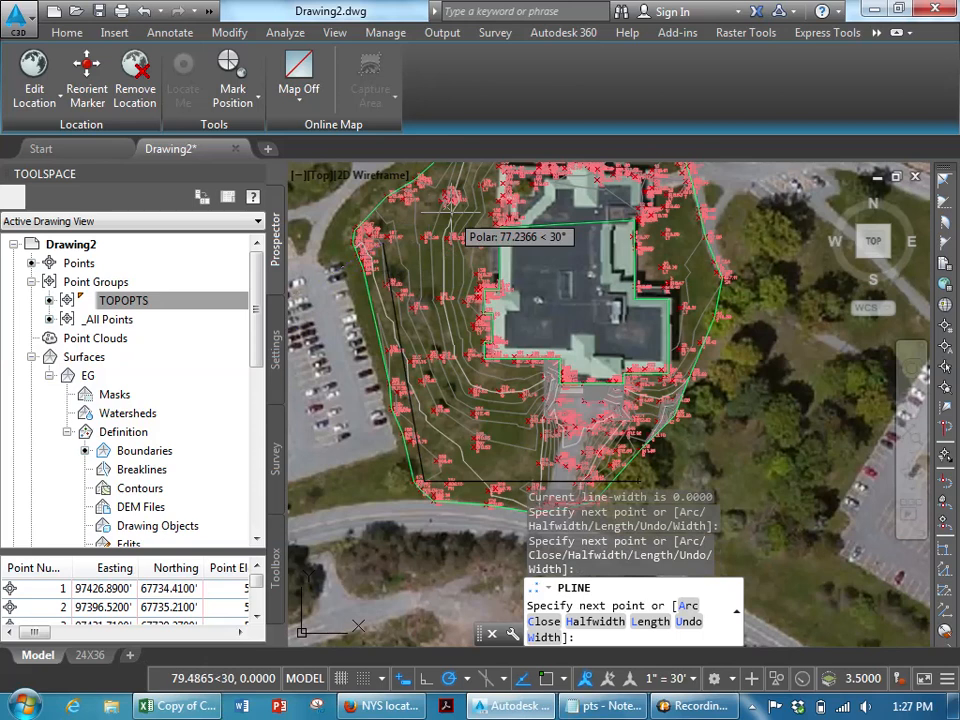
{"action": "middle_click_drag", "start_coordinate": [457, 204], "coordinate": [448, 290]}
{"action": "left_click", "coordinate": [484, 222]}
{"action": "left_click", "coordinate": [645, 212]}
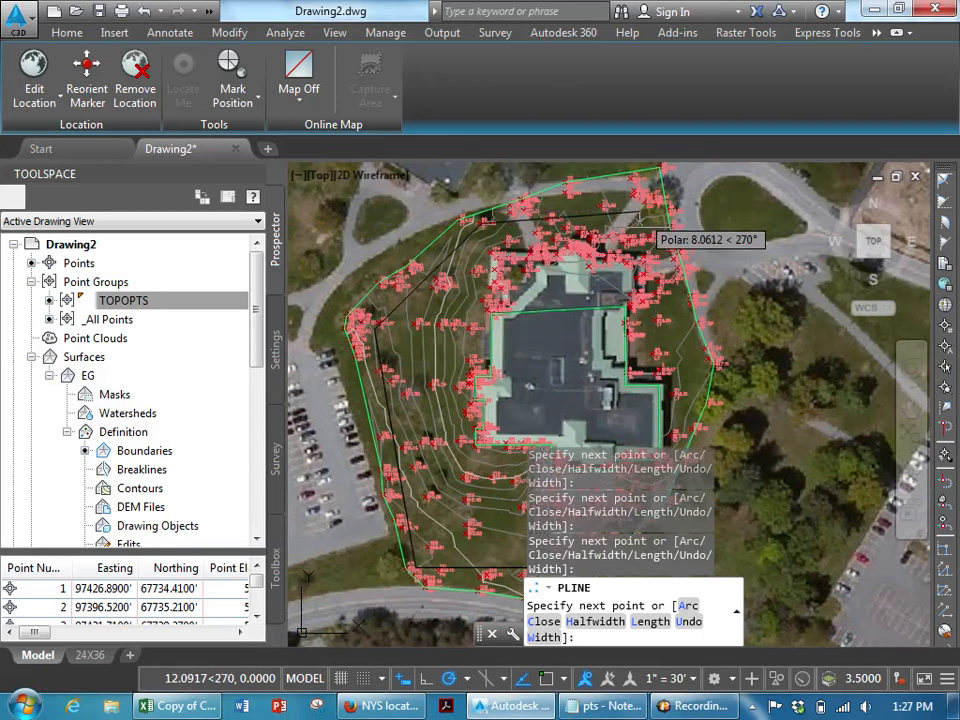
{"action": "left_click", "coordinate": [693, 355]}
{"action": "middle_click_drag", "start_coordinate": [690, 370], "coordinate": [700, 243]}
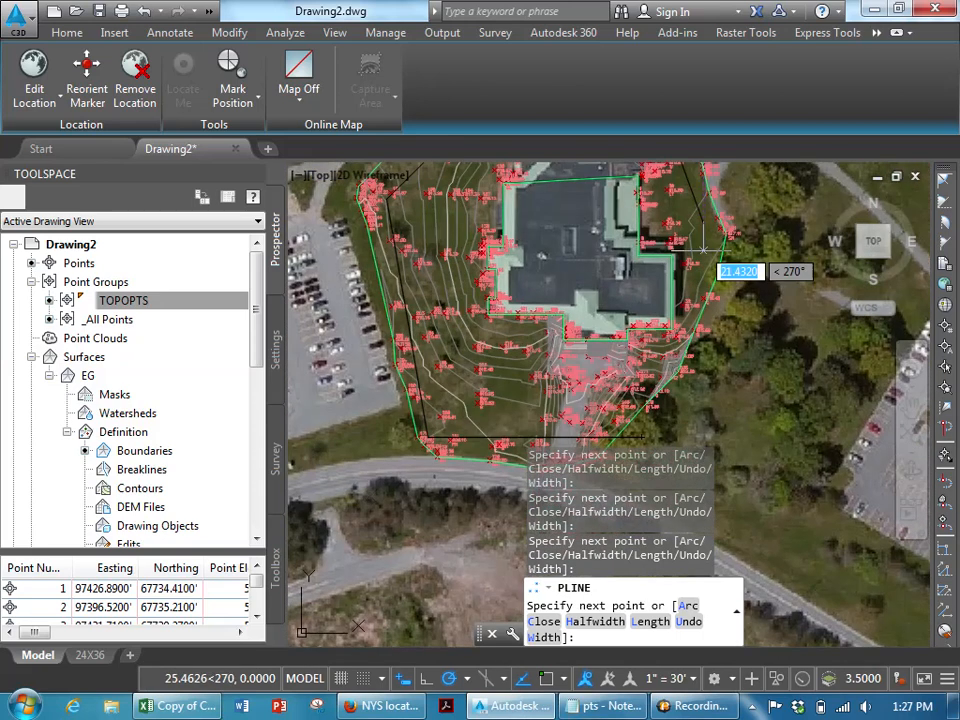
{"action": "type", "text": "c"}
{"action": "key", "text": "Return"}
- Add an Outer boundary named outer to the EG surface using the new site polyline
{"action": "scroll", "coordinate": [680, 376], "scroll_direction": "down", "scroll_amount": 2}
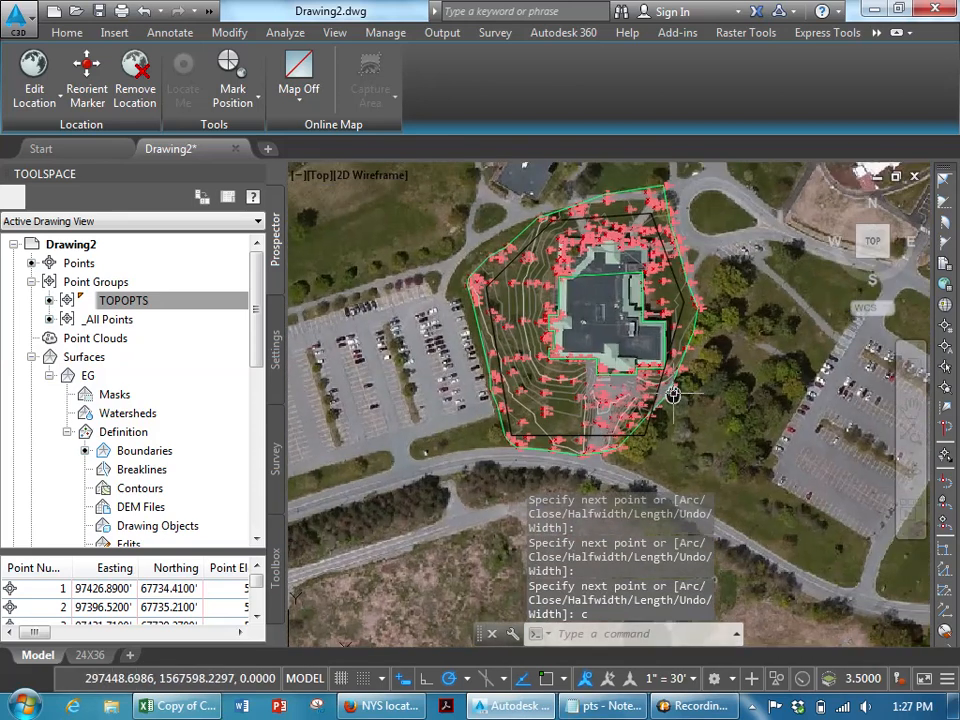
{"action": "scroll", "coordinate": [659, 250], "scroll_direction": "up", "scroll_amount": 2}
{"action": "middle_click_drag", "start_coordinate": [657, 252], "coordinate": [639, 266]}
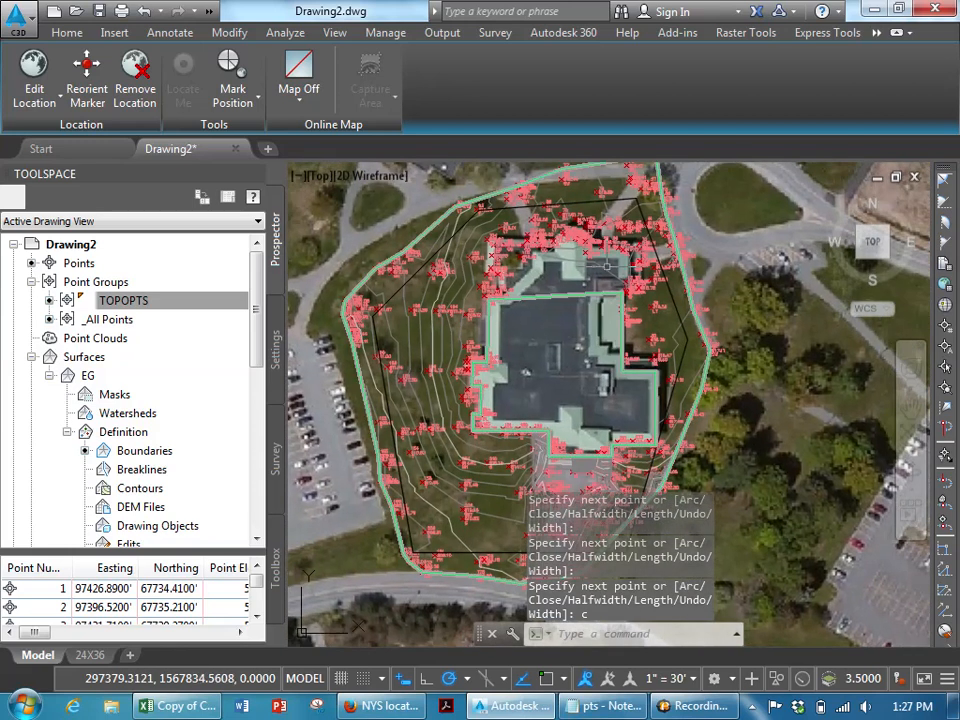
{"action": "key", "text": "Escape"}
{"action": "left_click", "coordinate": [455, 210]}
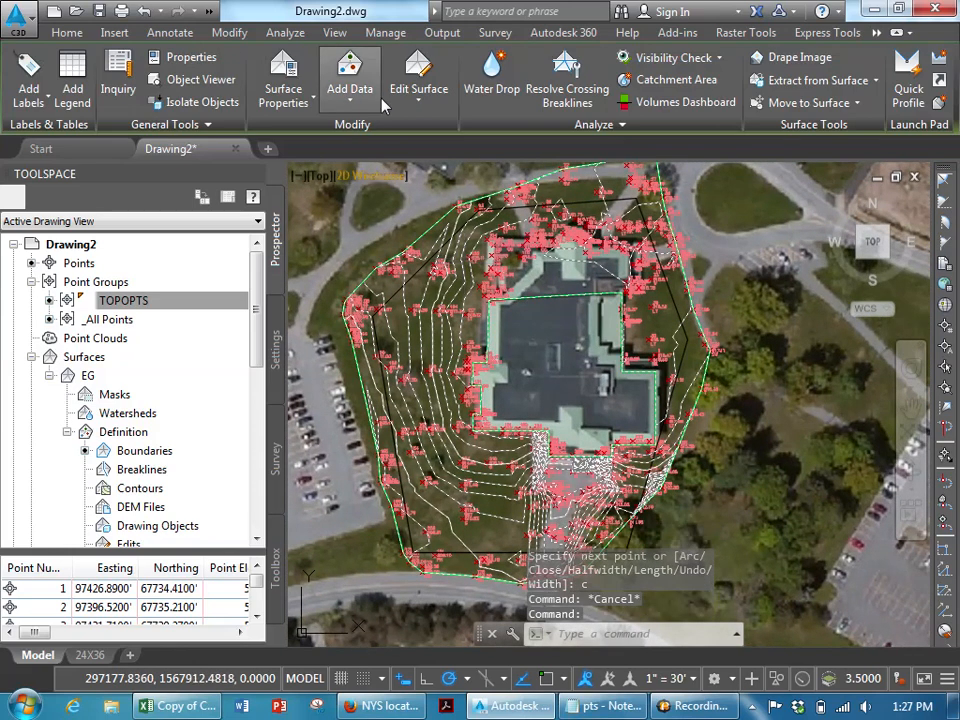
{"action": "left_click", "coordinate": [350, 80]}
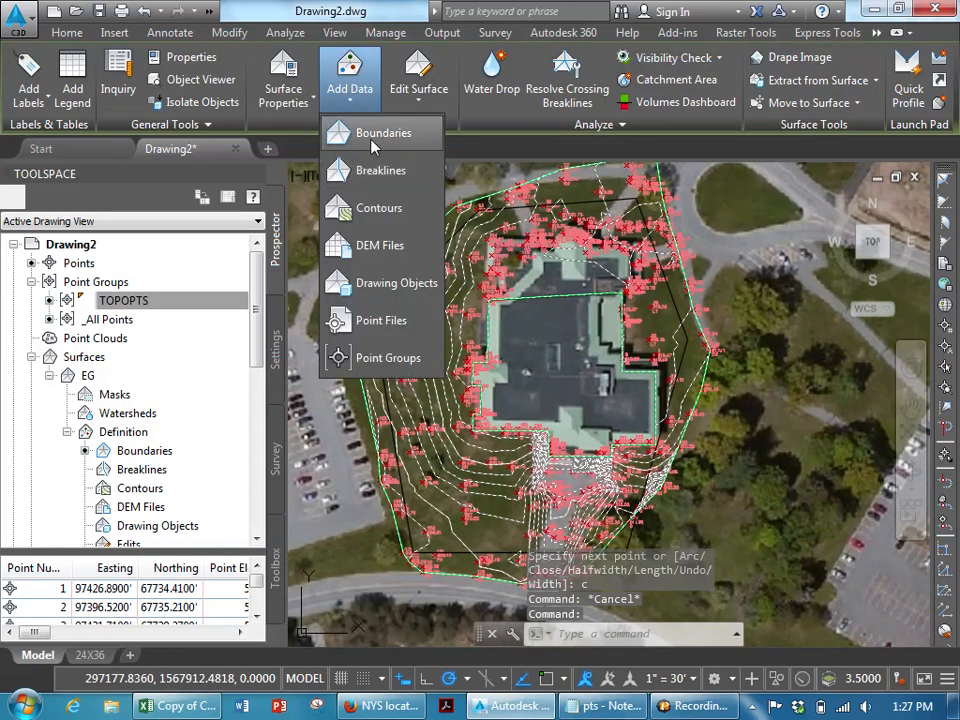
{"action": "left_click", "coordinate": [373, 134]}
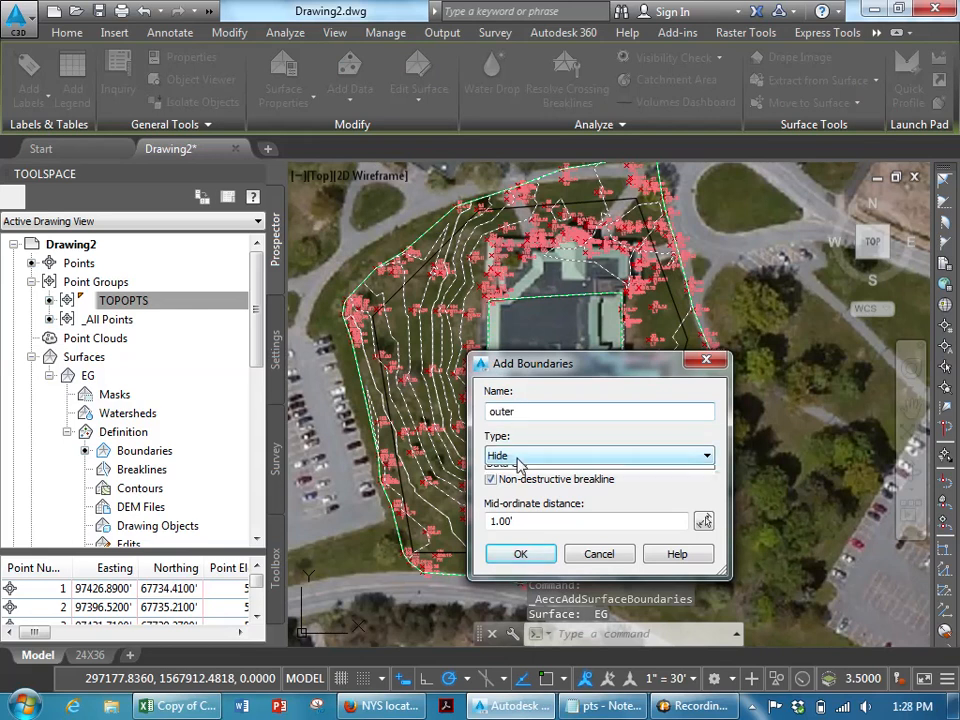
{"action": "left_click", "coordinate": [560, 455]}
{"action": "left_click", "coordinate": [512, 469]}
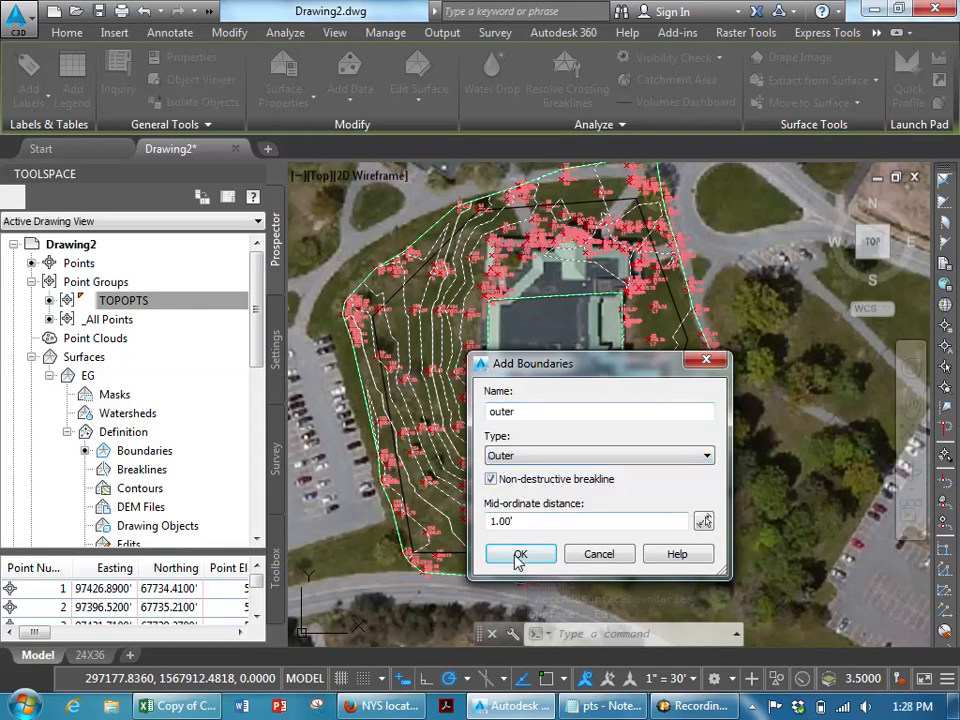
{"action": "left_click", "coordinate": [519, 553]}
{"action": "scroll", "coordinate": [420, 265], "scroll_direction": "up", "scroll_amount": 5}
{"action": "middle_click_drag", "start_coordinate": [367, 355], "coordinate": [458, 330]}
{"action": "left_click", "coordinate": [455, 295]}
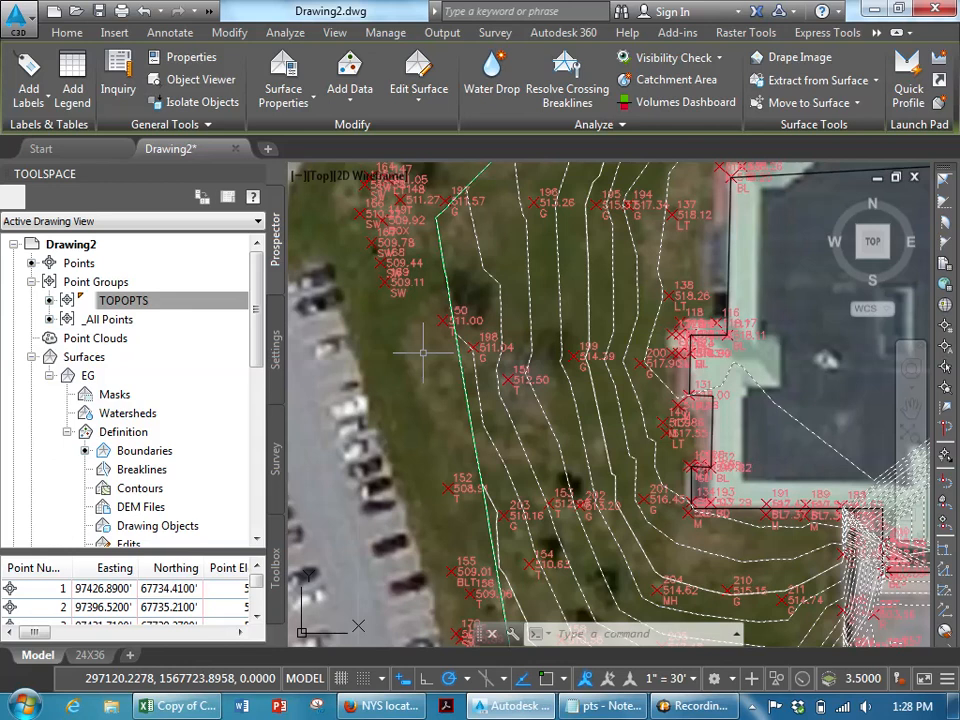
- Zoom into the area south of the building and inspect the spiked contours and the survey point there
{"action": "scroll", "coordinate": [423, 352], "scroll_direction": "down", "scroll_amount": 3}
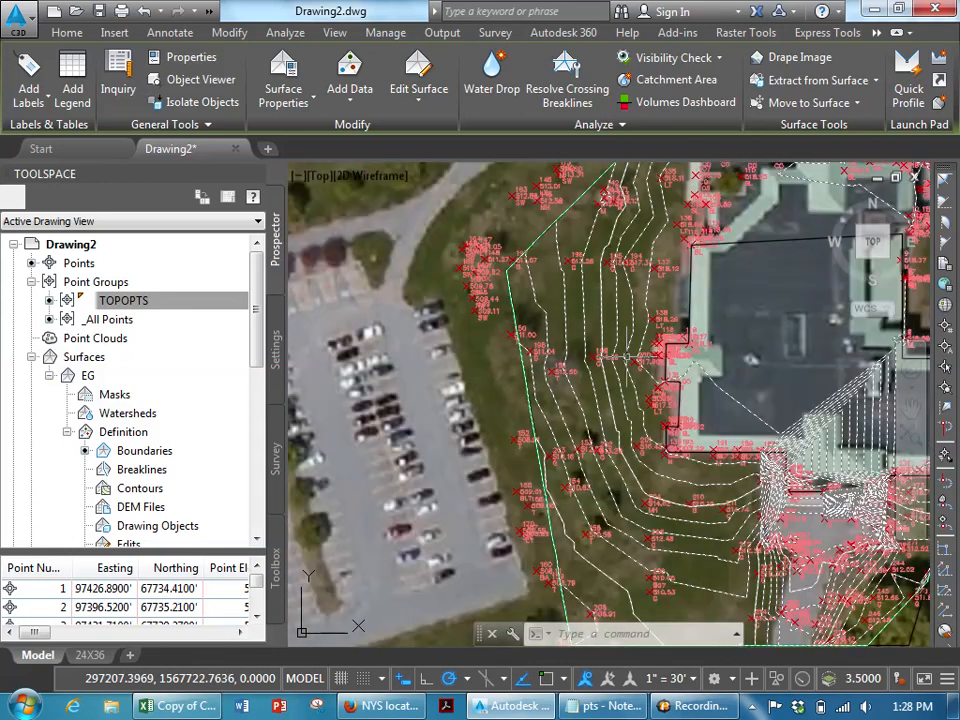
{"action": "mouse_move", "coordinate": [680, 466]}
{"action": "middle_mouse_down"}
{"action": "mouse_move", "coordinate": [664, 439]}
{"action": "mouse_move", "coordinate": [492, 316]}
{"action": "middle_mouse_up"}
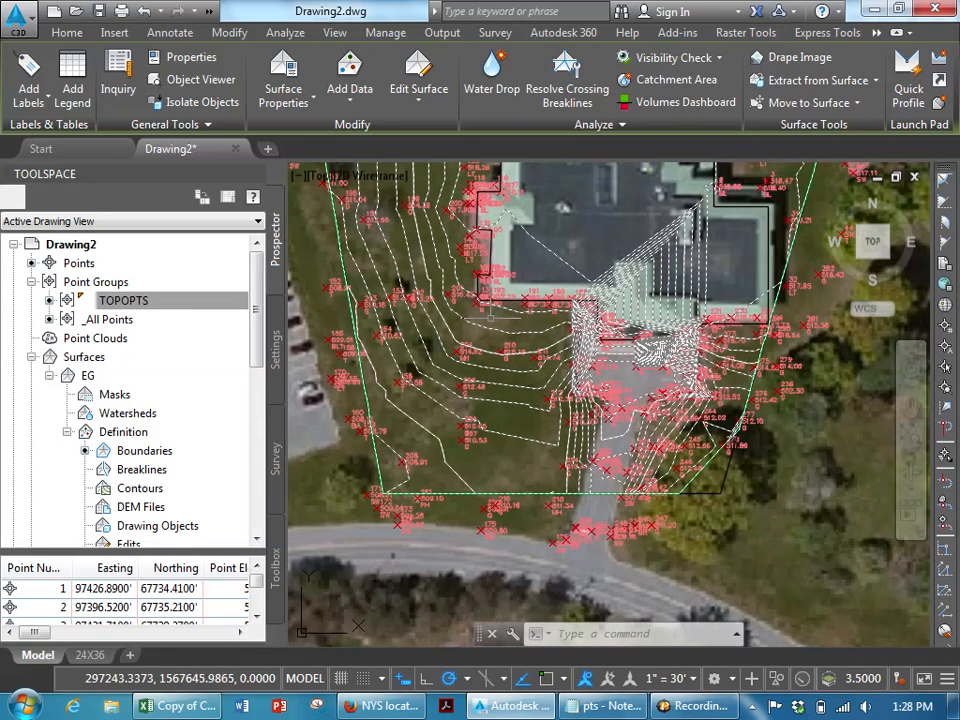
{"action": "scroll", "coordinate": [636, 318], "scroll_direction": "up", "scroll_amount": 6}
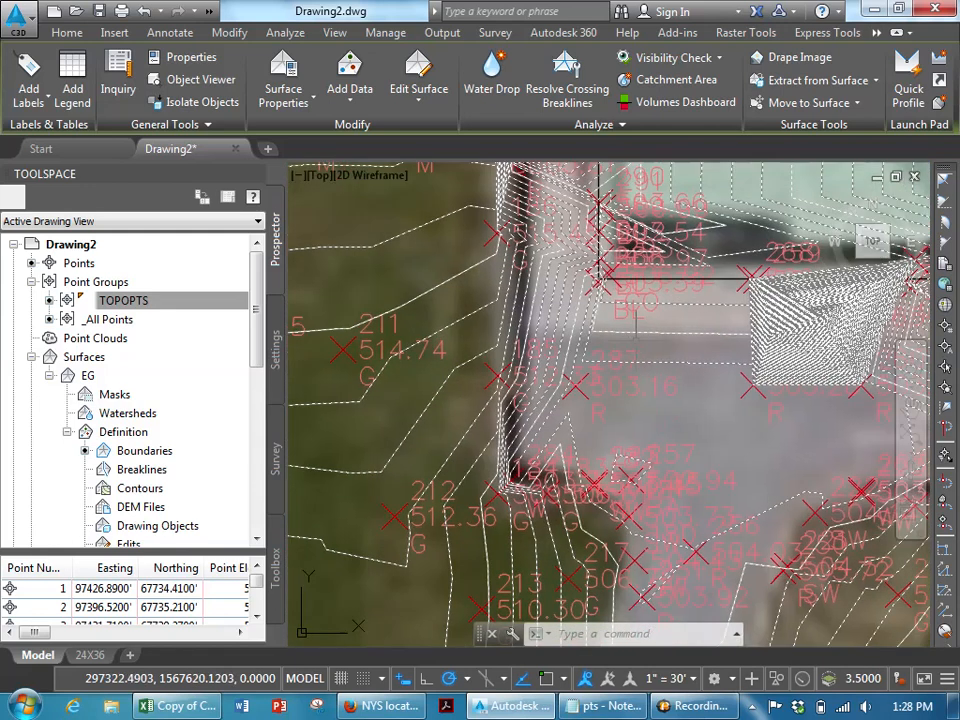
{"action": "scroll", "coordinate": [636, 338], "scroll_direction": "up", "scroll_amount": 2}
{"action": "scroll", "coordinate": [636, 339], "scroll_direction": "down", "scroll_amount": 2}
{"action": "middle_click_drag", "start_coordinate": [649, 339], "coordinate": [437, 372]}
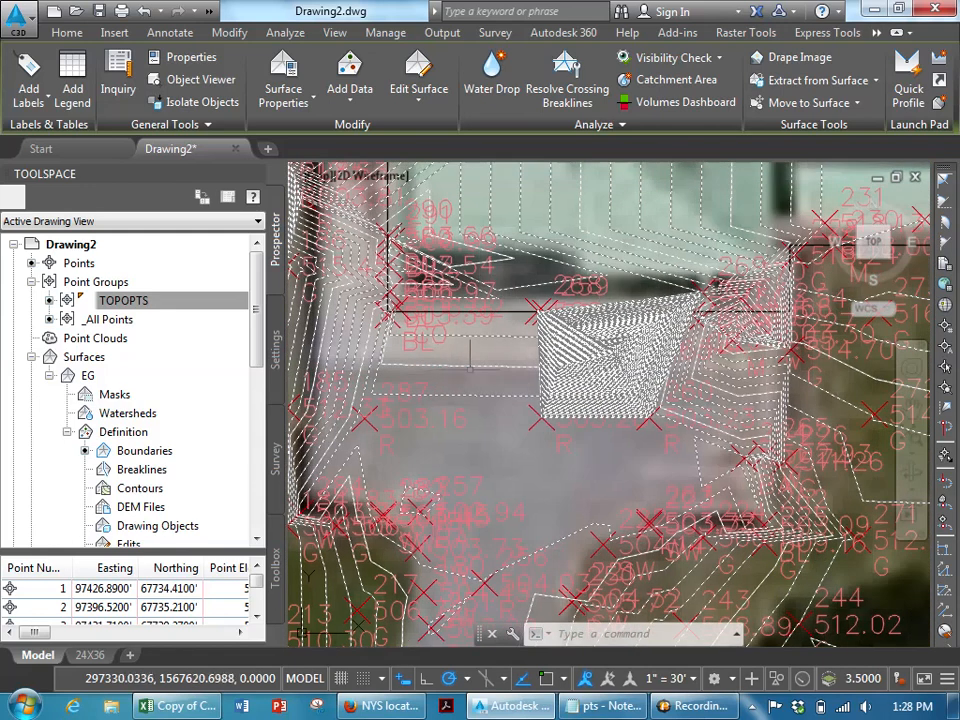
{"action": "key", "text": "Escape"}
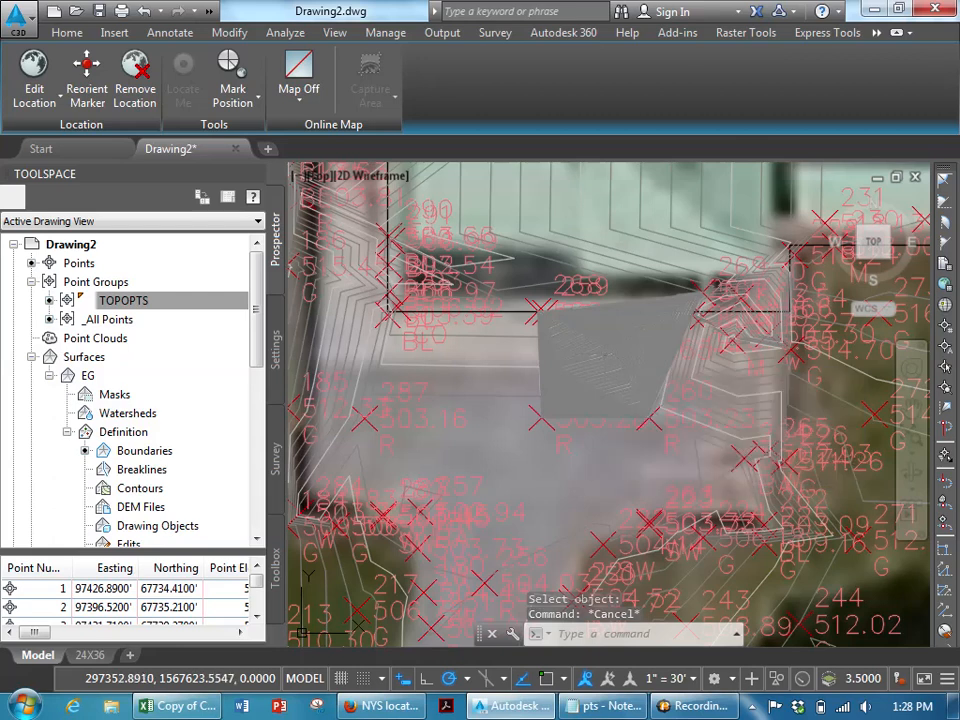
{"action": "scroll", "coordinate": [607, 345], "scroll_direction": "up", "scroll_amount": 4}
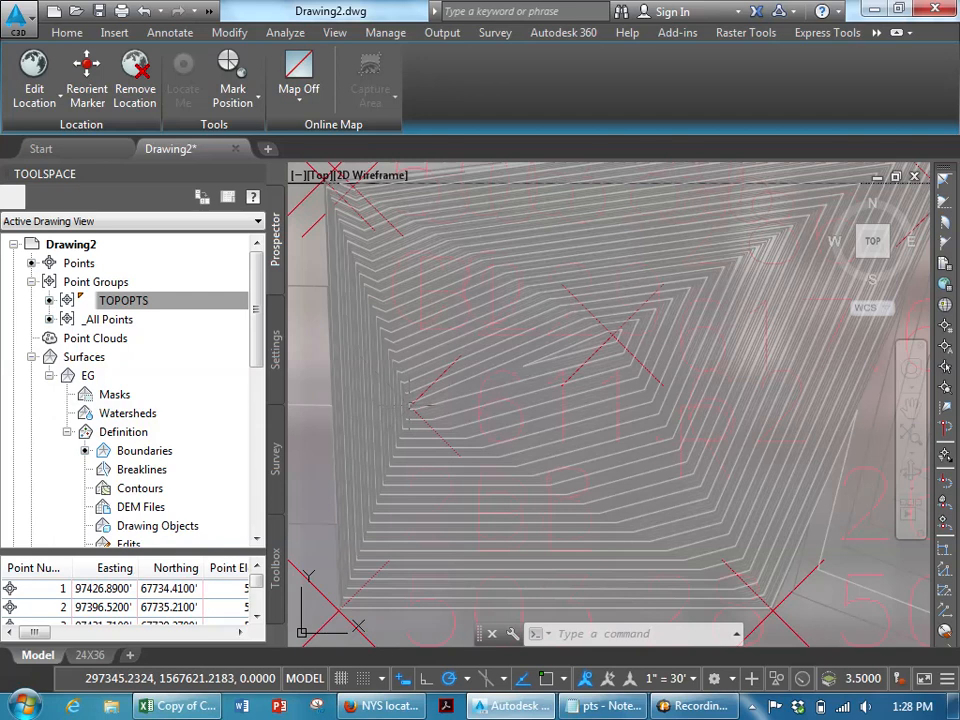
{"action": "mouse_move", "coordinate": [409, 406]}
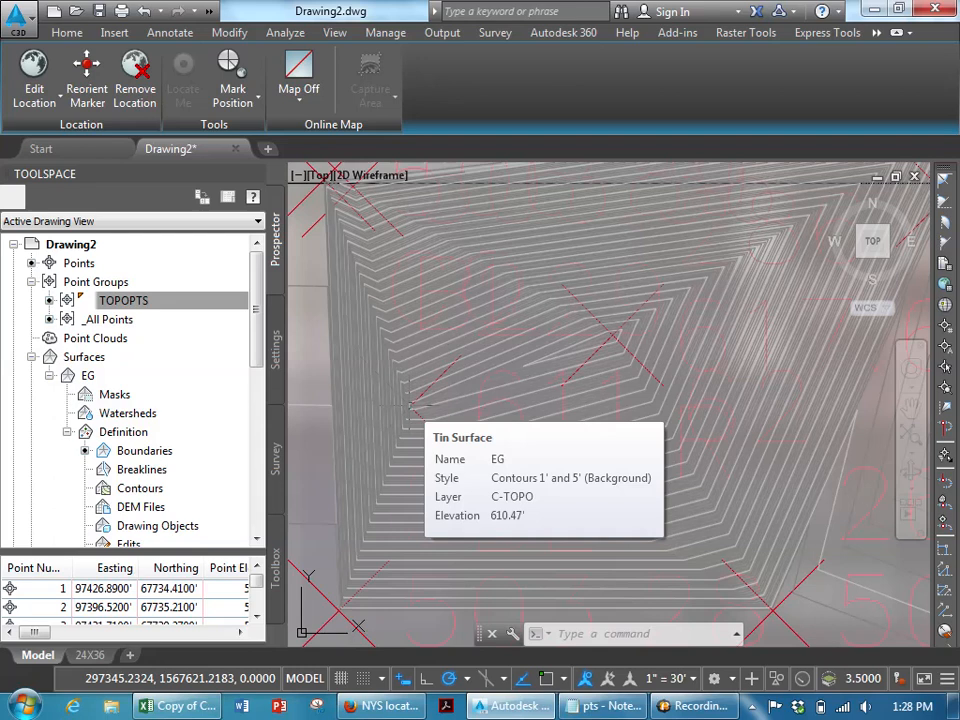
{"action": "scroll", "coordinate": [433, 420], "scroll_direction": "down", "scroll_amount": 4}
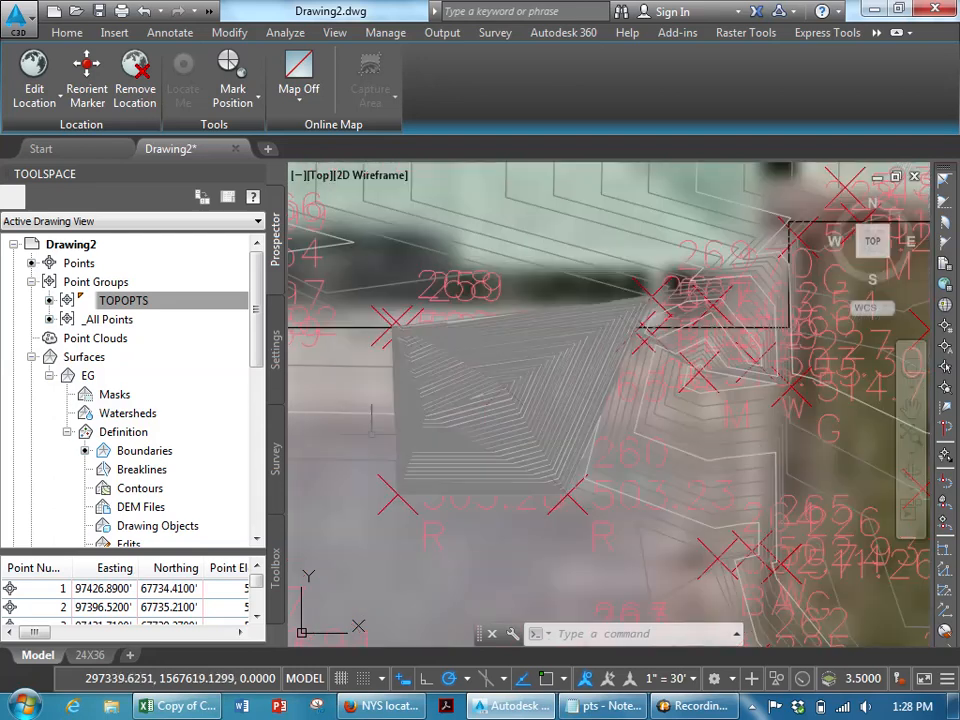
{"action": "mouse_move", "coordinate": [363, 439]}
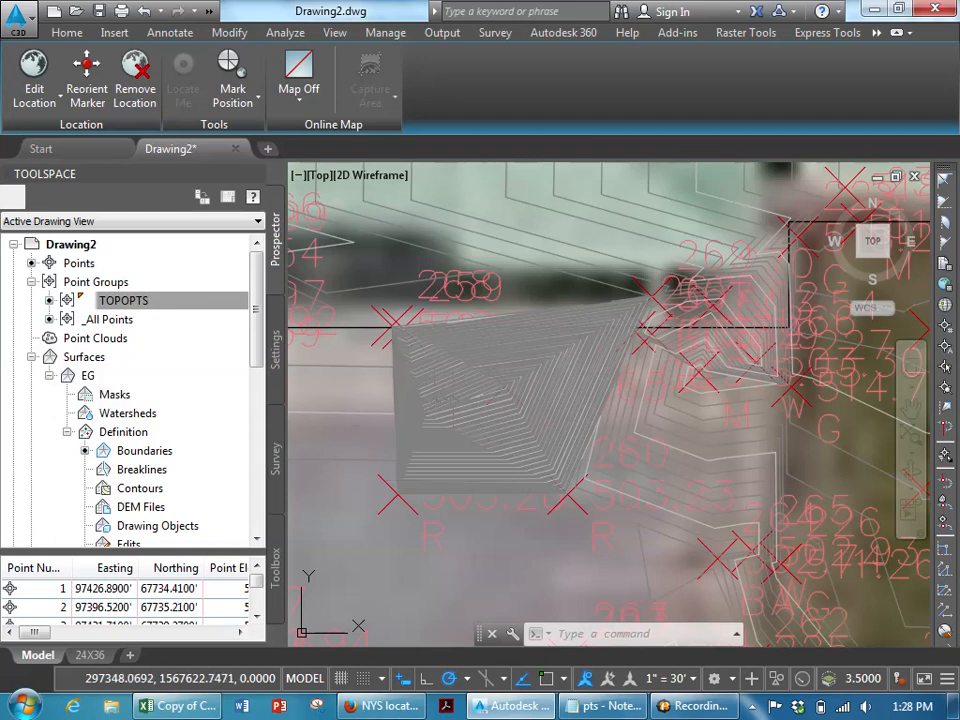
{"action": "scroll", "coordinate": [363, 439], "scroll_direction": "up", "scroll_amount": 5}
{"action": "scroll", "coordinate": [380, 417], "scroll_direction": "up", "scroll_amount": 4}
{"action": "middle_click_drag", "start_coordinate": [453, 434], "coordinate": [315, 391]}
{"action": "scroll", "coordinate": [360, 383], "scroll_direction": "down", "scroll_amount": 2}
{"action": "scroll", "coordinate": [621, 393], "scroll_direction": "down", "scroll_amount": 2}
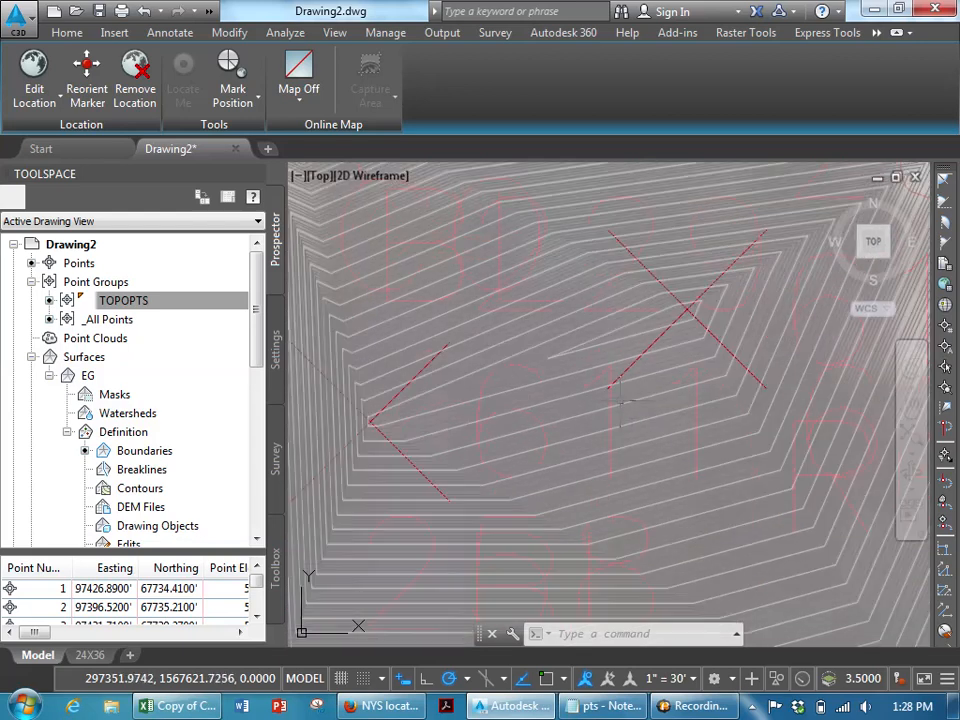
{"action": "middle_click_drag", "start_coordinate": [470, 430], "coordinate": [519, 432]}
{"action": "scroll", "coordinate": [501, 392], "scroll_direction": "up", "scroll_amount": 2}
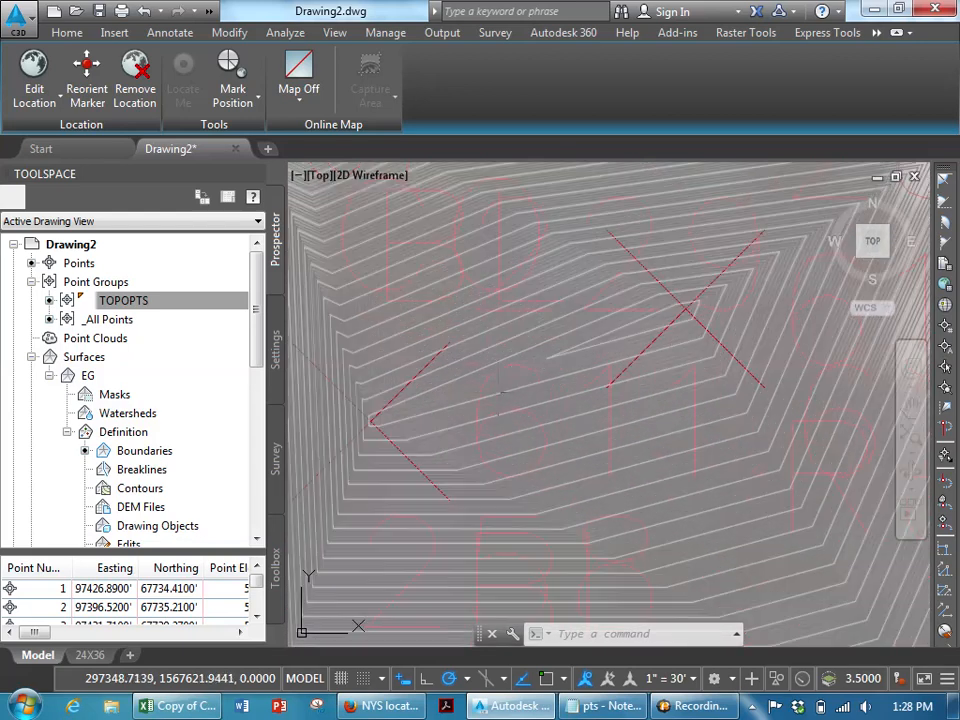
{"action": "scroll", "coordinate": [445, 330], "scroll_direction": "up", "scroll_amount": 5}
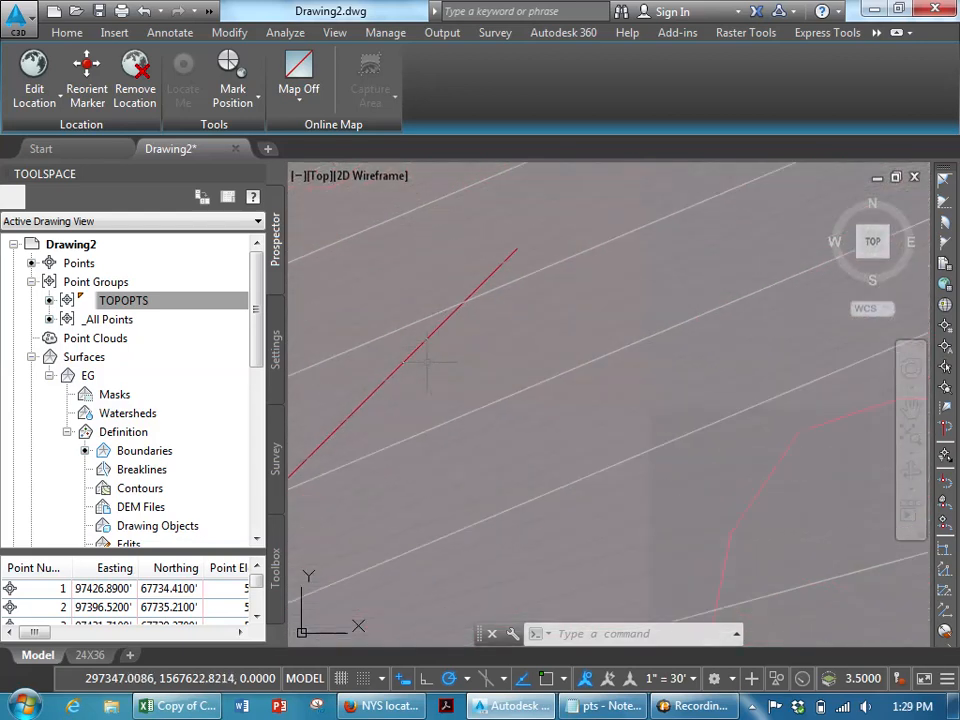
{"action": "left_click", "coordinate": [407, 345]}
{"action": "scroll", "coordinate": [415, 352], "scroll_direction": "down", "scroll_amount": 5}
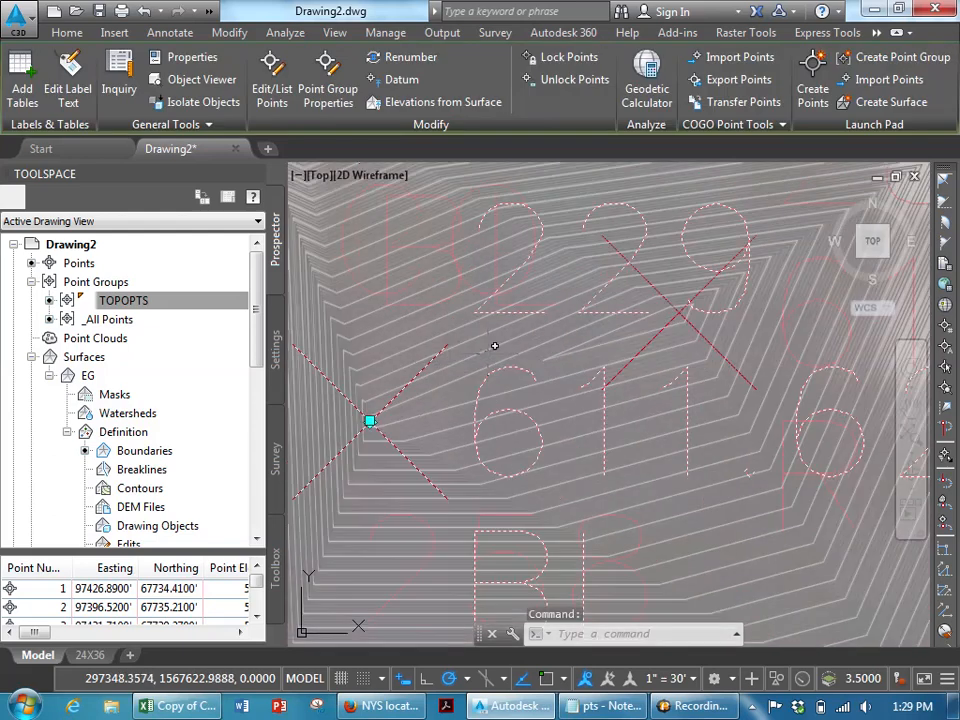
{"action": "scroll", "coordinate": [631, 300], "scroll_direction": "down", "scroll_amount": 1}
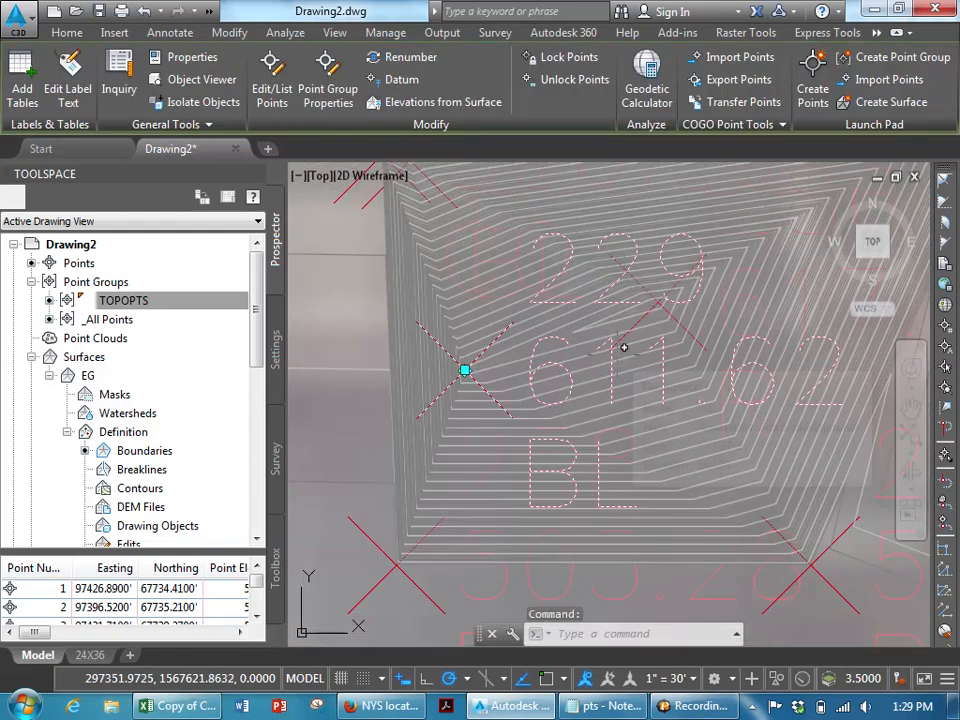
- Switch to Excel and open the Reduction (7) sheet of survey data
{"action": "left_click", "coordinate": [203, 708]}
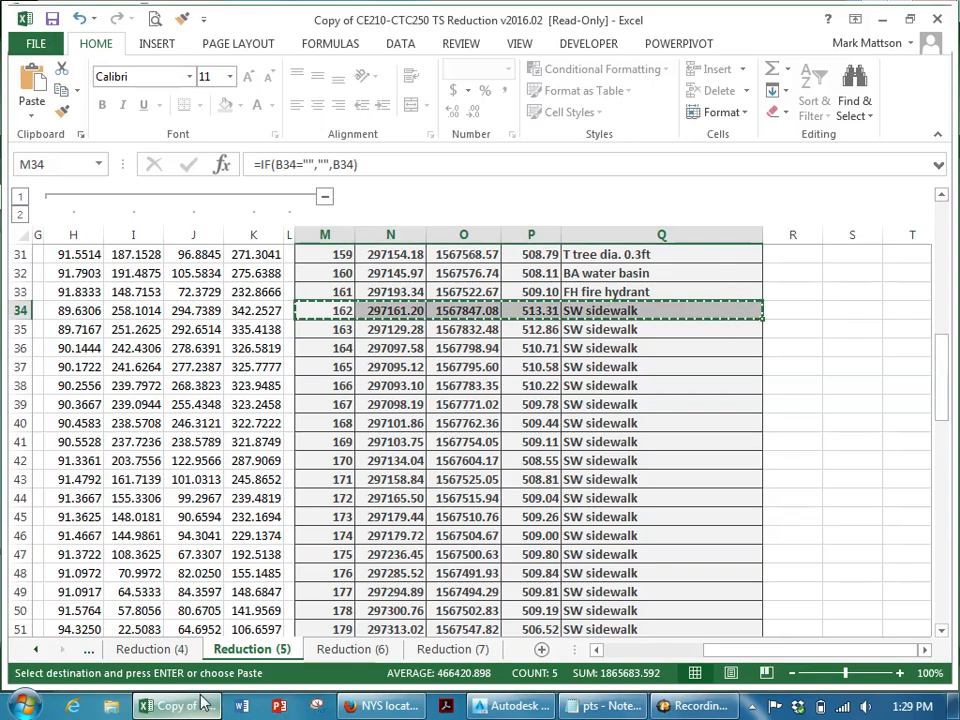
{"action": "left_click", "coordinate": [452, 649]}
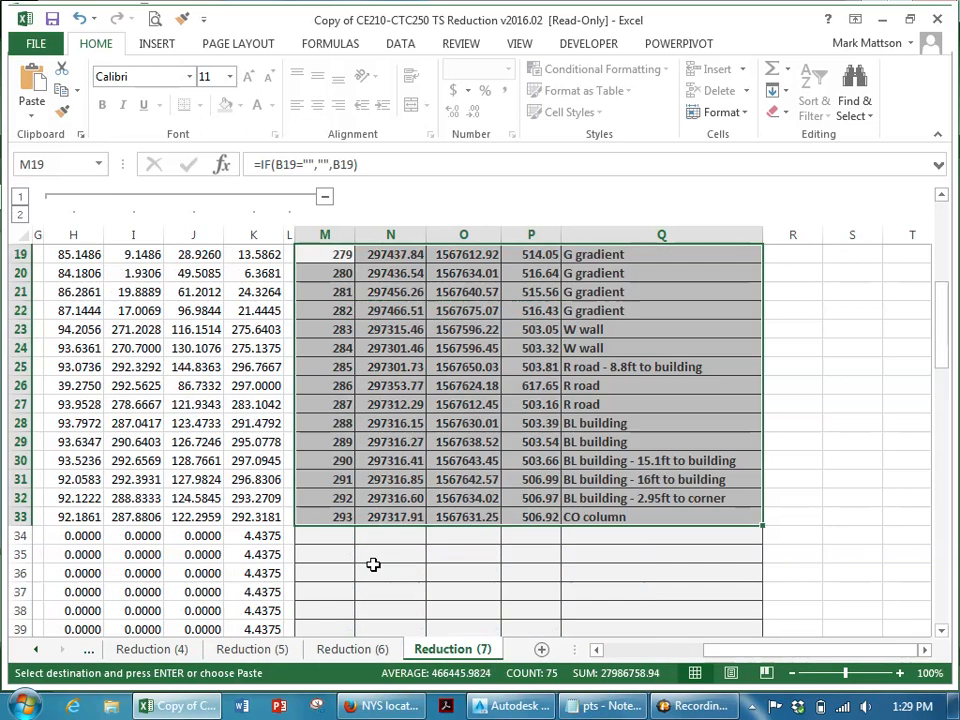
- Switch to the Reduction (6) sheet and browse its point coordinate output rows
{"action": "scroll", "coordinate": [253, 463], "scroll_direction": "up", "scroll_amount": 2}
{"action": "scroll", "coordinate": [253, 463], "scroll_direction": "up", "scroll_amount": 1}
{"action": "scroll", "coordinate": [253, 463], "scroll_direction": "down", "scroll_amount": 1}
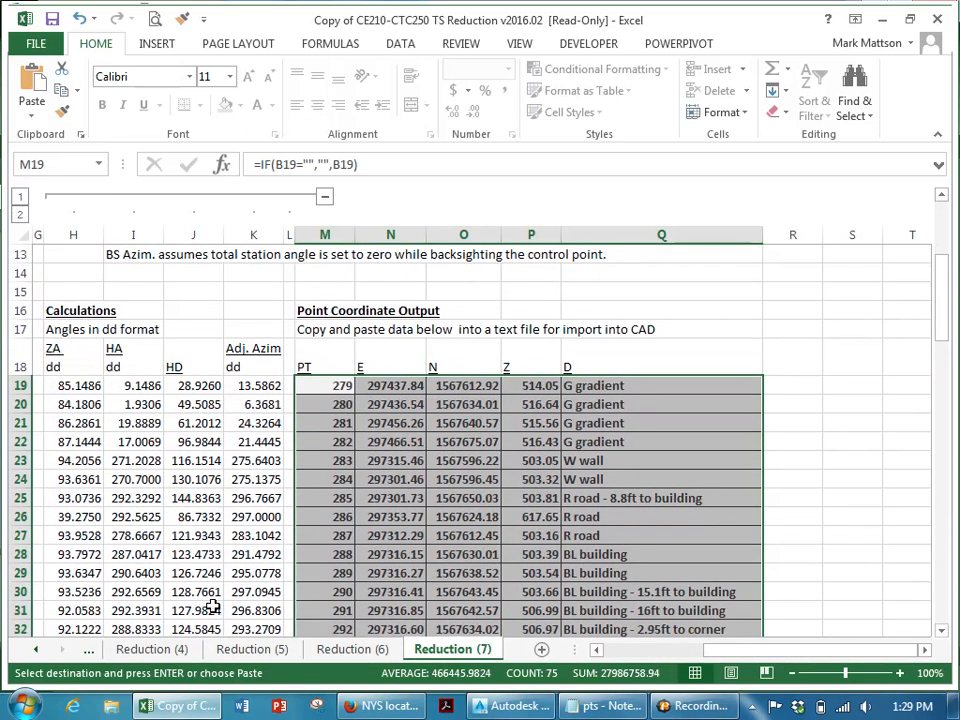
{"action": "left_click", "coordinate": [348, 651]}
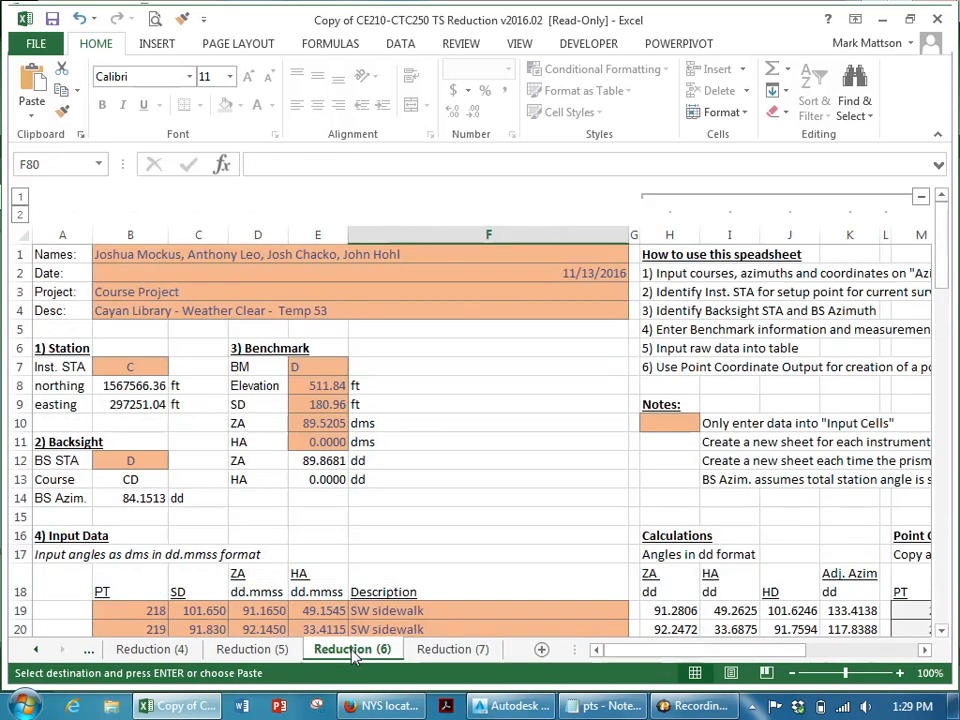
{"action": "scroll", "coordinate": [720, 570], "scroll_direction": "down", "scroll_amount": 2}
{"action": "left_click", "coordinate": [825, 651]}
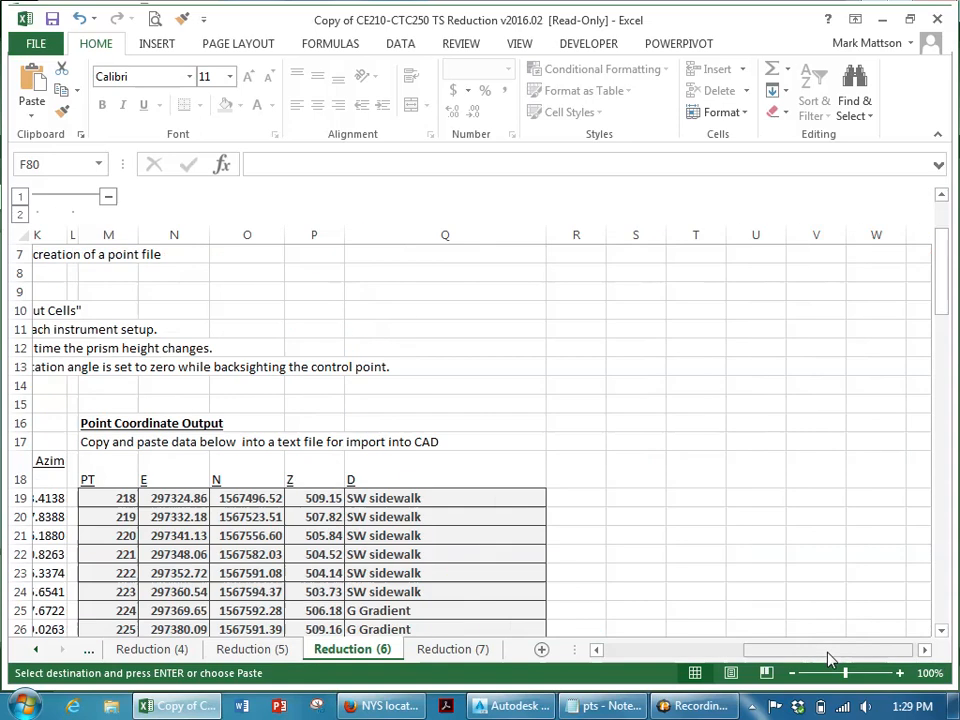
{"action": "scroll", "coordinate": [392, 496], "scroll_direction": "down", "scroll_amount": 1}
{"action": "scroll", "coordinate": [392, 496], "scroll_direction": "down", "scroll_amount": 1}
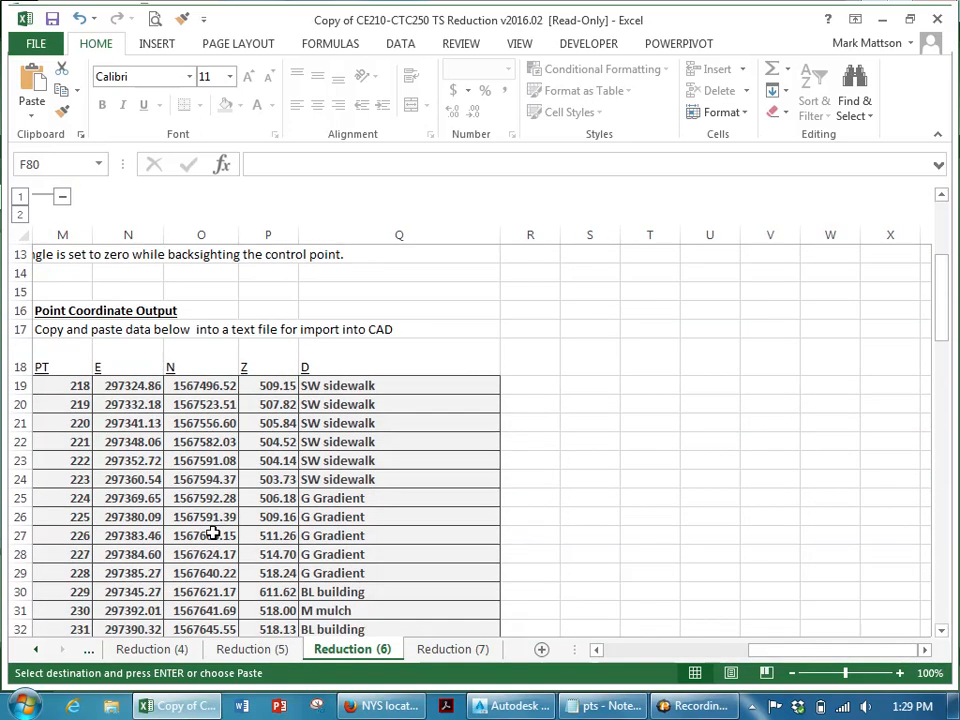
{"action": "scroll", "coordinate": [285, 557], "scroll_direction": "down", "scroll_amount": 4}
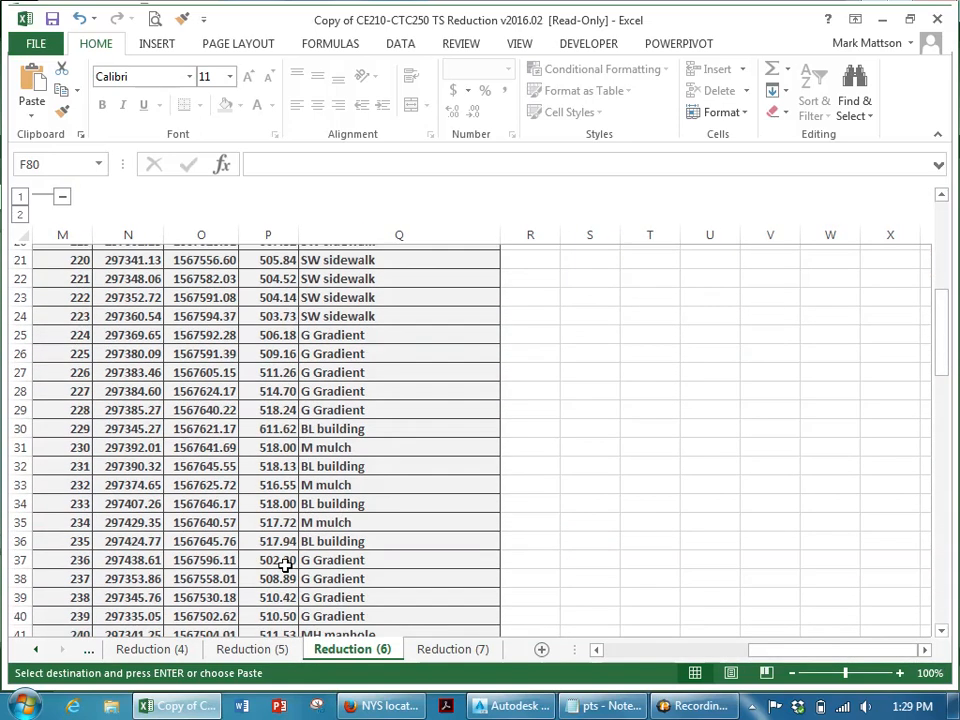
{"action": "scroll", "coordinate": [286, 564], "scroll_direction": "up", "scroll_amount": 1}
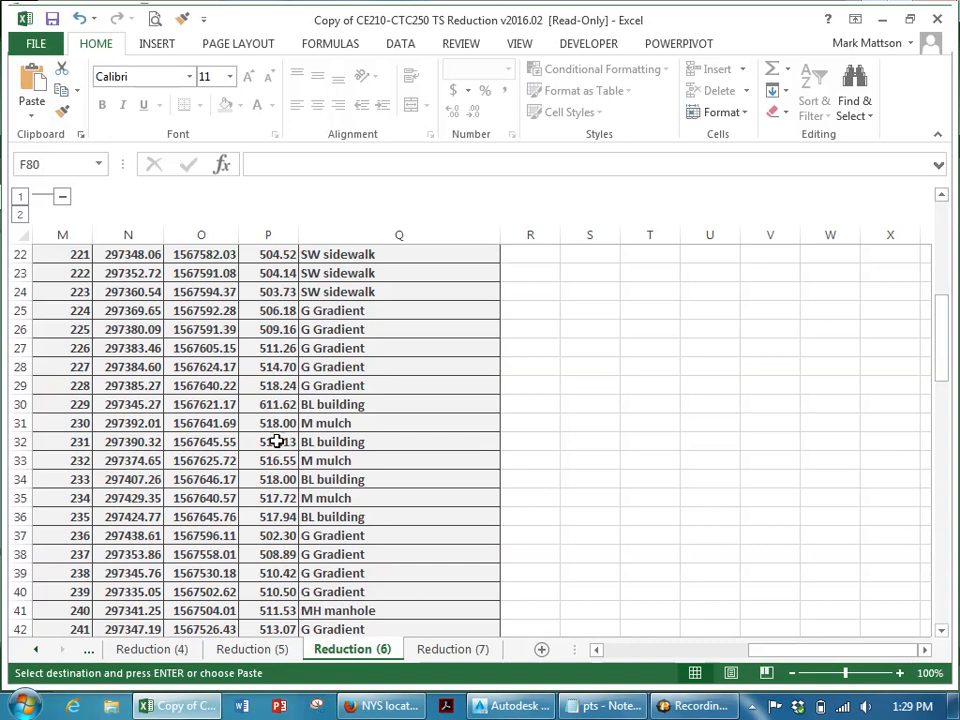
- Inspect point 229's elevation formula and the raw zenith angle entered in its row
{"action": "left_click", "coordinate": [279, 404]}
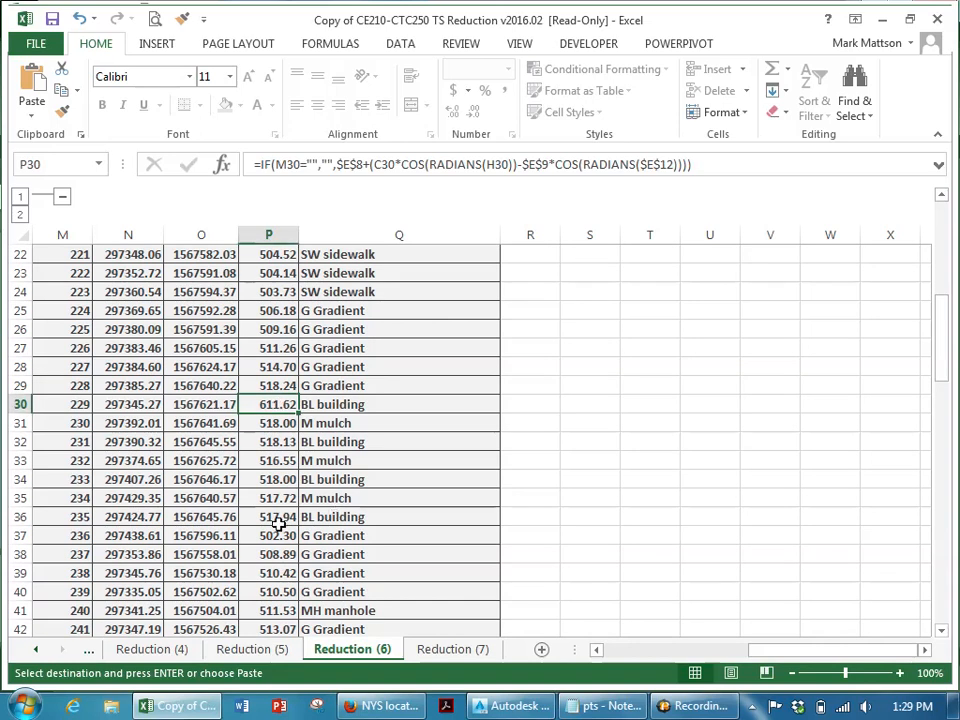
{"action": "key", "text": "Left"}
{"action": "key", "text": "Left"}
{"action": "key", "text": "Left"}
{"action": "key", "text": "Left"}
{"action": "key", "text": "Left"}
{"action": "key", "text": "Left"}
{"action": "key", "text": "Left"}
{"action": "key", "text": "Left"}
{"action": "key", "text": "Left"}
{"action": "key", "text": "Left"}
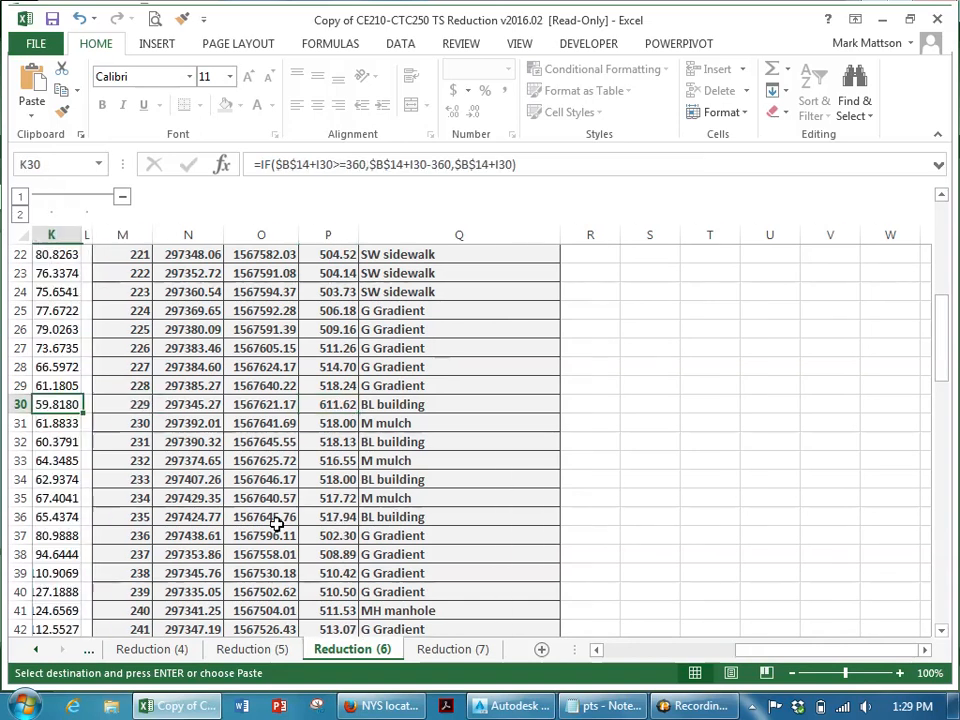
{"action": "key", "text": "Left"}
{"action": "key", "text": "Left"}
{"action": "key", "text": "Left"}
{"action": "key", "text": "Left"}
{"action": "key", "text": "Left"}
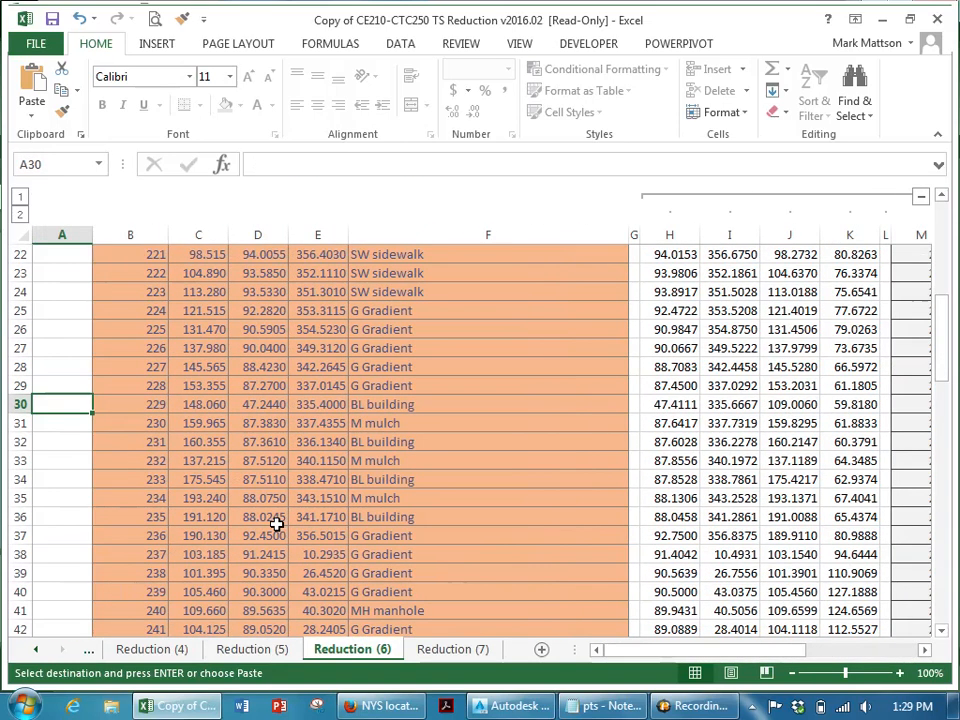
{"action": "key", "text": "Right"}
{"action": "key", "text": "Right"}
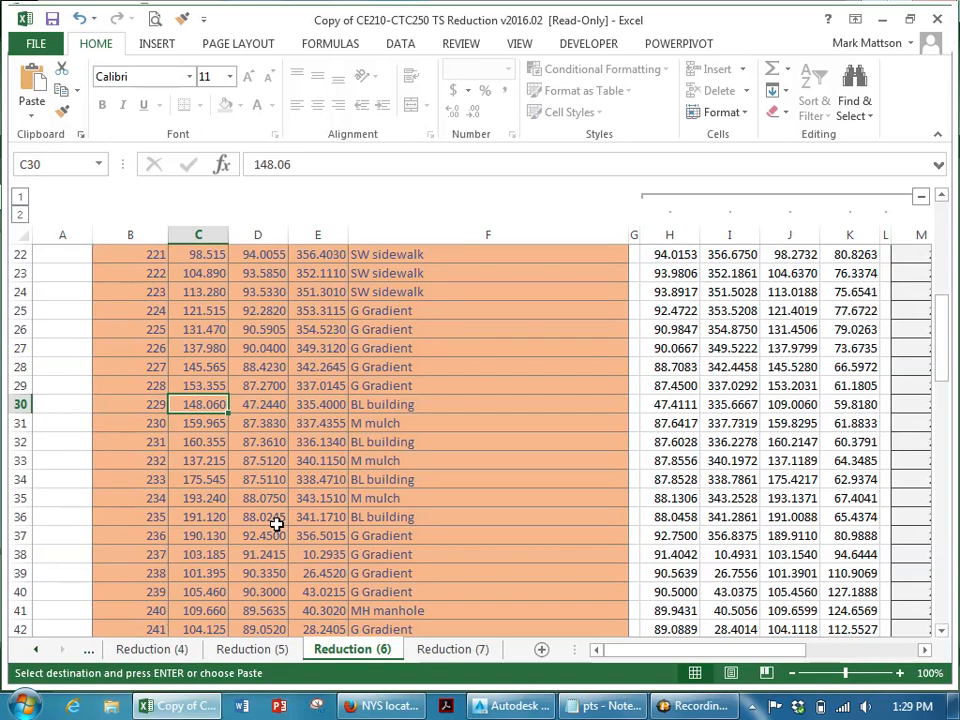
{"action": "key", "text": "Right"}
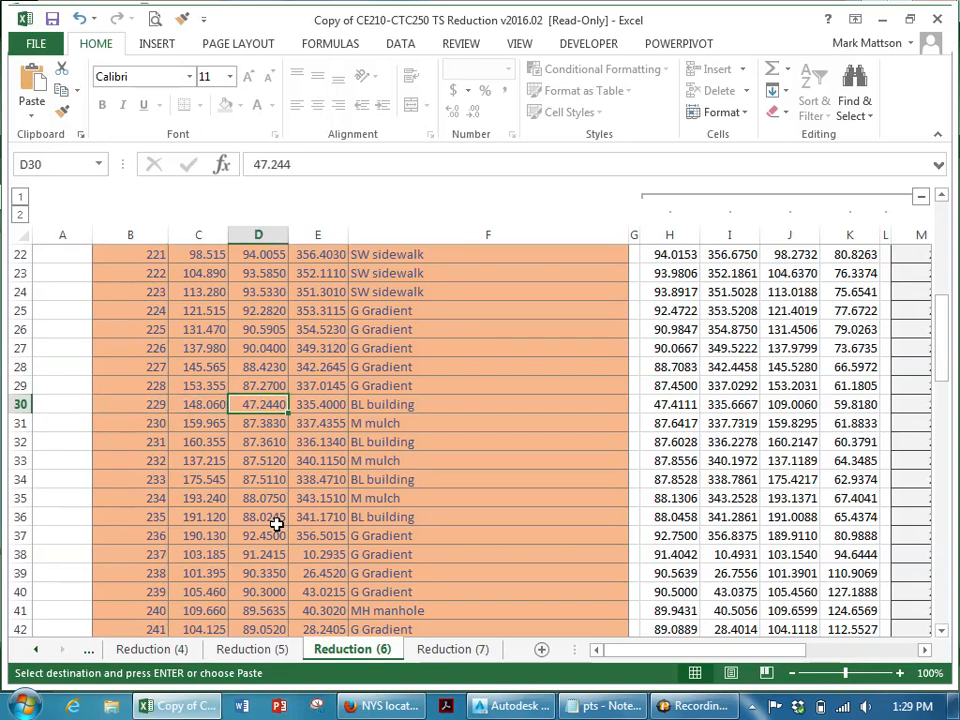
{"action": "key", "text": "F2"}
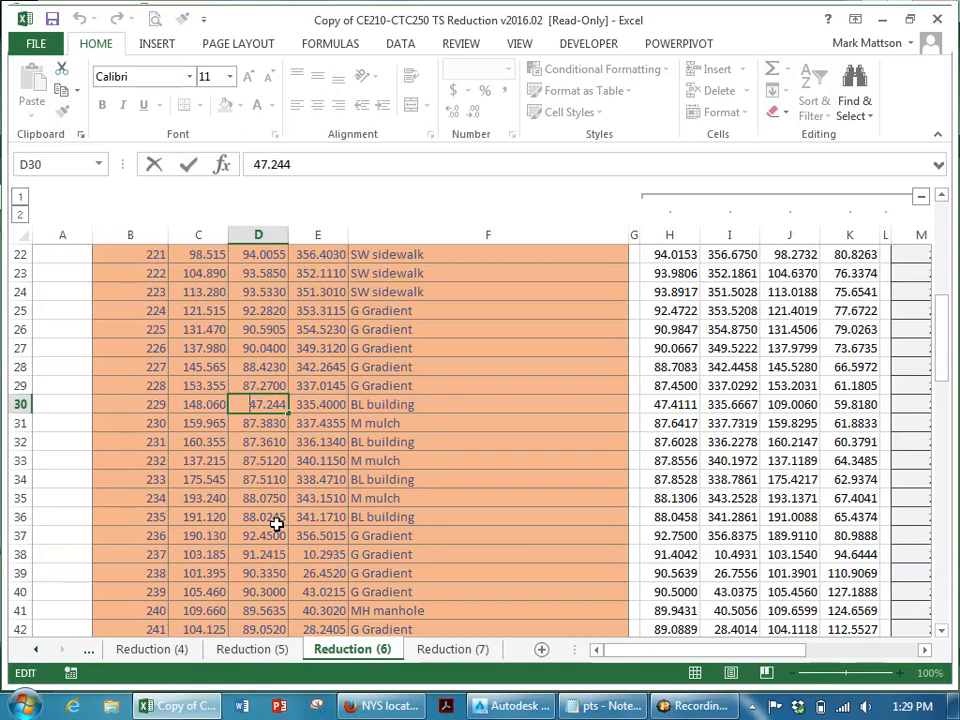
{"action": "key", "text": "Escape"}
{"action": "left_click_drag", "start_coordinate": [262, 387], "coordinate": [262, 425]}
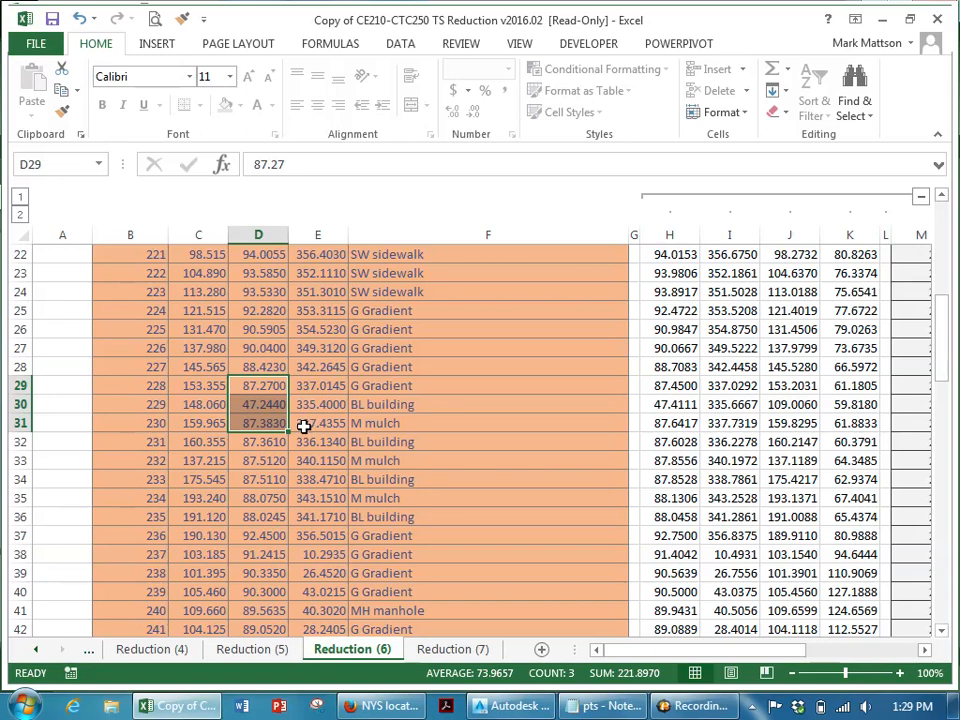
- Try changing point 229's zenith angle to 87.244, review the recalculated row, and undo the edit
{"action": "double_click", "coordinate": [252, 405]}
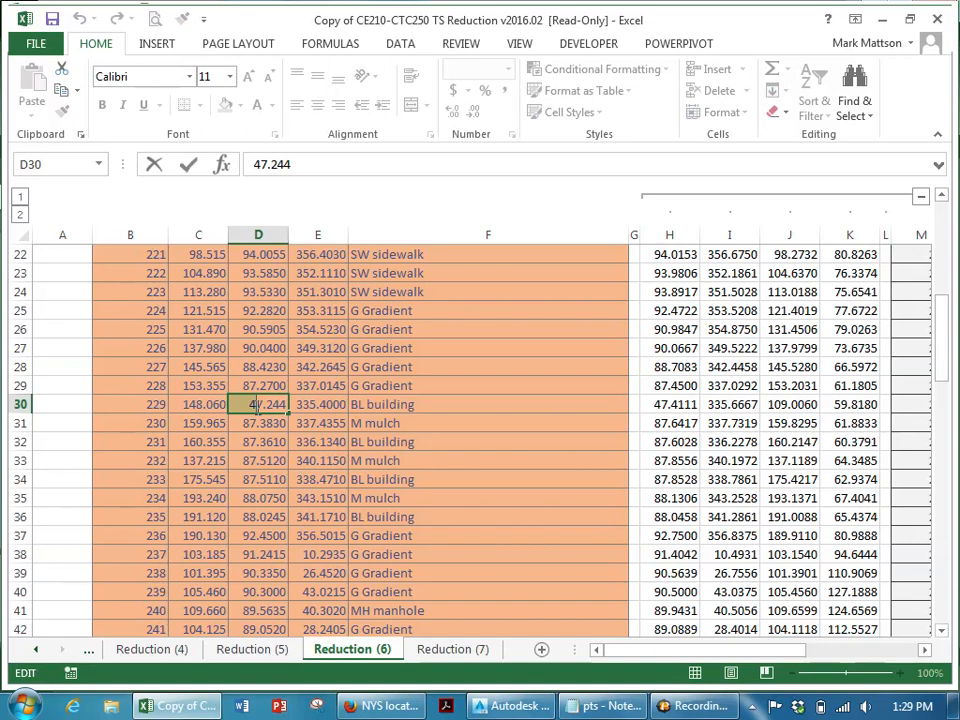
{"action": "key", "text": "BackSpace"}
{"action": "type", "text": "8"}
{"action": "key", "text": "Return"}
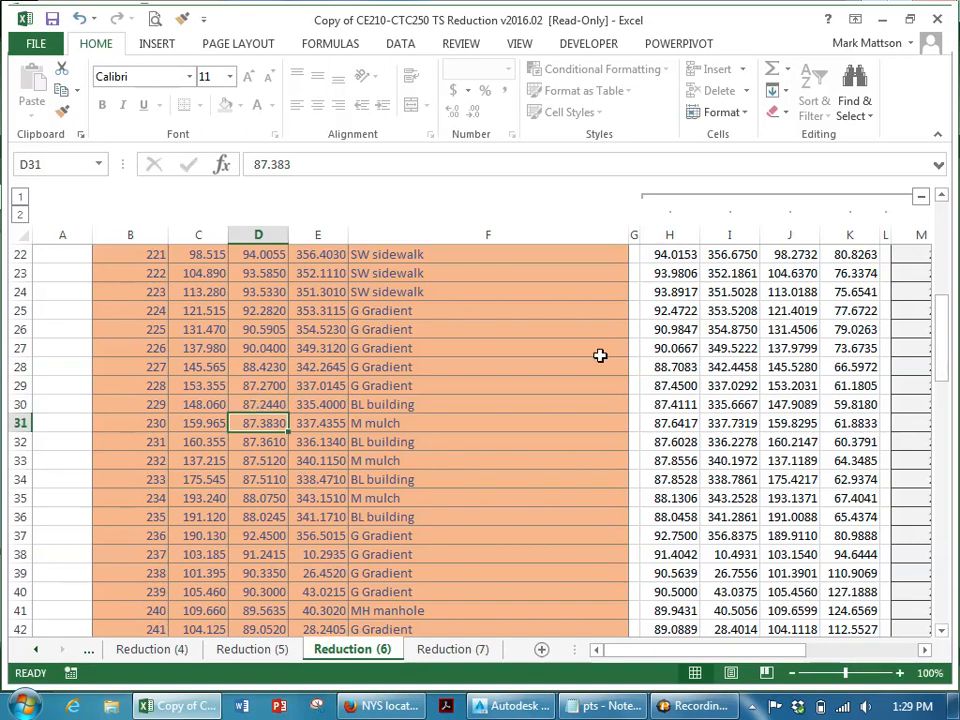
{"action": "left_click", "coordinate": [643, 403]}
{"action": "key", "text": "Right"}
{"action": "key", "text": "Right"}
{"action": "key", "text": "Right"}
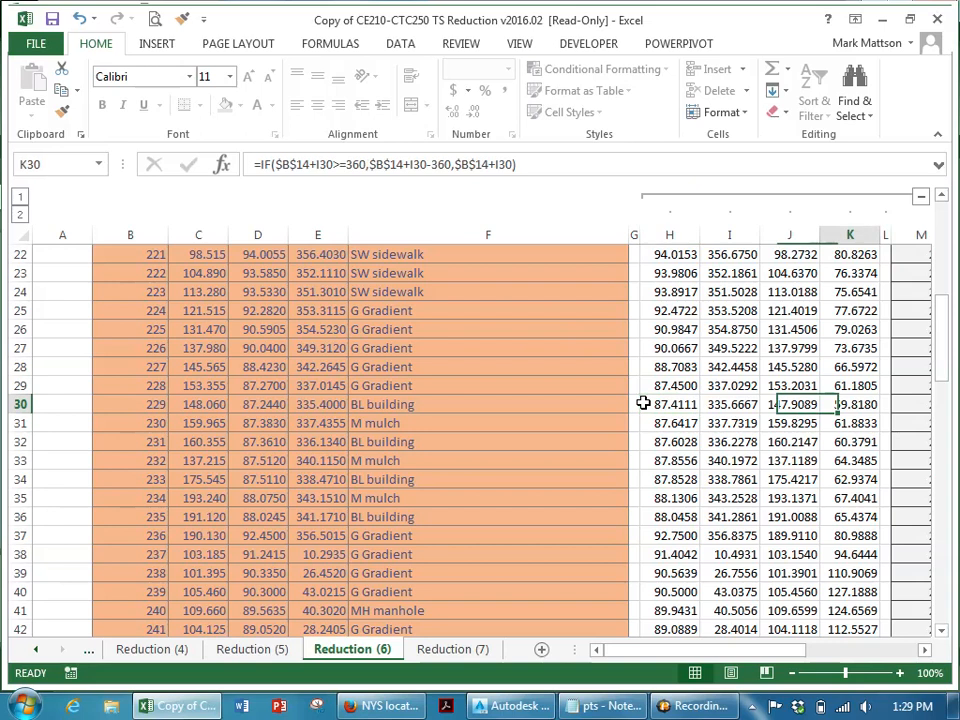
{"action": "key", "text": "Right"}
{"action": "key", "text": "Right"}
{"action": "key", "text": "Right"}
{"action": "key", "text": "Right"}
{"action": "key", "text": "Right"}
{"action": "key", "text": "Right"}
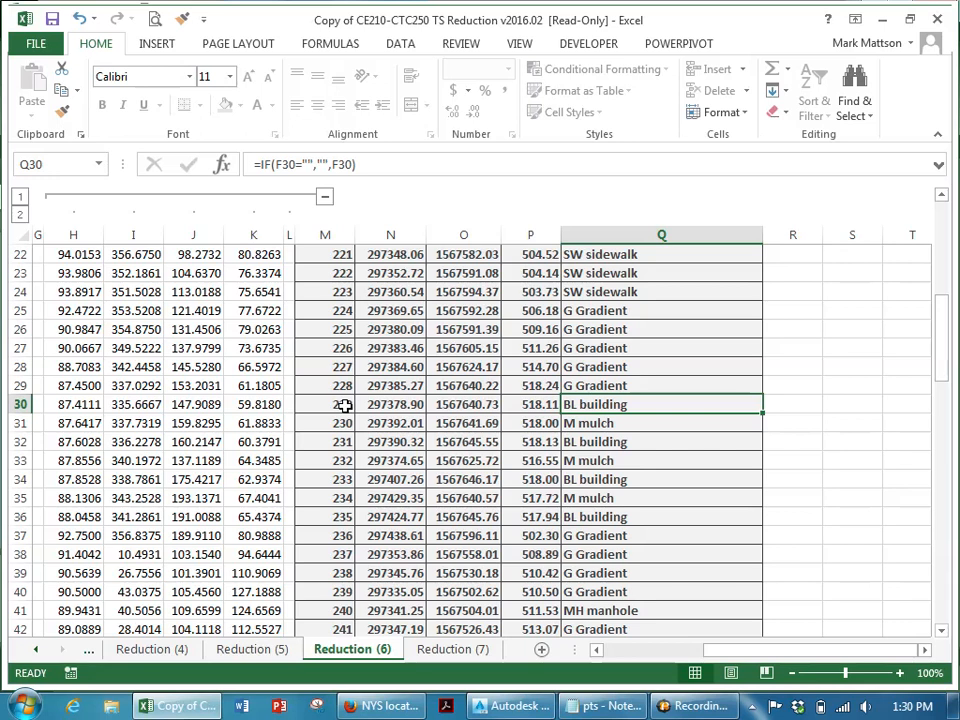
{"action": "key", "text": "ctrl+z"}
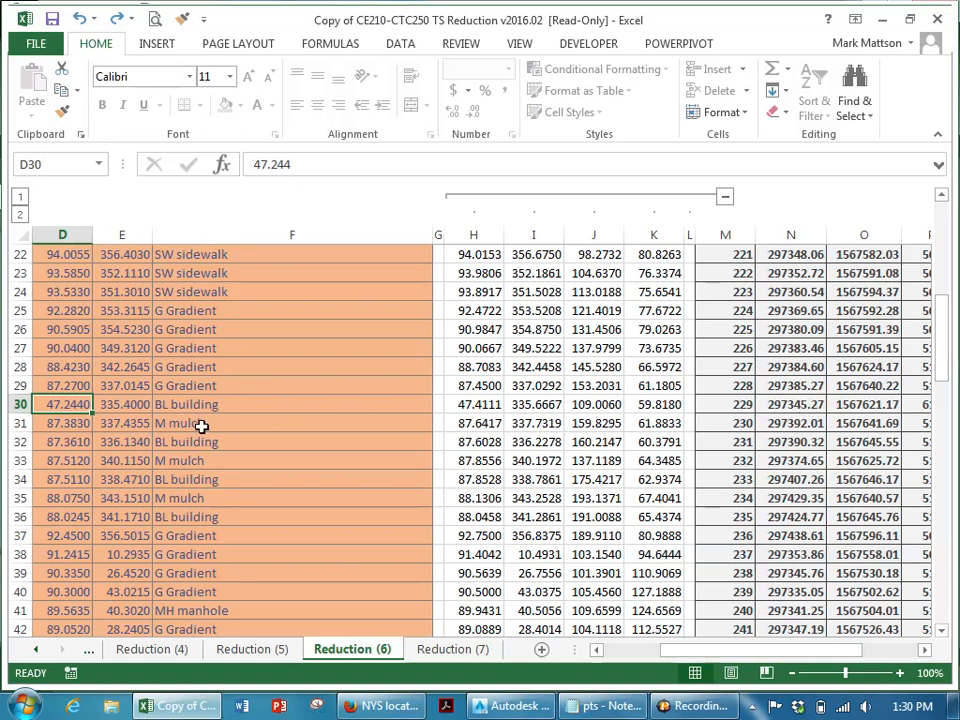
- Correct point 229's zenith angle to 87.244
{"action": "key", "text": "F2"}
{"action": "key", "text": "Home"}
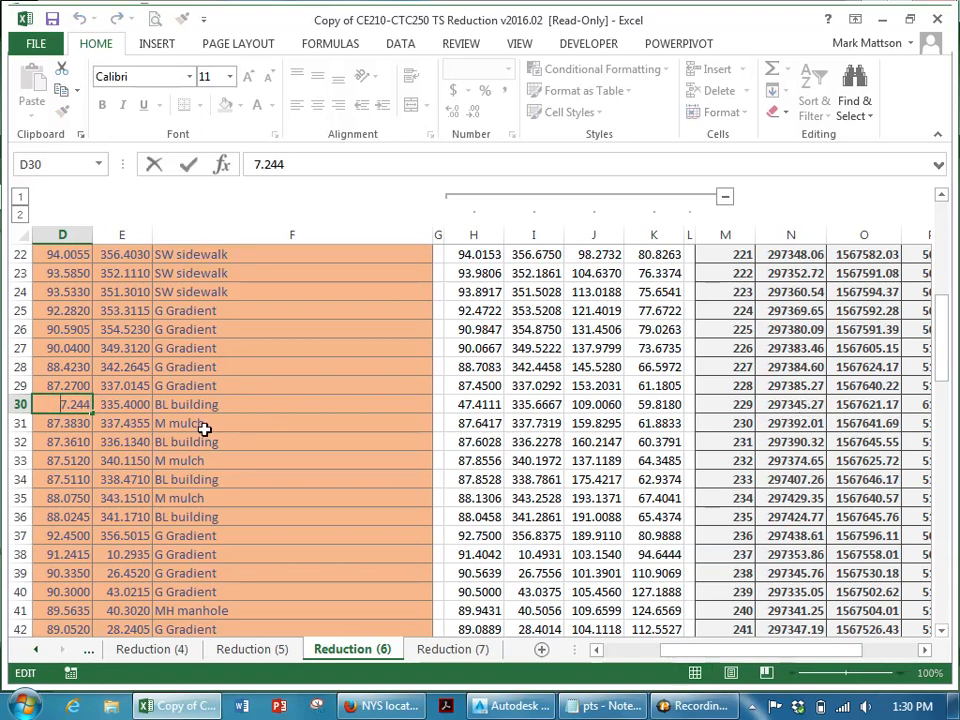
{"action": "type", "text": "8"}
{"action": "key", "text": "Return"}
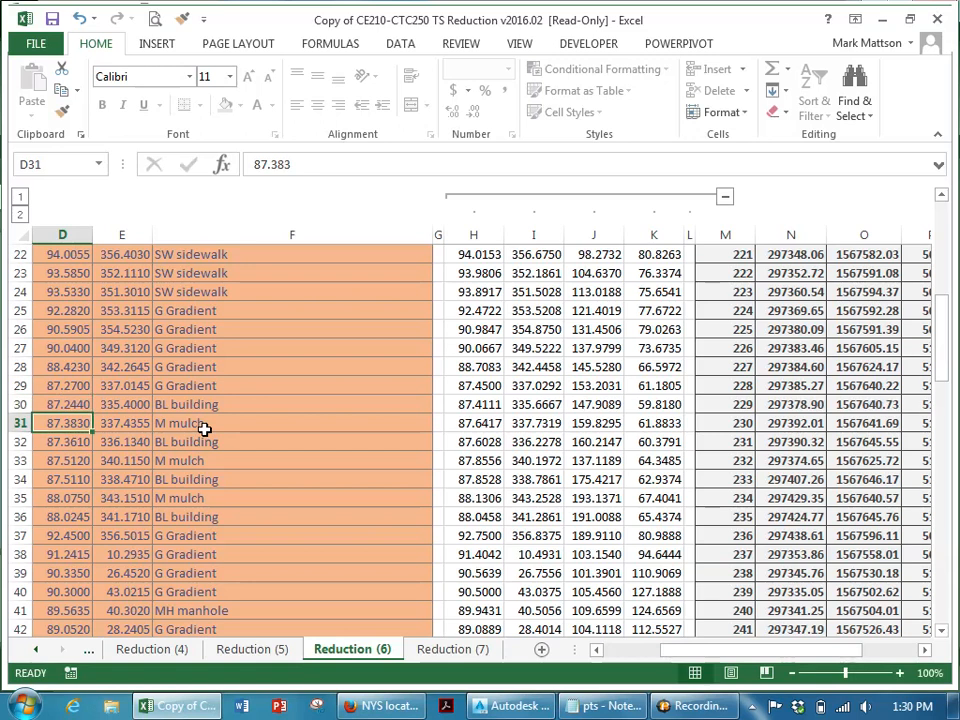
{"action": "key", "text": "Up"}
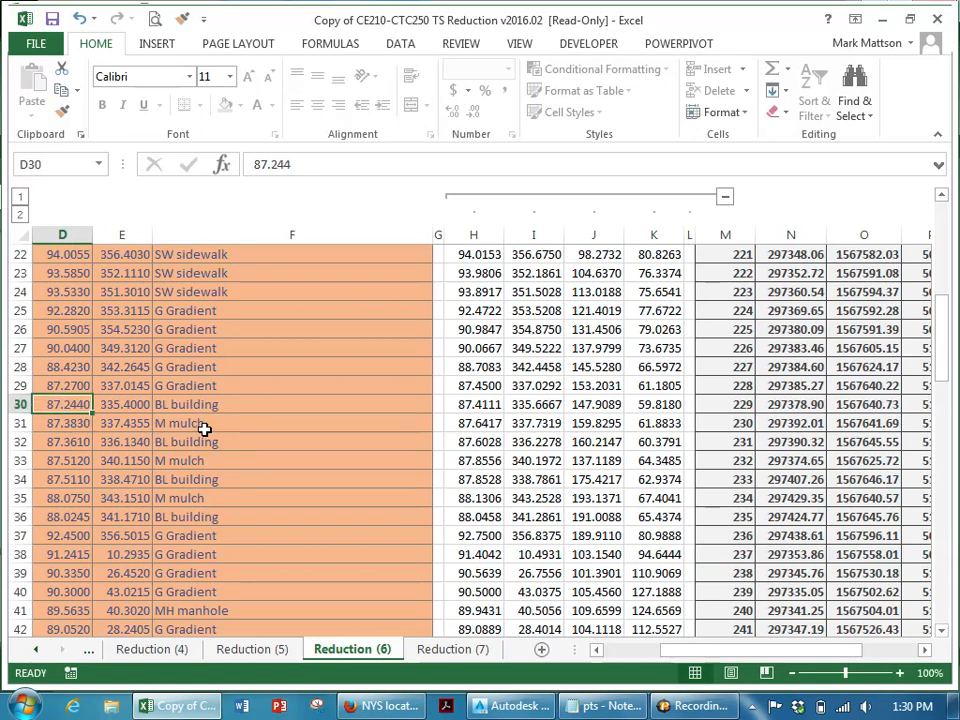
- Copy point 229's recalculated coordinate output row, from point number through description
{"action": "key", "text": "Right"}
{"action": "key", "text": "Right"}
{"action": "key", "text": "Right"}
{"action": "key", "text": "Right"}
{"action": "key", "text": "Right"}
{"action": "key", "text": "Right"}
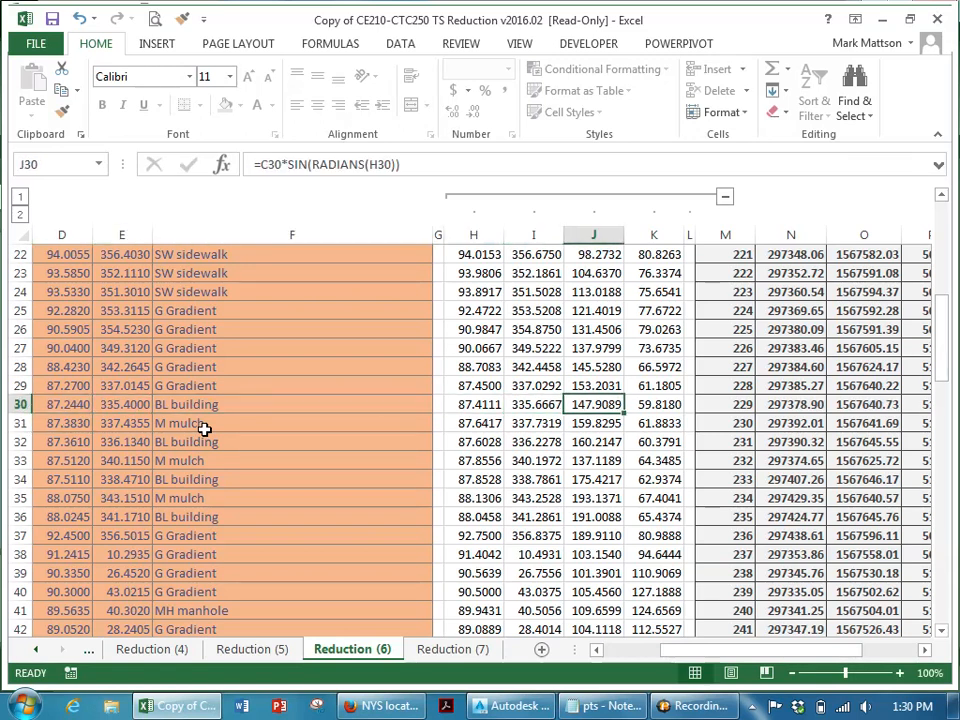
{"action": "key", "text": "Right"}
{"action": "key", "text": "Right"}
{"action": "key", "text": "Right"}
{"action": "key", "text": "ctrl+shift+Right"}
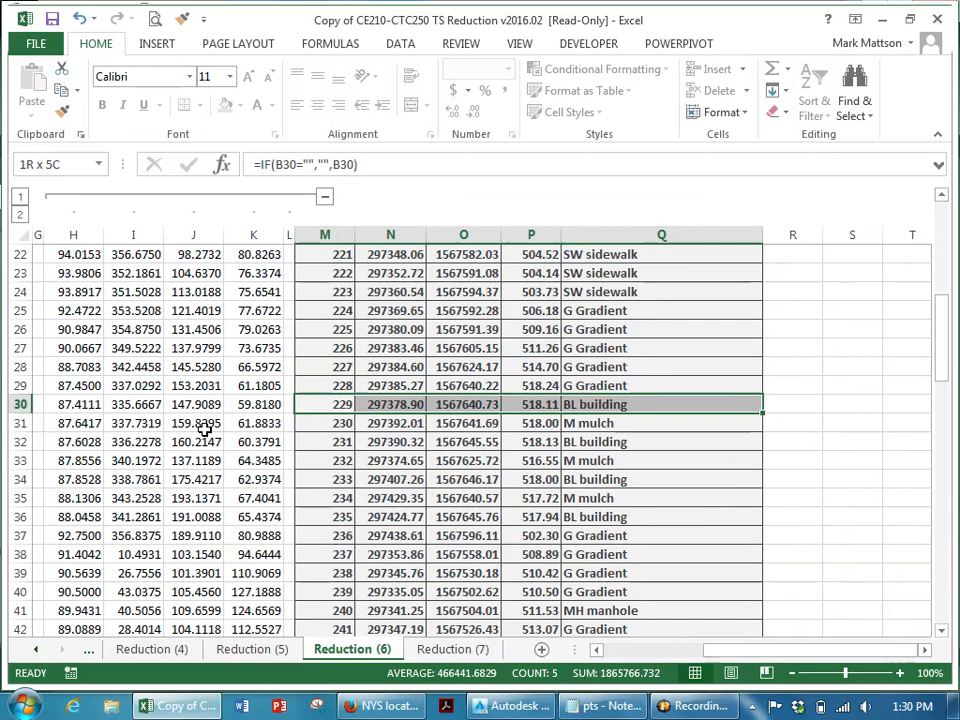
{"action": "key", "text": "ctrl+c"}
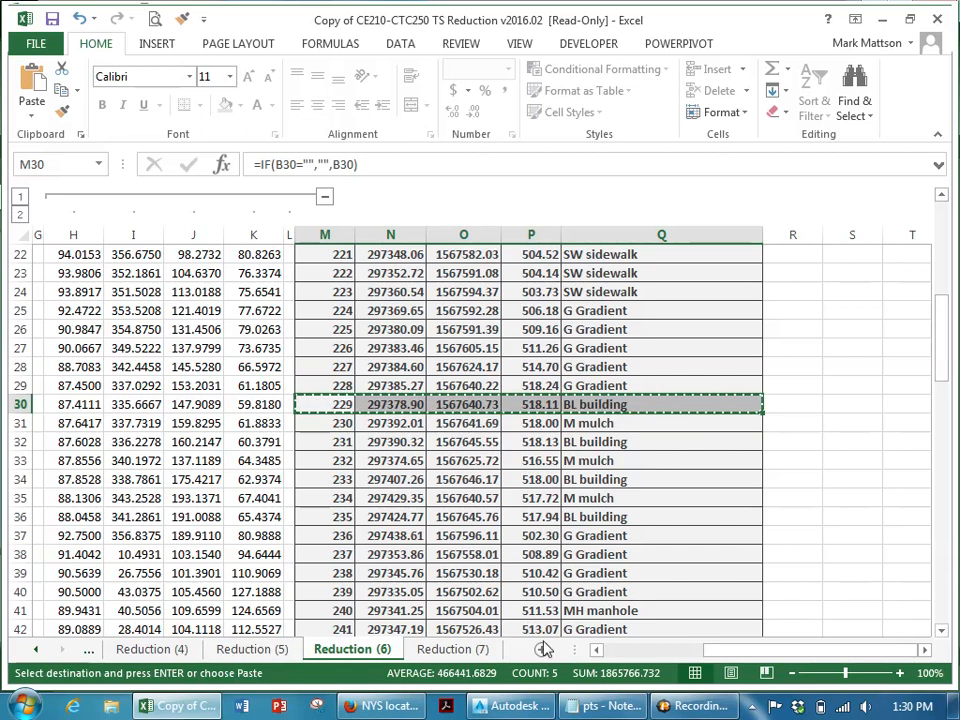
- In Notepad, replace the point file contents with the copied row and save it as updatedpts
{"action": "left_click", "coordinate": [603, 706]}
{"action": "scroll", "coordinate": [535, 495], "scroll_direction": "down", "scroll_amount": 6}
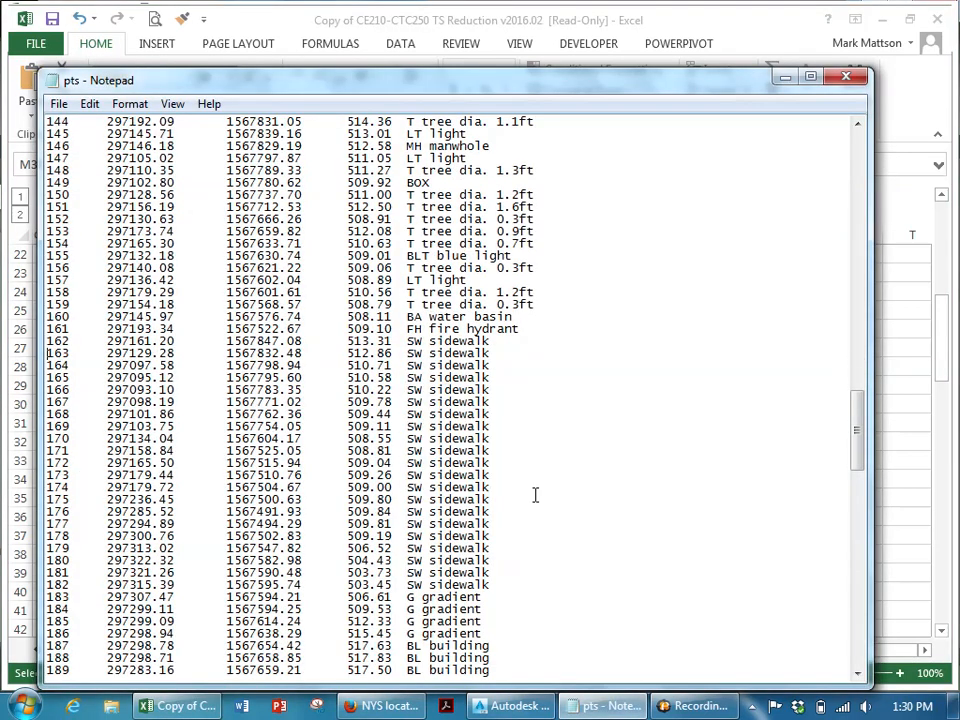
{"action": "scroll", "coordinate": [550, 555], "scroll_direction": "down", "scroll_amount": 12}
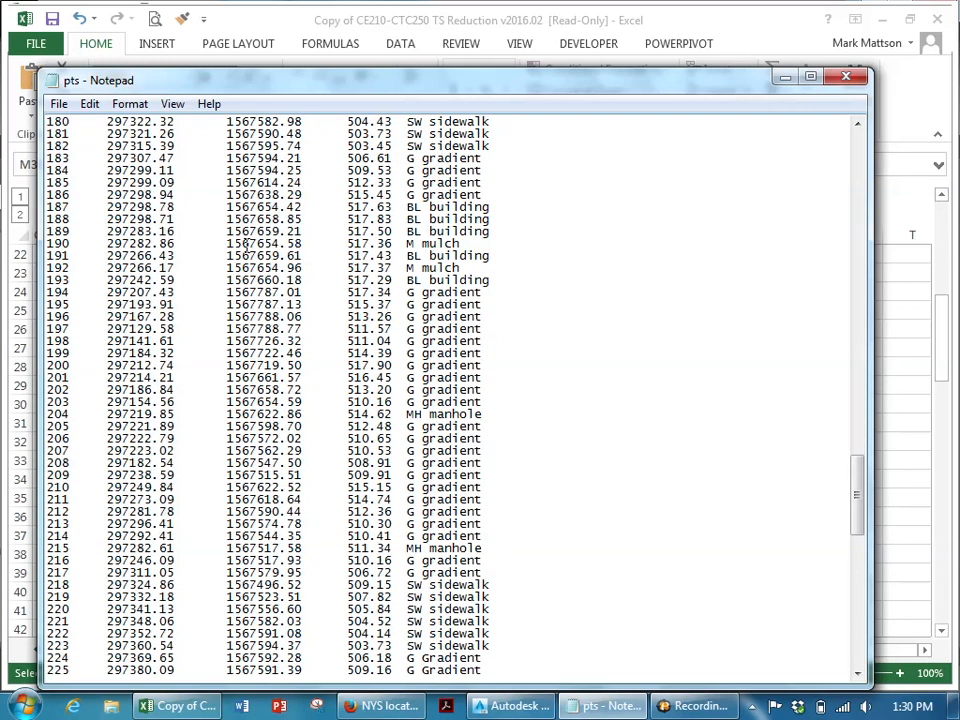
{"action": "key", "text": "ctrl+a"}
{"action": "key", "text": "ctrl+v"}
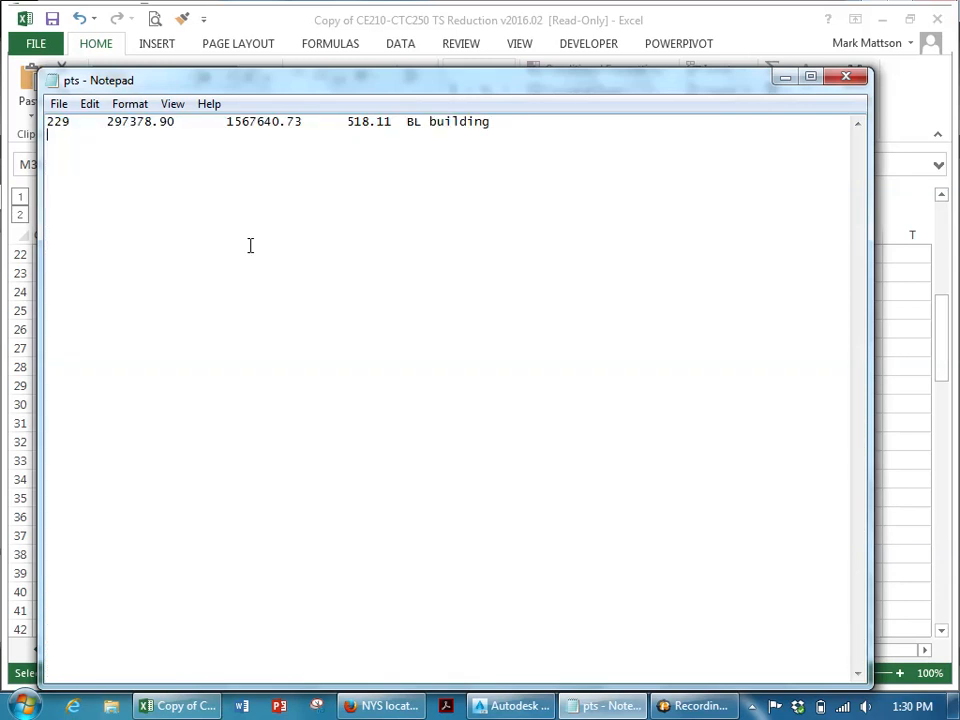
{"action": "left_click", "coordinate": [60, 104]}
{"action": "left_click", "coordinate": [100, 188]}
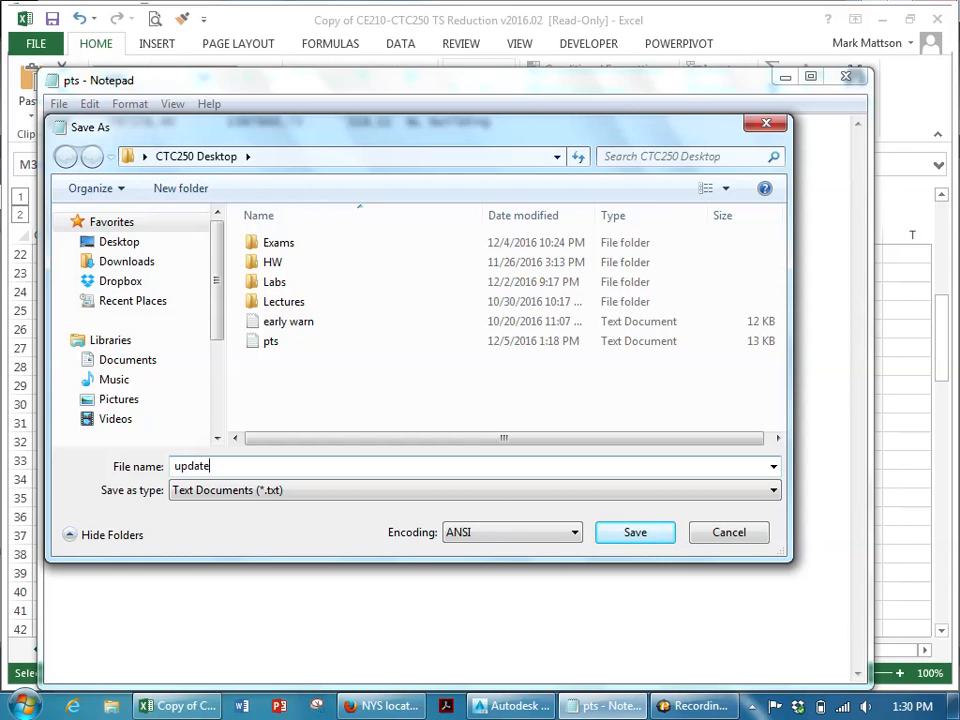
{"action": "key", "text": "Return"}
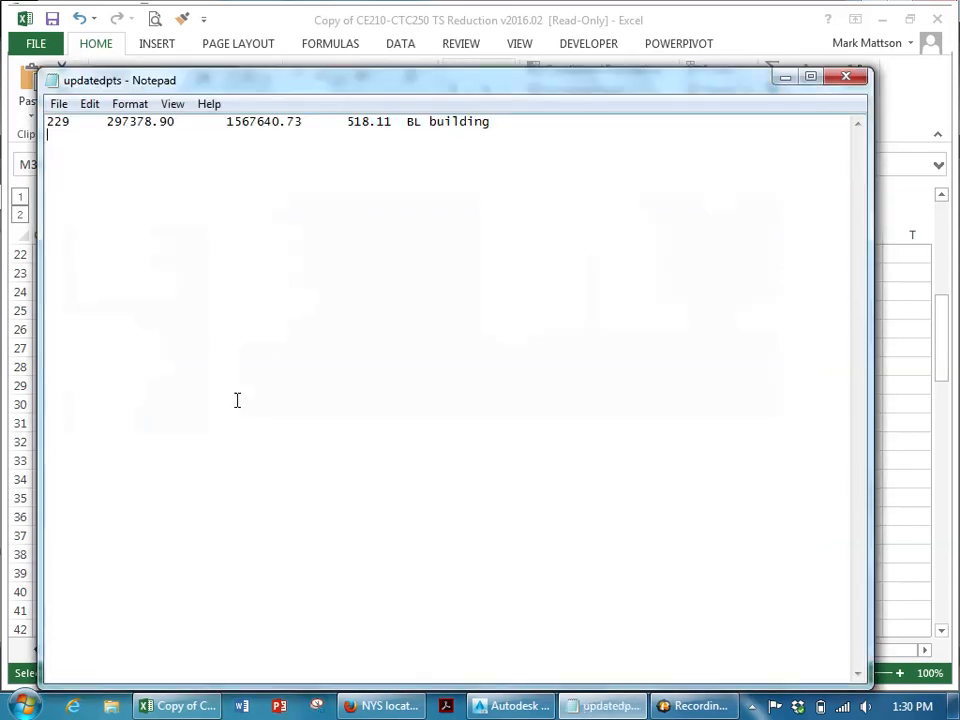
- Back in Civil 3D, import the updatedpts file as points using the PENZD (space delimited) format
{"action": "left_click", "coordinate": [484, 706]}
{"action": "right_click", "coordinate": [72, 263]}
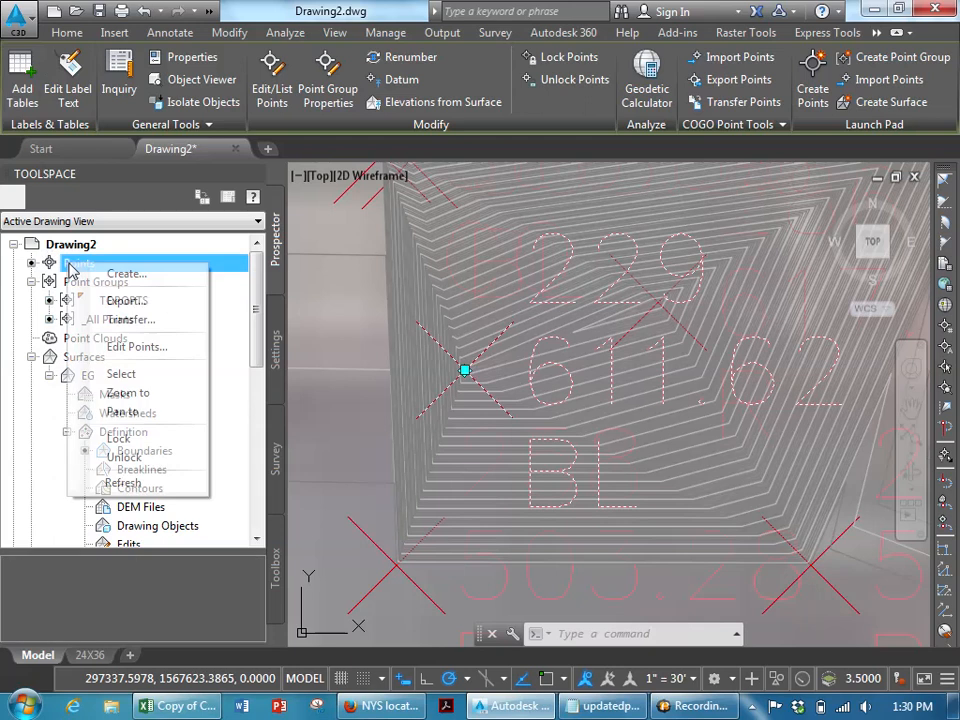
{"action": "left_click", "coordinate": [115, 274]}
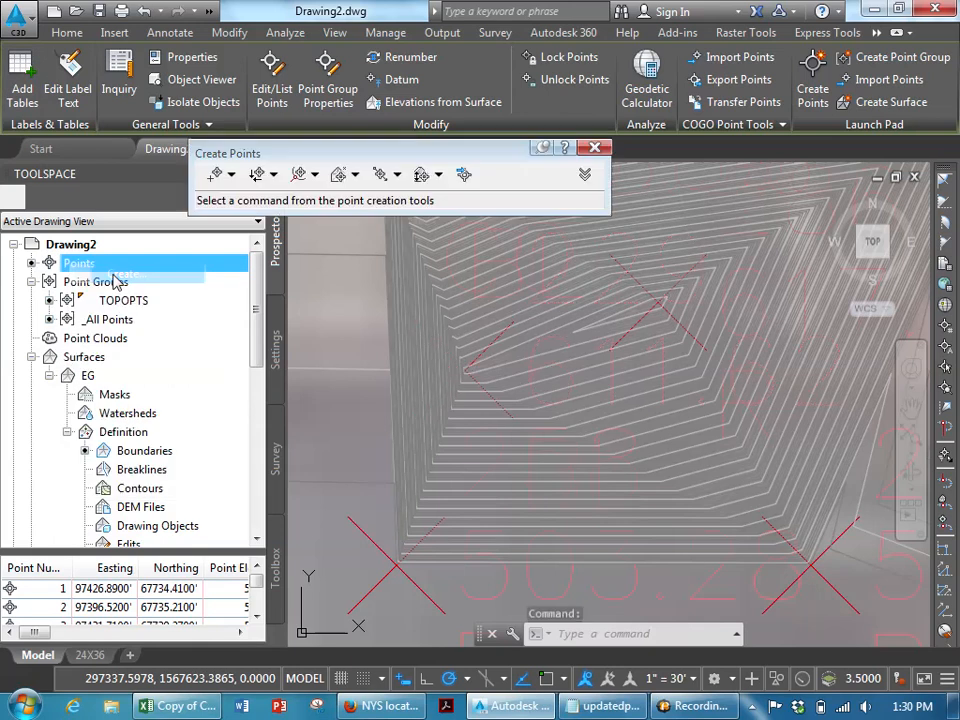
{"action": "left_click", "coordinate": [463, 176]}
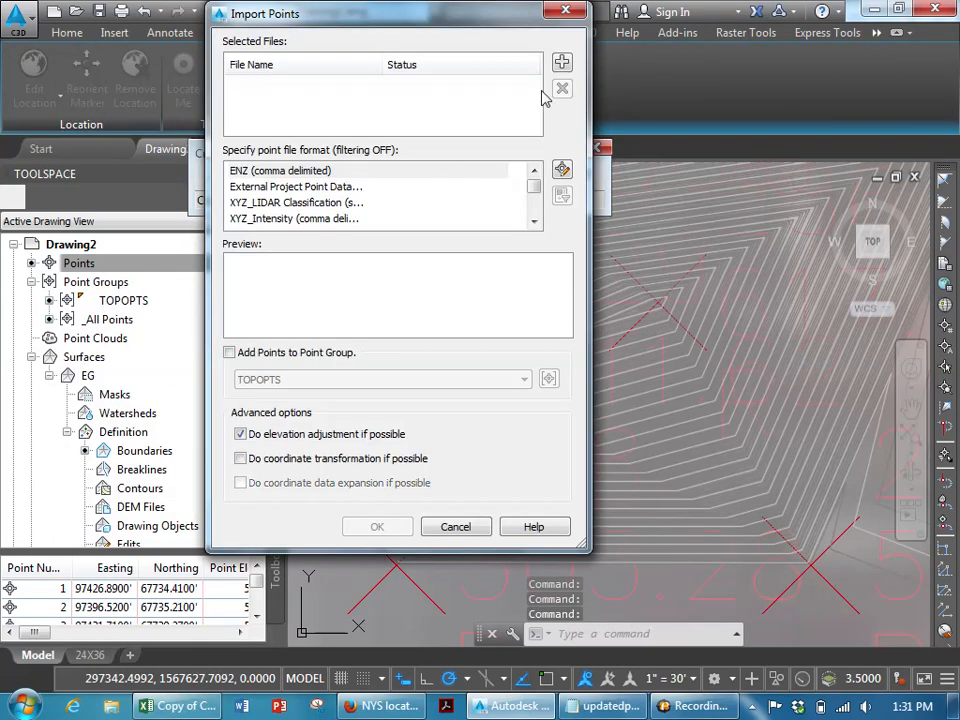
{"action": "left_click", "coordinate": [559, 64]}
{"action": "left_click", "coordinate": [272, 239]}
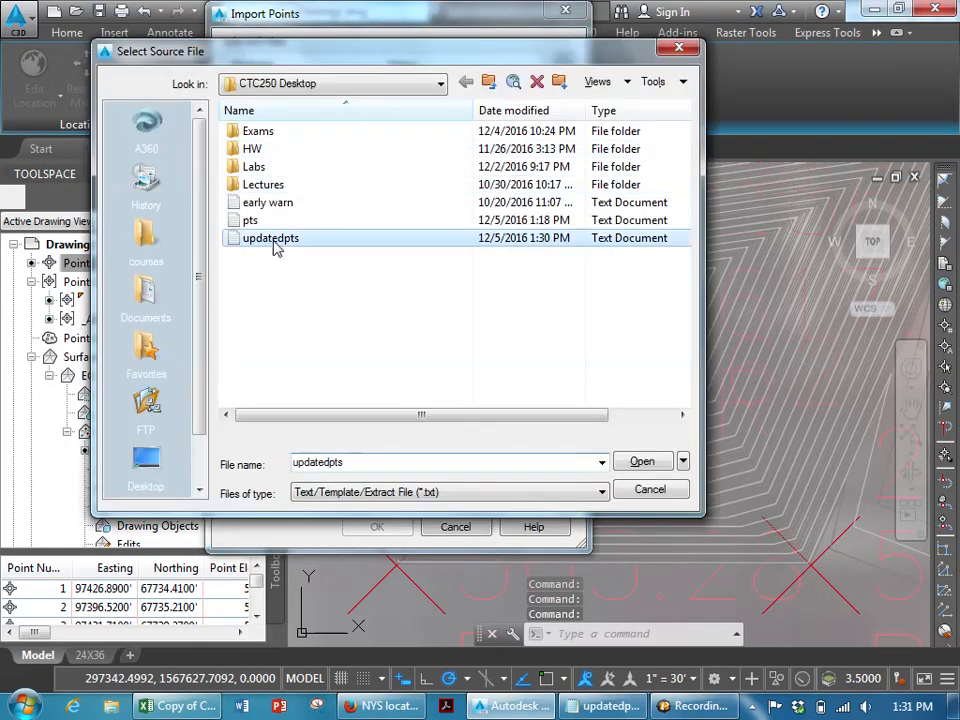
{"action": "left_click", "coordinate": [642, 462]}
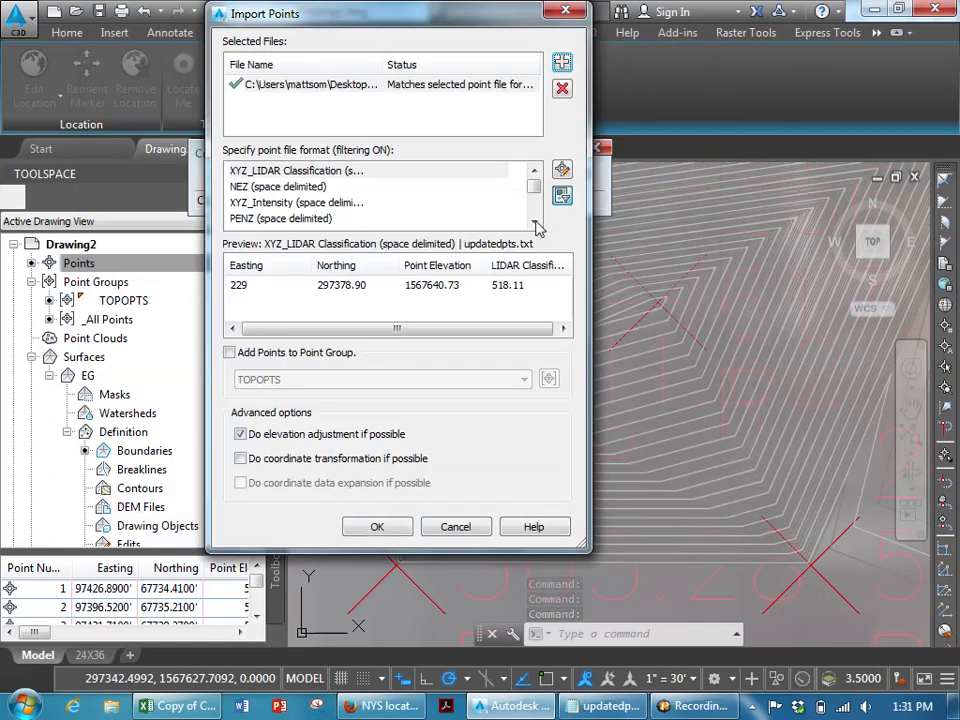
{"action": "left_click", "coordinate": [535, 224]}
{"action": "left_click", "coordinate": [462, 219]}
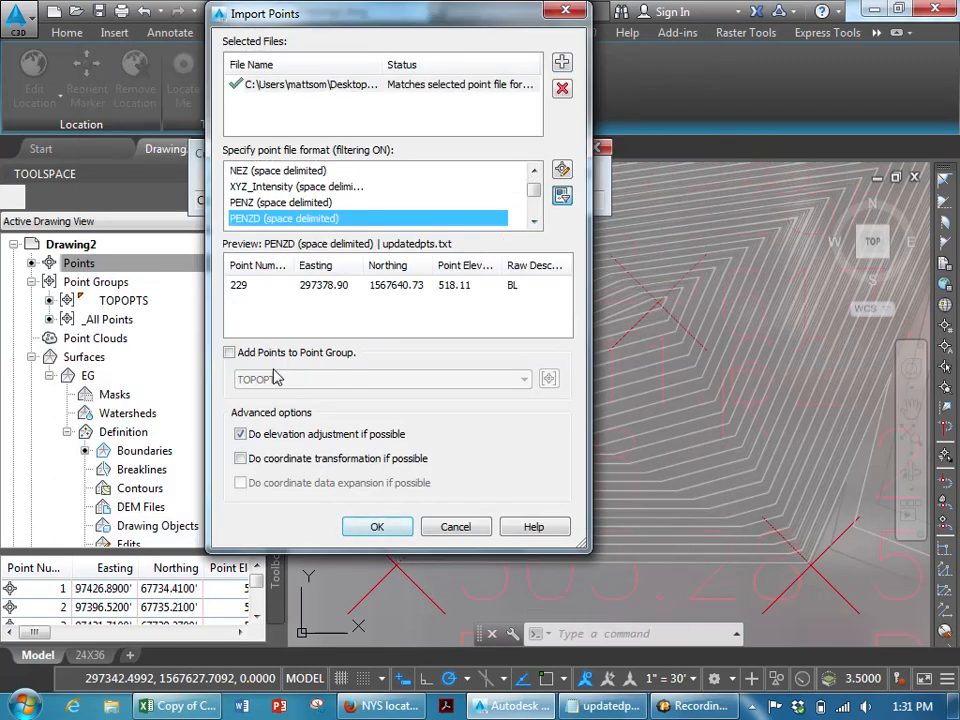
{"action": "left_click", "coordinate": [229, 352]}
{"action": "left_click", "coordinate": [388, 529]}
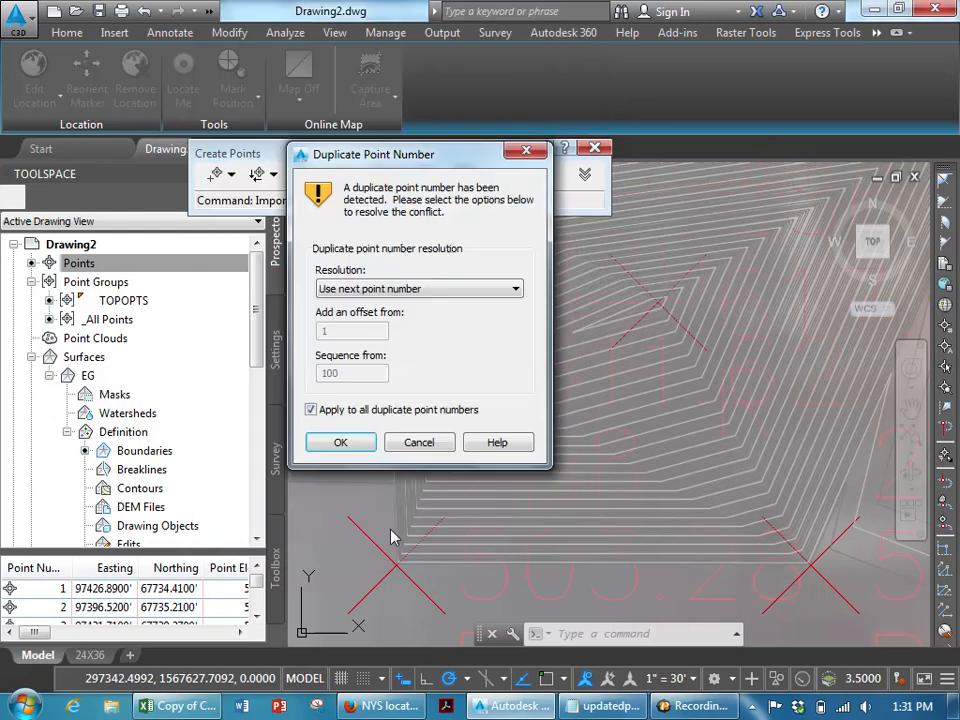
- Resolve the duplicate point number by choosing Overwrite, then close the point creation tools
{"action": "left_click", "coordinate": [395, 289]}
{"action": "left_click", "coordinate": [372, 329]}
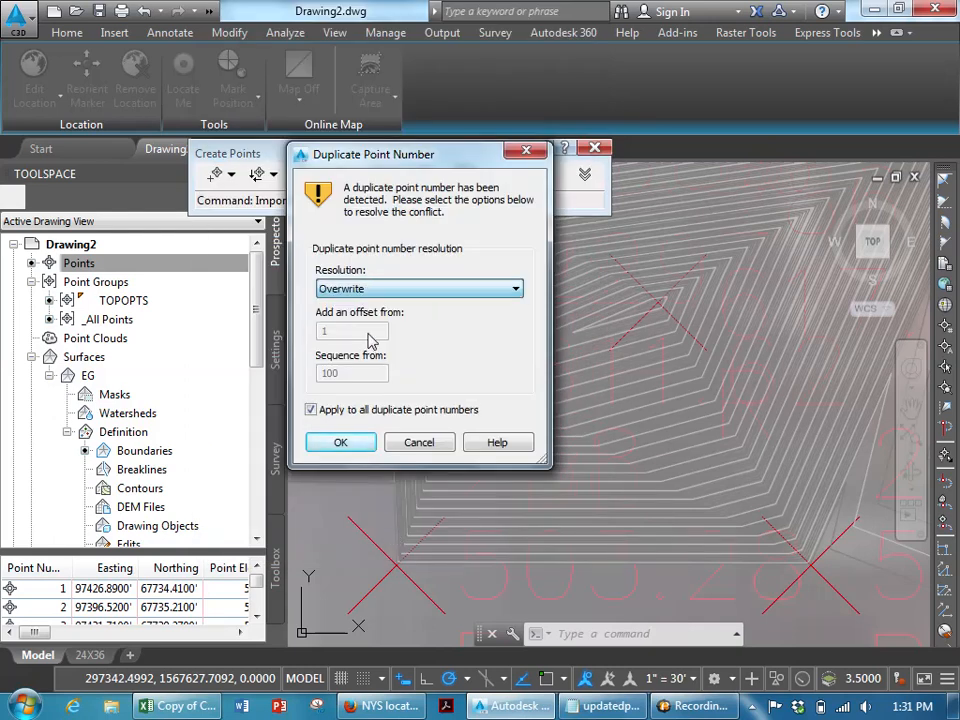
{"action": "left_click", "coordinate": [341, 442]}
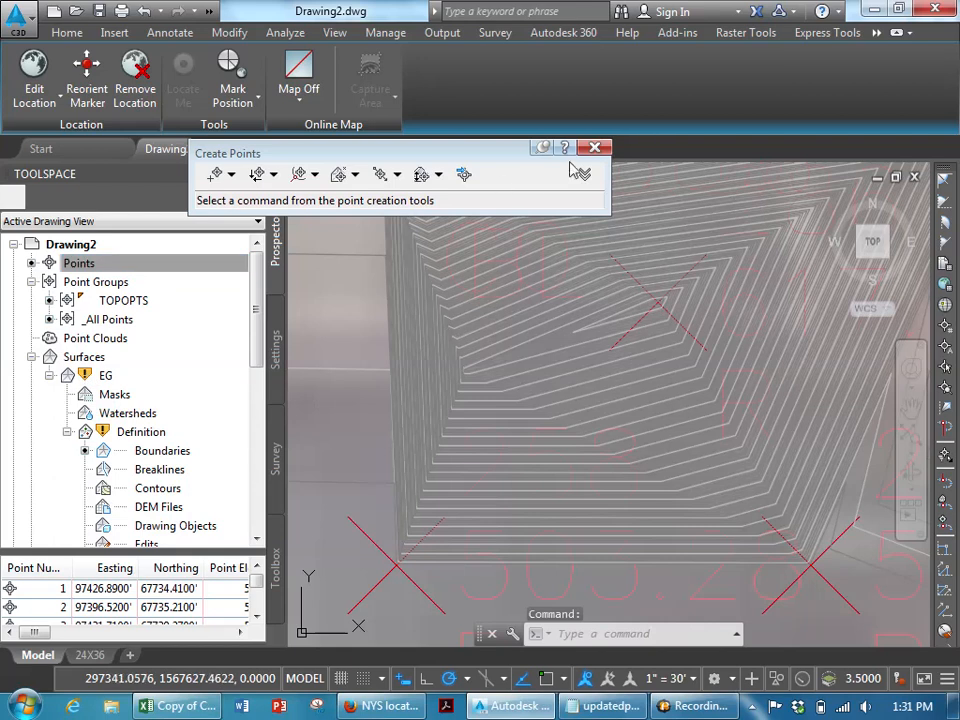
{"action": "left_click", "coordinate": [594, 147]}
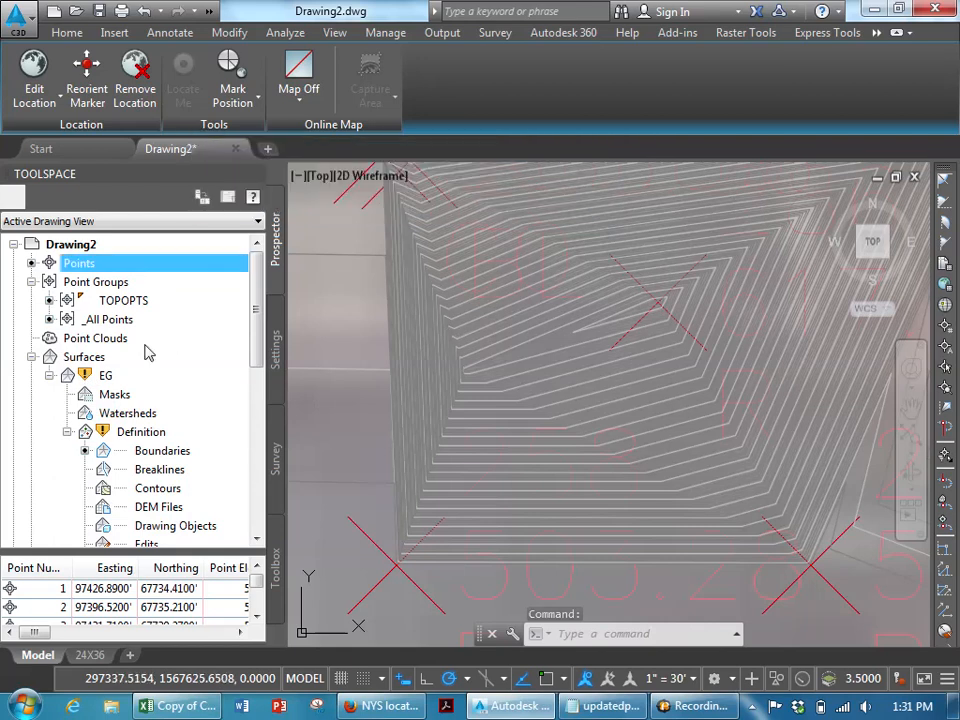
- Rebuild the EG surface and examine the contours around point 286
{"action": "right_click", "coordinate": [92, 383]}
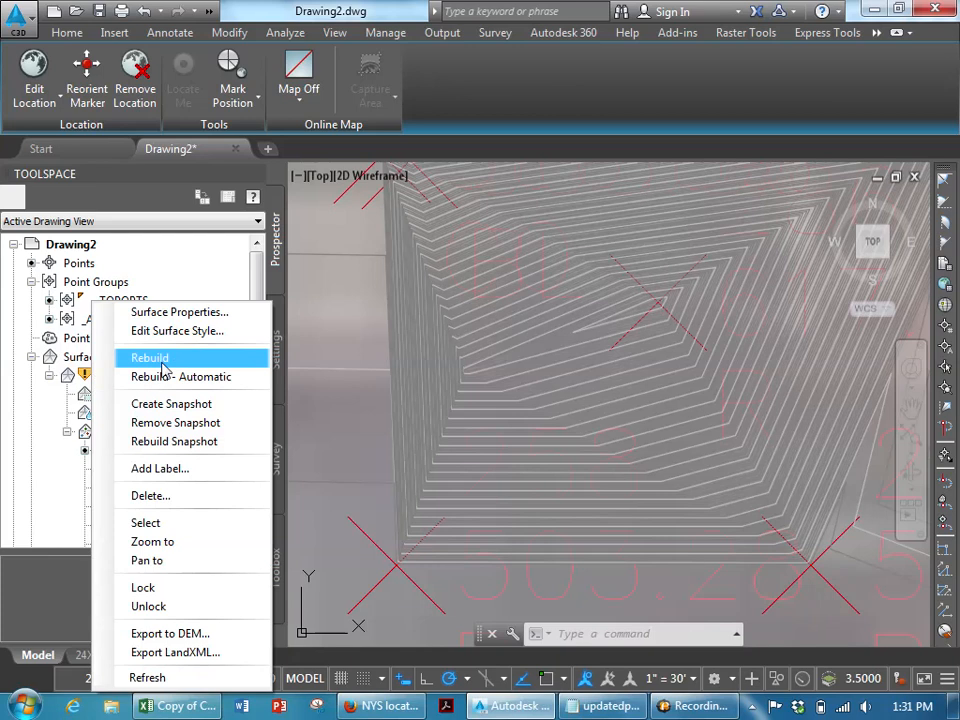
{"action": "left_click", "coordinate": [150, 358]}
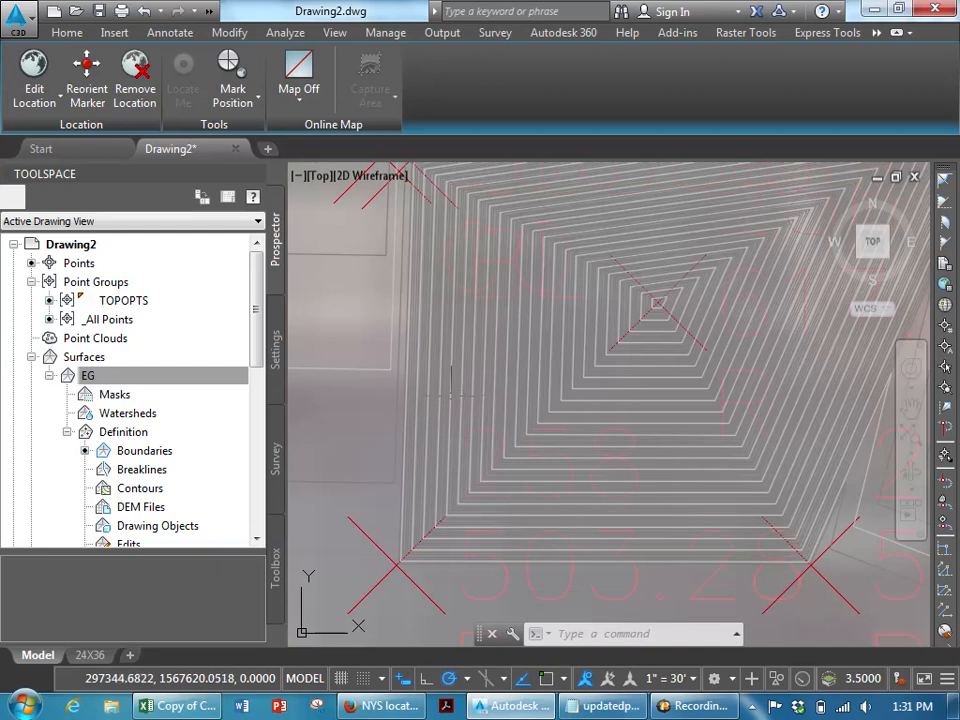
{"action": "middle_click_drag", "start_coordinate": [657, 303], "coordinate": [555, 358]}
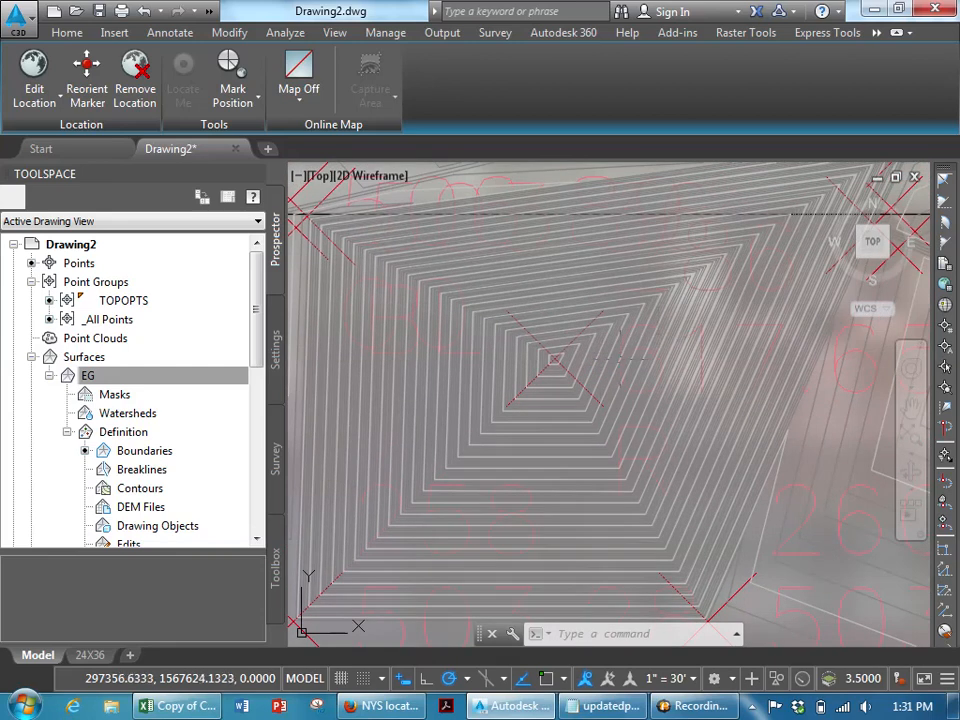
{"action": "scroll", "coordinate": [620, 358], "scroll_direction": "up", "scroll_amount": 3}
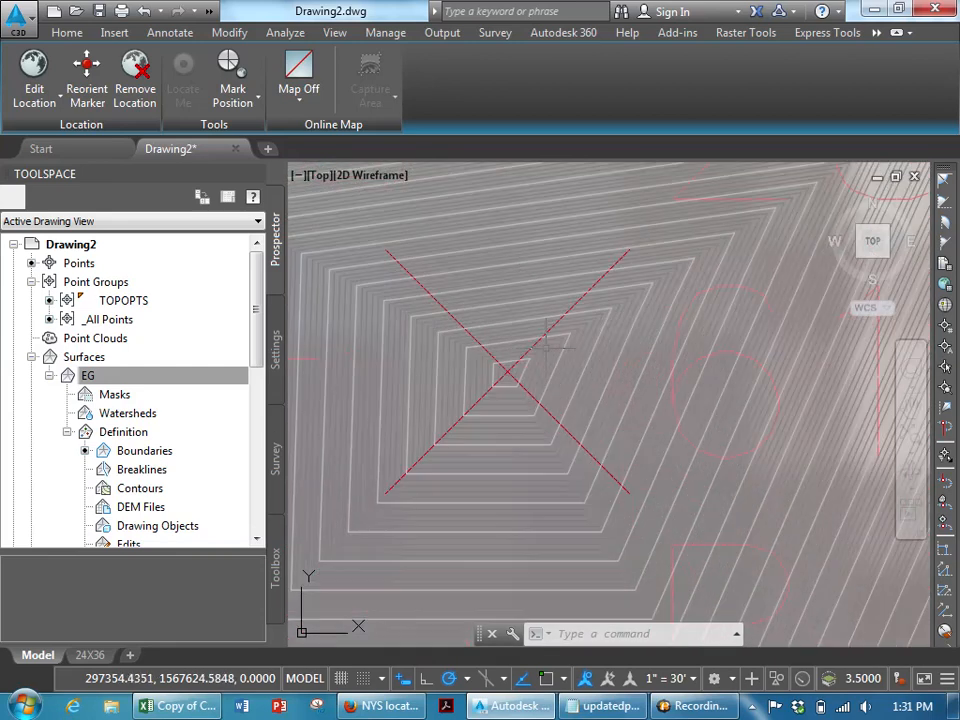
{"action": "scroll", "coordinate": [546, 343], "scroll_direction": "up", "scroll_amount": 4}
{"action": "key", "text": "Escape"}
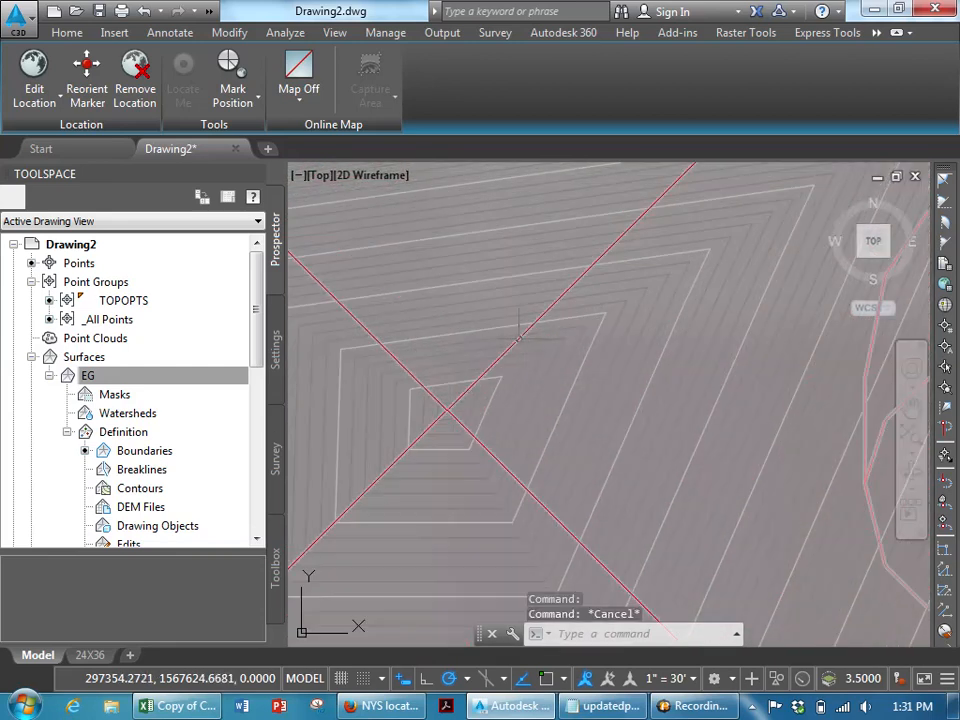
{"action": "left_click", "coordinate": [519, 338]}
{"action": "scroll", "coordinate": [524, 341], "scroll_direction": "down", "scroll_amount": 7}
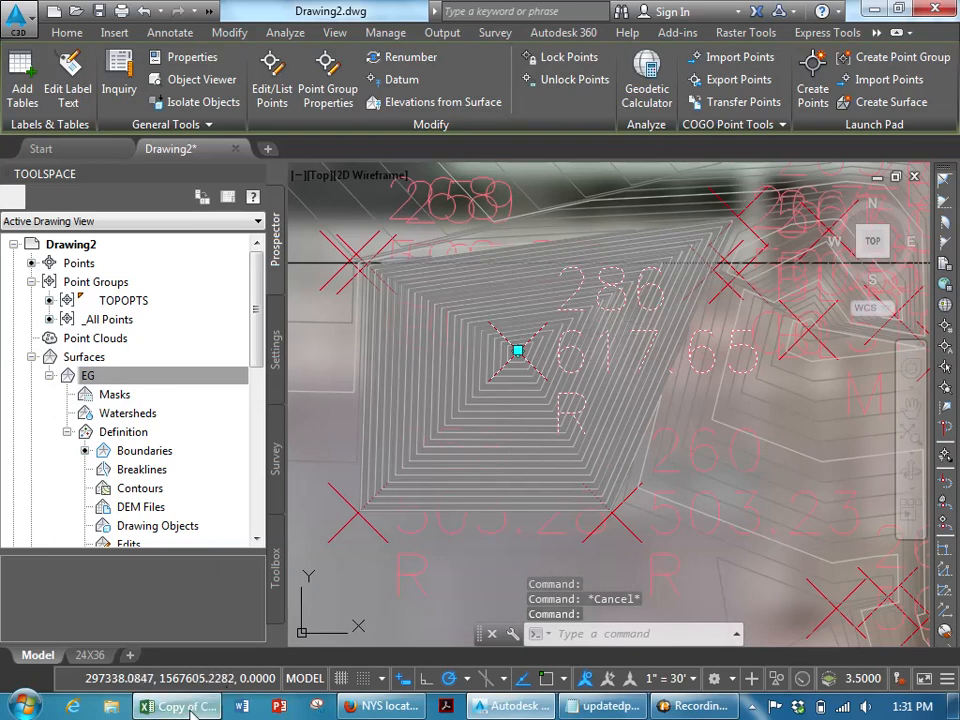
- In the Excel reduction sheet, correct point 286's zenith angle to 93.163
{"action": "key", "text": "alt+Tab"}
{"action": "left_click", "coordinate": [453, 648]}
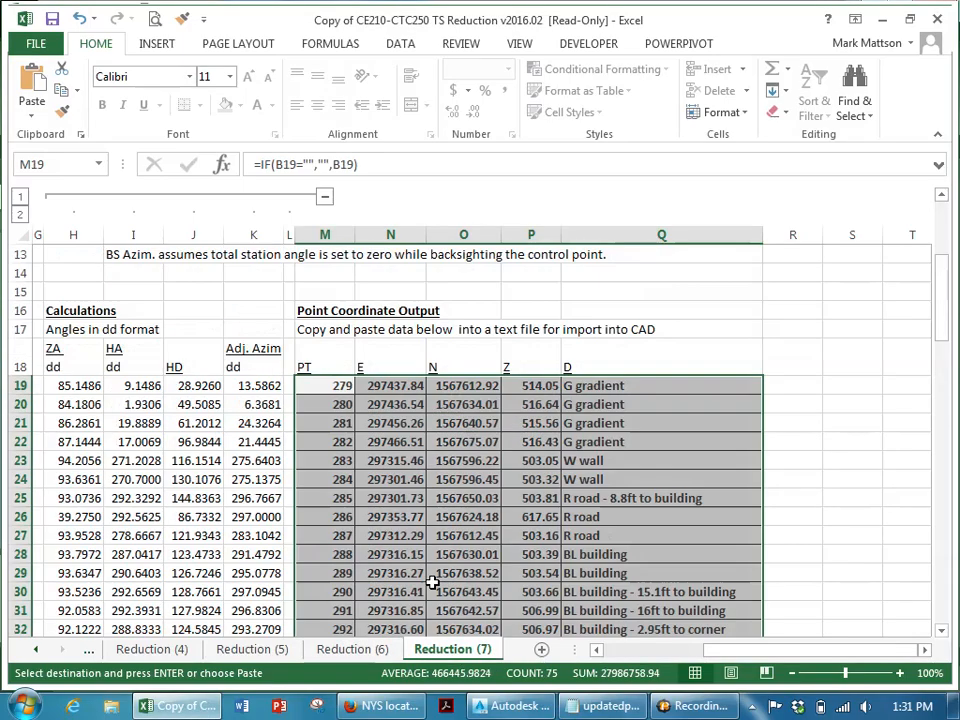
{"action": "left_click", "coordinate": [336, 513]}
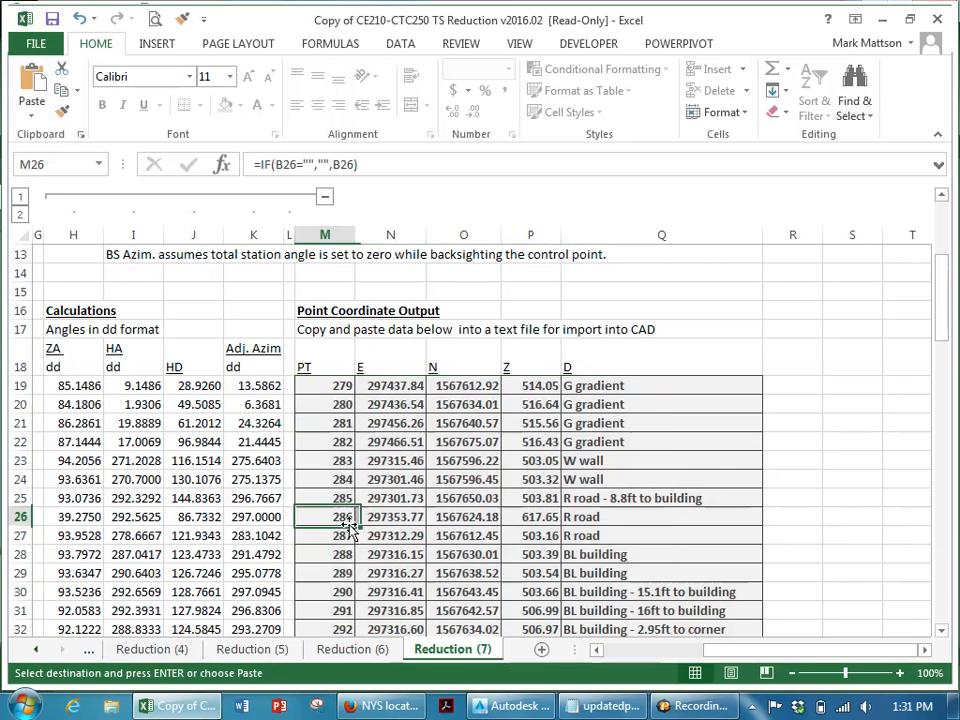
{"action": "left_click", "coordinate": [523, 516]}
{"action": "key", "text": "Left"}
{"action": "key", "text": "Left"}
{"action": "key", "text": "Left"}
{"action": "key", "text": "Left"}
{"action": "key", "text": "Left"}
{"action": "key", "text": "Left"}
{"action": "key", "text": "Left"}
{"action": "key", "text": "Left"}
{"action": "key", "text": "Left"}
{"action": "key", "text": "Left"}
{"action": "key", "text": "Left"}
{"action": "key", "text": "Left"}
{"action": "key", "text": "Left"}
{"action": "key", "text": "Left"}
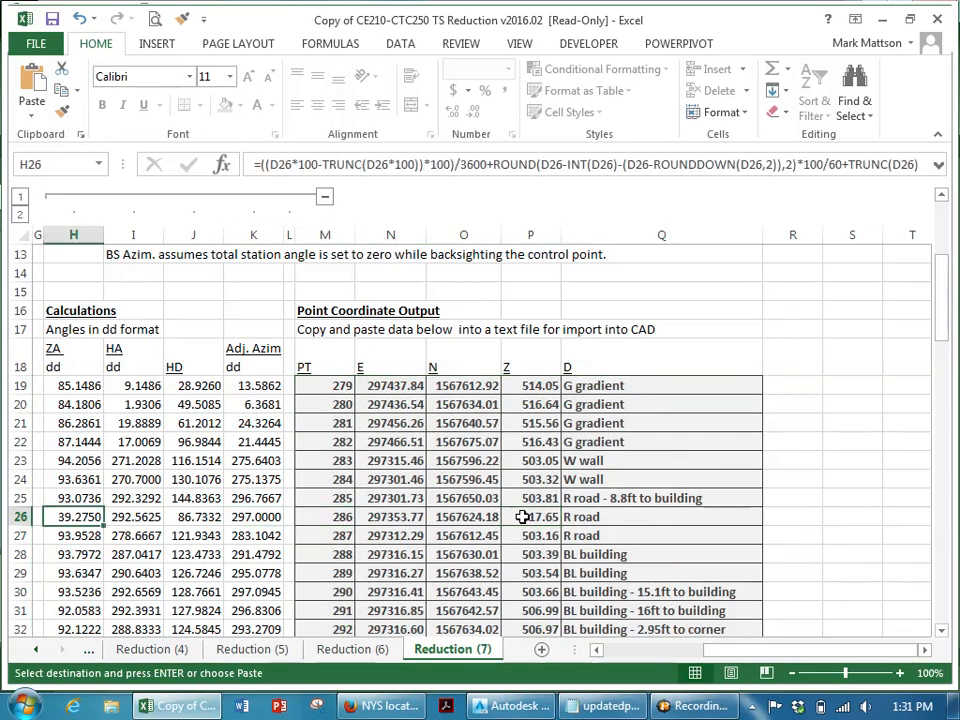
{"action": "key", "text": "Left"}
{"action": "key", "text": "Right"}
{"action": "key", "text": "Right"}
{"action": "key", "text": "Right"}
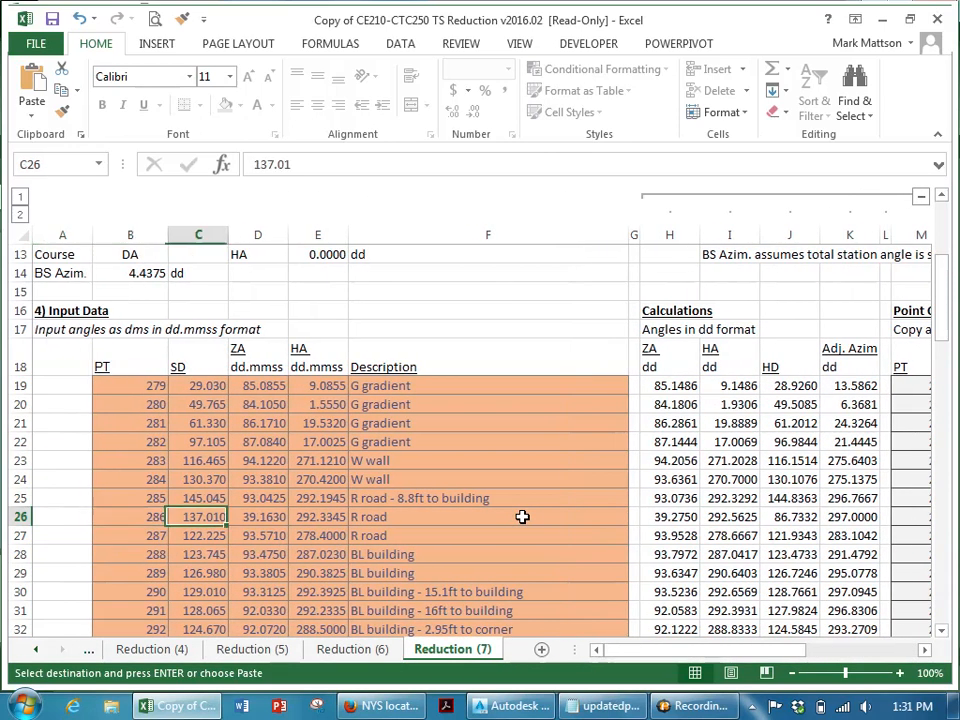
{"action": "key", "text": "F2"}
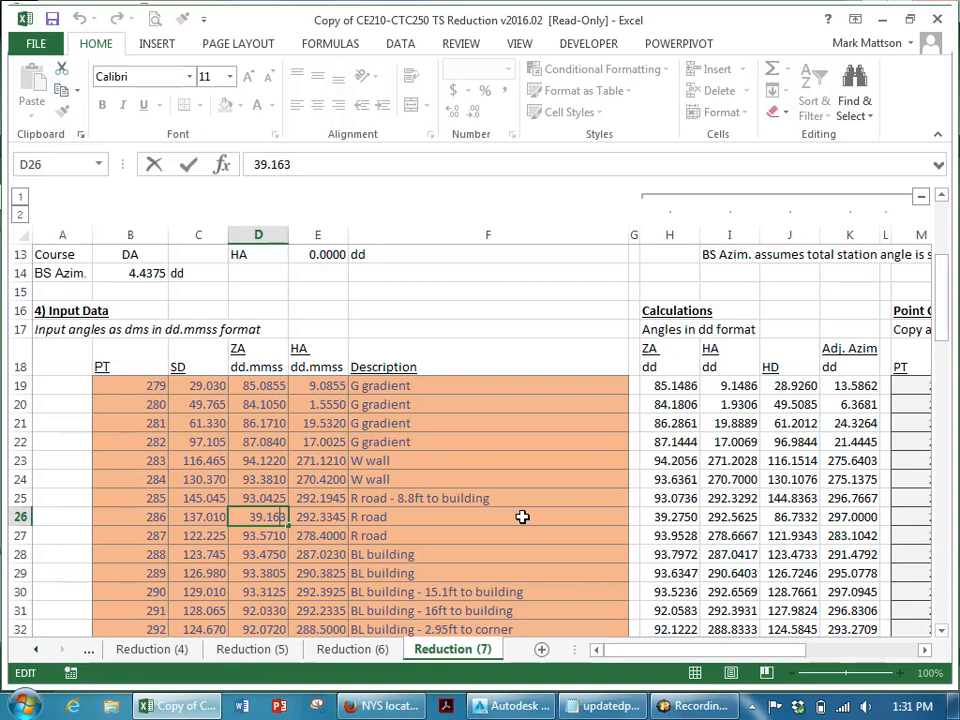
{"action": "type", "text": "92"}
{"action": "key", "text": "BackSpace"}
{"action": "type", "text": "3"}
{"action": "key", "text": "Return"}
- Copy point 286's recalculated coordinate output row, from point number through description
{"action": "key", "text": "Up"}
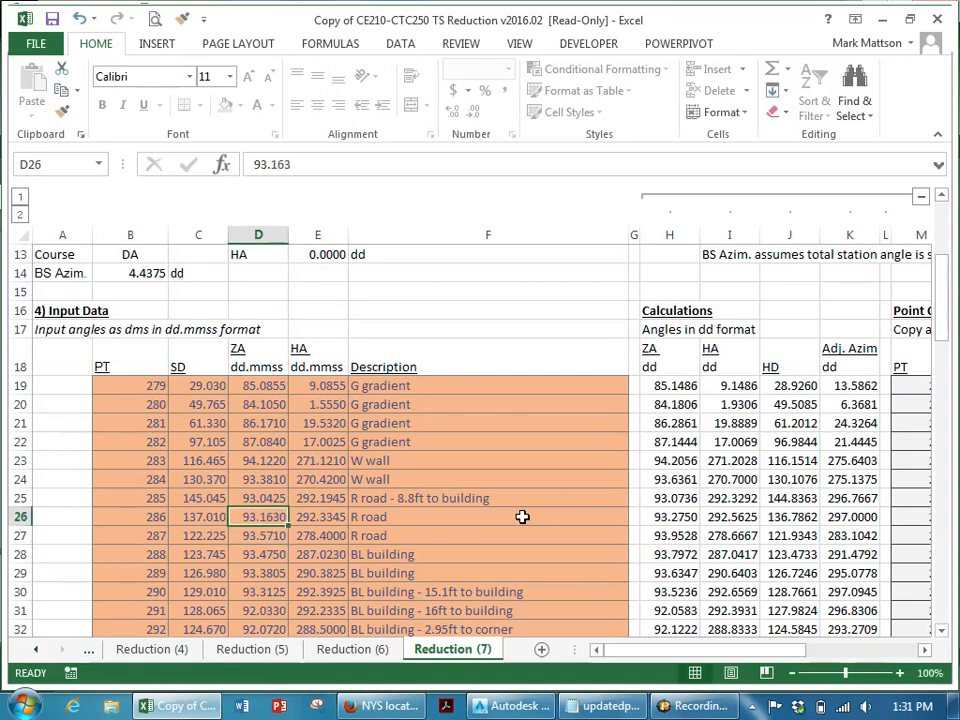
{"action": "key", "text": "Right"}
{"action": "key", "text": "Right"}
{"action": "key", "text": "Right"}
{"action": "key", "text": "Right"}
{"action": "key", "text": "Right"}
{"action": "key", "text": "Right"}
{"action": "key", "text": "Right"}
{"action": "key", "text": "Right"}
{"action": "key", "text": "Right"}
{"action": "key", "text": "shift+Right"}
{"action": "key", "text": "shift+Right"}
{"action": "key", "text": "shift+Right"}
{"action": "key", "text": "shift+Right"}
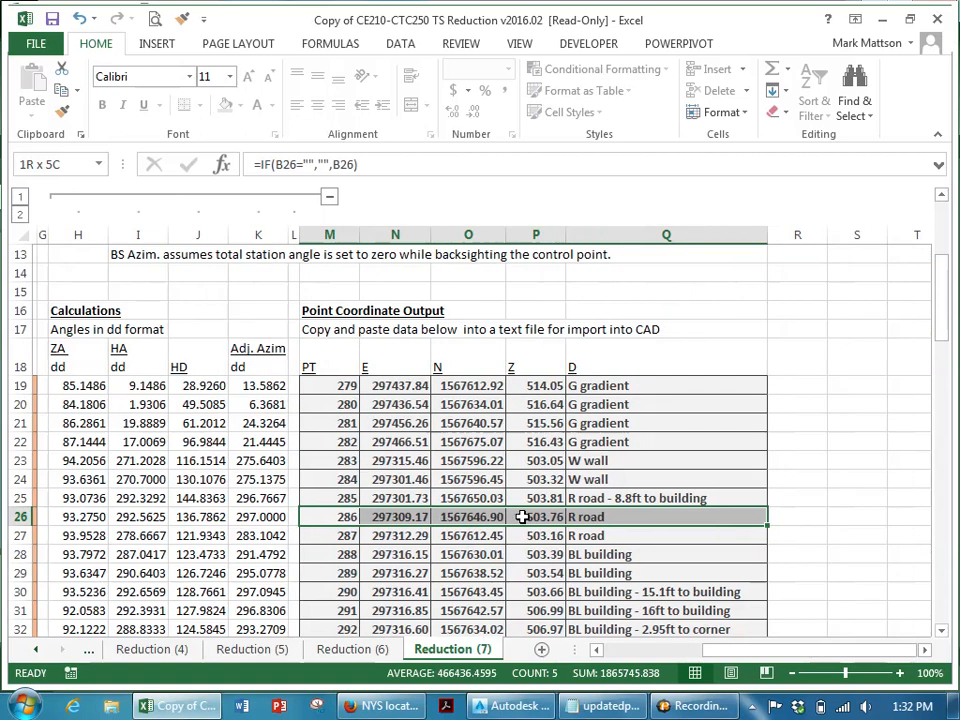
{"action": "key", "text": "ctrl+c"}
- In Notepad, paste the row below point 229 in updatedpts and save the file
{"action": "left_click", "coordinate": [604, 705]}
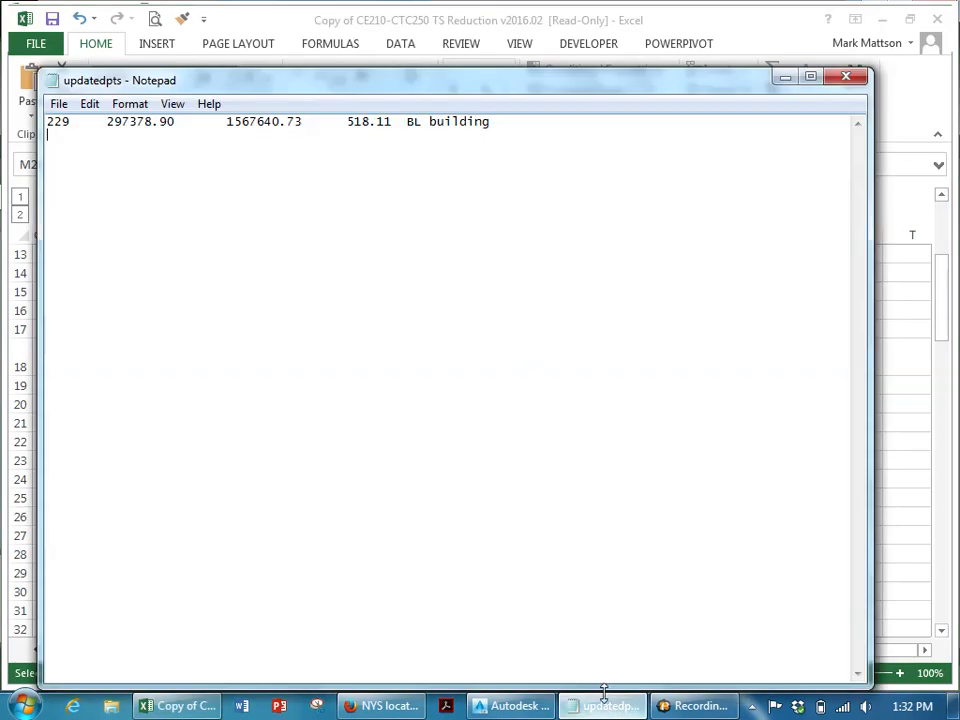
{"action": "key", "text": "ctrl+v"}
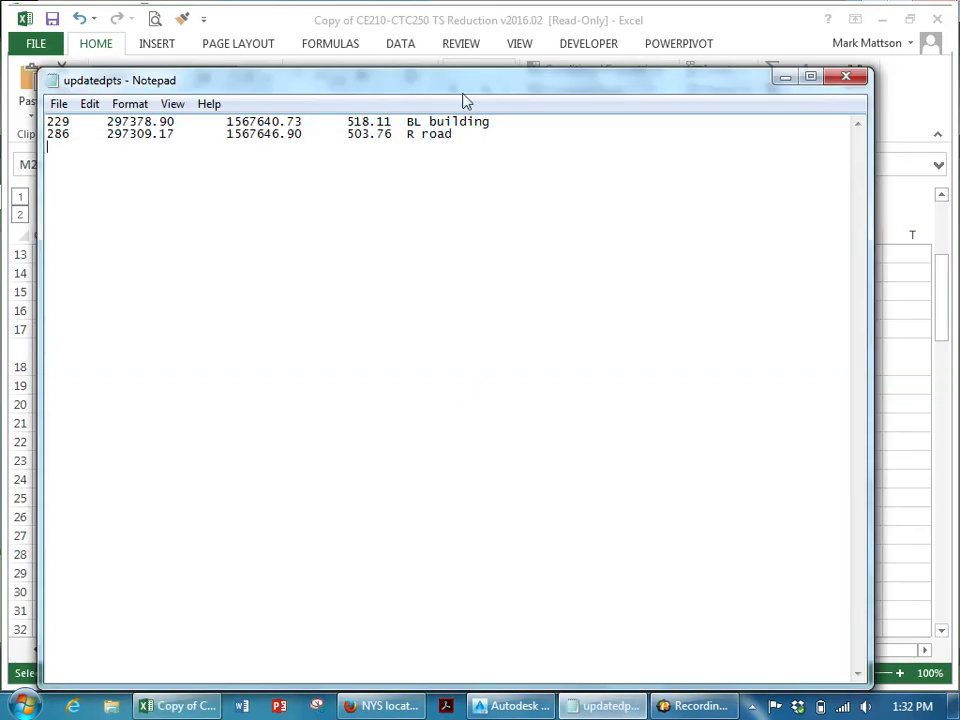
{"action": "left_click", "coordinate": [61, 105]}
{"action": "left_click", "coordinate": [80, 166]}
- In Civil 3D, import the updatedpts file again as points using the PENZD (space delimited) format
{"action": "left_click", "coordinate": [512, 705]}
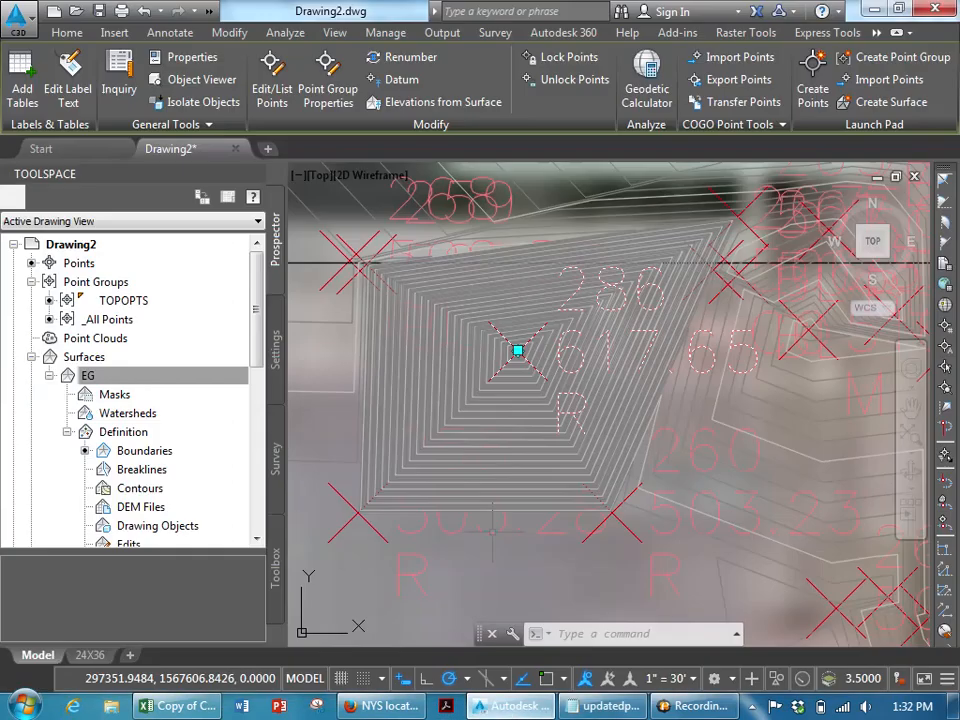
{"action": "right_click", "coordinate": [92, 264]}
{"action": "left_click", "coordinate": [124, 276]}
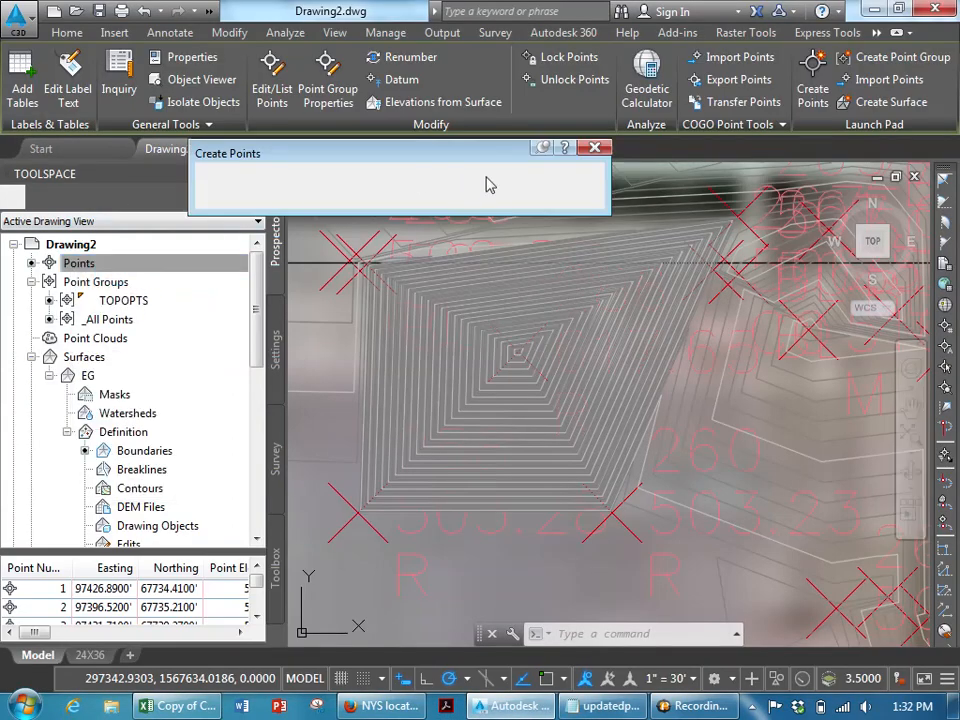
{"action": "left_click", "coordinate": [464, 173]}
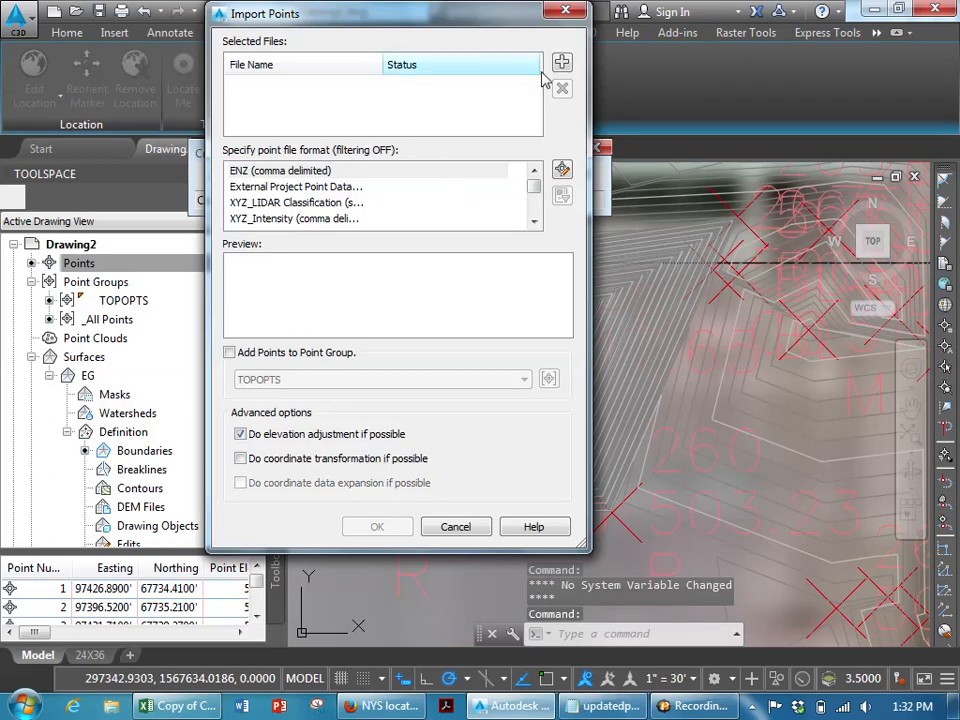
{"action": "left_click", "coordinate": [561, 64]}
{"action": "left_click", "coordinate": [266, 240]}
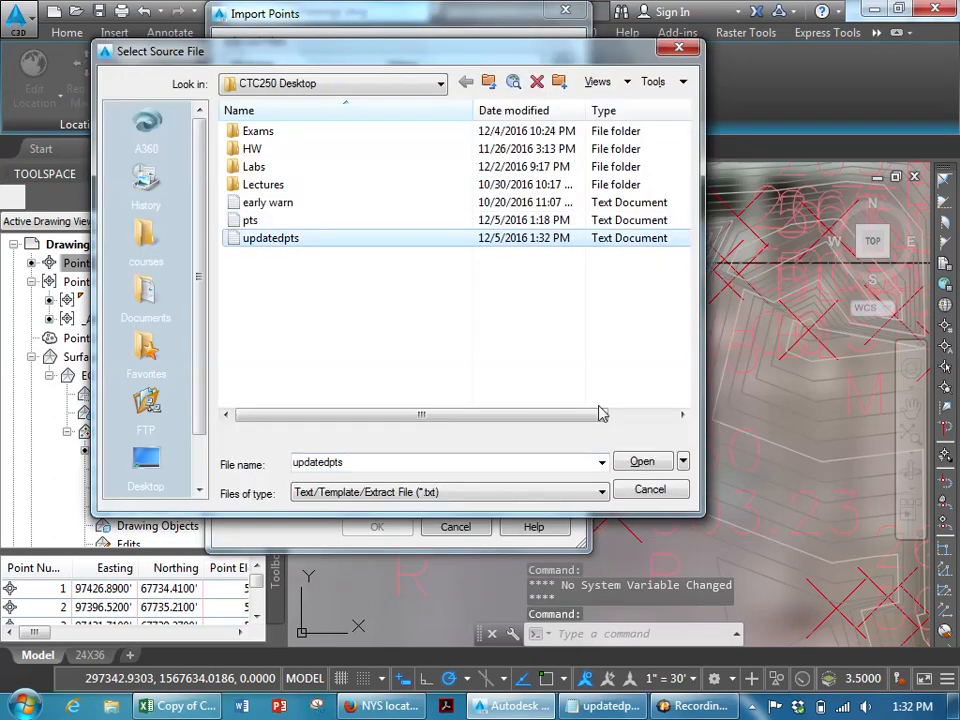
{"action": "left_click", "coordinate": [642, 461]}
{"action": "left_click", "coordinate": [536, 221]}
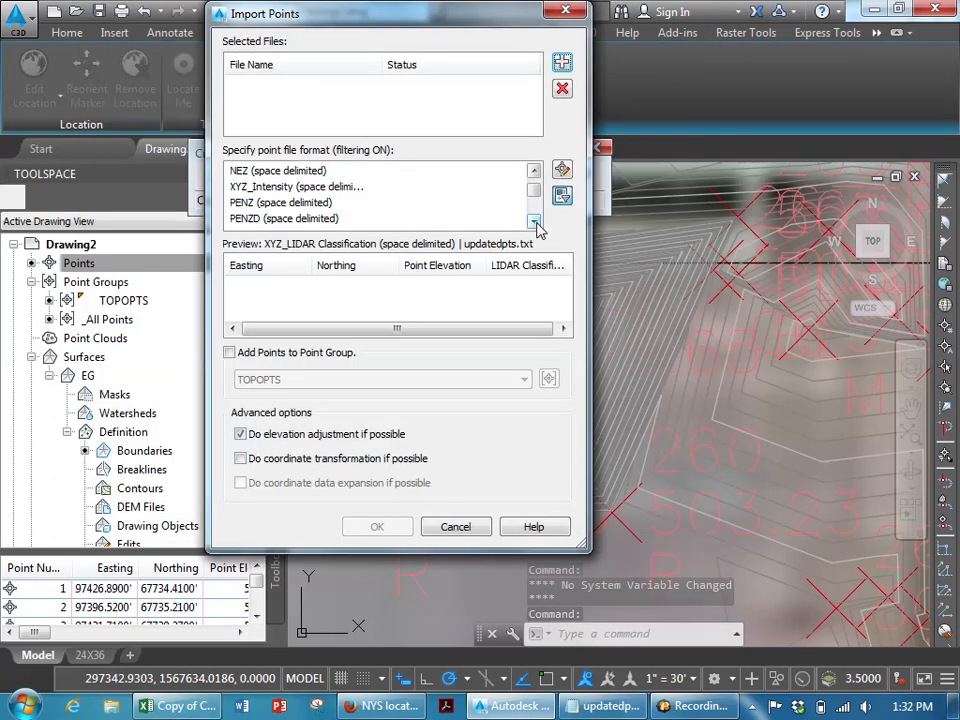
{"action": "left_click", "coordinate": [491, 218]}
{"action": "left_click", "coordinate": [536, 222]}
{"action": "left_click", "coordinate": [490, 218]}
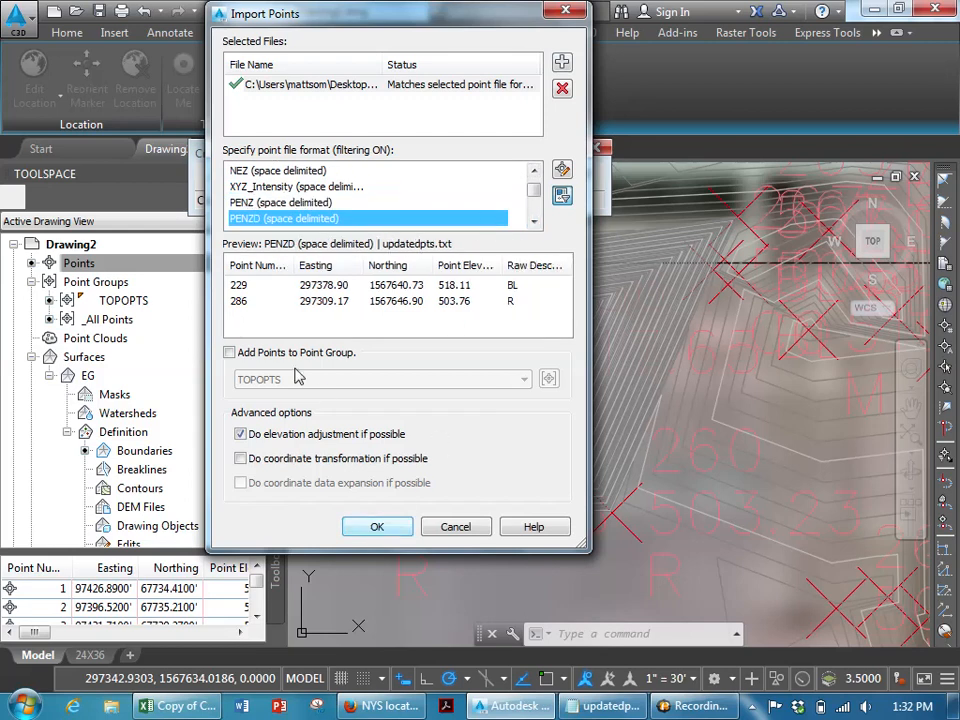
{"action": "left_click", "coordinate": [230, 352]}
{"action": "left_click", "coordinate": [372, 527]}
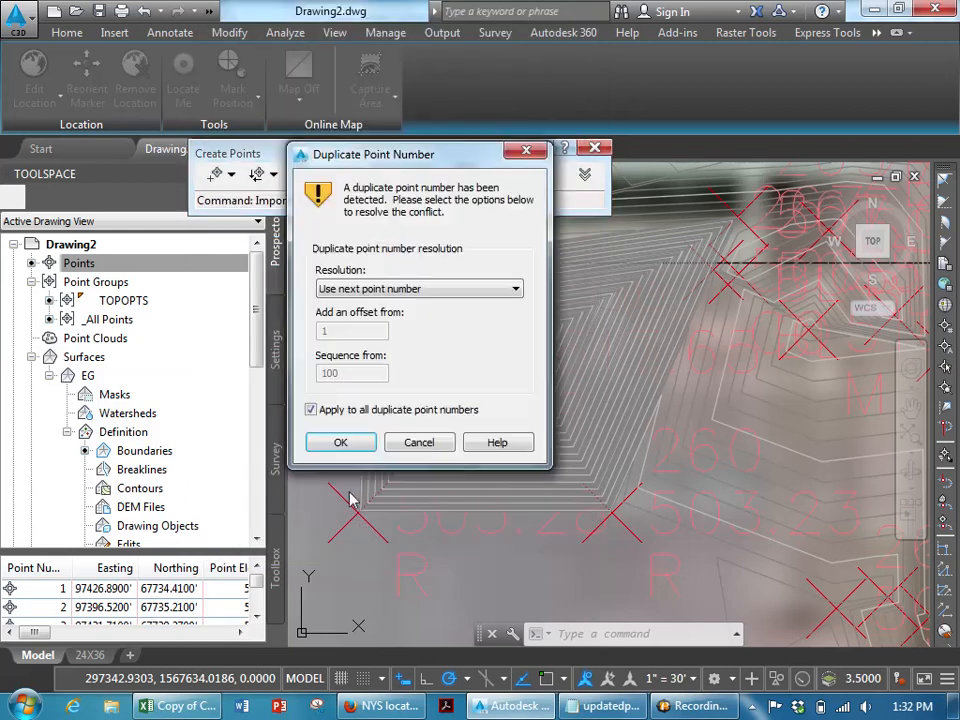
- Resolve the duplicate point numbers by choosing Overwrite for all of them
{"action": "left_click", "coordinate": [403, 289]}
{"action": "left_click", "coordinate": [393, 330]}
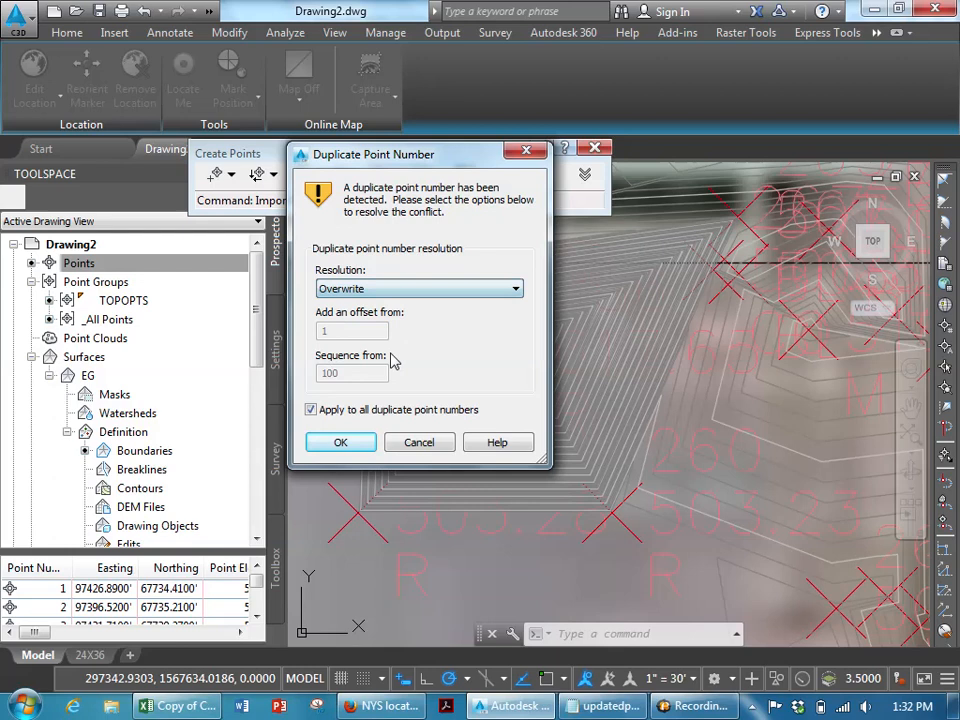
{"action": "left_click", "coordinate": [348, 444]}
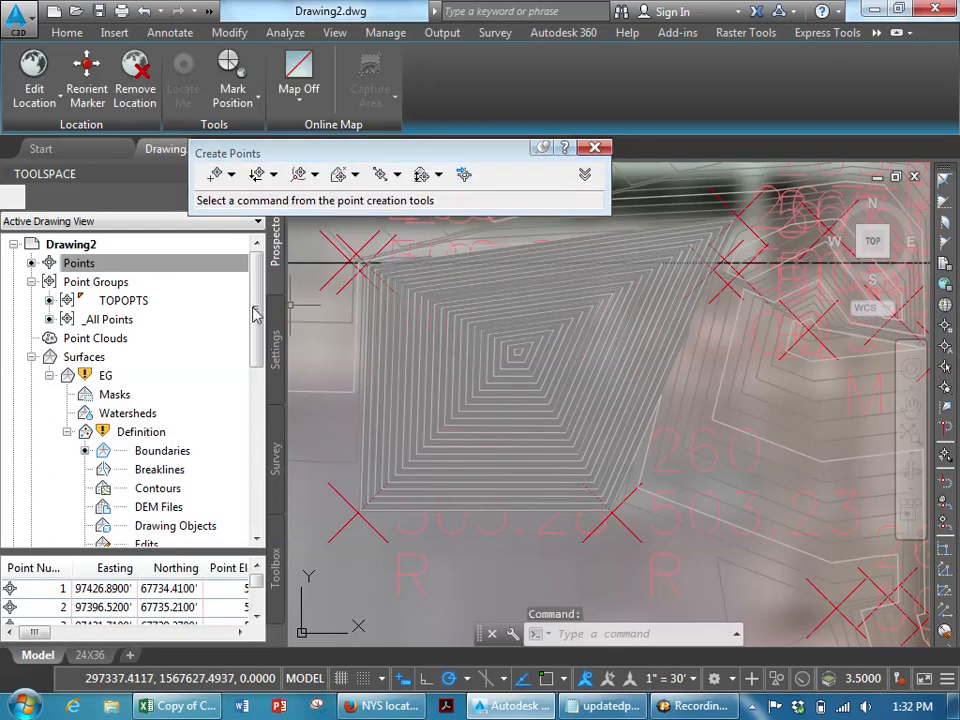
- Set the EG surface to rebuild automatically and close the Create Points toolbar
{"action": "right_click", "coordinate": [104, 375]}
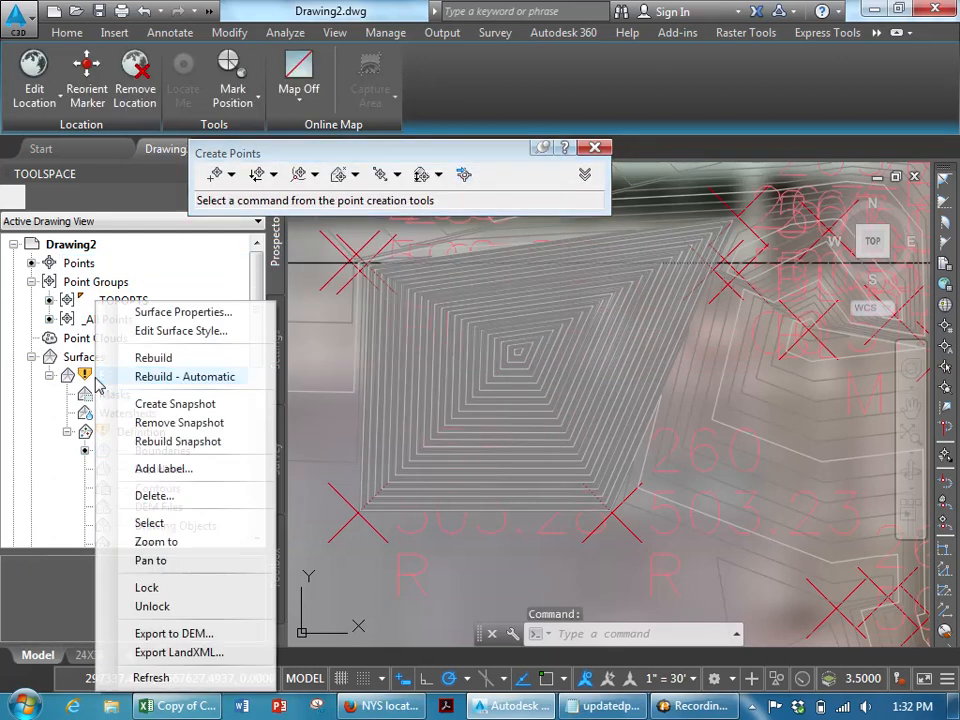
{"action": "left_click", "coordinate": [172, 379]}
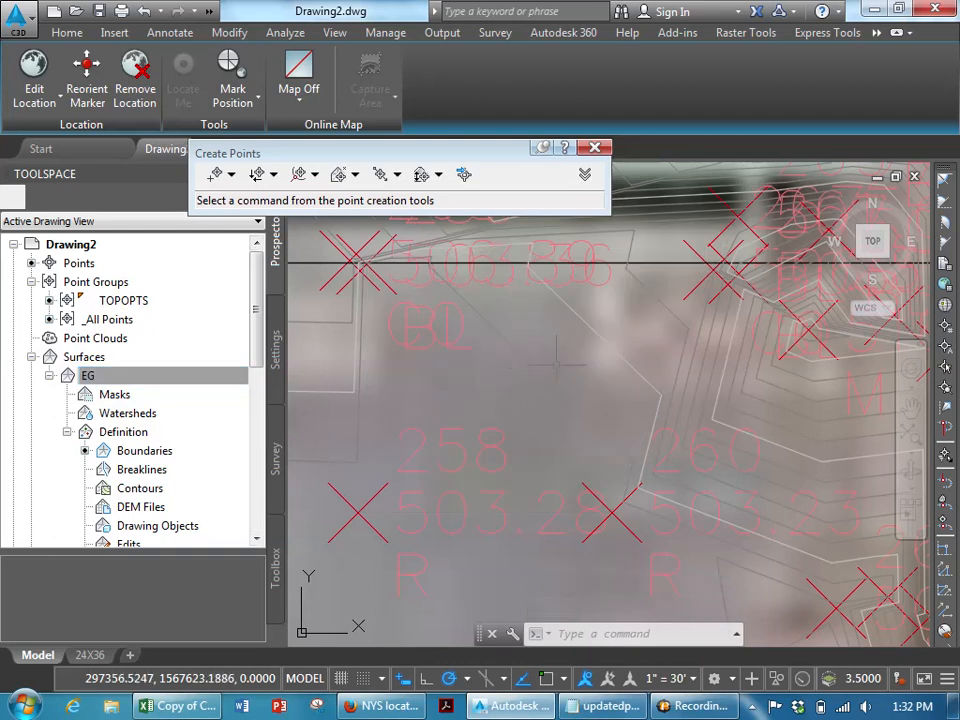
{"action": "scroll", "coordinate": [518, 370], "scroll_direction": "down", "scroll_amount": 3}
{"action": "scroll", "coordinate": [570, 347], "scroll_direction": "up", "scroll_amount": 4}
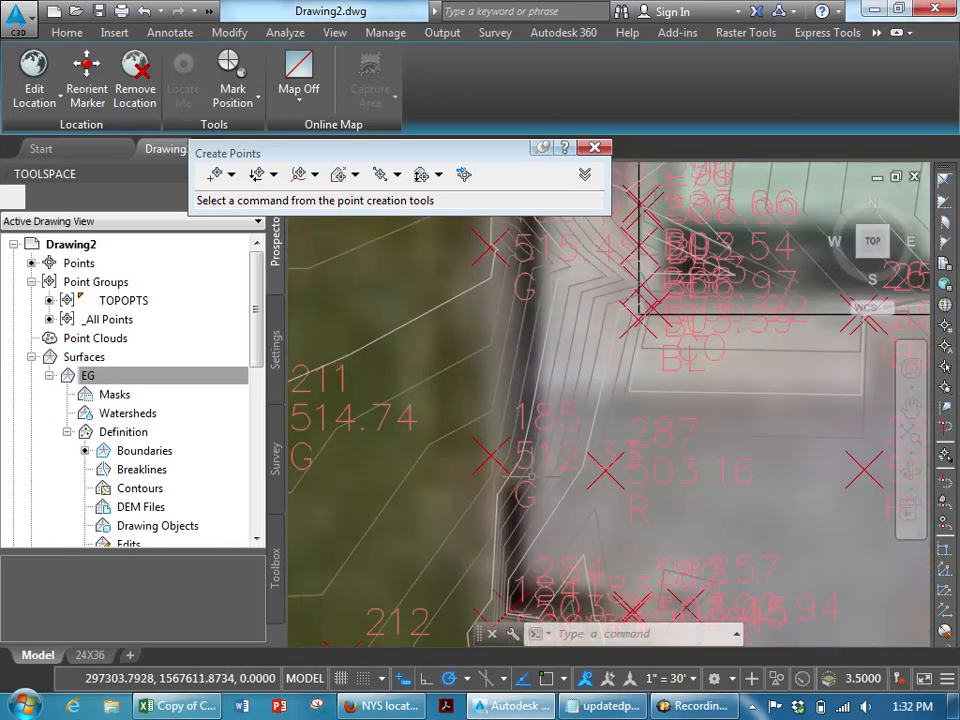
{"action": "scroll", "coordinate": [520, 471], "scroll_direction": "up", "scroll_amount": 2}
{"action": "scroll", "coordinate": [520, 471], "scroll_direction": "down", "scroll_amount": 4}
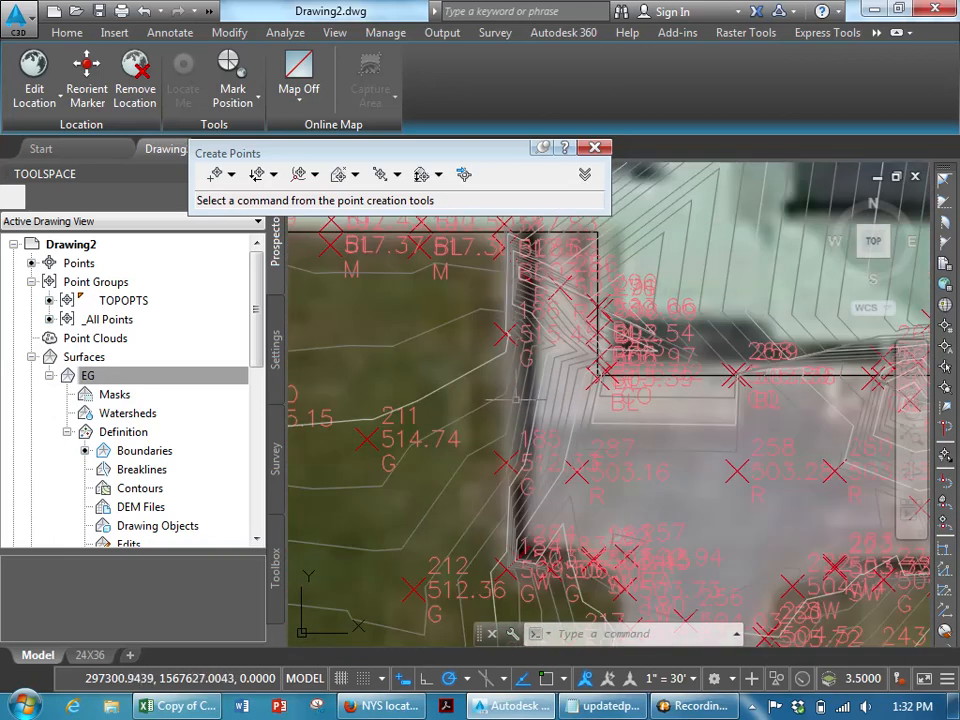
{"action": "left_click", "coordinate": [593, 147]}
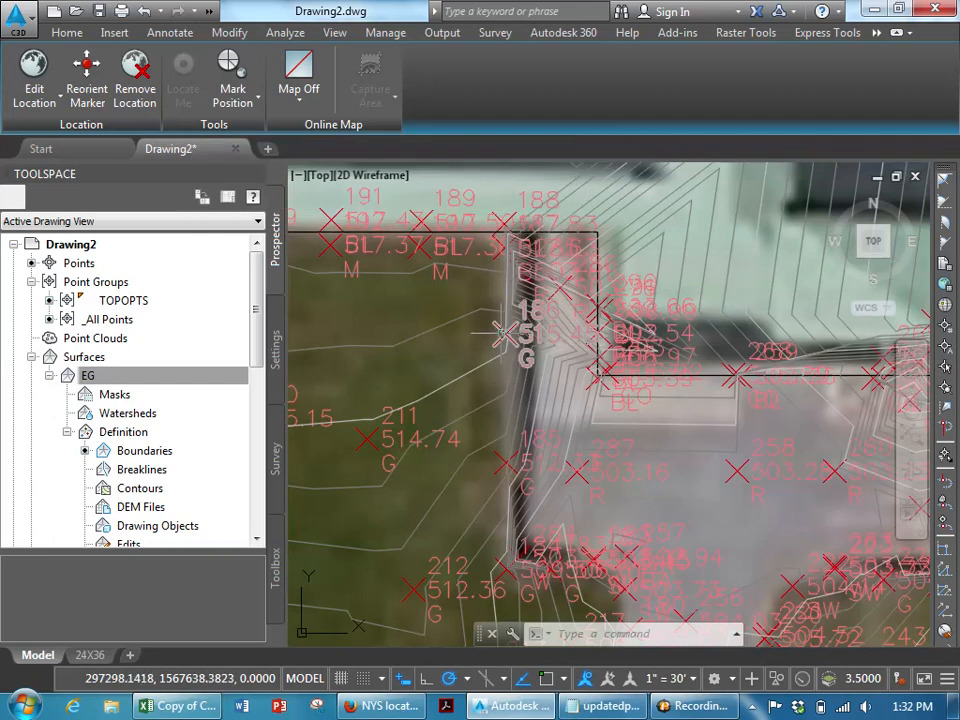
- Add a point to the EG surface beside point 185 with an elevation of 503.5
{"action": "mouse_move", "coordinate": [505, 335]}
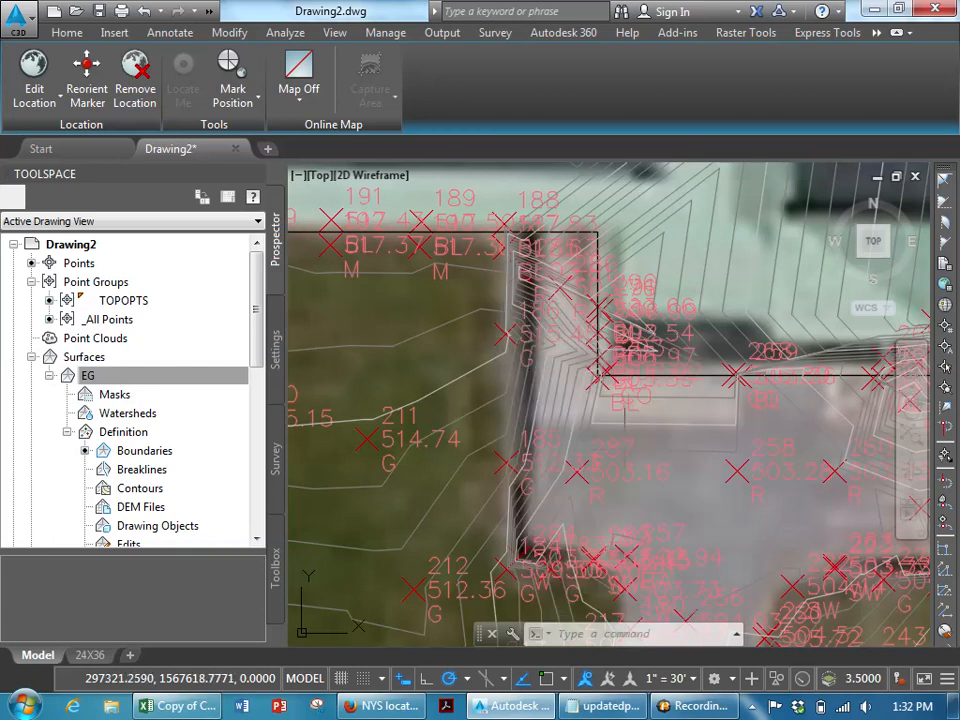
{"action": "key", "text": "Escape"}
{"action": "scroll", "coordinate": [567, 487], "scroll_direction": "up", "scroll_amount": 2}
{"action": "scroll", "coordinate": [567, 487], "scroll_direction": "up", "scroll_amount": 4}
{"action": "scroll", "coordinate": [561, 484], "scroll_direction": "down", "scroll_amount": 2}
{"action": "middle_click_drag", "start_coordinate": [561, 483], "coordinate": [649, 383]}
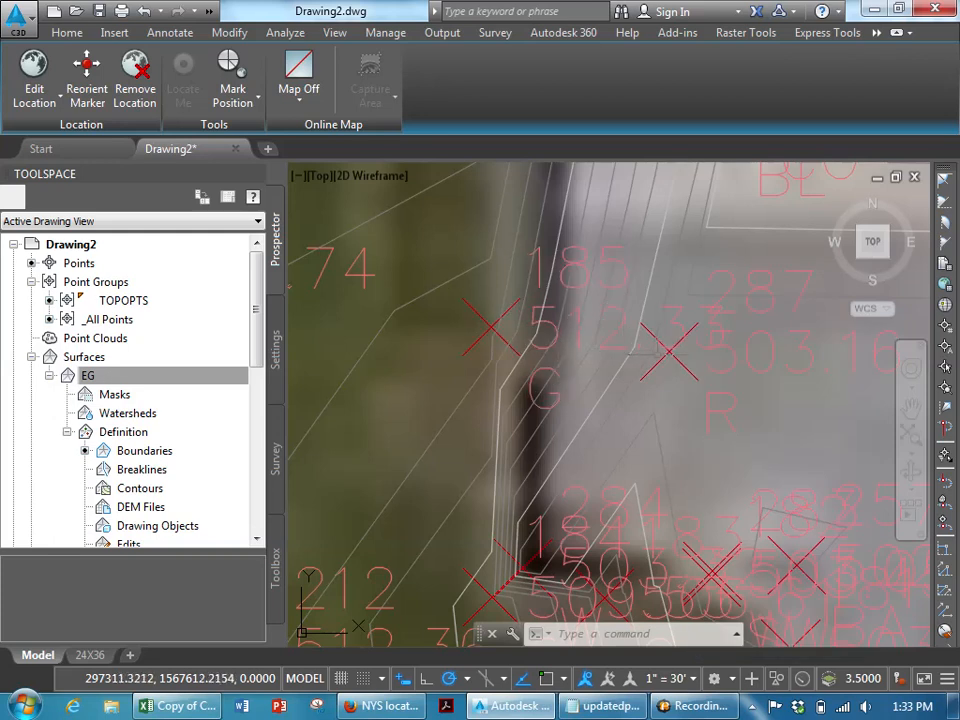
{"action": "mouse_move", "coordinate": [678, 360]}
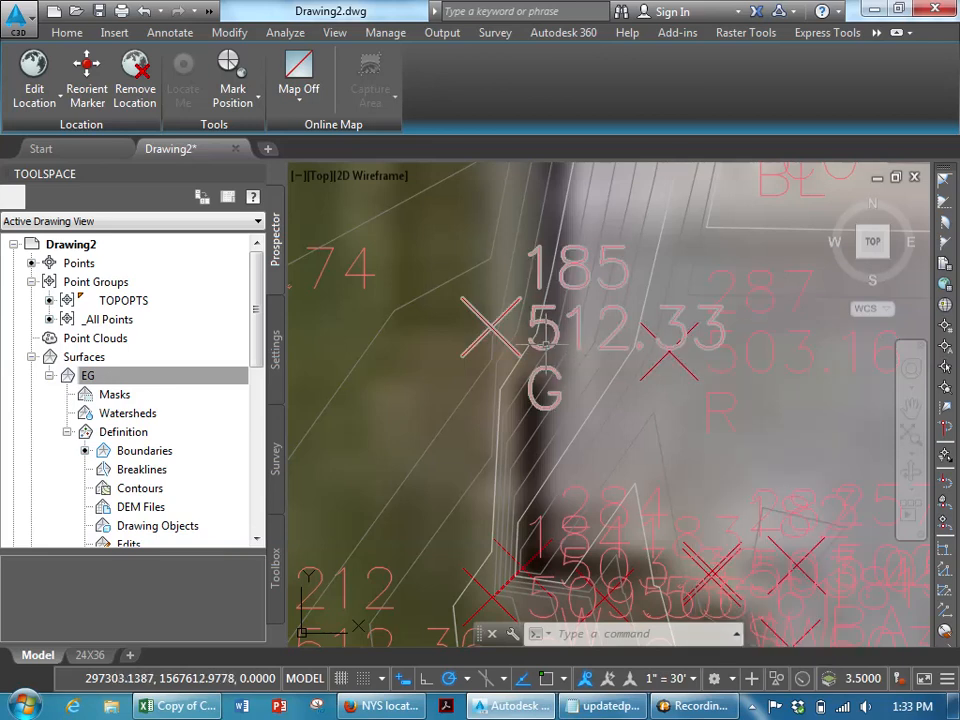
{"action": "mouse_move", "coordinate": [546, 349]}
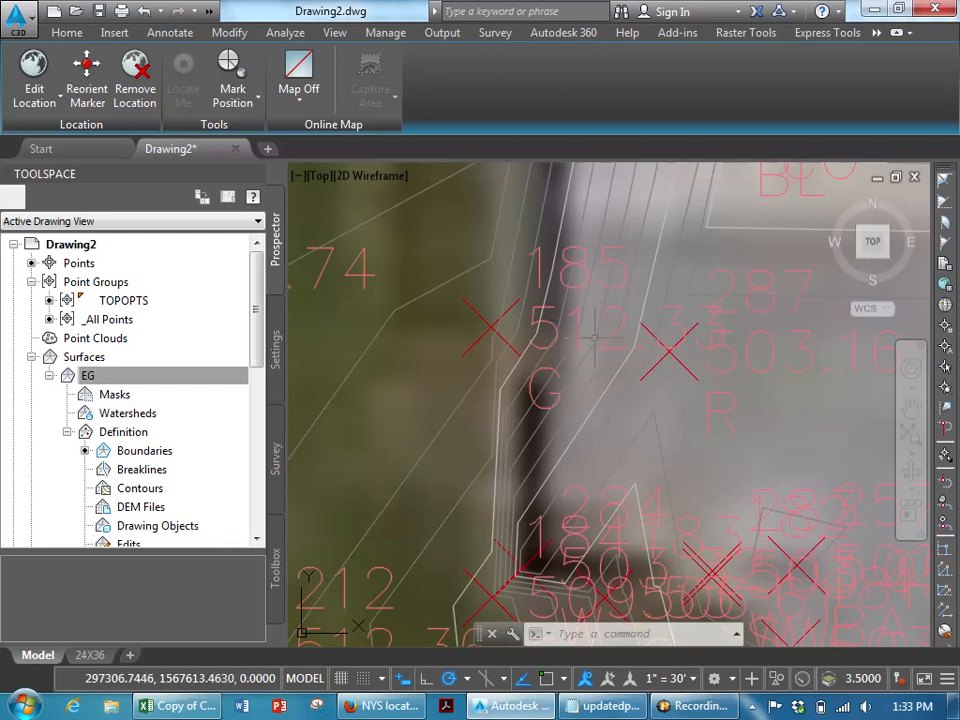
{"action": "mouse_move", "coordinate": [595, 338]}
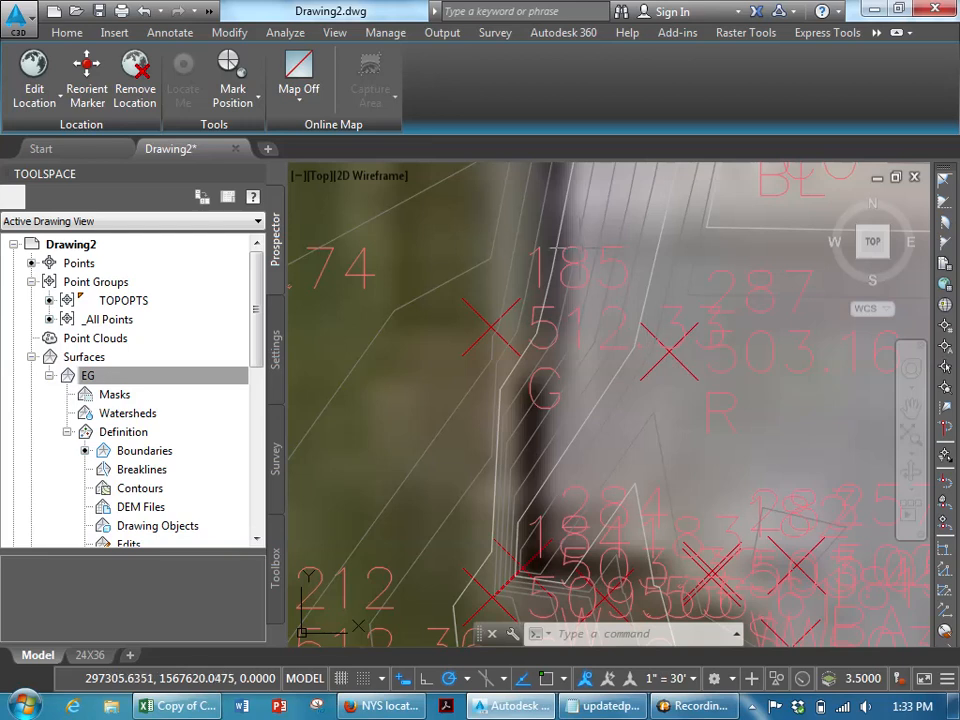
{"action": "left_click", "coordinate": [654, 258]}
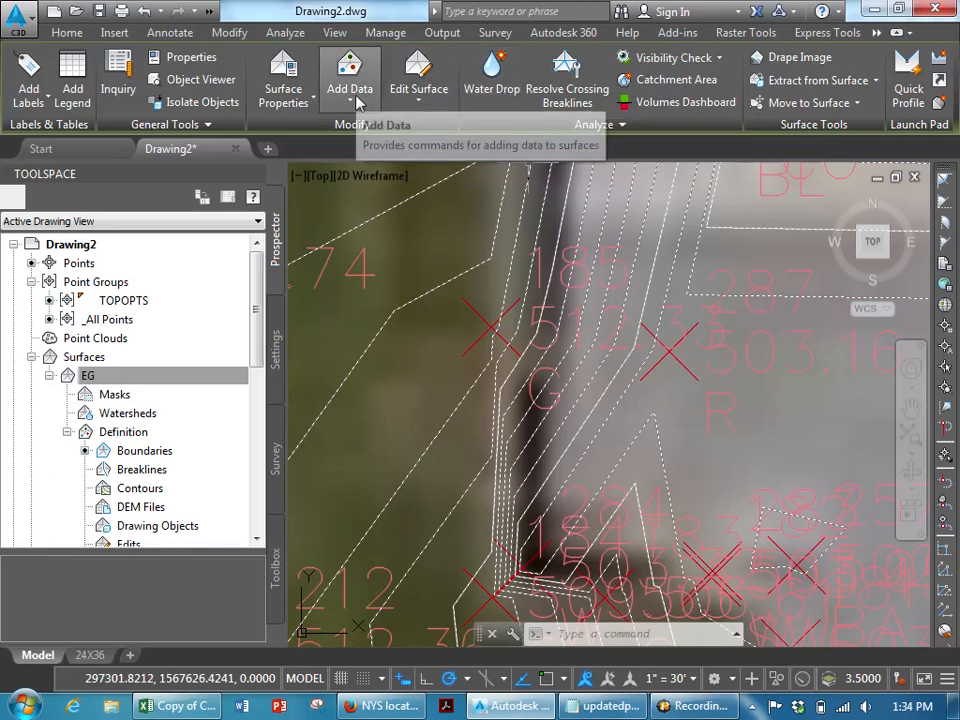
{"action": "left_click", "coordinate": [417, 98]}
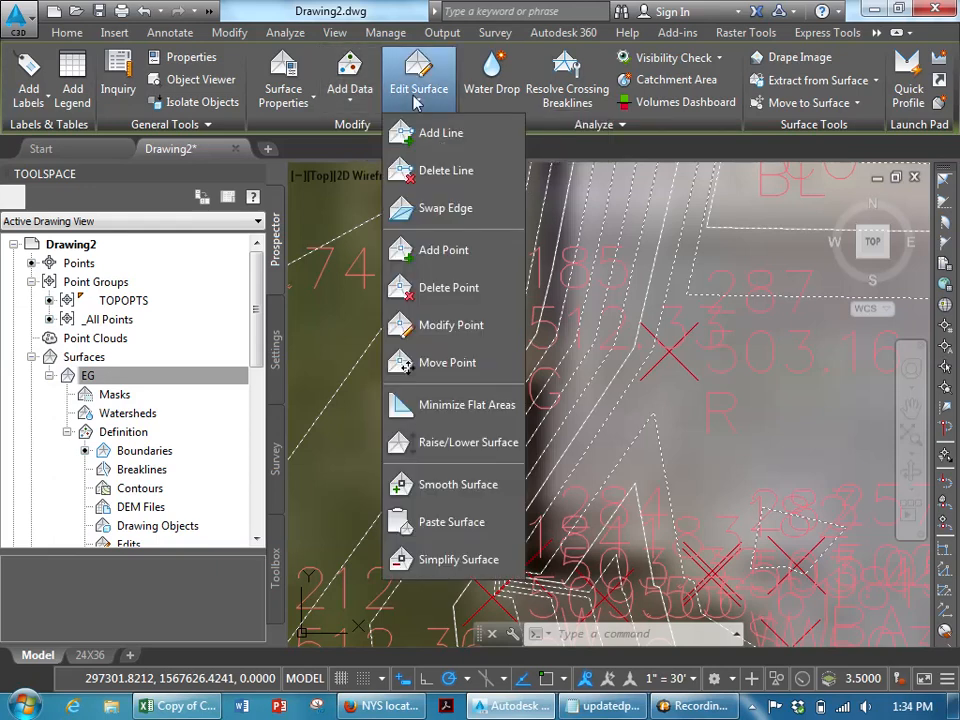
{"action": "left_click", "coordinate": [450, 252]}
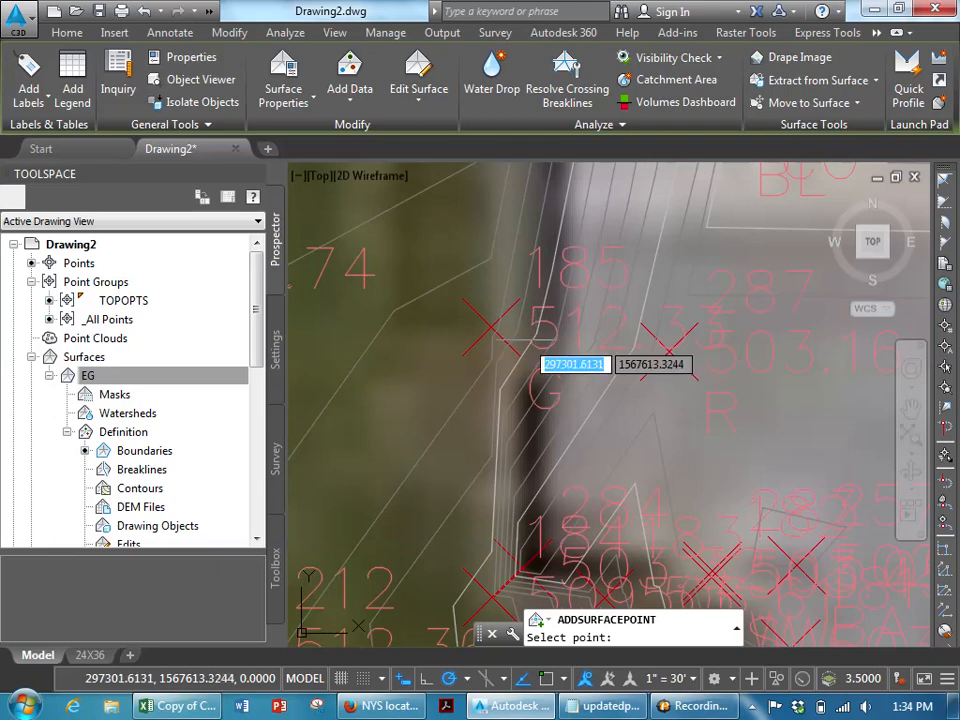
{"action": "left_click", "coordinate": [539, 350]}
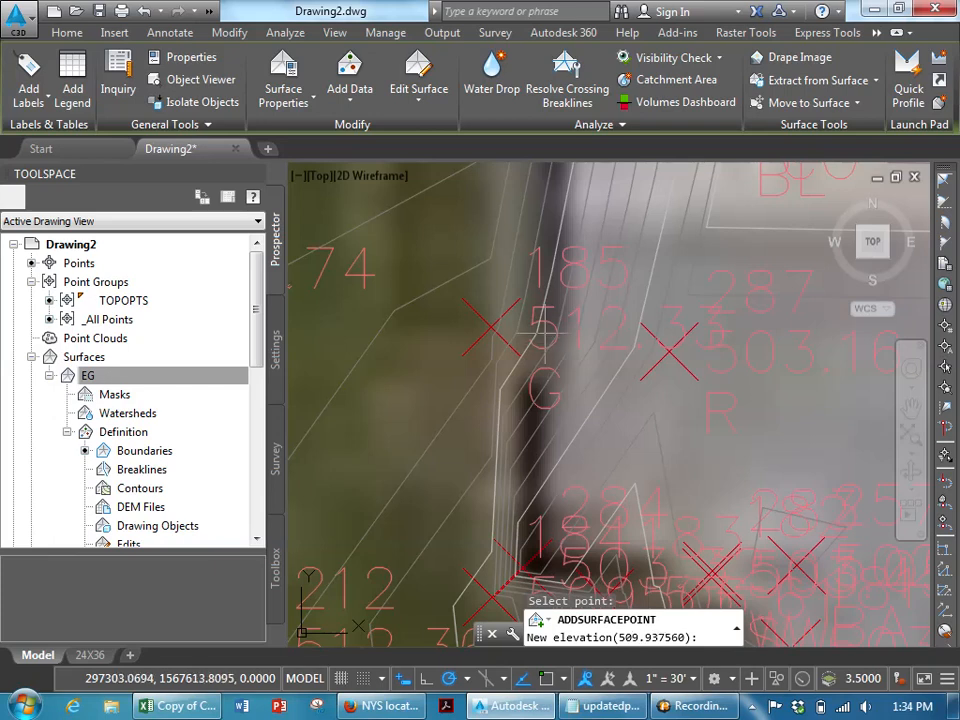
{"action": "type", "text": ".5"}
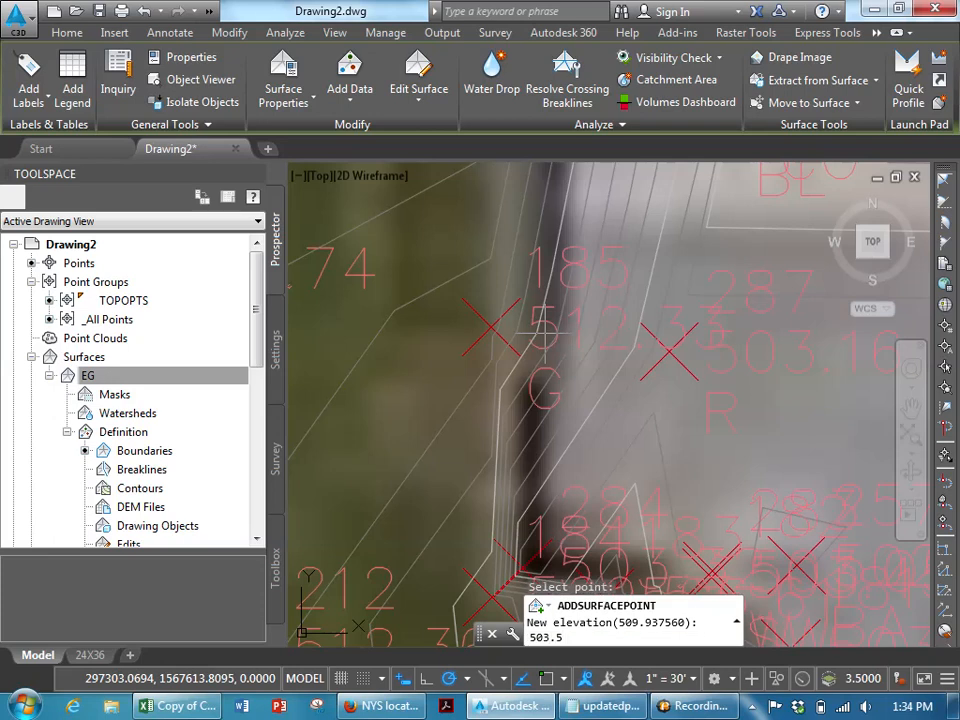
{"action": "key", "text": "Return"}
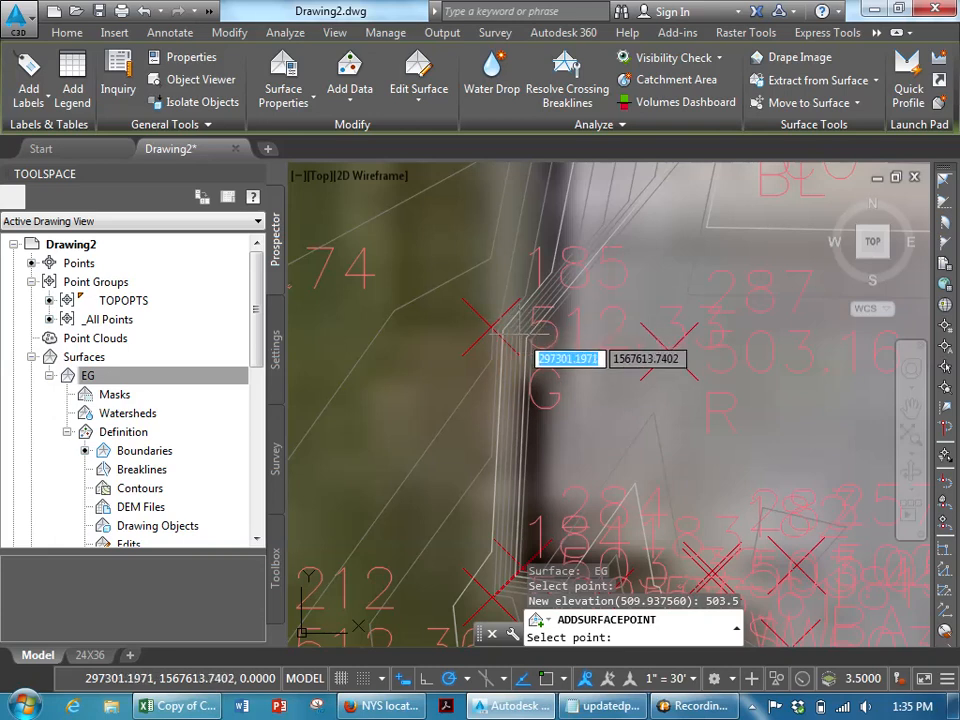
- Add another EG surface point near point 186 with an elevation of 503.5
{"action": "middle_click_drag", "start_coordinate": [537, 267], "coordinate": [540, 567]}
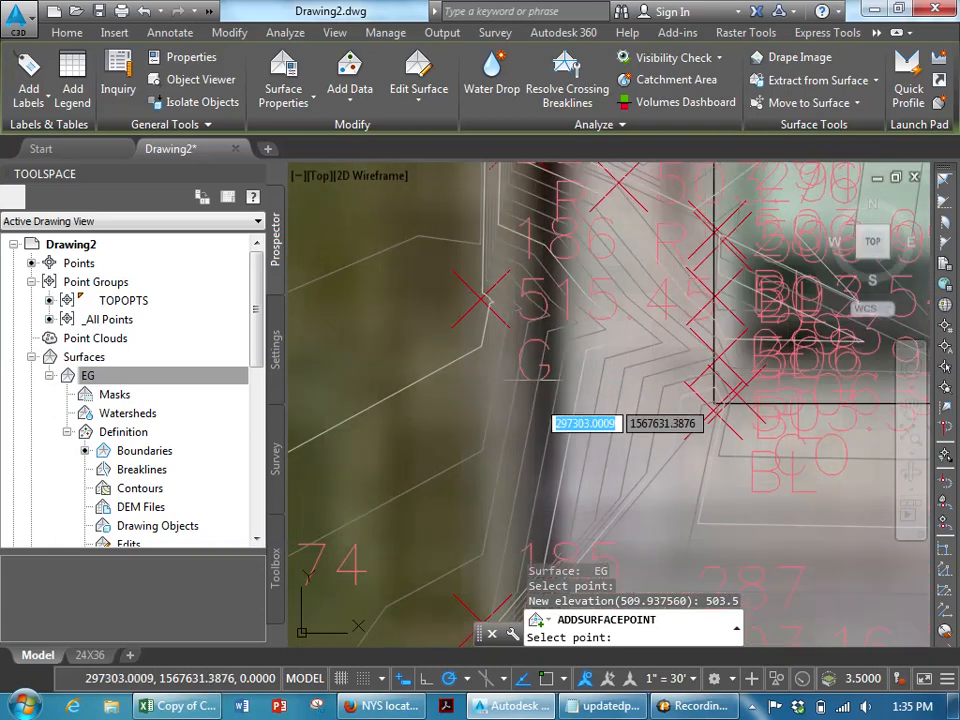
{"action": "left_click", "coordinate": [535, 303]}
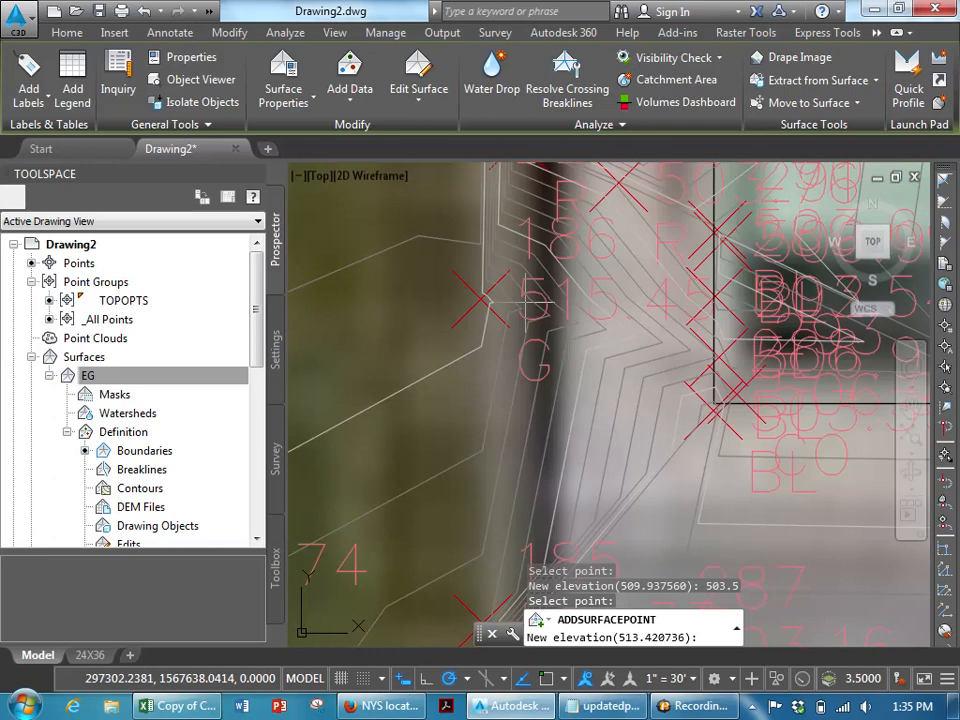
{"action": "type", "text": "503.5"}
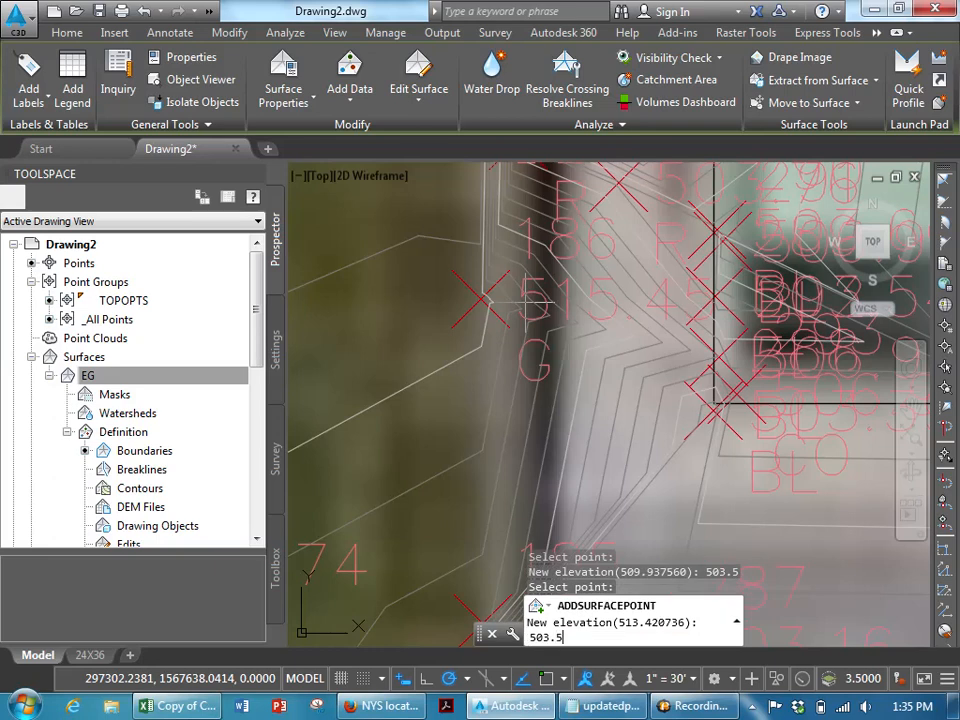
{"action": "key", "text": "Return"}
- Add a third EG surface point near point 184 at elevation 503.5 and end the Add Point command
{"action": "scroll", "coordinate": [547, 359], "scroll_direction": "down", "scroll_amount": 2}
{"action": "middle_click_drag", "start_coordinate": [555, 381], "coordinate": [538, 276]}
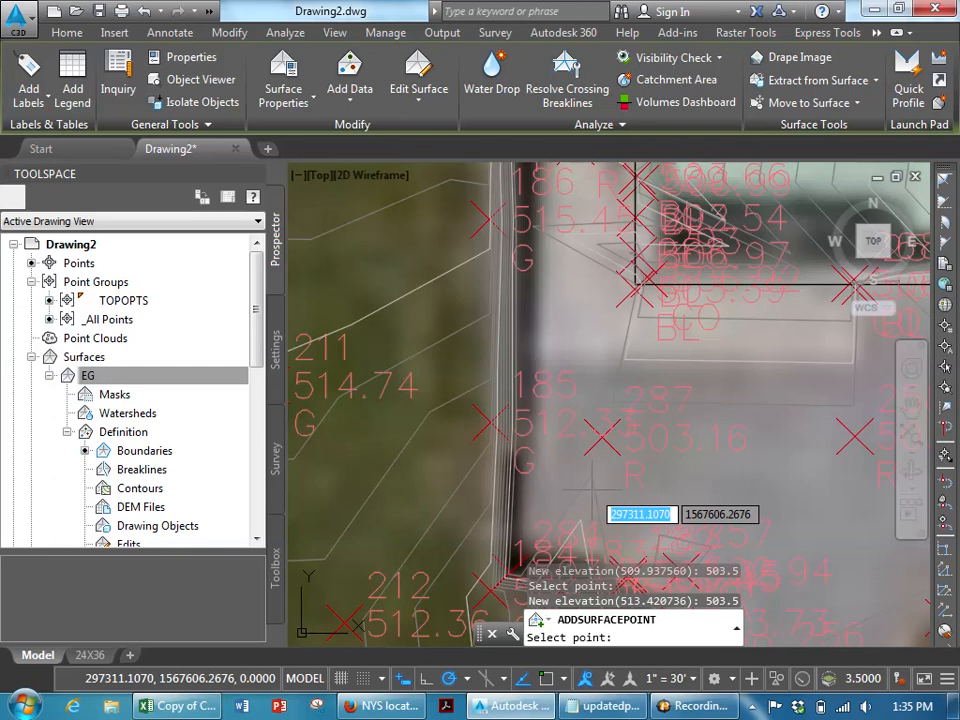
{"action": "middle_click_drag", "start_coordinate": [589, 439], "coordinate": [587, 386]}
{"action": "scroll", "coordinate": [587, 386], "scroll_direction": "up", "scroll_amount": 3}
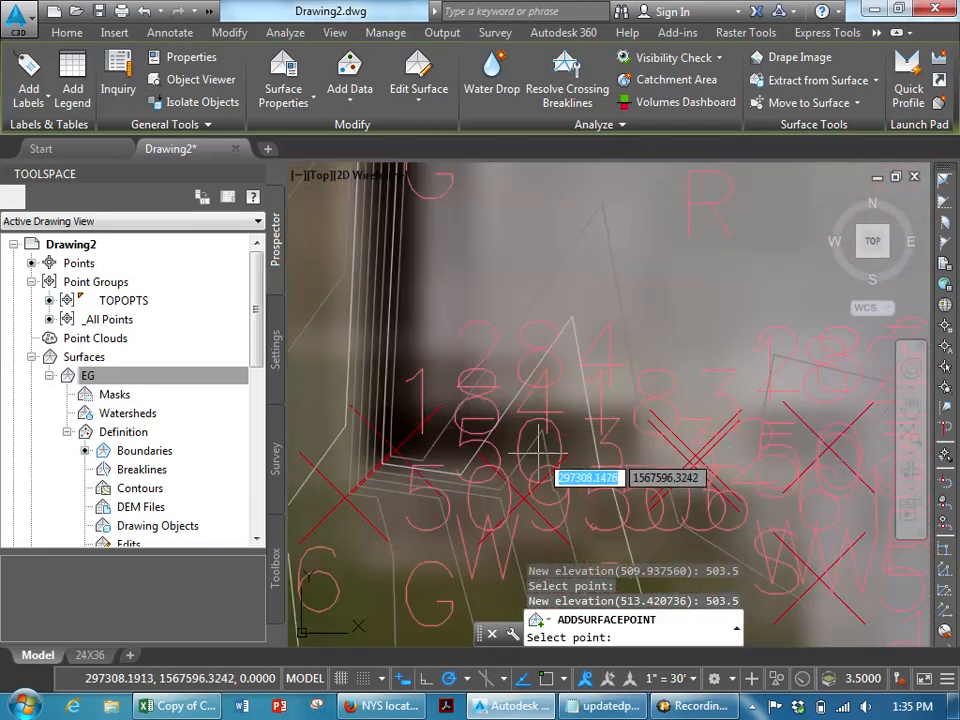
{"action": "left_click", "coordinate": [539, 453]}
{"action": "type", "text": "50"}
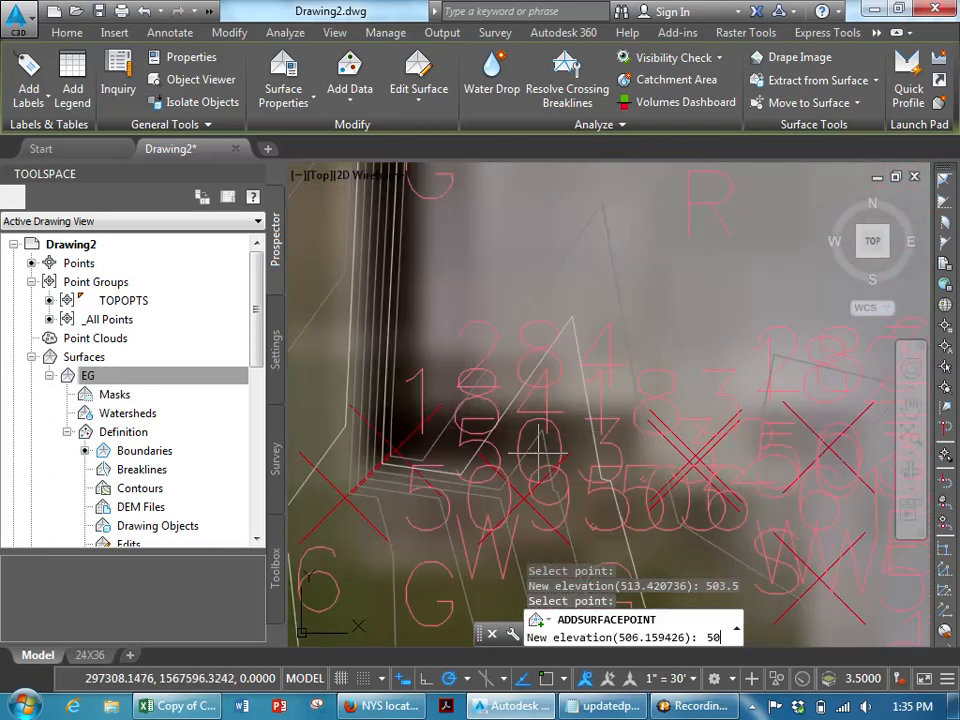
{"action": "type", "text": "3.5"}
{"action": "key", "text": "Return"}
{"action": "scroll", "coordinate": [618, 425], "scroll_direction": "down", "scroll_amount": 2}
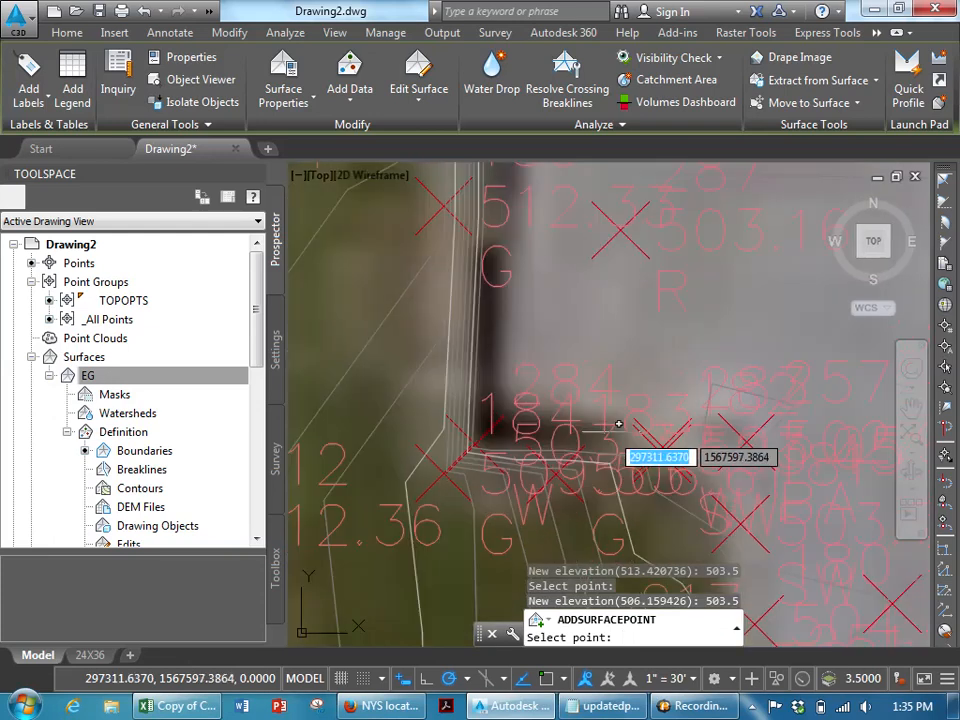
{"action": "scroll", "coordinate": [618, 425], "scroll_direction": "down", "scroll_amount": 4}
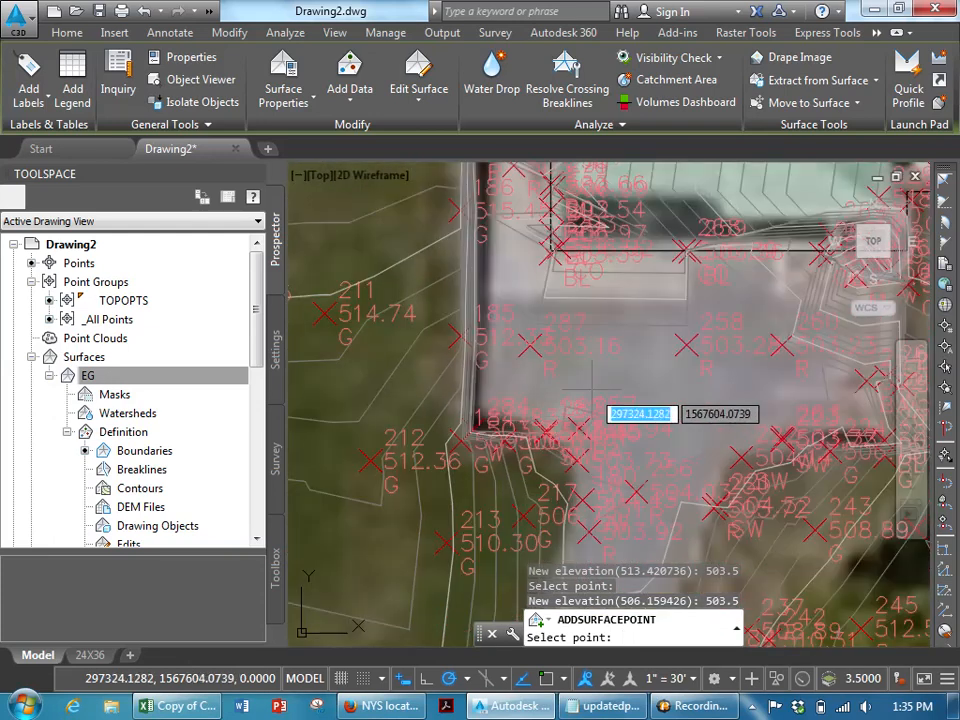
{"action": "scroll", "coordinate": [580, 360], "scroll_direction": "up", "scroll_amount": 2}
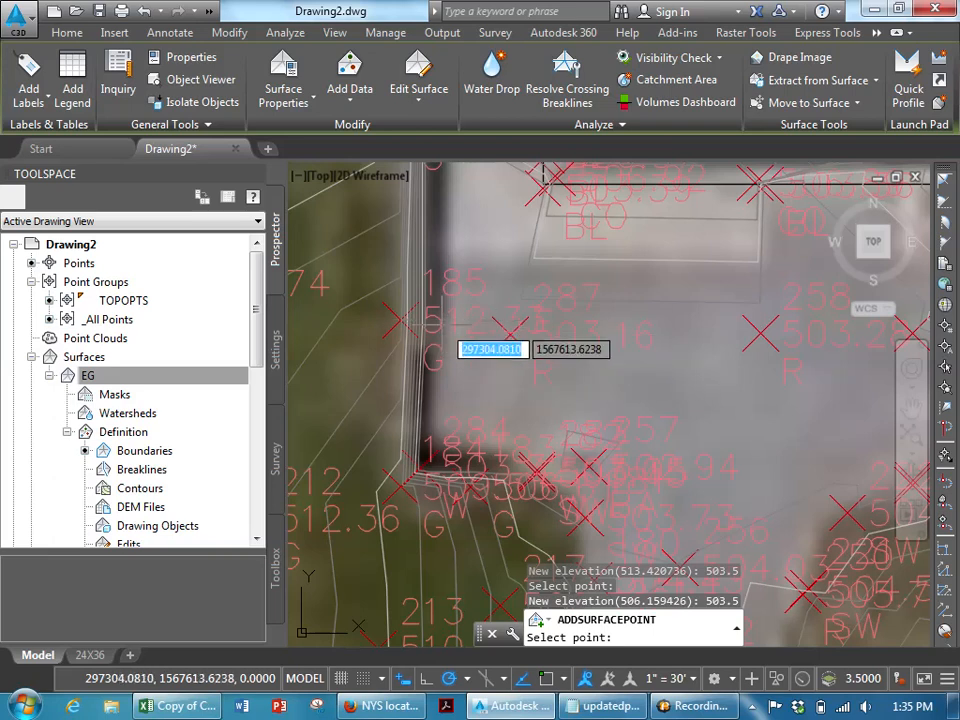
{"action": "scroll", "coordinate": [487, 360], "scroll_direction": "down", "scroll_amount": 2}
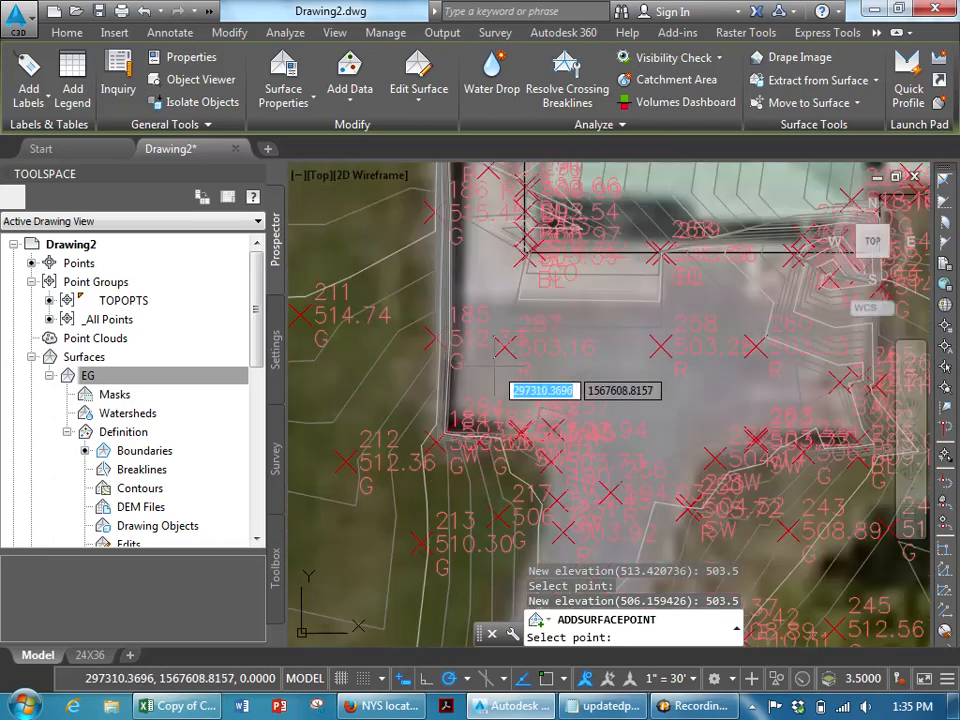
{"action": "mouse_move", "coordinate": [519, 351]}
{"action": "middle_mouse_down"}
{"action": "mouse_move", "coordinate": [518, 377]}
{"action": "mouse_move", "coordinate": [496, 407]}
{"action": "middle_mouse_up"}
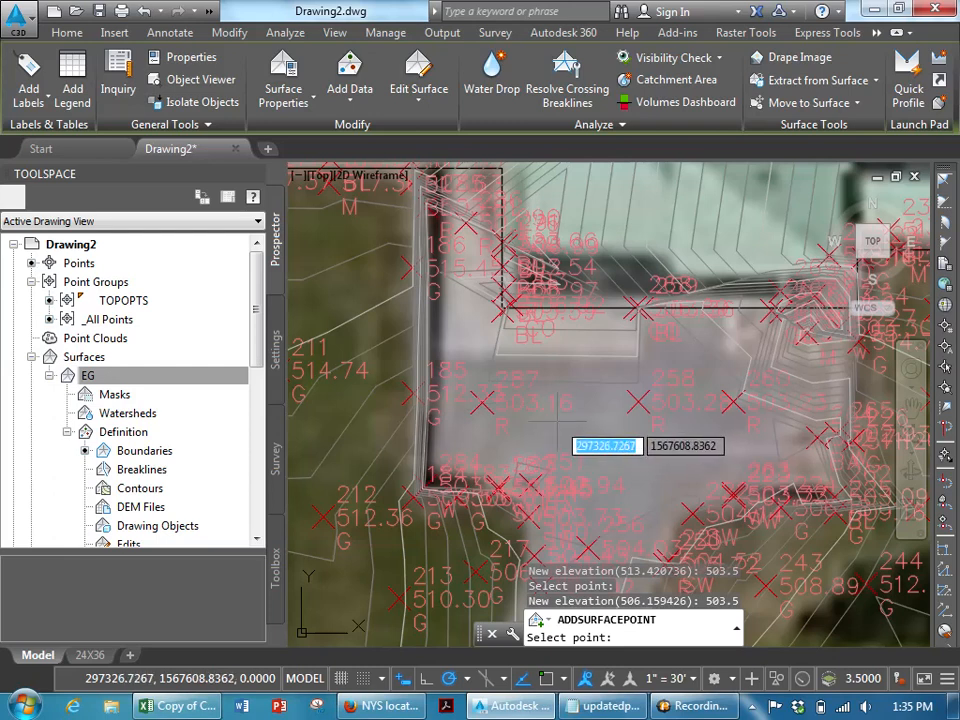
{"action": "key", "text": "Escape"}
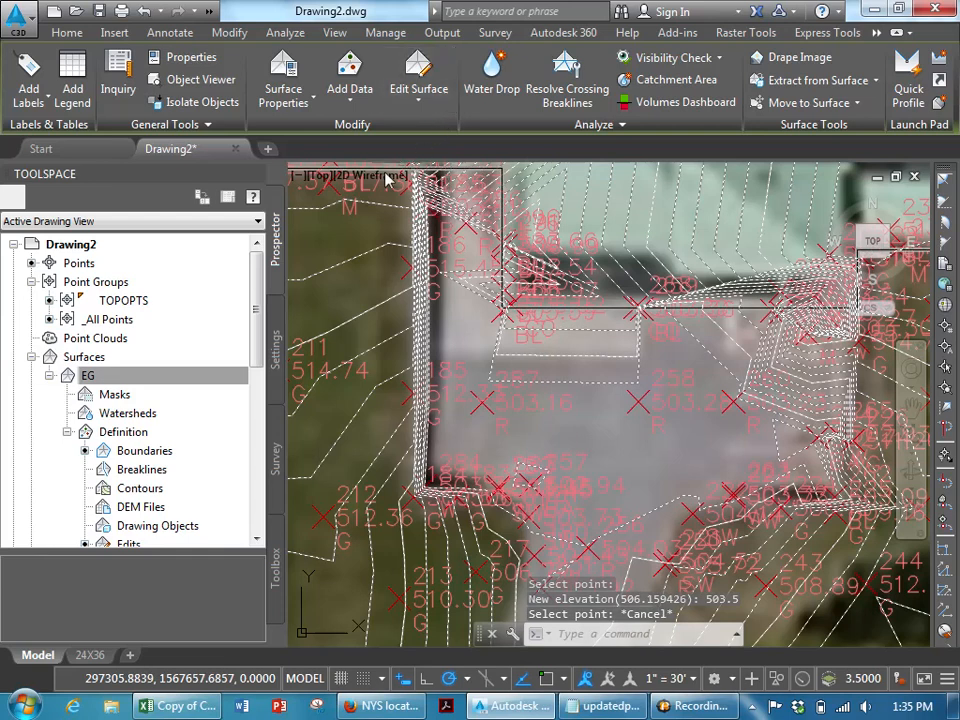
- Edit the EG surface style so its Points component is visible in plan display, and apply it
{"action": "scroll", "coordinate": [192, 260], "scroll_direction": "down", "scroll_amount": 3}
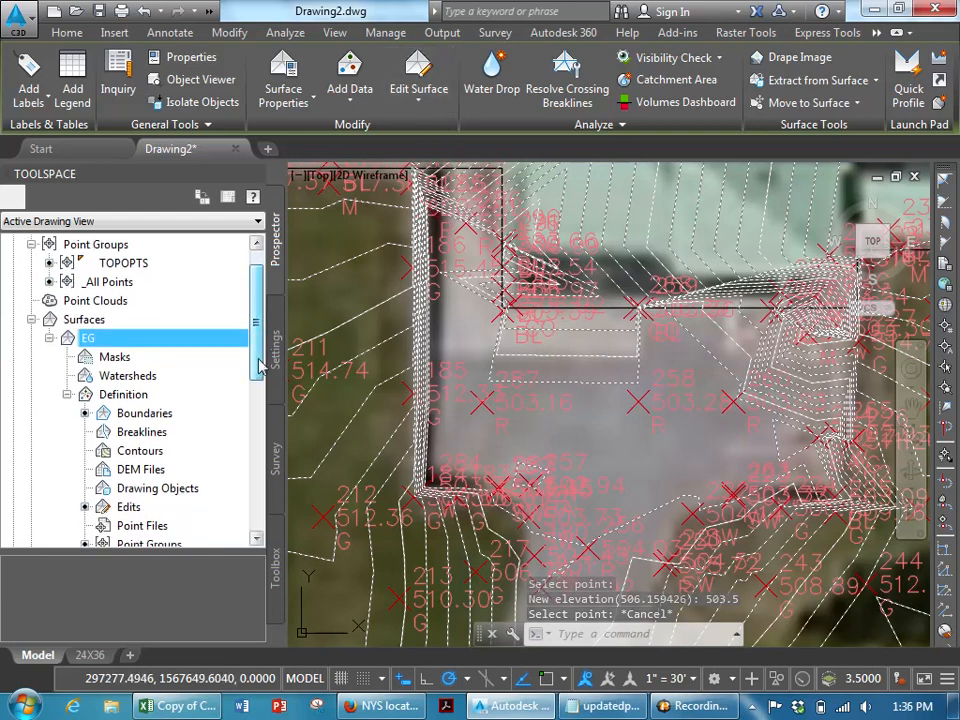
{"action": "right_click", "coordinate": [89, 284]}
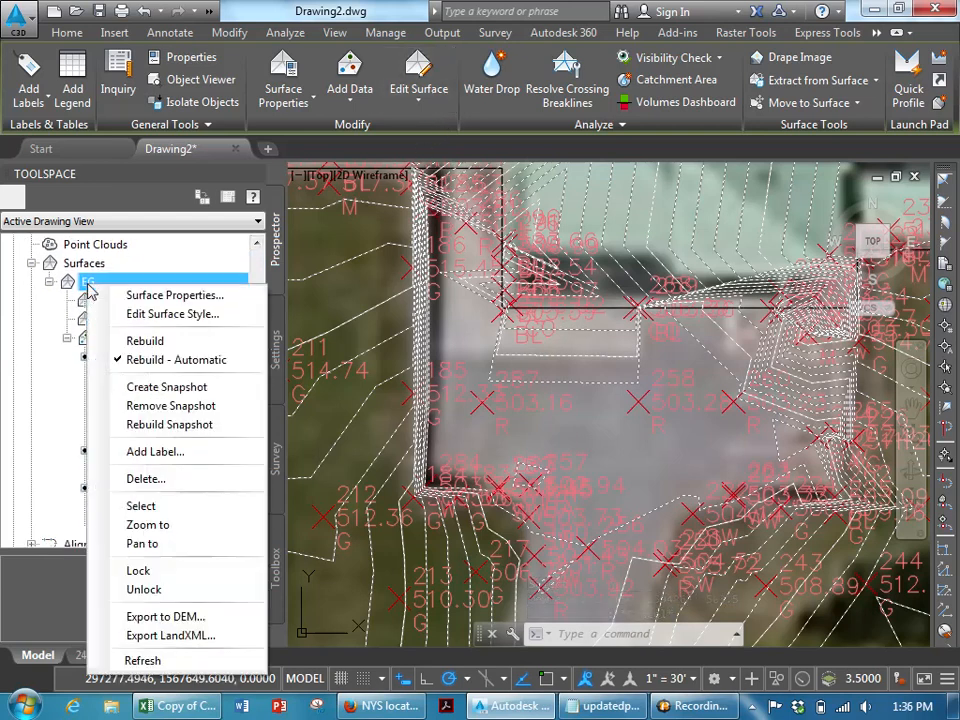
{"action": "left_click", "coordinate": [148, 316]}
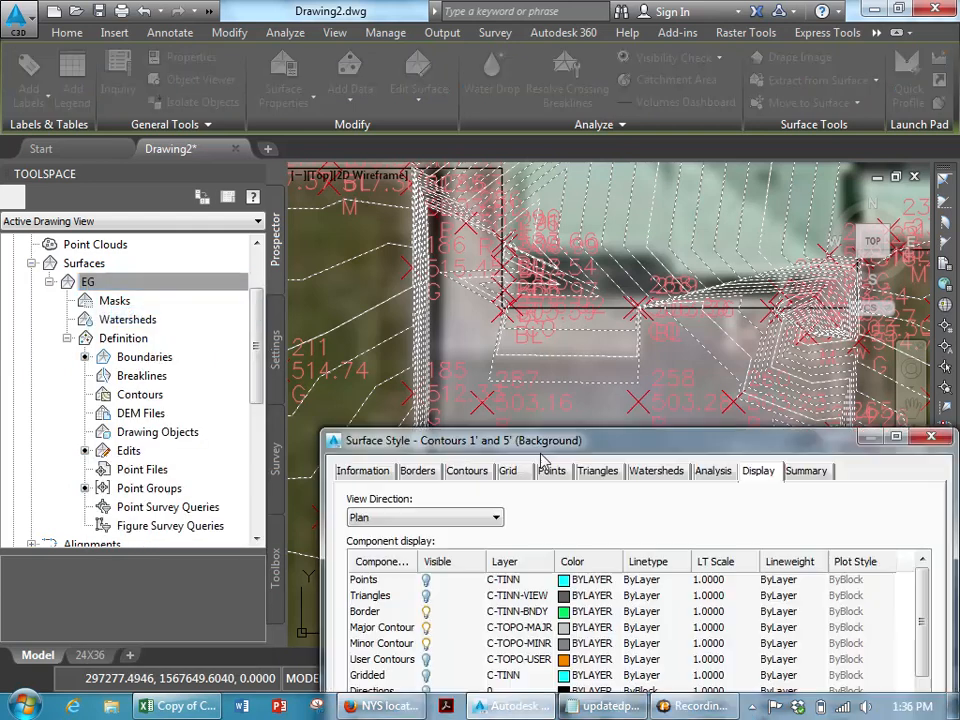
{"action": "left_click_drag", "start_coordinate": [592, 452], "coordinate": [496, 205]}
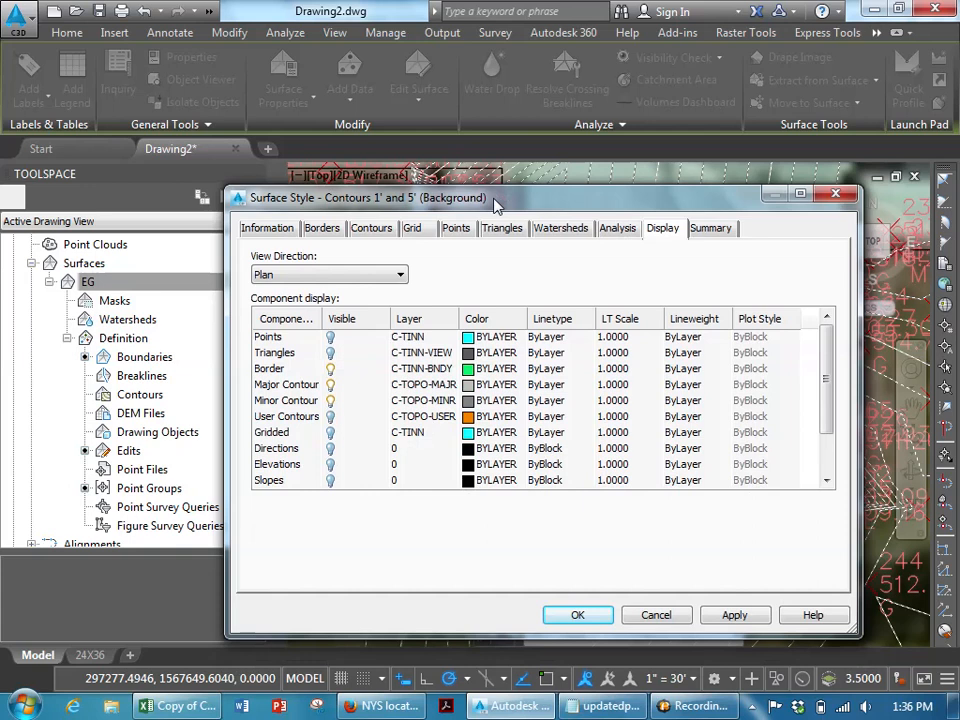
{"action": "left_click", "coordinate": [335, 339]}
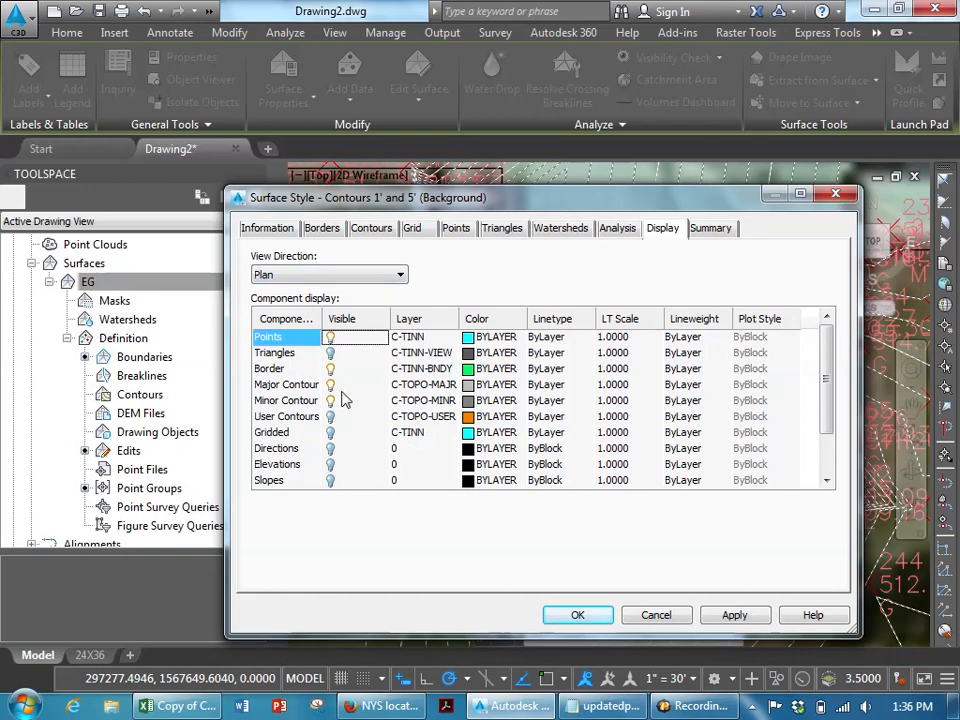
{"action": "left_click", "coordinate": [732, 619]}
{"action": "left_click", "coordinate": [578, 616]}
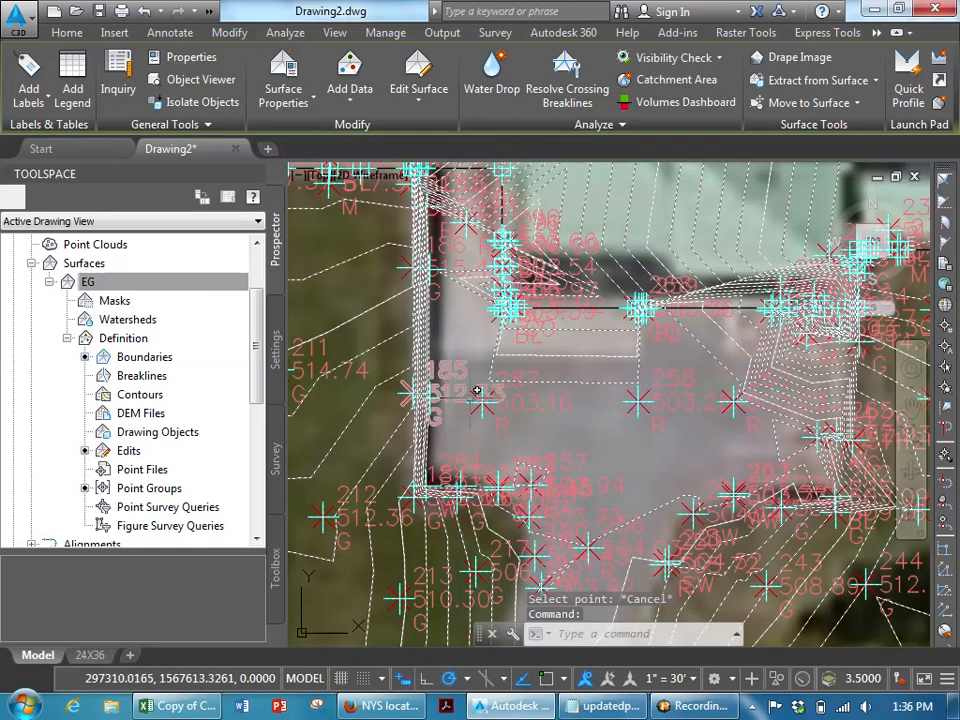
{"action": "scroll", "coordinate": [483, 392], "scroll_direction": "up", "scroll_amount": 3}
{"action": "scroll", "coordinate": [483, 394], "scroll_direction": "up", "scroll_amount": 2}
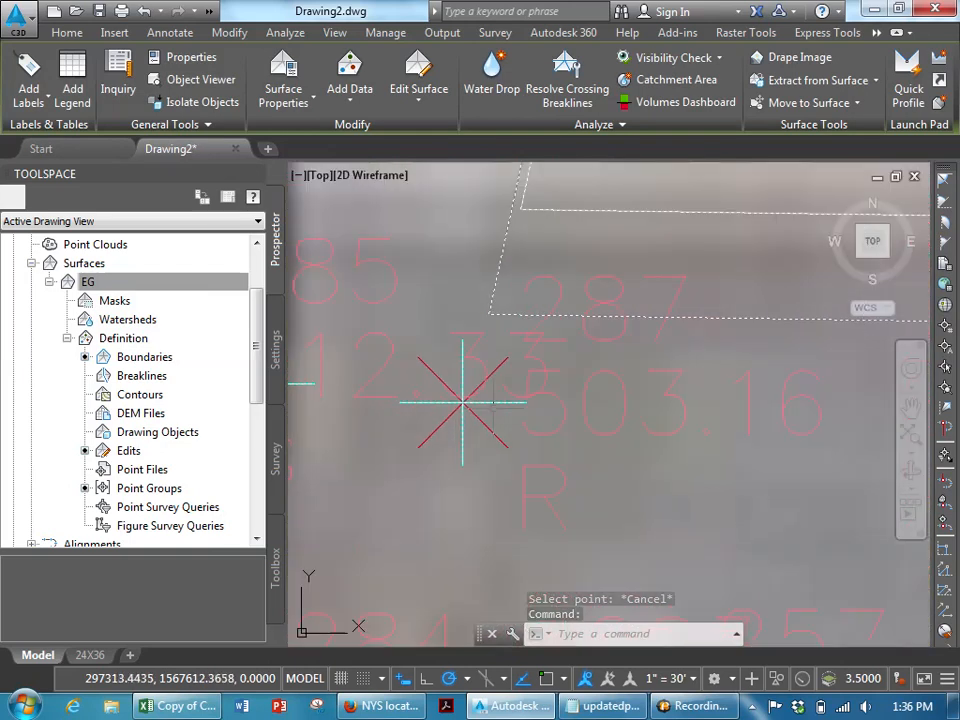
{"action": "middle_click_drag", "start_coordinate": [498, 414], "coordinate": [633, 407]}
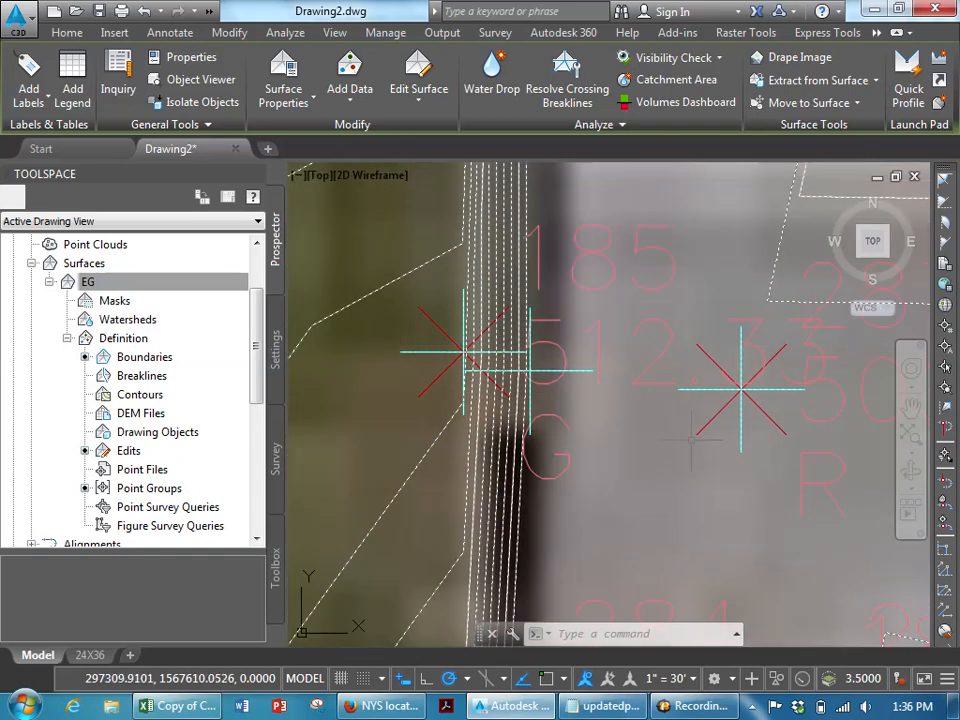
- Check the EG surface elevation at the spot beside point 185
{"action": "mouse_move", "coordinate": [693, 440]}
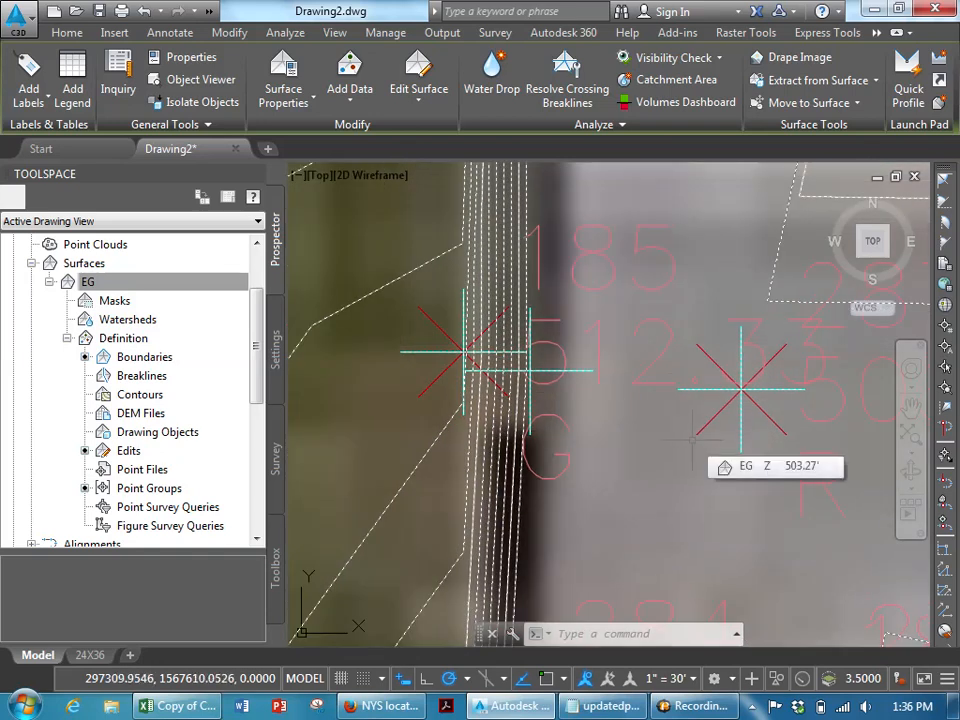
{"action": "key", "text": "Escape"}
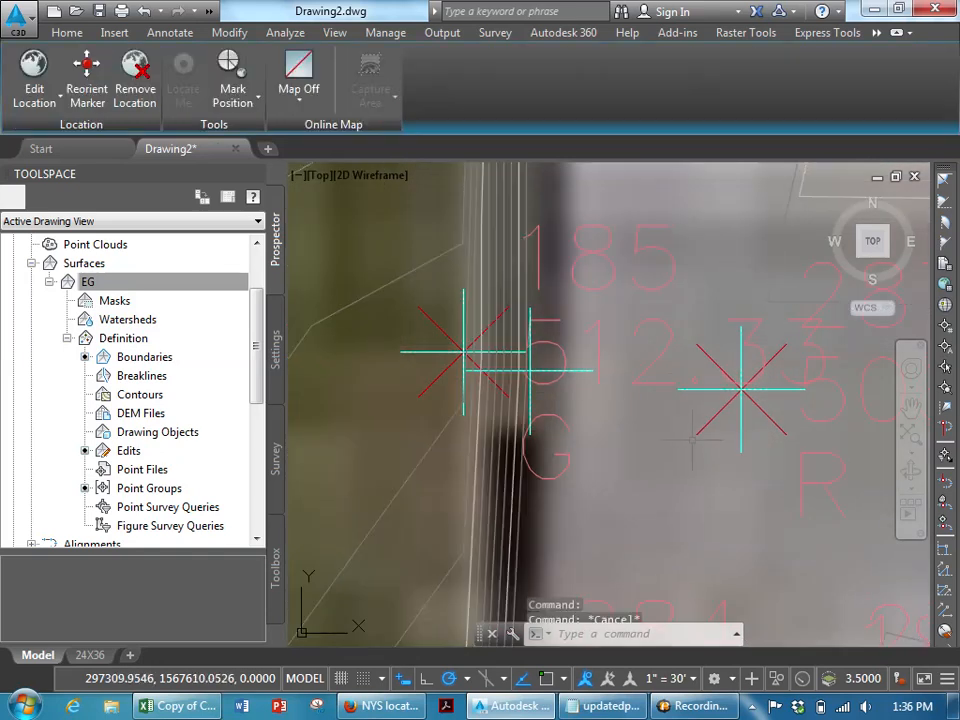
{"action": "left_click", "coordinate": [576, 371]}
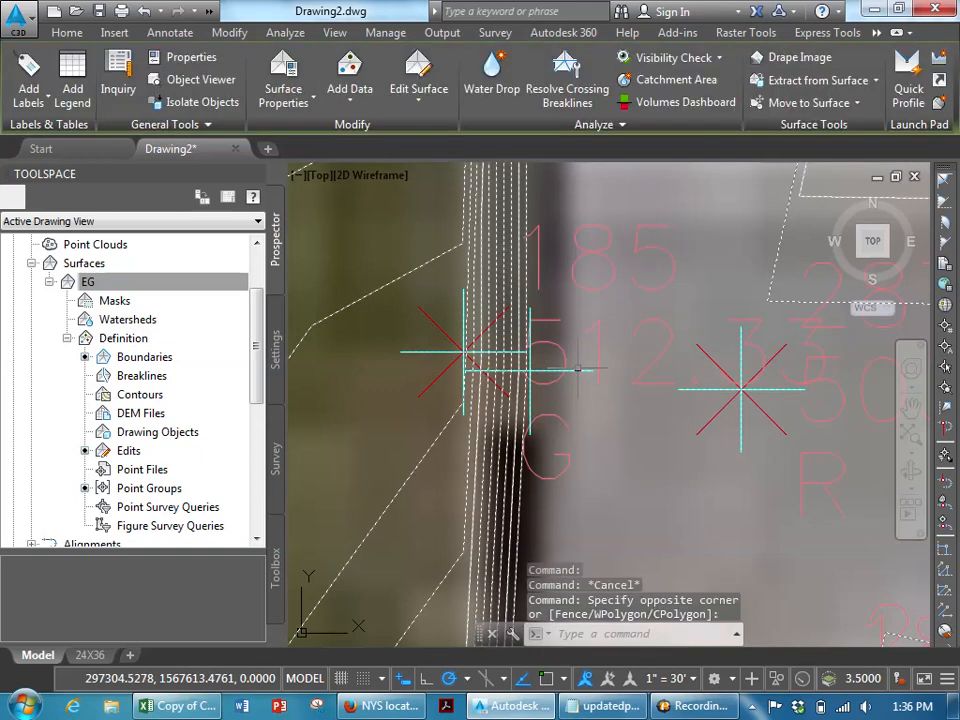
{"action": "key", "text": "Escape"}
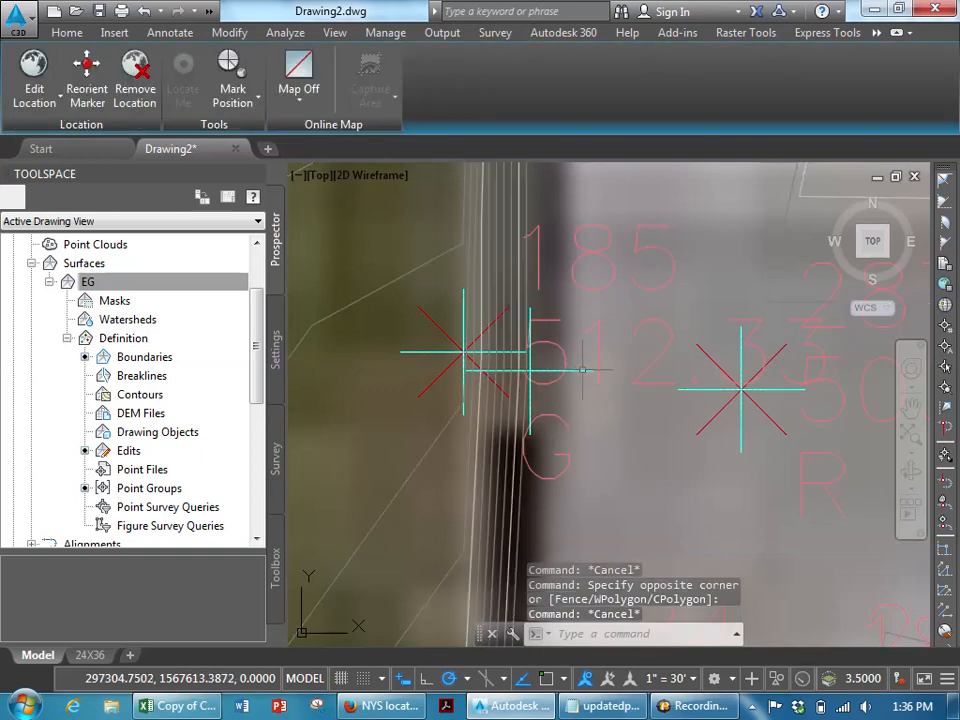
{"action": "mouse_move", "coordinate": [583, 370]}
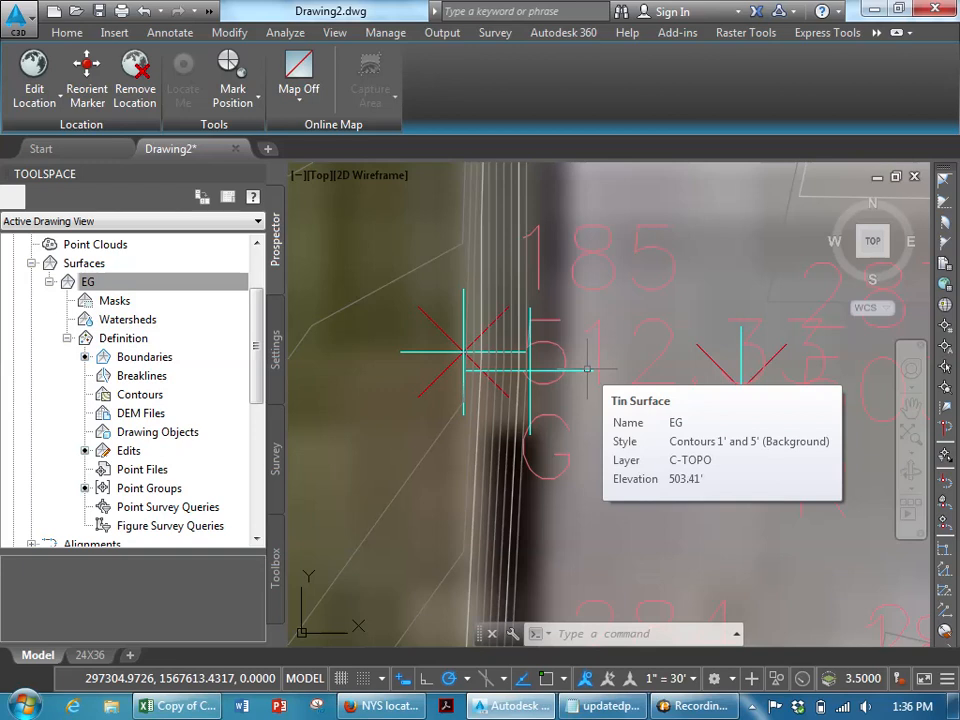
{"action": "scroll", "coordinate": [587, 369], "scroll_direction": "down", "scroll_amount": 4}
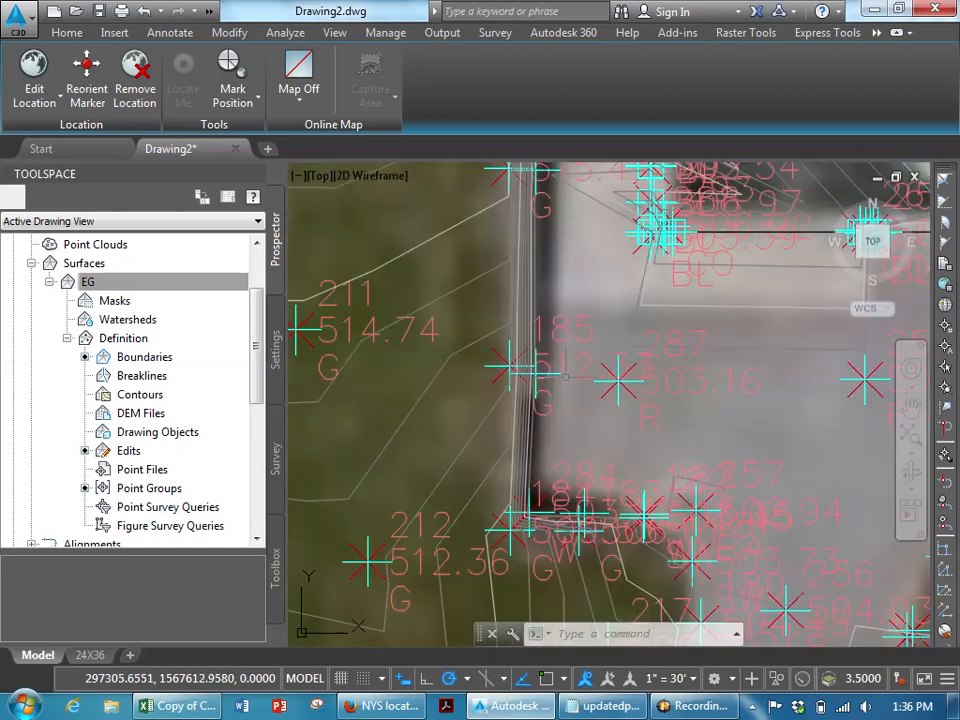
{"action": "scroll", "coordinate": [560, 385], "scroll_direction": "up", "scroll_amount": 4}
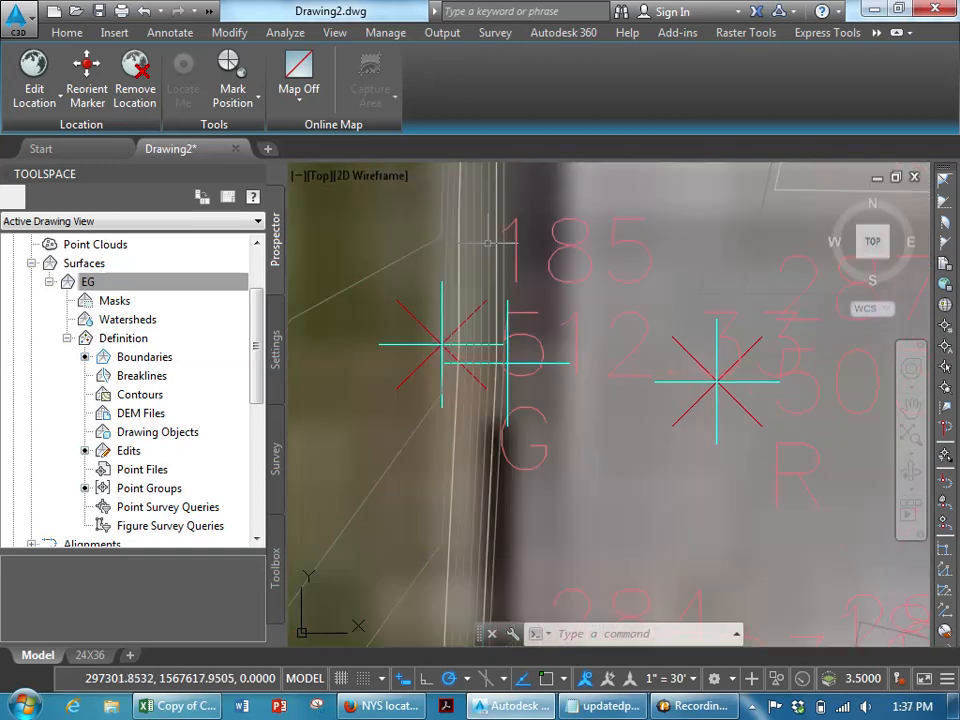
- Modify the added EG surface point beside point 185 to an elevation of 504
{"action": "left_click", "coordinate": [557, 352]}
{"action": "left_click", "coordinate": [546, 339]}
{"action": "left_click", "coordinate": [436, 112]}
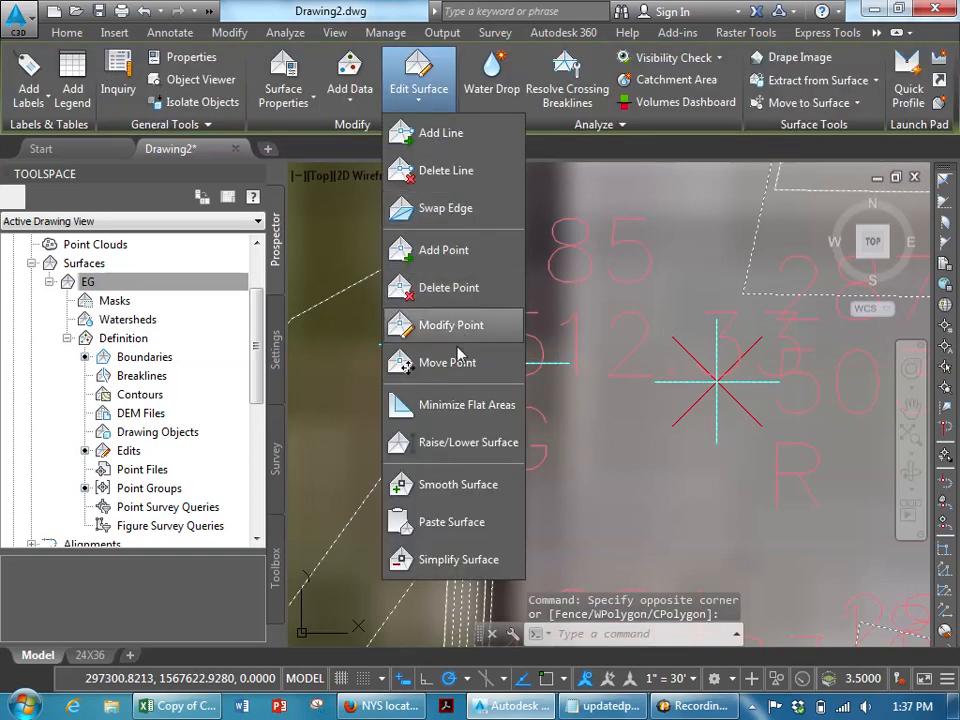
{"action": "left_click", "coordinate": [451, 327]}
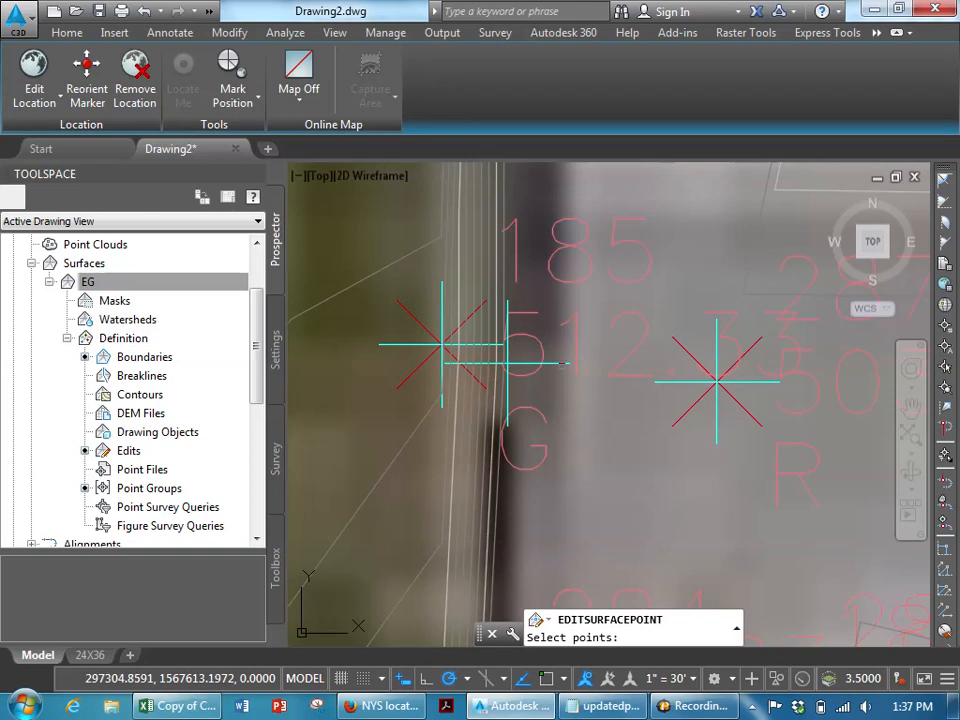
{"action": "left_click", "coordinate": [562, 365]}
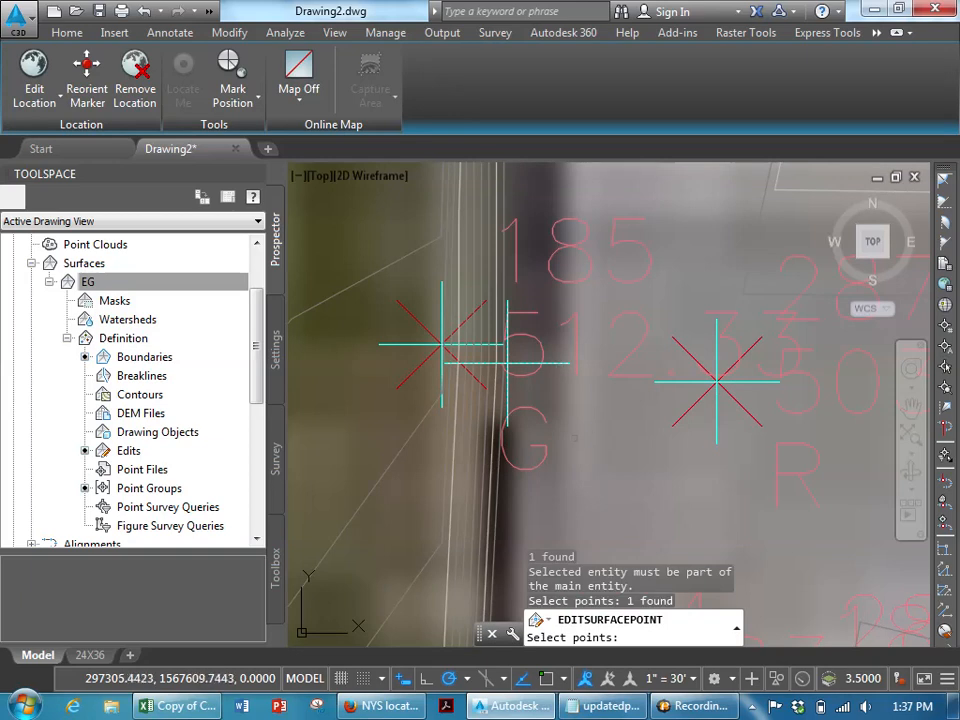
{"action": "key", "text": "Return"}
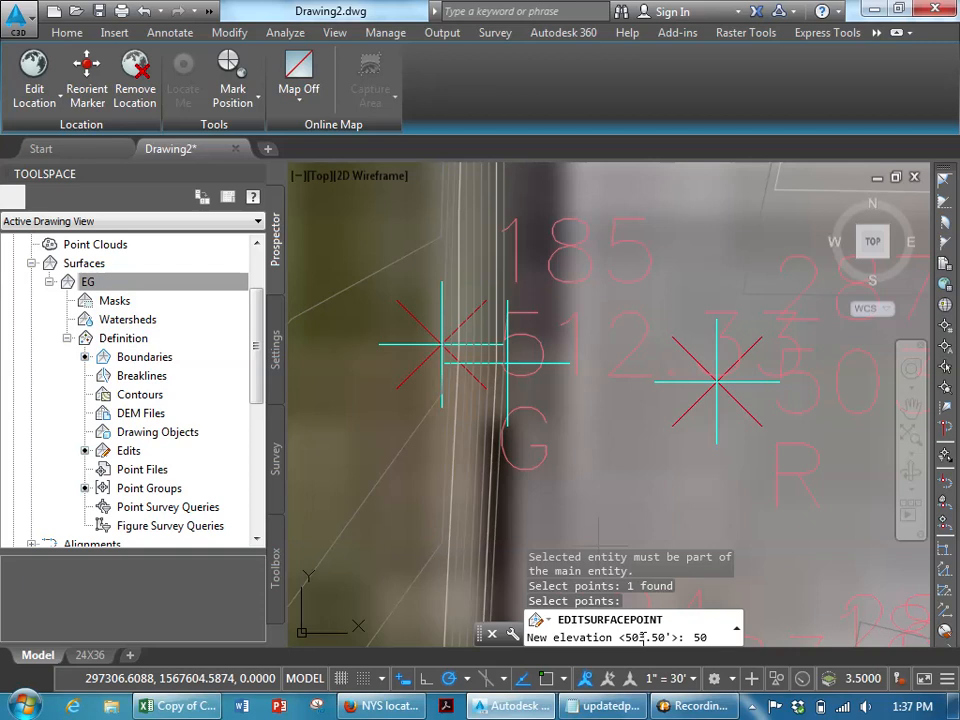
{"action": "key", "text": "Return"}
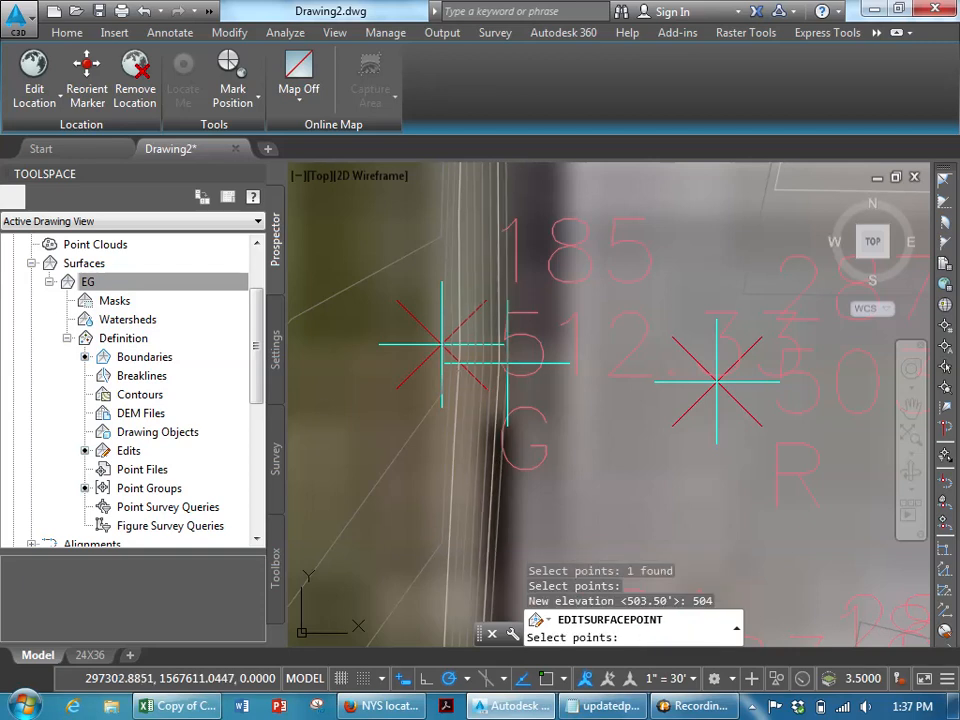
{"action": "key", "text": "Escape"}
{"action": "left_click", "coordinate": [549, 362]}
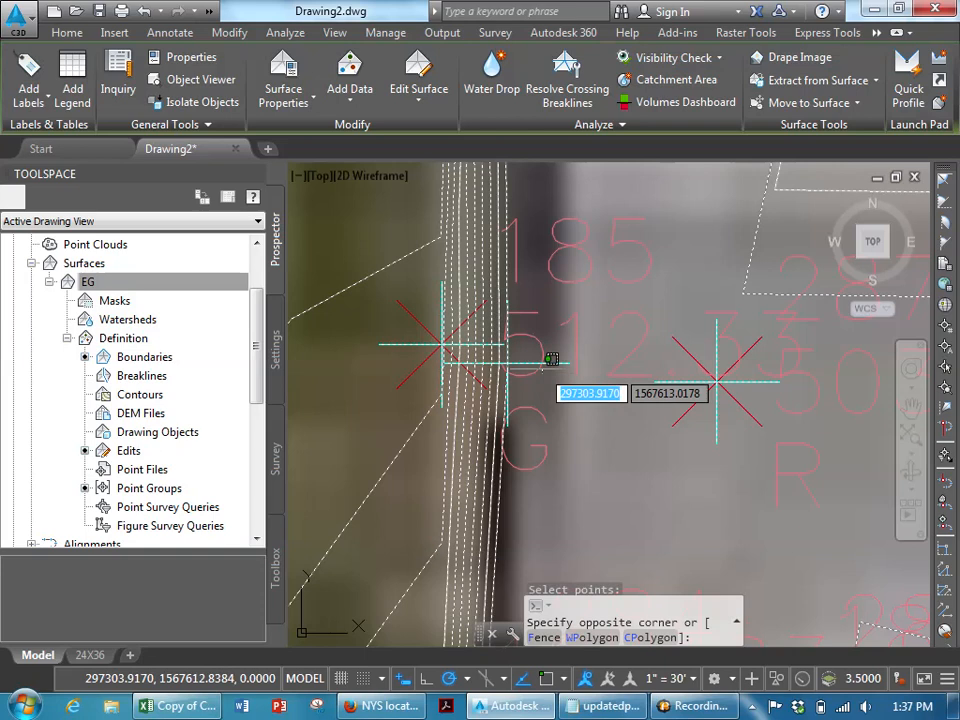
{"action": "key", "text": "Escape"}
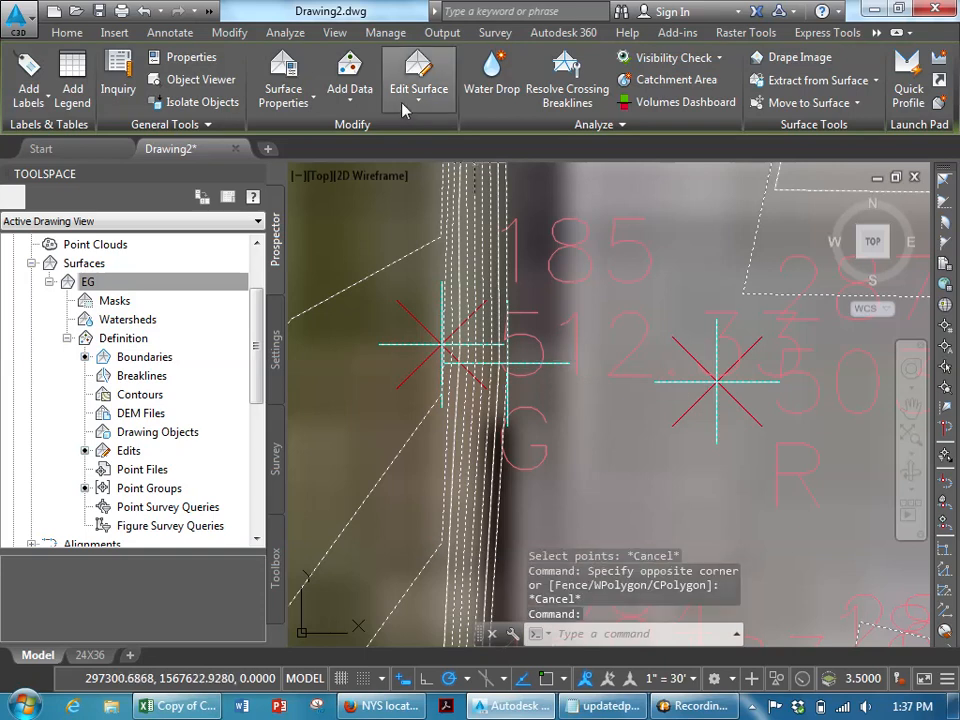
- Move the EG surface point beside point 185 northward, then move it back to its original spot
{"action": "left_click", "coordinate": [418, 75]}
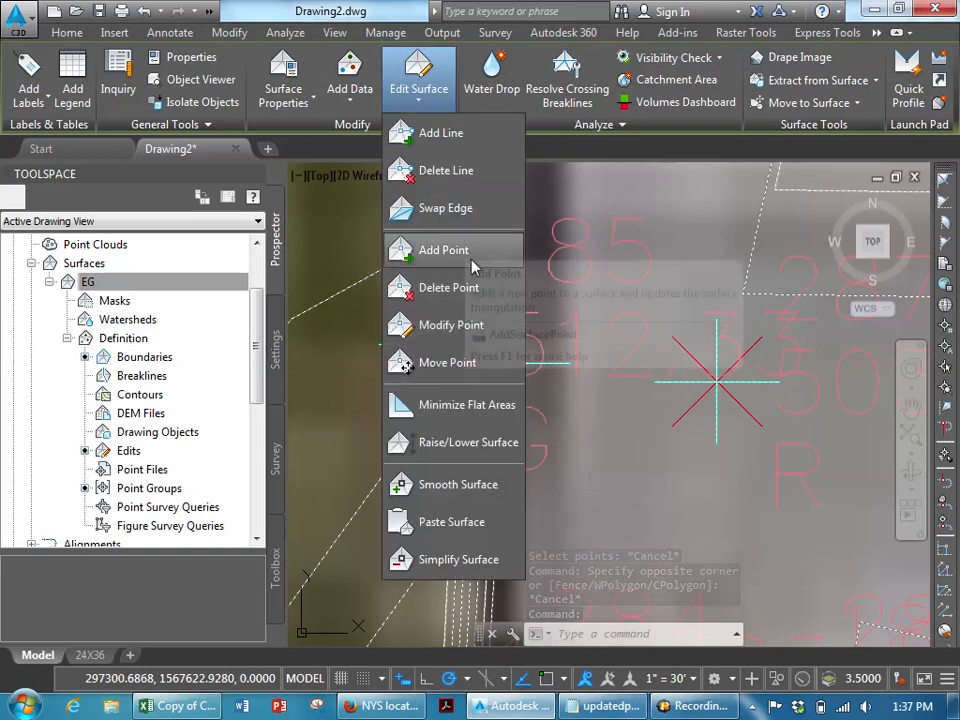
{"action": "left_click", "coordinate": [445, 362]}
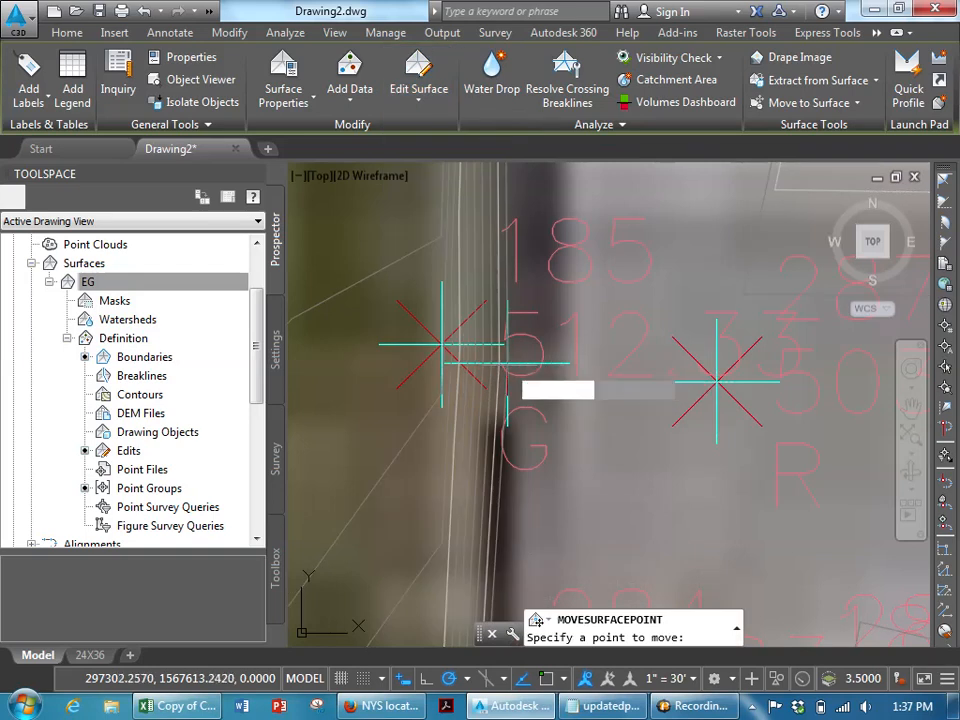
{"action": "left_click", "coordinate": [508, 363]}
{"action": "left_click", "coordinate": [506, 248]}
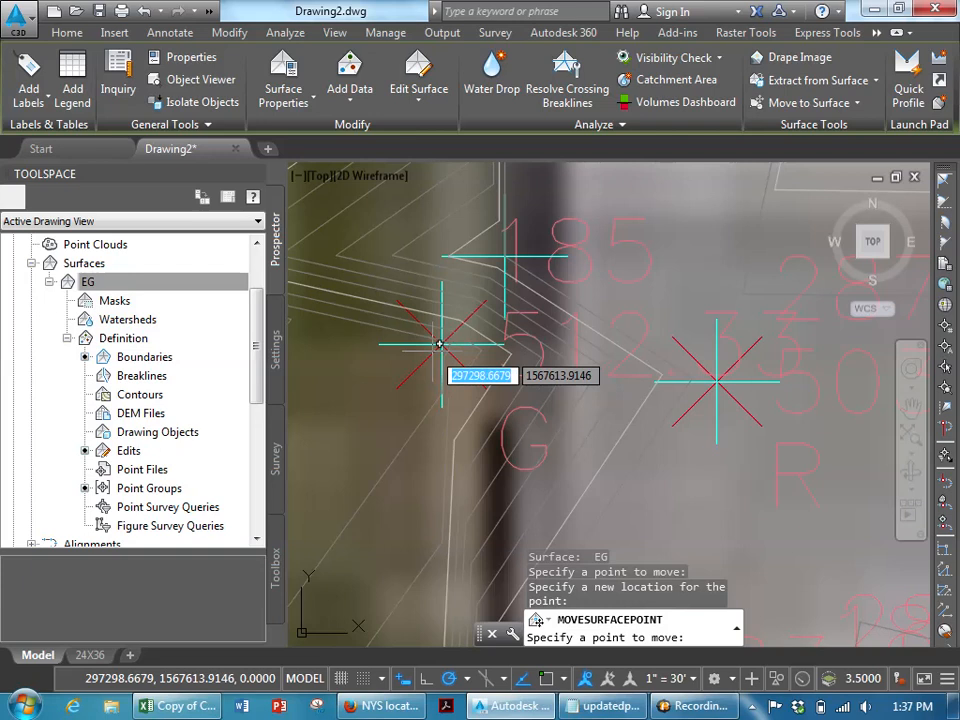
{"action": "left_click", "coordinate": [505, 260]}
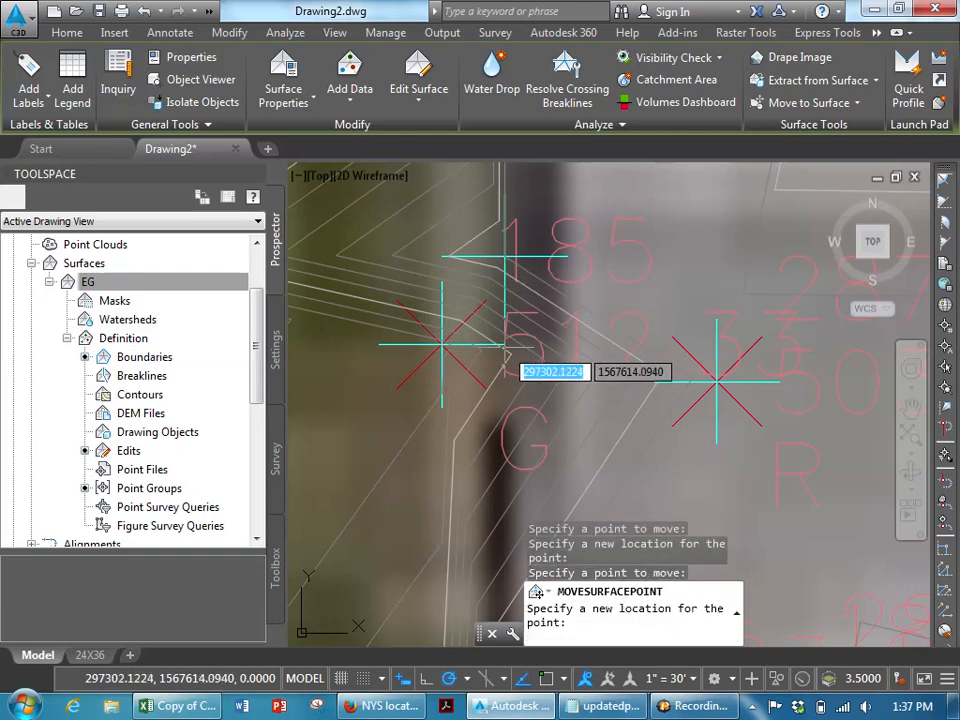
{"action": "left_click", "coordinate": [505, 352]}
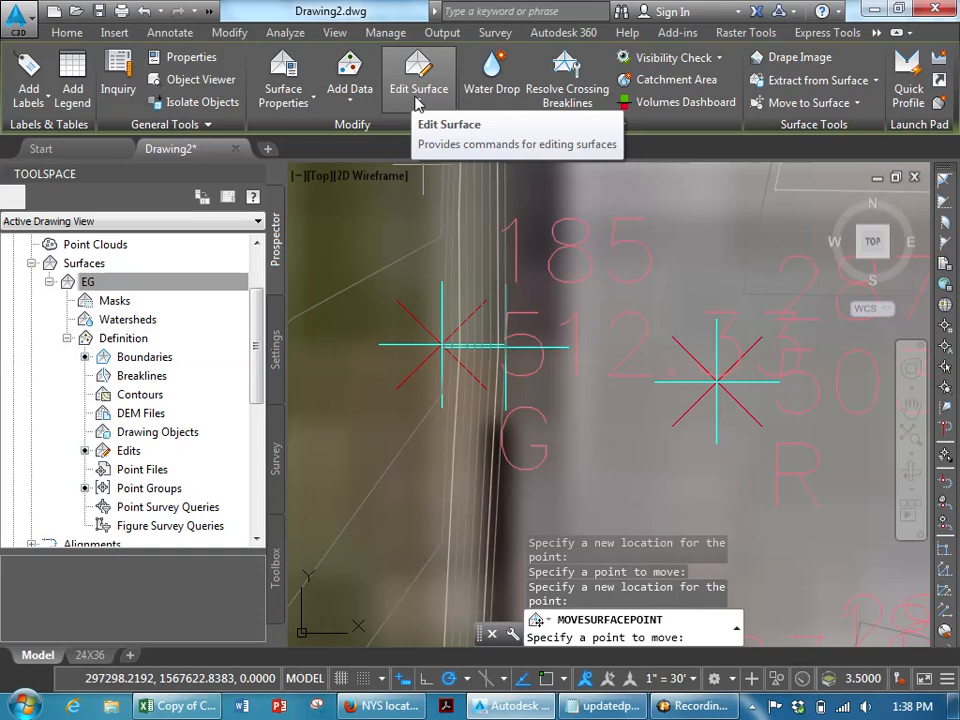
{"action": "scroll", "coordinate": [453, 175], "scroll_direction": "down", "scroll_amount": 3}
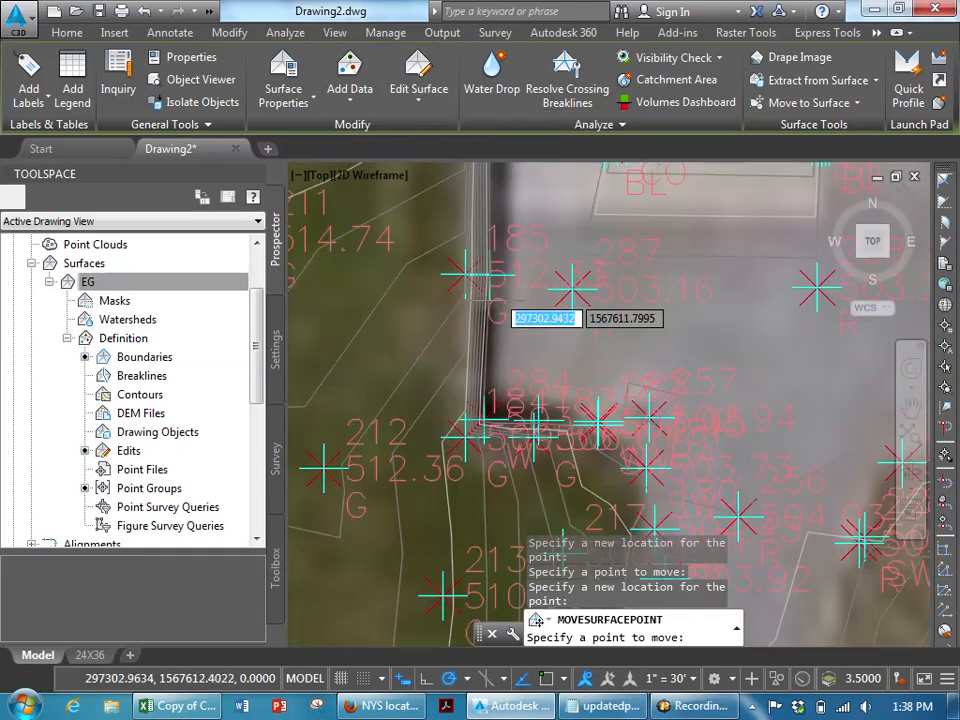
{"action": "scroll", "coordinate": [488, 332], "scroll_direction": "up", "scroll_amount": 1}
{"action": "middle_click_drag", "start_coordinate": [466, 350], "coordinate": [633, 299]}
{"action": "key", "text": "Escape"}
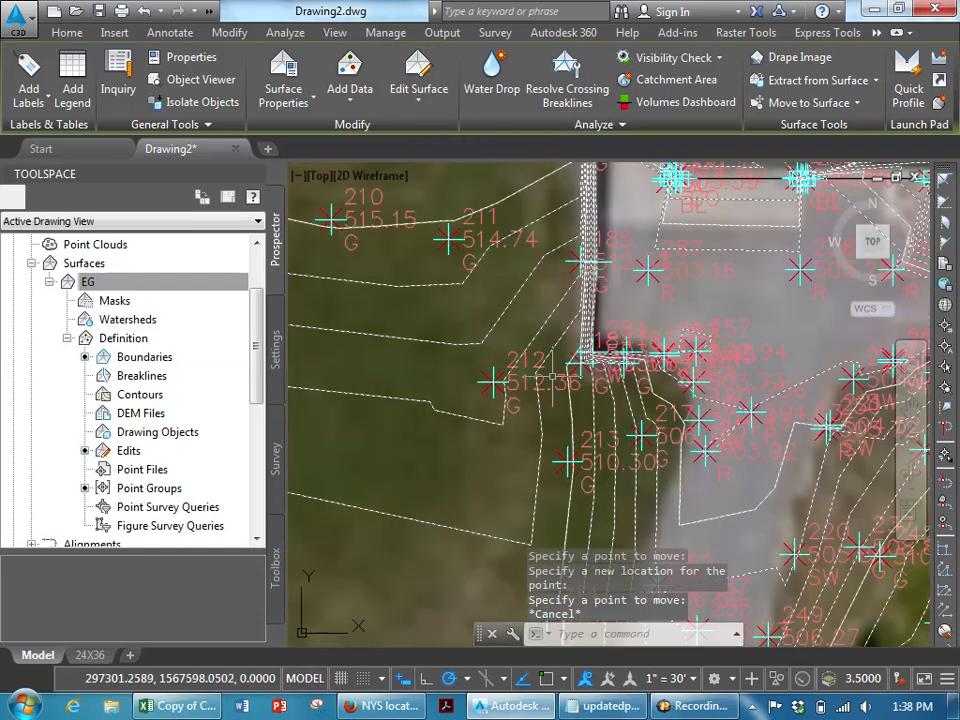
- Inspect the surface contours and survey points around the building
{"action": "scroll", "coordinate": [600, 400], "scroll_direction": "down", "scroll_amount": 2}
{"action": "key", "text": "Escape"}
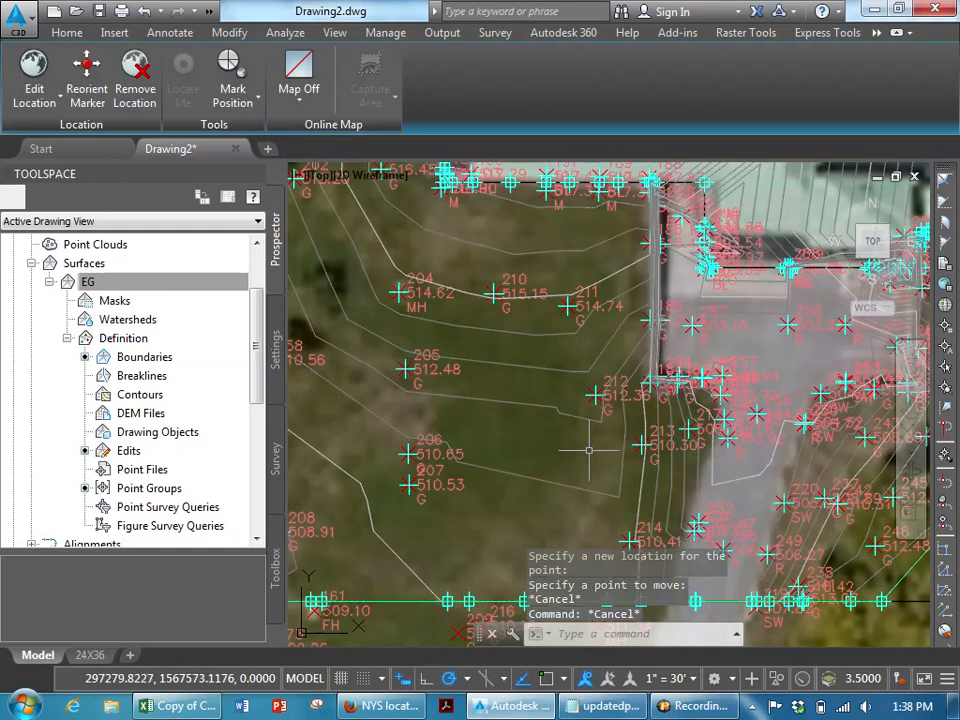
{"action": "scroll", "coordinate": [630, 405], "scroll_direction": "up", "scroll_amount": 2}
{"action": "scroll", "coordinate": [609, 397], "scroll_direction": "up", "scroll_amount": 2}
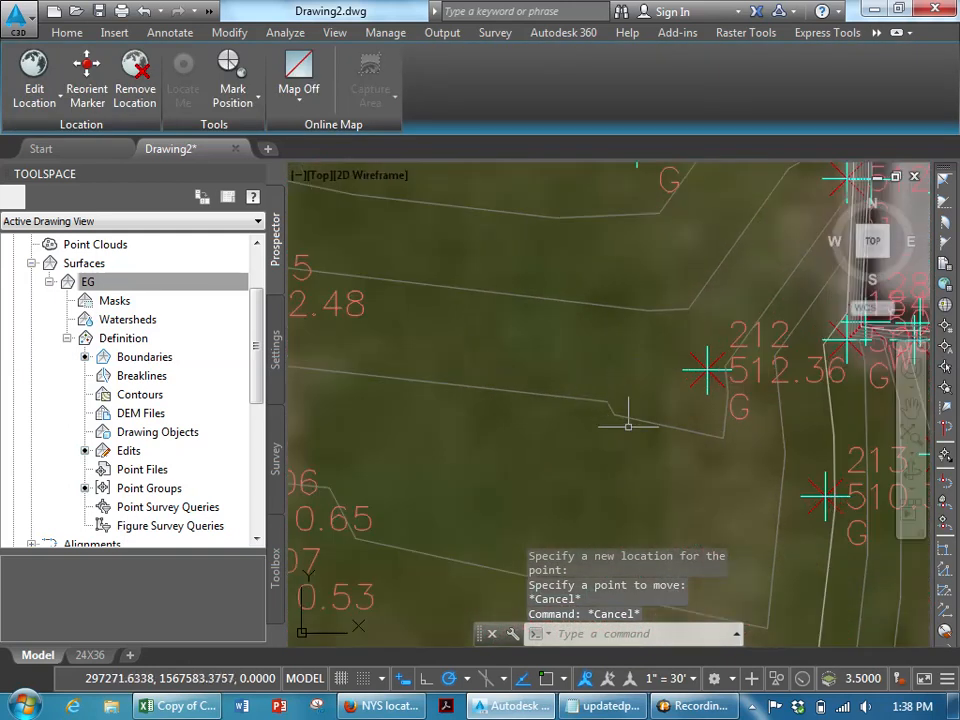
{"action": "mouse_move", "coordinate": [615, 422]}
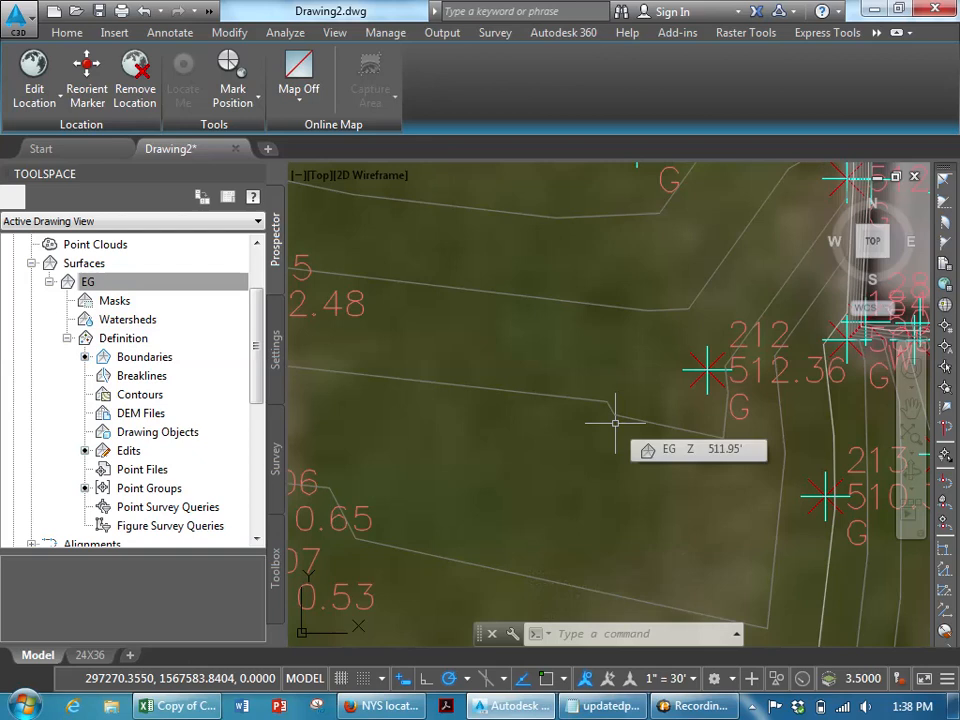
{"action": "scroll", "coordinate": [615, 425], "scroll_direction": "down", "scroll_amount": 5}
{"action": "middle_click_drag", "start_coordinate": [617, 384], "coordinate": [615, 552]}
{"action": "middle_click_drag", "start_coordinate": [498, 338], "coordinate": [501, 494]}
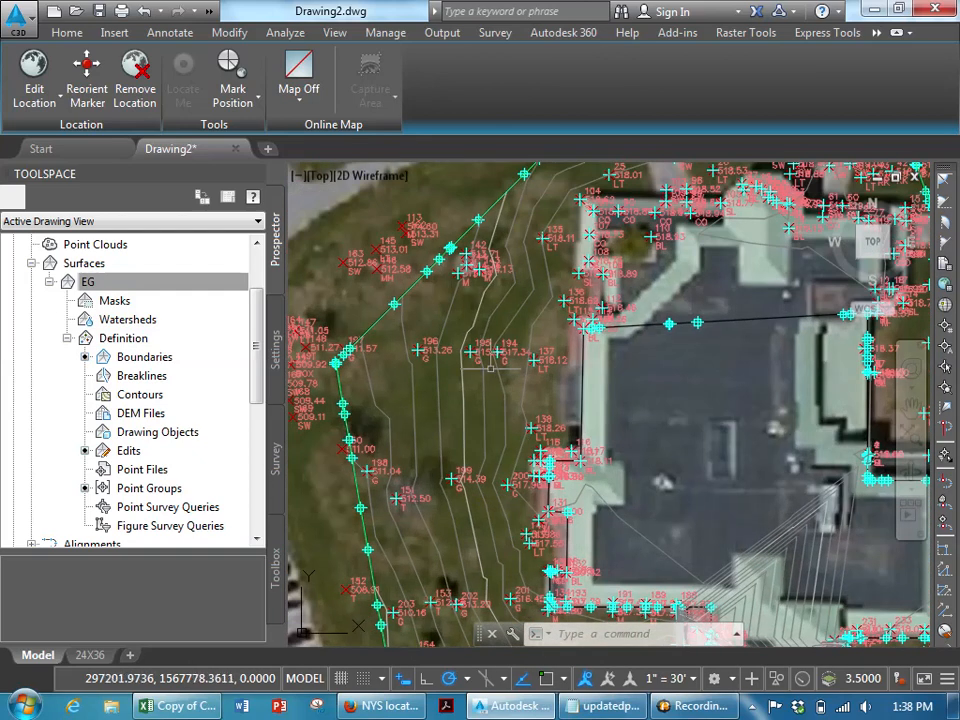
{"action": "middle_click_drag", "start_coordinate": [536, 367], "coordinate": [350, 370]}
{"action": "middle_click_drag", "start_coordinate": [532, 503], "coordinate": [511, 321]}
{"action": "scroll", "coordinate": [618, 407], "scroll_direction": "up", "scroll_amount": 2}
{"action": "scroll", "coordinate": [618, 407], "scroll_direction": "up", "scroll_amount": 2}
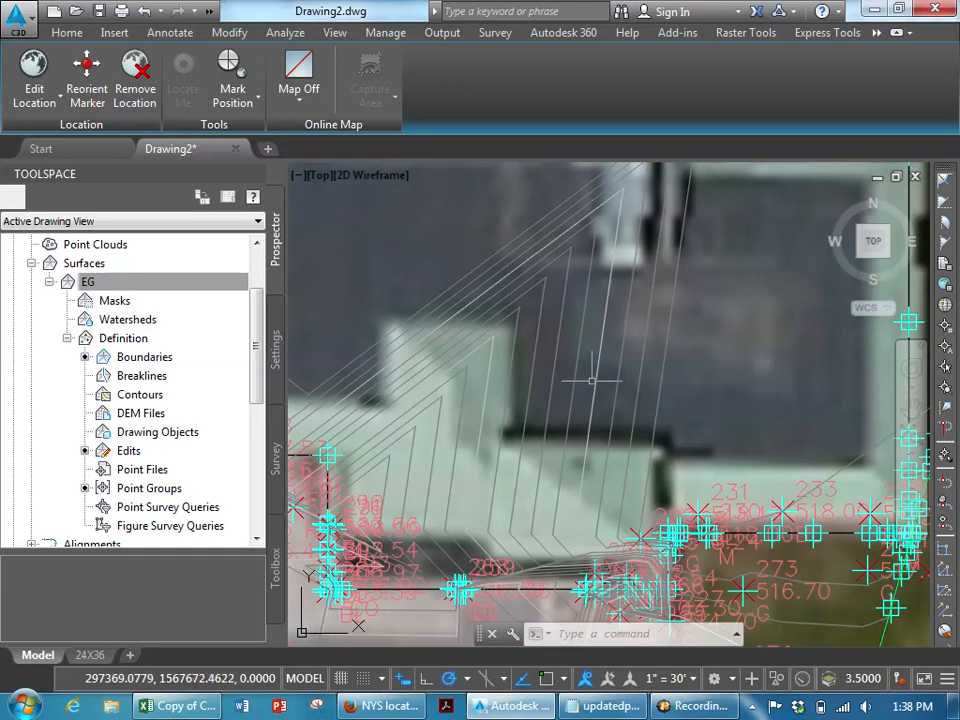
{"action": "scroll", "coordinate": [592, 381], "scroll_direction": "down", "scroll_amount": 4}
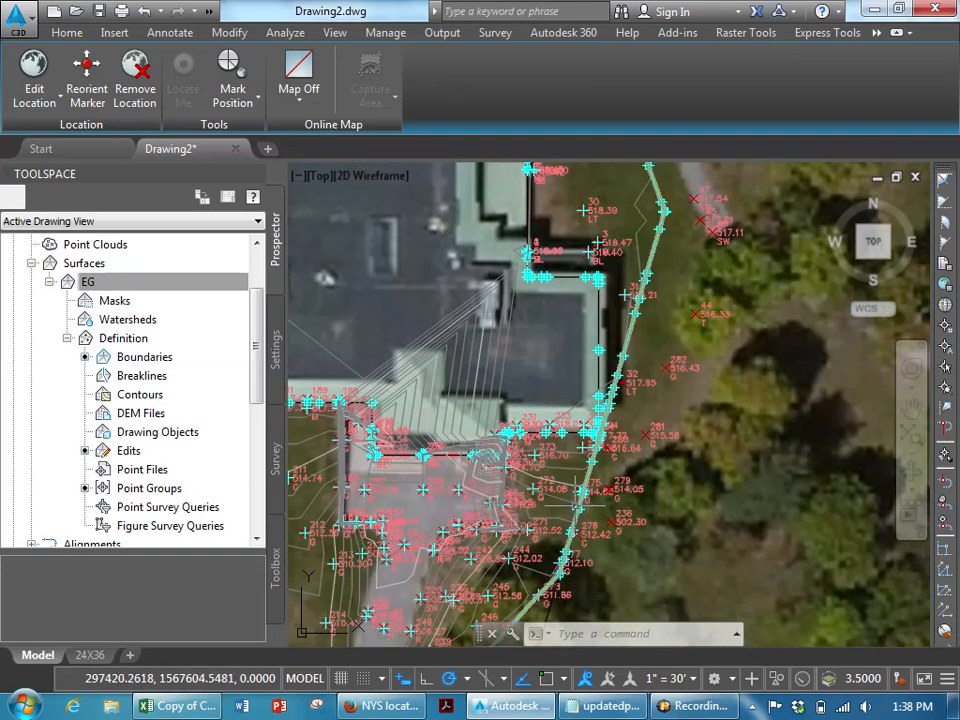
{"action": "scroll", "coordinate": [577, 498], "scroll_direction": "up", "scroll_amount": 4}
{"action": "scroll", "coordinate": [660, 500], "scroll_direction": "down", "scroll_amount": 2}
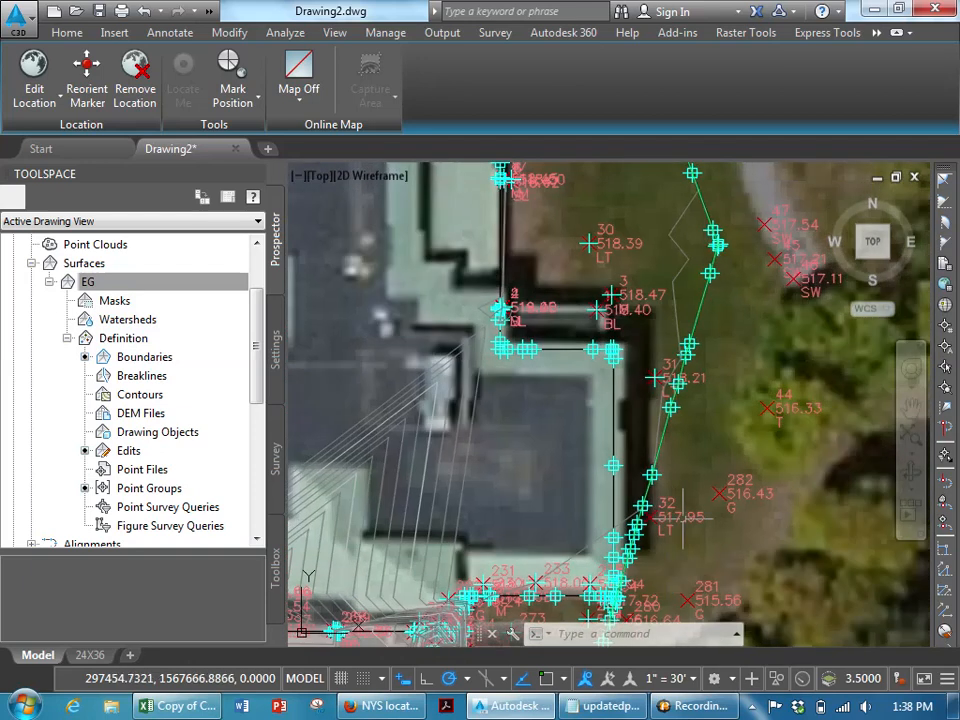
{"action": "mouse_move", "coordinate": [701, 298]}
{"action": "middle_mouse_down"}
{"action": "mouse_move", "coordinate": [718, 388]}
{"action": "mouse_move", "coordinate": [722, 544]}
{"action": "middle_mouse_up"}
{"action": "middle_click_drag", "start_coordinate": [645, 370], "coordinate": [724, 533]}
{"action": "middle_click_drag", "start_coordinate": [585, 345], "coordinate": [700, 336]}
{"action": "mouse_move", "coordinate": [698, 333]}
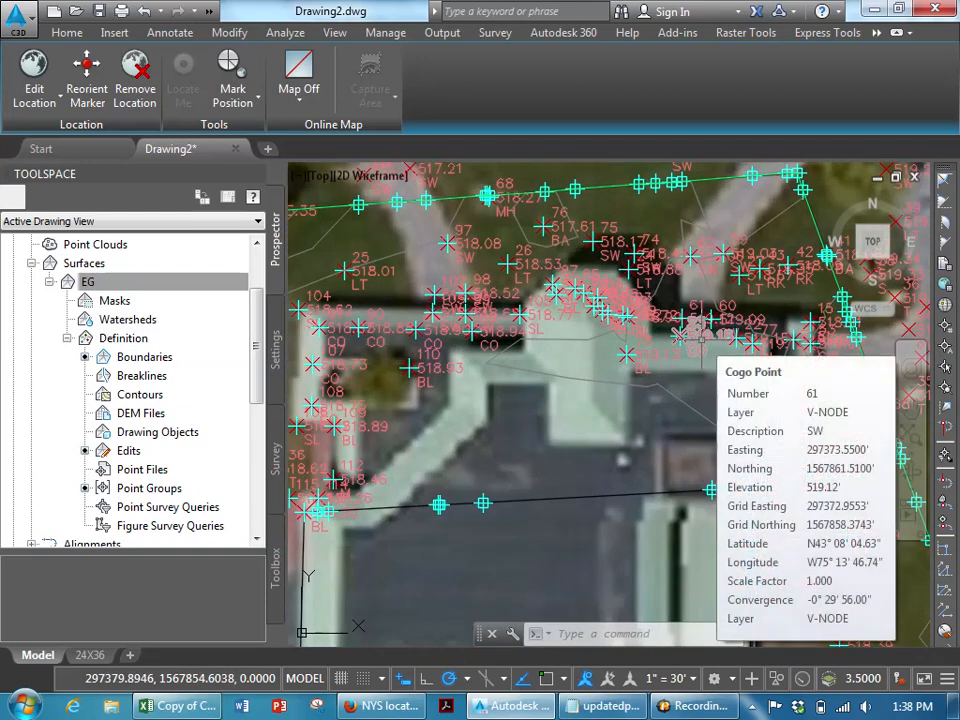
{"action": "key", "text": "Escape"}
{"action": "key", "text": "Escape"}
{"action": "key", "text": "Escape"}
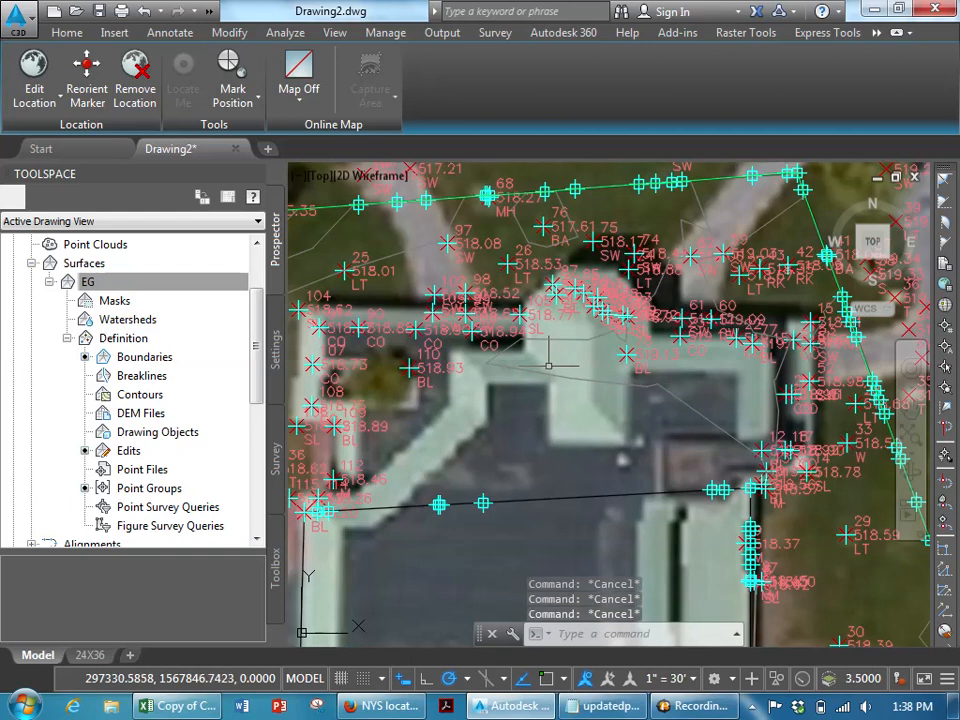
- Edit the EG surface style to hide its Points component in plan display, and confirm
{"action": "left_click", "coordinate": [545, 192]}
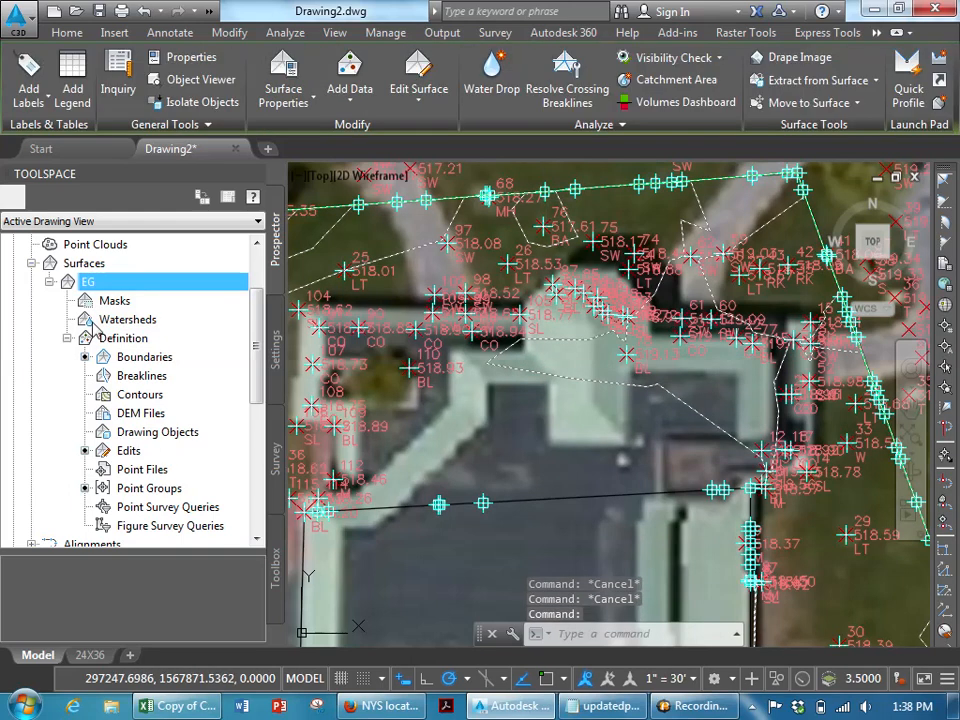
{"action": "right_click", "coordinate": [96, 284]}
{"action": "left_click", "coordinate": [150, 306]}
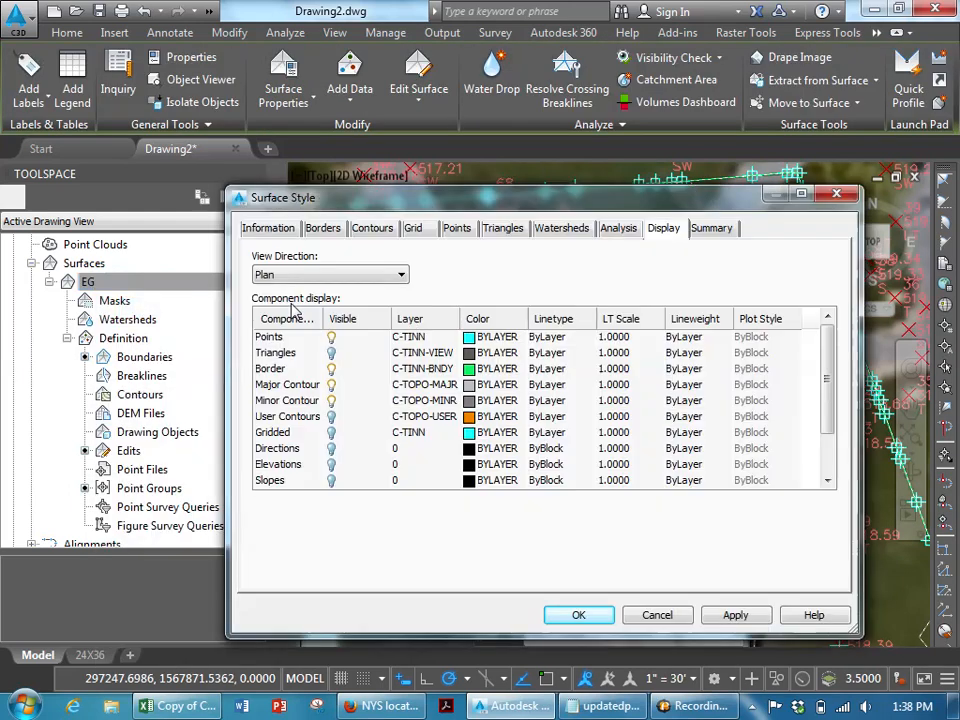
{"action": "left_click", "coordinate": [332, 339]}
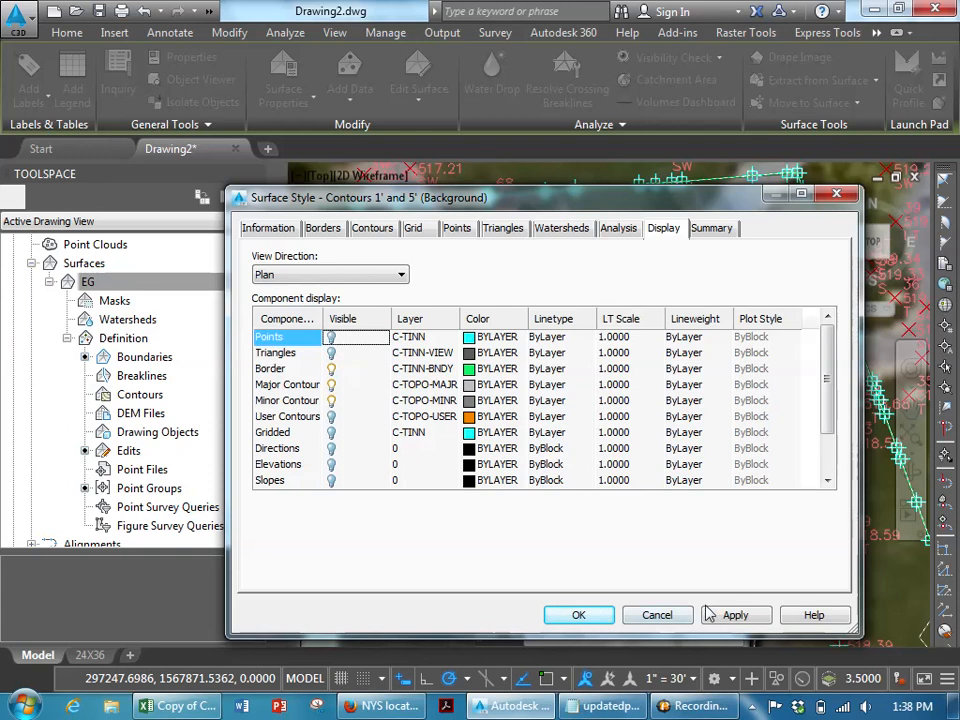
{"action": "left_click", "coordinate": [610, 615]}
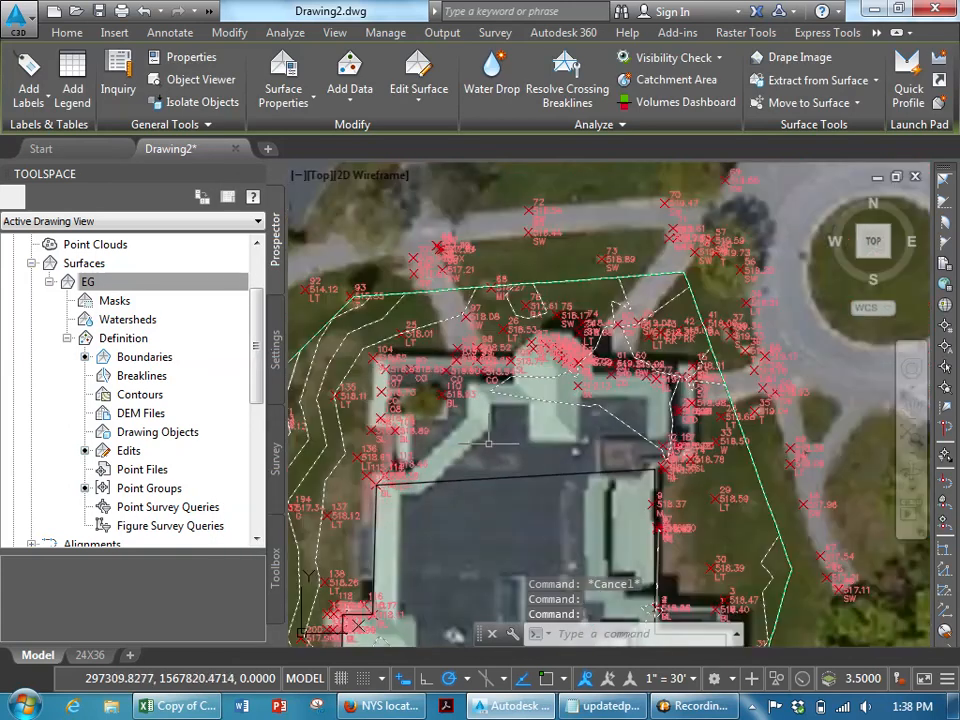
{"action": "scroll", "coordinate": [488, 443], "scroll_direction": "down", "scroll_amount": 3}
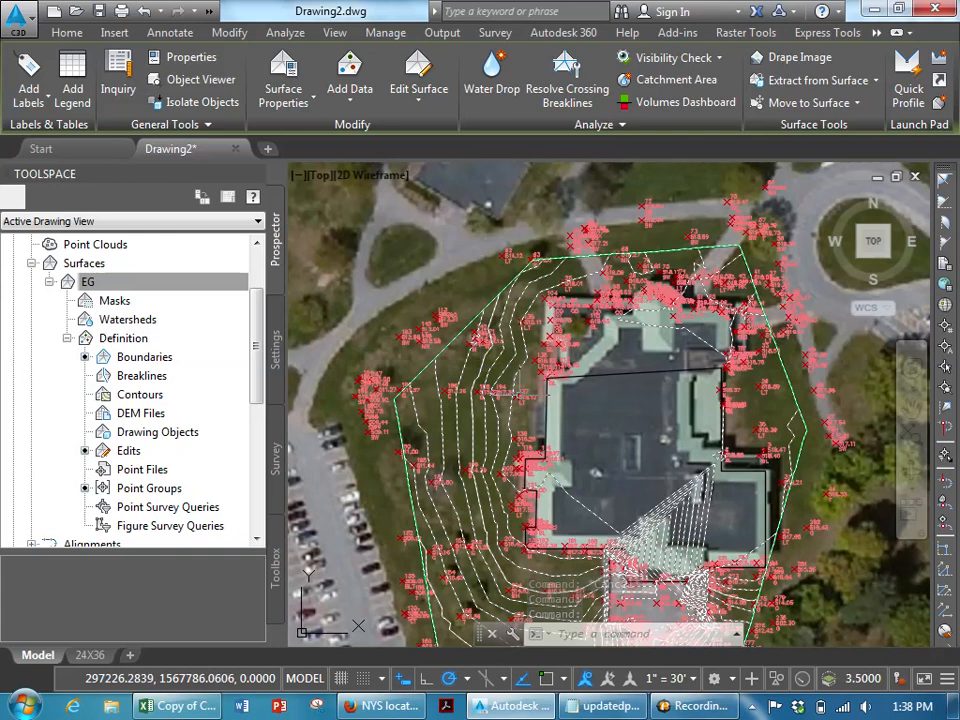
- Set the point label style of the TOPOPTS point group to <none>
{"action": "middle_click_drag", "start_coordinate": [560, 464], "coordinate": [498, 279]}
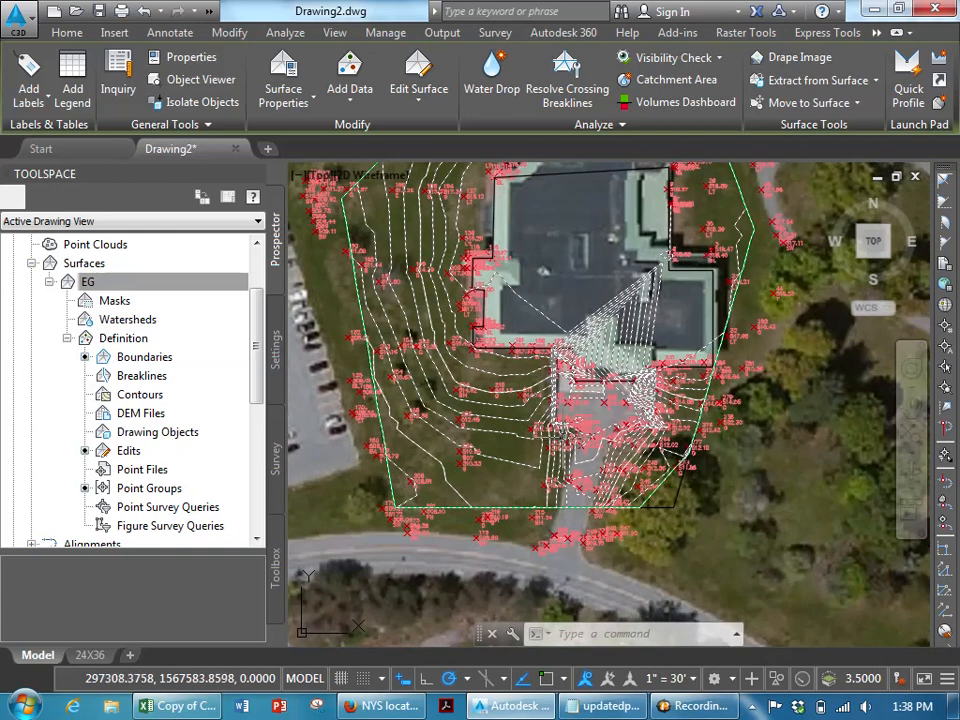
{"action": "key", "text": "Escape"}
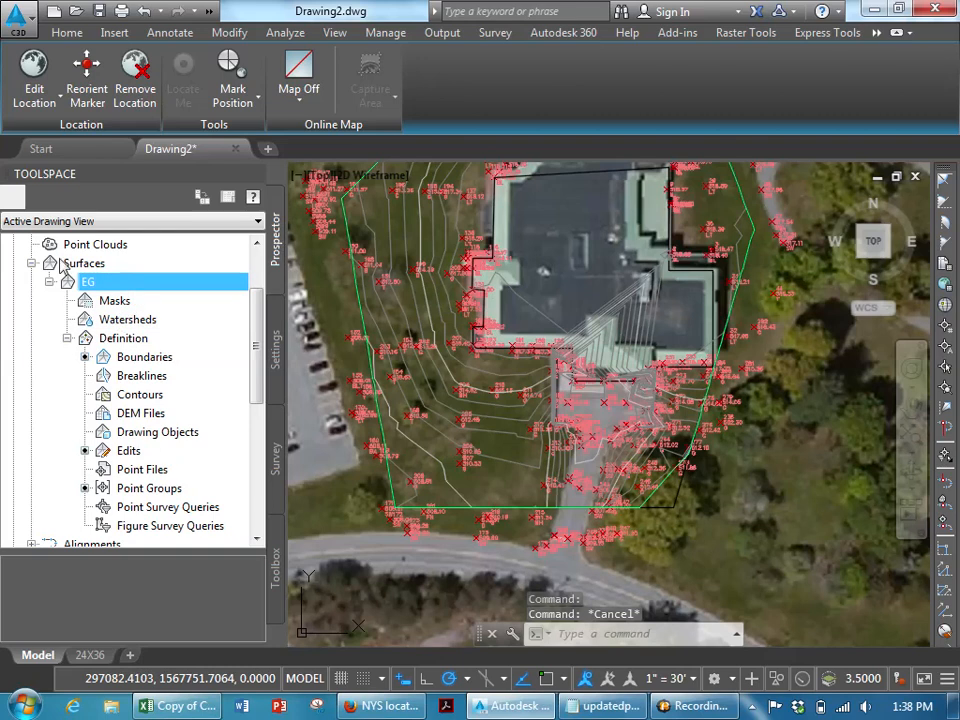
{"action": "scroll", "coordinate": [98, 285], "scroll_direction": "up", "scroll_amount": 2}
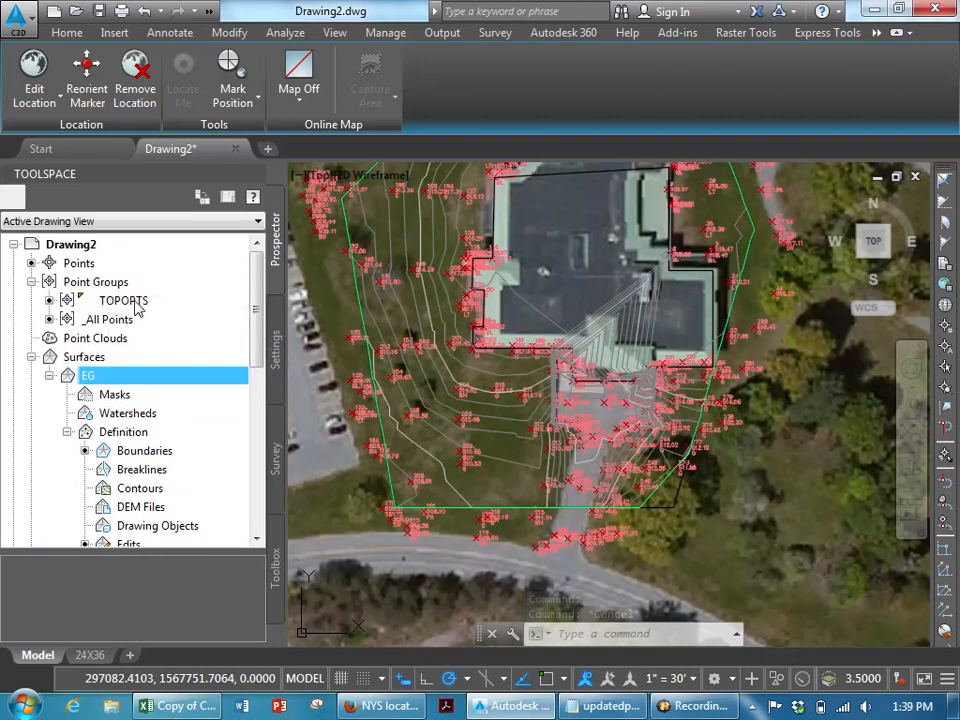
{"action": "right_click", "coordinate": [137, 306]}
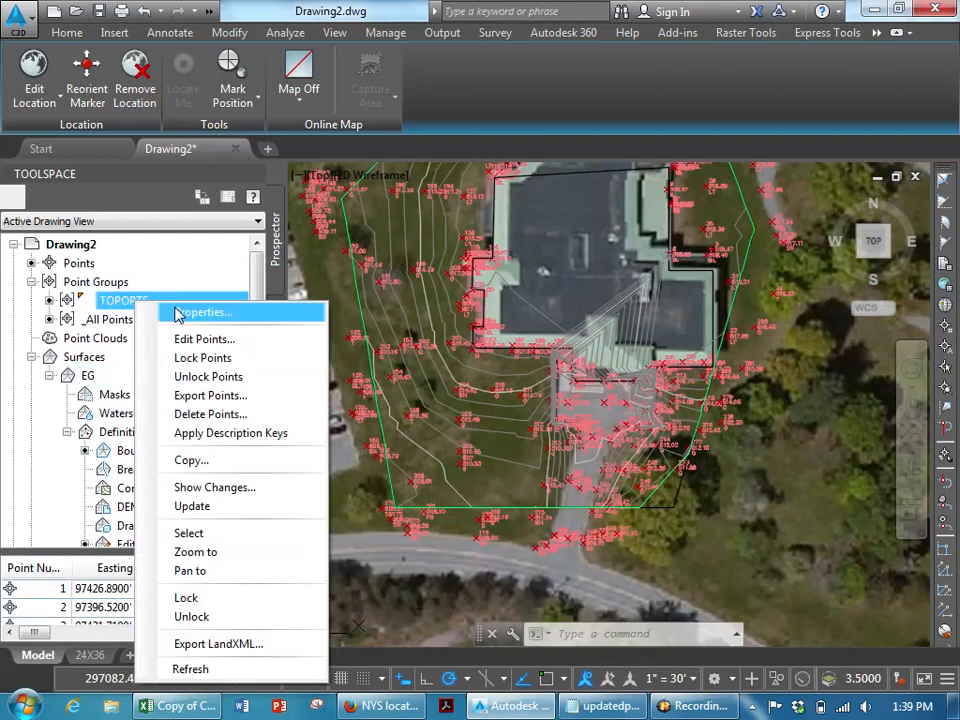
{"action": "left_click", "coordinate": [178, 315]}
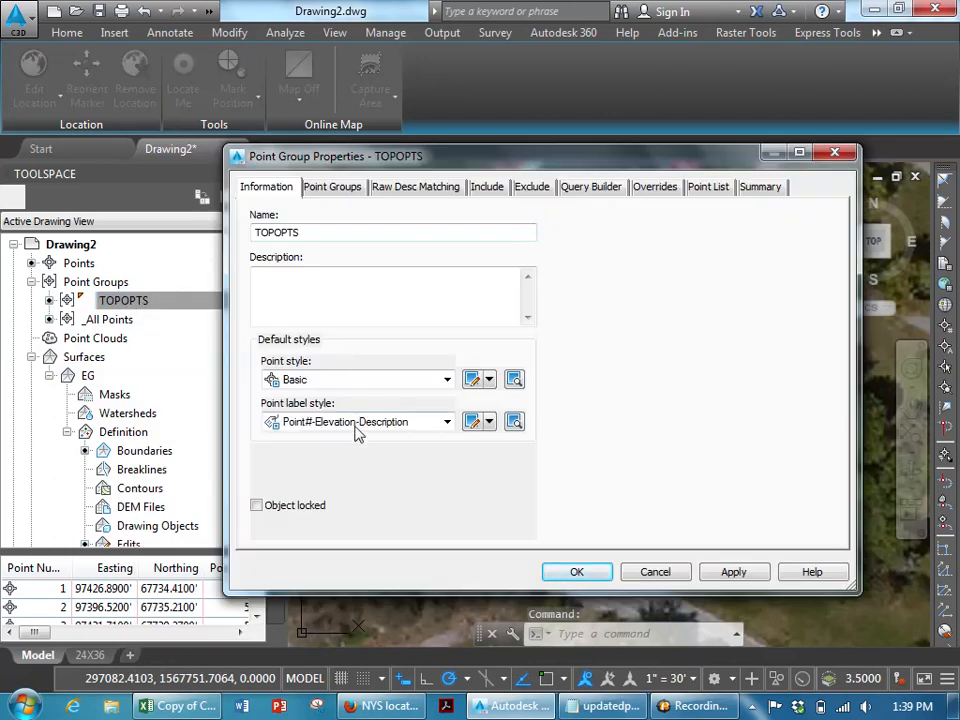
{"action": "left_click", "coordinate": [357, 422]}
{"action": "left_click", "coordinate": [428, 380]}
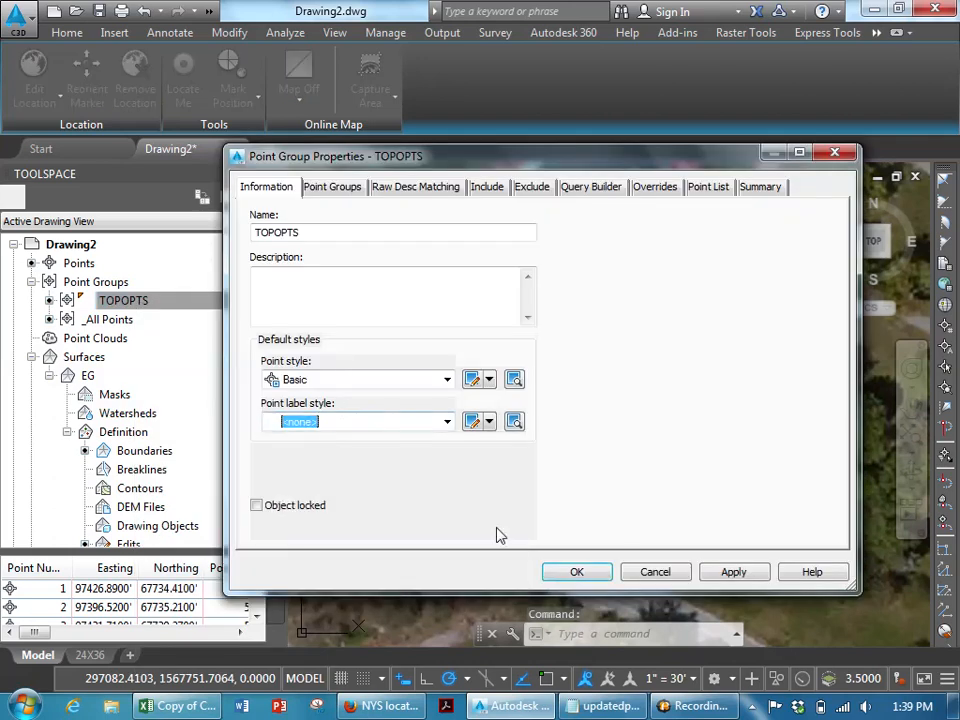
{"action": "left_click", "coordinate": [595, 579]}
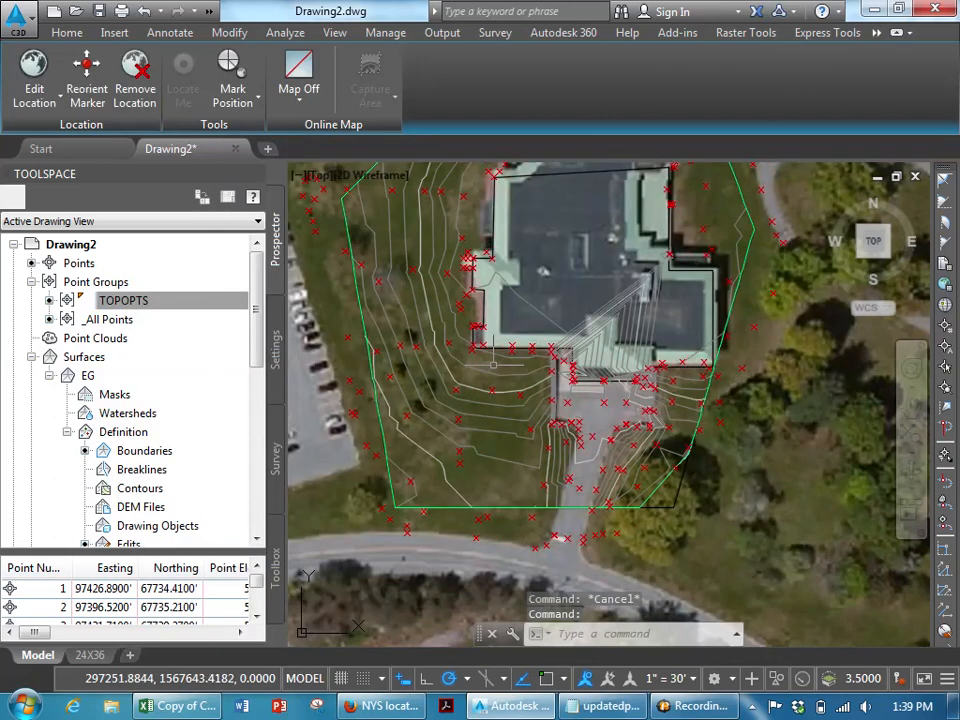
- Add multiple contour labels to the EG surface along a line drawn across the contours west of the building
{"action": "scroll", "coordinate": [415, 347], "scroll_direction": "up", "scroll_amount": 2}
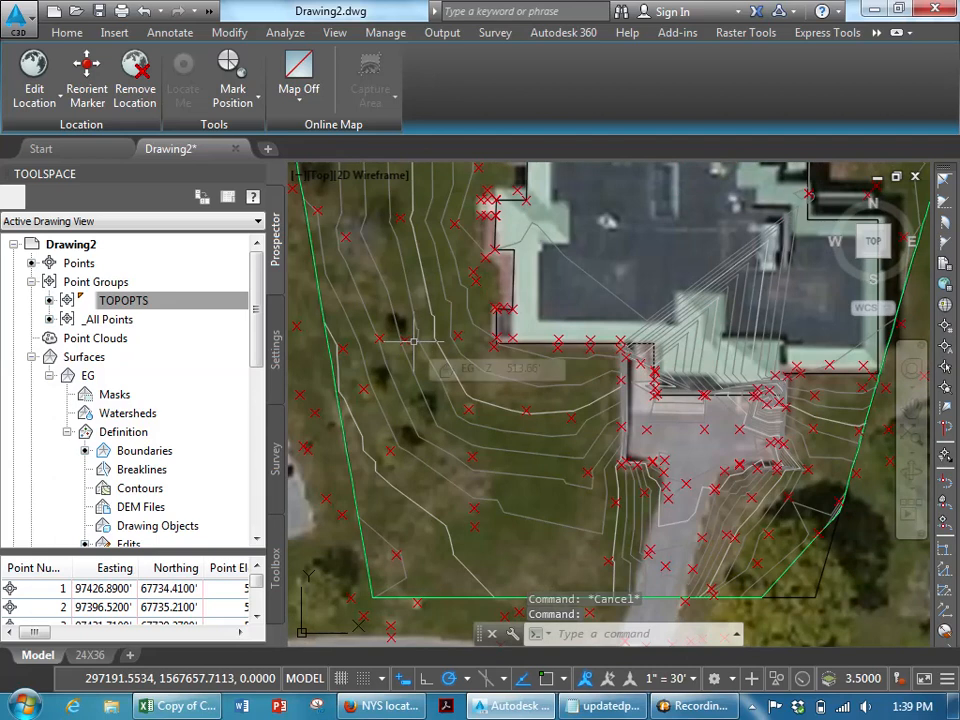
{"action": "mouse_move", "coordinate": [413, 341]}
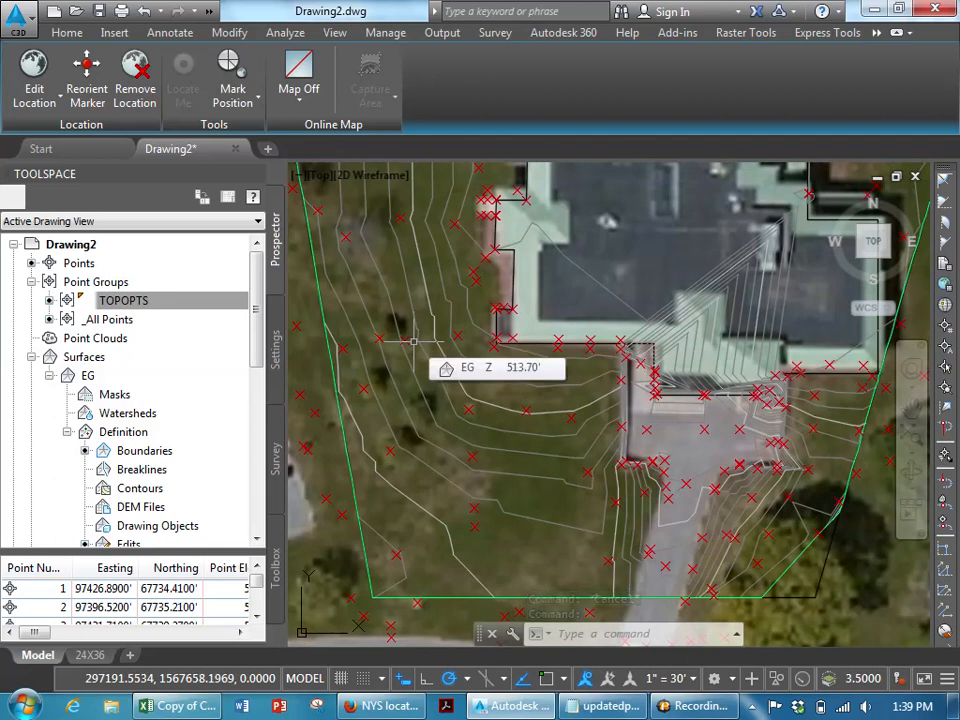
{"action": "middle_click_drag", "start_coordinate": [505, 337], "coordinate": [523, 509]}
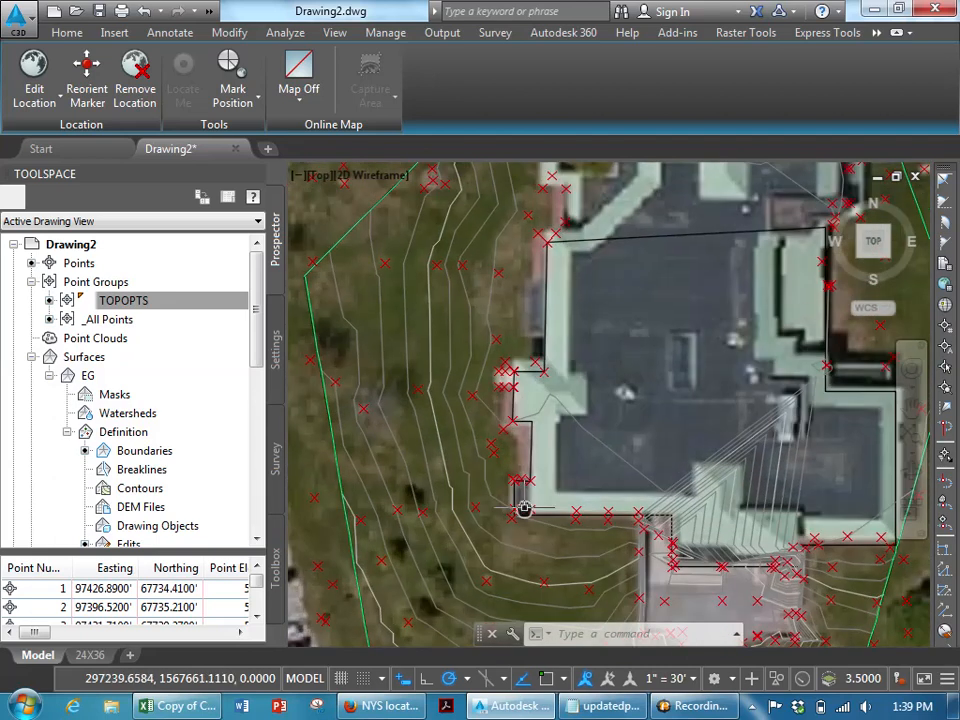
{"action": "left_click", "coordinate": [162, 33]}
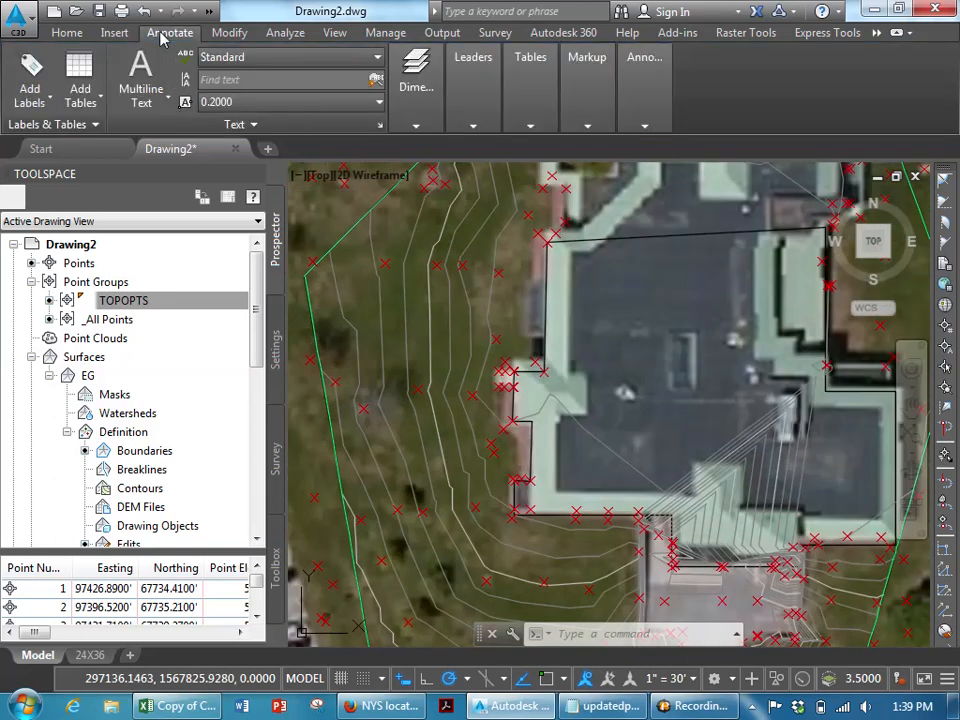
{"action": "left_click", "coordinate": [30, 98]}
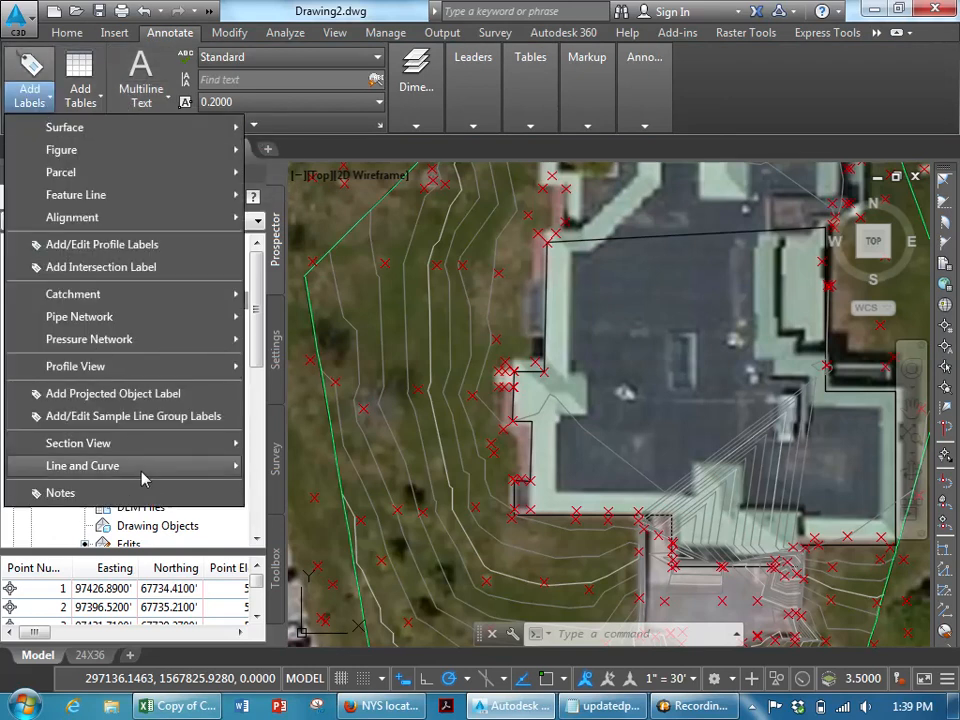
{"action": "mouse_move", "coordinate": [114, 131]}
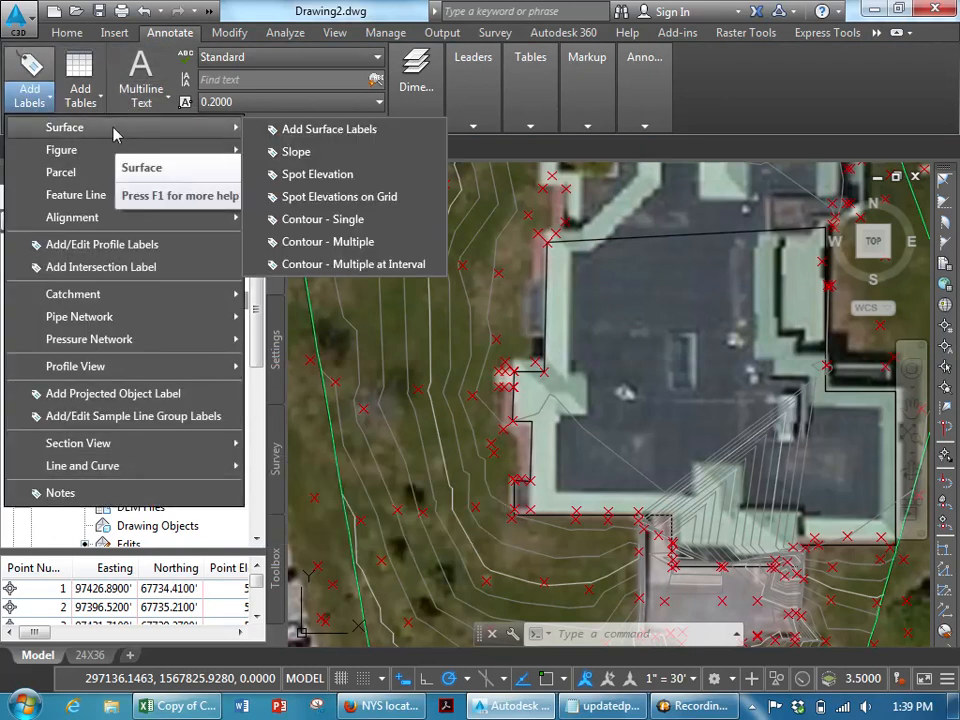
{"action": "left_click", "coordinate": [338, 250]}
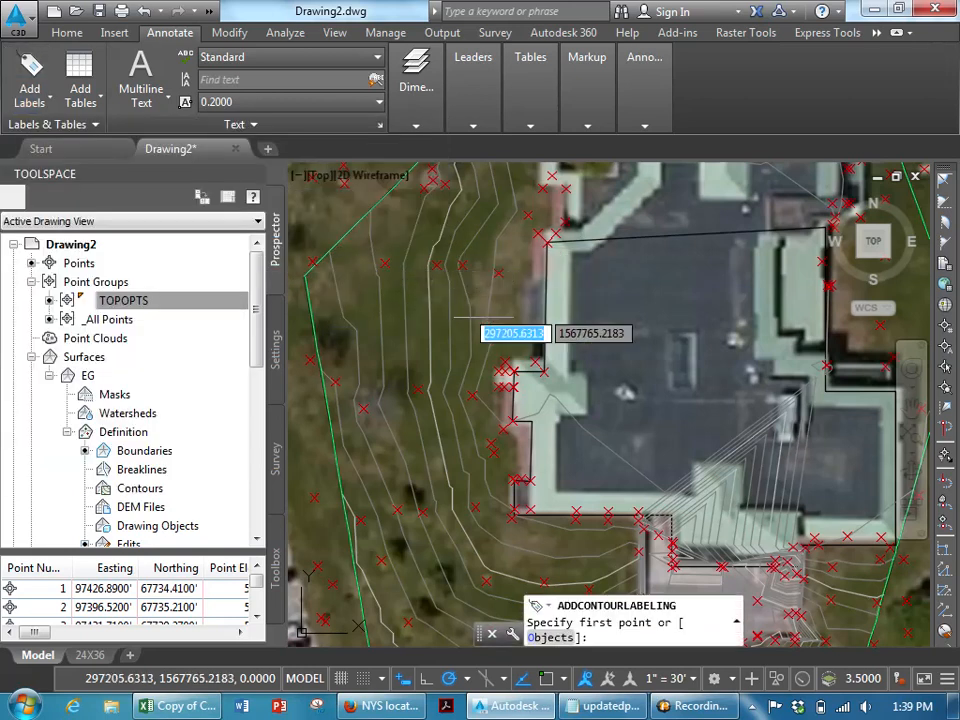
{"action": "left_click", "coordinate": [512, 309]}
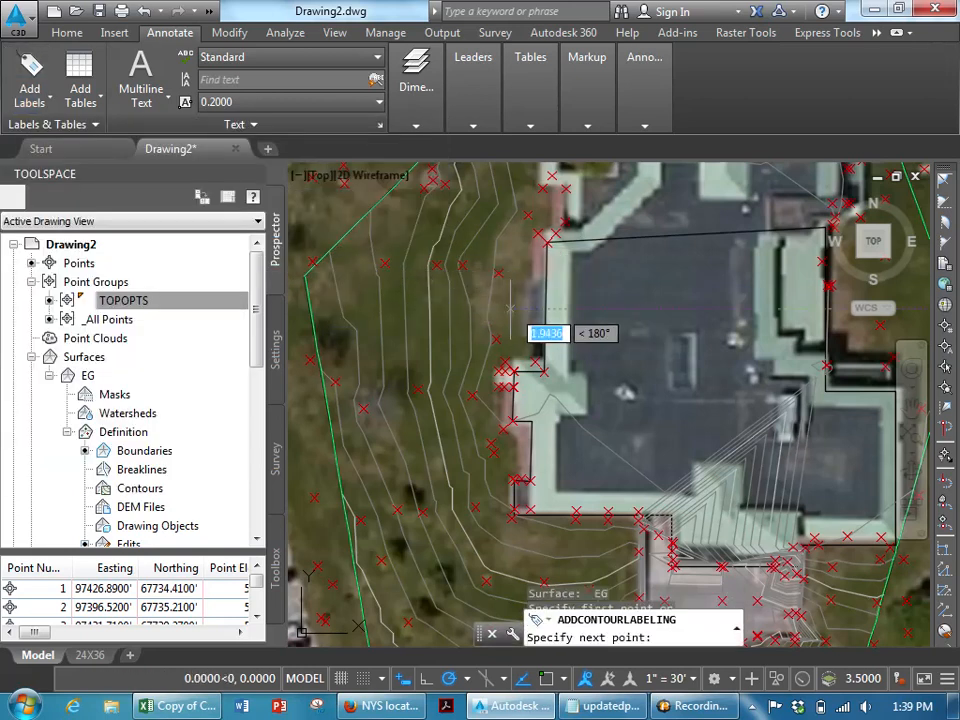
{"action": "left_click", "coordinate": [334, 320]}
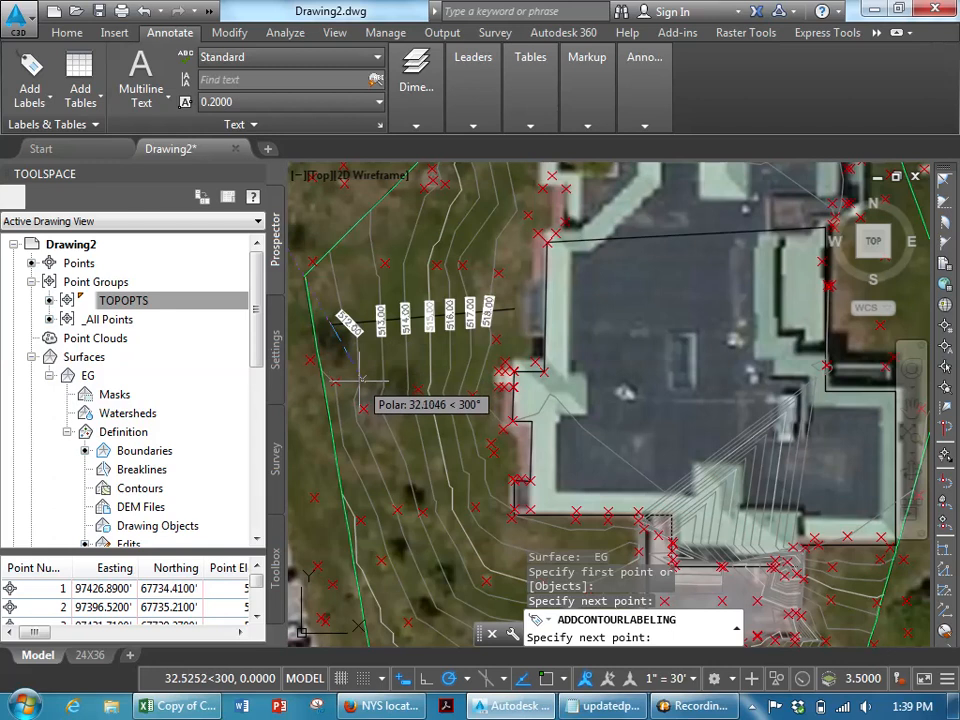
{"action": "key", "text": "Escape"}
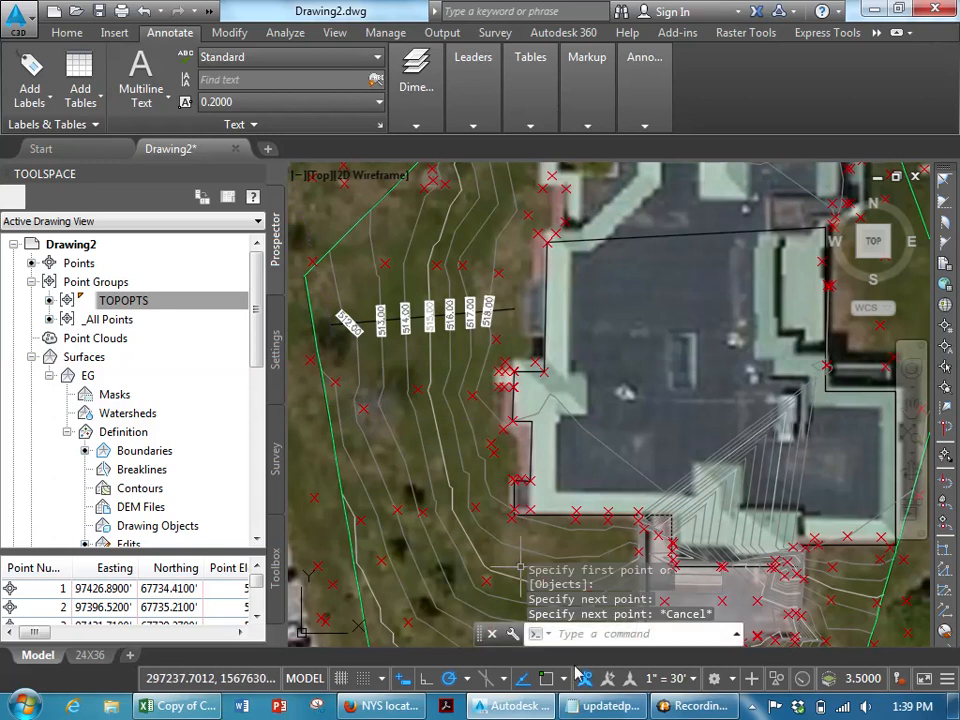
- Set the drawing's annotation scale to 1" = 20'
{"action": "left_click", "coordinate": [692, 684]}
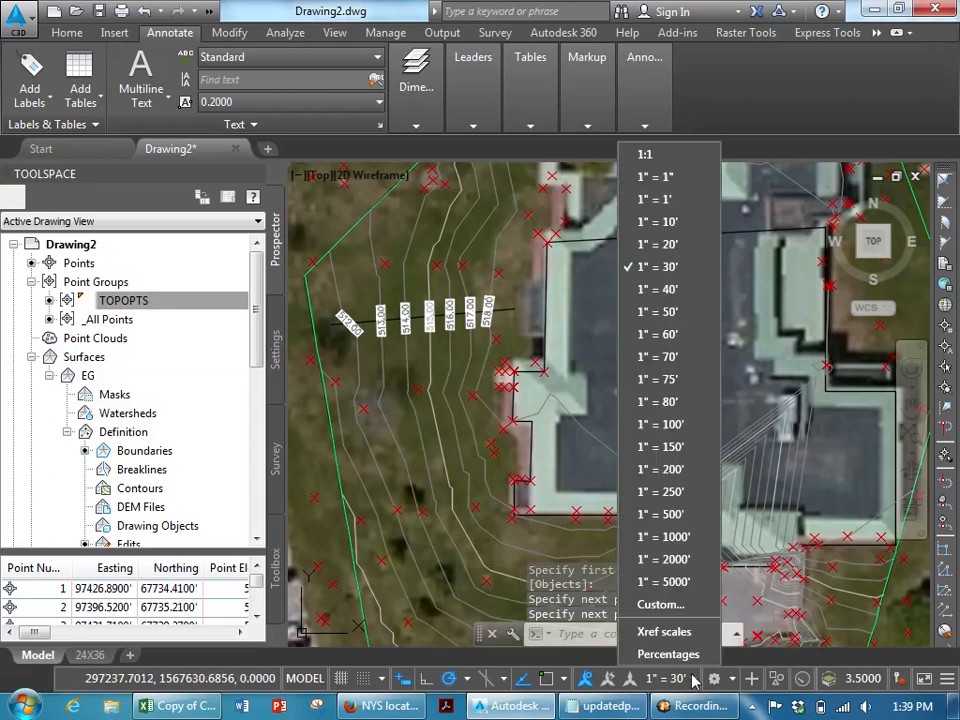
{"action": "left_click", "coordinate": [674, 251]}
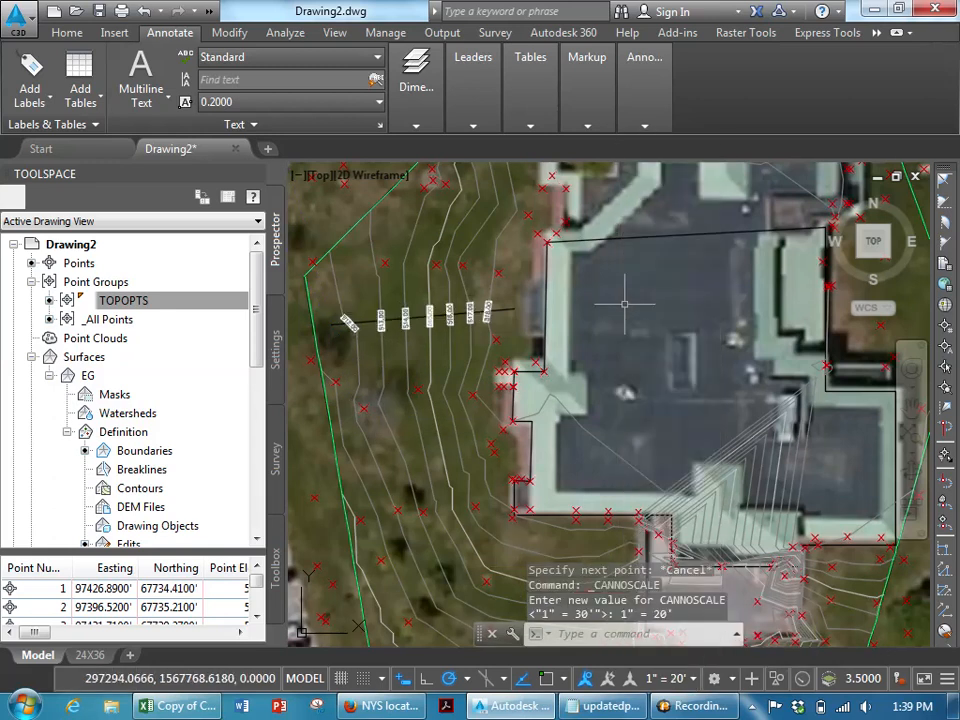
{"action": "scroll", "coordinate": [476, 335], "scroll_direction": "up", "scroll_amount": 5}
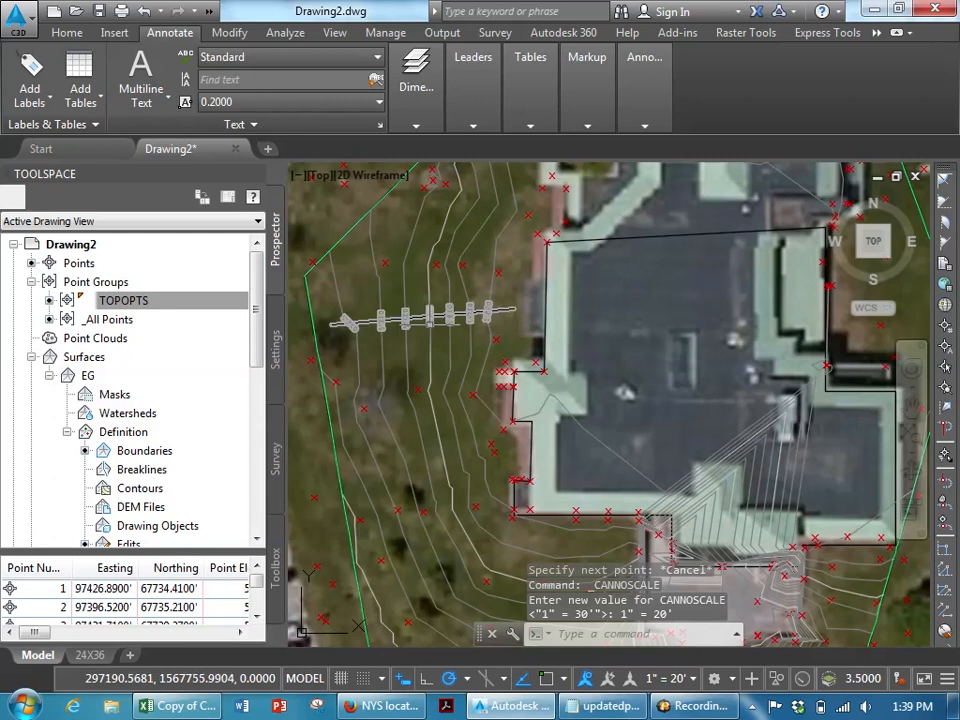
{"action": "key", "text": "Escape"}
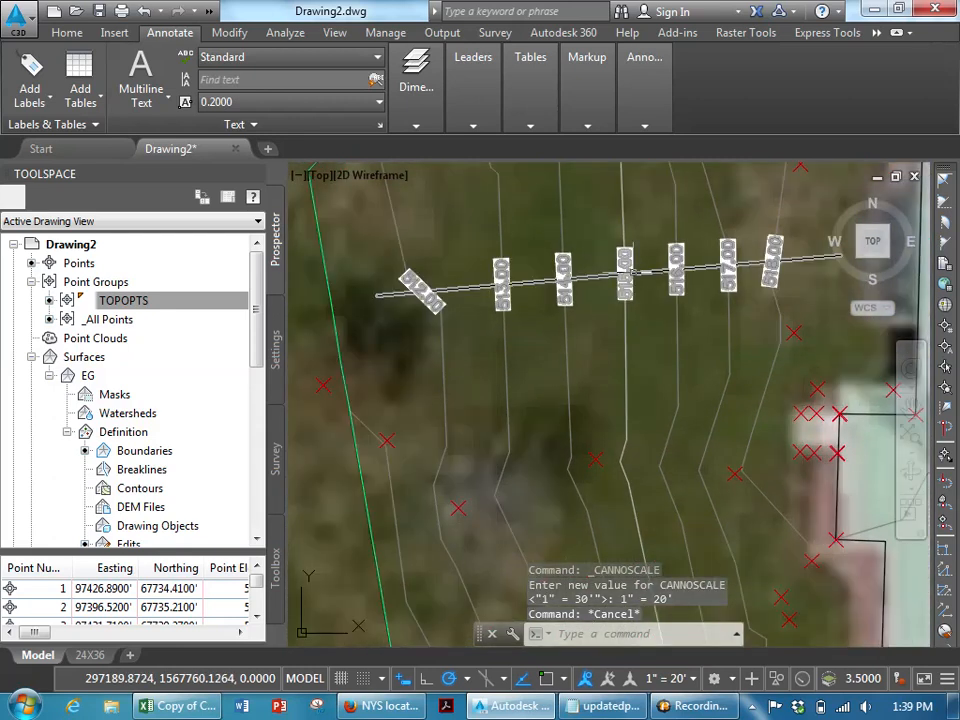
- Hide the contour label line by setting Display Contour Label Line to False
{"action": "left_click", "coordinate": [656, 270]}
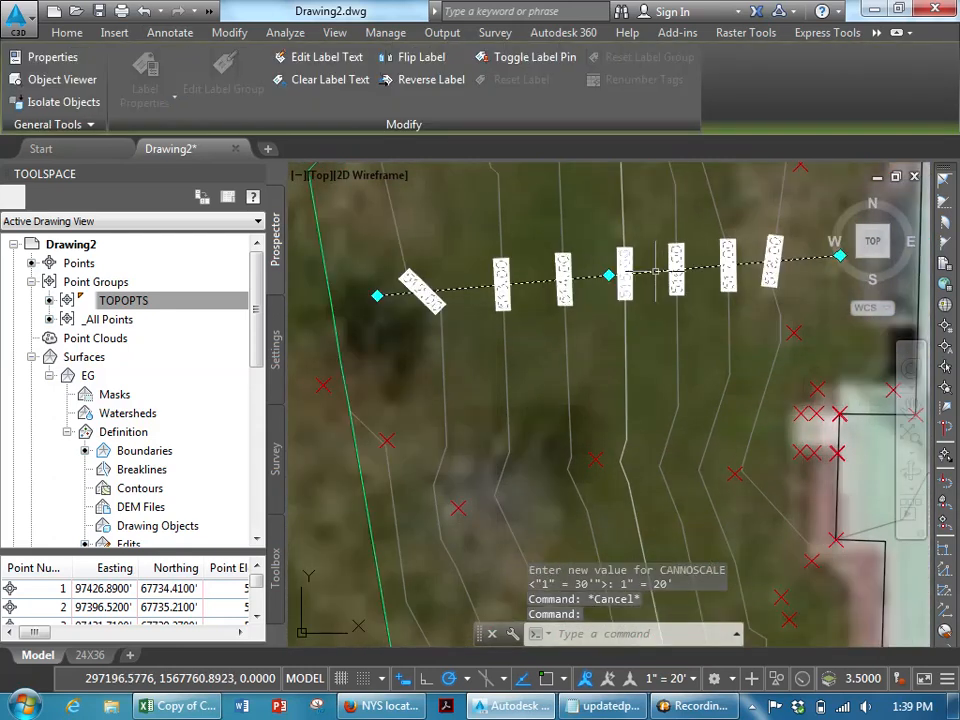
{"action": "right_click", "coordinate": [656, 270]}
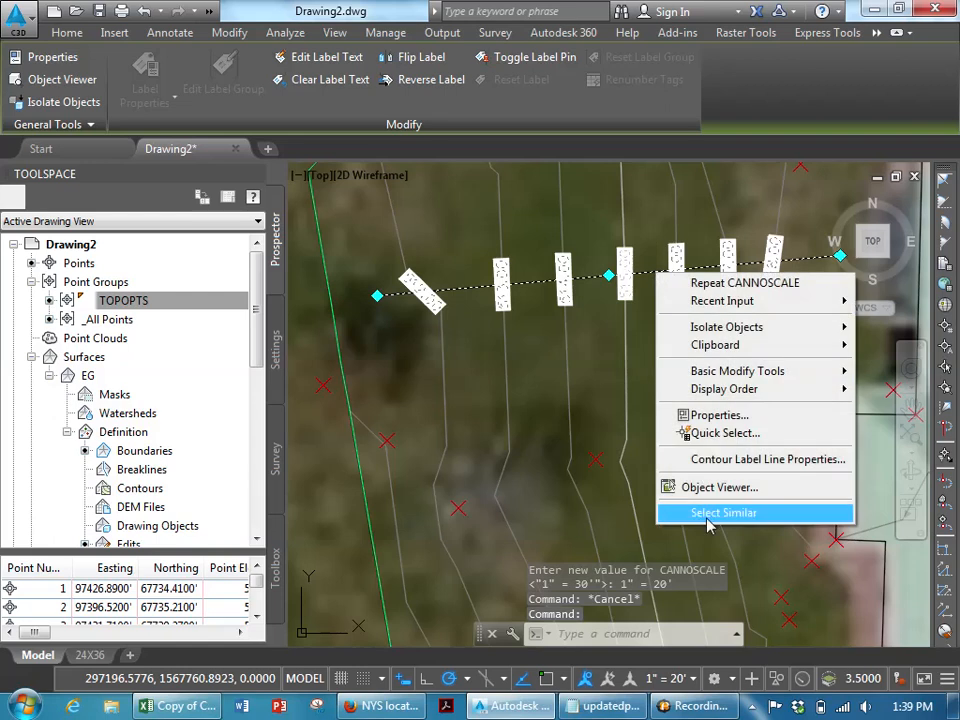
{"action": "left_click", "coordinate": [718, 415]}
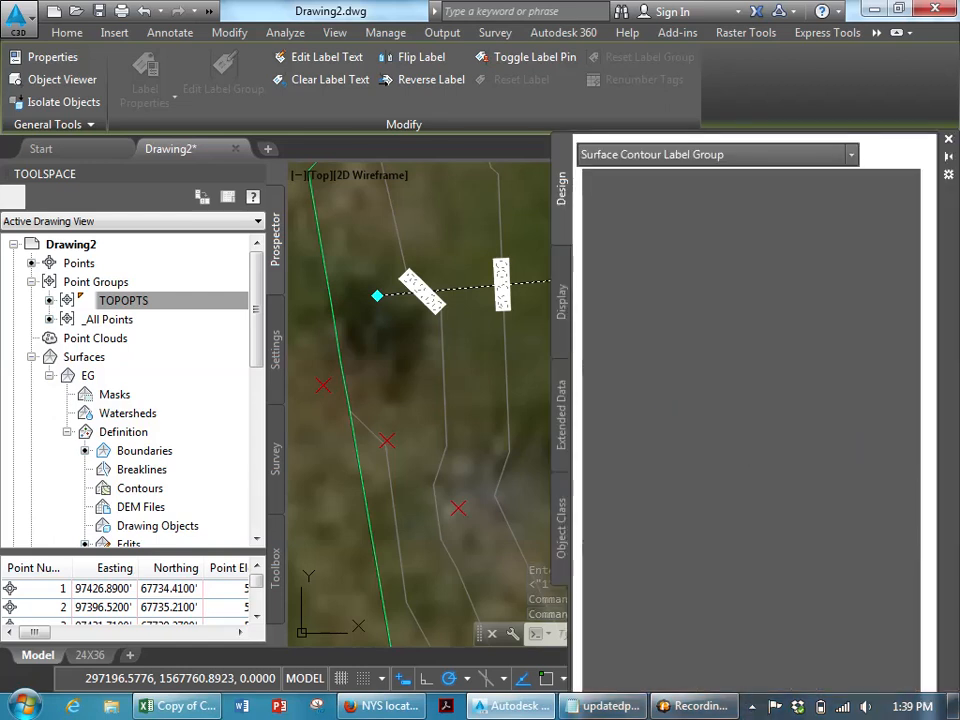
{"action": "left_click", "coordinate": [786, 204]}
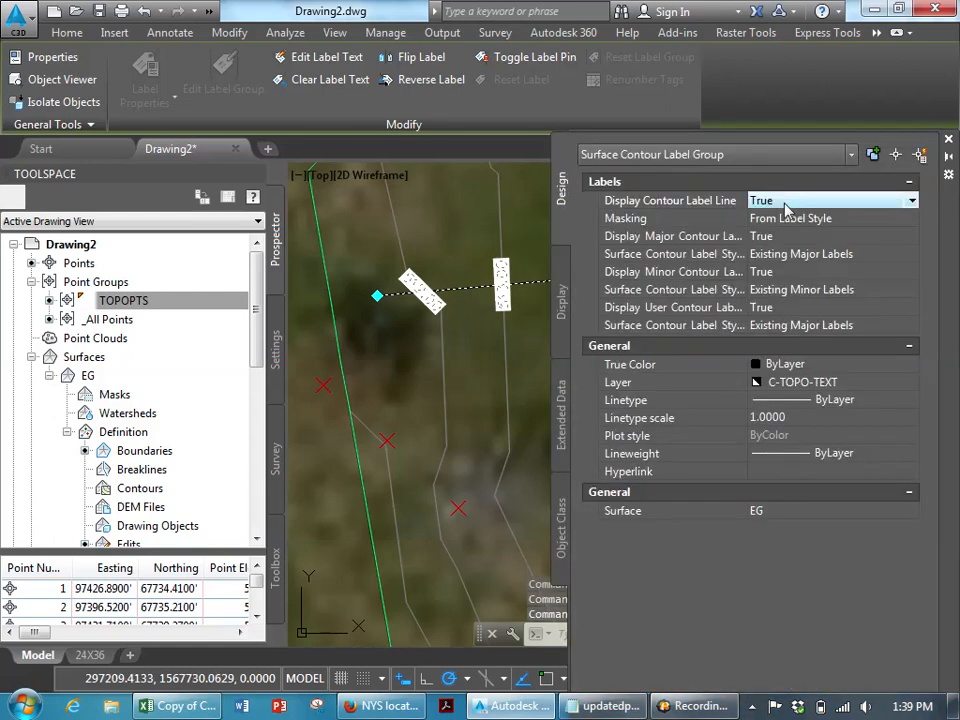
{"action": "left_click", "coordinate": [765, 201]}
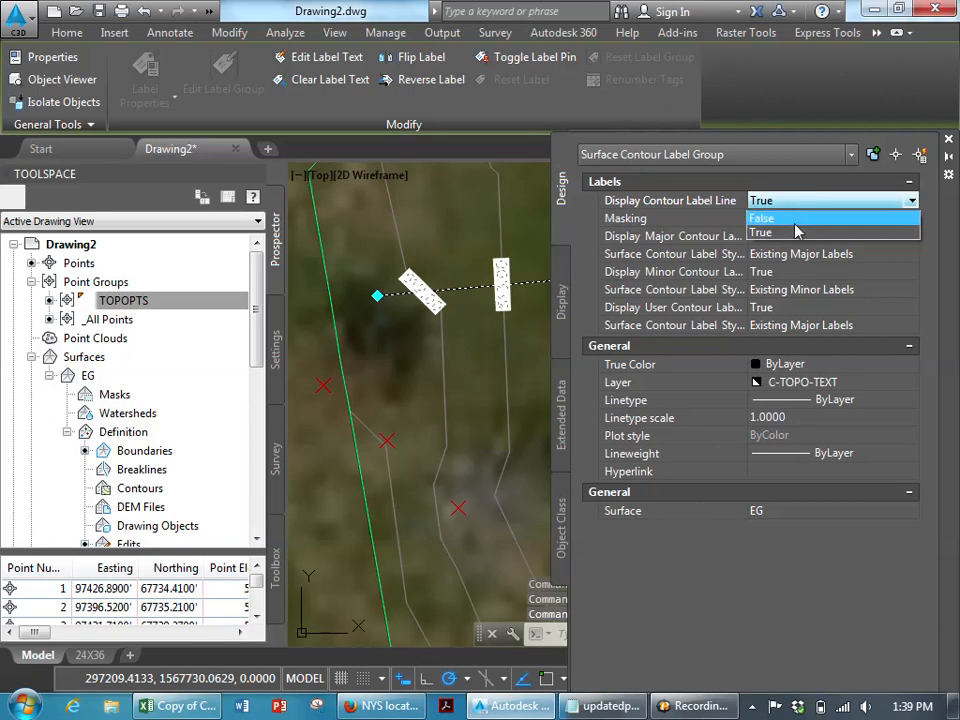
{"action": "left_click", "coordinate": [765, 213]}
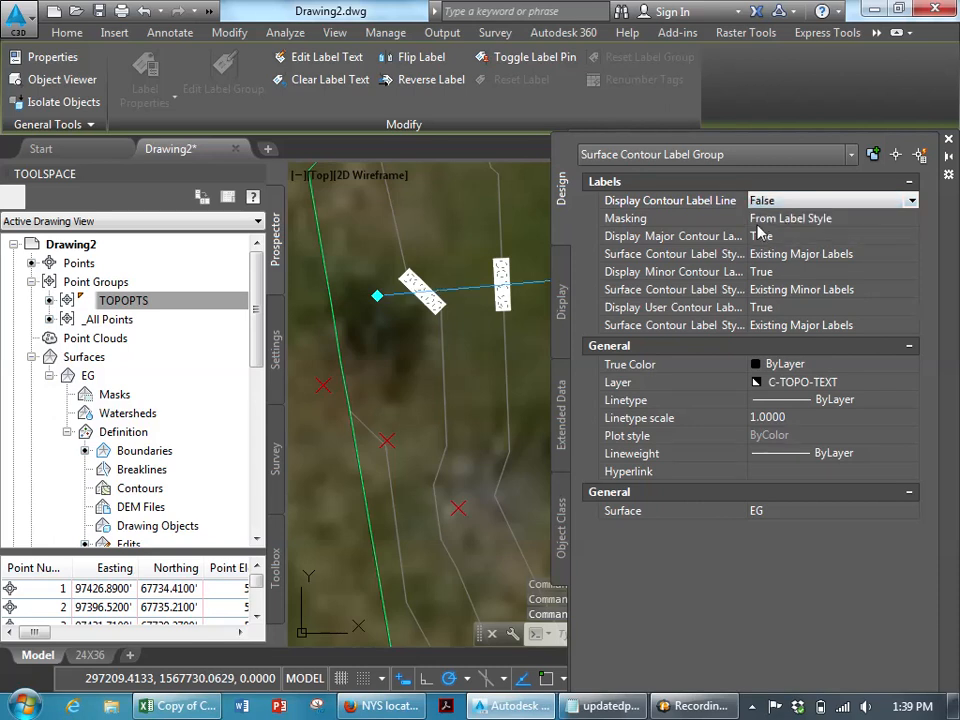
{"action": "left_click", "coordinate": [950, 141]}
{"action": "key", "text": "Escape"}
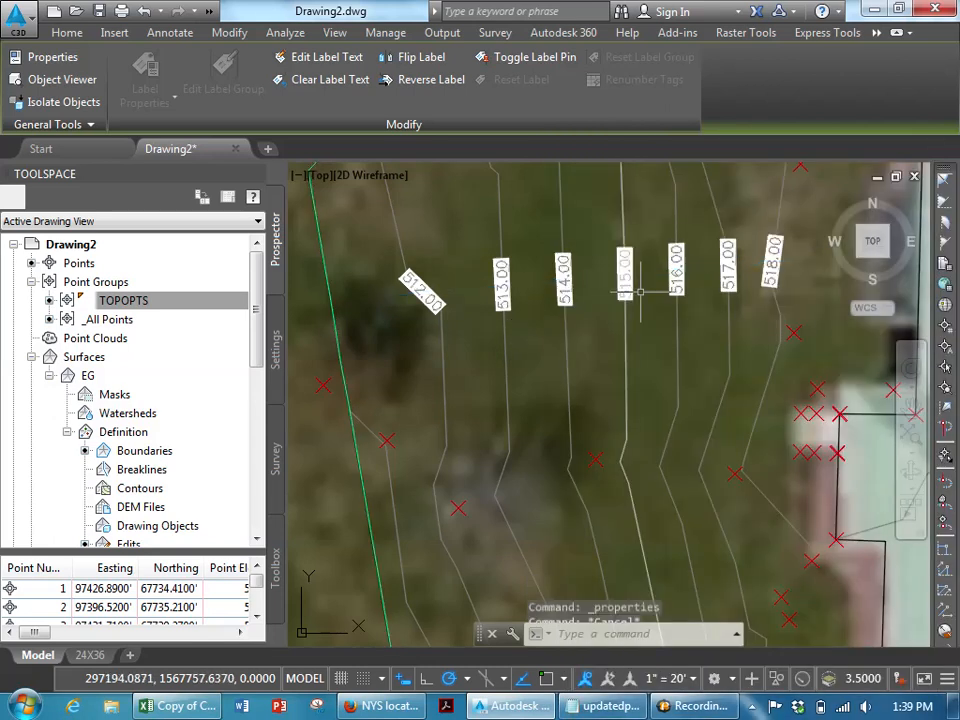
- Stretch the contour label line's western end slightly north so the label there straightens
{"action": "left_click", "coordinate": [633, 277]}
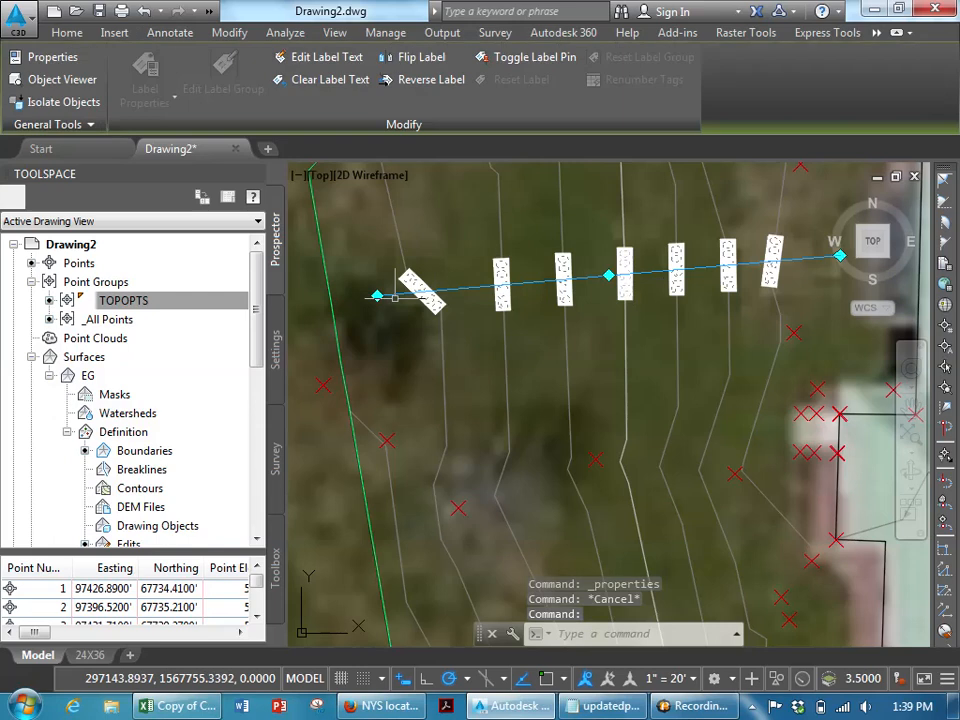
{"action": "left_click", "coordinate": [377, 296]}
{"action": "left_click", "coordinate": [360, 240]}
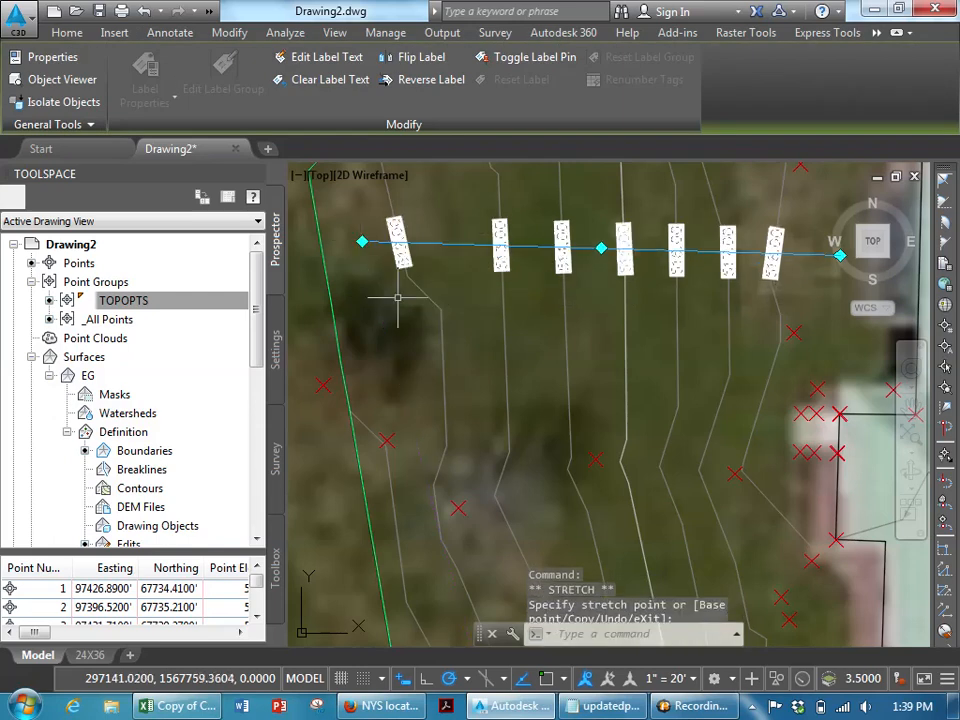
{"action": "key", "text": "Escape"}
- Try to hide the aerial image with its Show Image option and regenerate the drawing
{"action": "scroll", "coordinate": [544, 397], "scroll_direction": "down", "scroll_amount": 3}
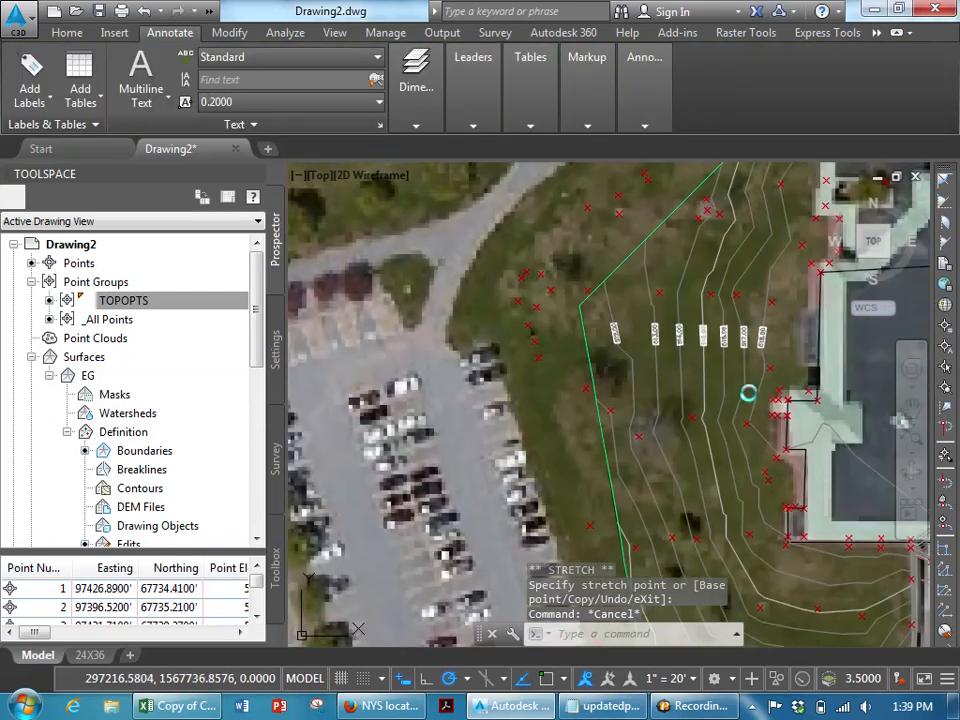
{"action": "scroll", "coordinate": [625, 393], "scroll_direction": "down", "scroll_amount": 8}
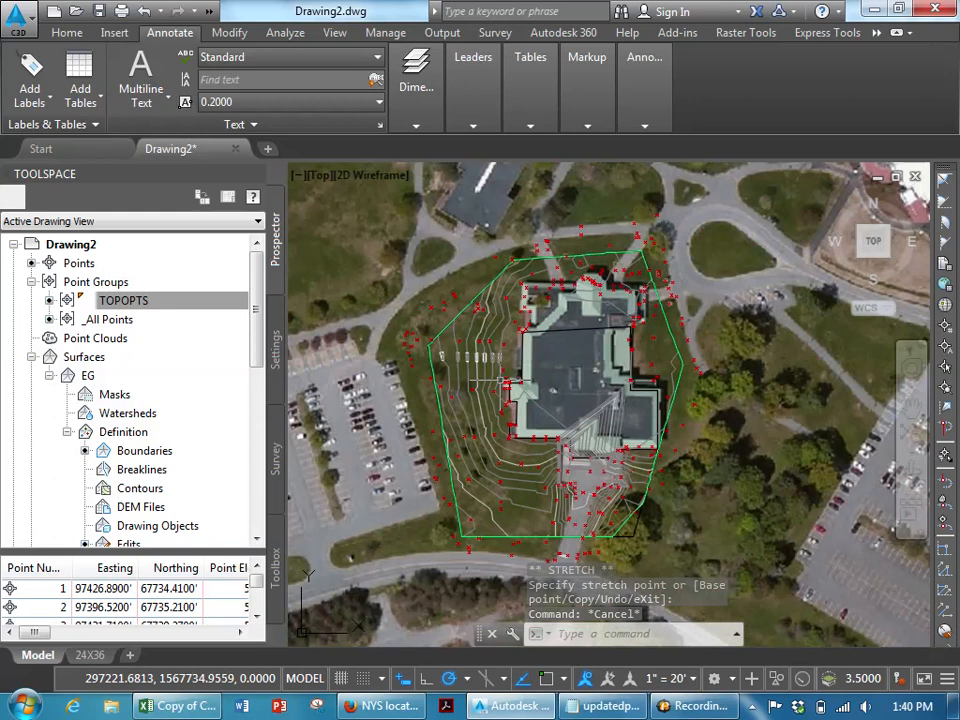
{"action": "scroll", "coordinate": [690, 395], "scroll_direction": "down", "scroll_amount": 5}
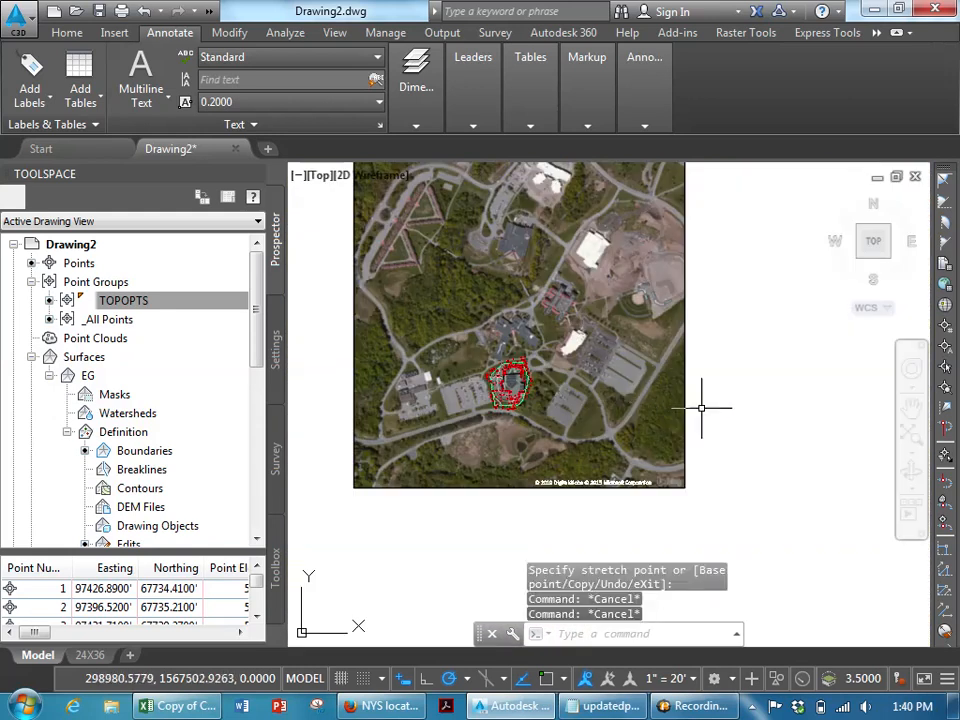
{"action": "left_click", "coordinate": [678, 386]}
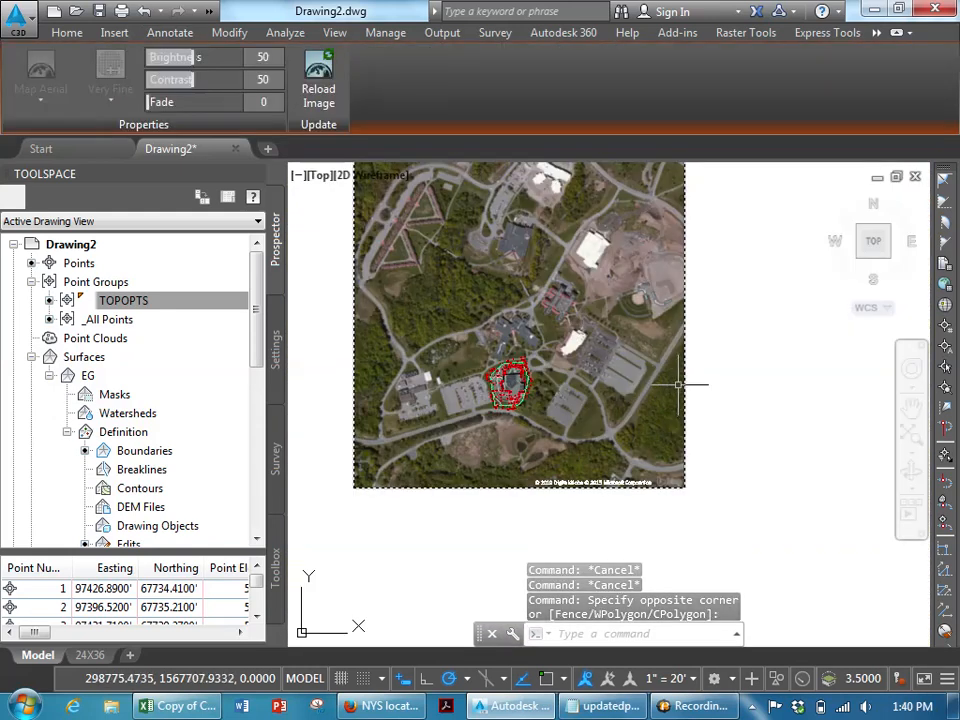
{"action": "right_click", "coordinate": [678, 387]}
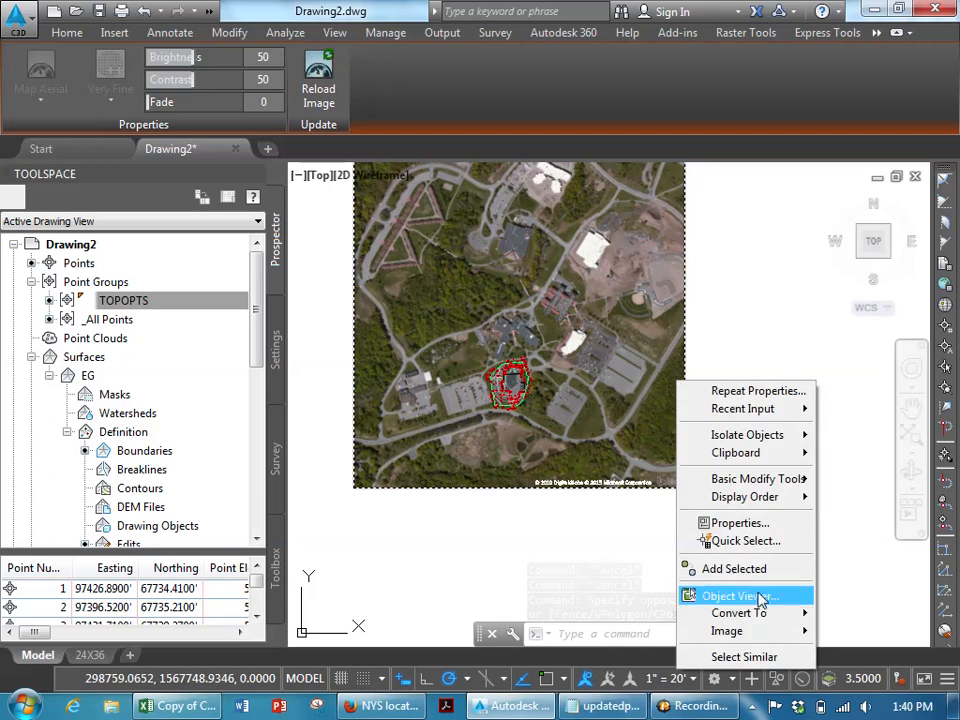
{"action": "mouse_move", "coordinate": [776, 637]}
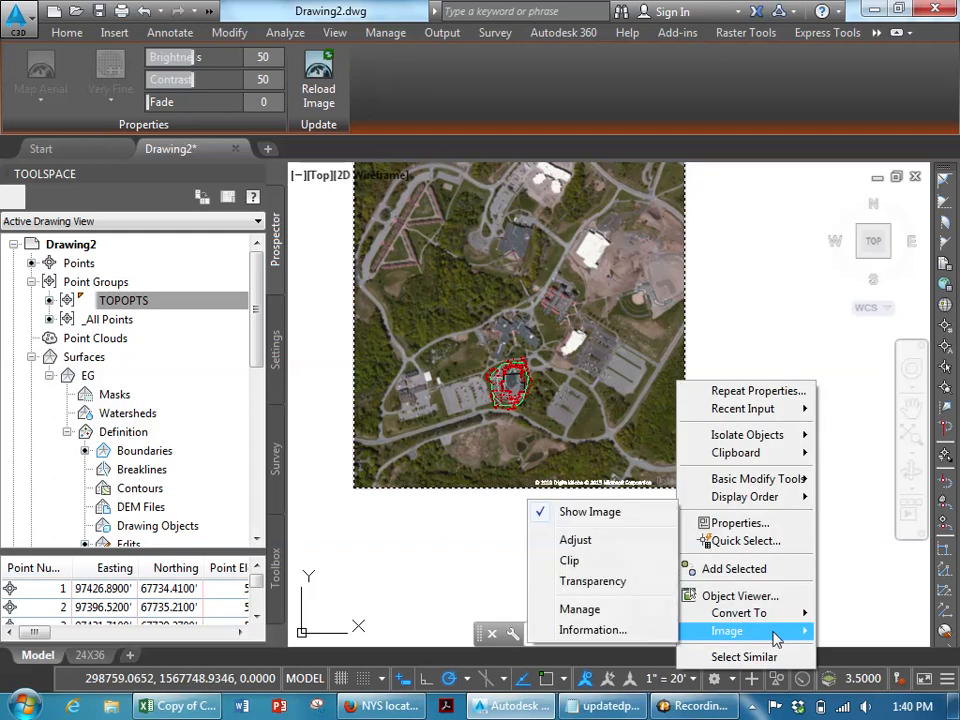
{"action": "left_click", "coordinate": [583, 513]}
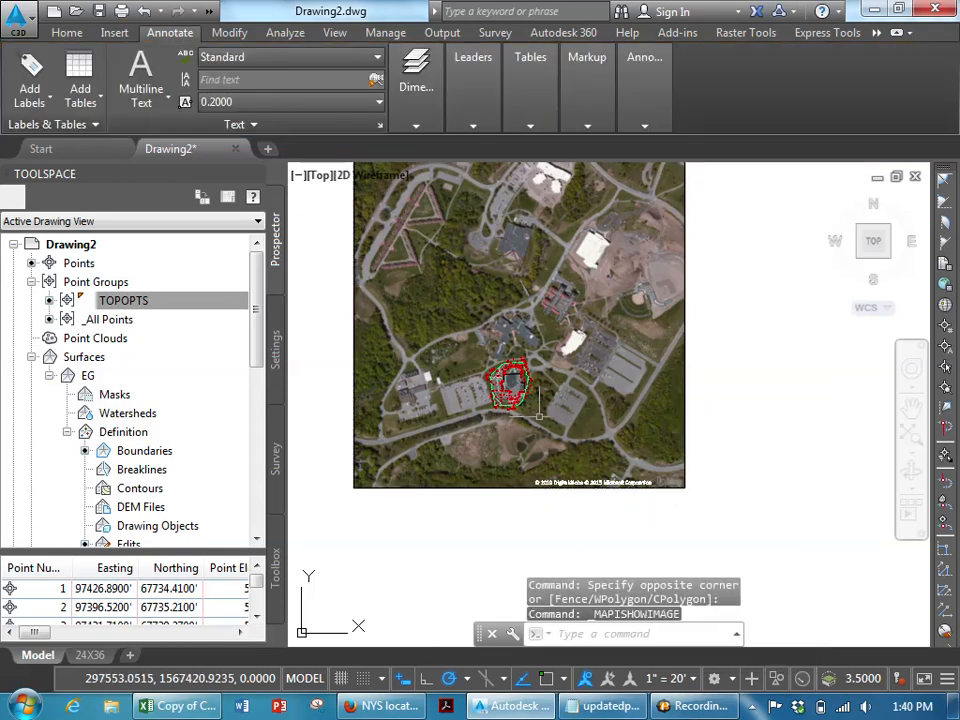
{"action": "type", "text": "re"}
{"action": "key", "text": "Return"}
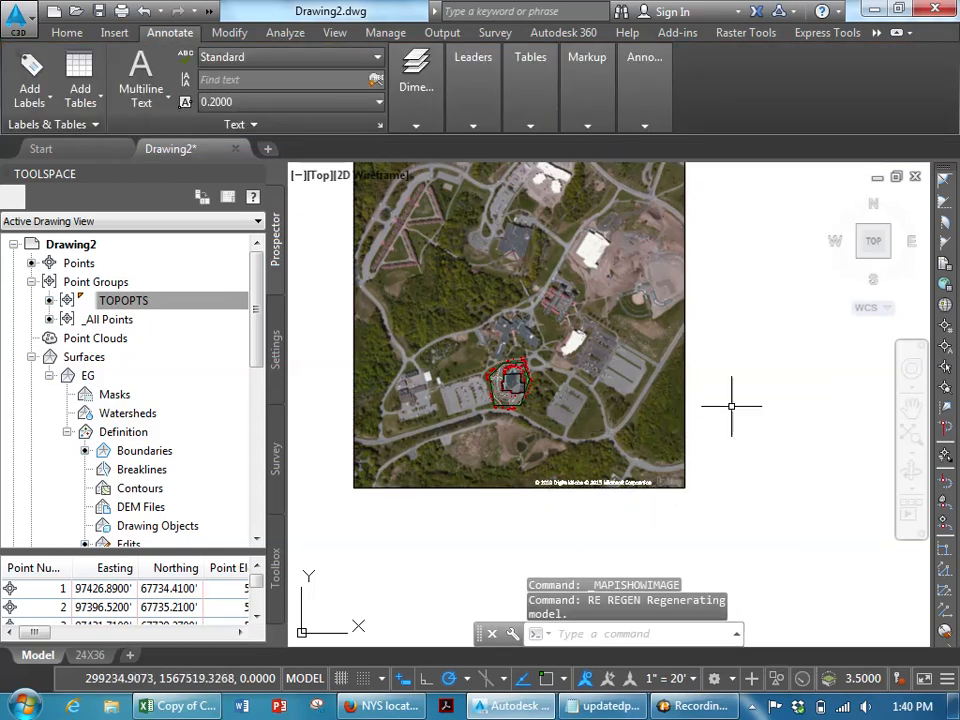
- Toggle the aerial image's Show Image option back and regenerate the drawing
{"action": "key", "text": "Escape"}
{"action": "left_click", "coordinate": [731, 406]}
{"action": "left_click", "coordinate": [666, 373]}
{"action": "right_click", "coordinate": [666, 373]}
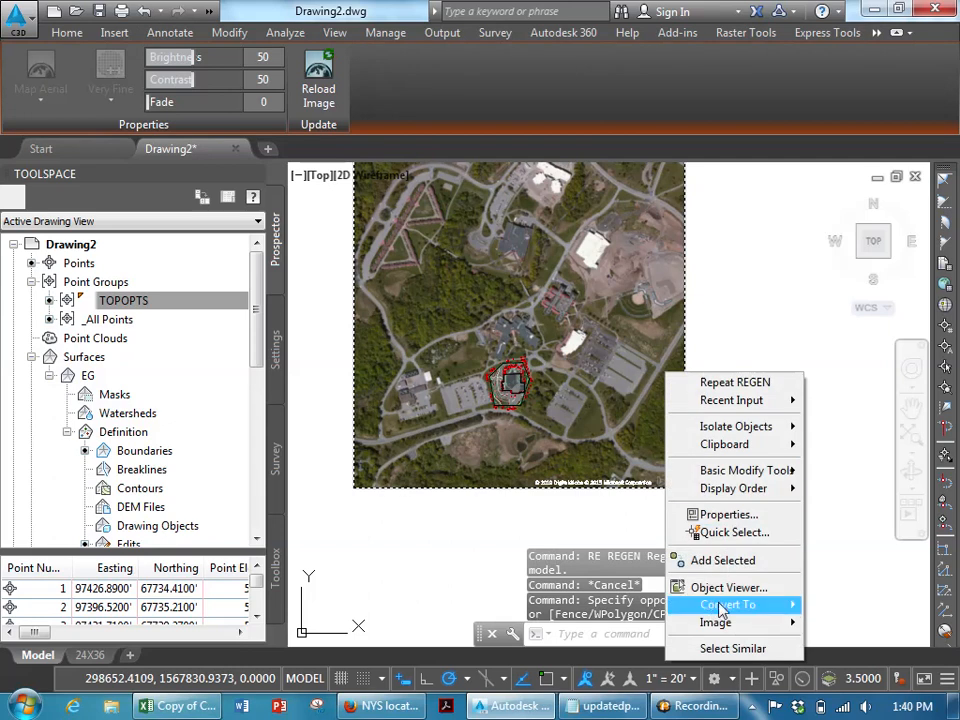
{"action": "mouse_move", "coordinate": [724, 622]}
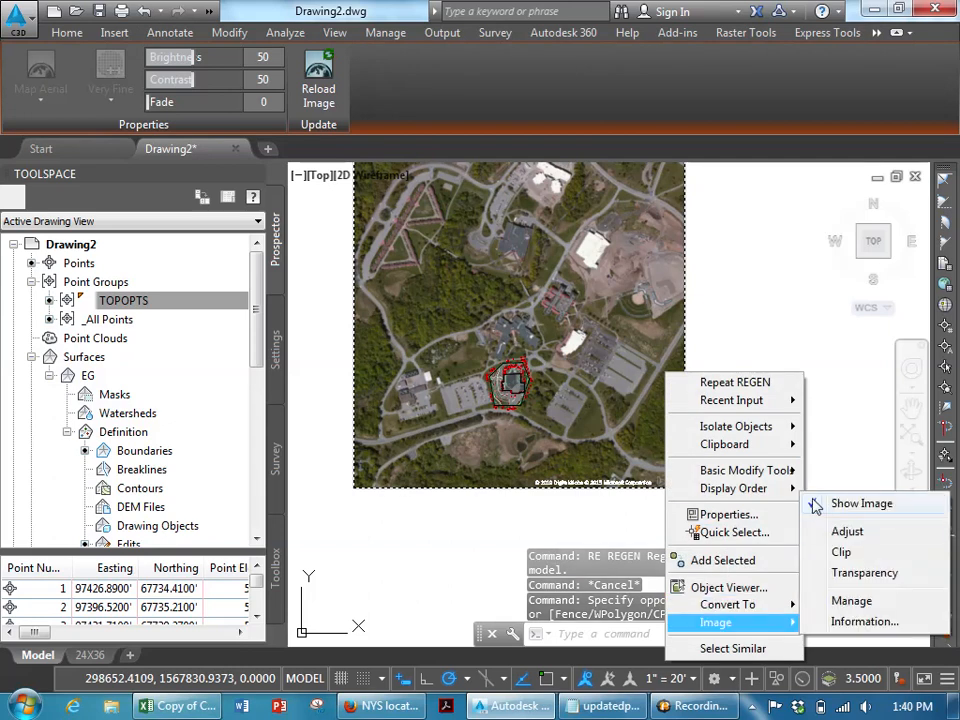
{"action": "left_click", "coordinate": [816, 506]}
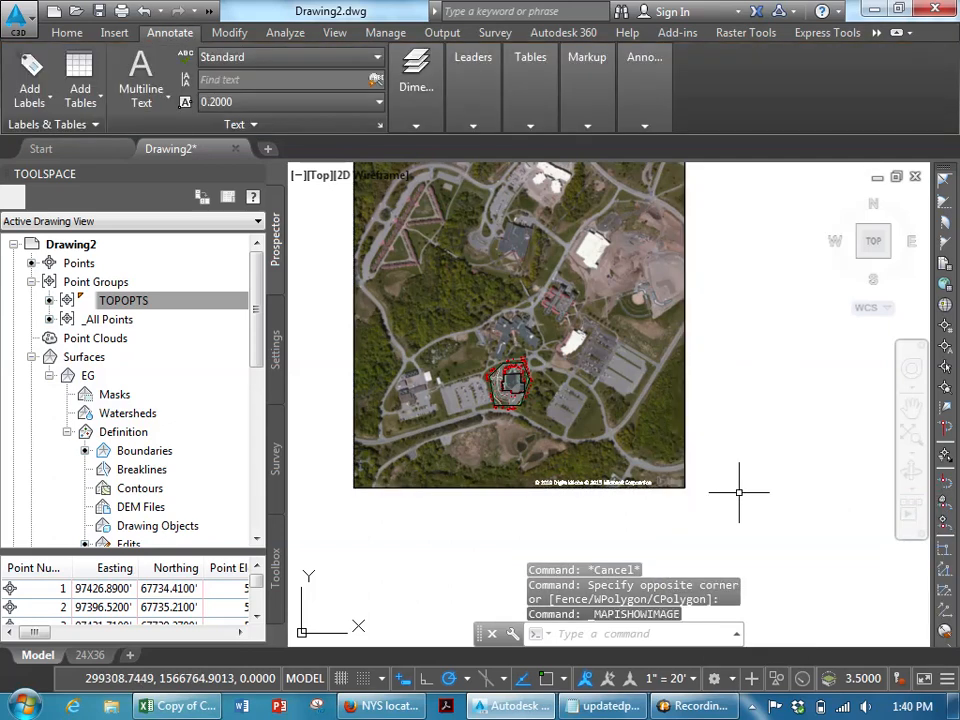
{"action": "type", "text": "re"}
{"action": "key", "text": "Return"}
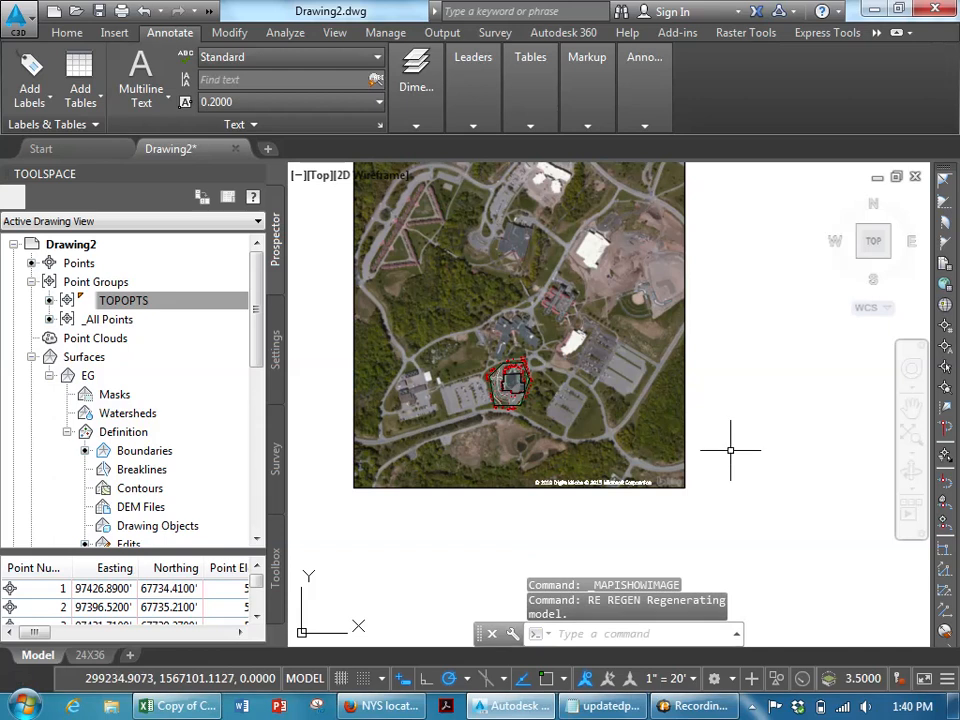
{"action": "key", "text": "Escape"}
{"action": "left_click", "coordinate": [731, 448]}
{"action": "left_click", "coordinate": [660, 346]}
{"action": "right_click", "coordinate": [636, 304]}
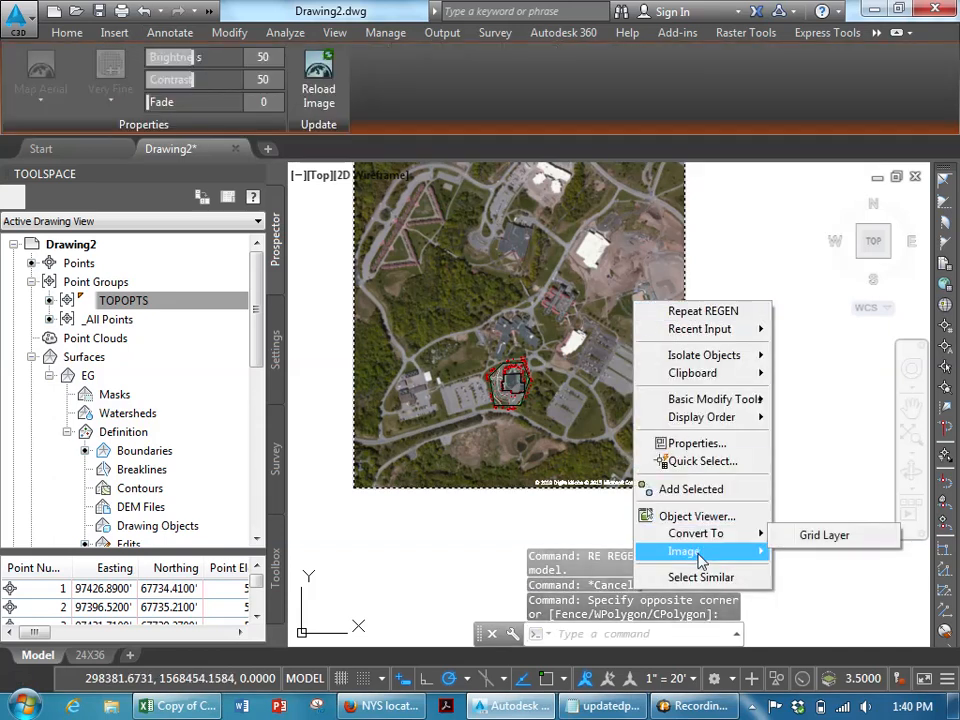
{"action": "mouse_move", "coordinate": [700, 558]}
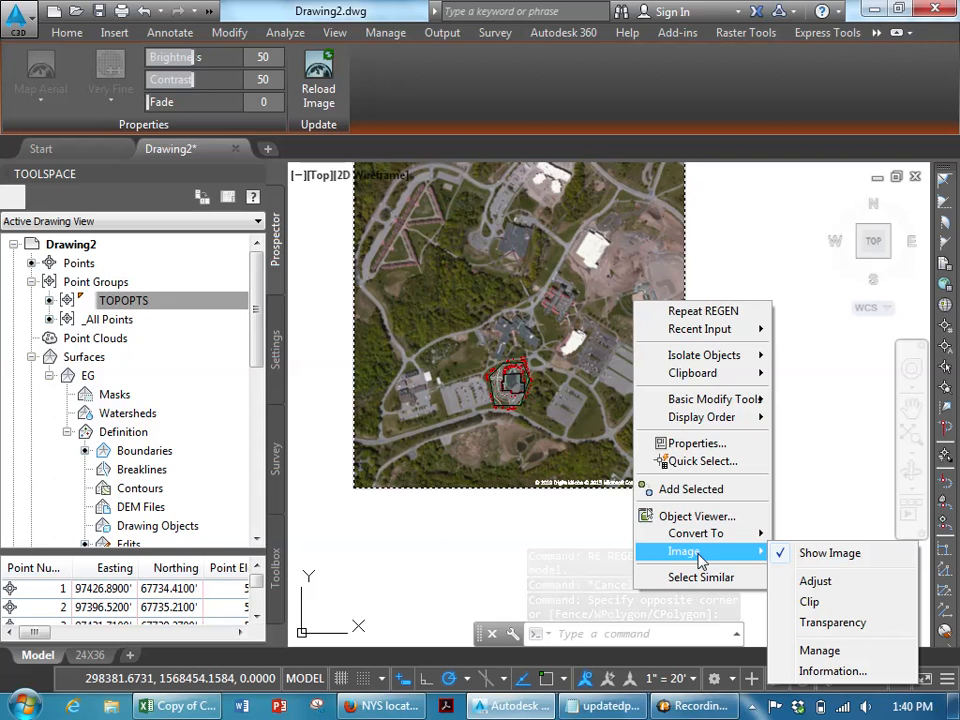
{"action": "left_click", "coordinate": [346, 232]}
{"action": "key", "text": "Escape"}
- Move the selected aerial image onto the V-SURV-FIGR layer
{"action": "left_click", "coordinate": [686, 392]}
{"action": "left_click", "coordinate": [675, 381]}
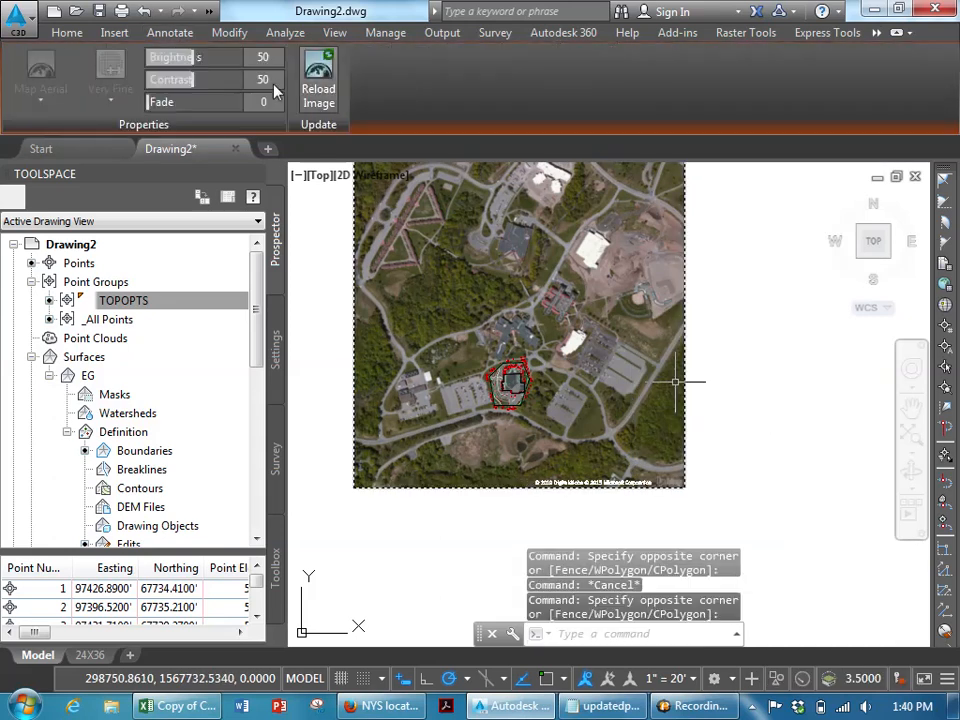
{"action": "left_click", "coordinate": [67, 34]}
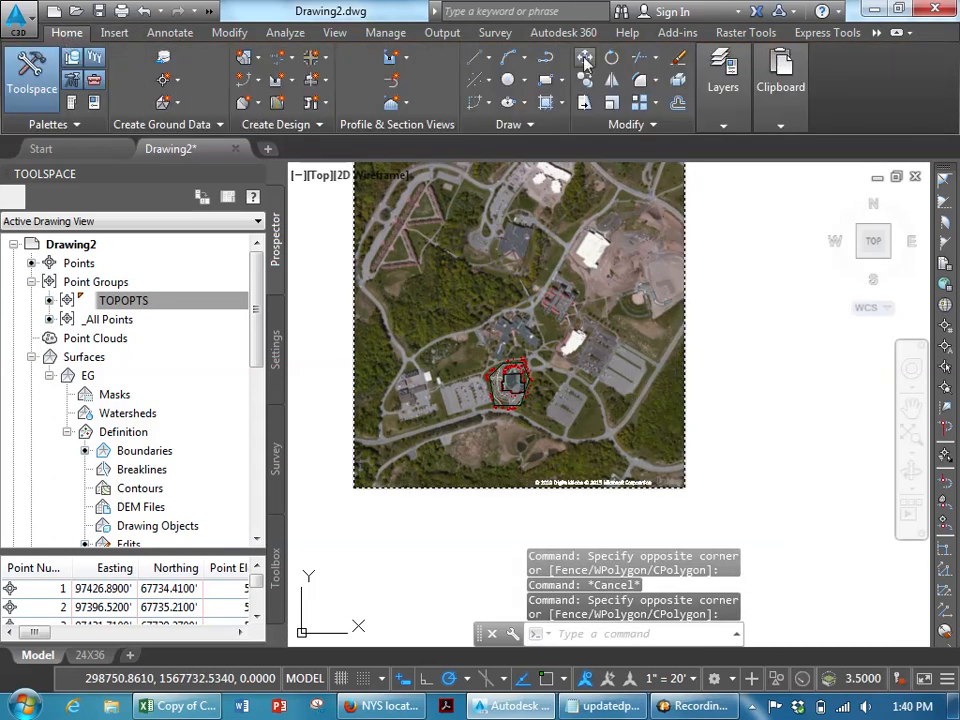
{"action": "left_click", "coordinate": [727, 126]}
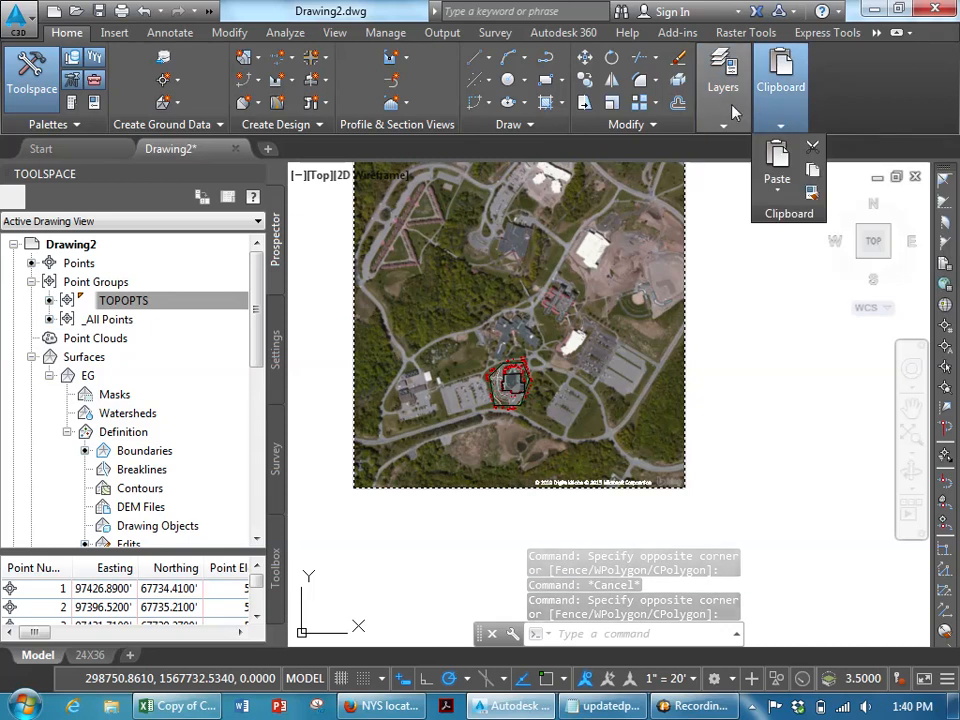
{"action": "mouse_move", "coordinate": [726, 122]}
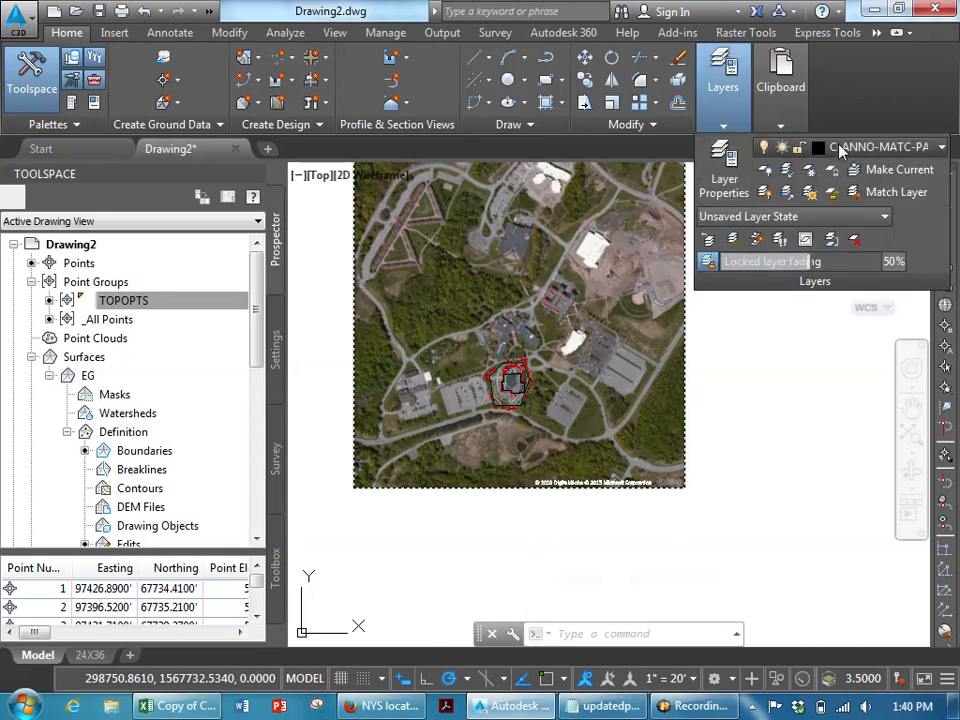
{"action": "left_click", "coordinate": [845, 147]}
{"action": "scroll", "coordinate": [930, 185], "scroll_direction": "up", "scroll_amount": 3}
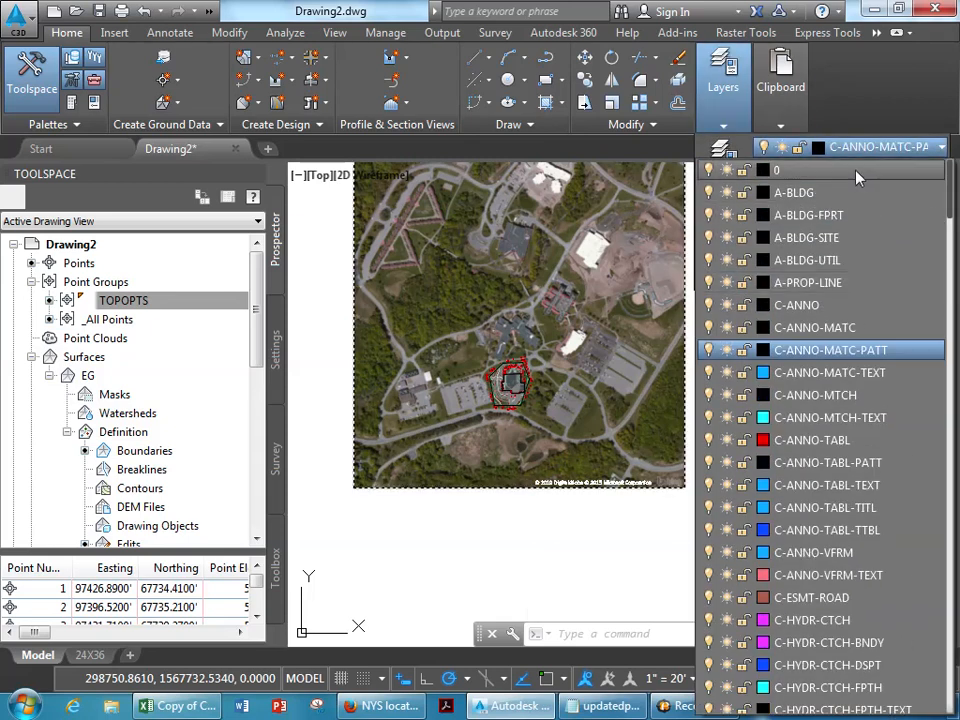
{"action": "left_click_drag", "start_coordinate": [950, 196], "coordinate": [955, 695]}
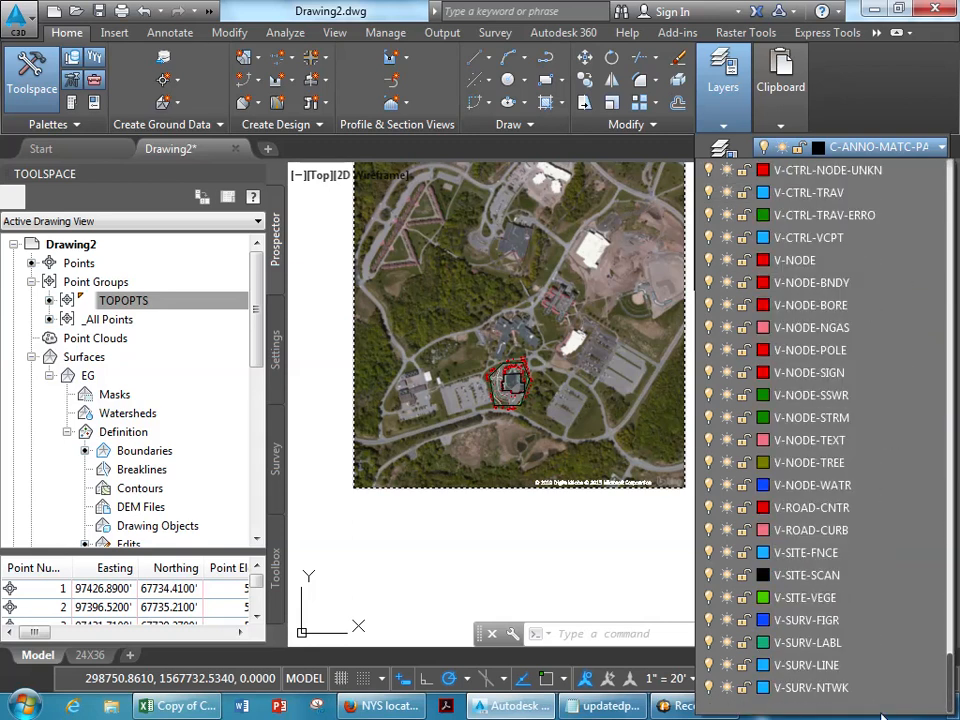
{"action": "left_click", "coordinate": [786, 620]}
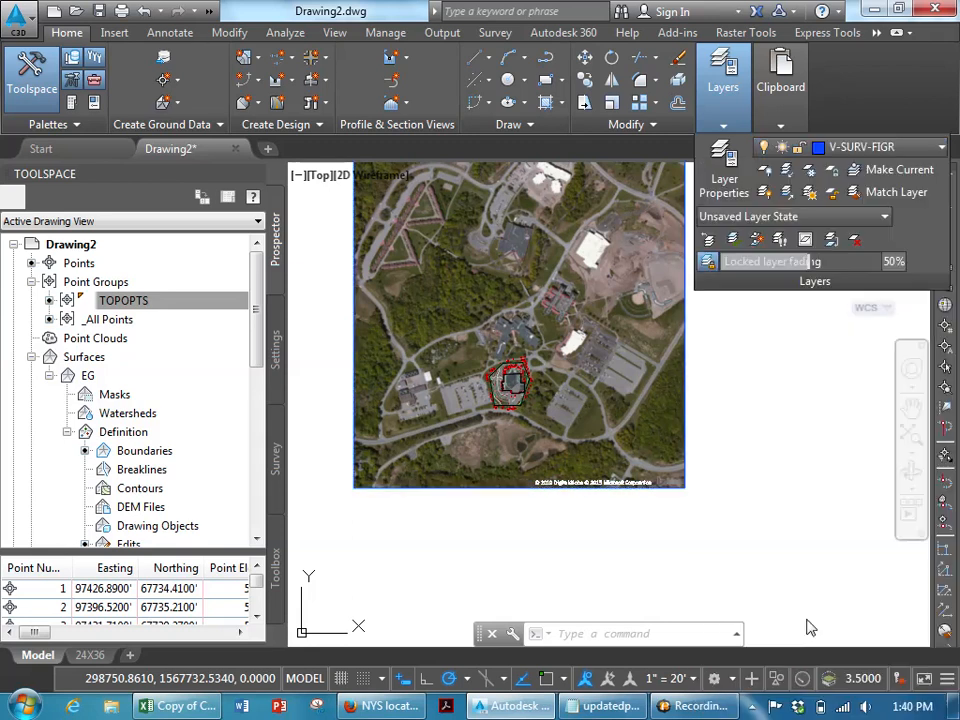
{"action": "mouse_move", "coordinate": [733, 128]}
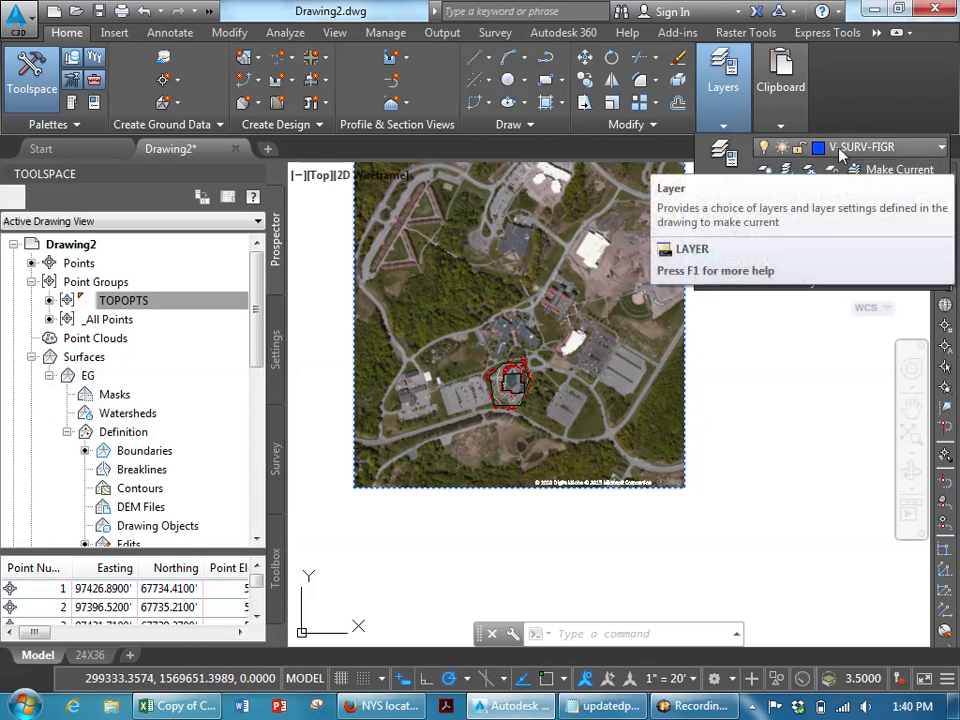
{"action": "key", "text": "Escape"}
{"action": "key", "text": "Escape"}
{"action": "key", "text": "Escape"}
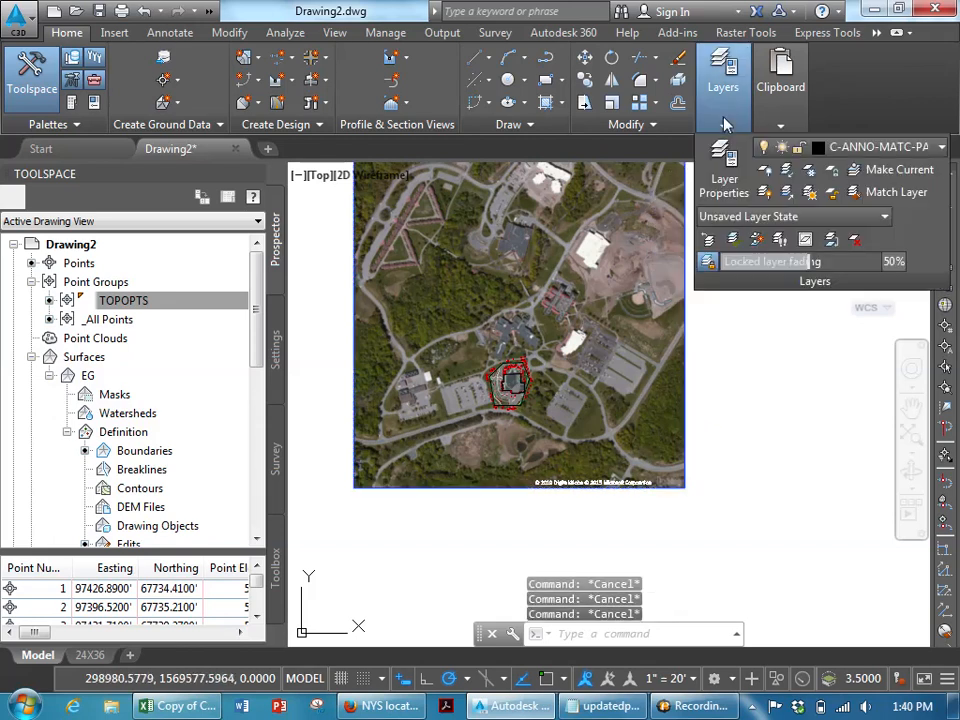
- Freeze the aerial image's layer with Layer Freeze by picking the image
{"action": "left_click", "coordinate": [811, 172]}
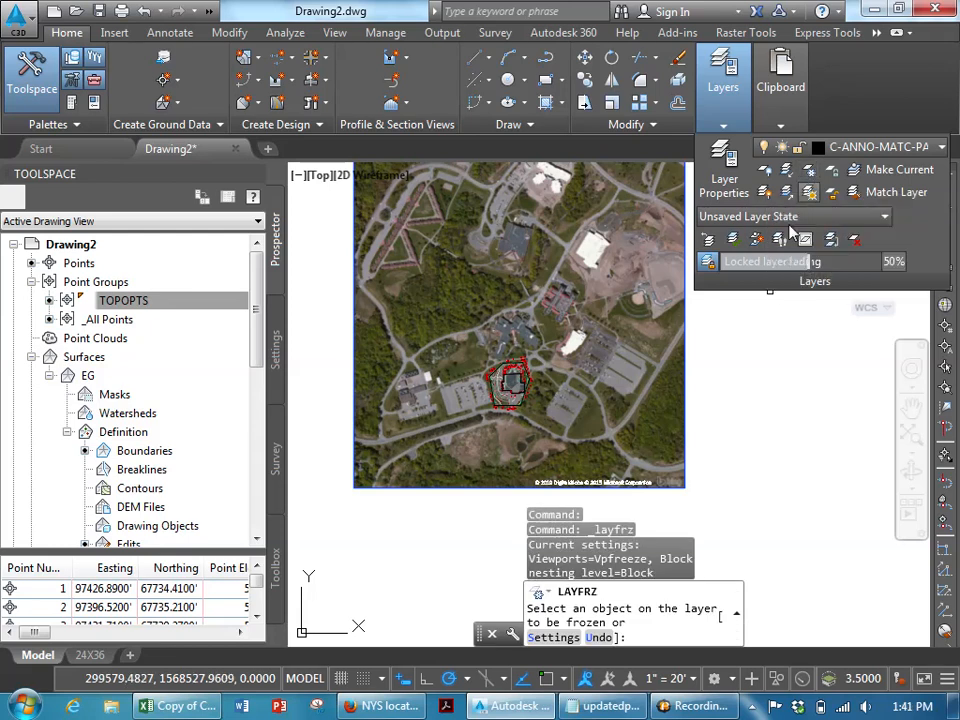
{"action": "left_click", "coordinate": [684, 352]}
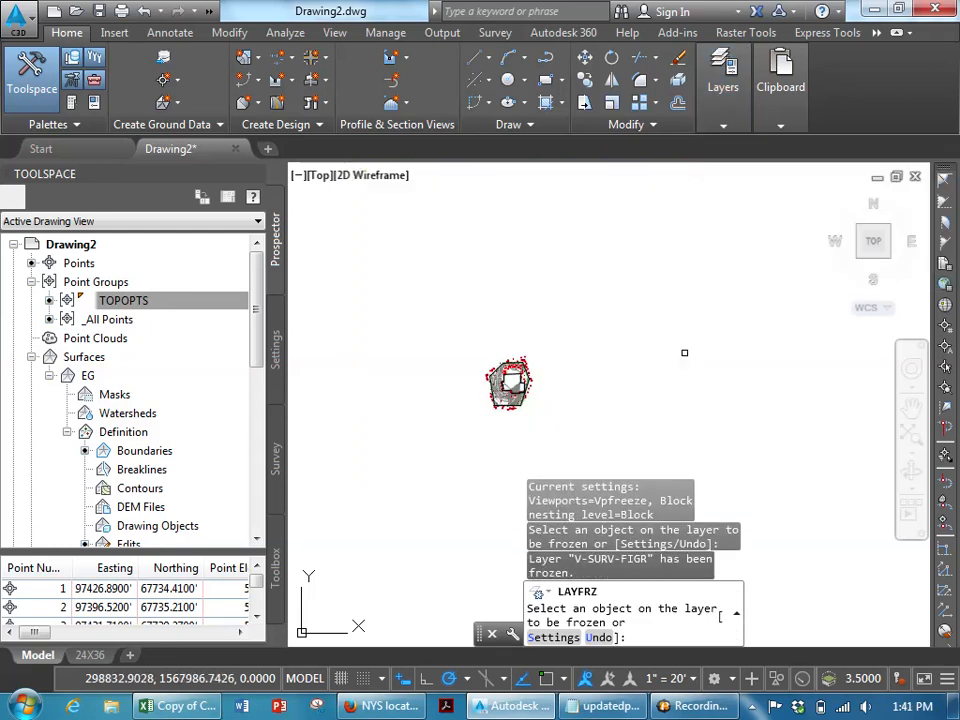
{"action": "key", "text": "Escape"}
- Switch to the 24X36 layout, frame the site in the viewport and set its scale to 1" = 20'
{"action": "left_click", "coordinate": [89, 655]}
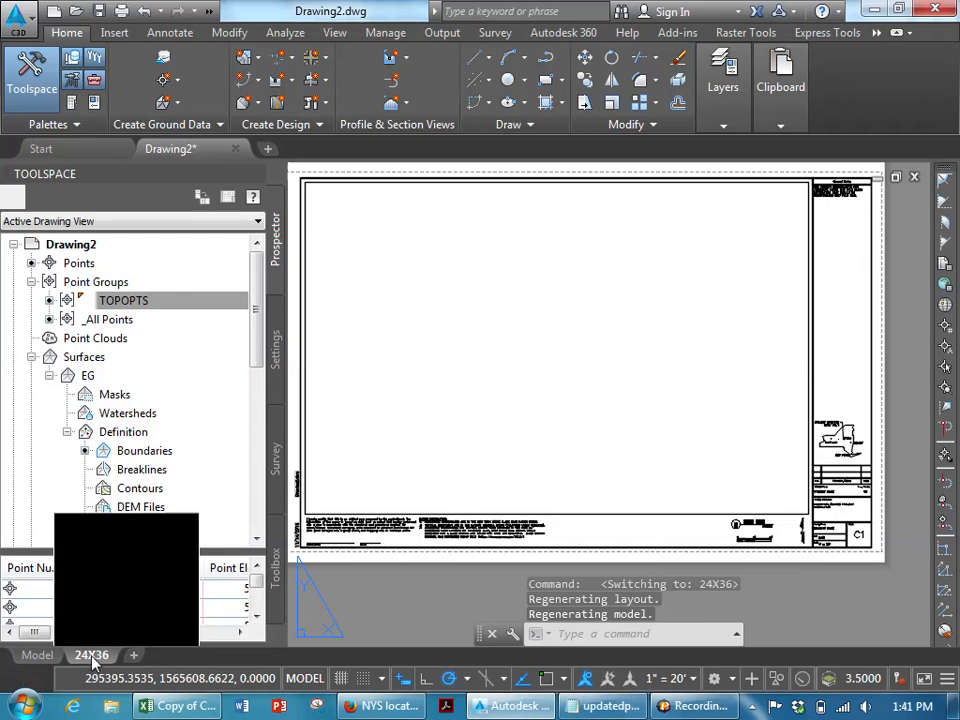
{"action": "double_click", "coordinate": [532, 413]}
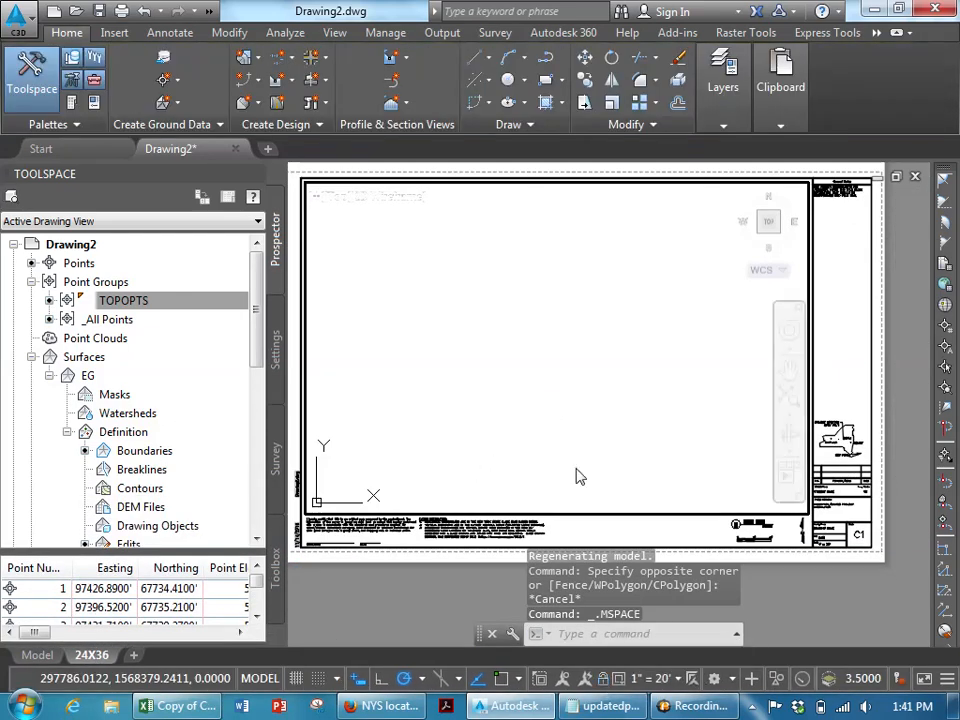
{"action": "middle_click_drag", "start_coordinate": [501, 401], "coordinate": [624, 183]}
{"action": "scroll", "coordinate": [560, 375], "scroll_direction": "down", "scroll_amount": 10}
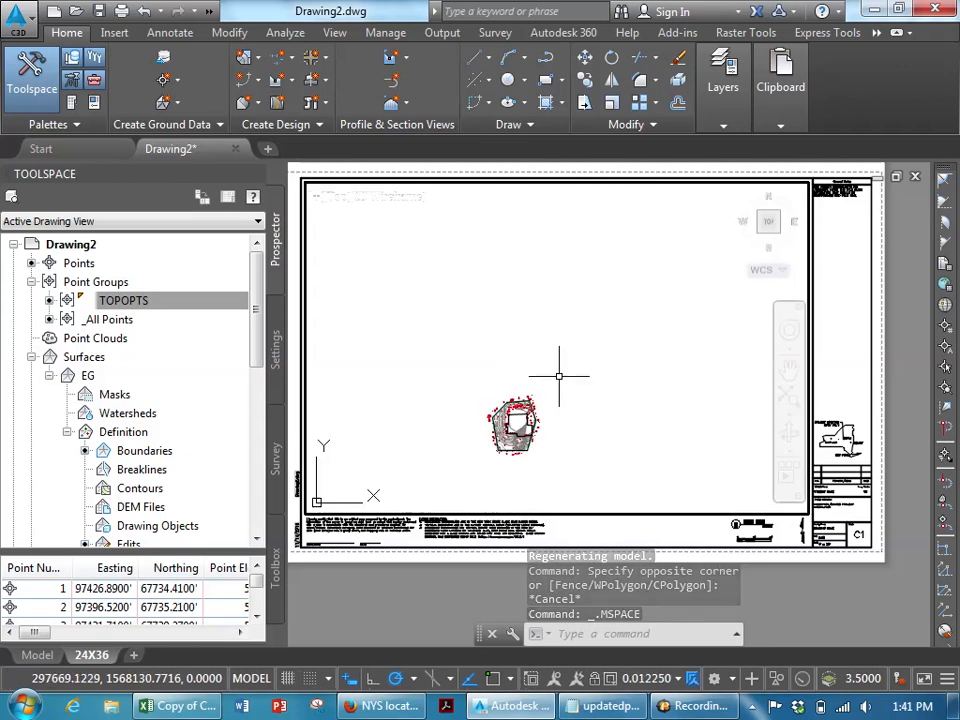
{"action": "middle_click_drag", "start_coordinate": [566, 363], "coordinate": [586, 240]}
{"action": "scroll", "coordinate": [541, 298], "scroll_direction": "up", "scroll_amount": 4}
{"action": "scroll", "coordinate": [538, 288], "scroll_direction": "up", "scroll_amount": 3}
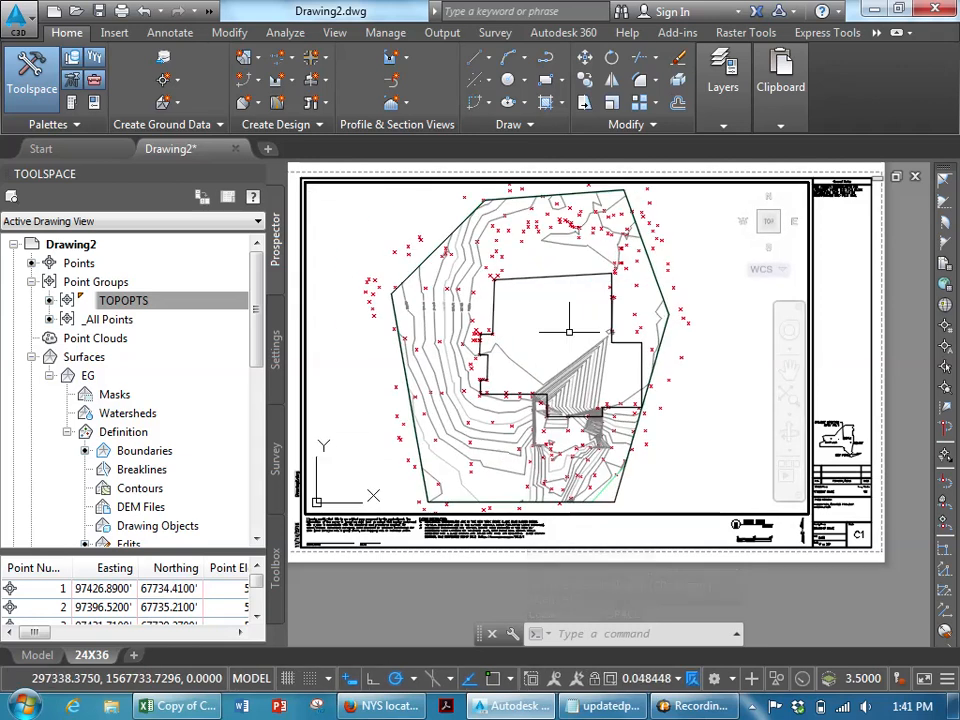
{"action": "left_click", "coordinate": [677, 680]}
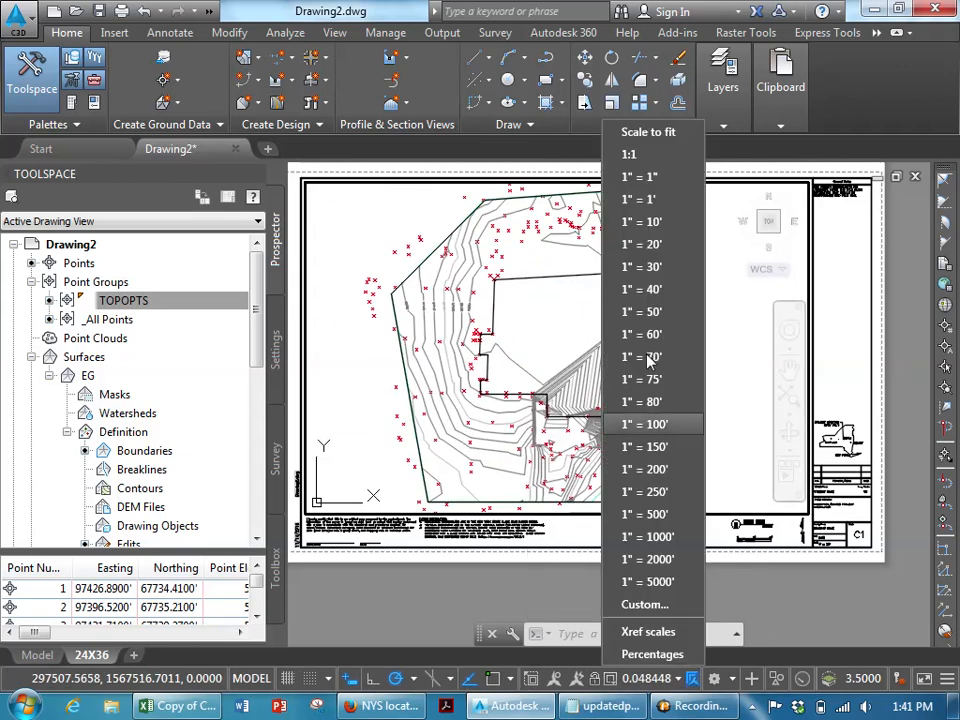
{"action": "left_click", "coordinate": [628, 204]}
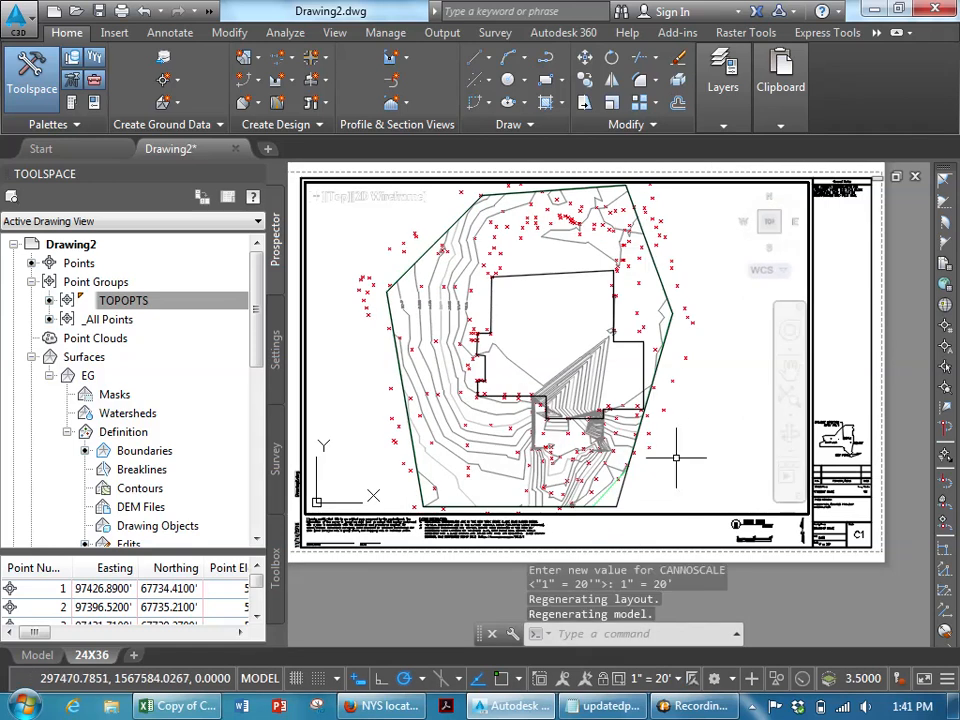
- Rotate the layout viewport with its rotation grip, then rotate it back to its original orientation
{"action": "double_click", "coordinate": [694, 543]}
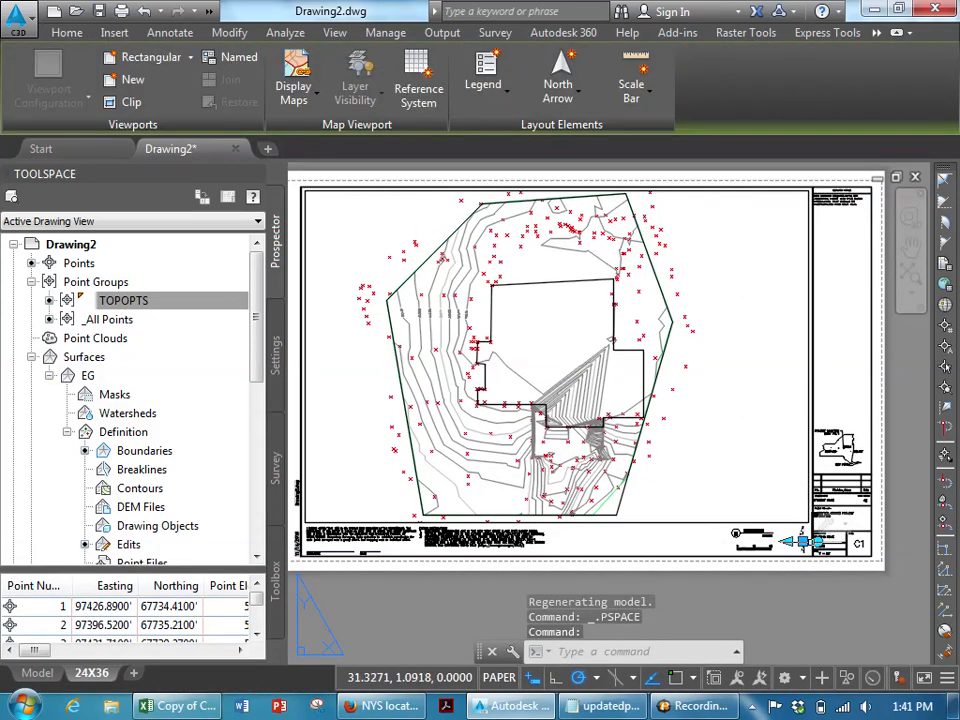
{"action": "left_click", "coordinate": [818, 541]}
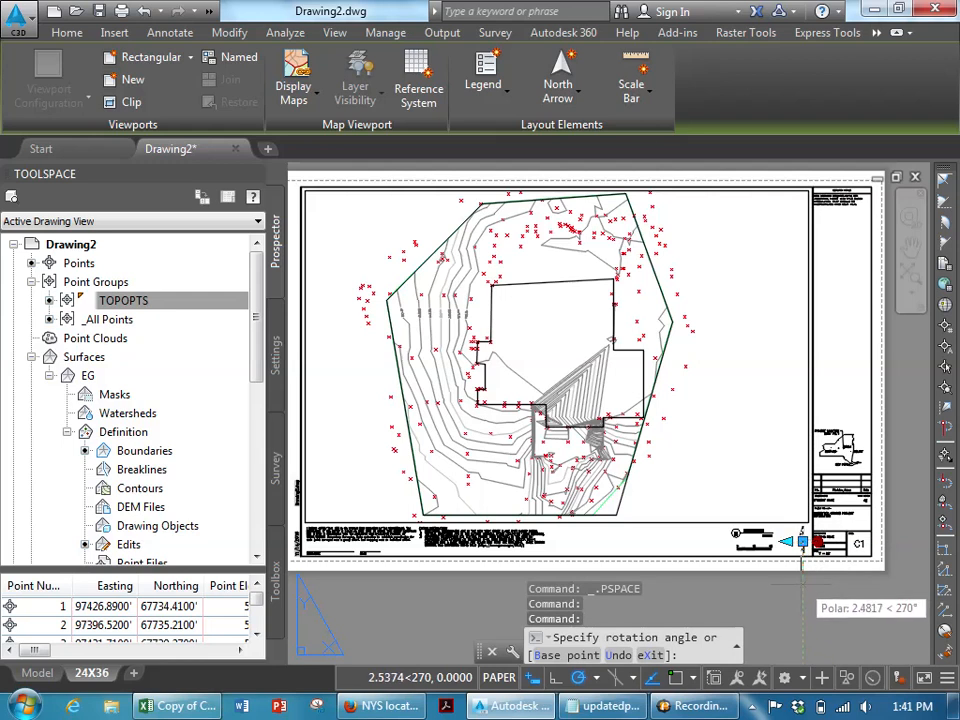
{"action": "left_click", "coordinate": [800, 590]}
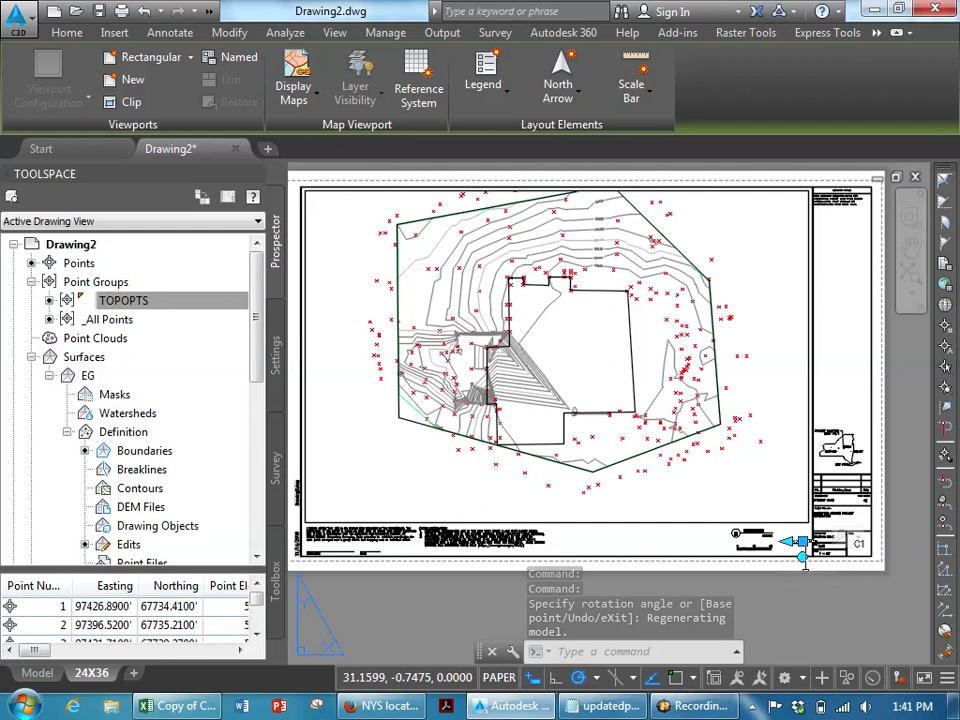
{"action": "left_click", "coordinate": [804, 556]}
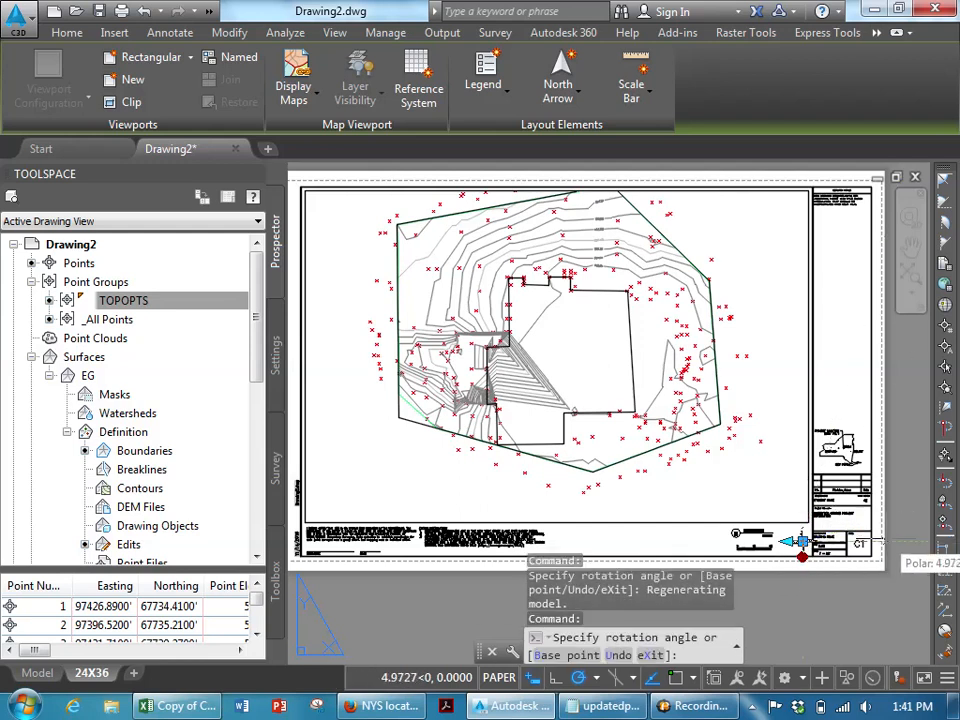
{"action": "left_click", "coordinate": [880, 541]}
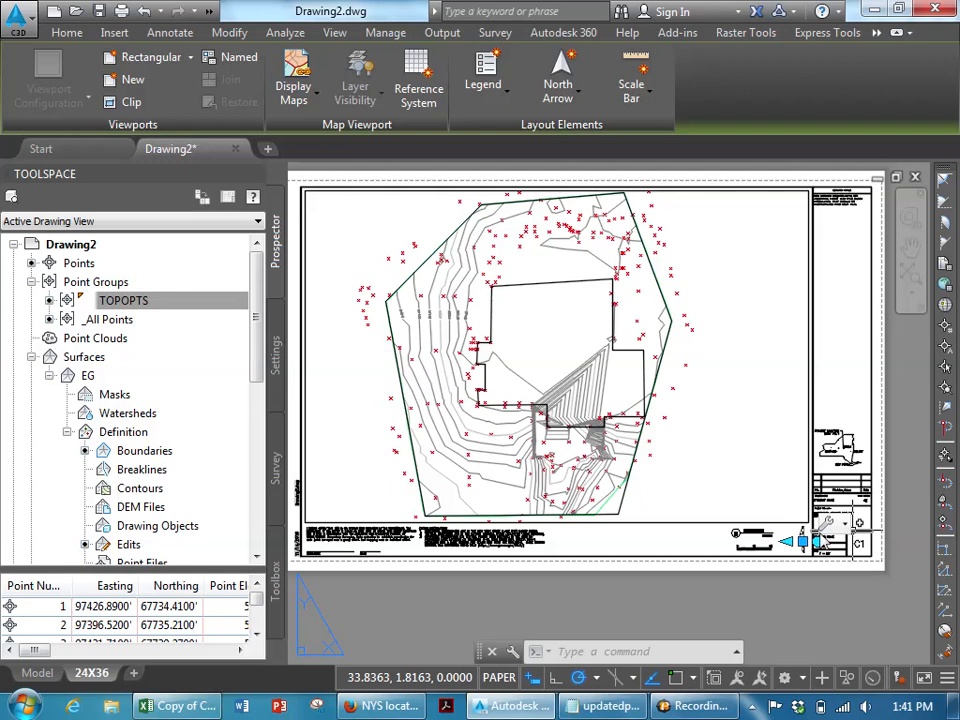
{"action": "left_click", "coordinate": [698, 706]}
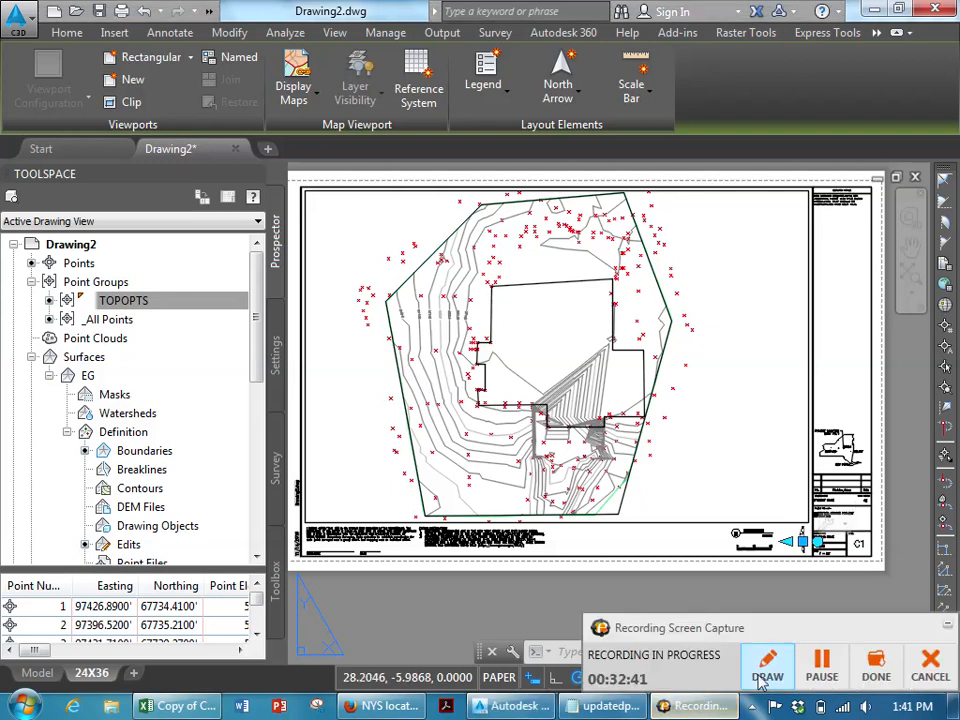